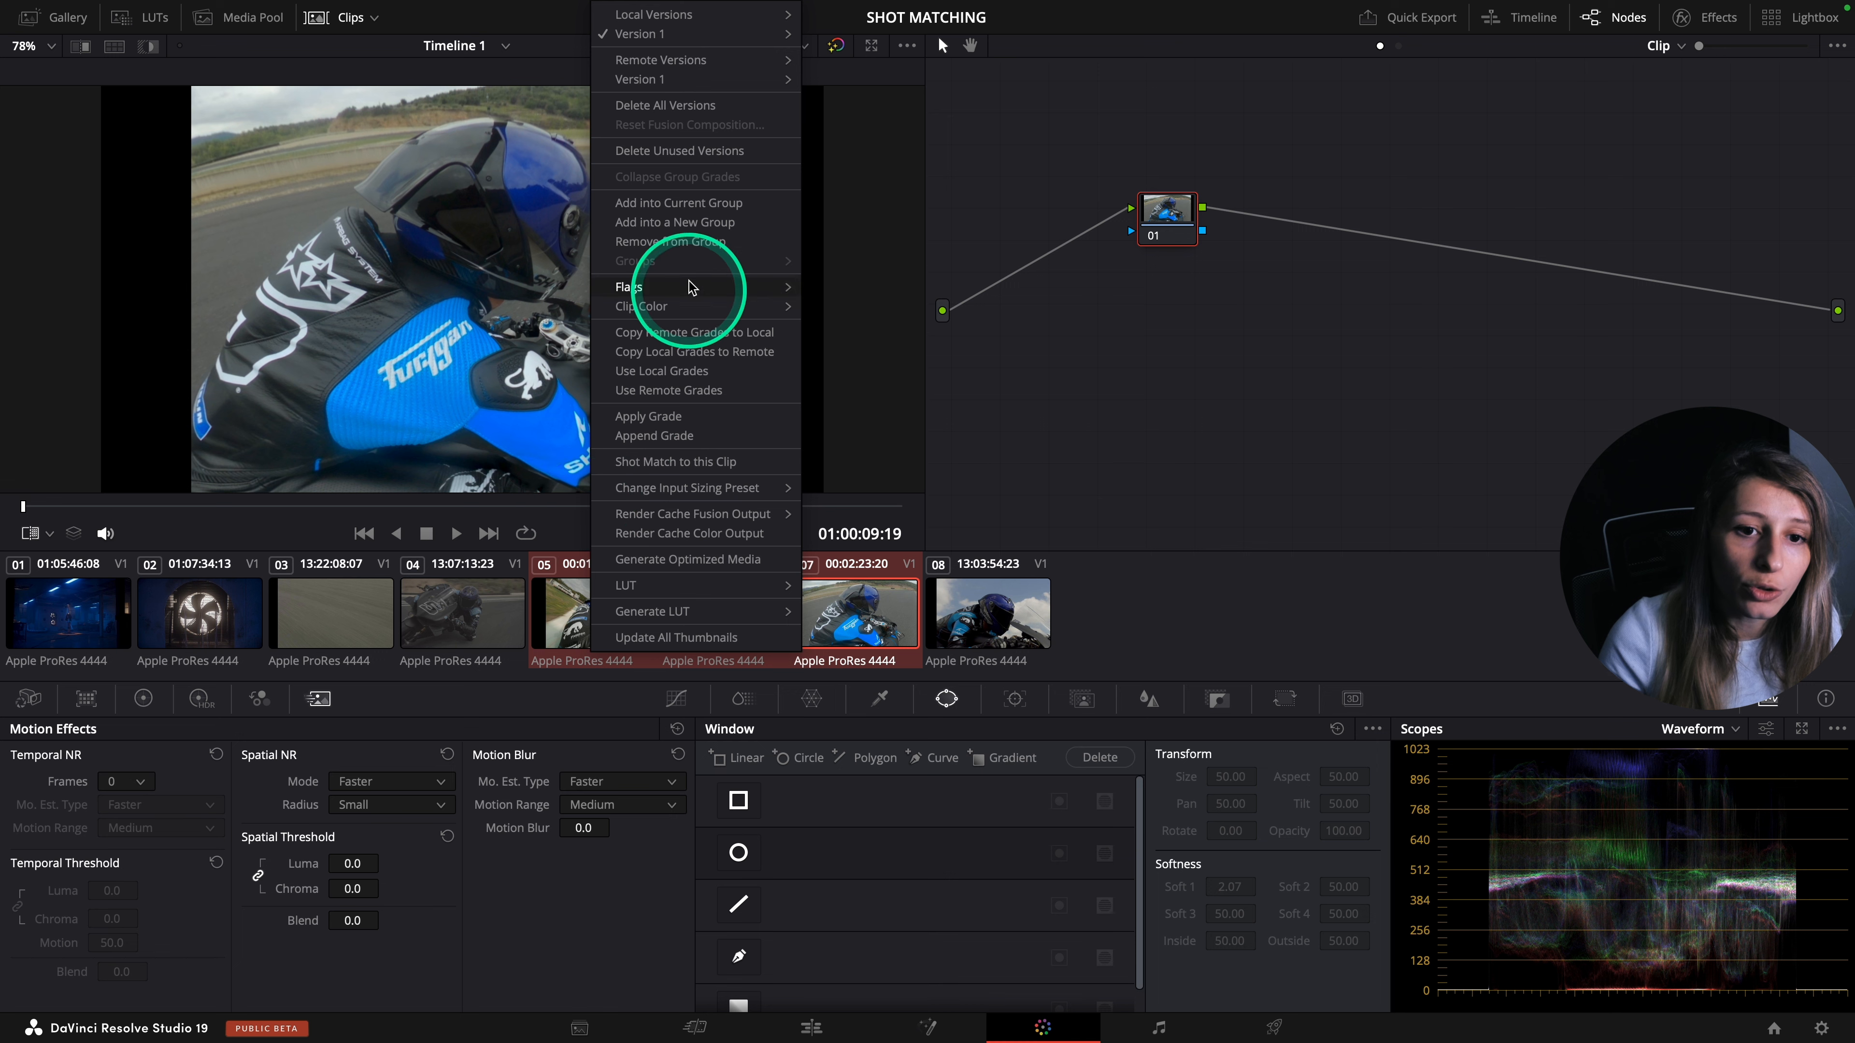
- Add the selected clips 05, 06 and 07 into a new group named Group
click(679, 228)
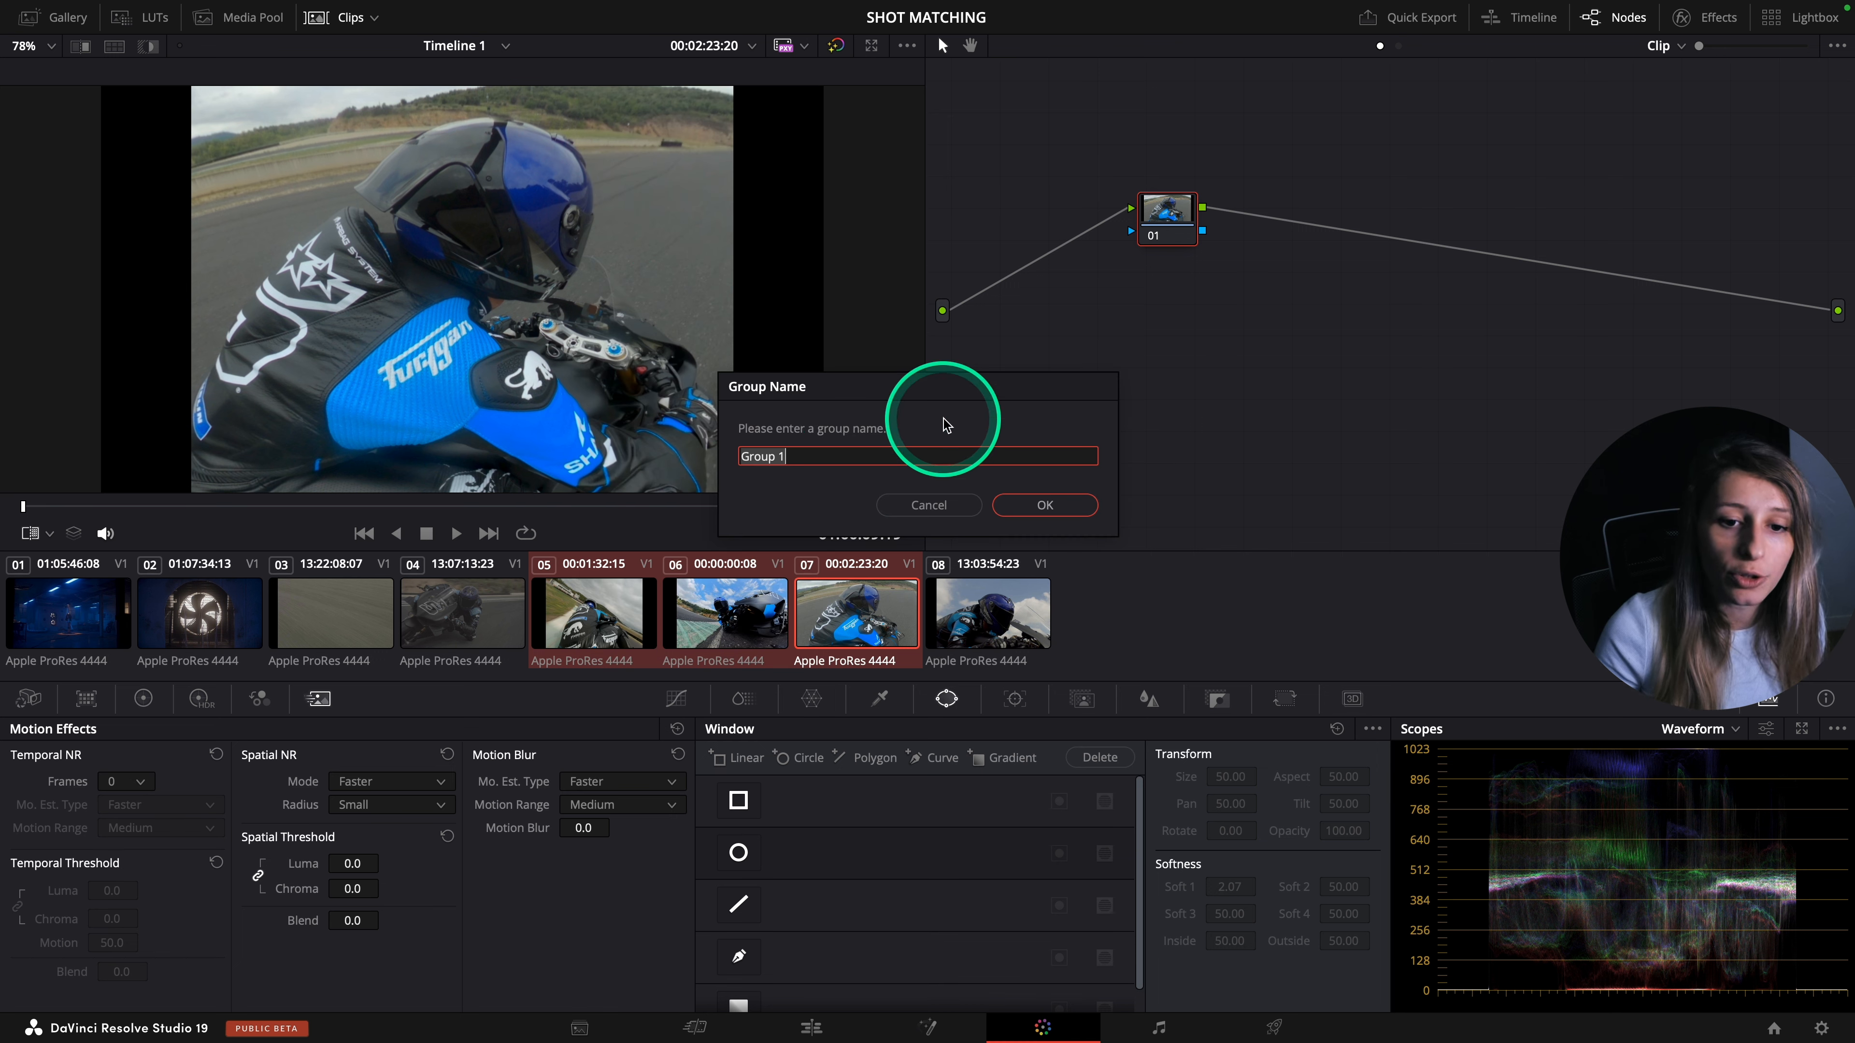
text(G)
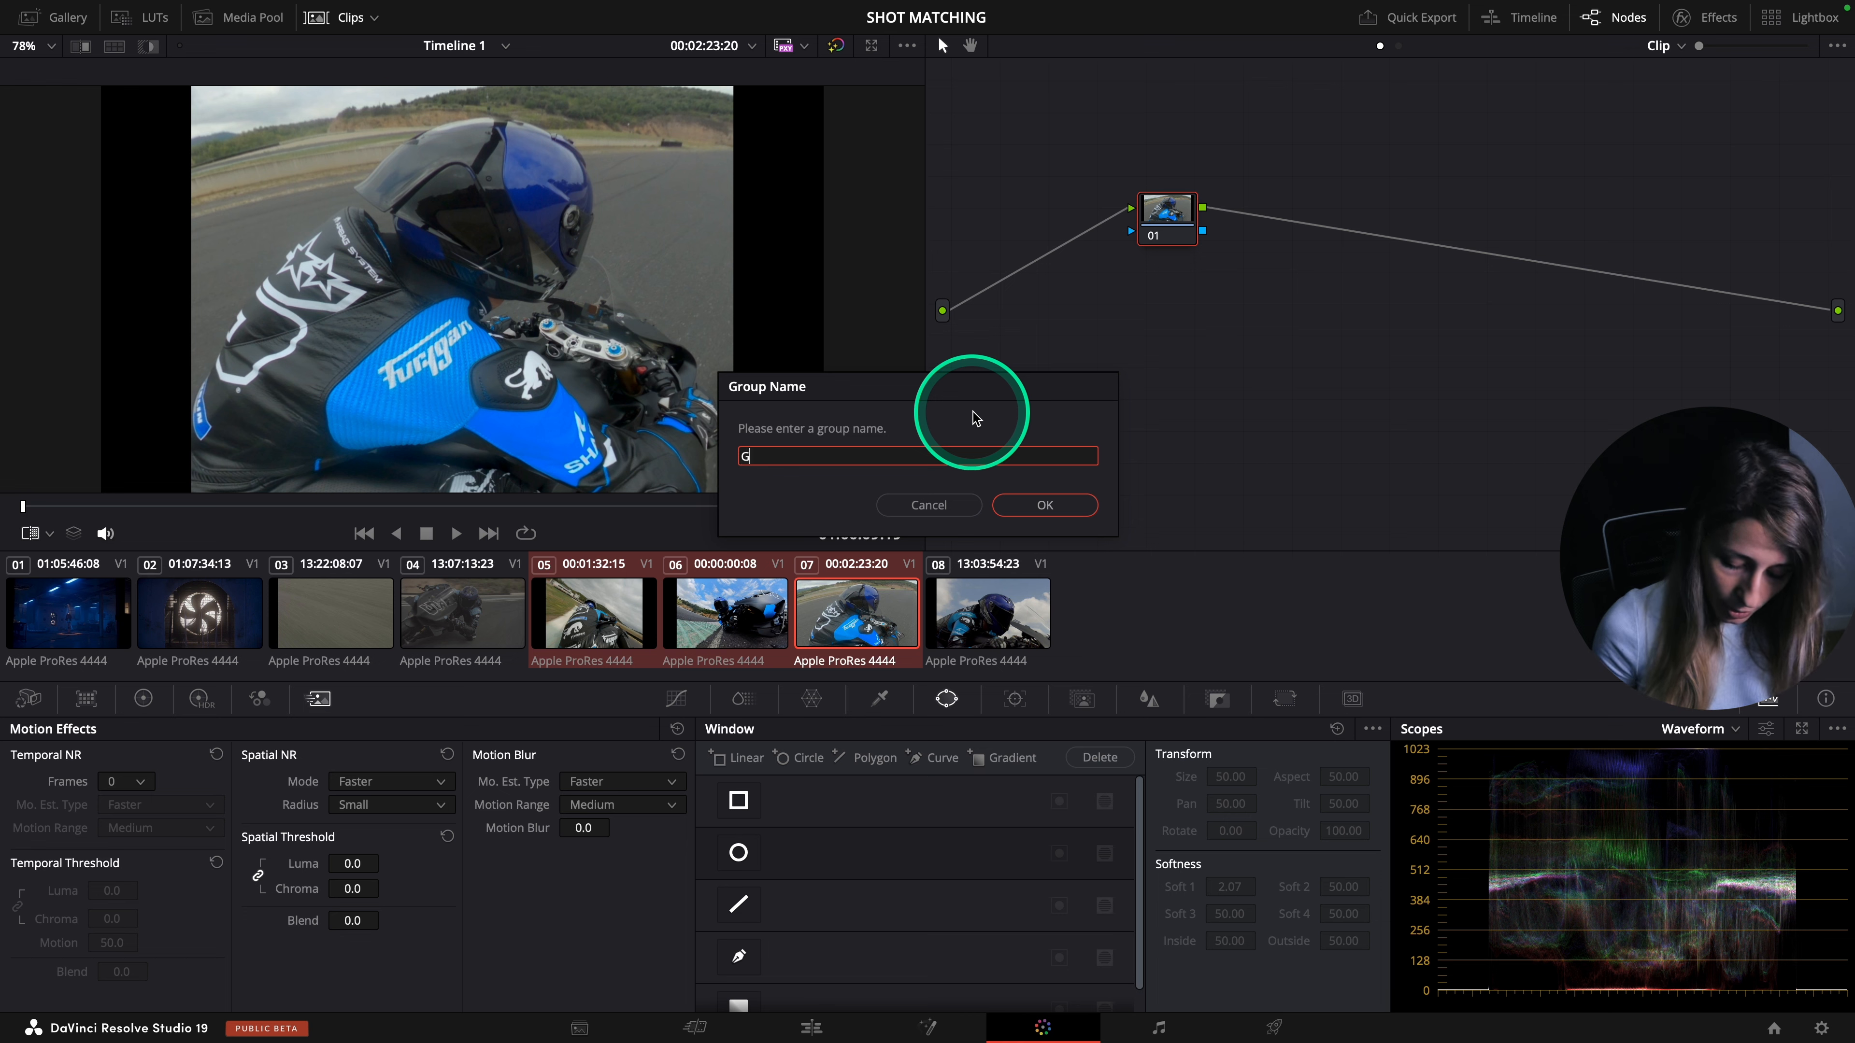
text(roup)
key(Return)
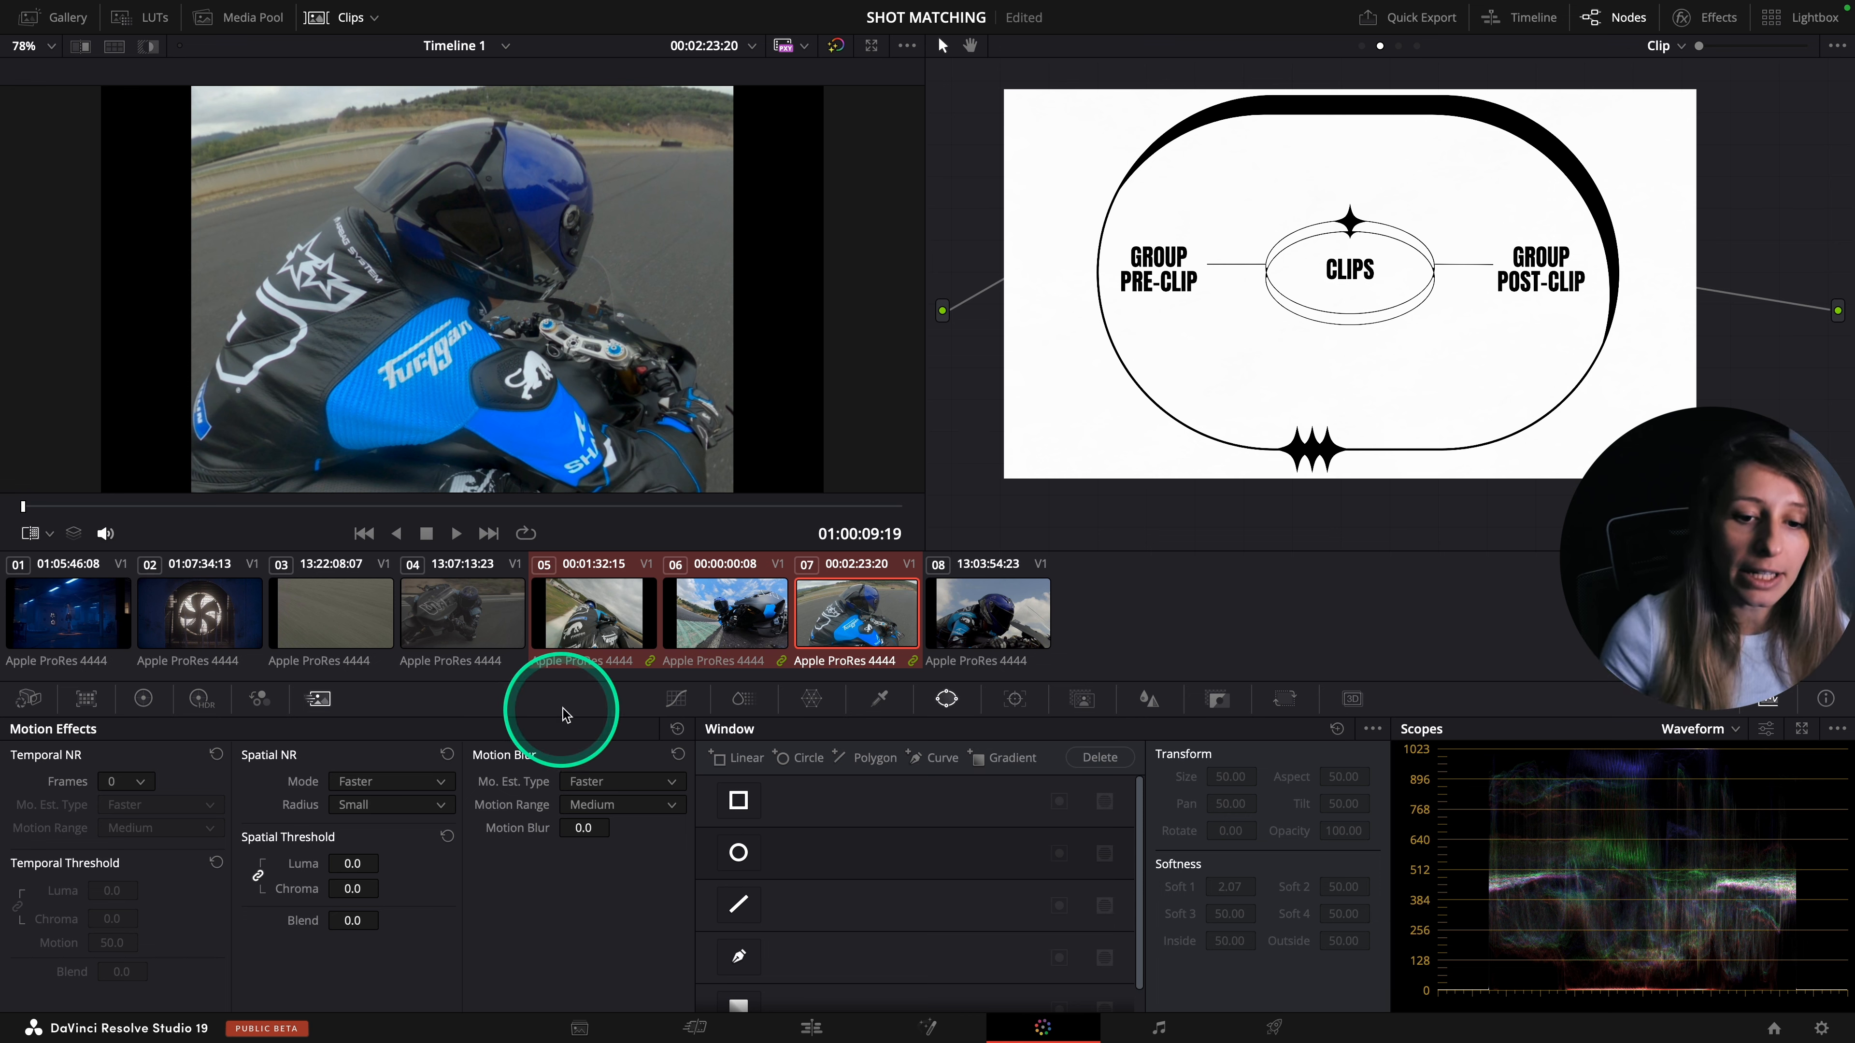
- Review grouped clips 05 to 07, and view clip 05's Group Pre-Clip and Group Post-Clip node graphs
click(725, 614)
click(594, 614)
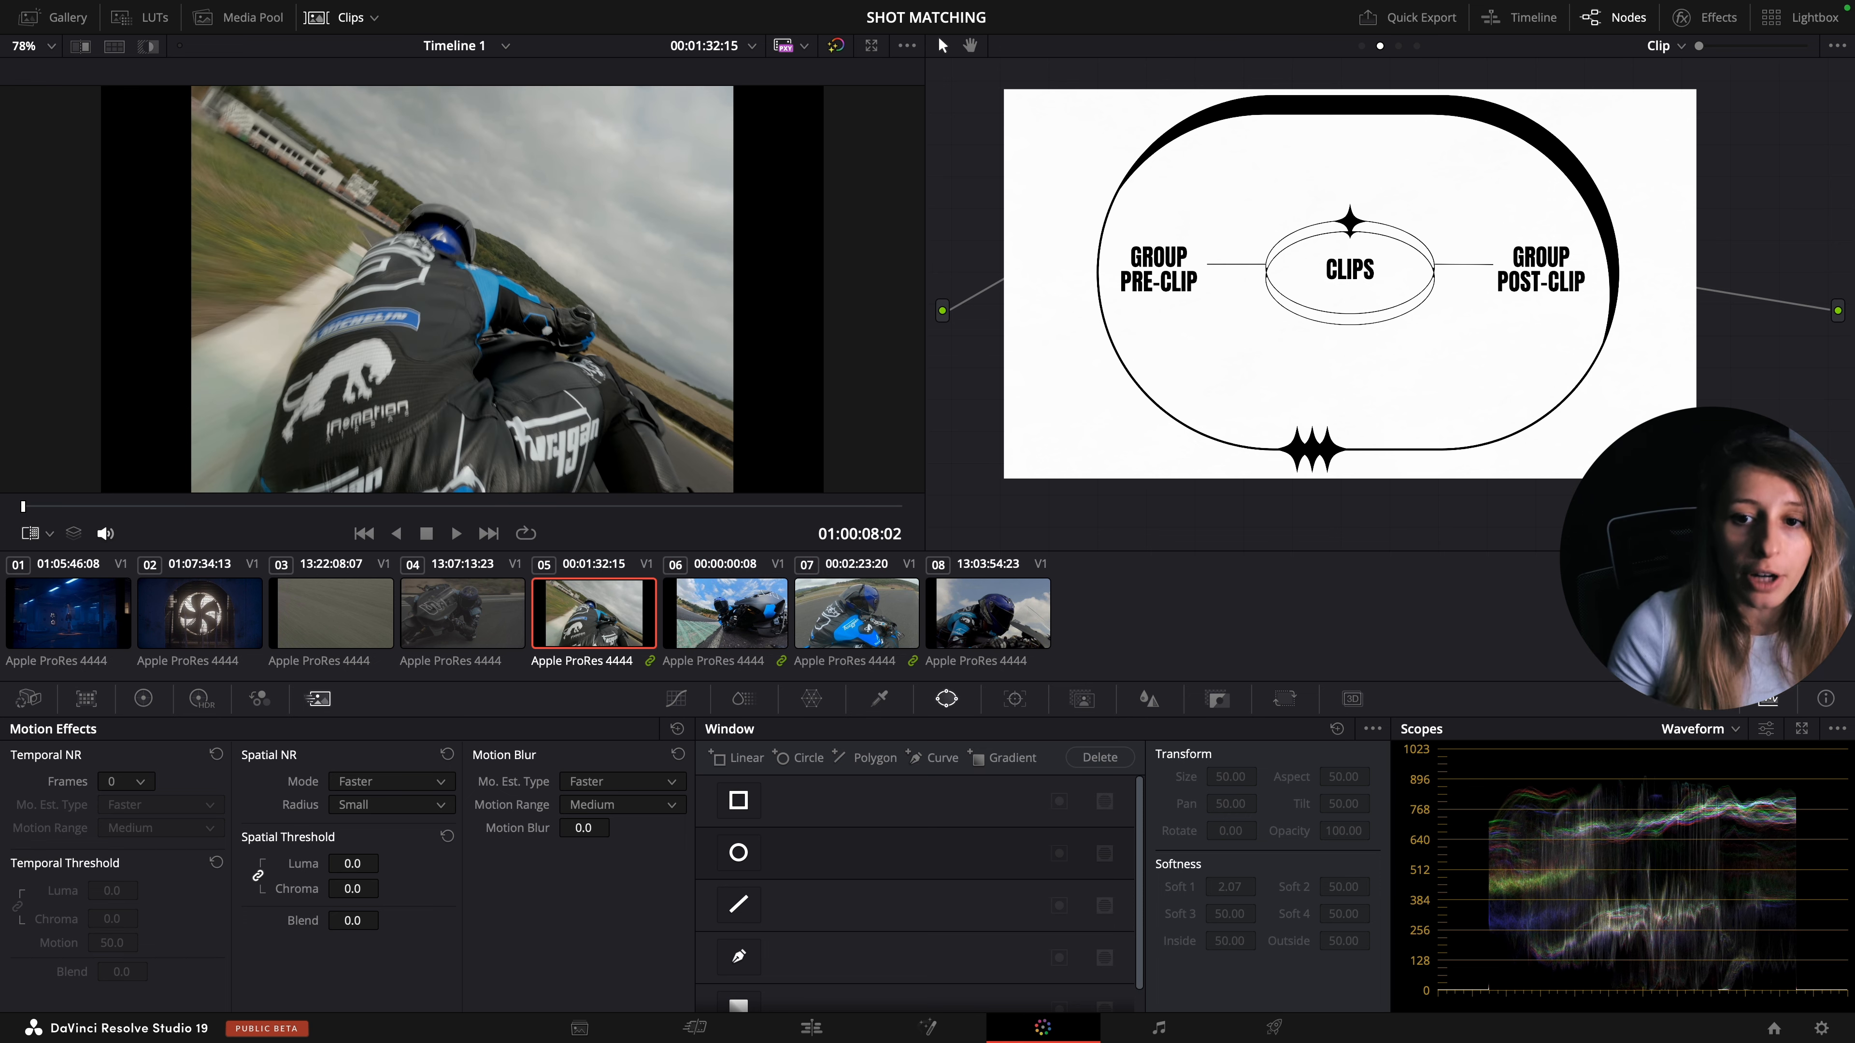
click(731, 621)
click(825, 621)
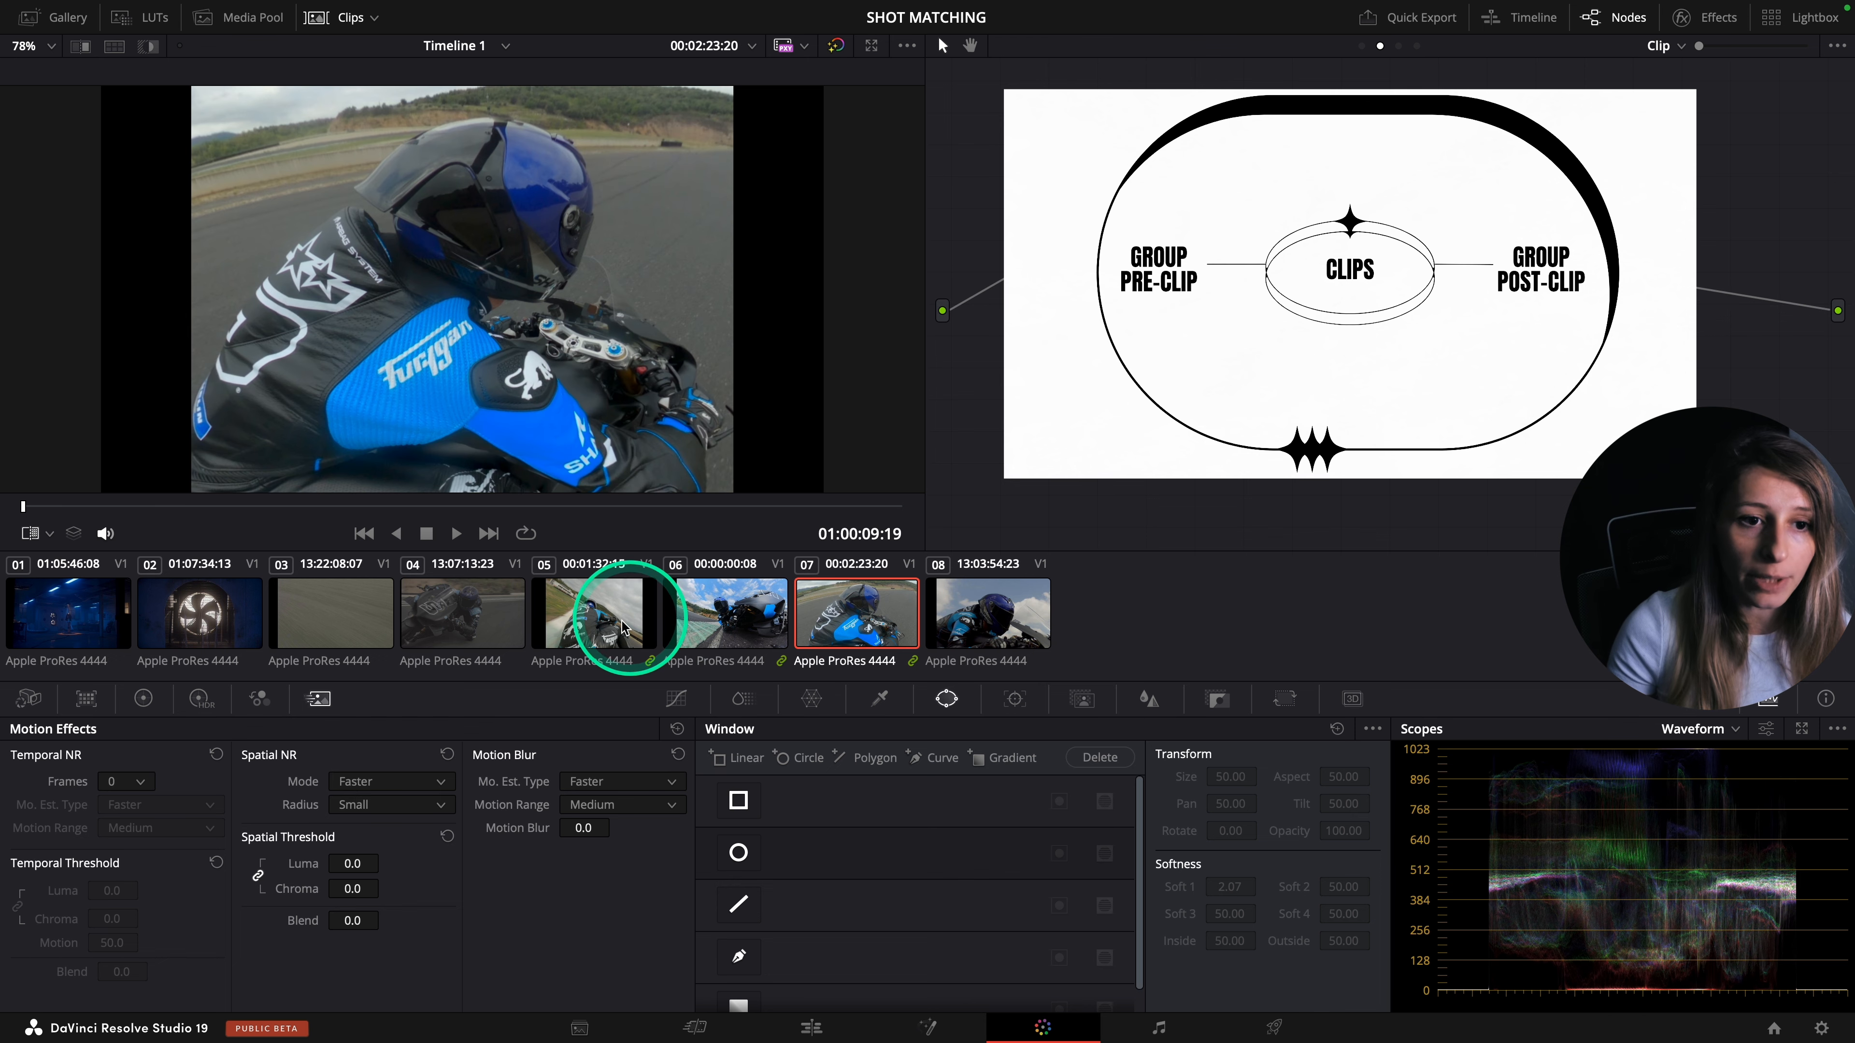
click(577, 625)
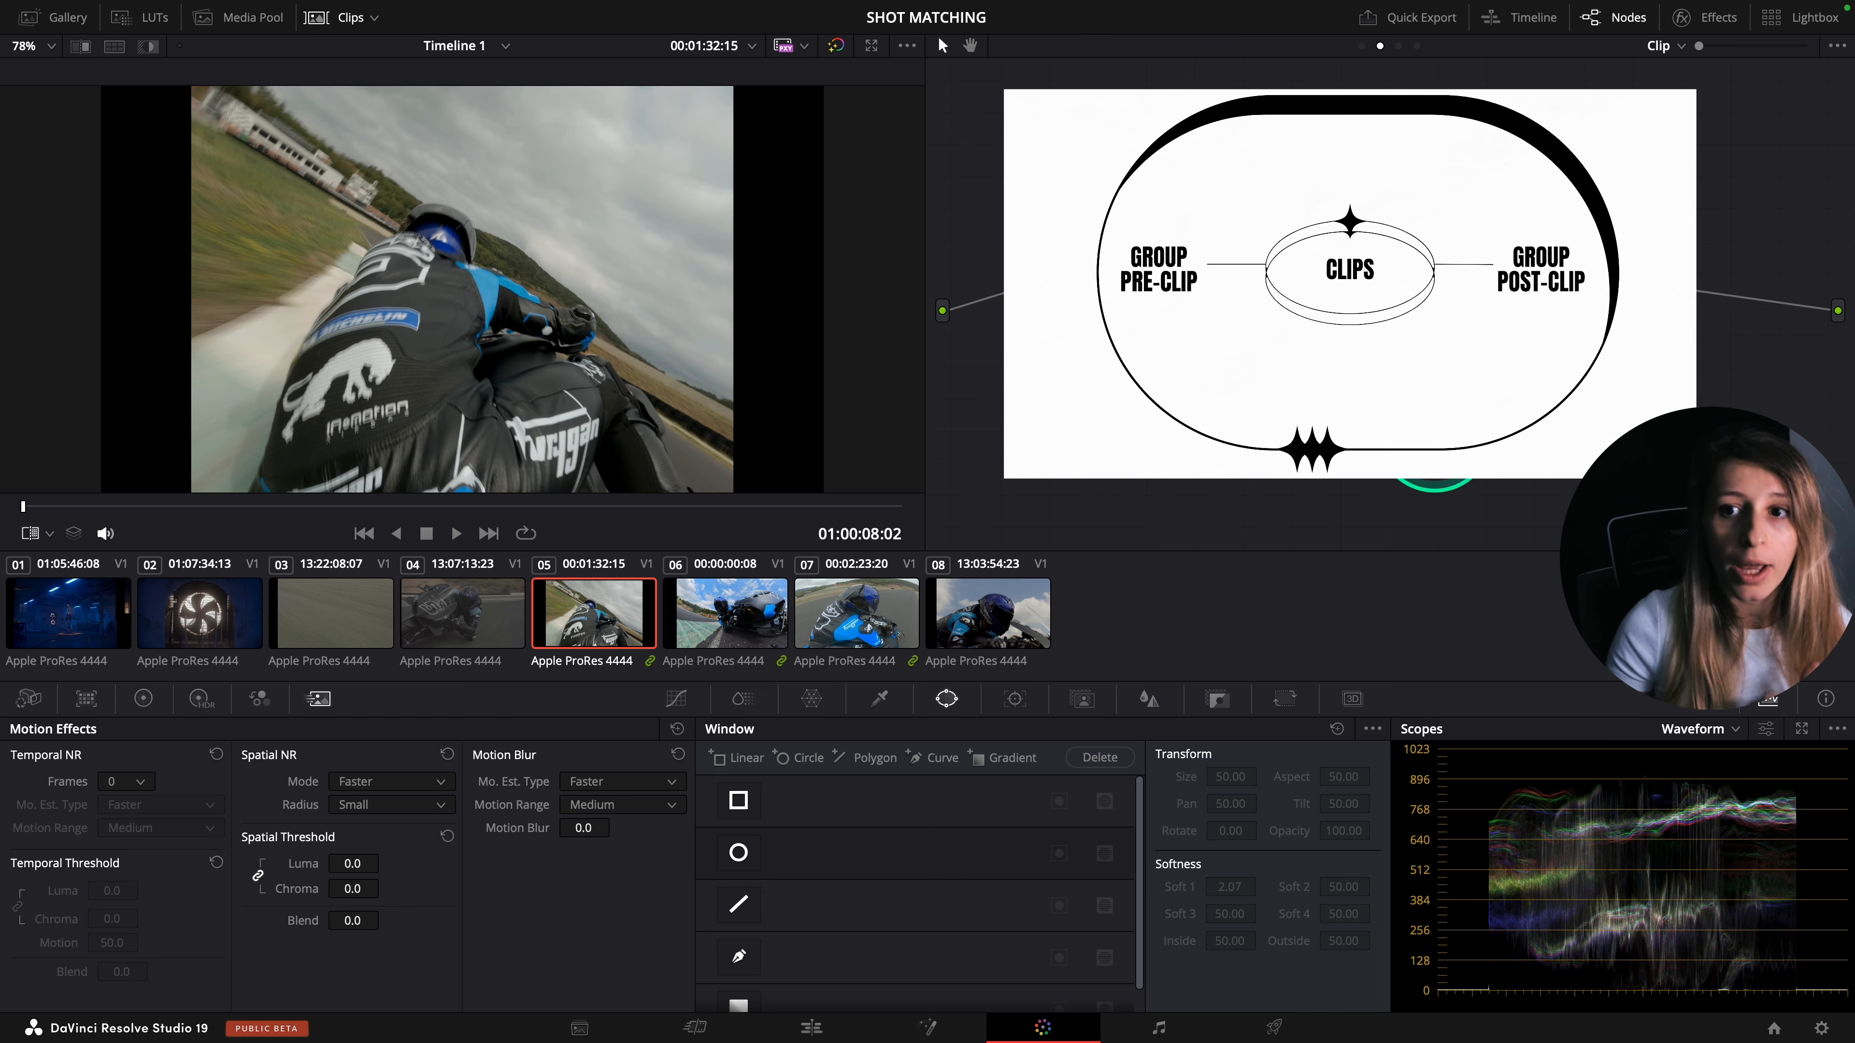
click(1361, 46)
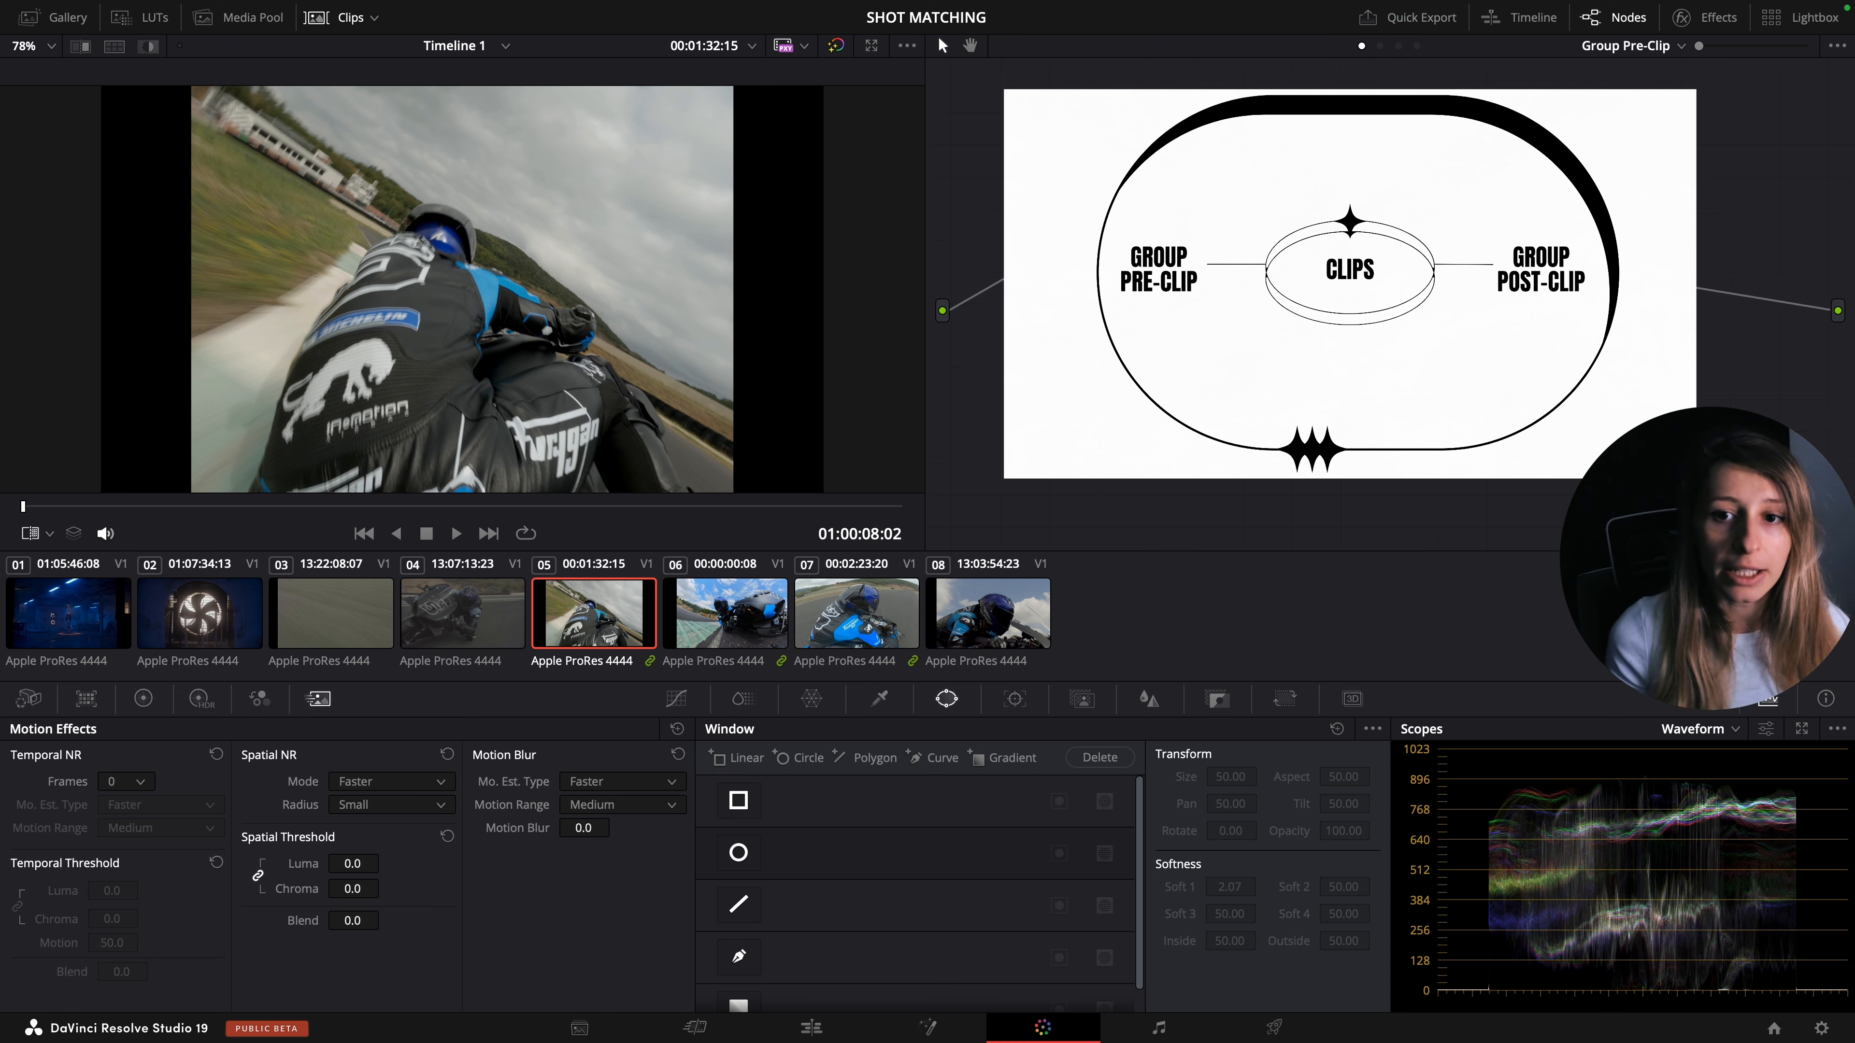
click(1398, 46)
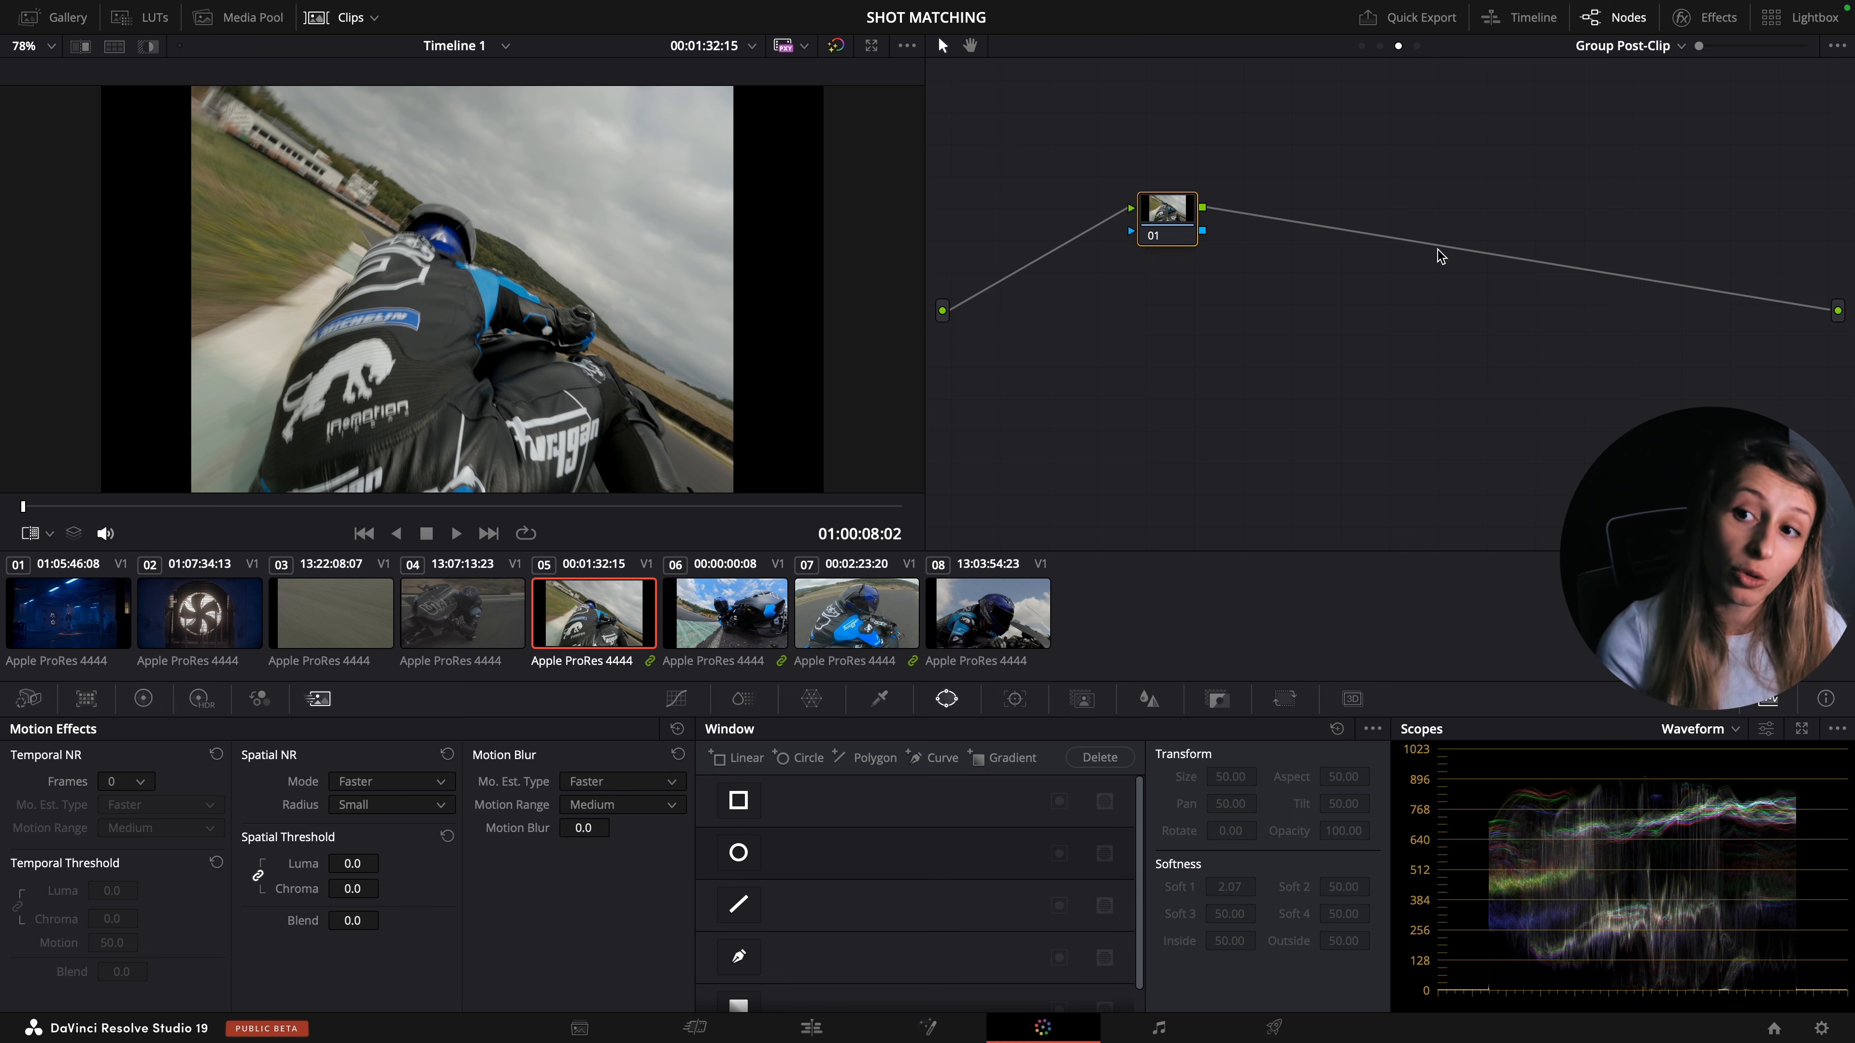
- In the Group Pre-Clip node graph, raise the Offset to 40.68 with the primaries color wheels
click(1362, 45)
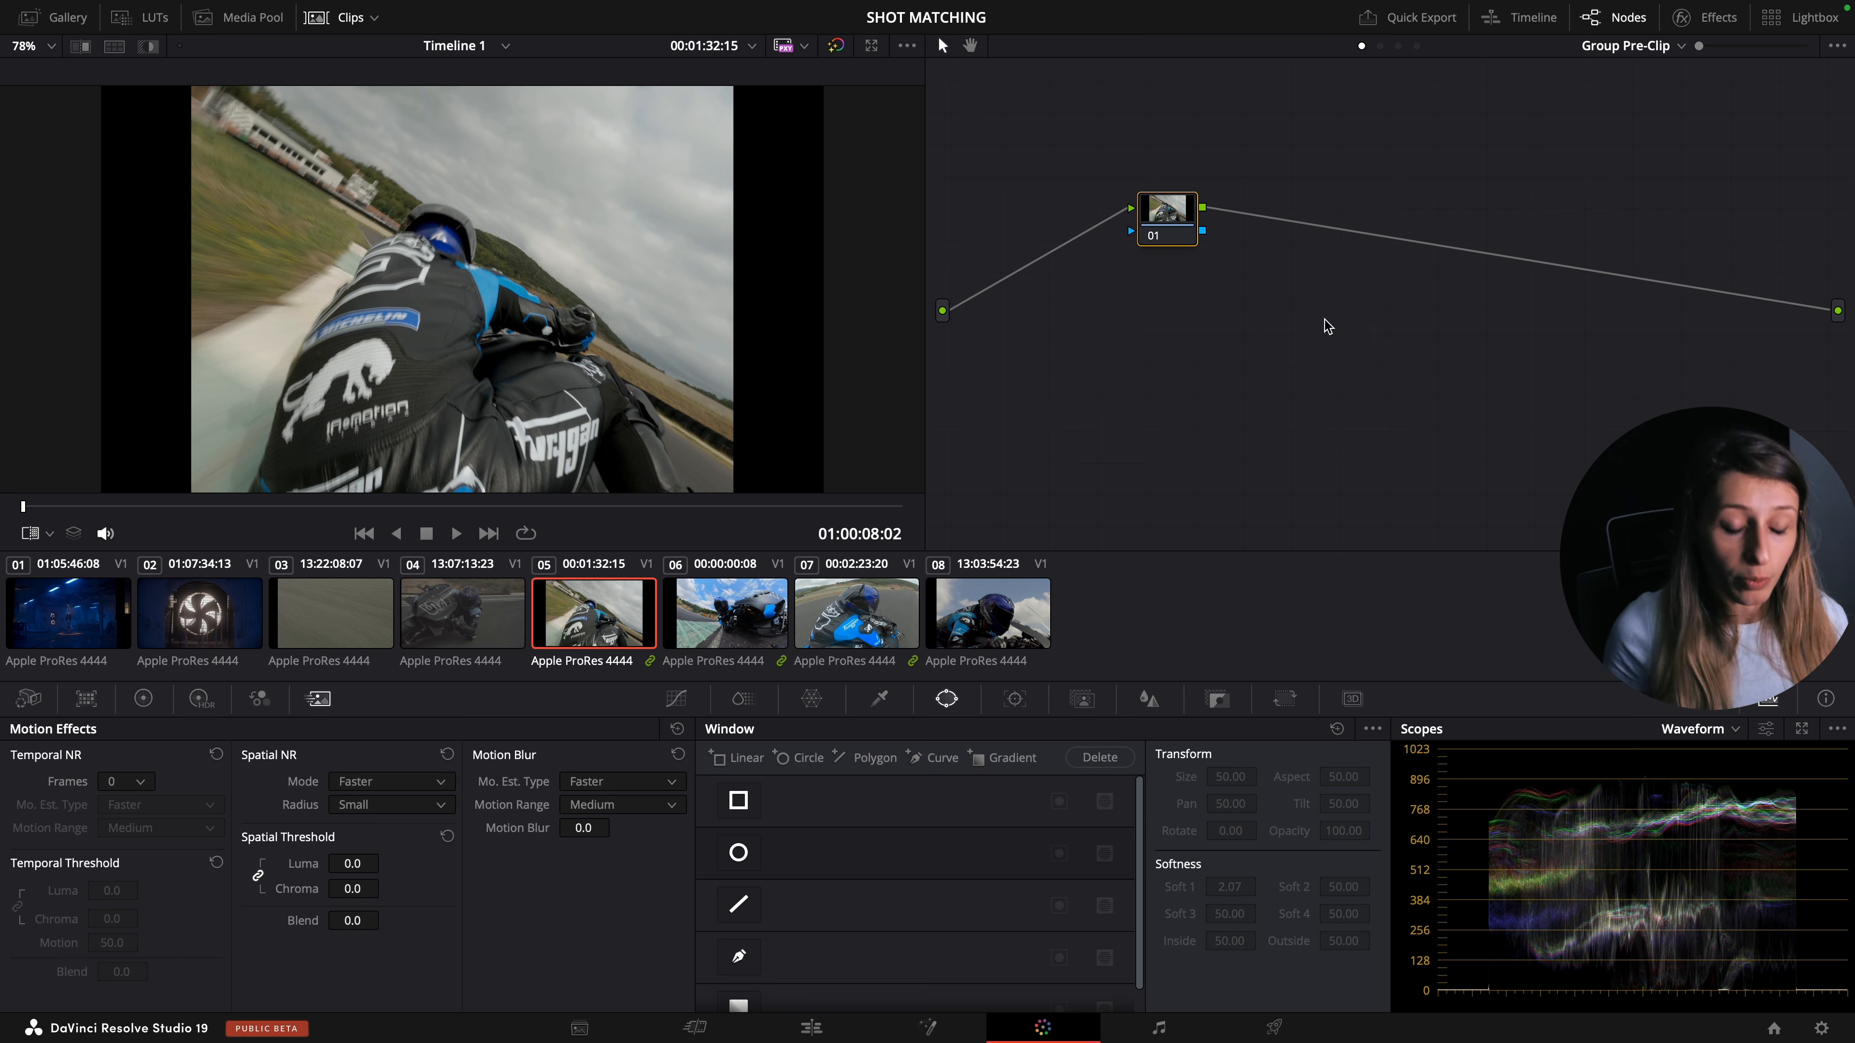
click(1327, 280)
click(1299, 482)
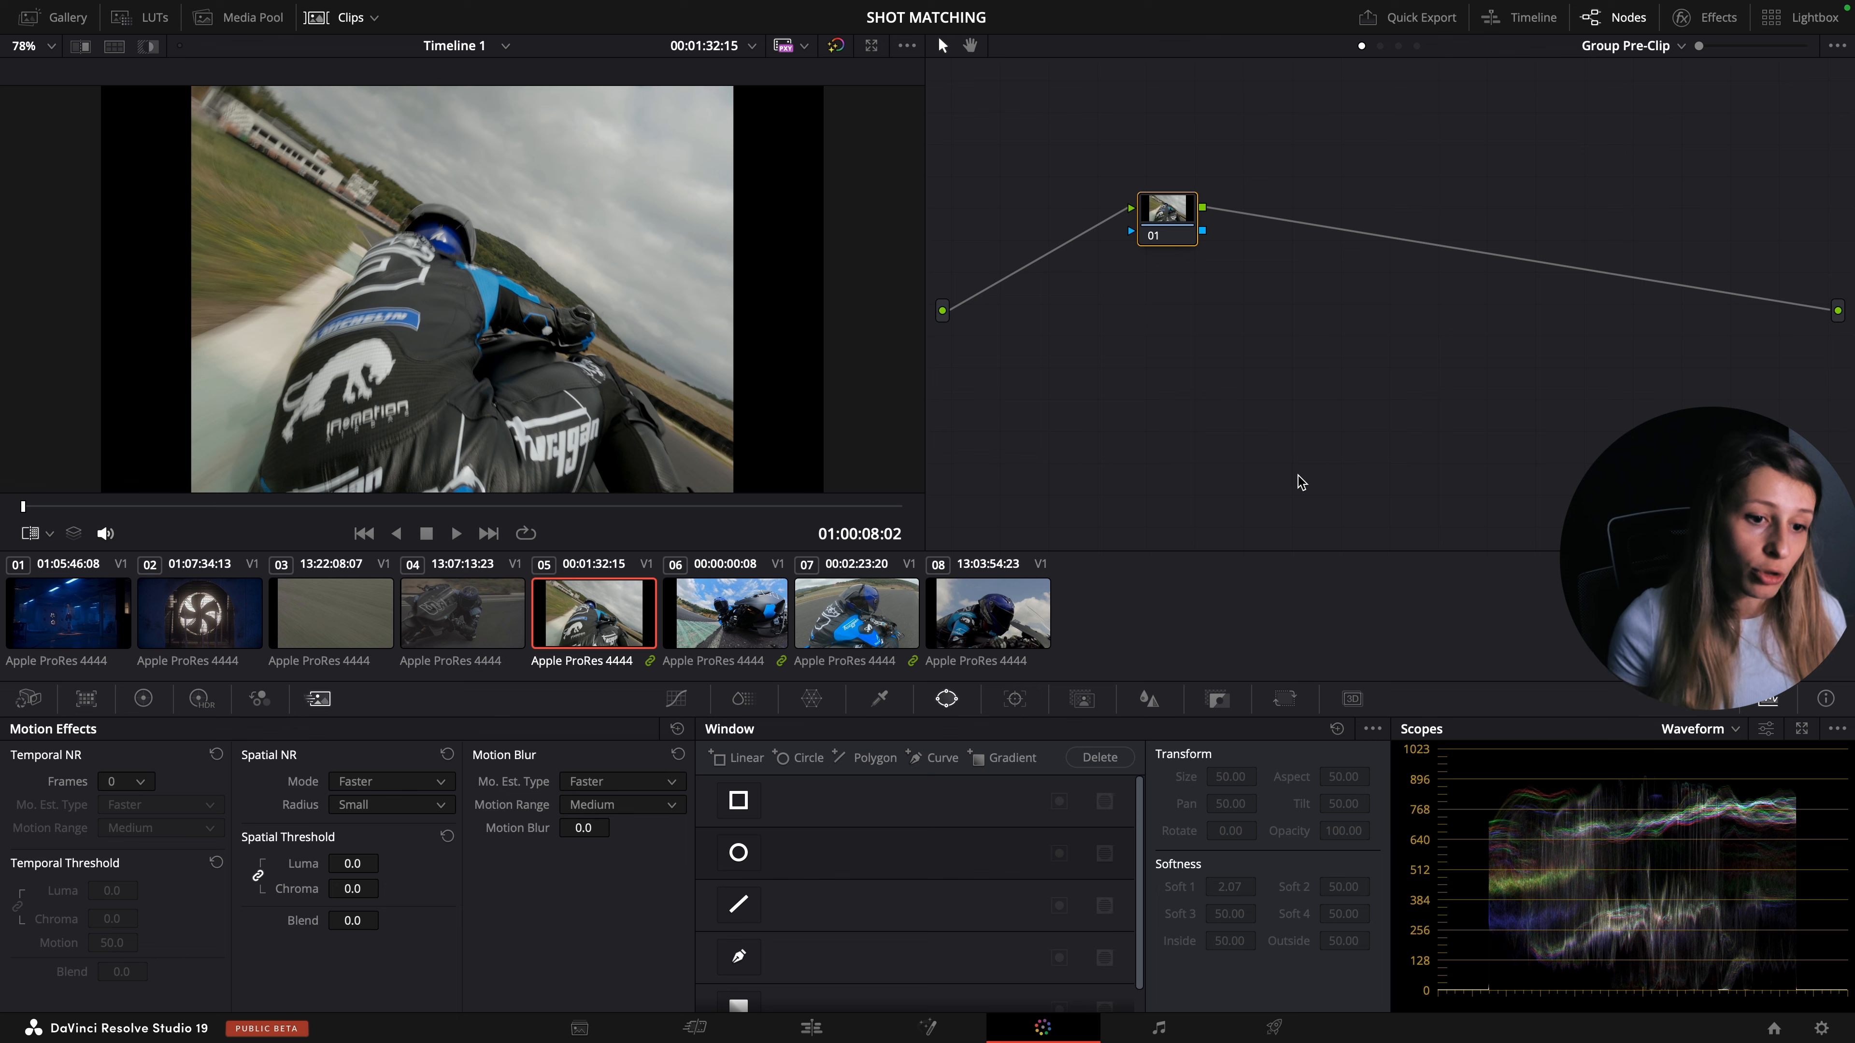
click(143, 699)
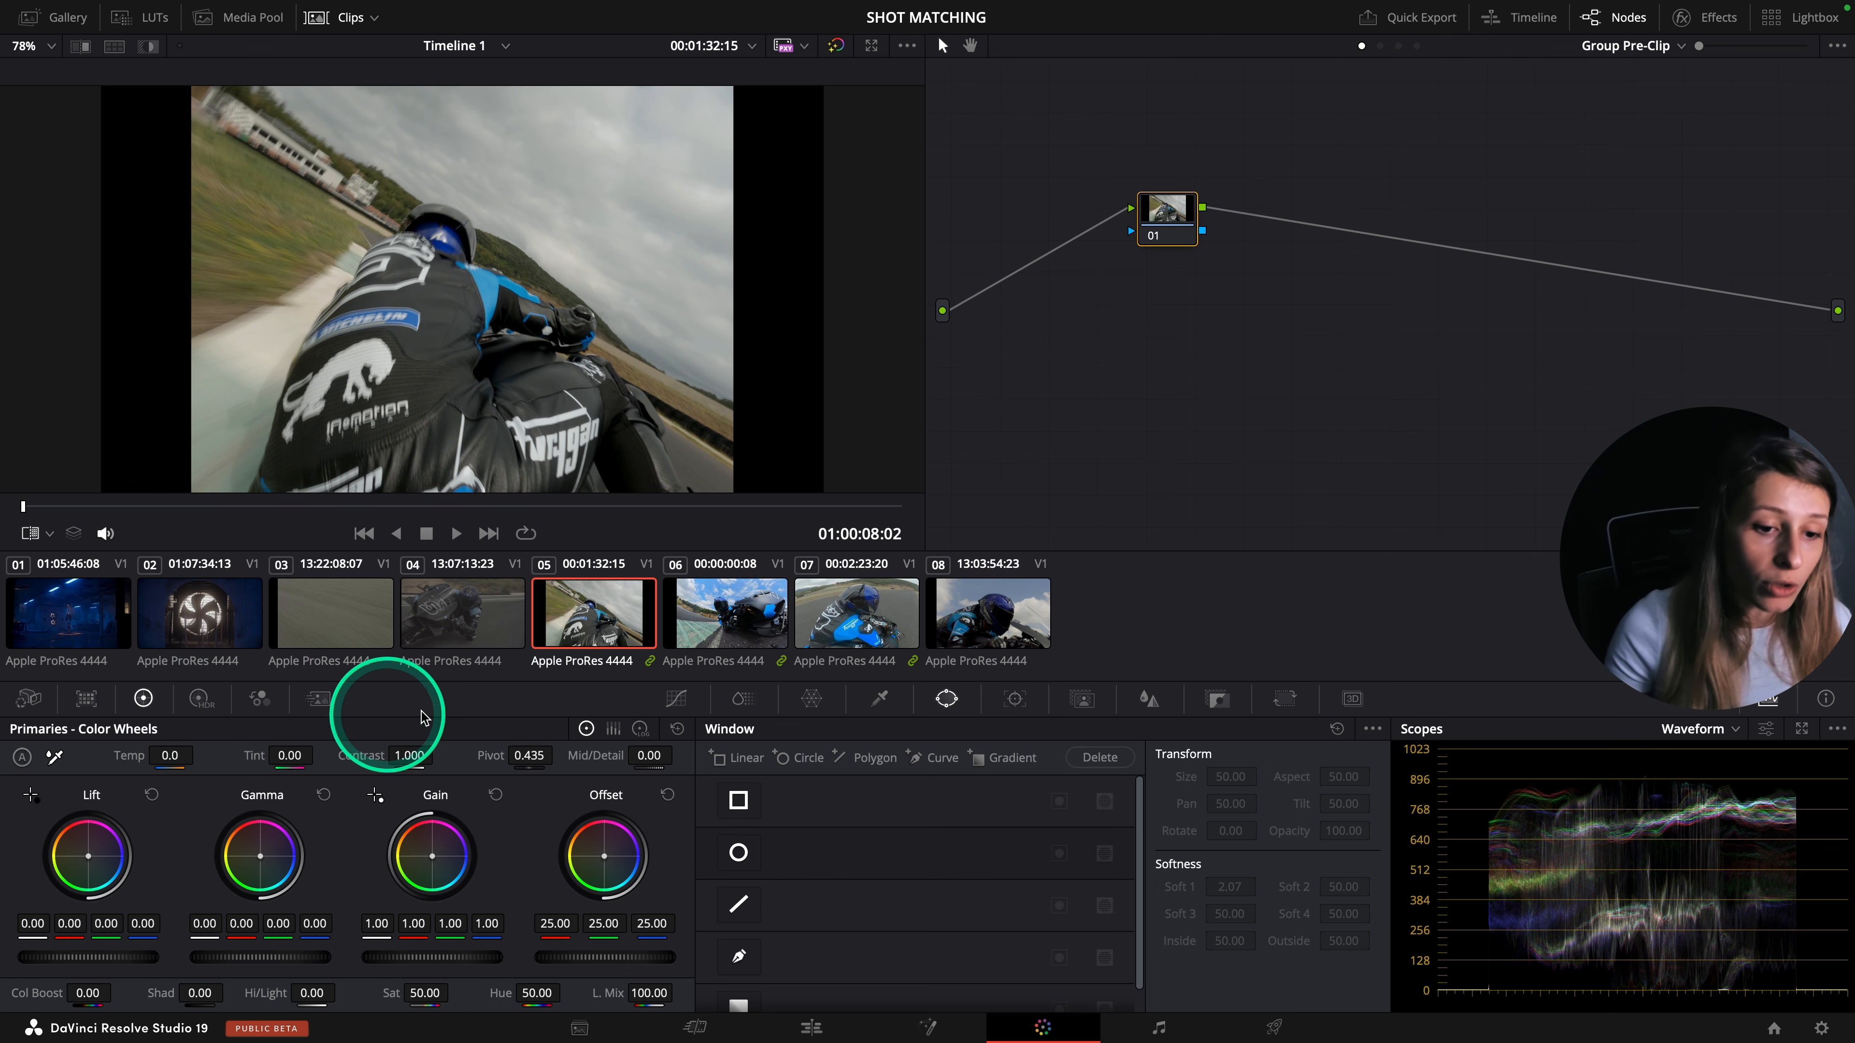
click(241, 916)
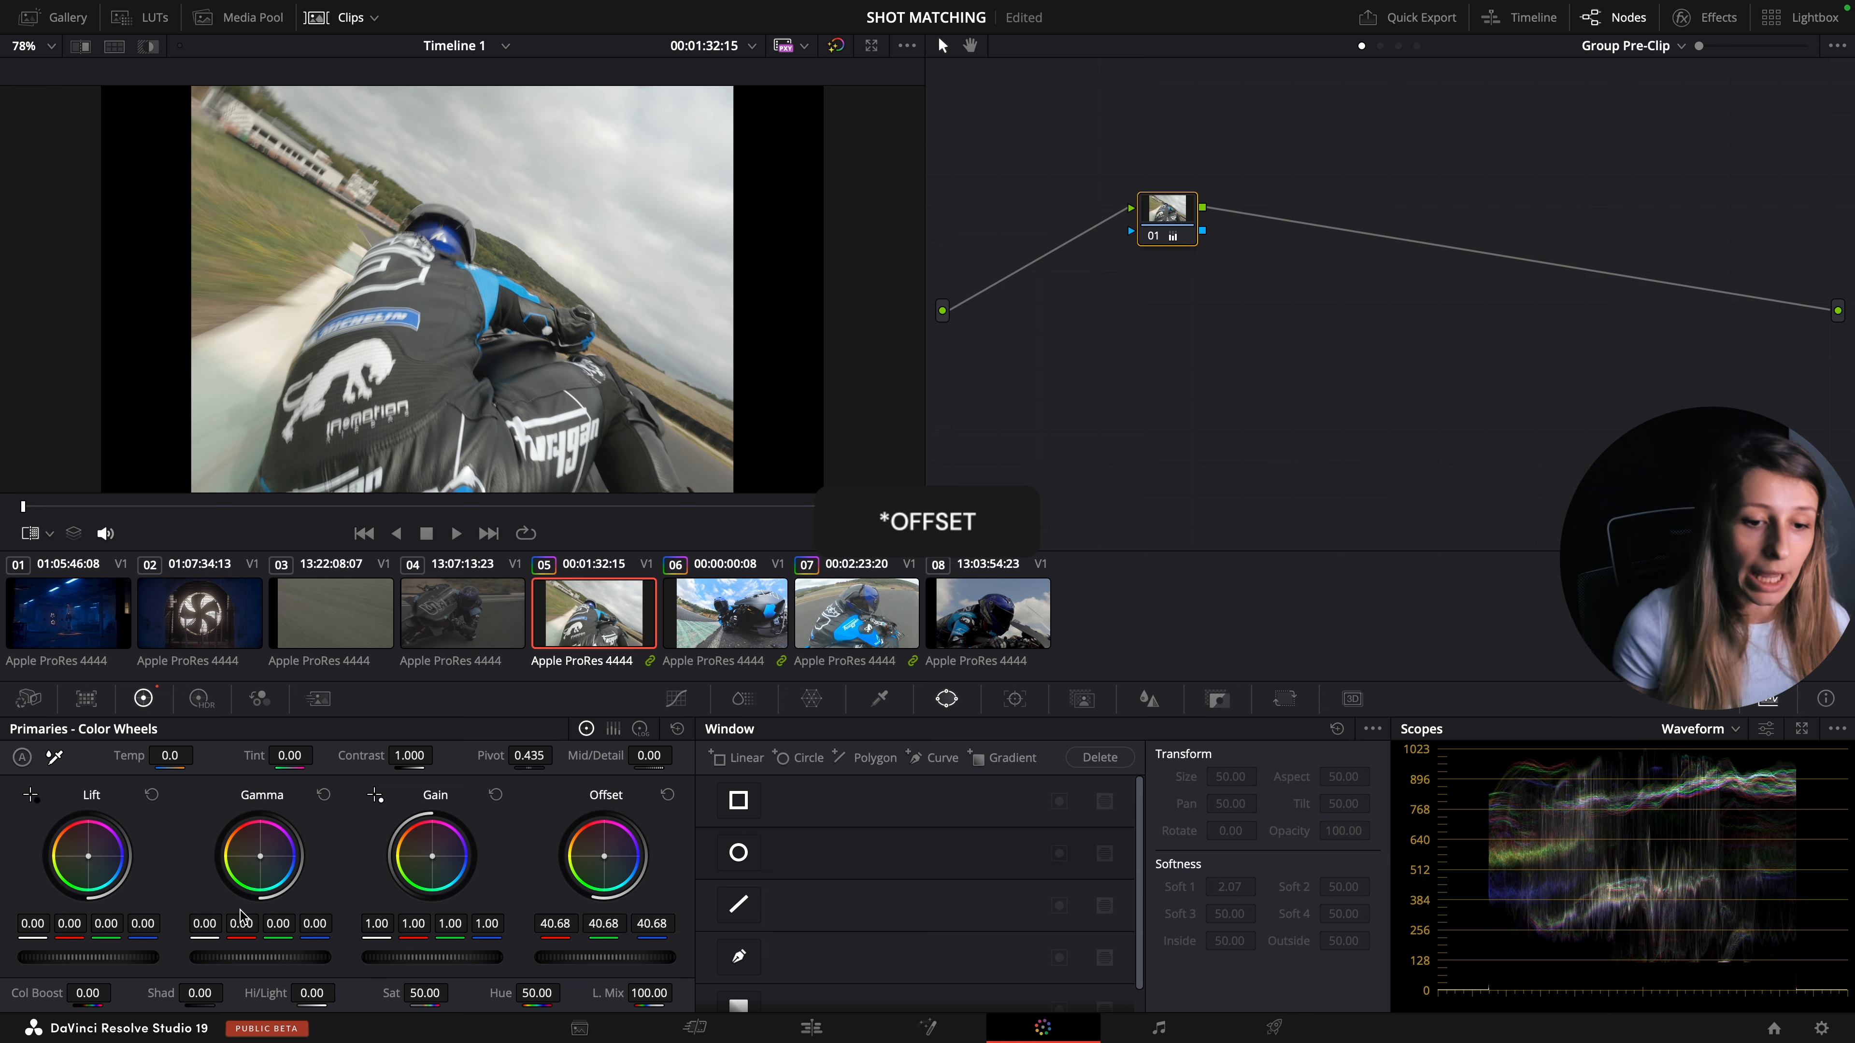
- Check the effect of the Offset adjustment on grouped clips 05, 06 and 07
click(719, 625)
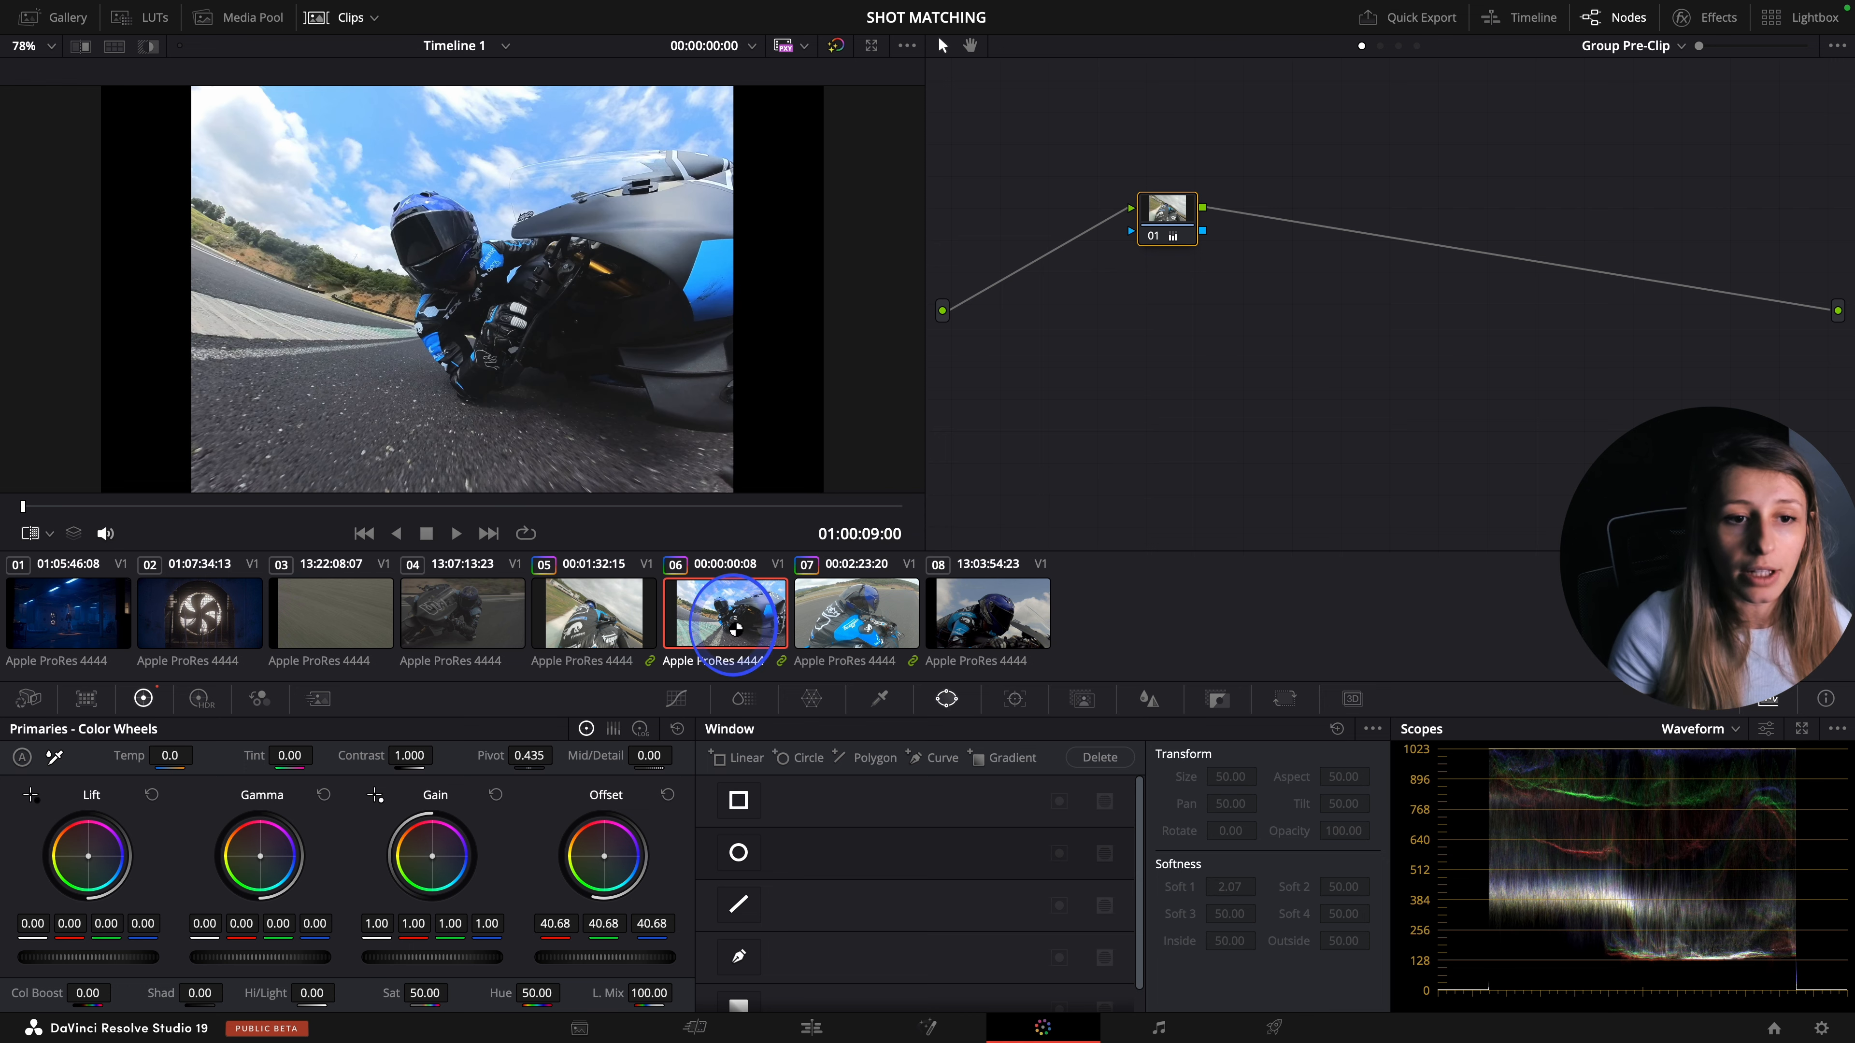
click(841, 606)
click(743, 627)
click(641, 611)
middle_click(723, 617)
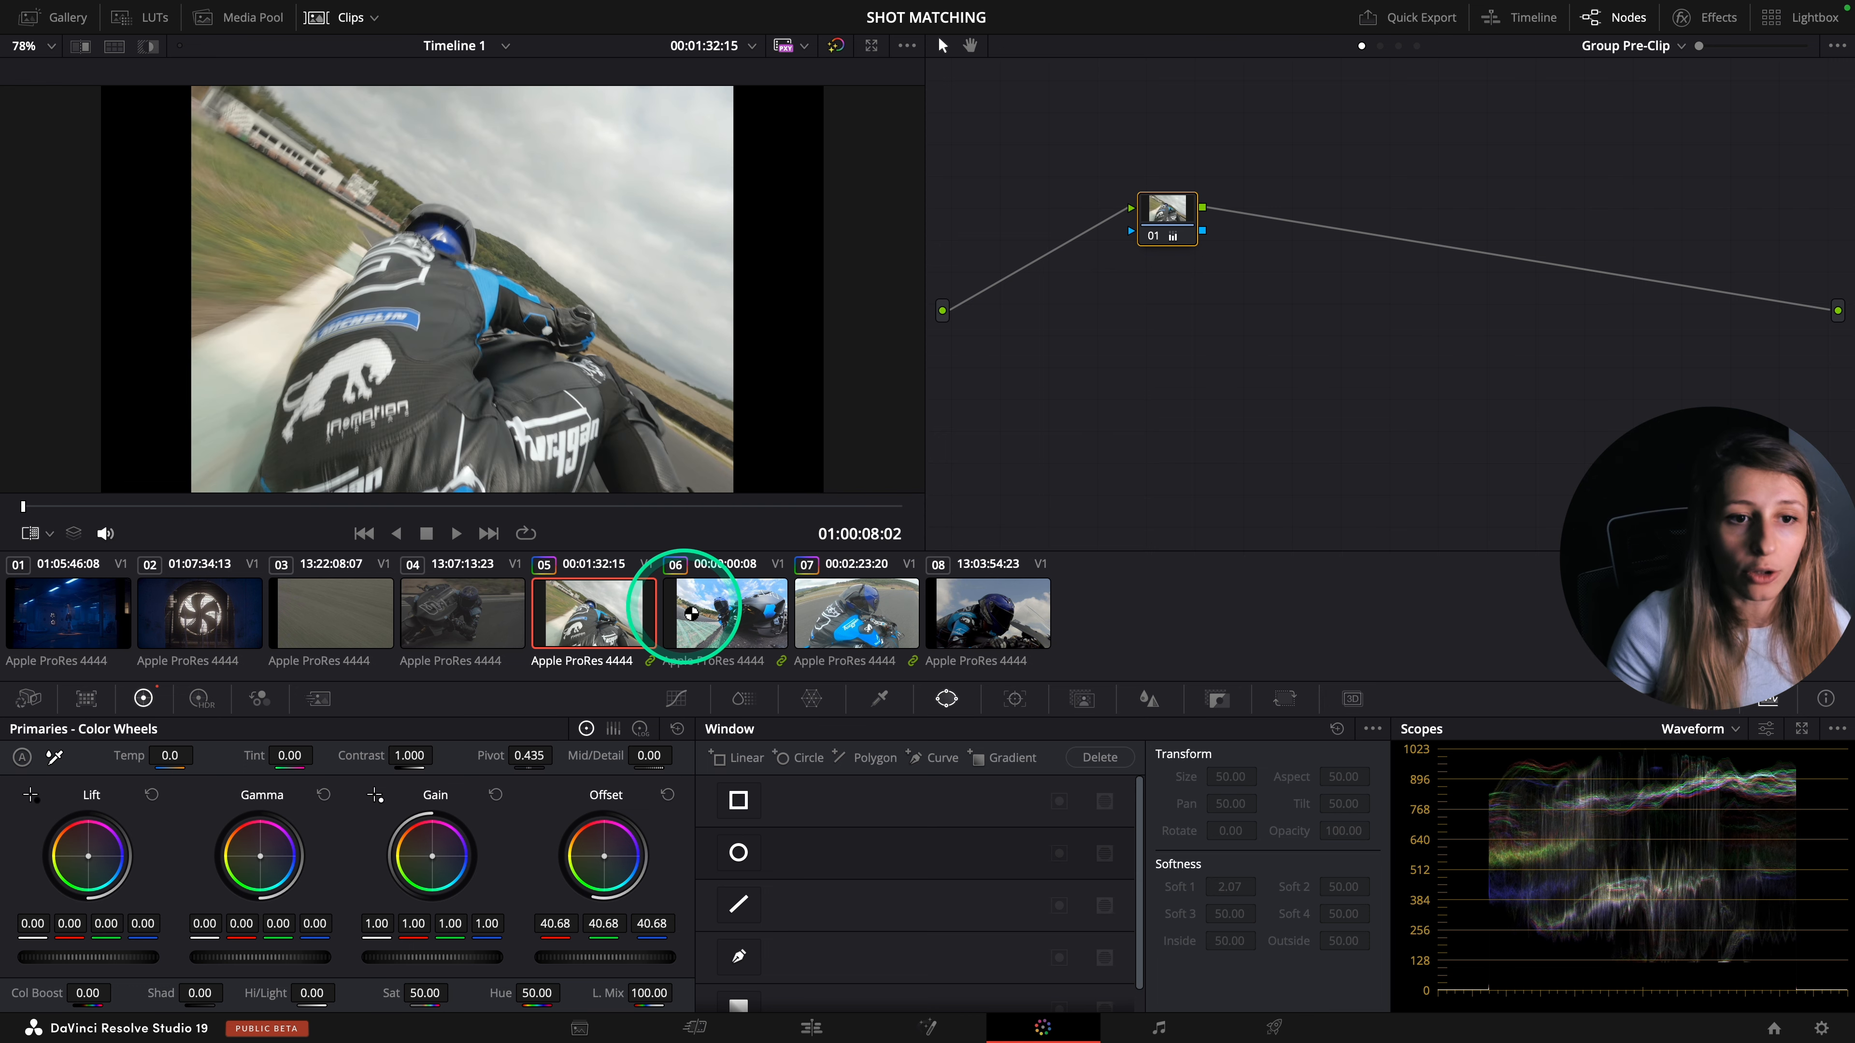
click(858, 621)
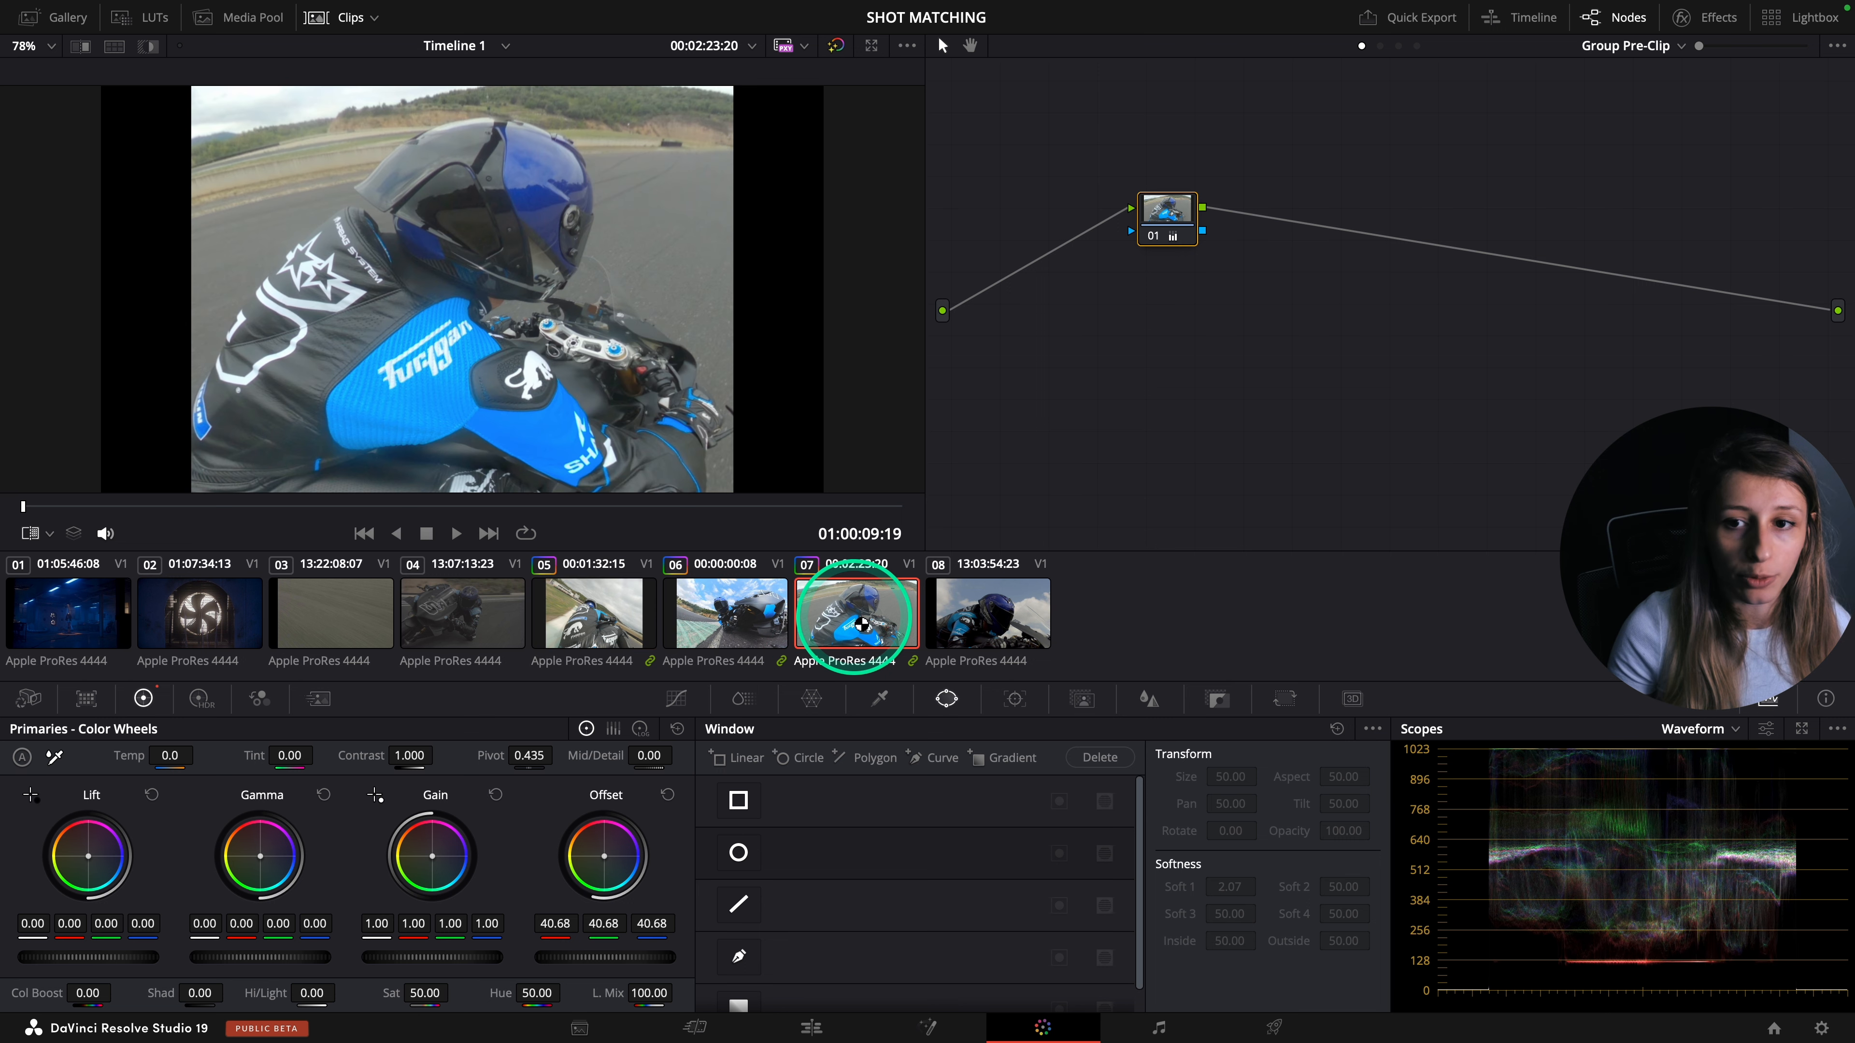
middle_click(766, 683)
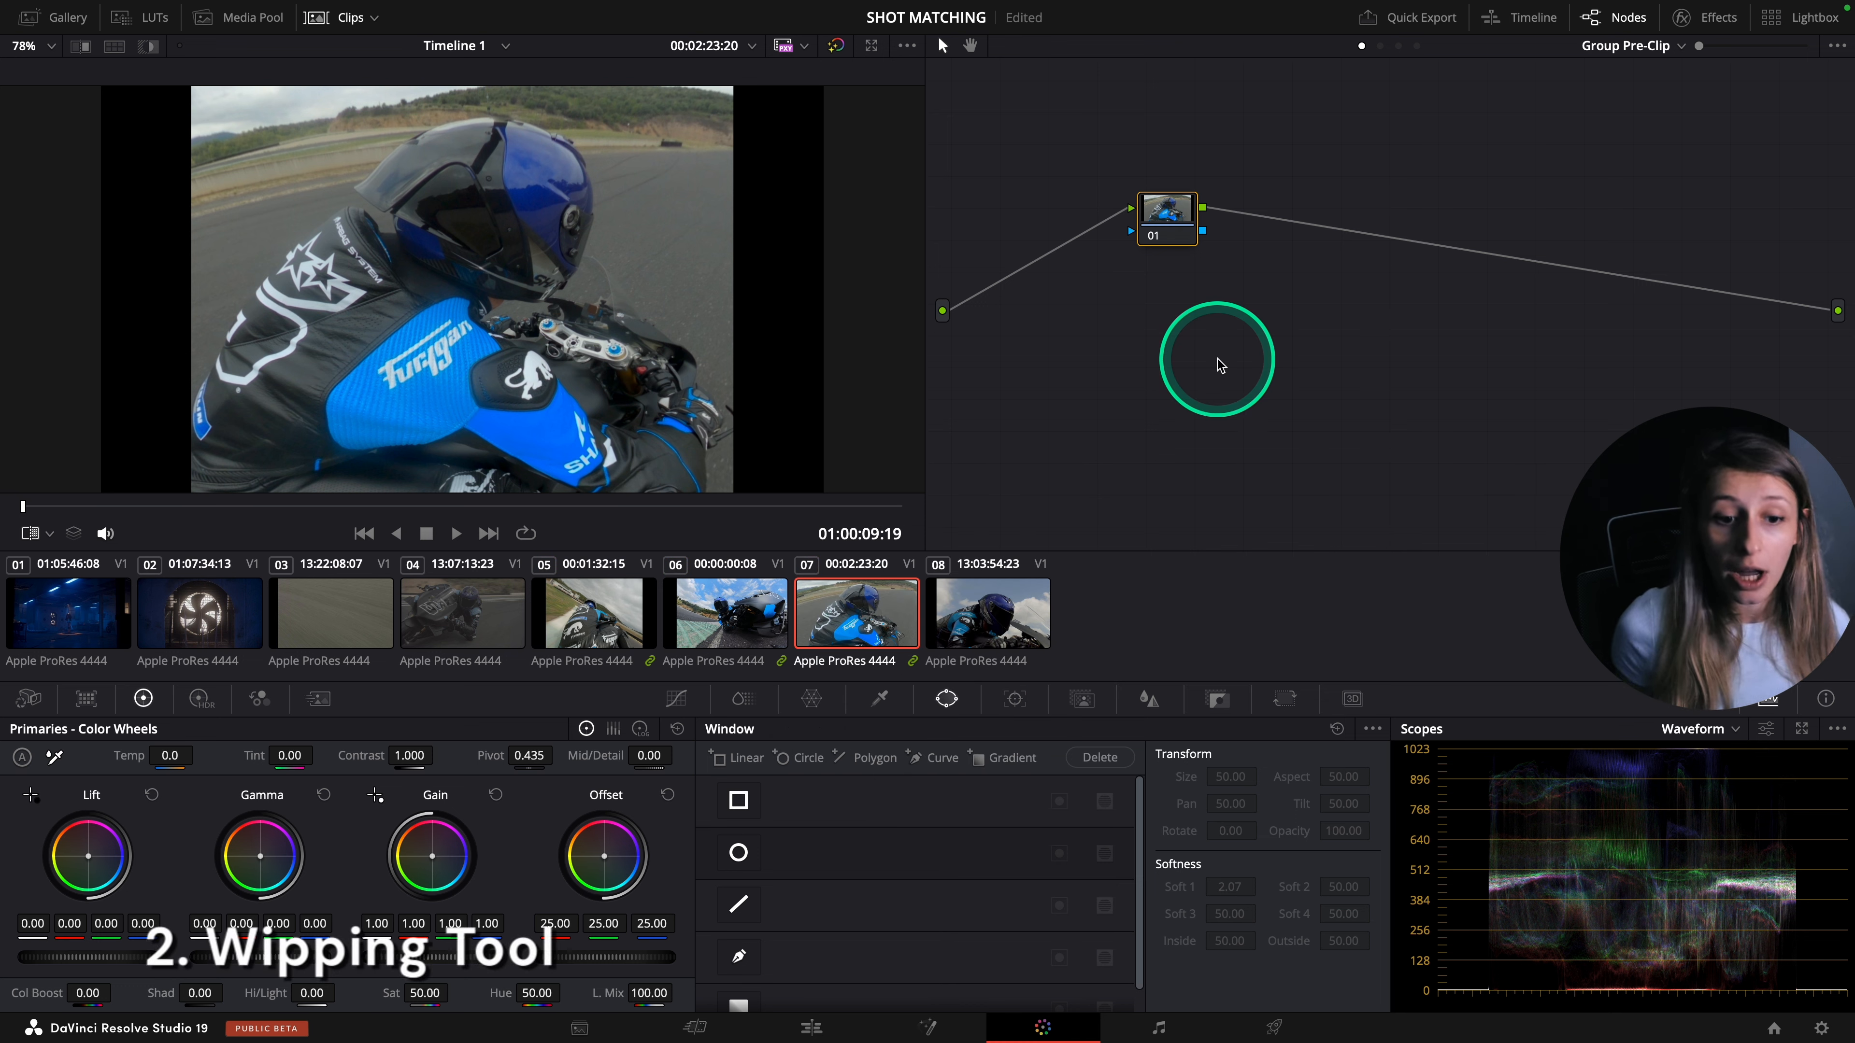
- Compare clip 04 with gallery still 1.8.1 using an image wipe, moving the vertical wipe edge across the rider
click(424, 613)
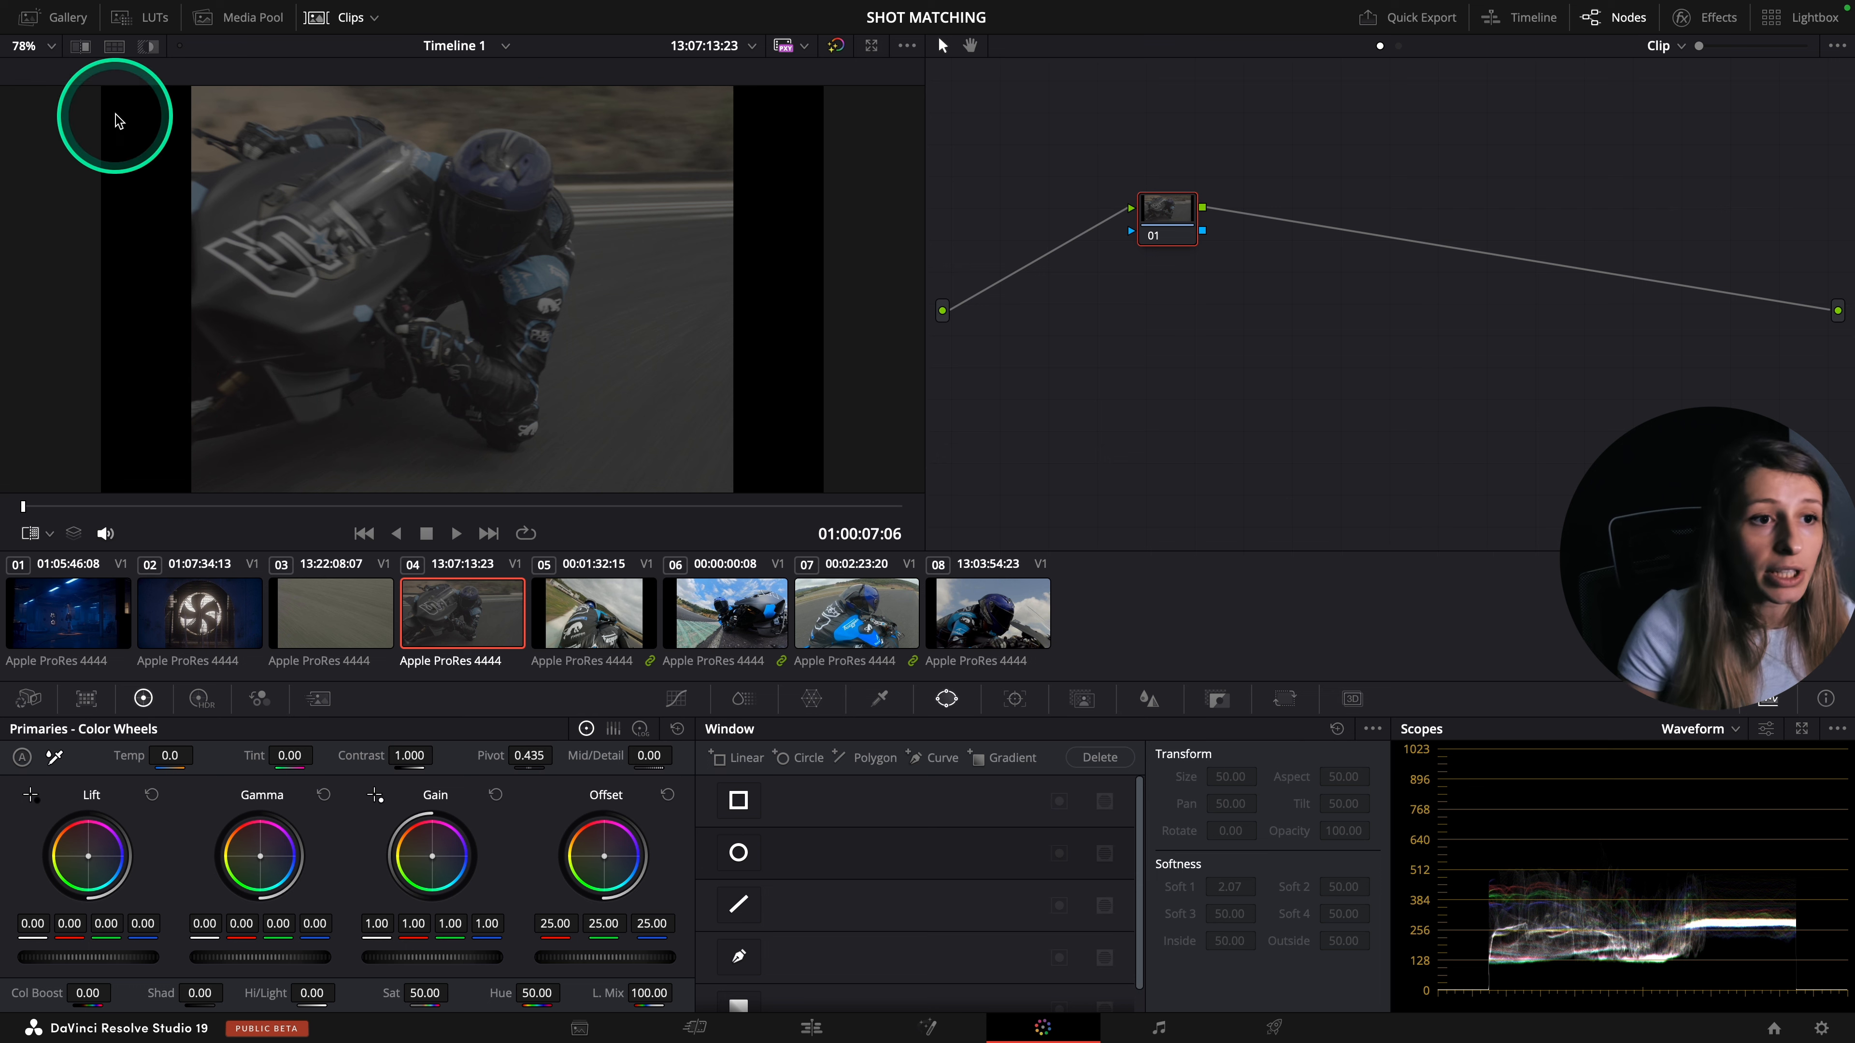
click(81, 46)
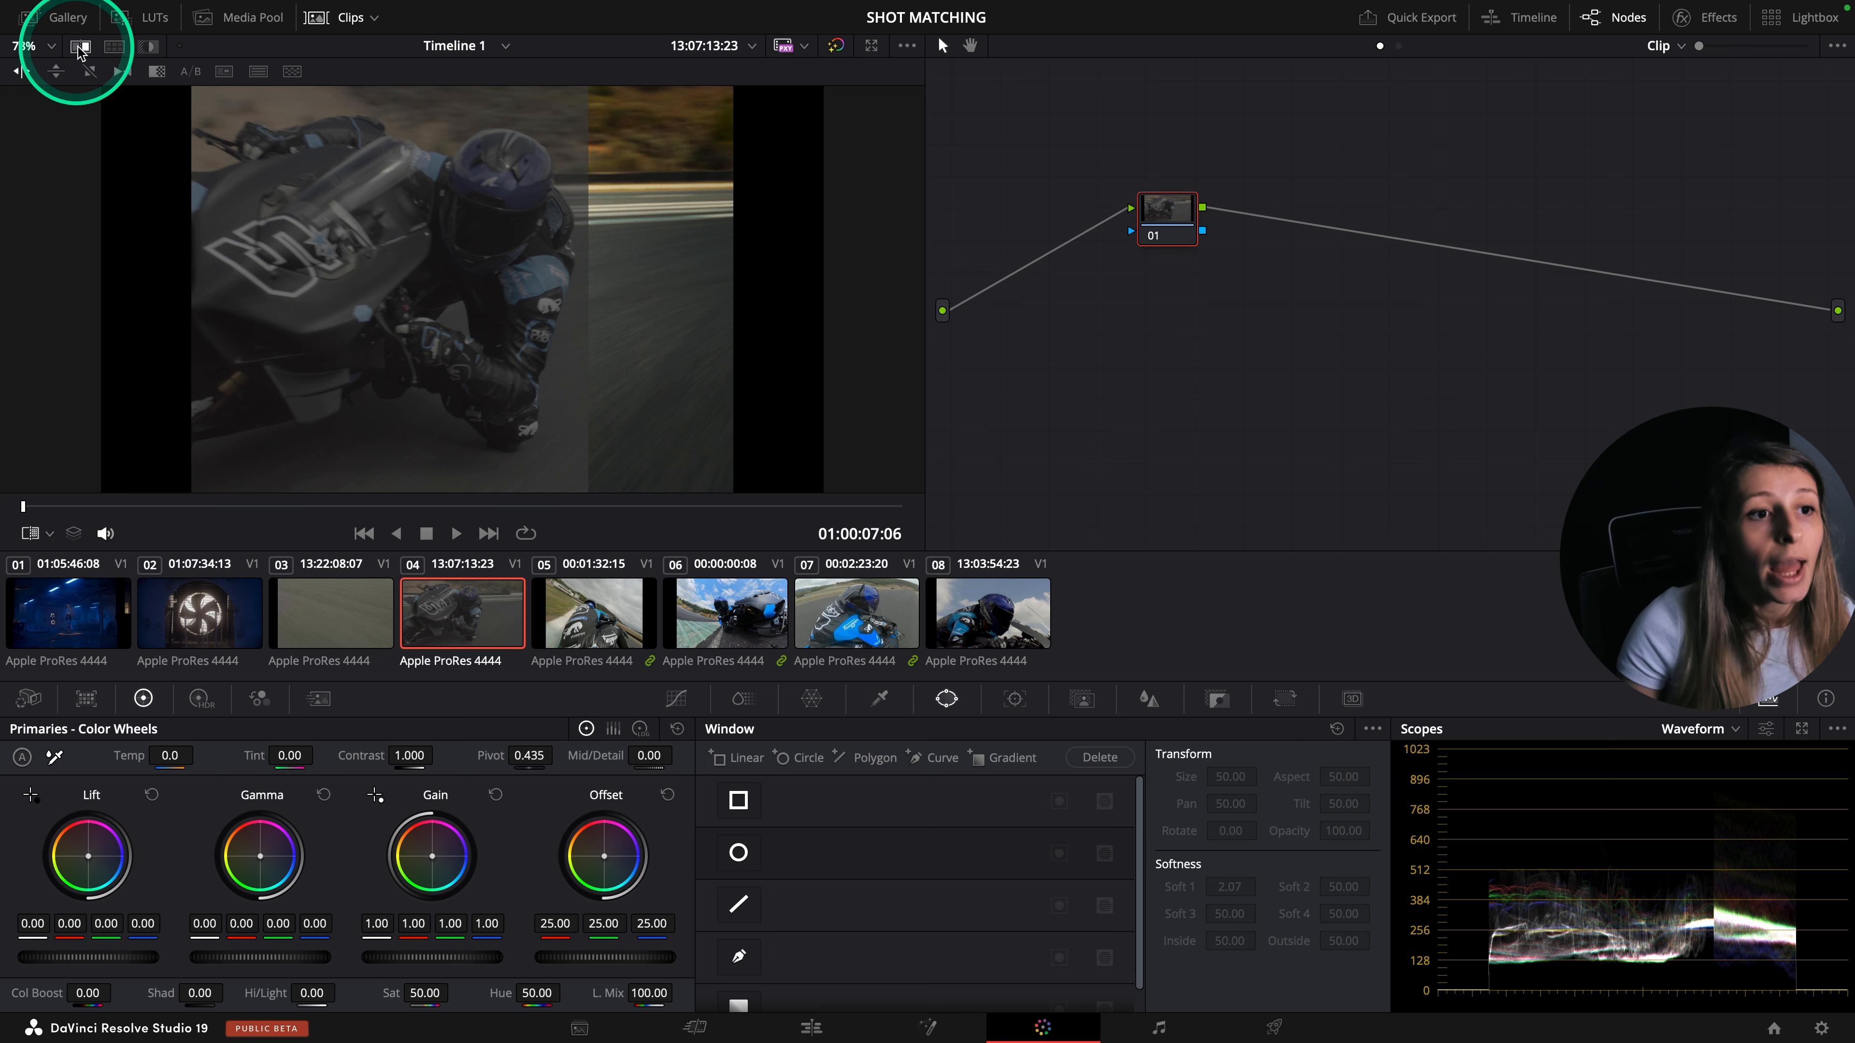
click(65, 18)
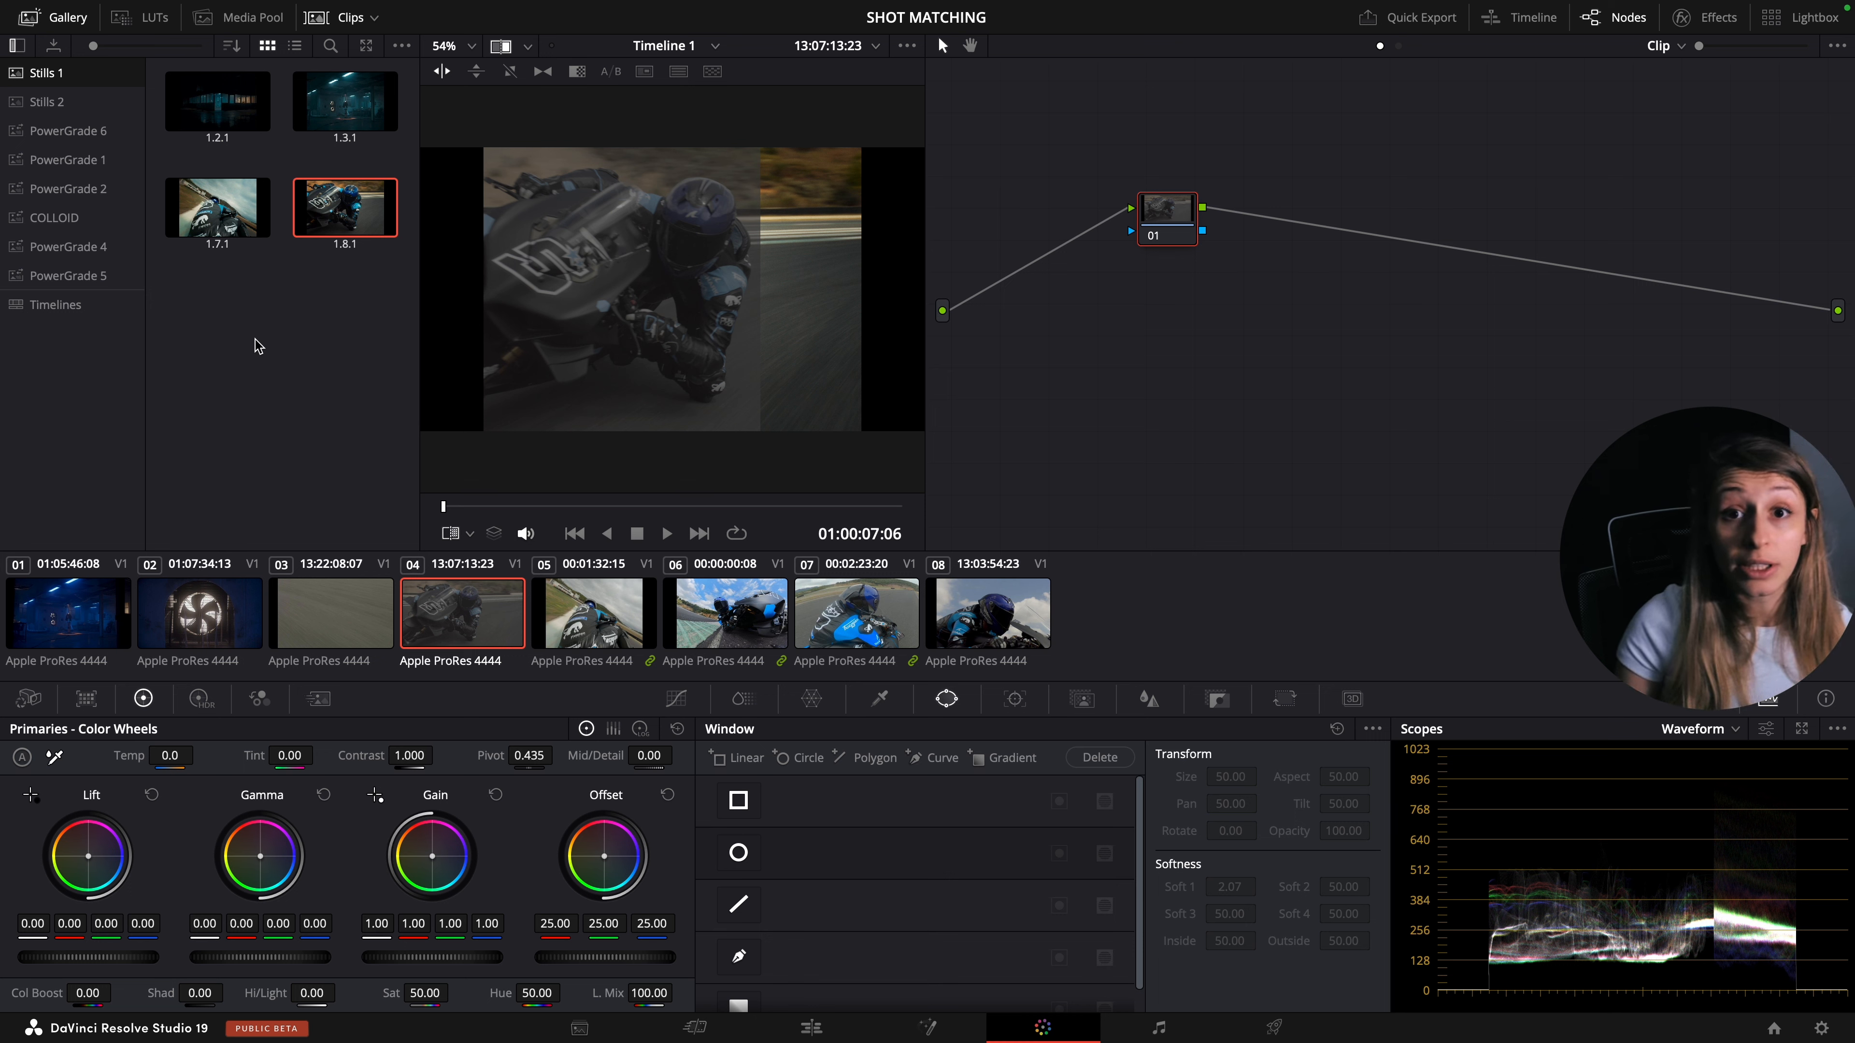
drag(758, 365, 622, 362)
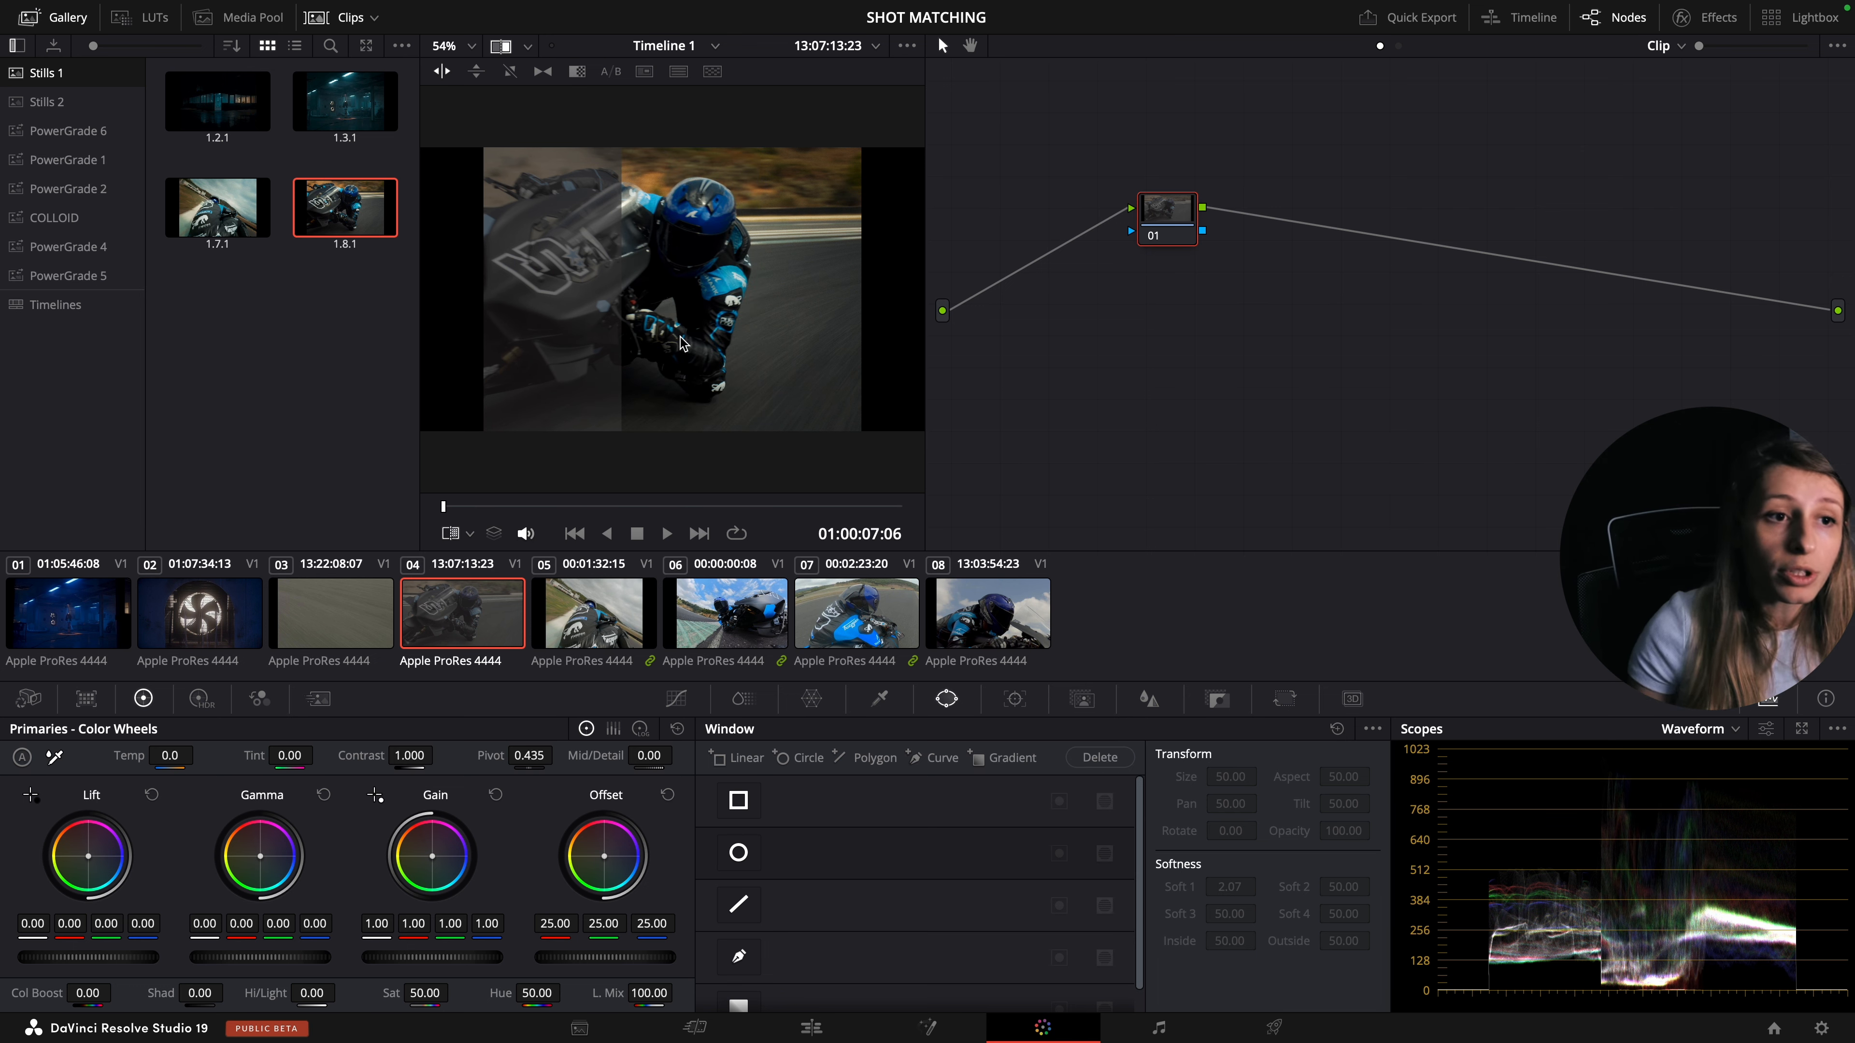
click(67, 17)
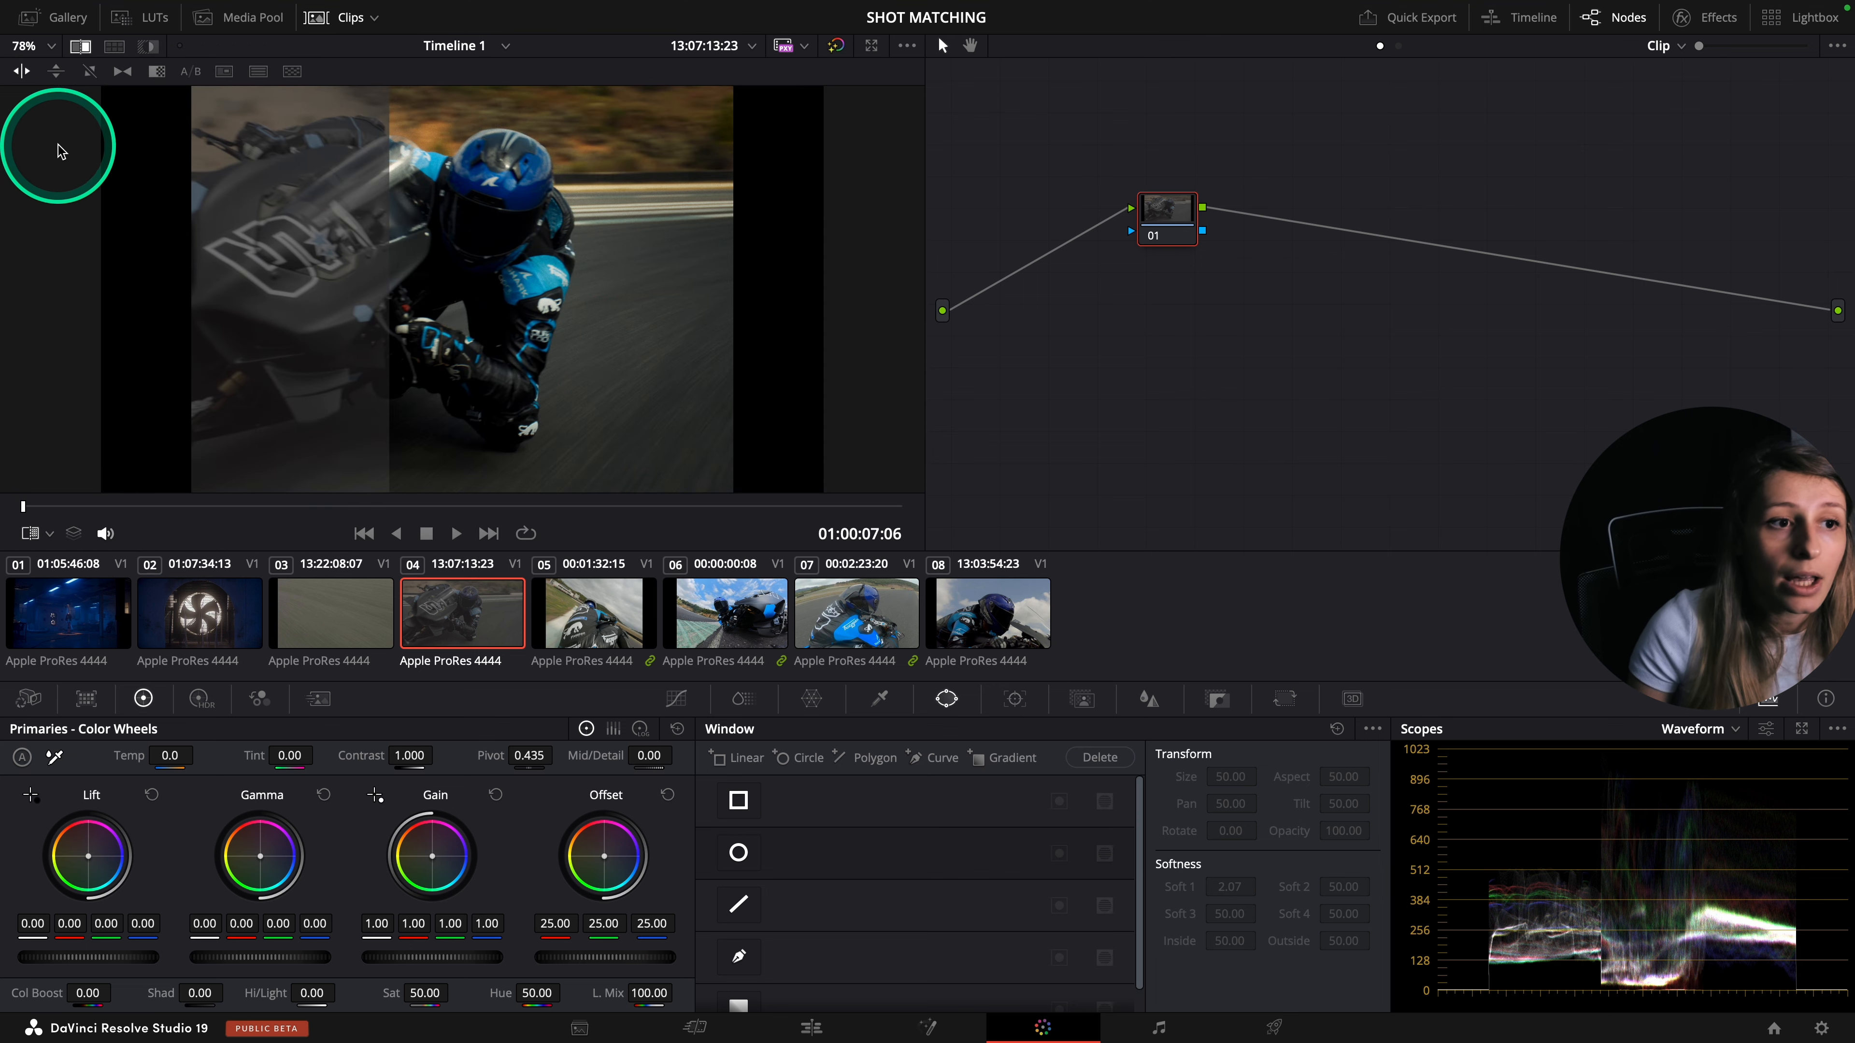
- Compare clip 04 with the still using a horizontal wipe moved up the frame, and a diagonal wipe
click(57, 72)
drag(565, 381, 537, 231)
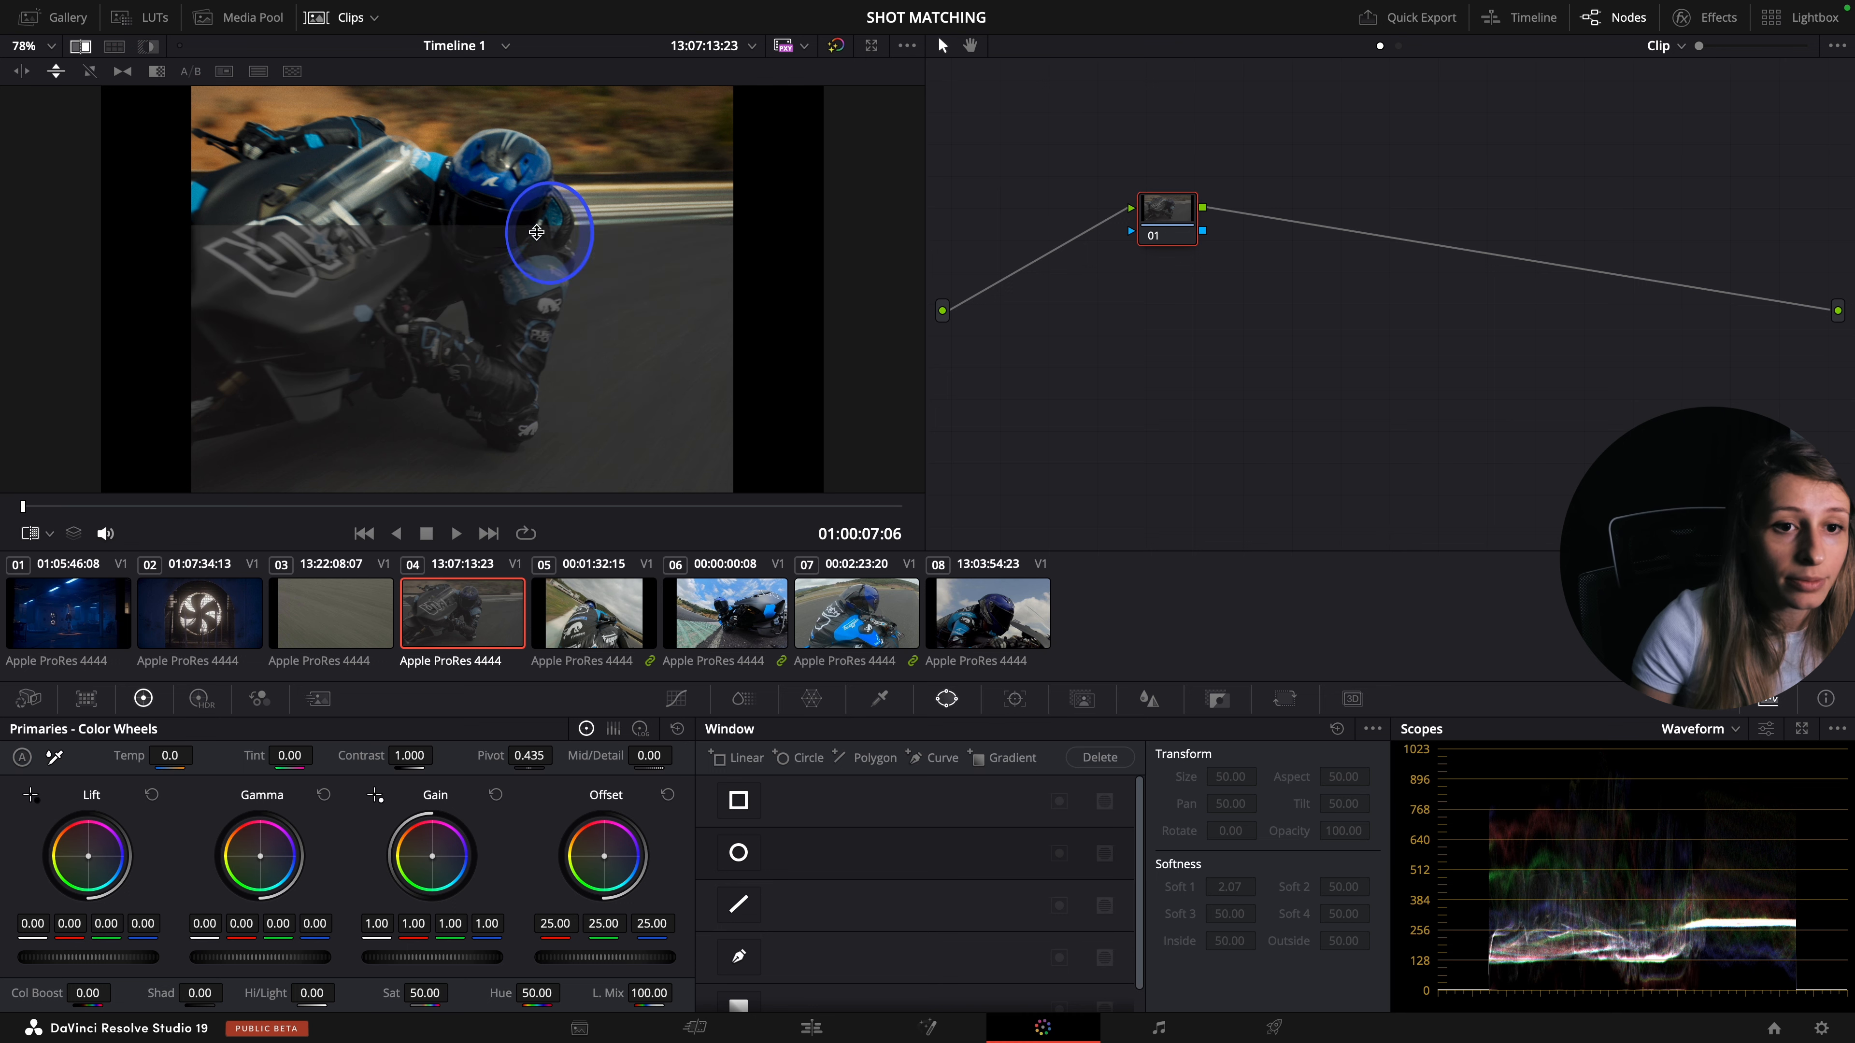
click(90, 71)
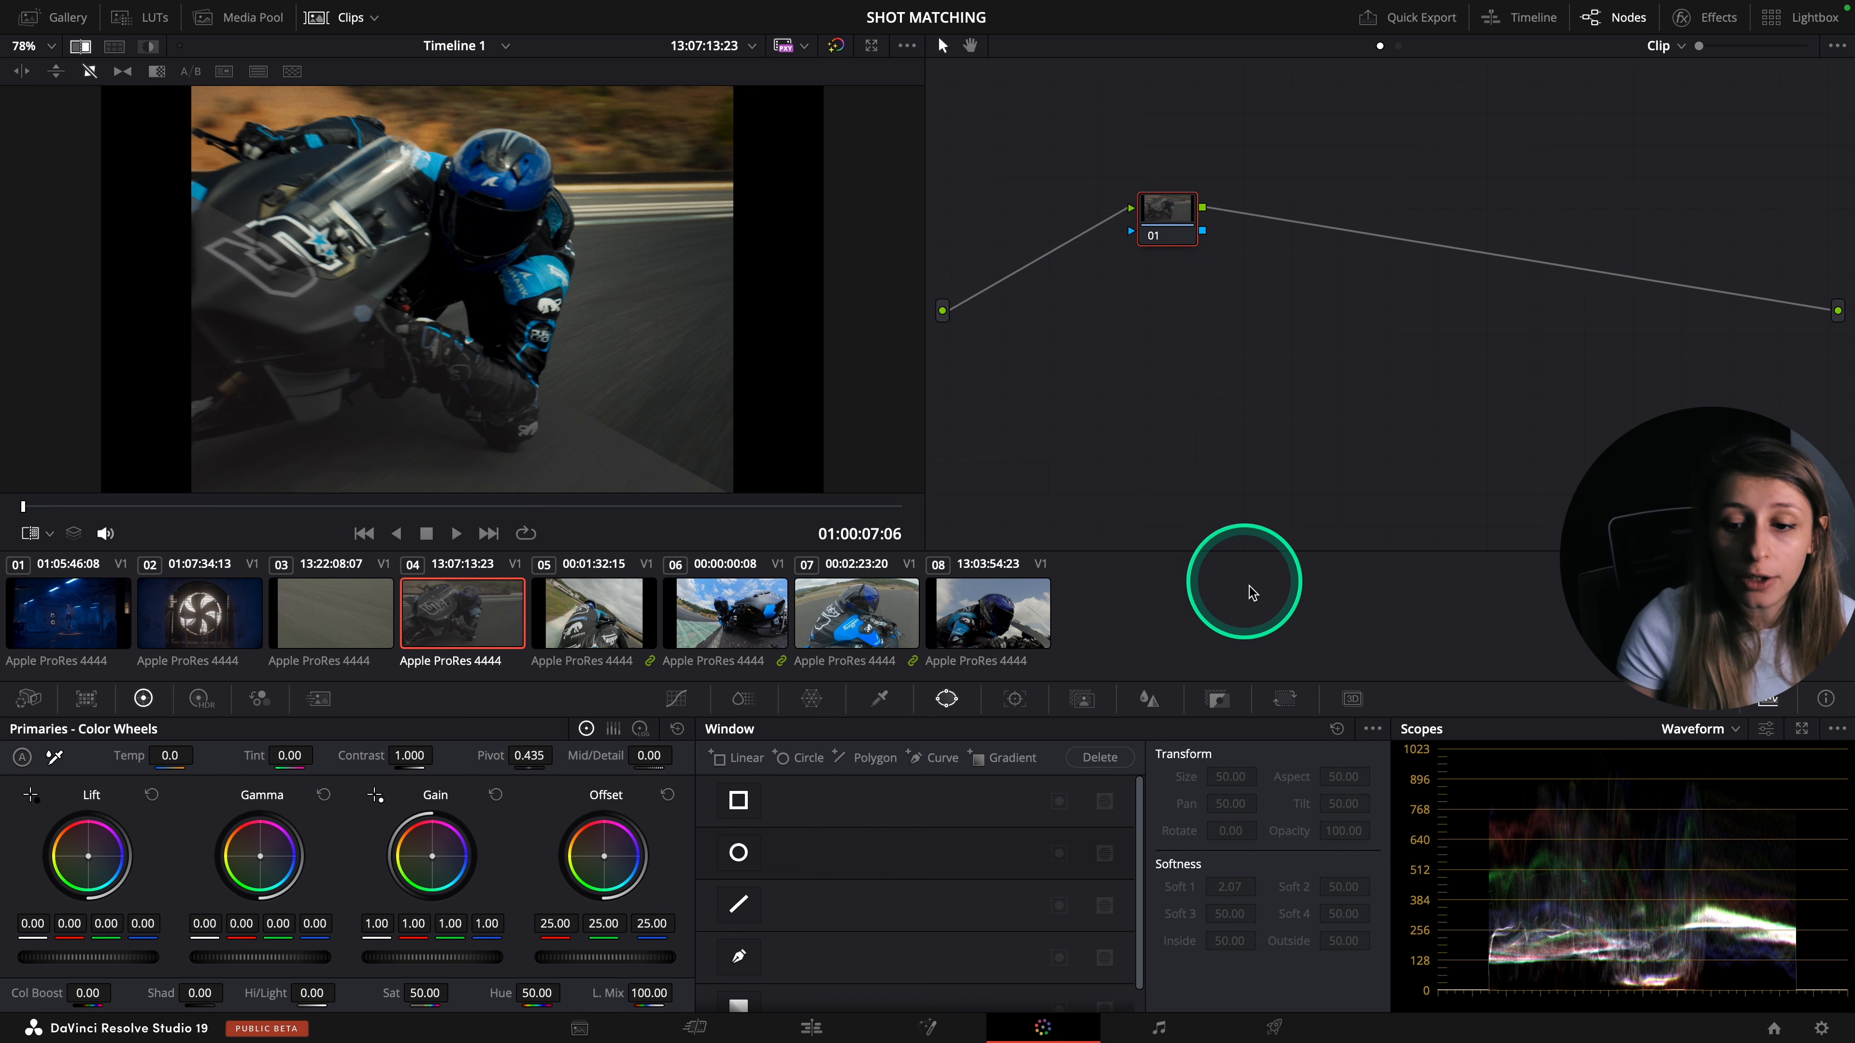
- Try flipping the reference still horizontally and vertically and adjusting its width with Reference Sizing
click(1286, 701)
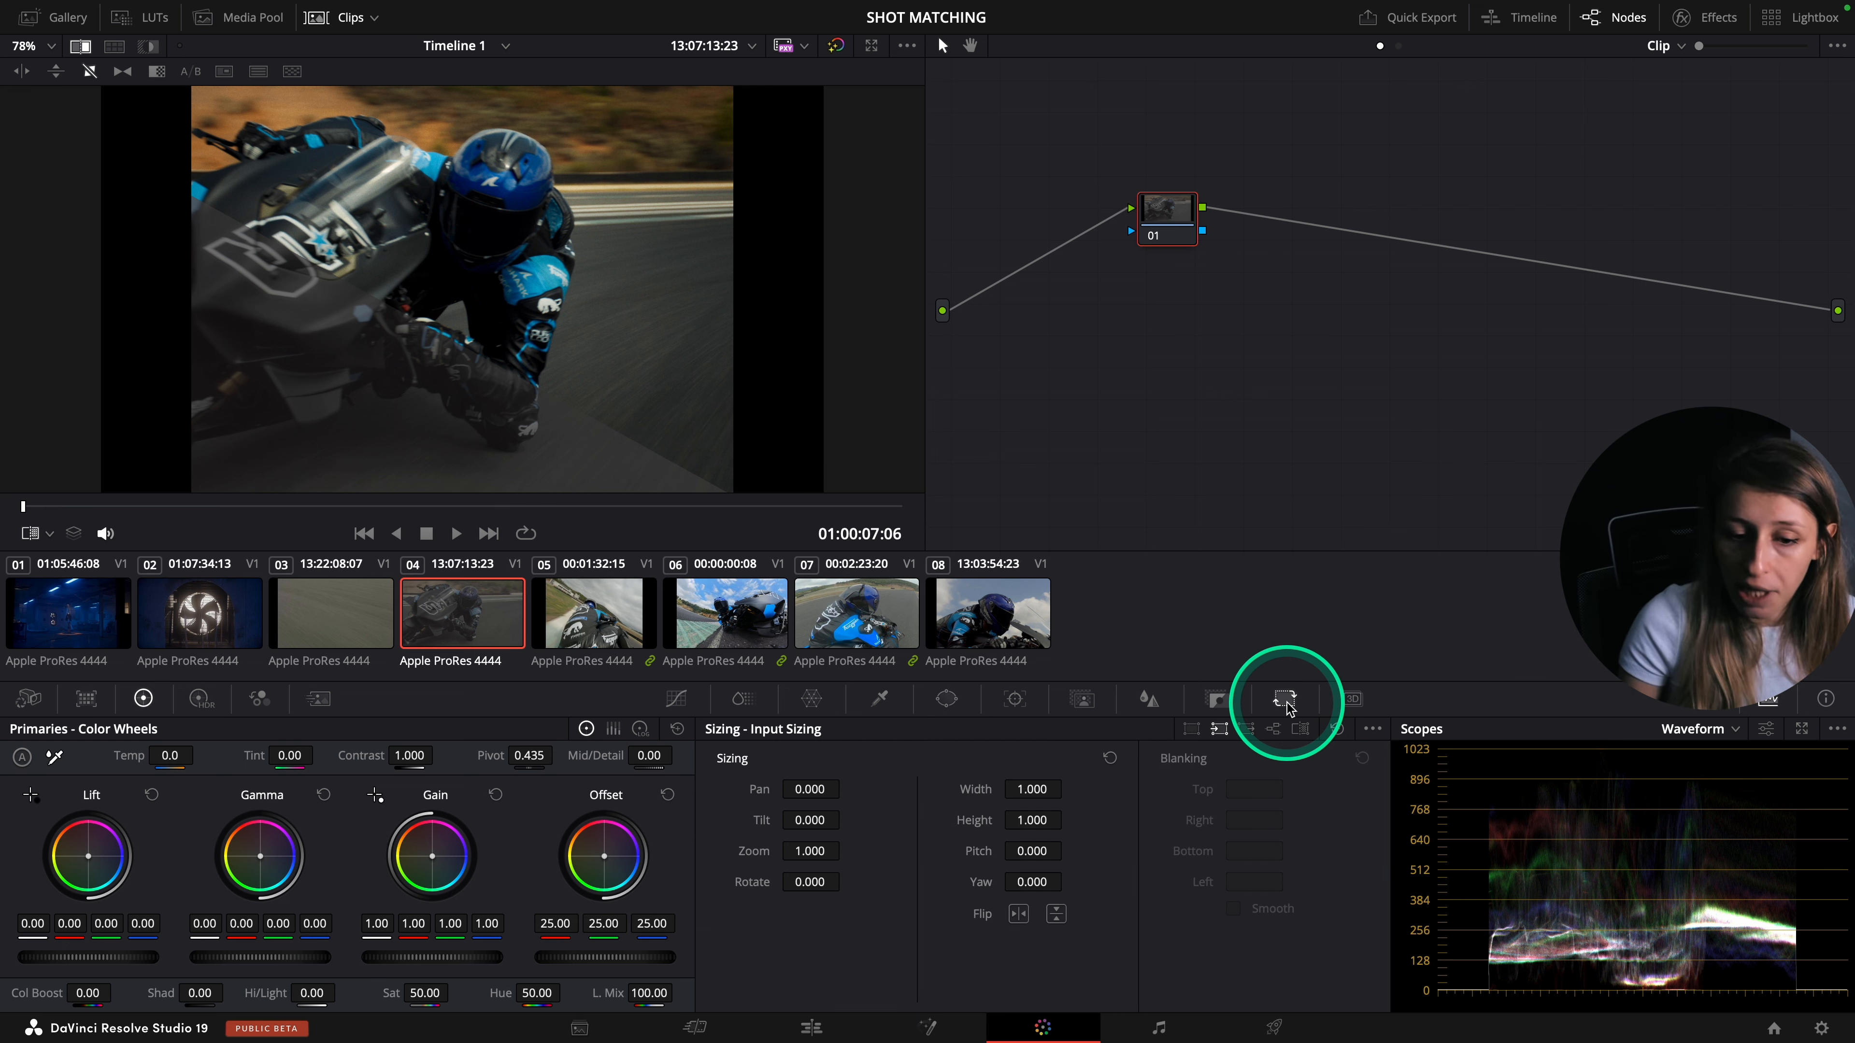
click(1301, 731)
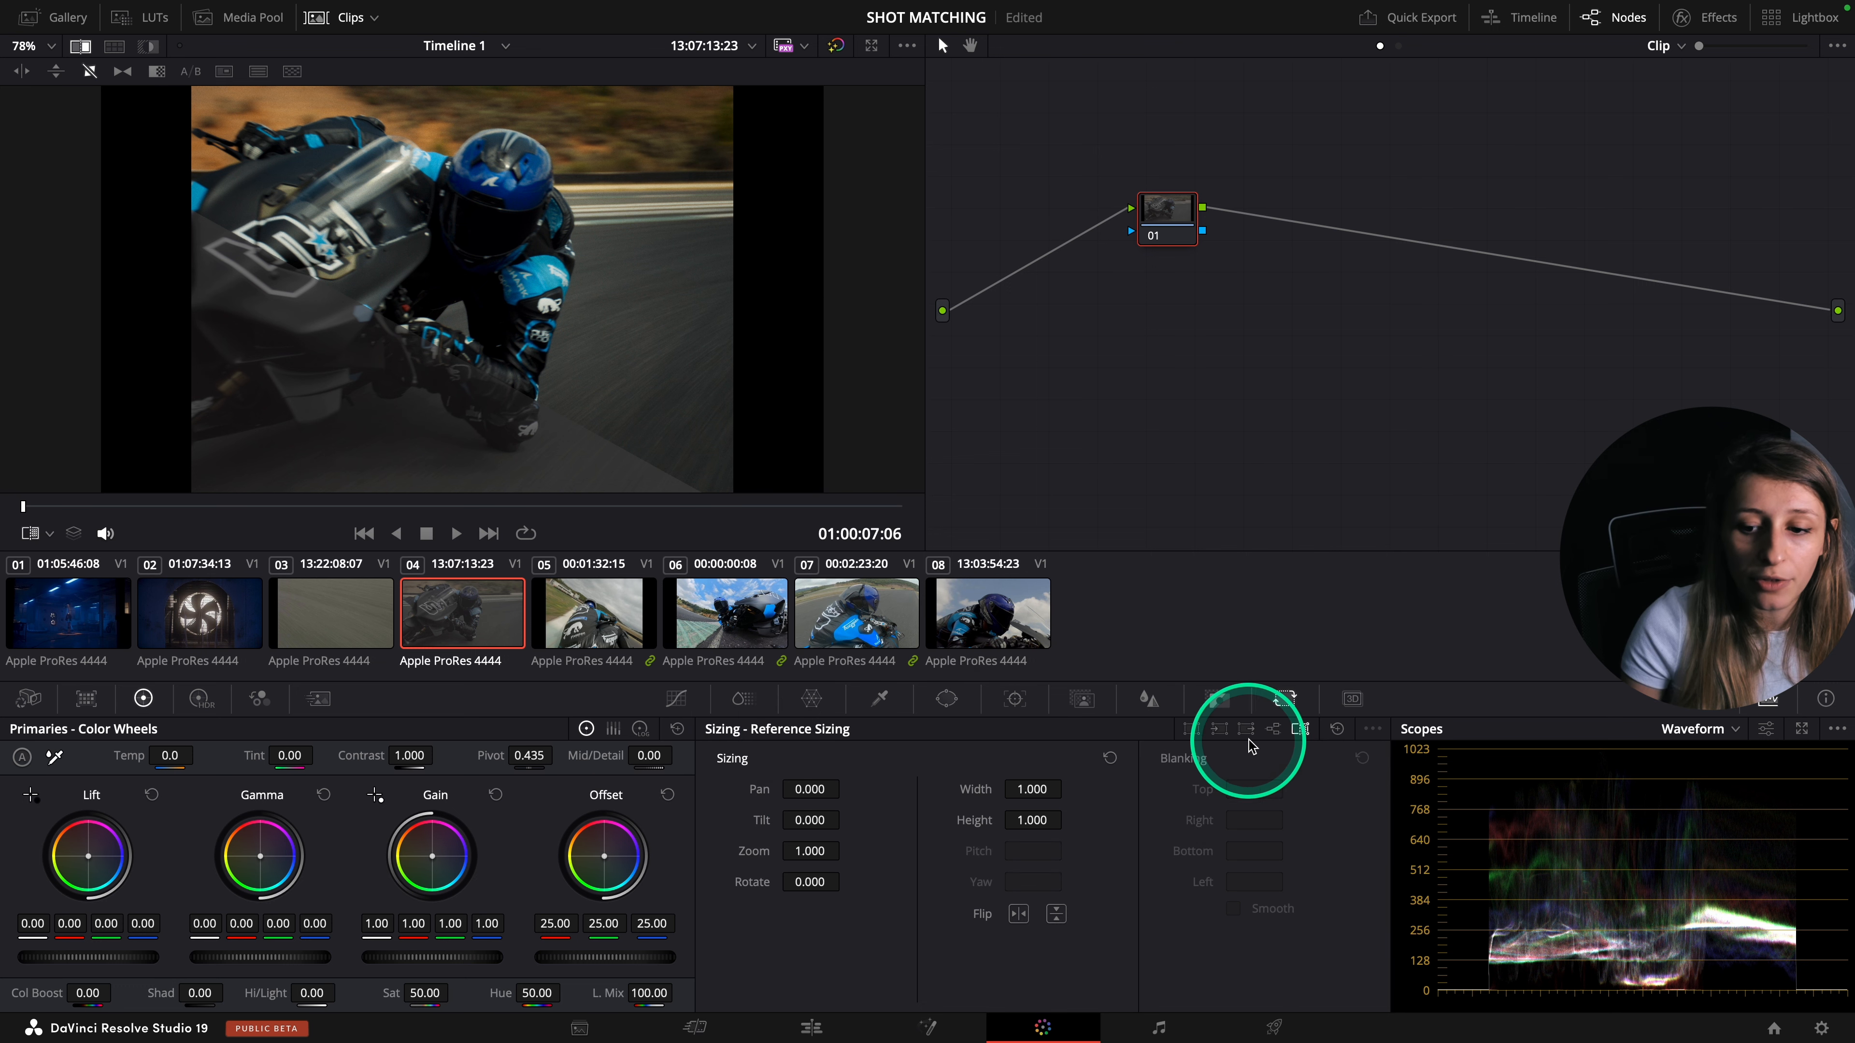
click(1019, 917)
click(1019, 917)
click(1056, 915)
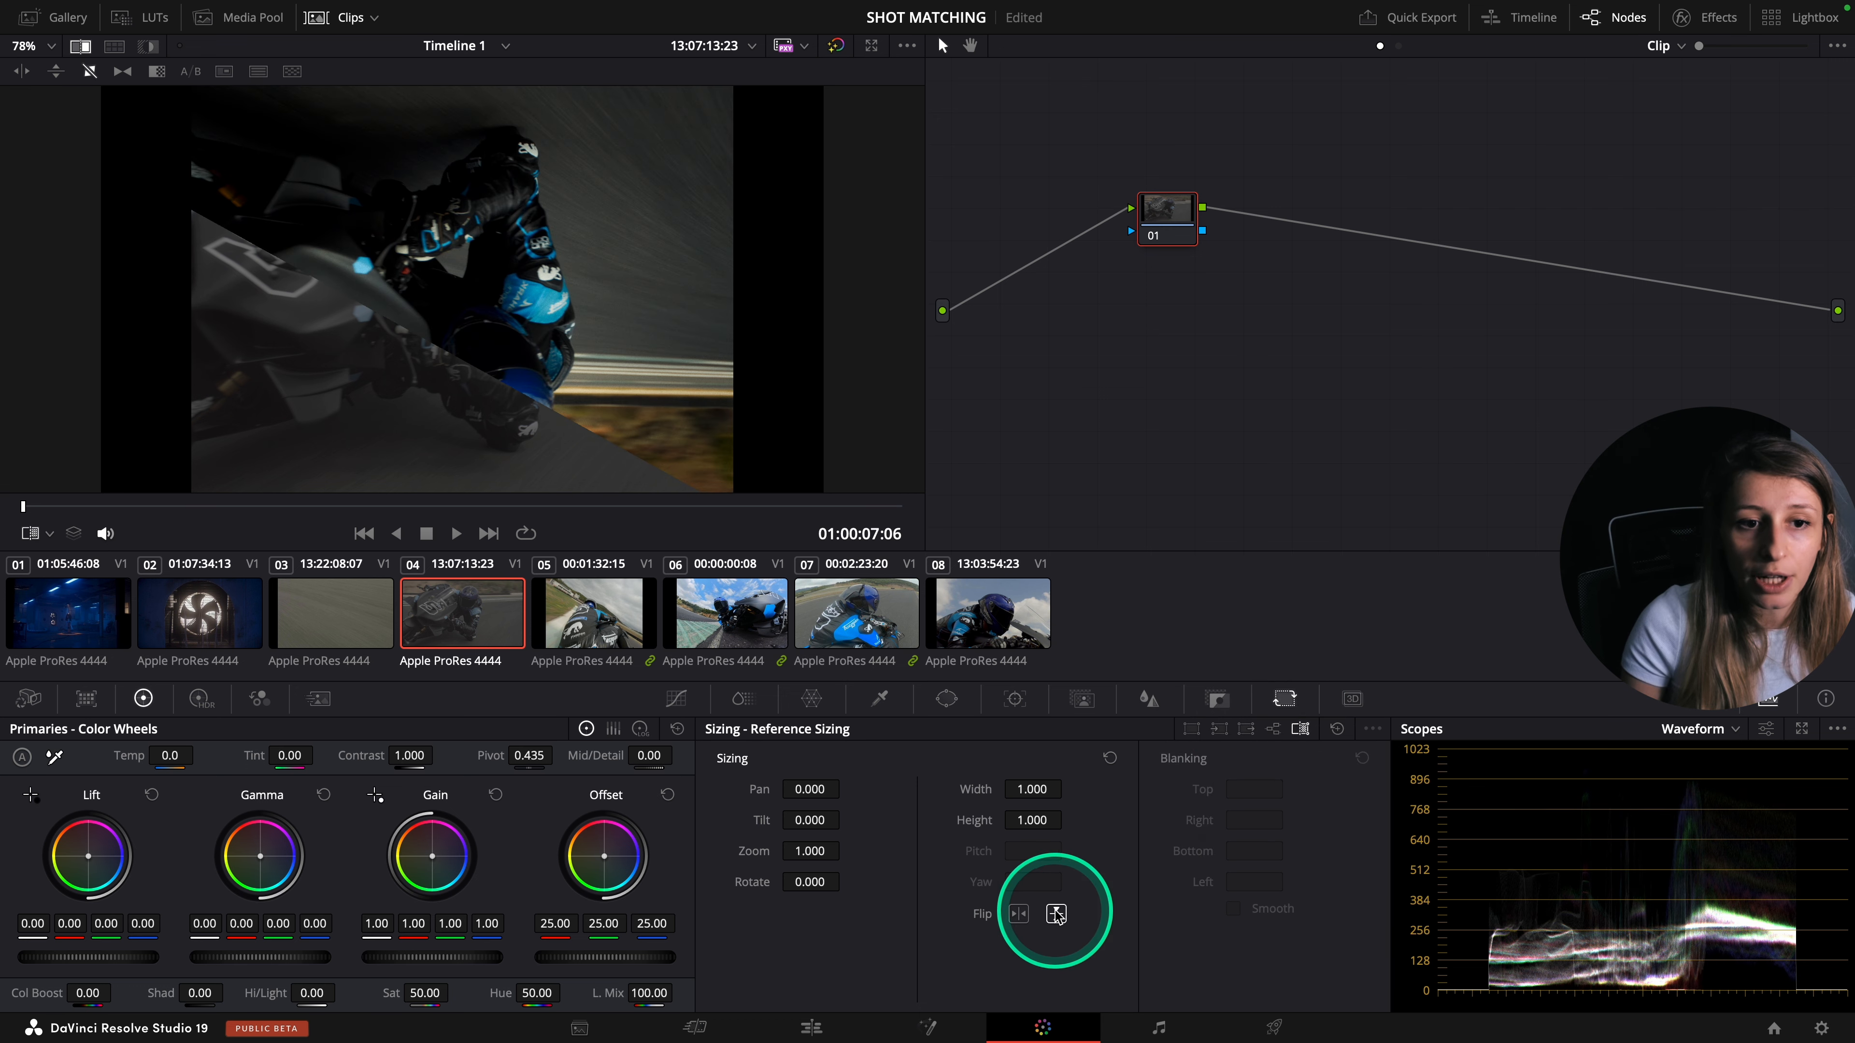
click(1056, 915)
drag(1031, 789, 877, 817)
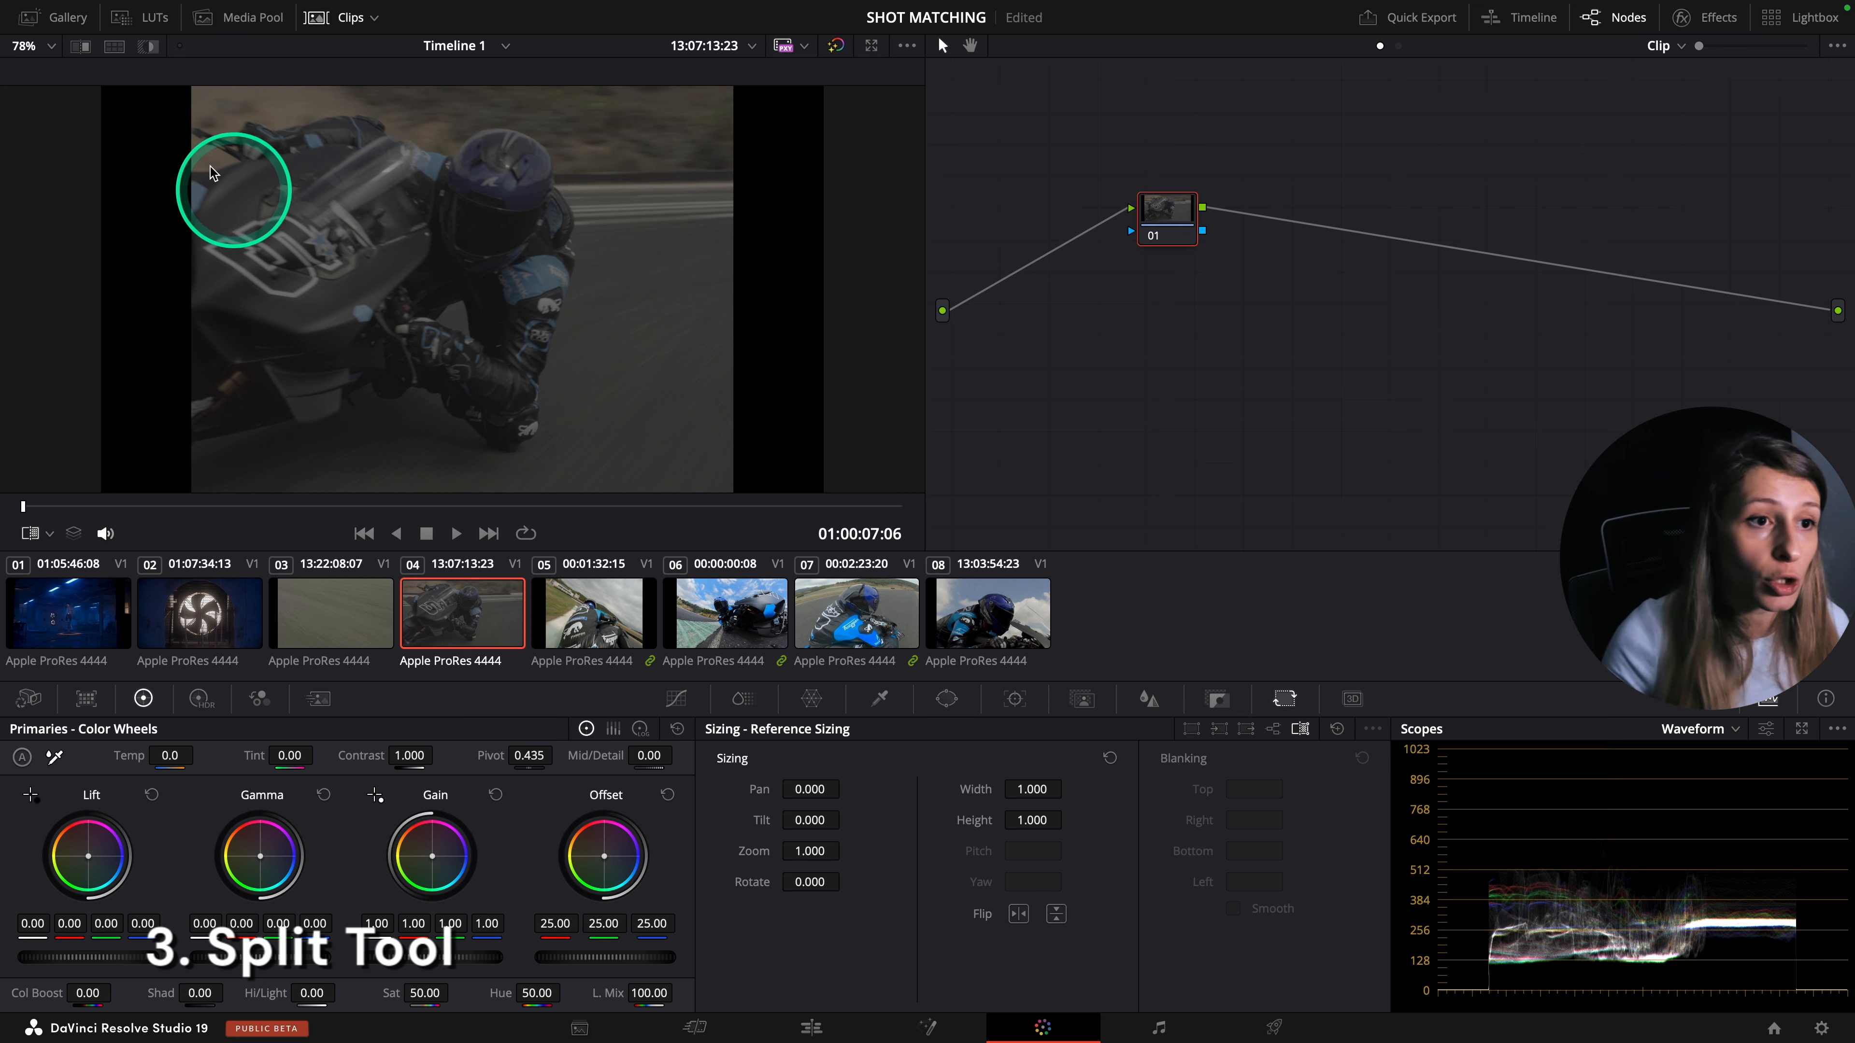
- Turn on the split screen view and set its mode to Selected Clips
click(114, 46)
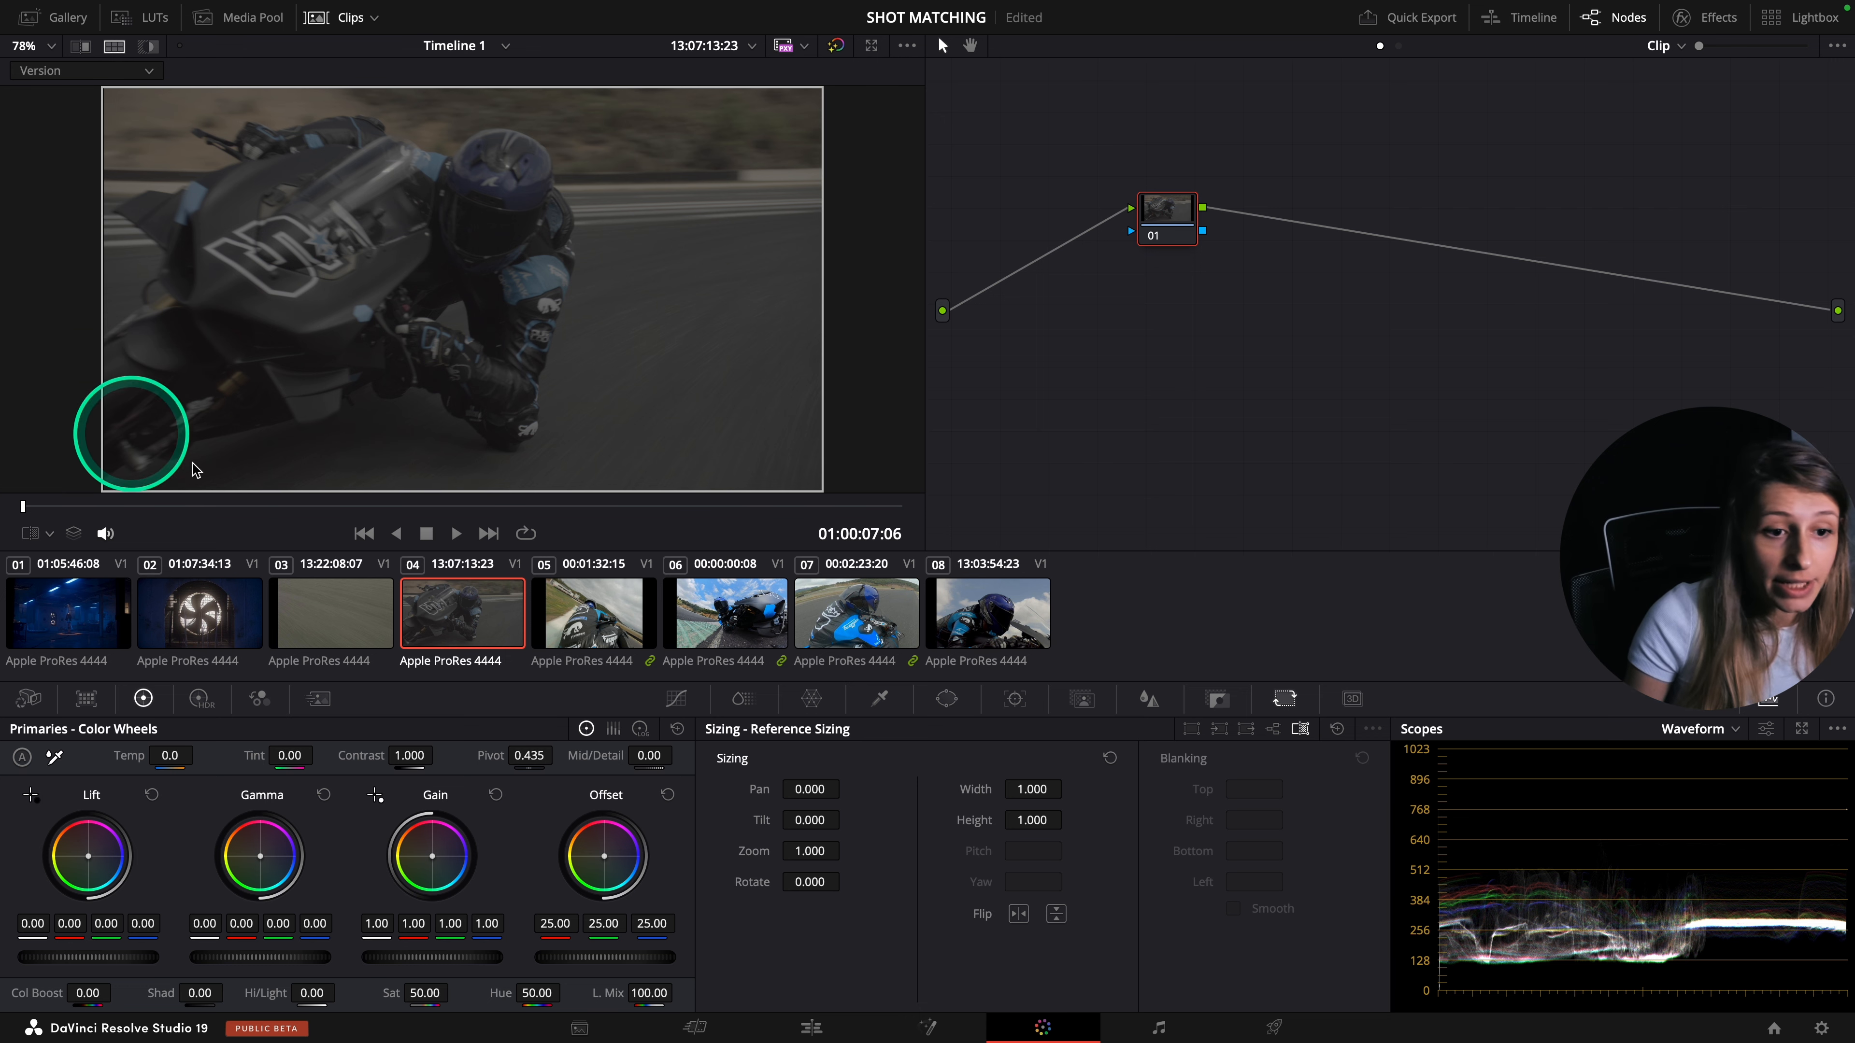
click(71, 73)
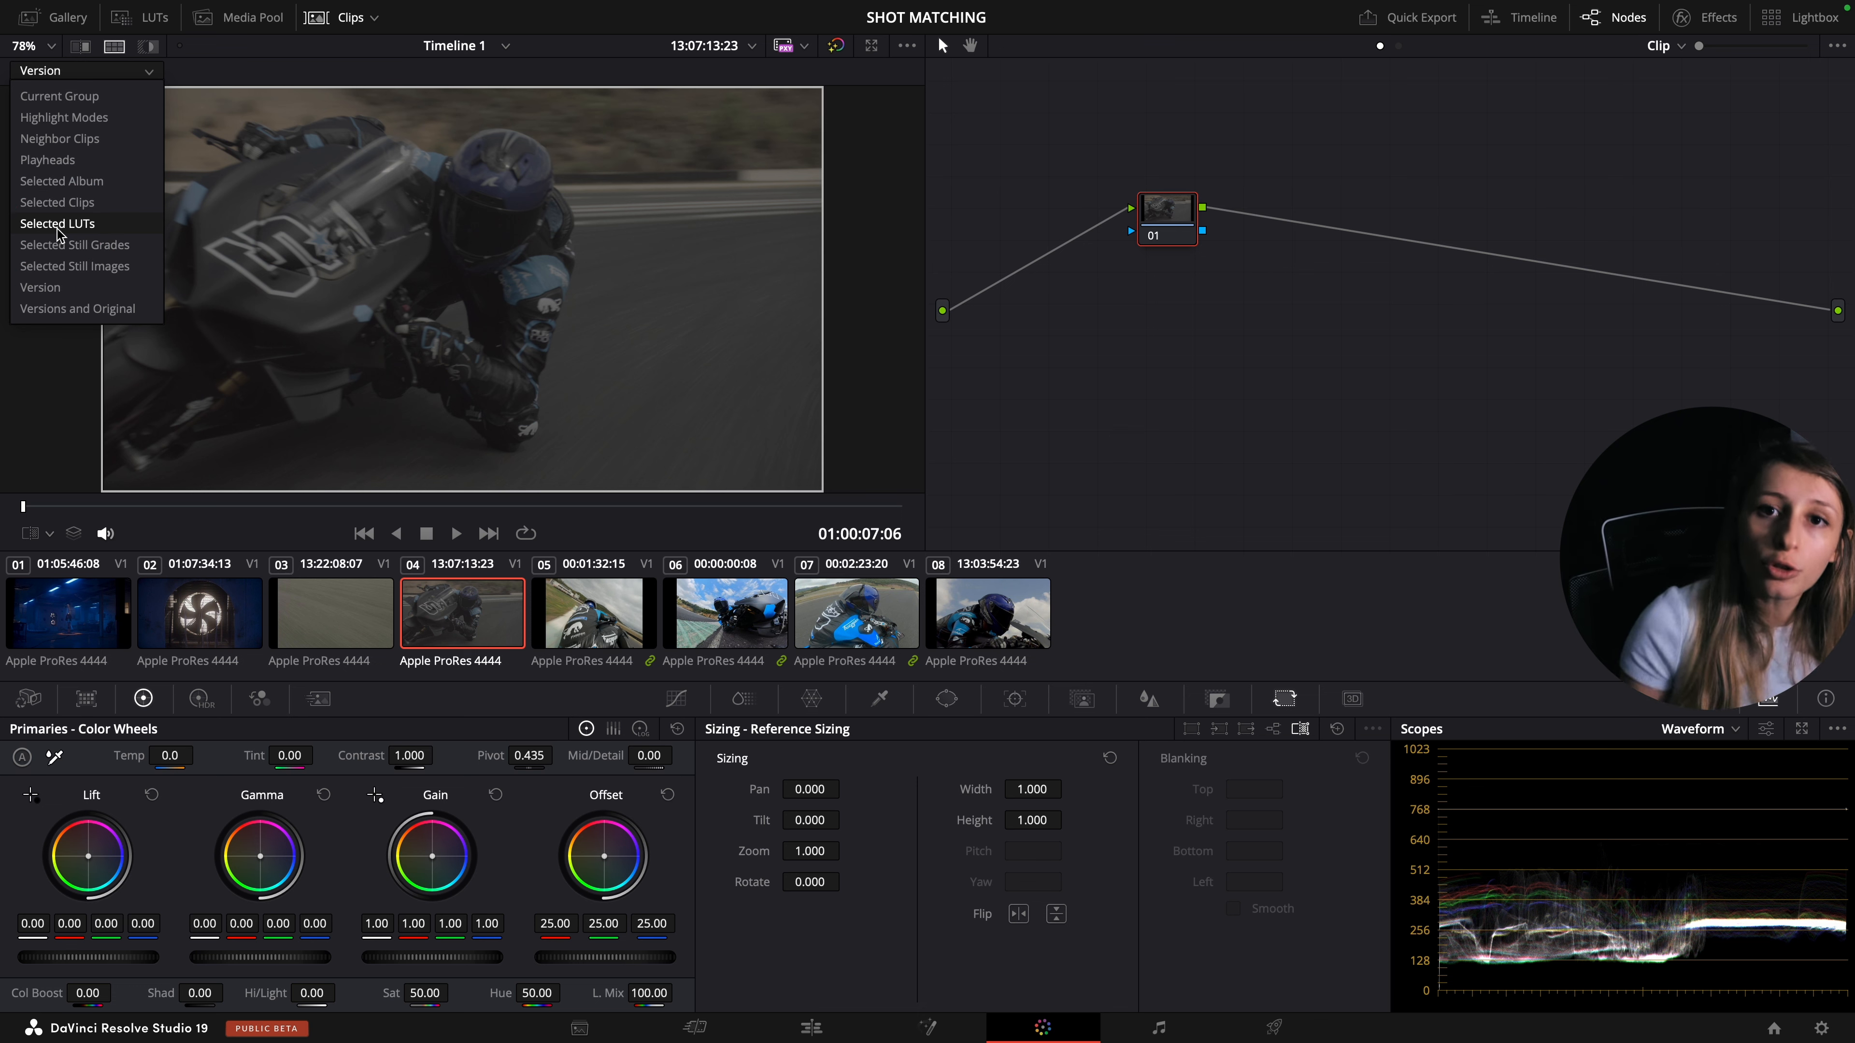
click(67, 209)
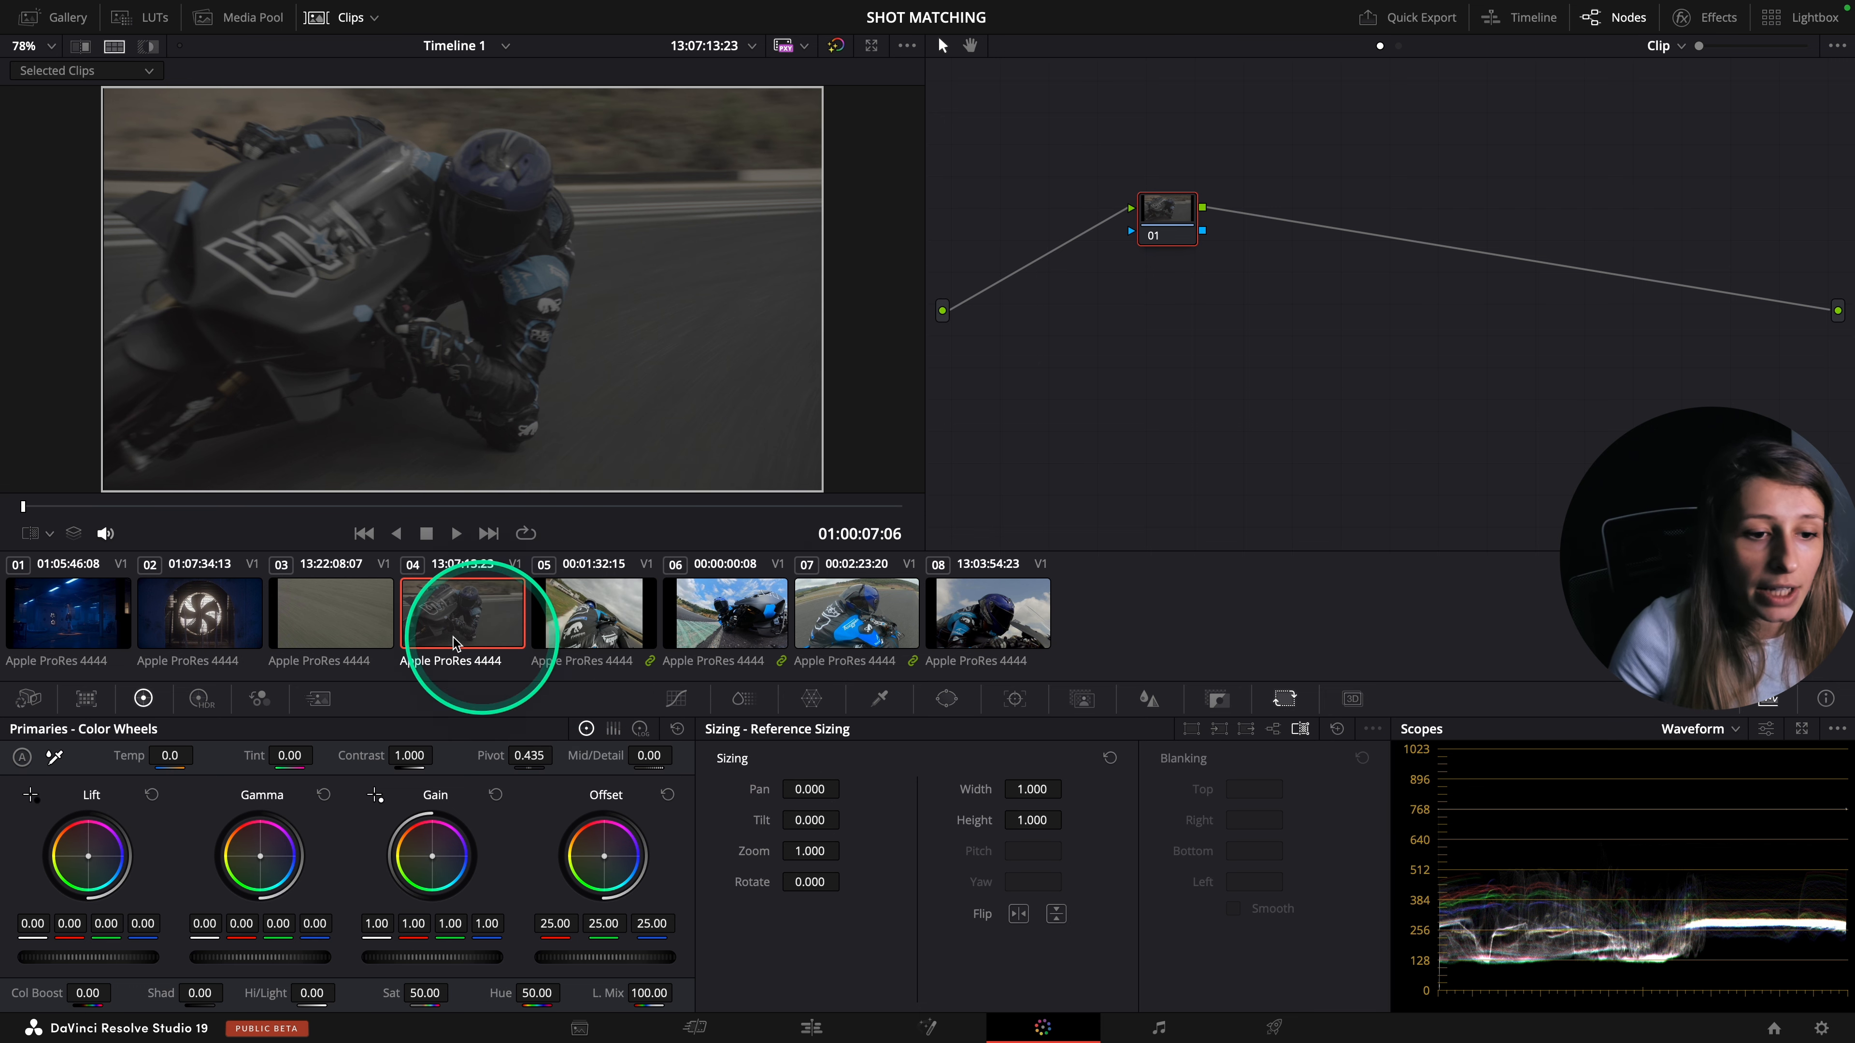
- Show clips 03 and 04 side by side and scrub to timecode 01:00:07:20 to compare them
click(337, 611)
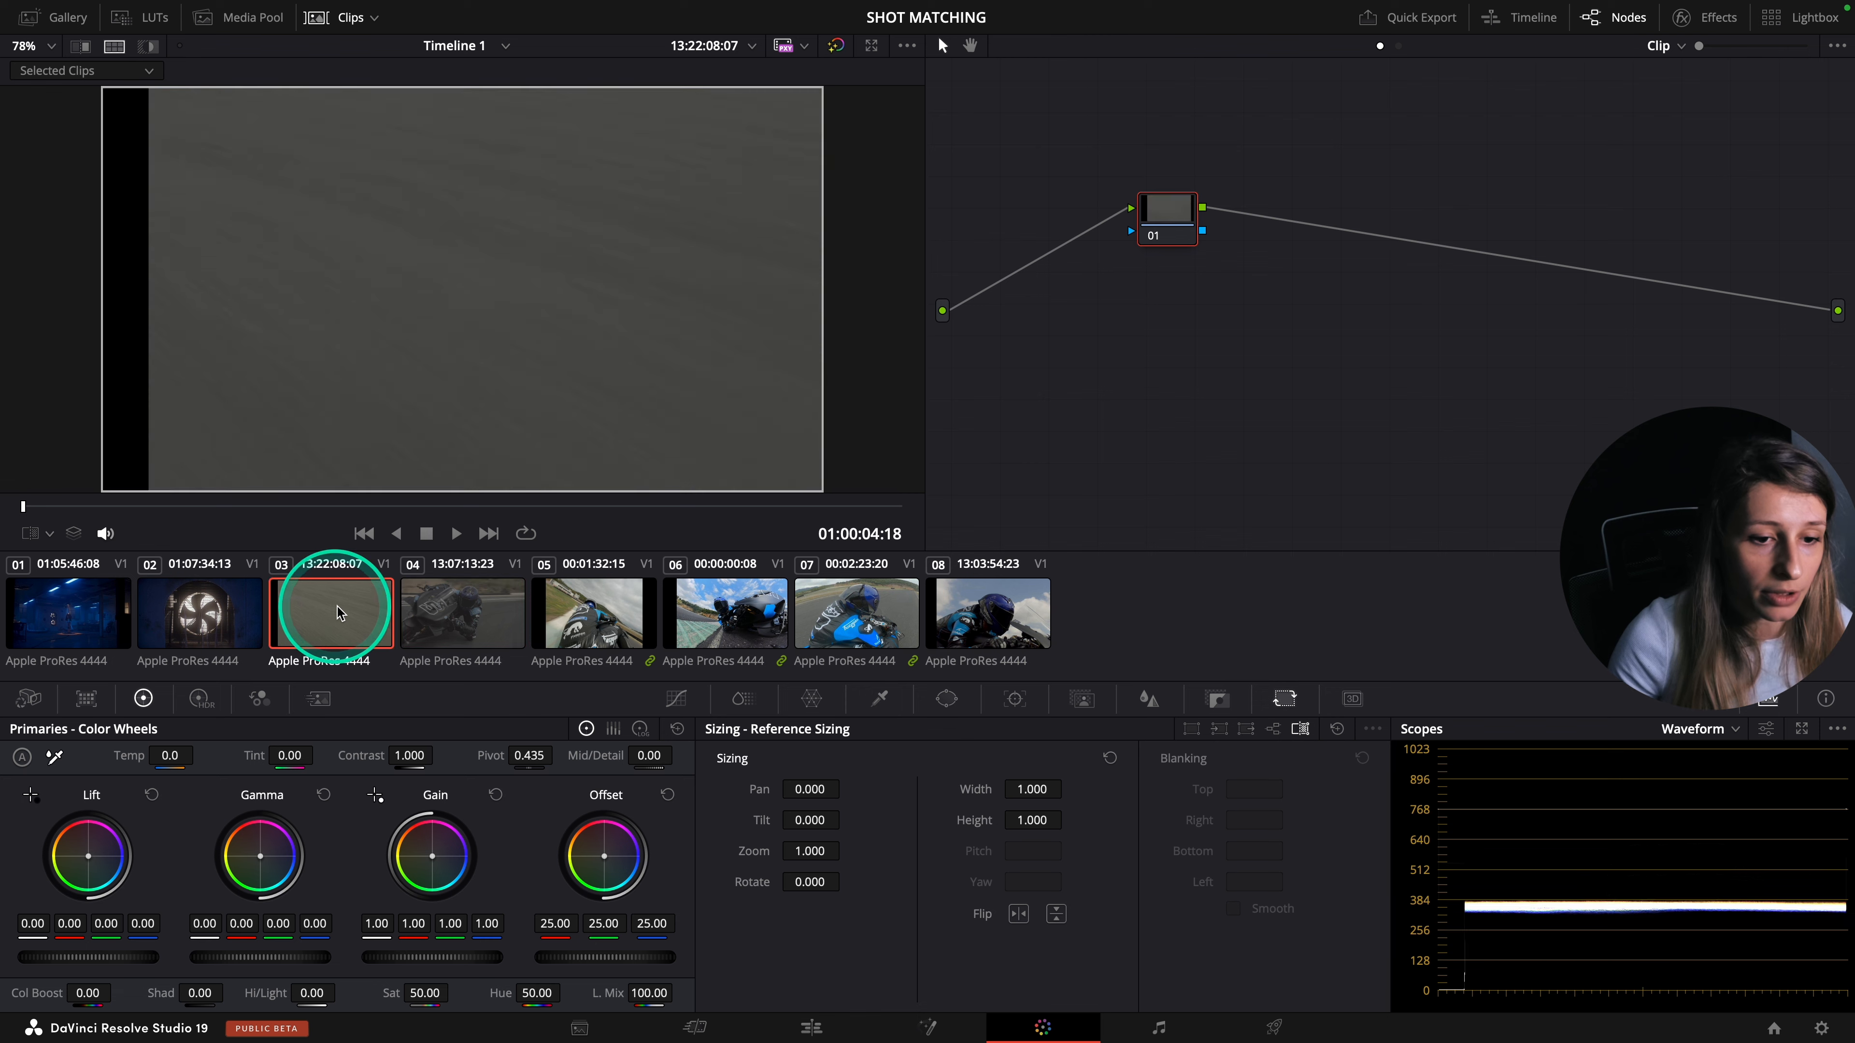
click(455, 622)
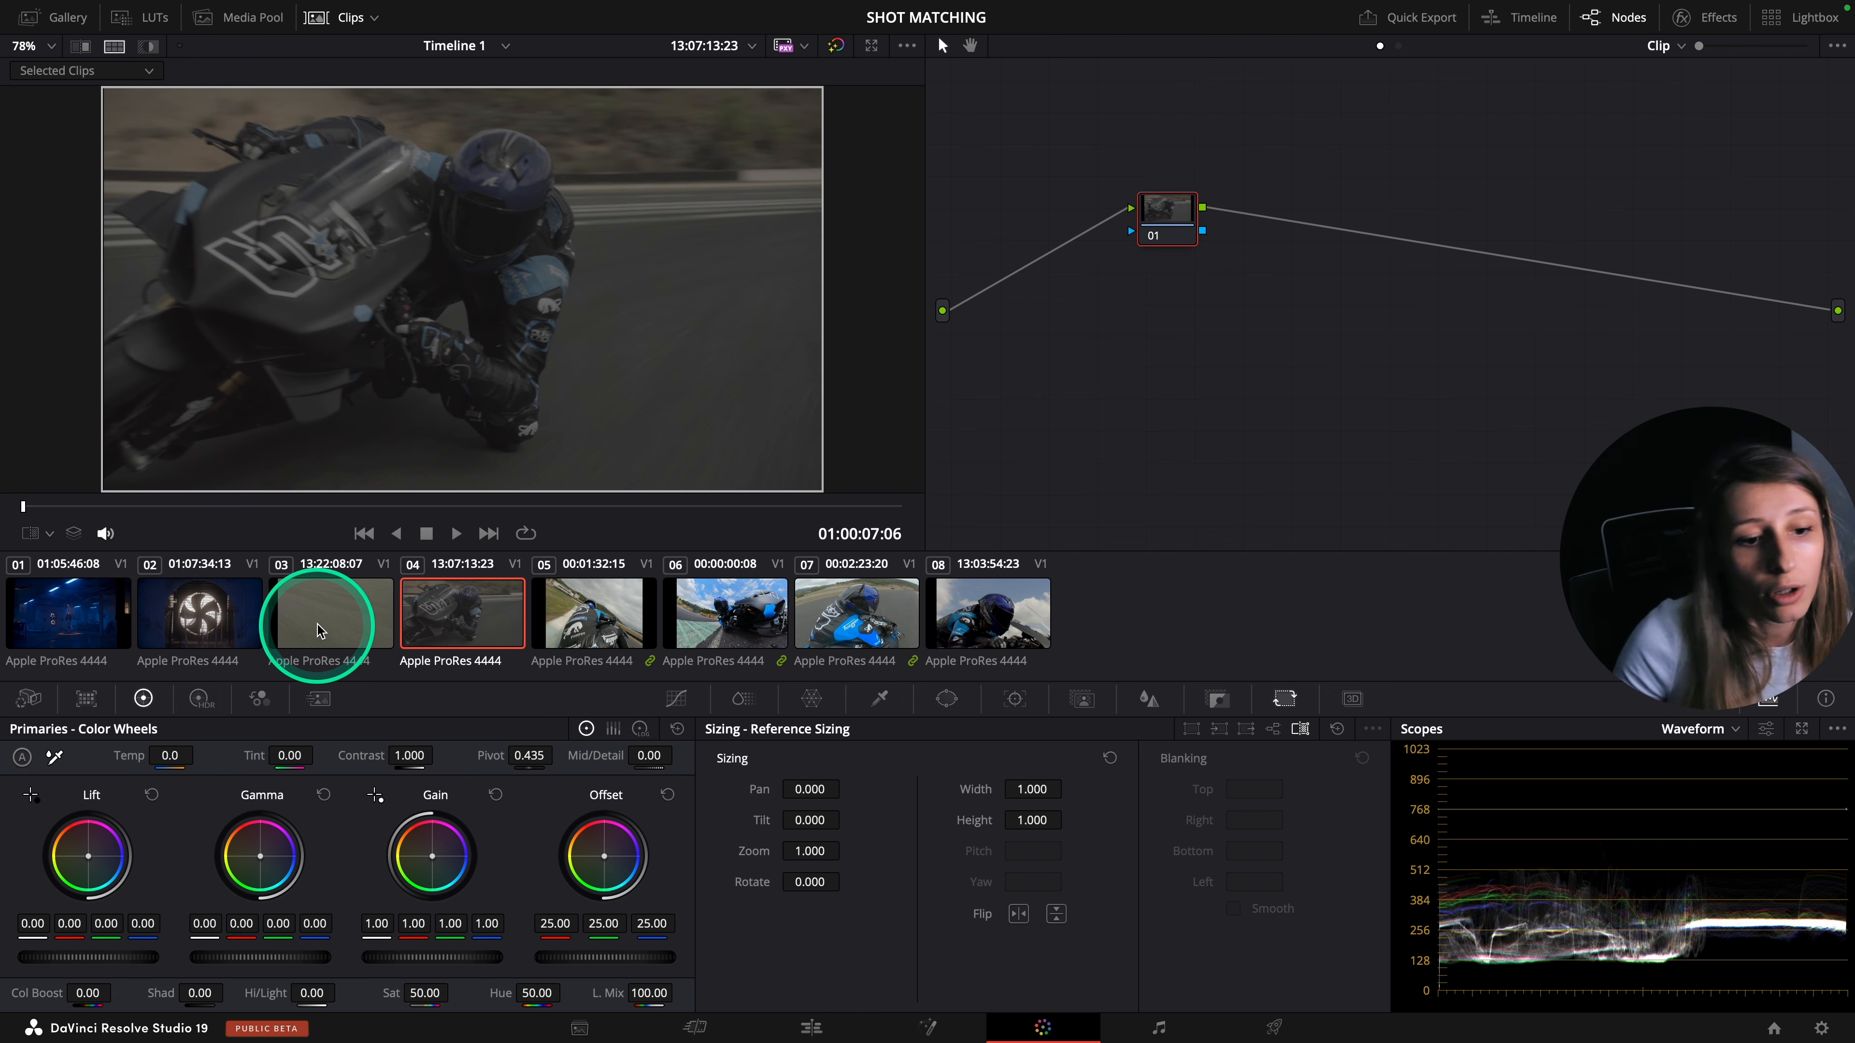
middle_click(371, 607)
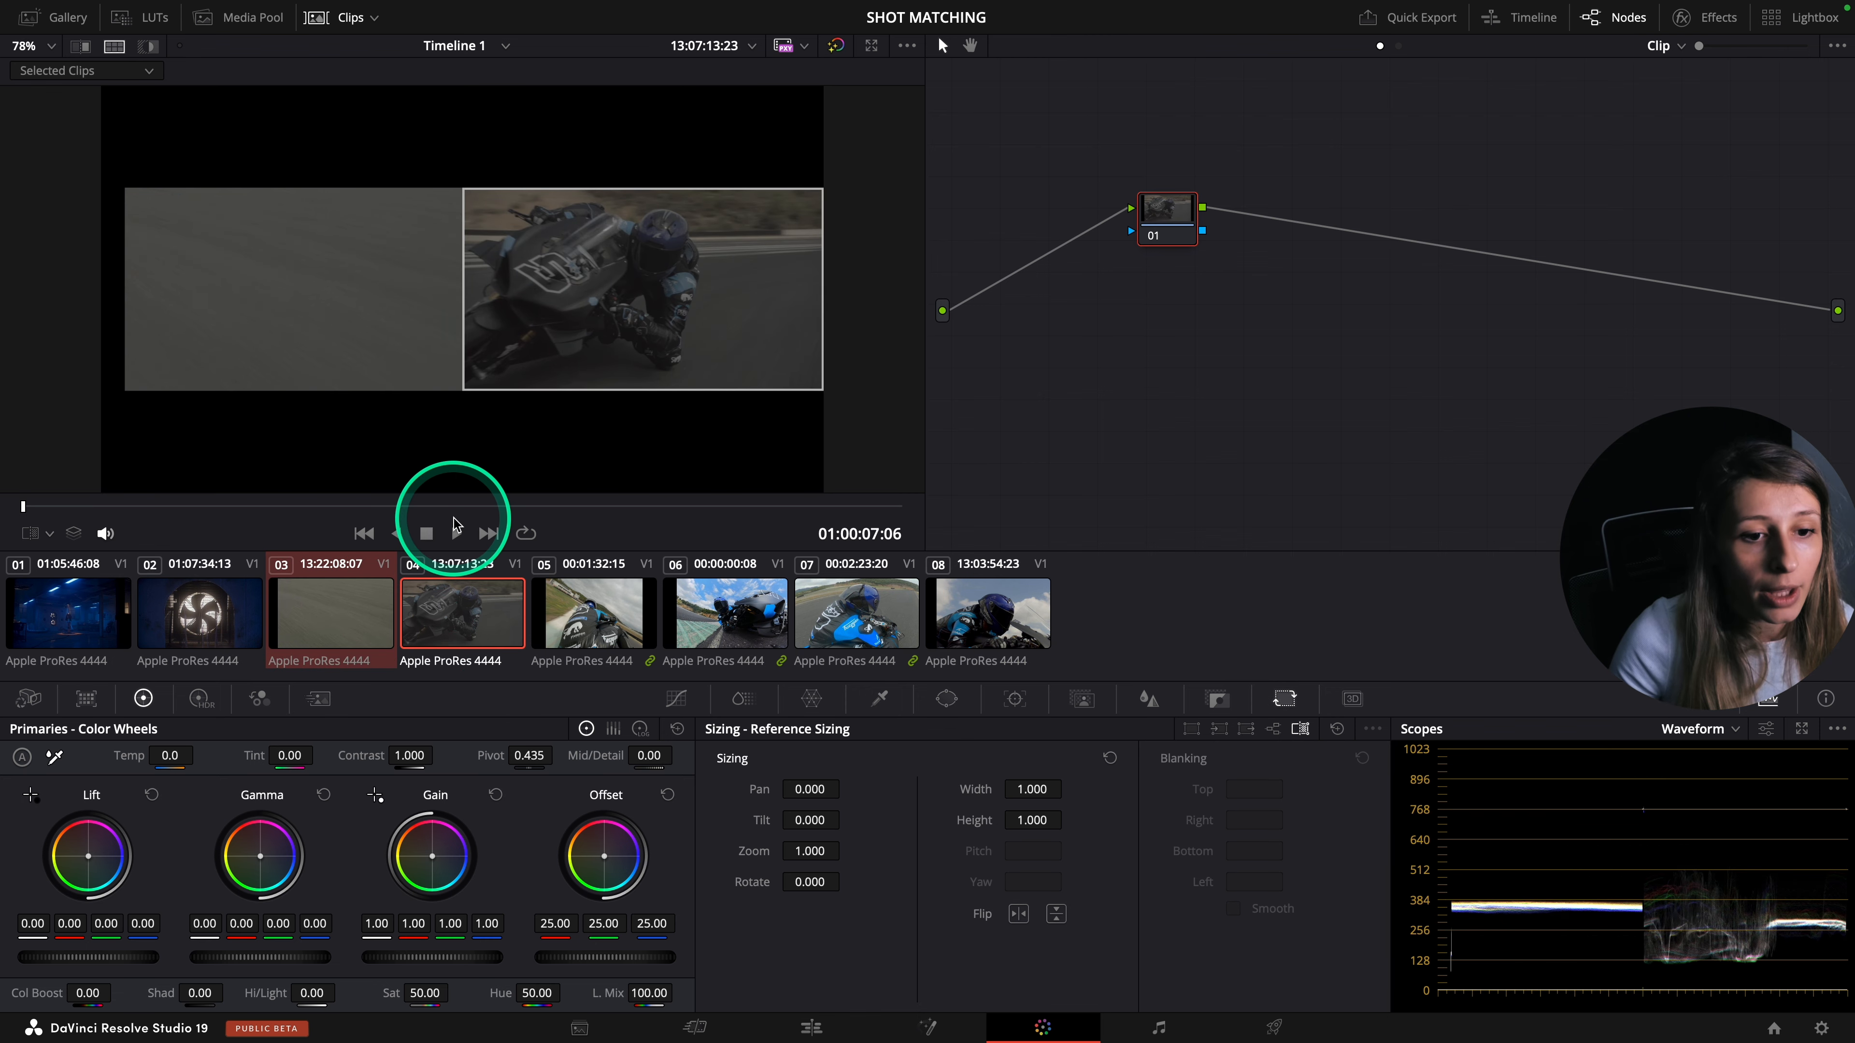
drag(658, 506, 627, 508)
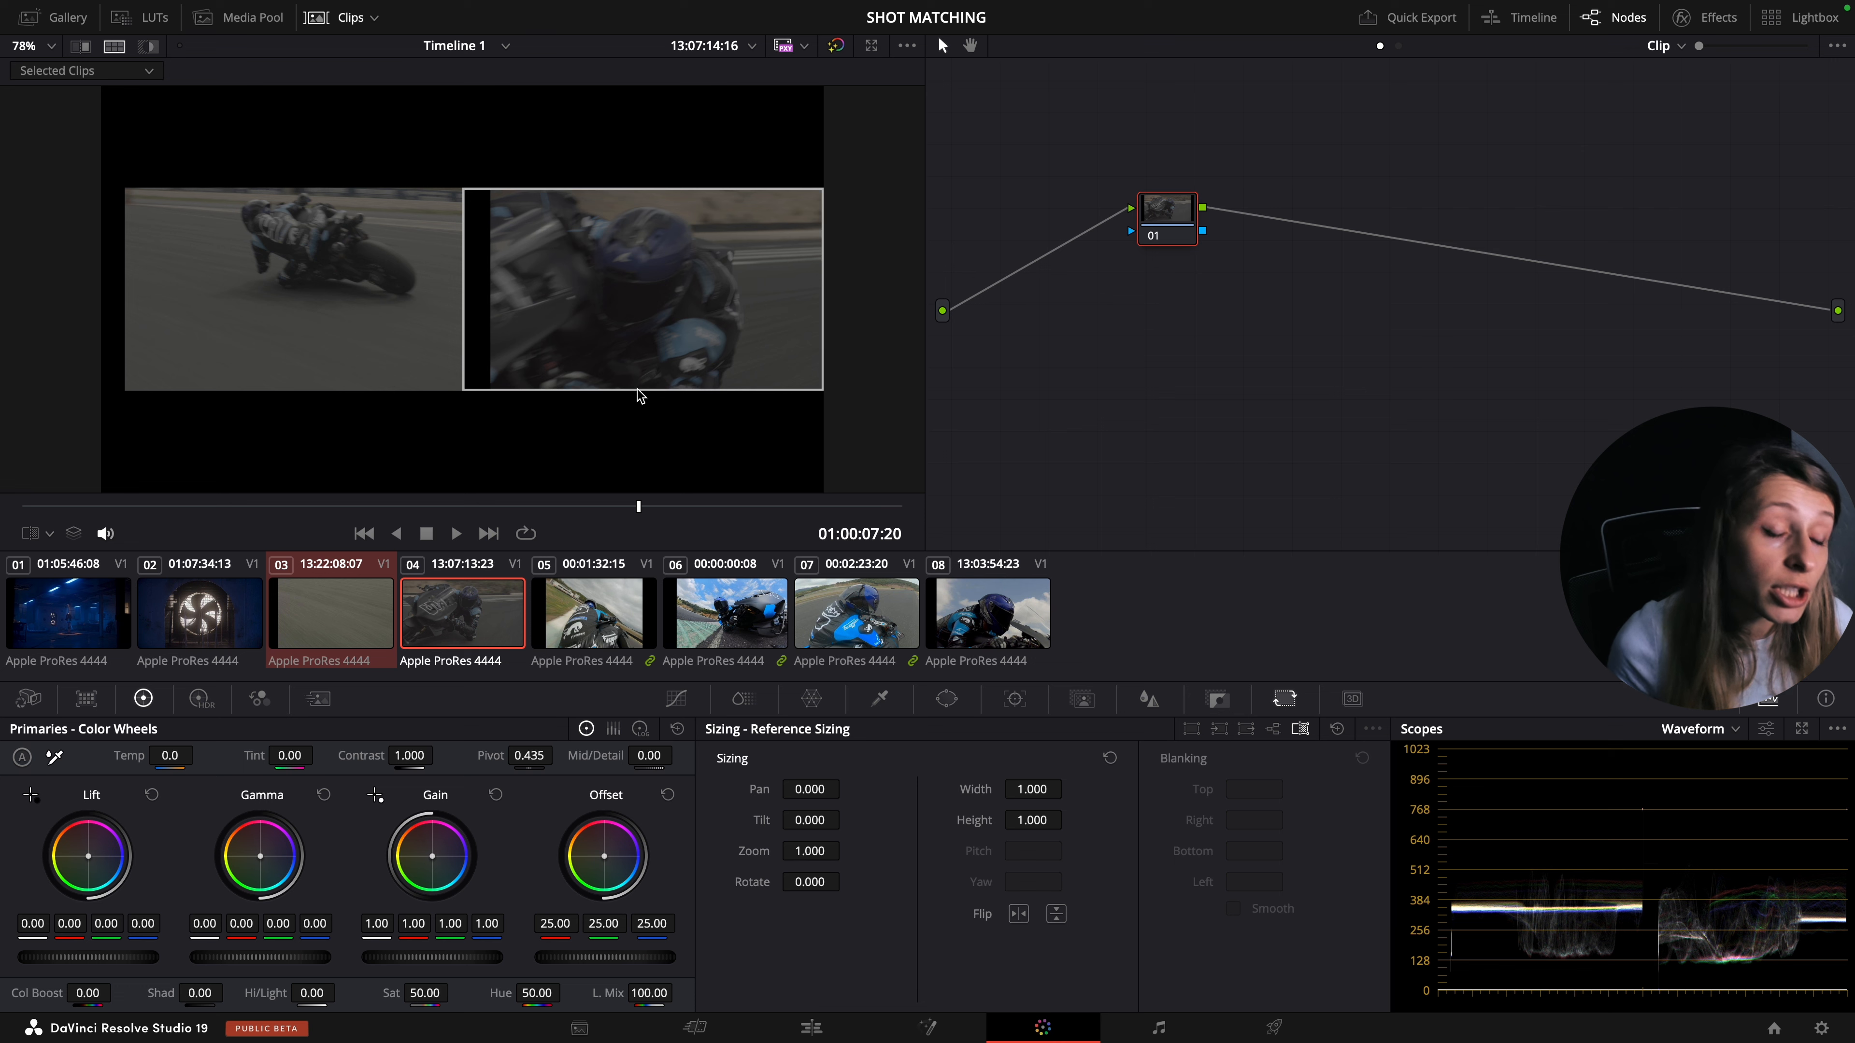
- Set the split screen mode to Selected Still Images and compare clip 04 with the gallery still at timecode 01:00:07:13
click(85, 70)
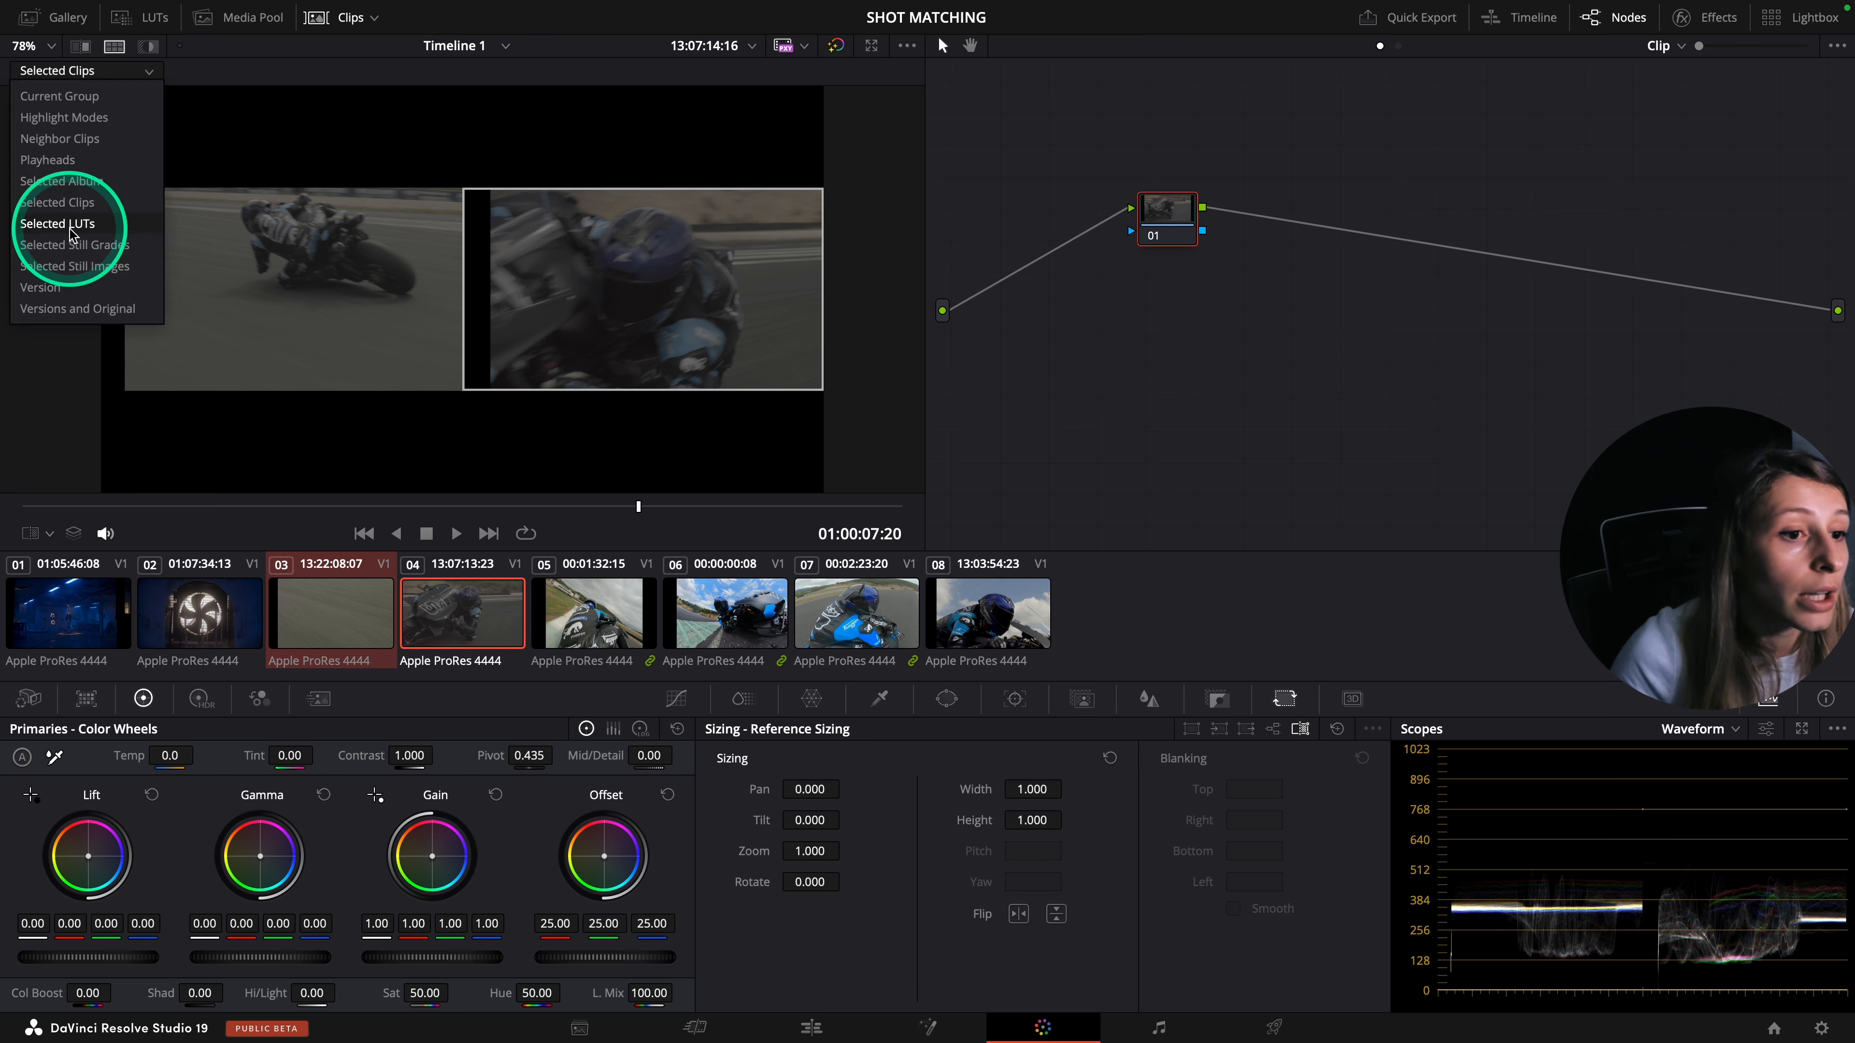
click(59, 268)
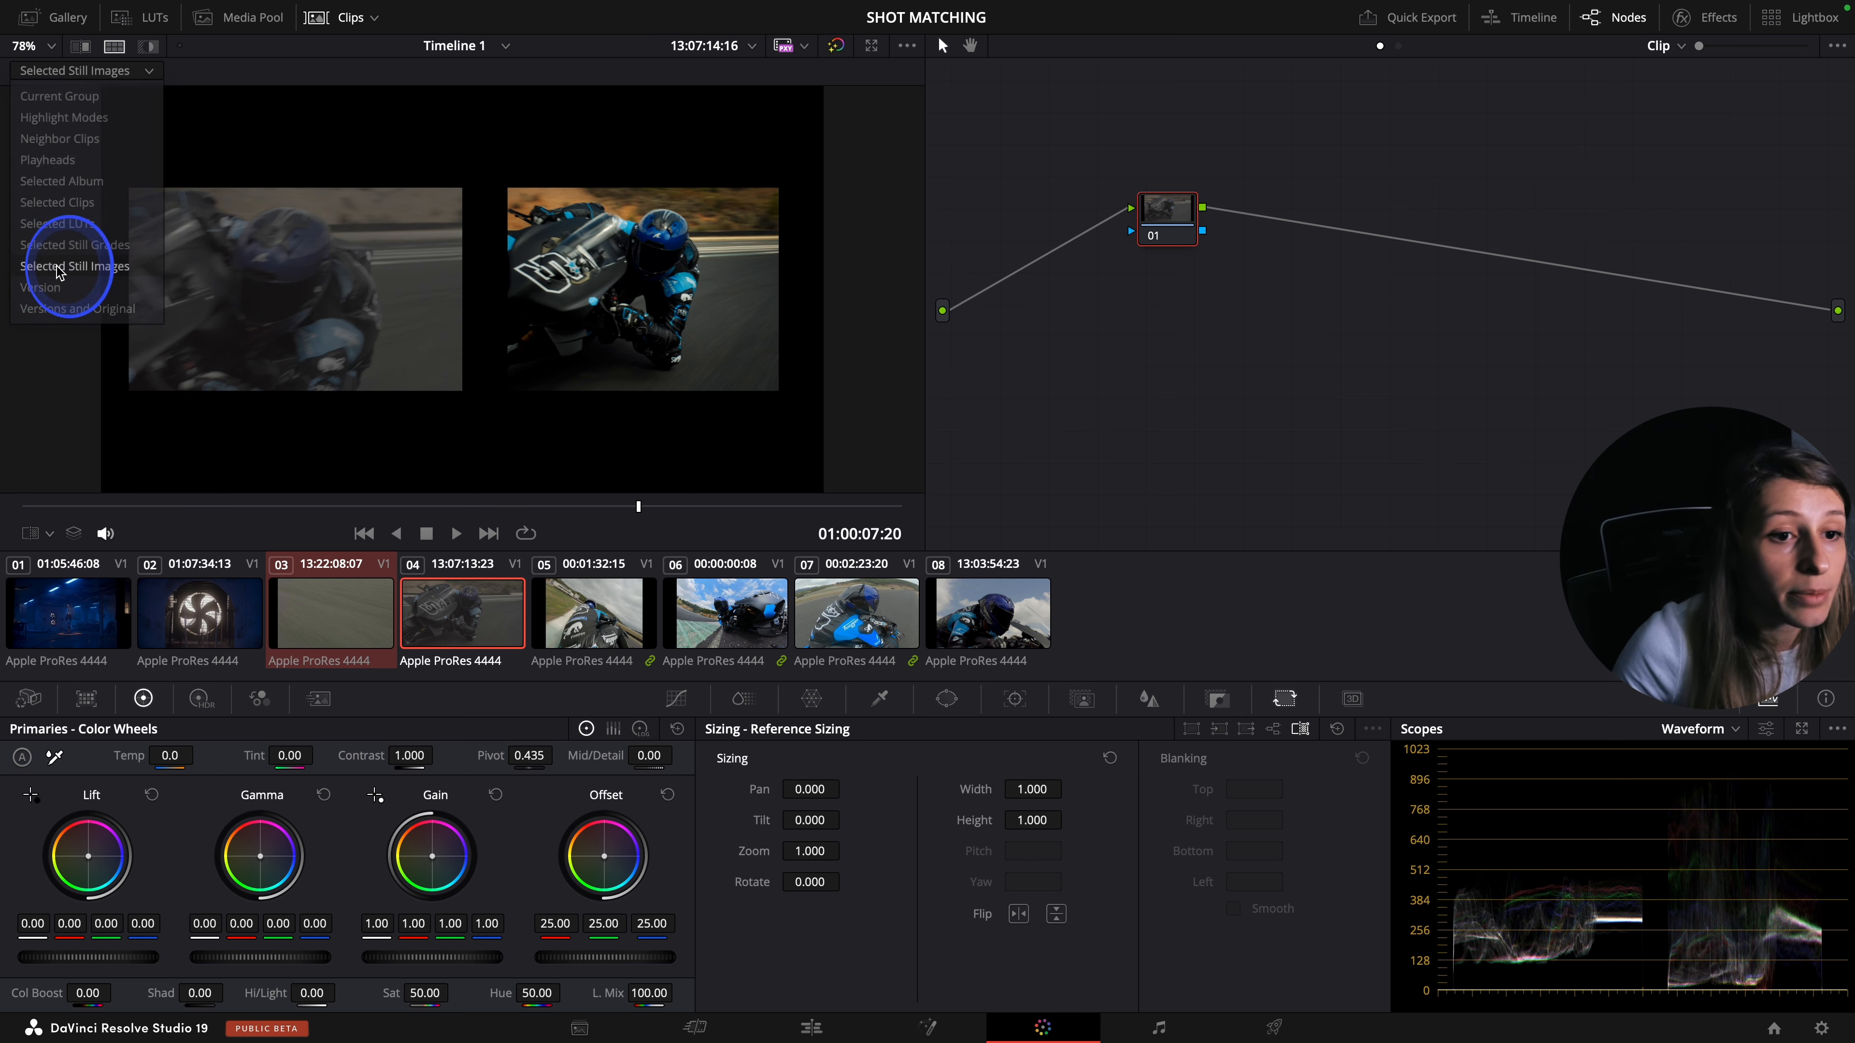
drag(548, 497, 330, 506)
click(84, 49)
click(252, 322)
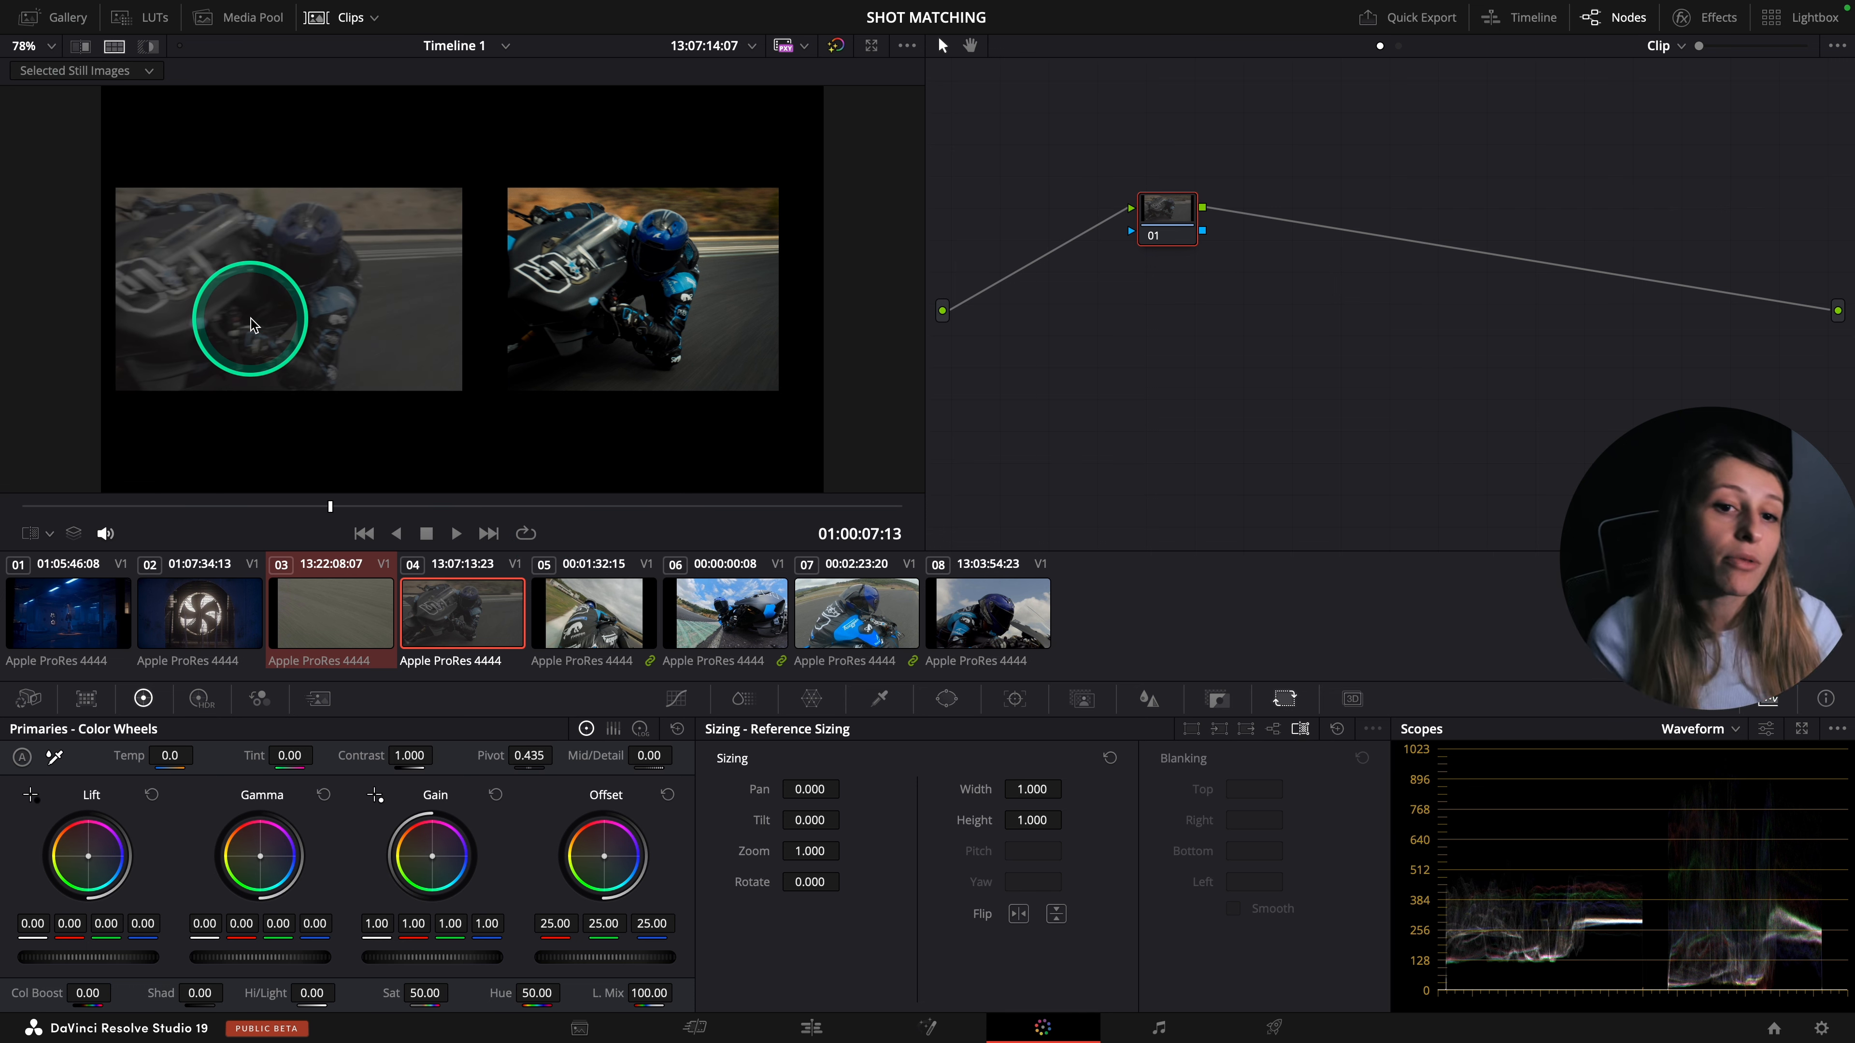
click(55, 17)
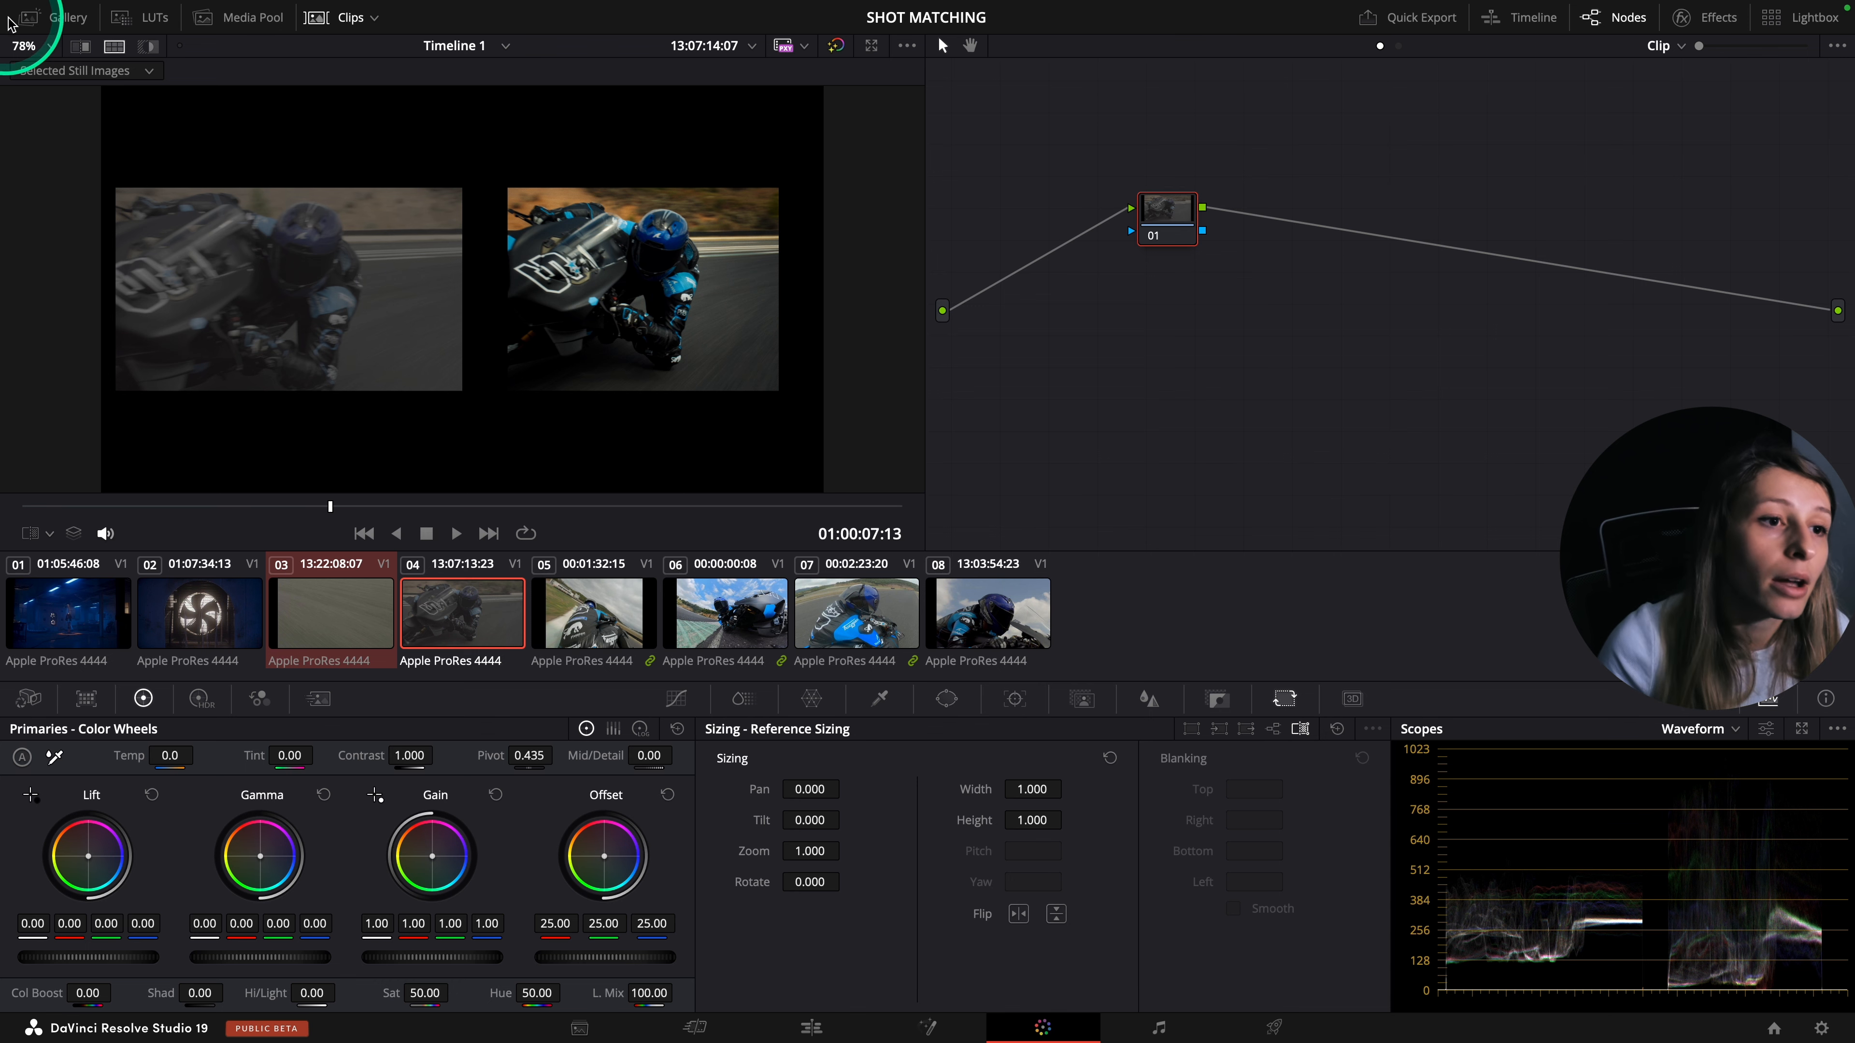
click(328, 191)
click(58, 17)
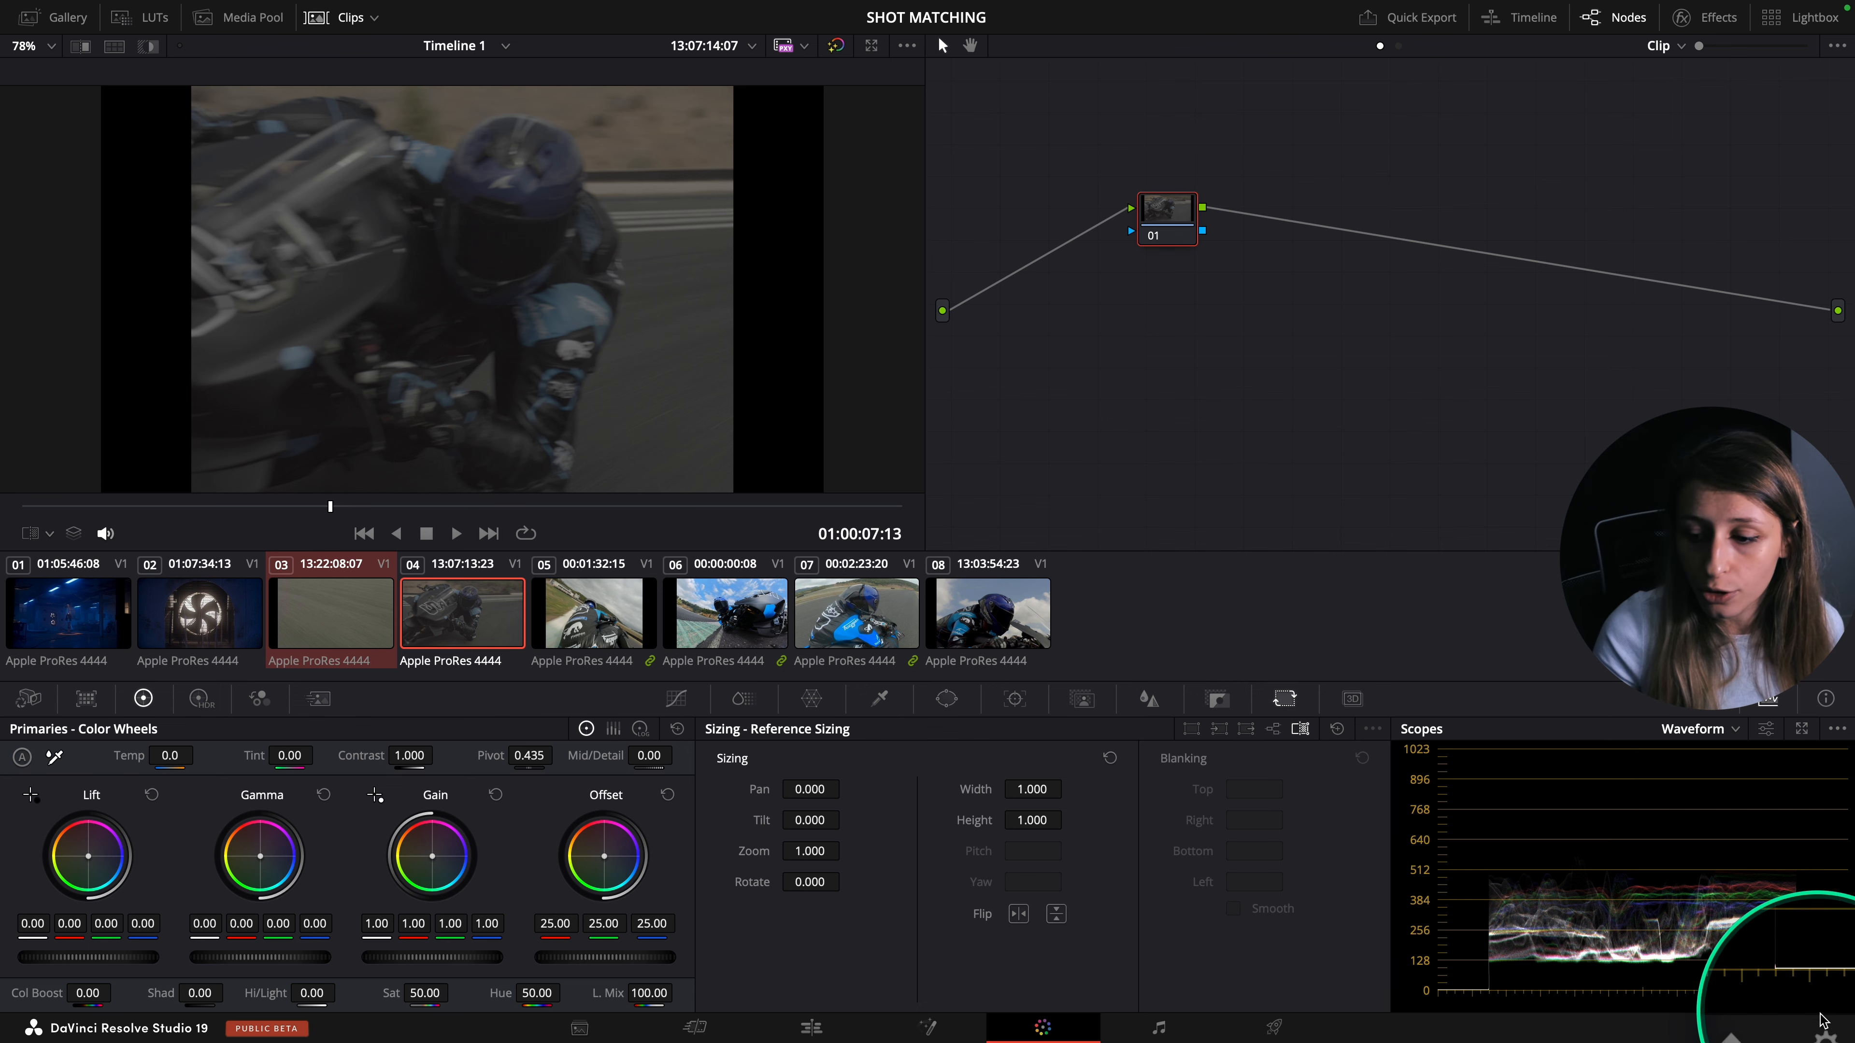
- Set the project's color science to DaVinci YRGB Color Managed, with automatic color management off and the Custom color processing mode
click(1822, 1029)
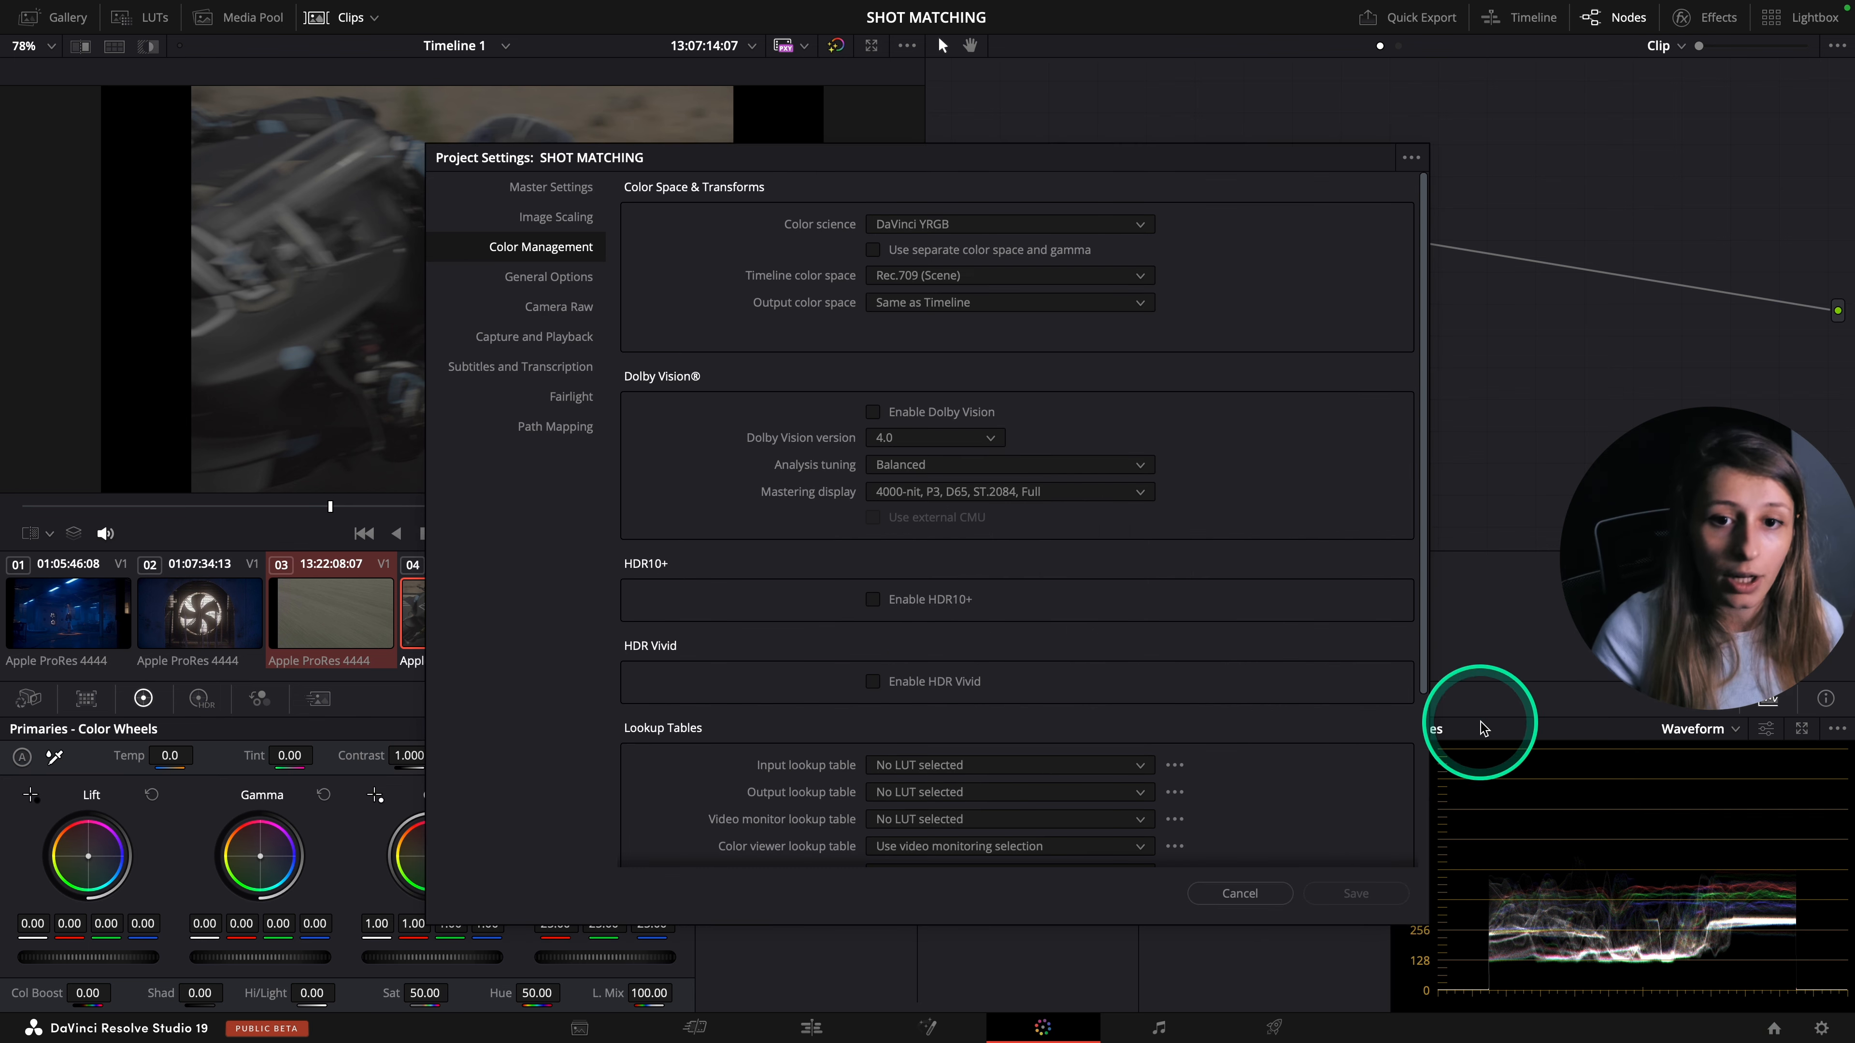
drag(888, 163, 1230, 222)
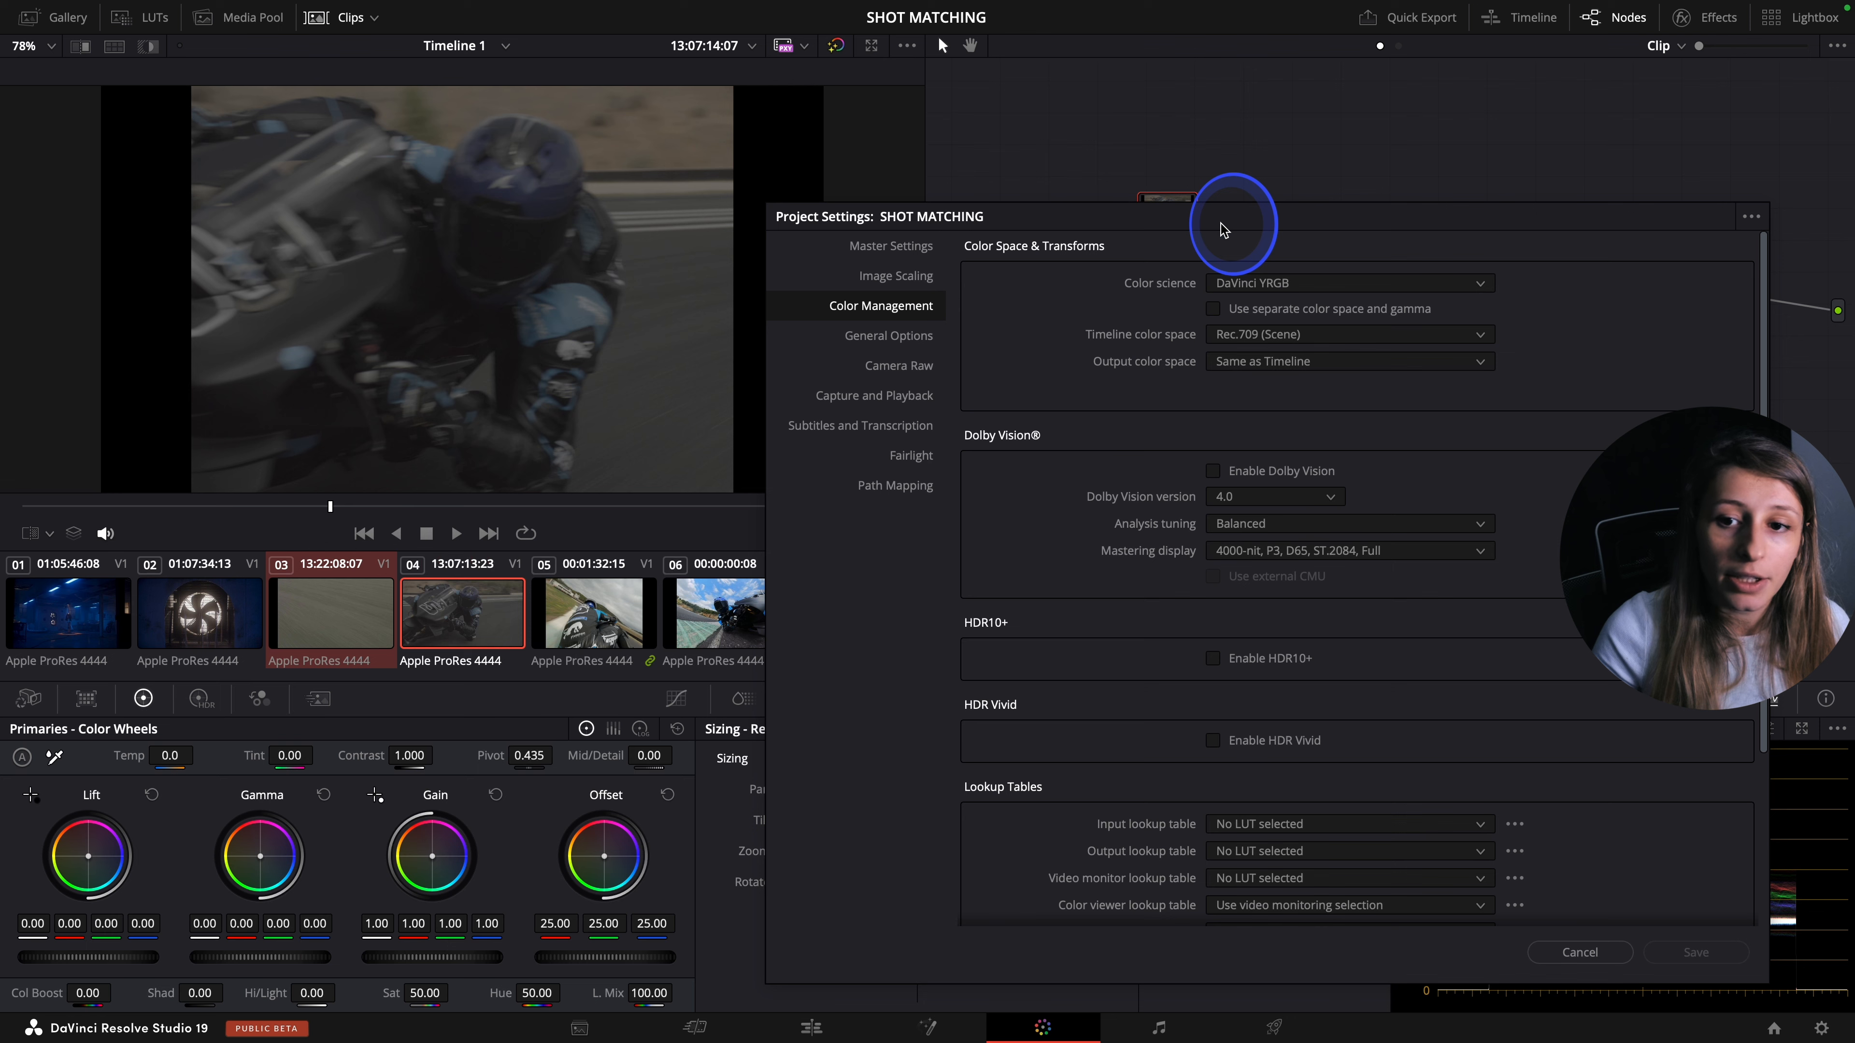
click(1291, 285)
click(1256, 329)
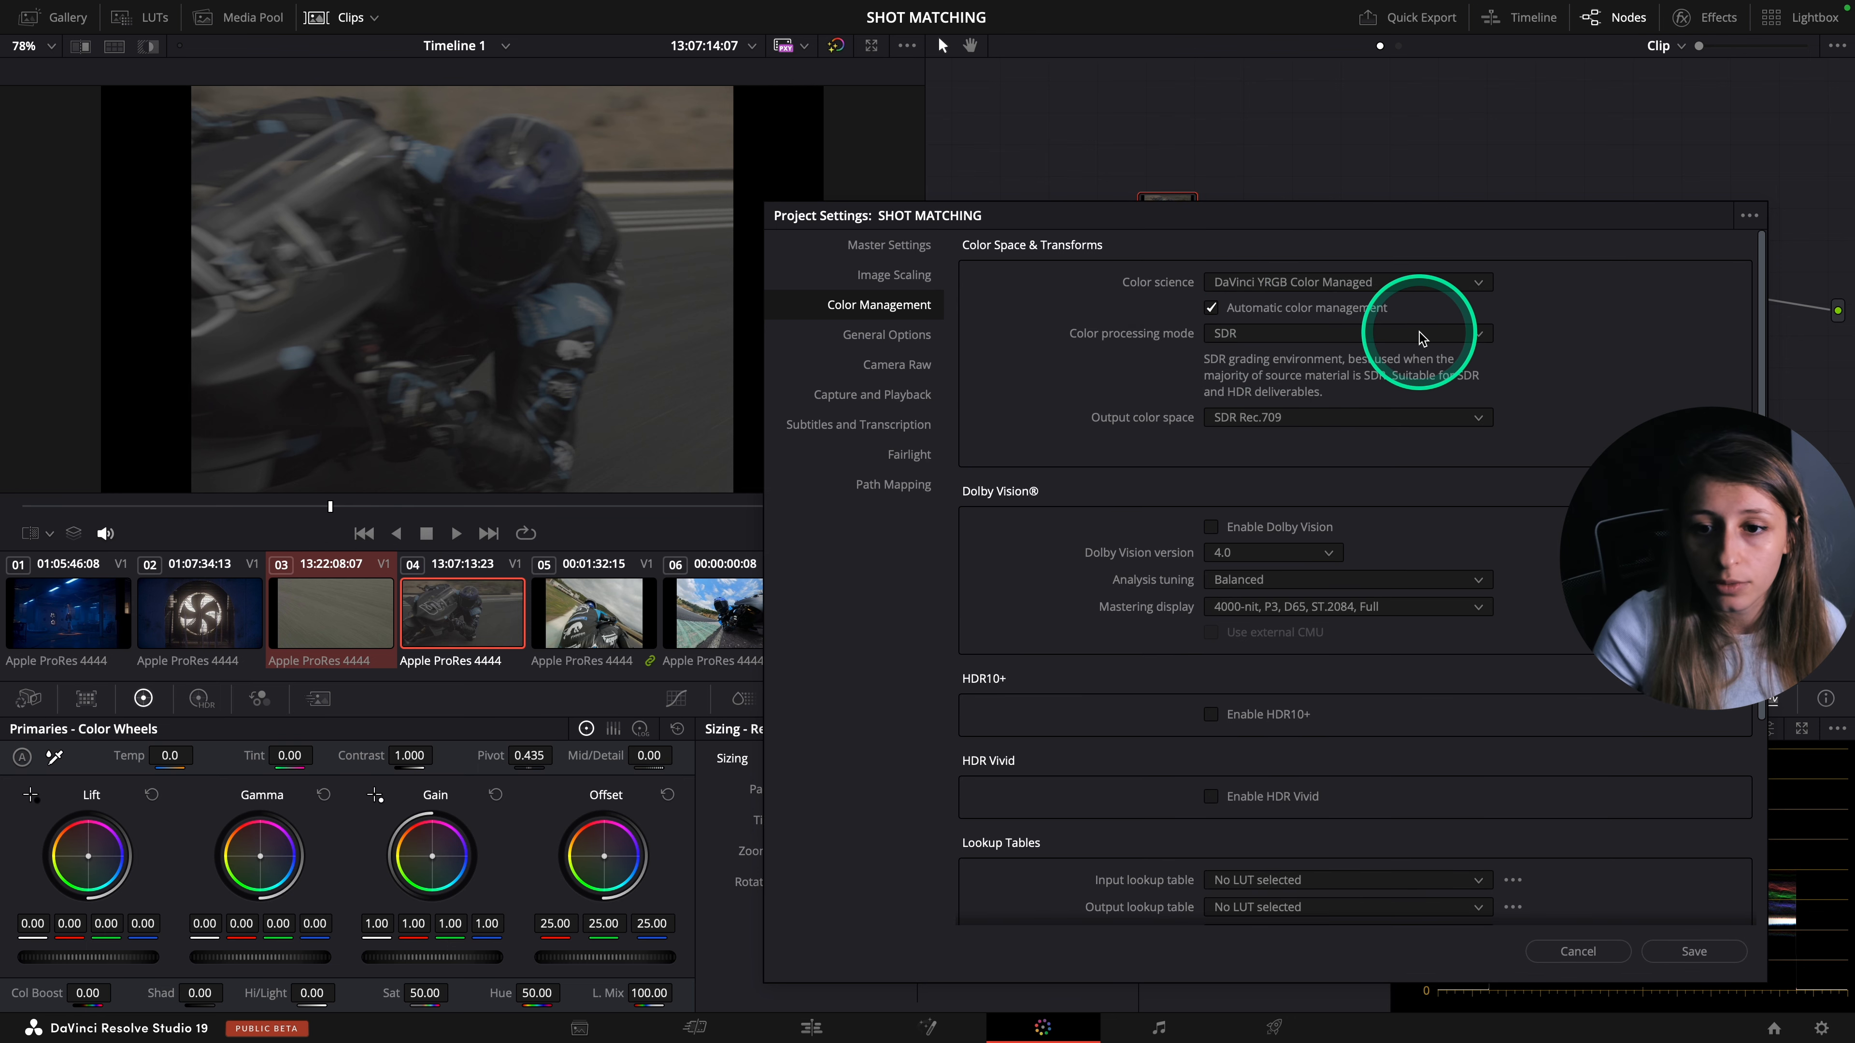
click(1232, 307)
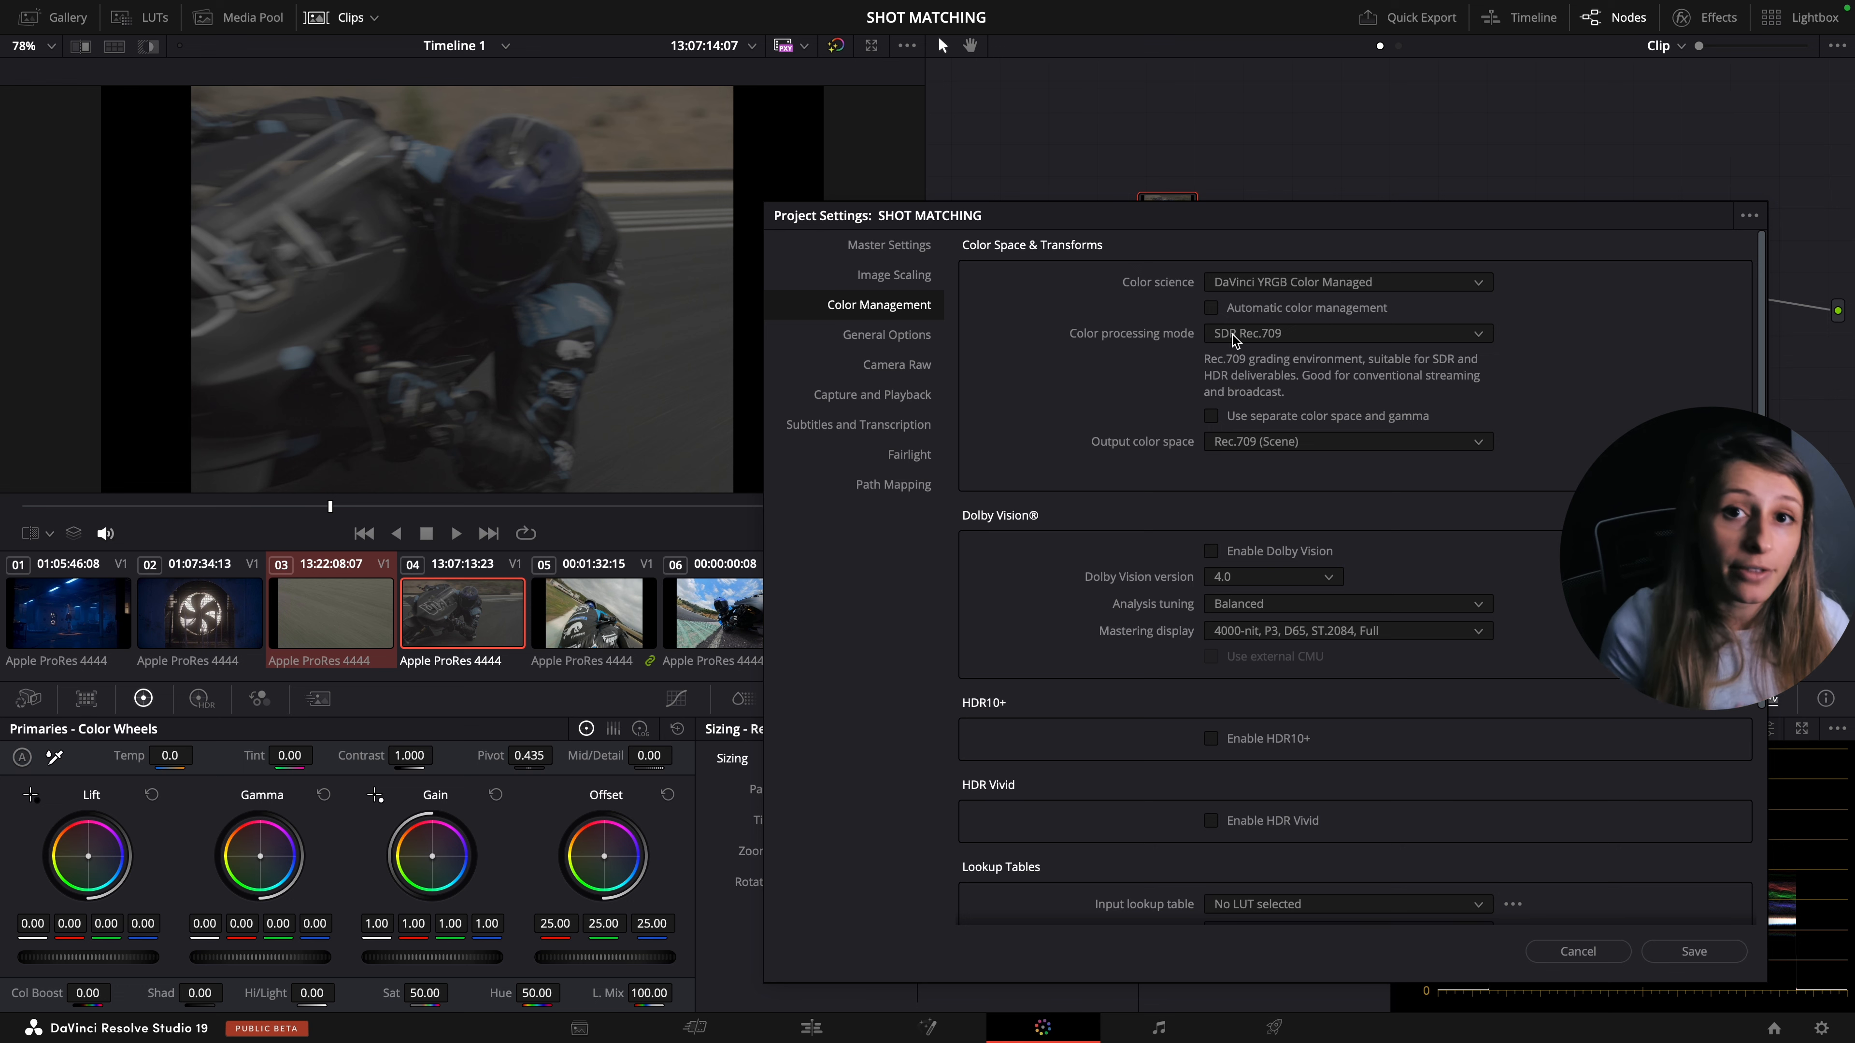
click(1233, 337)
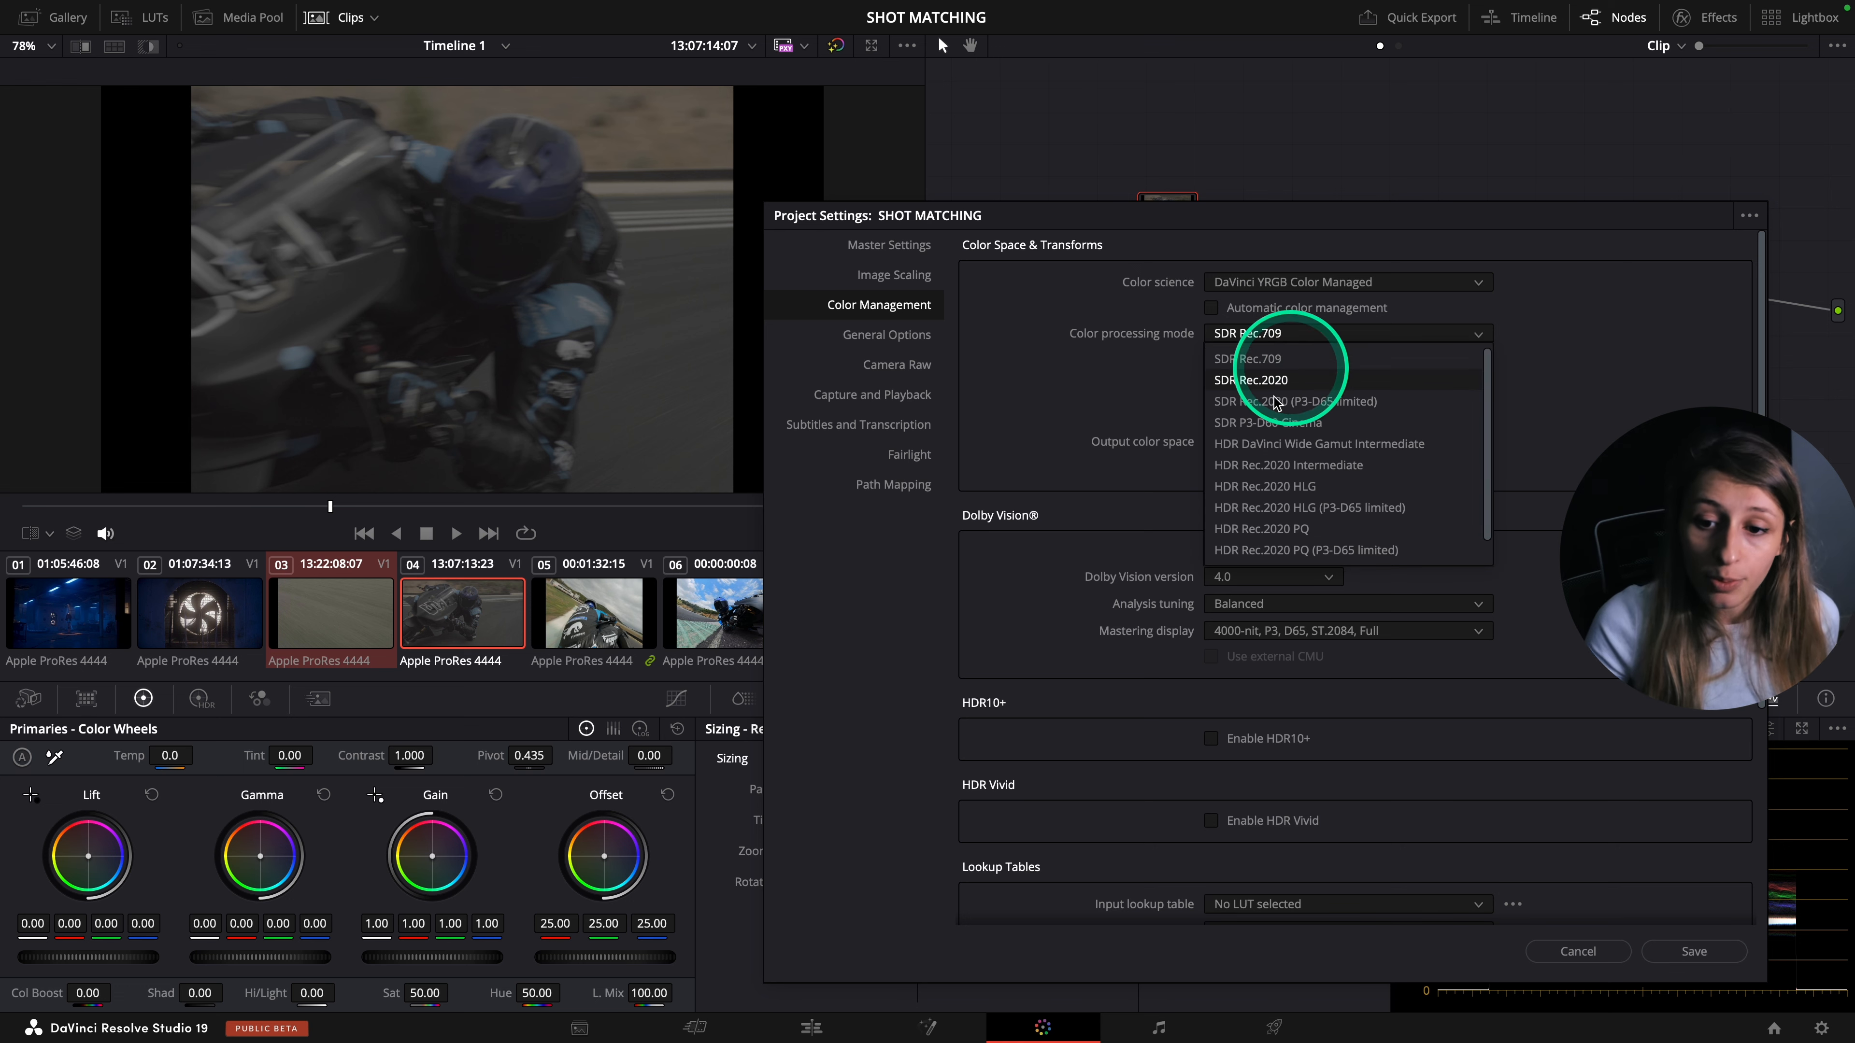
click(1233, 549)
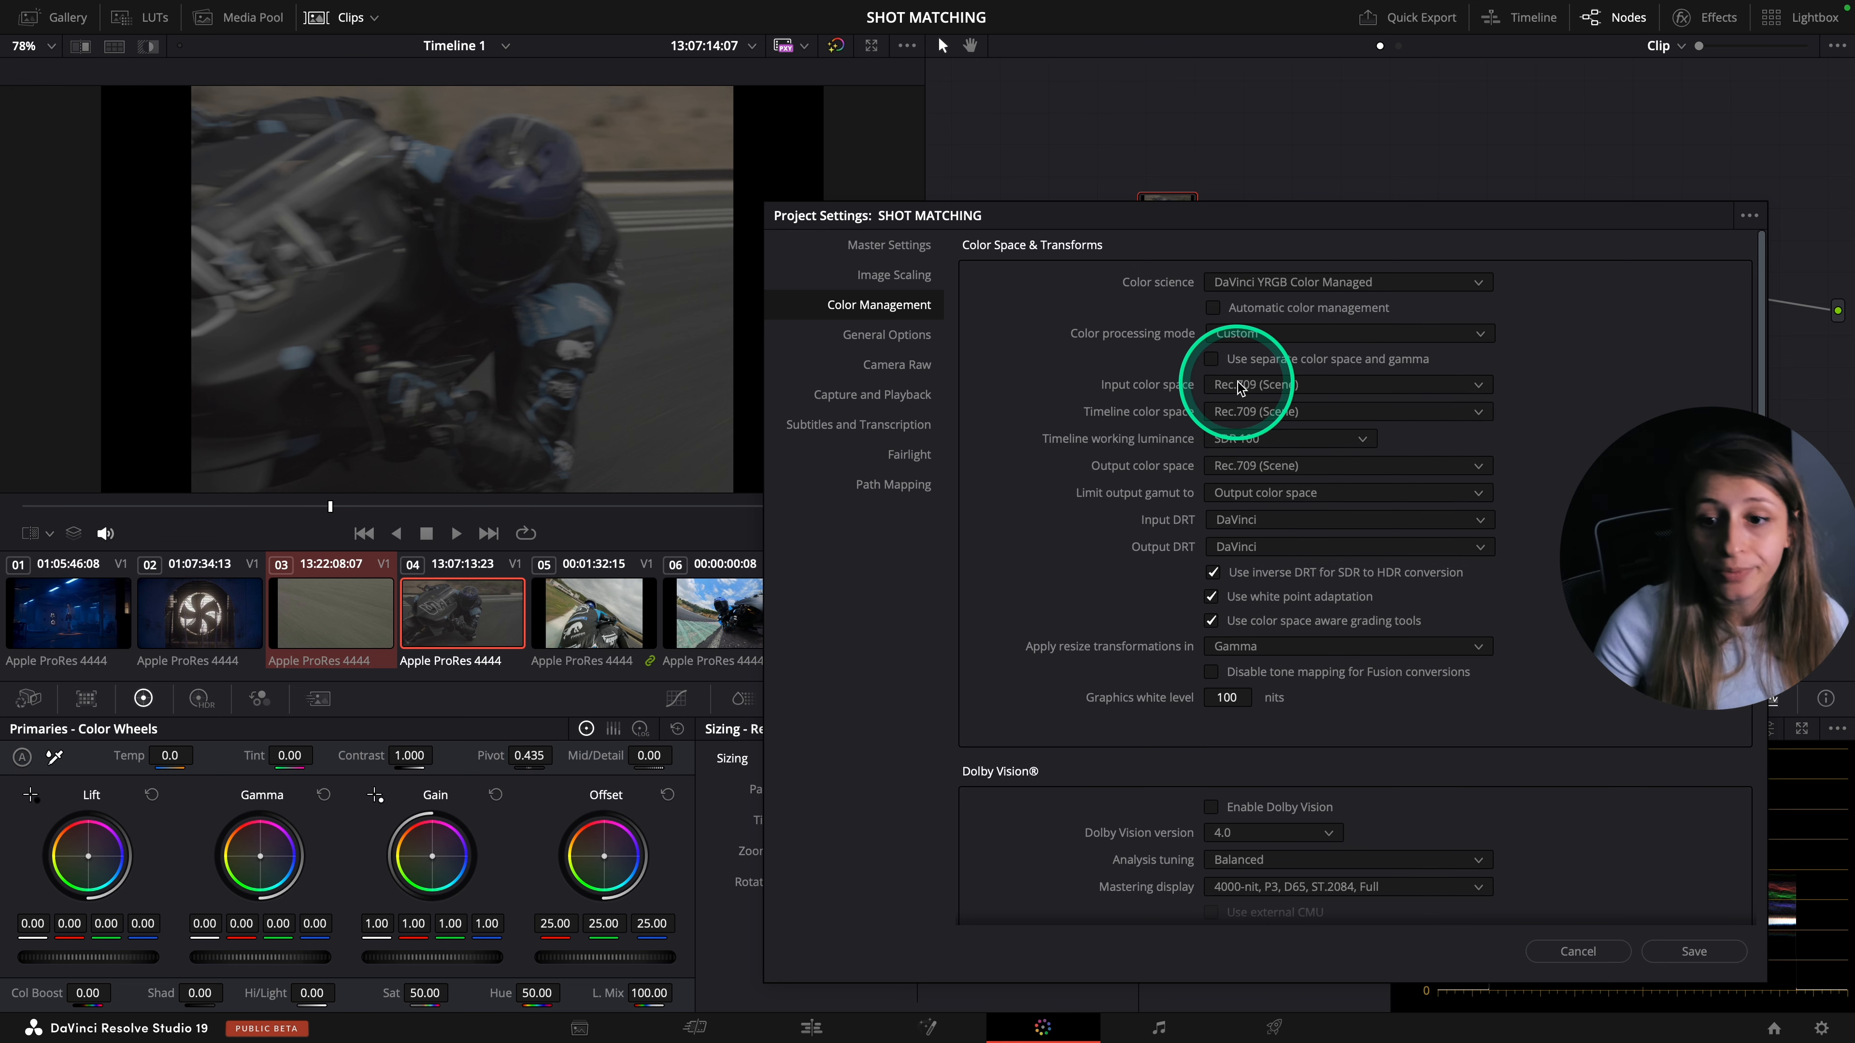
- Set the project's input color space to REDWideGamutRGB/Log3G10 and the timeline color space to DaVinci WG/Intermediate
click(1239, 385)
scroll(1255, 526, down, 5)
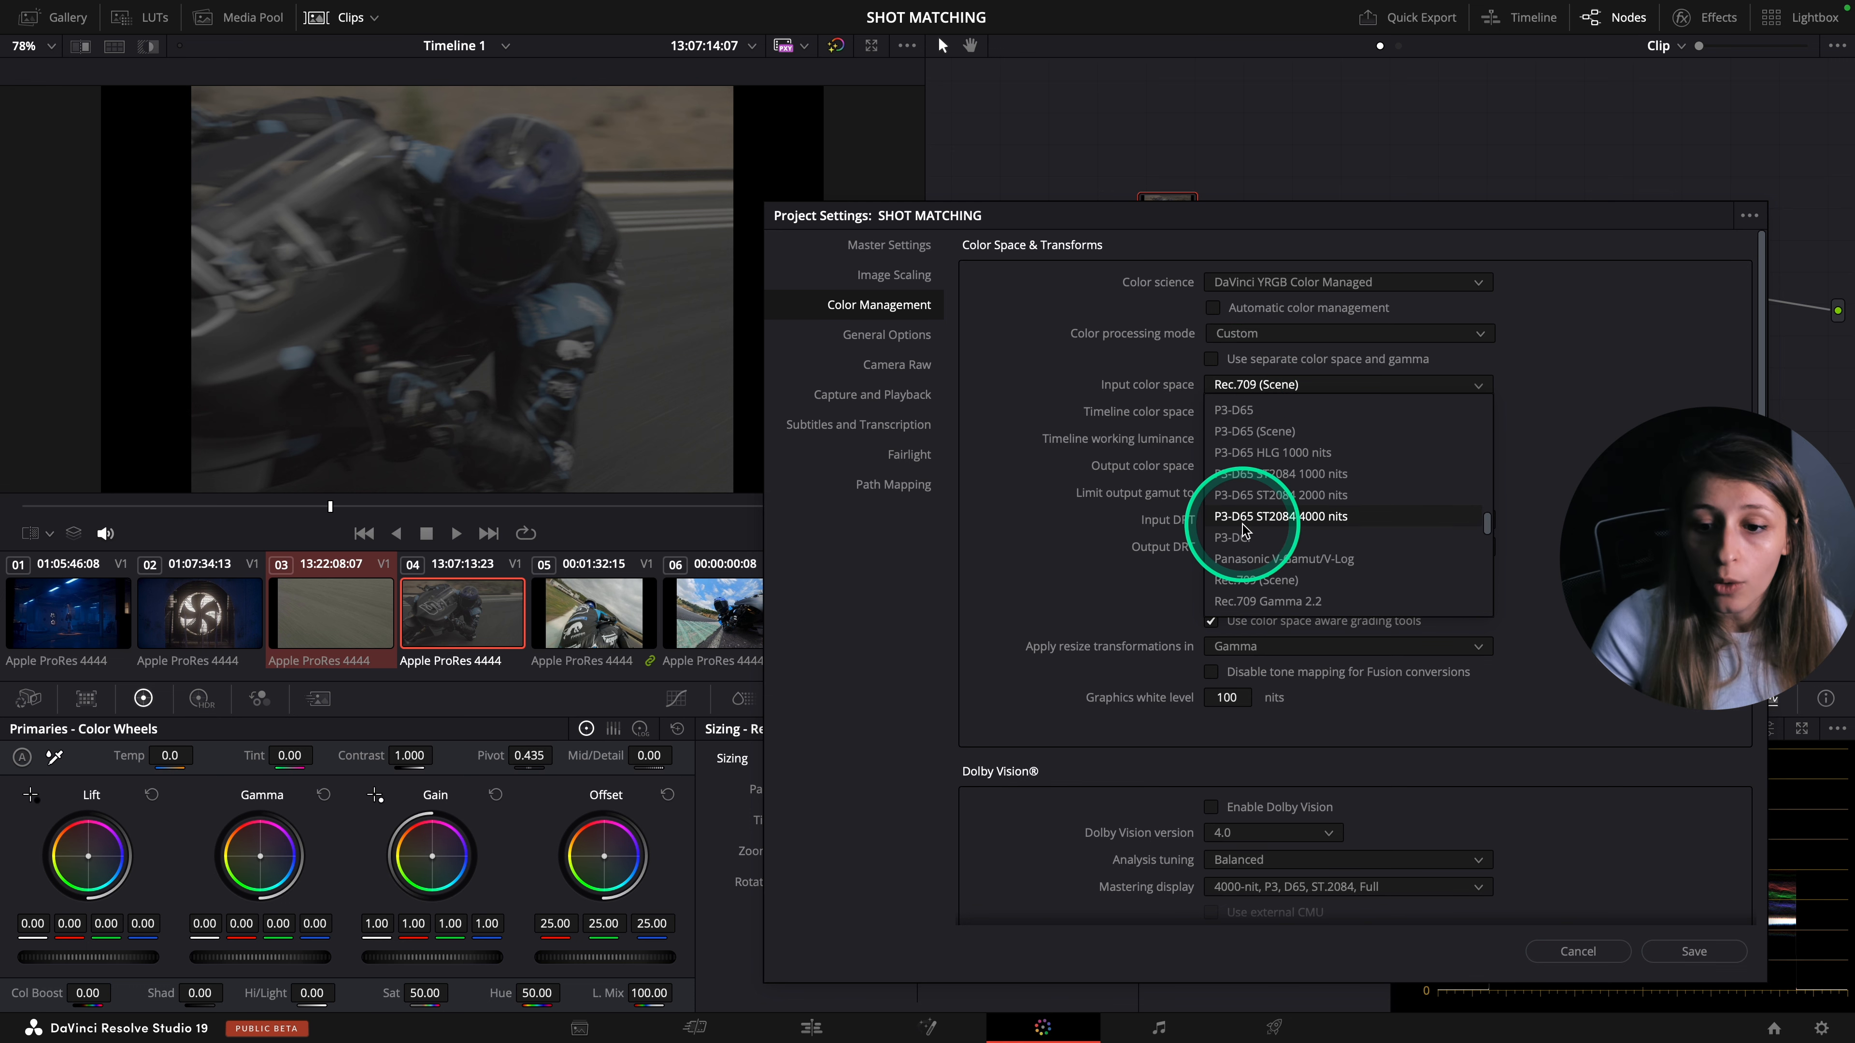
click(1291, 592)
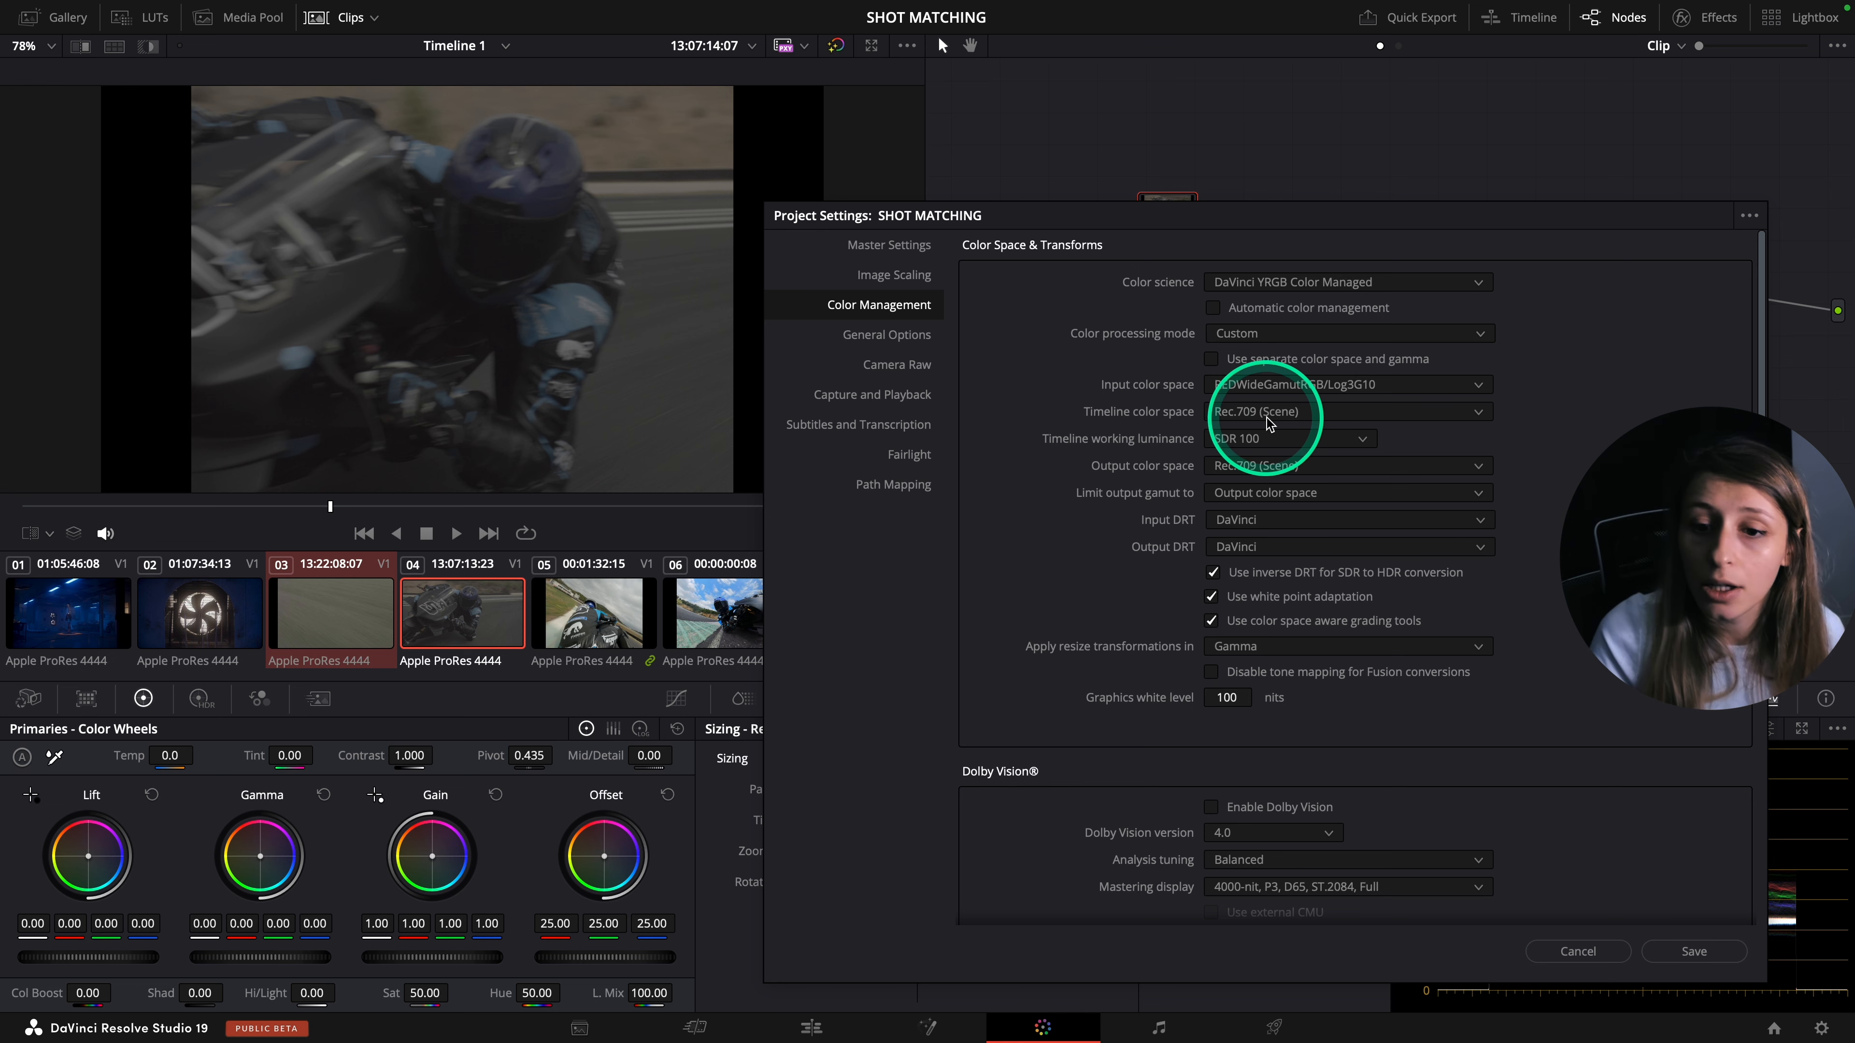
click(1243, 412)
scroll(1243, 439, up, 5)
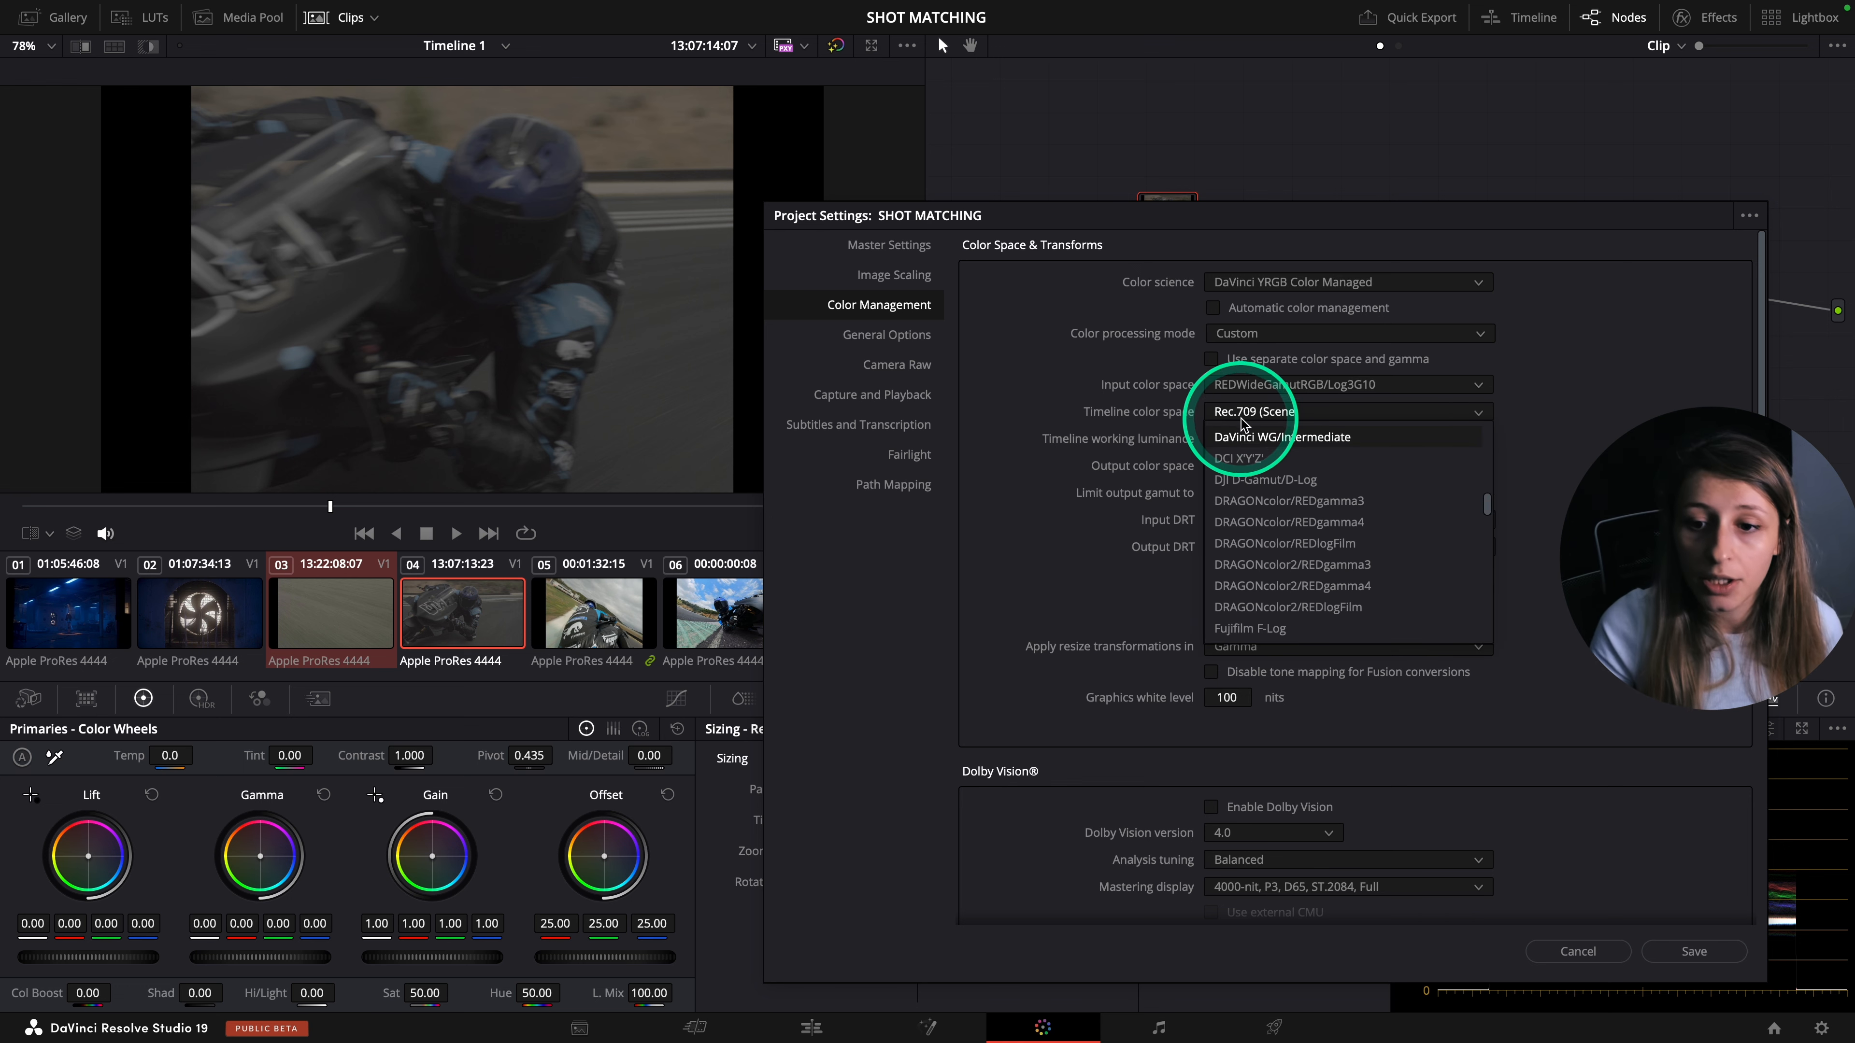
click(1245, 430)
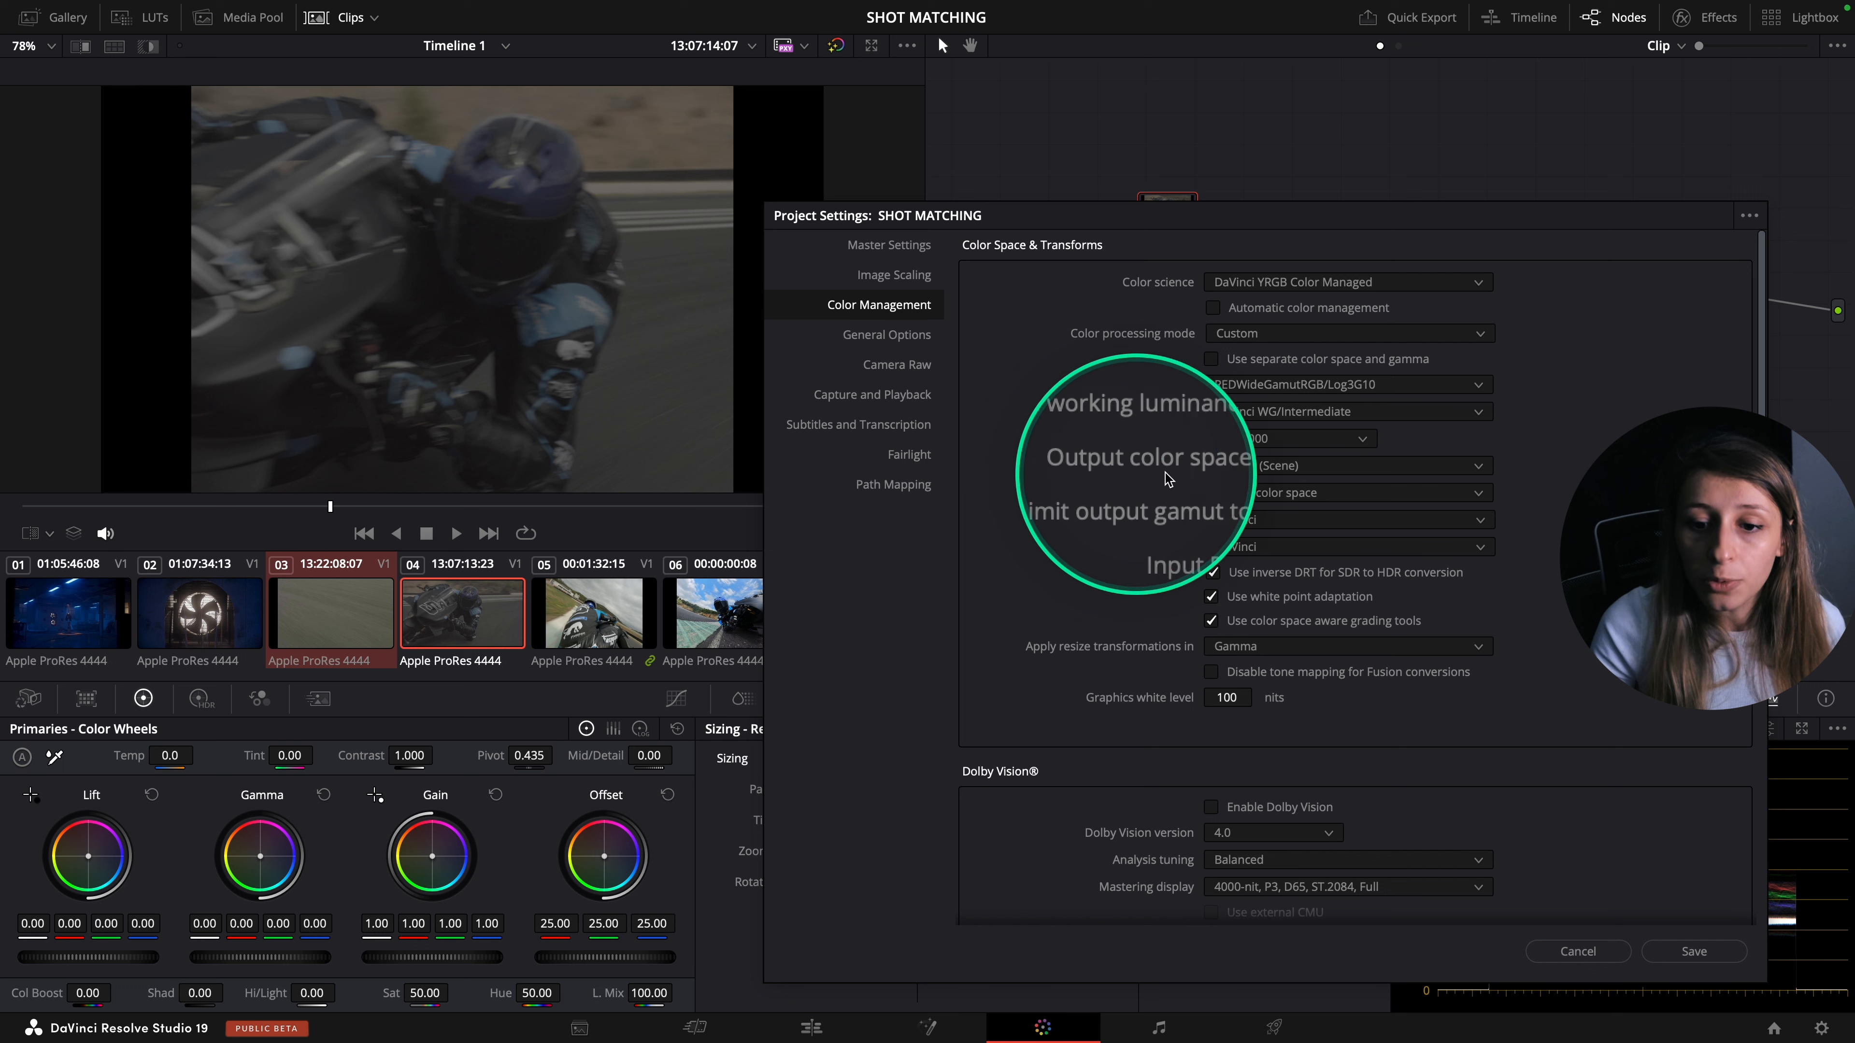
- Set the project's output color space to Rec.709 Gamma 2.4 and save the project settings
click(1279, 469)
scroll(1279, 511, down, 3)
click(1290, 666)
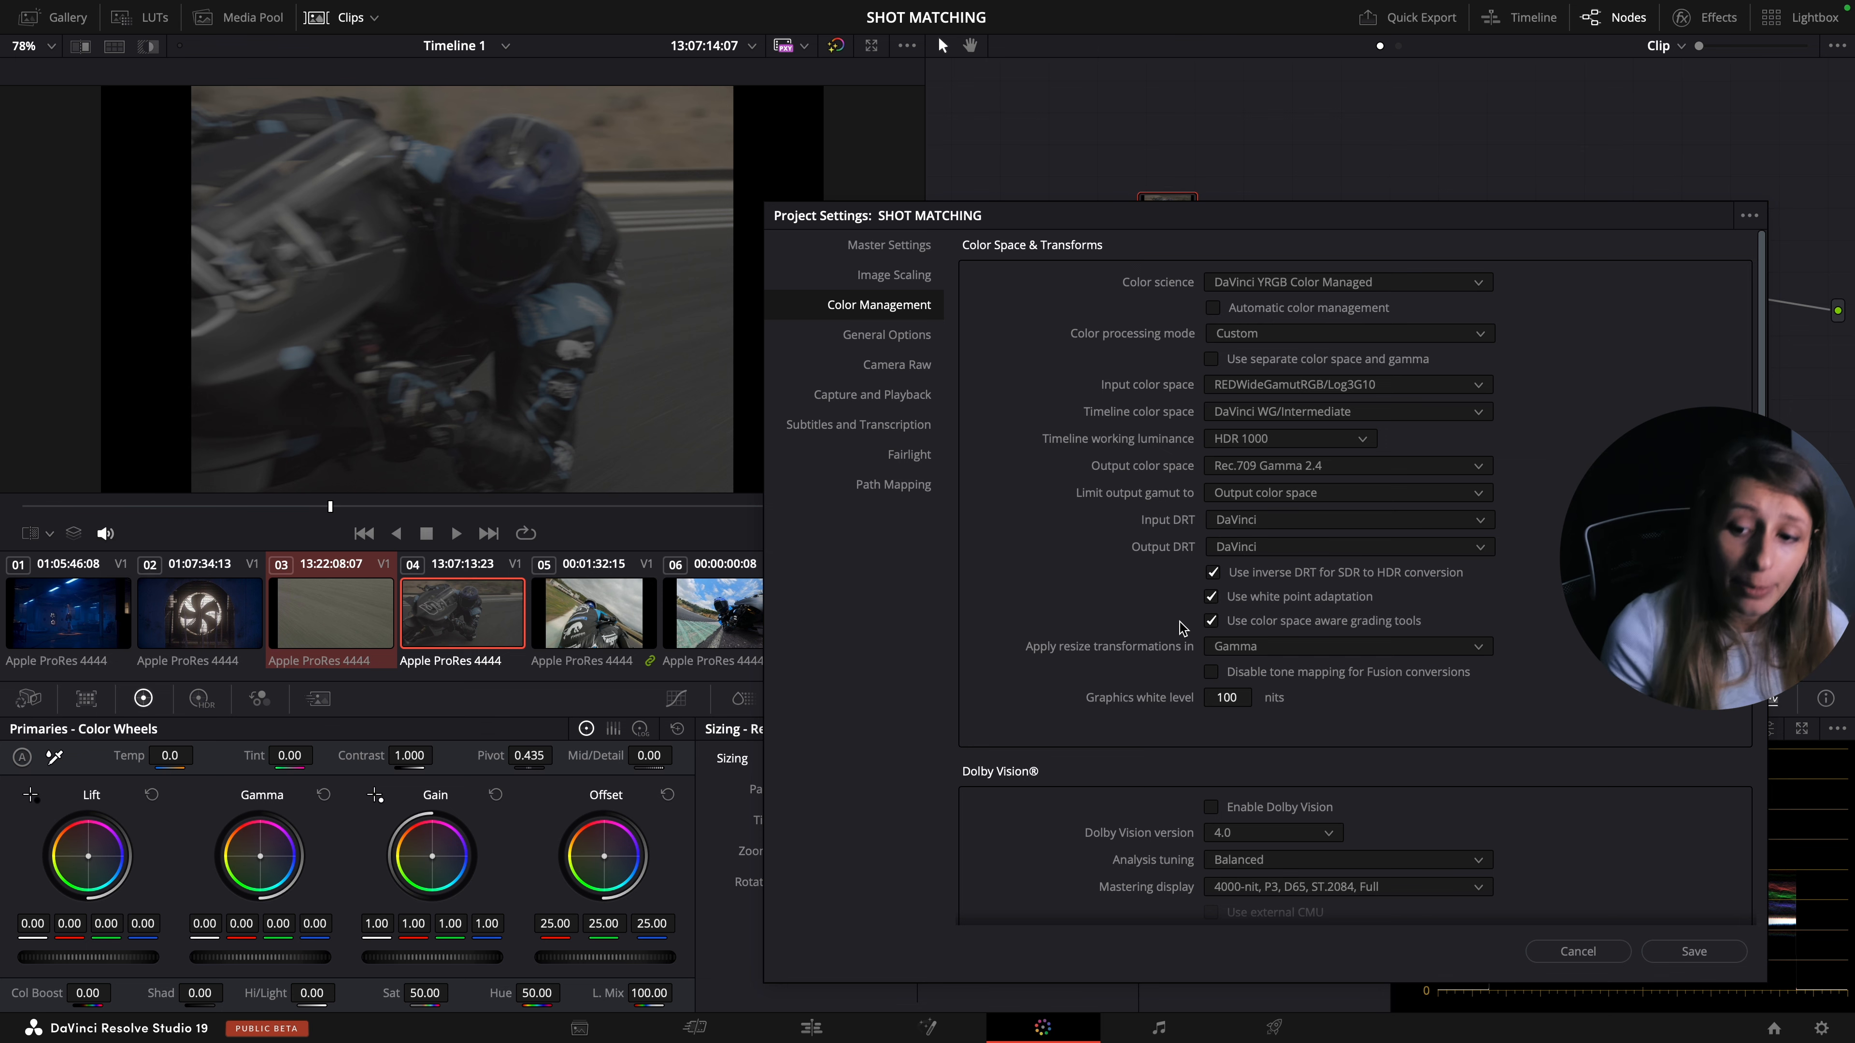
key(Return)
click(1294, 333)
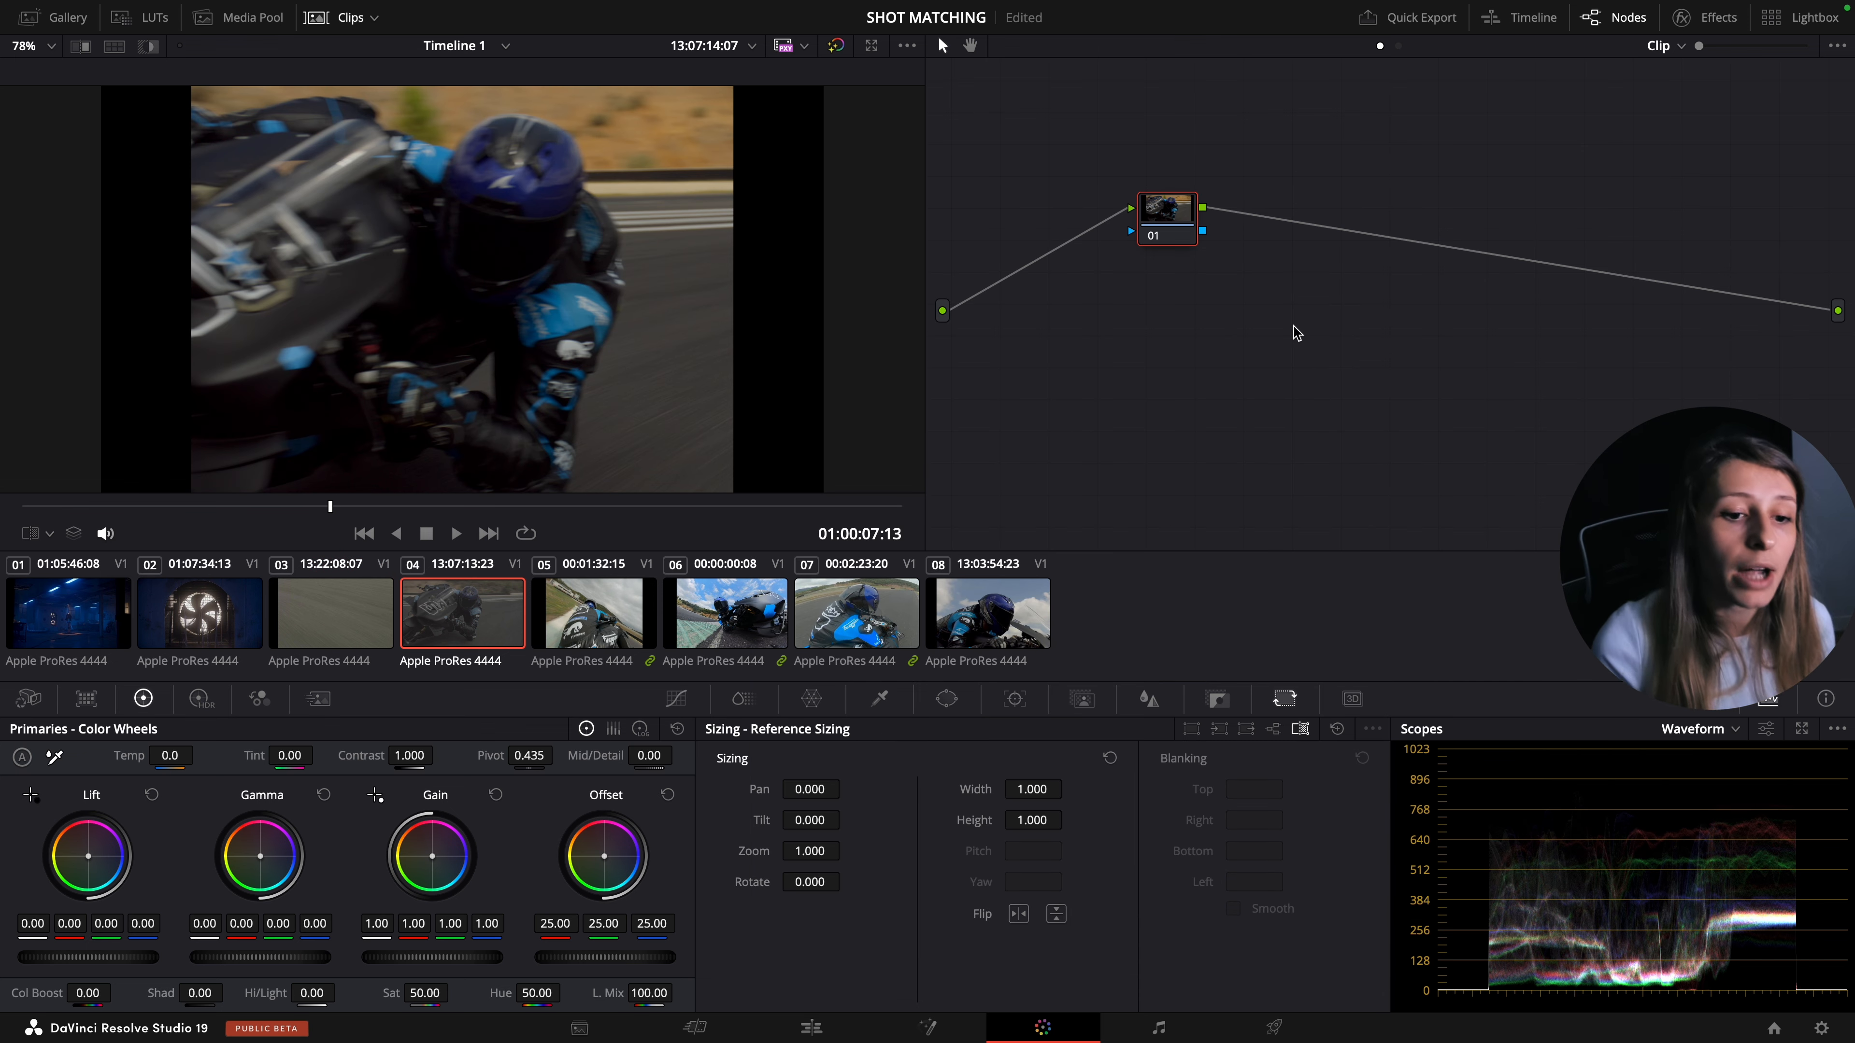
- Try the project input color space, REDWideGamutRGB/Log3G10, on clip 05
key(Down)
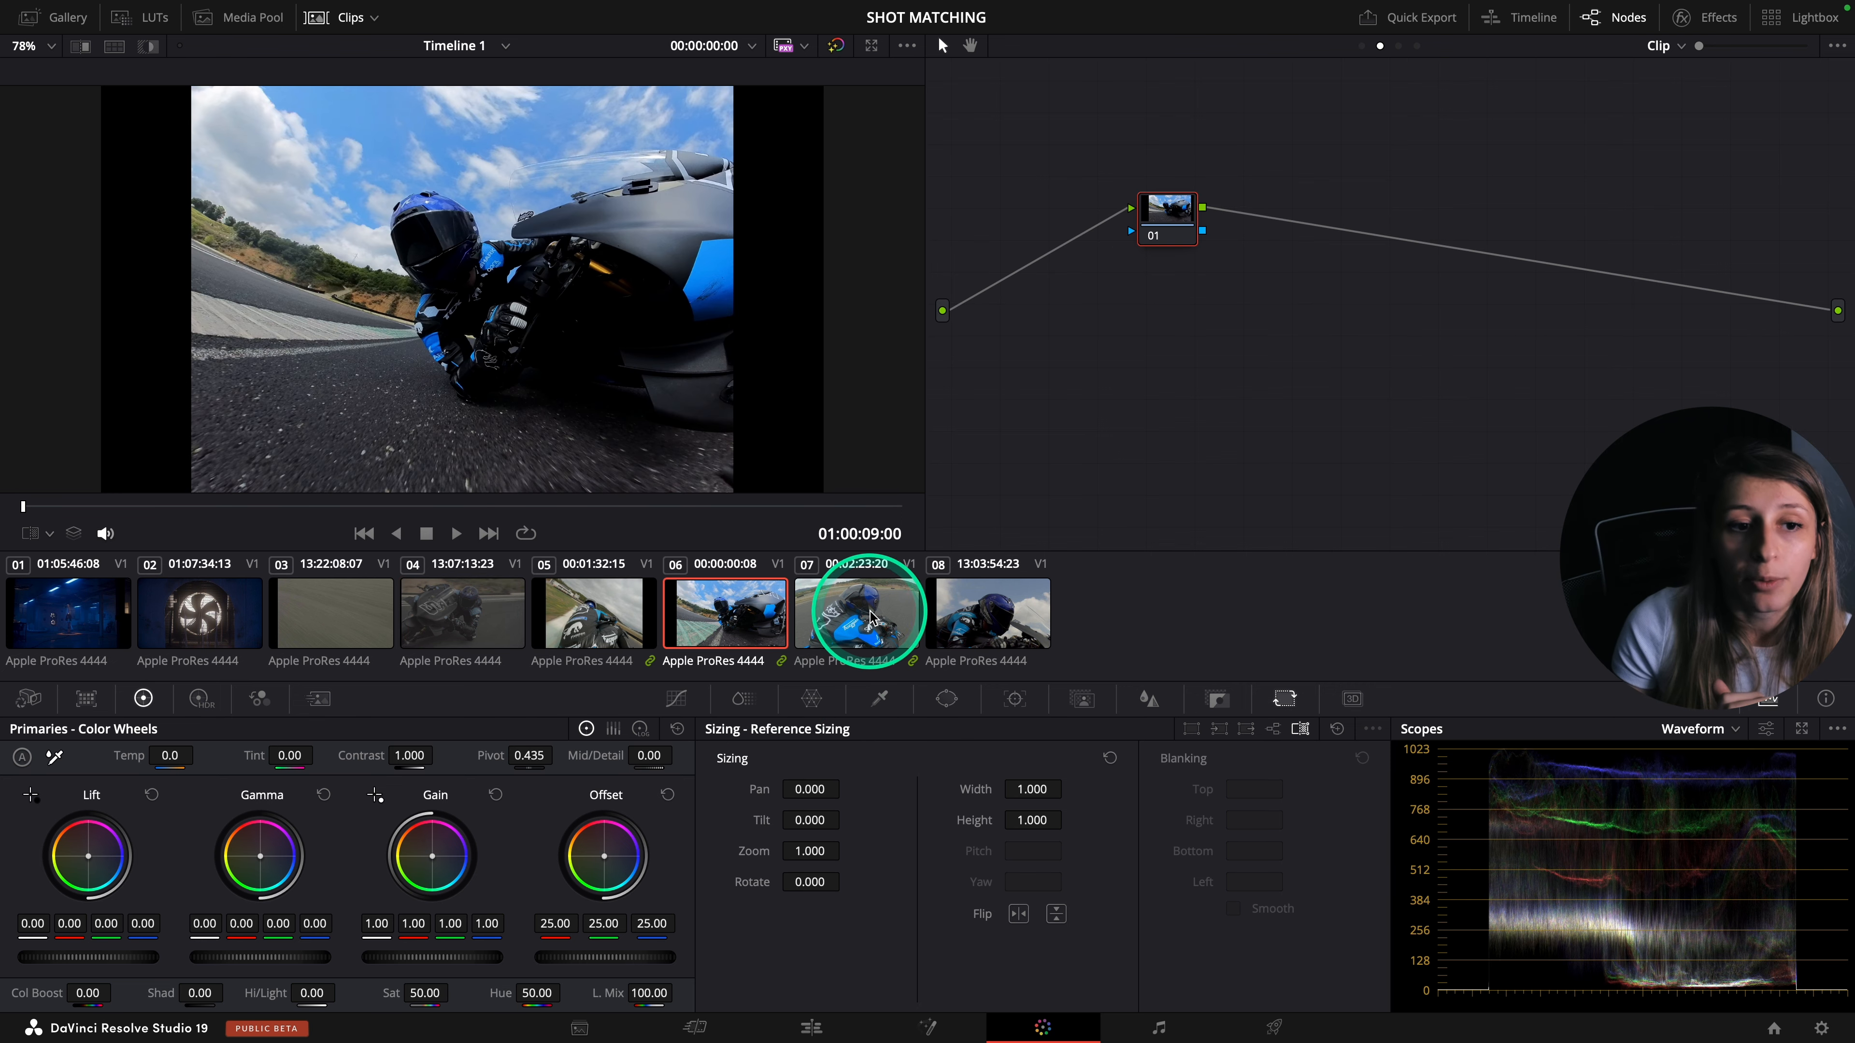
right_click(637, 622)
mouse_move(696, 532)
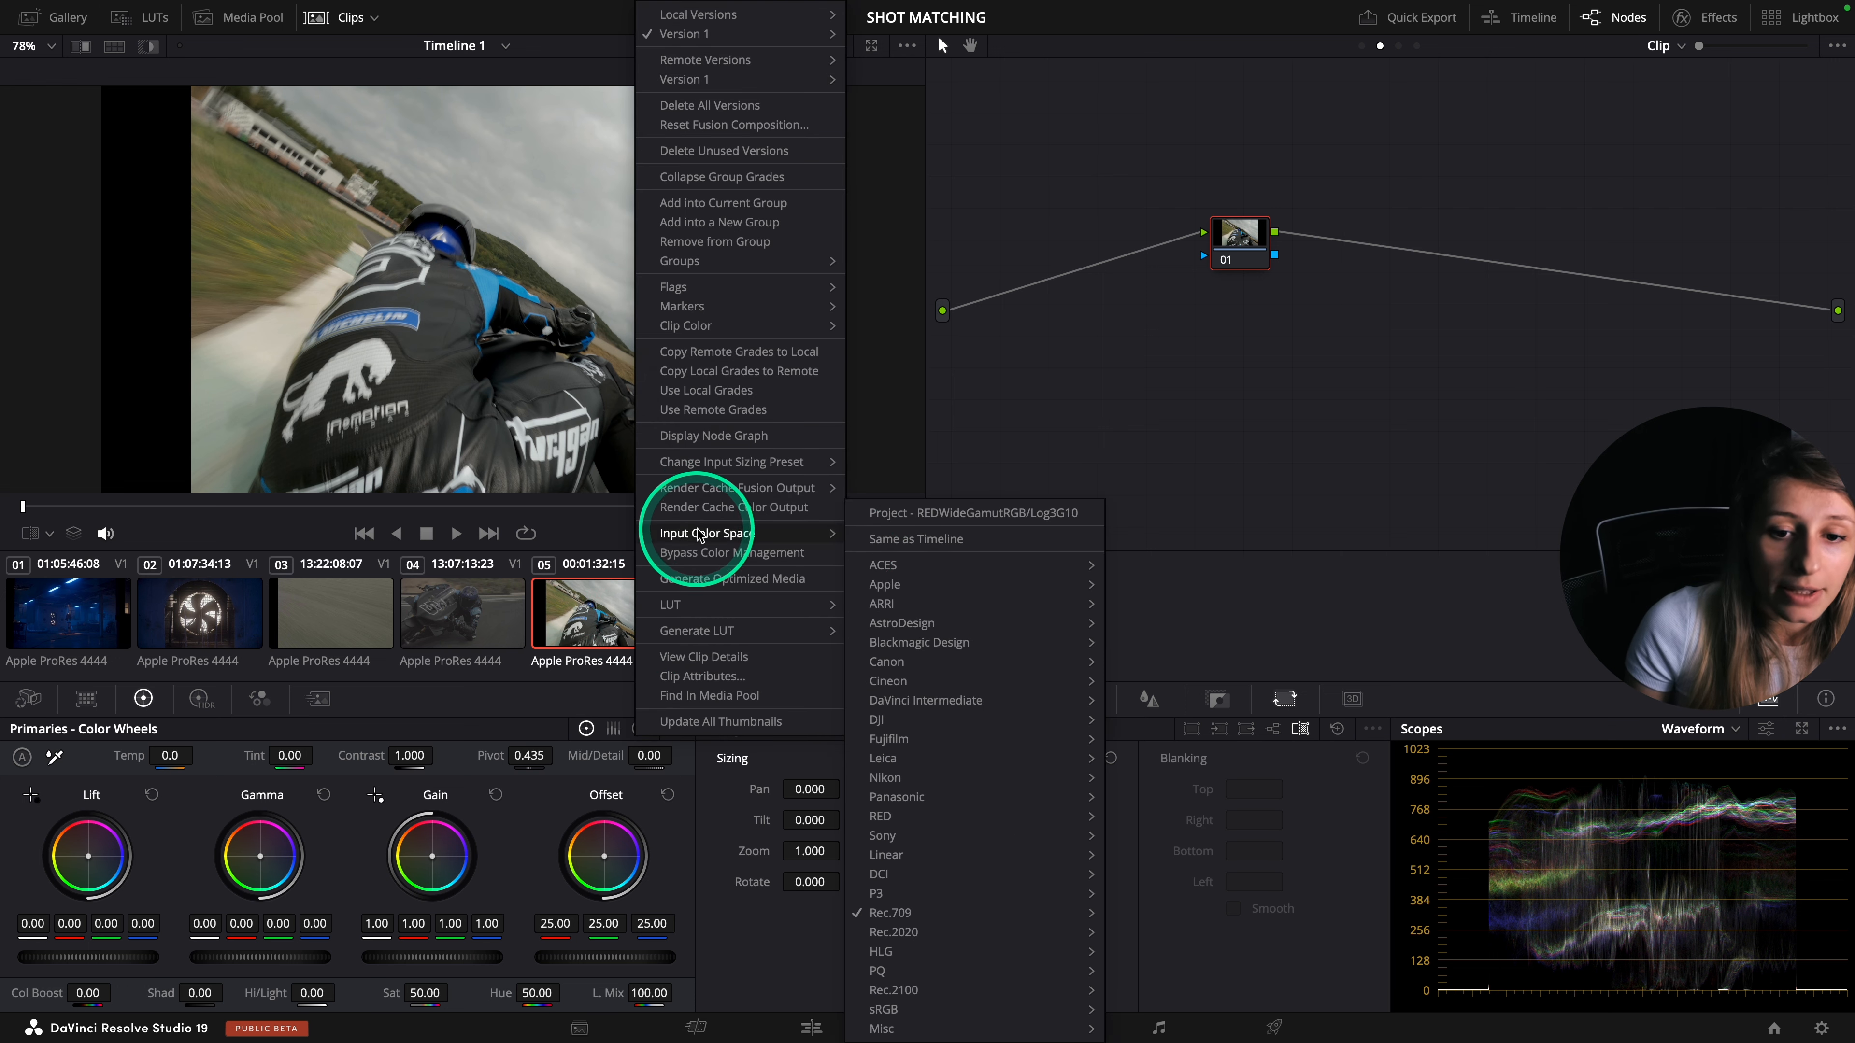
click(921, 509)
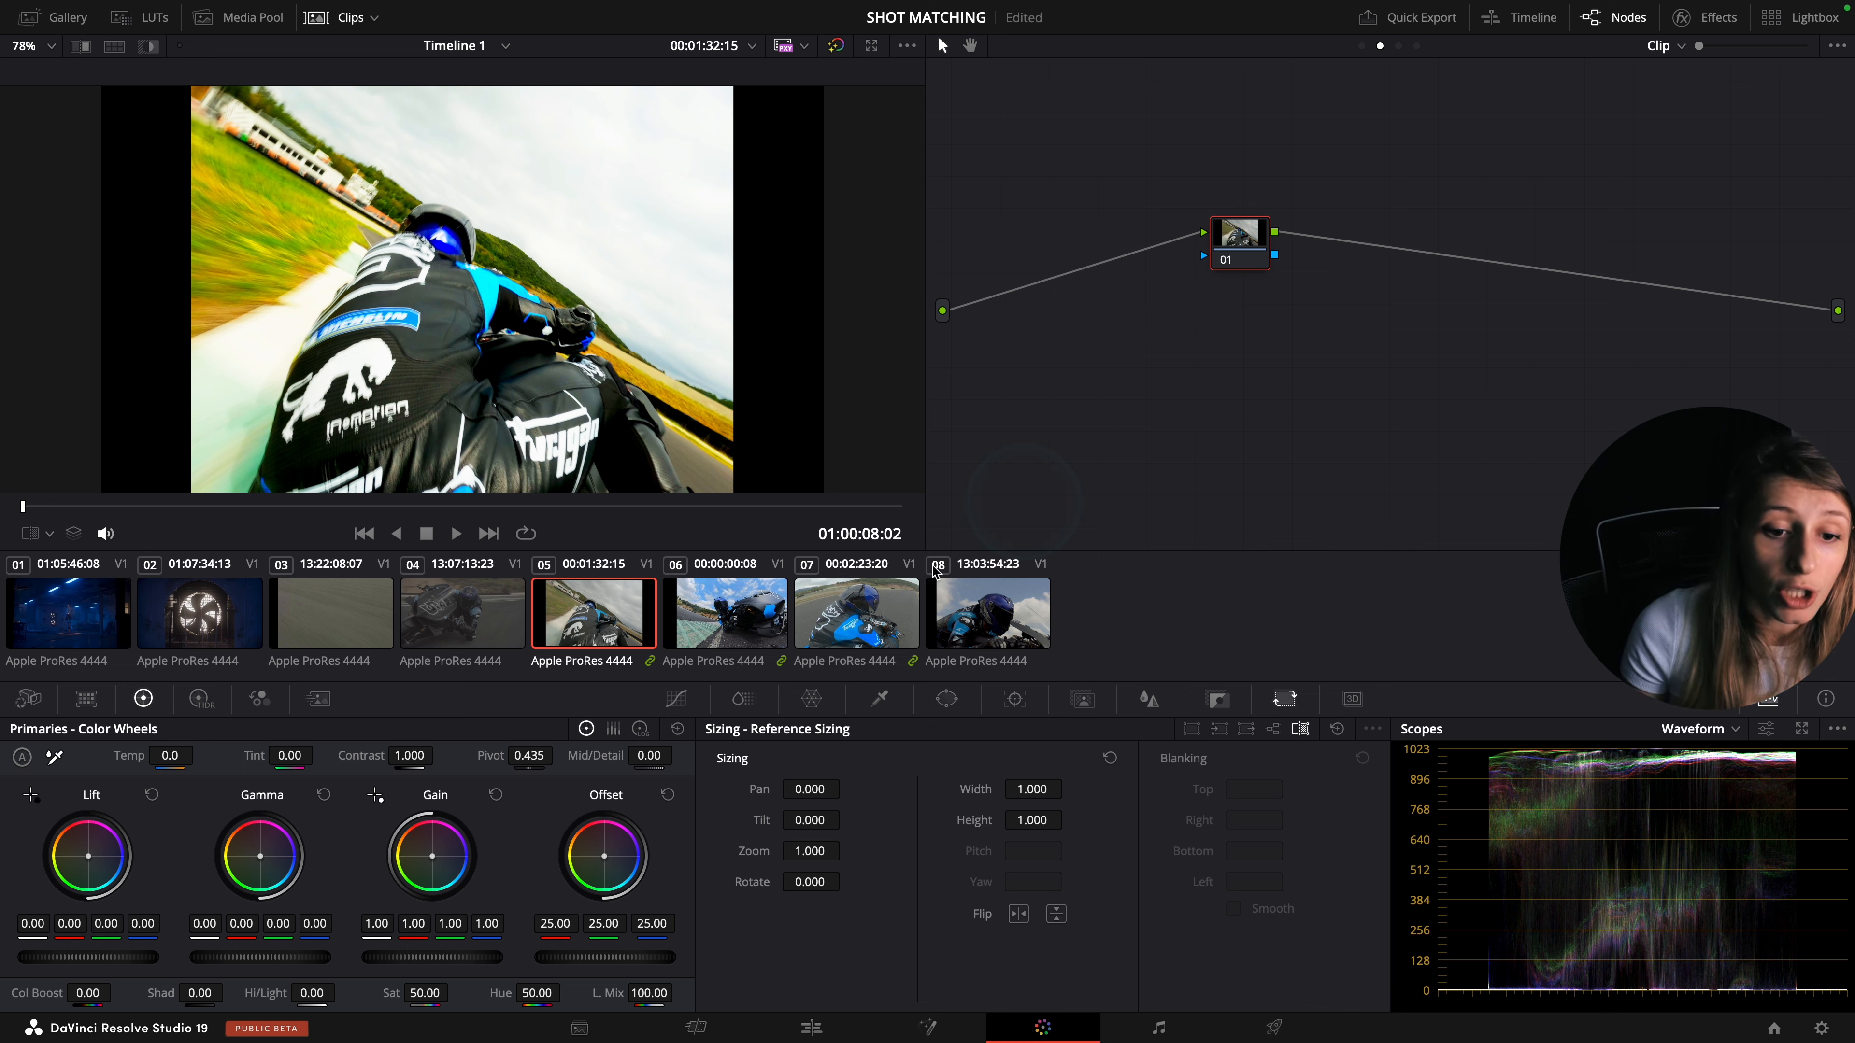
- Set clip 05's input color space to Rec.709 (Scene)
right_click(581, 611)
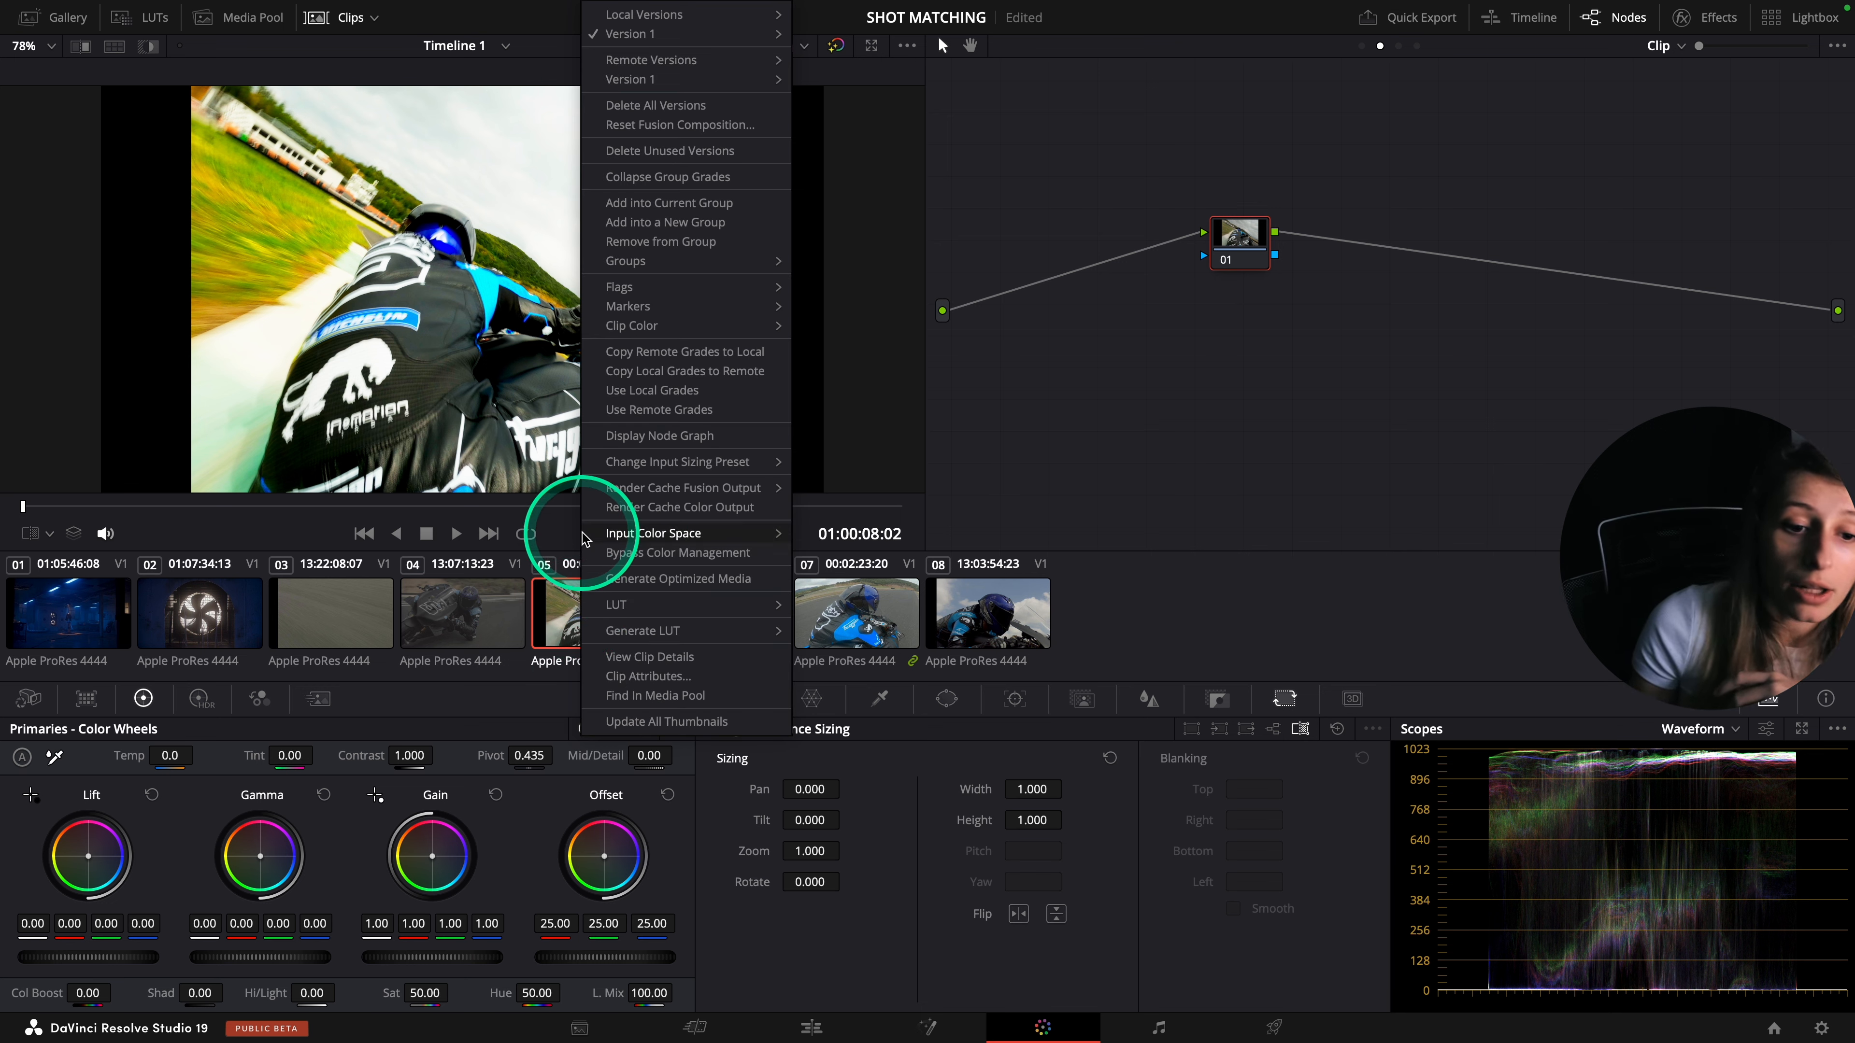
mouse_move(608, 542)
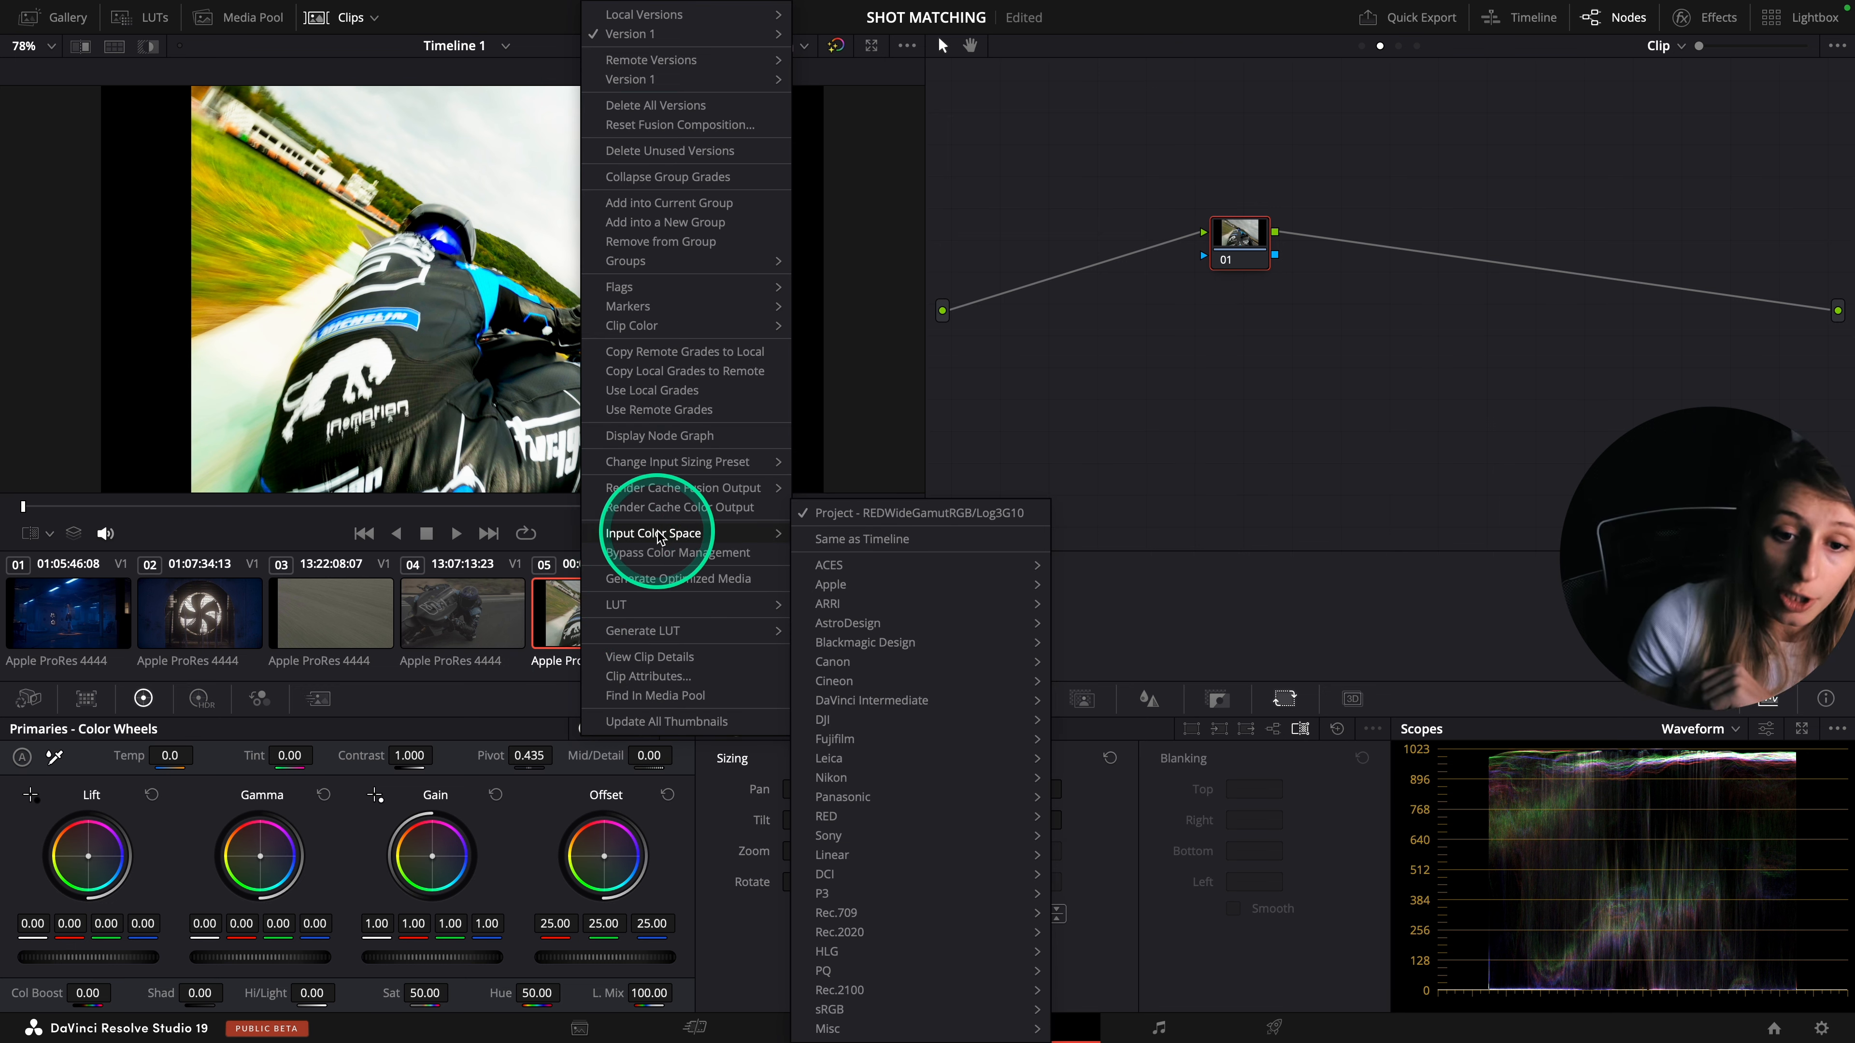
mouse_move(882, 919)
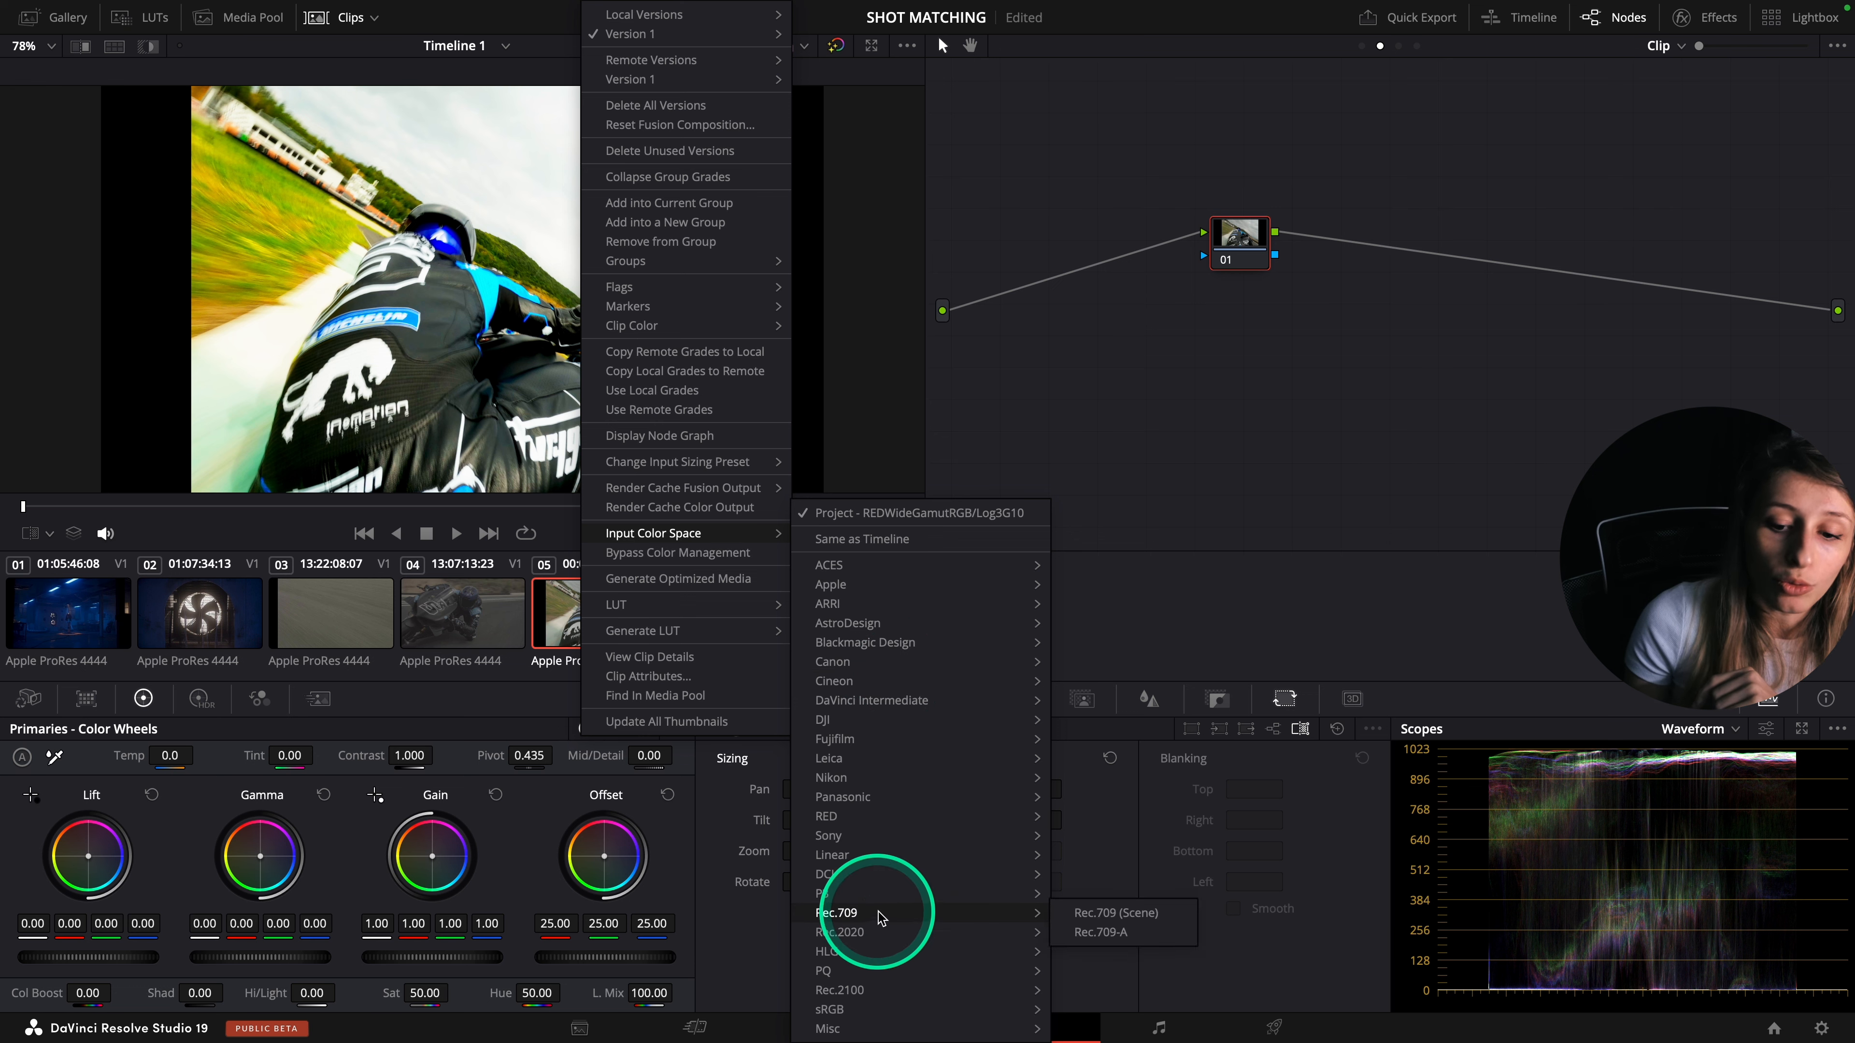
click(1088, 913)
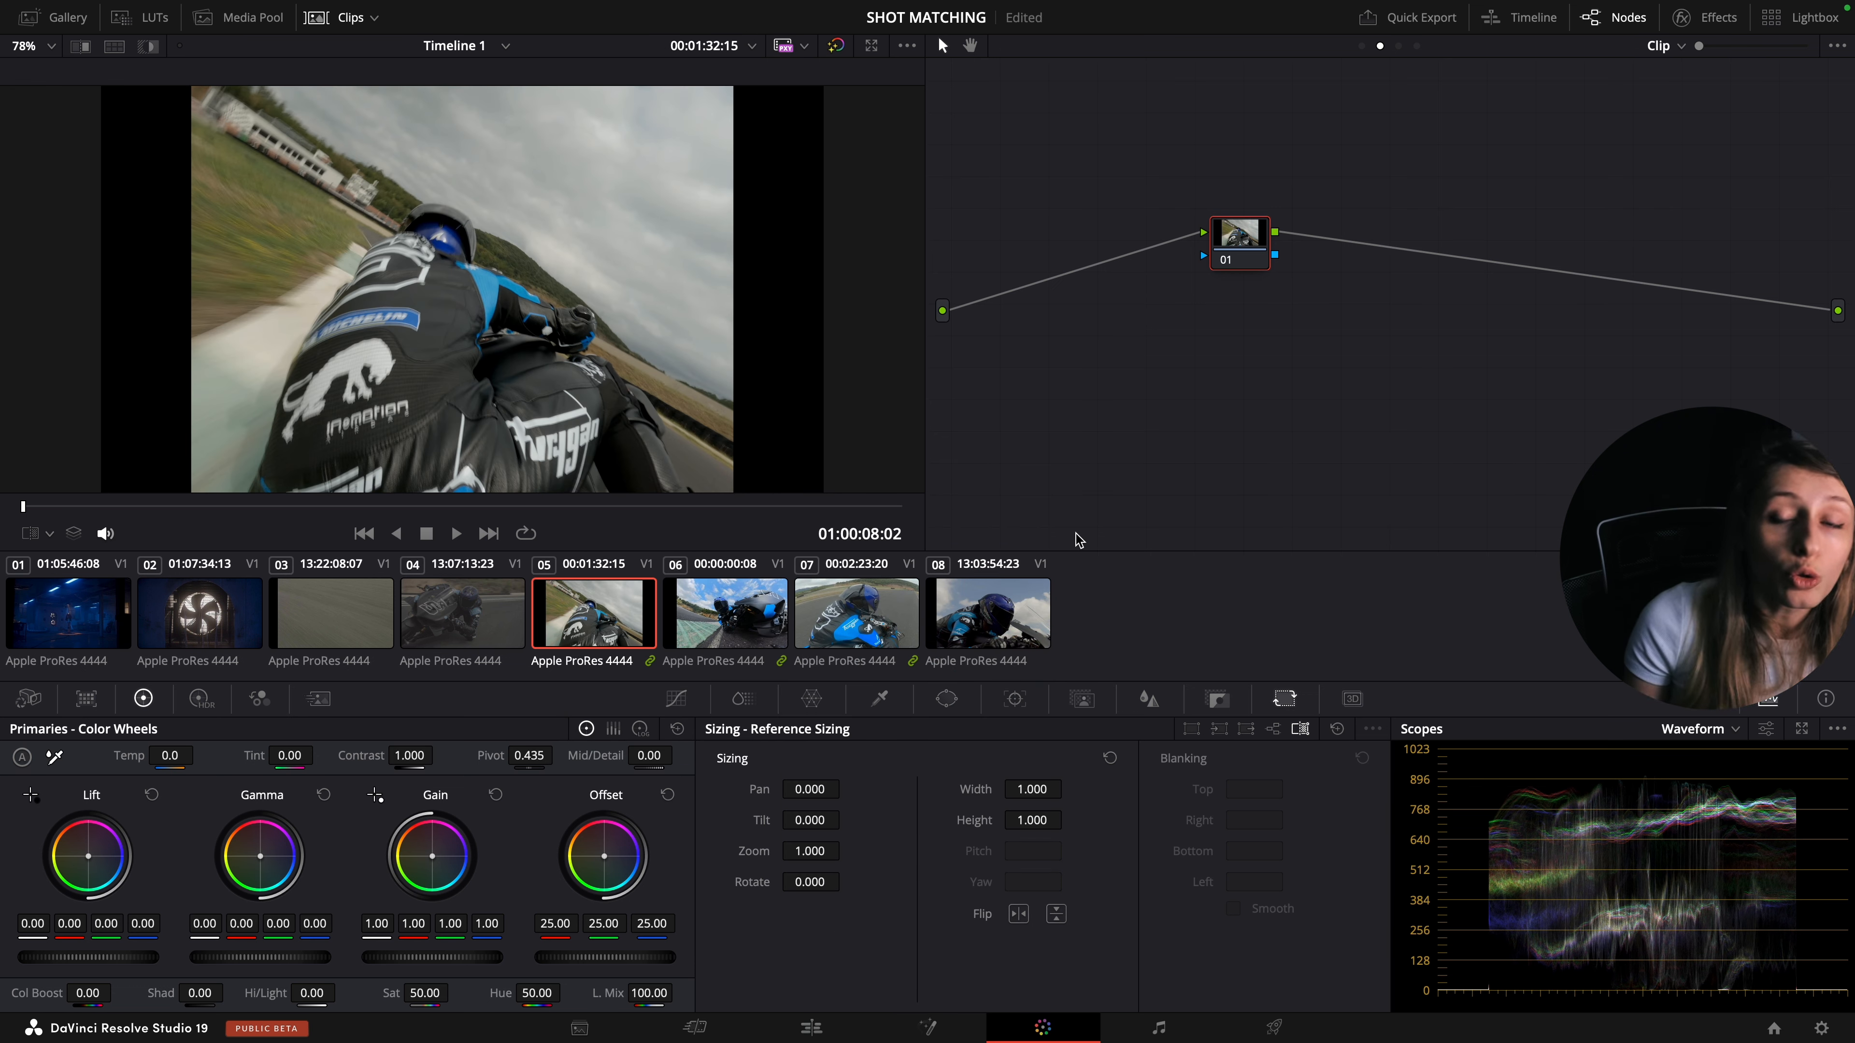
drag(743, 611, 869, 610)
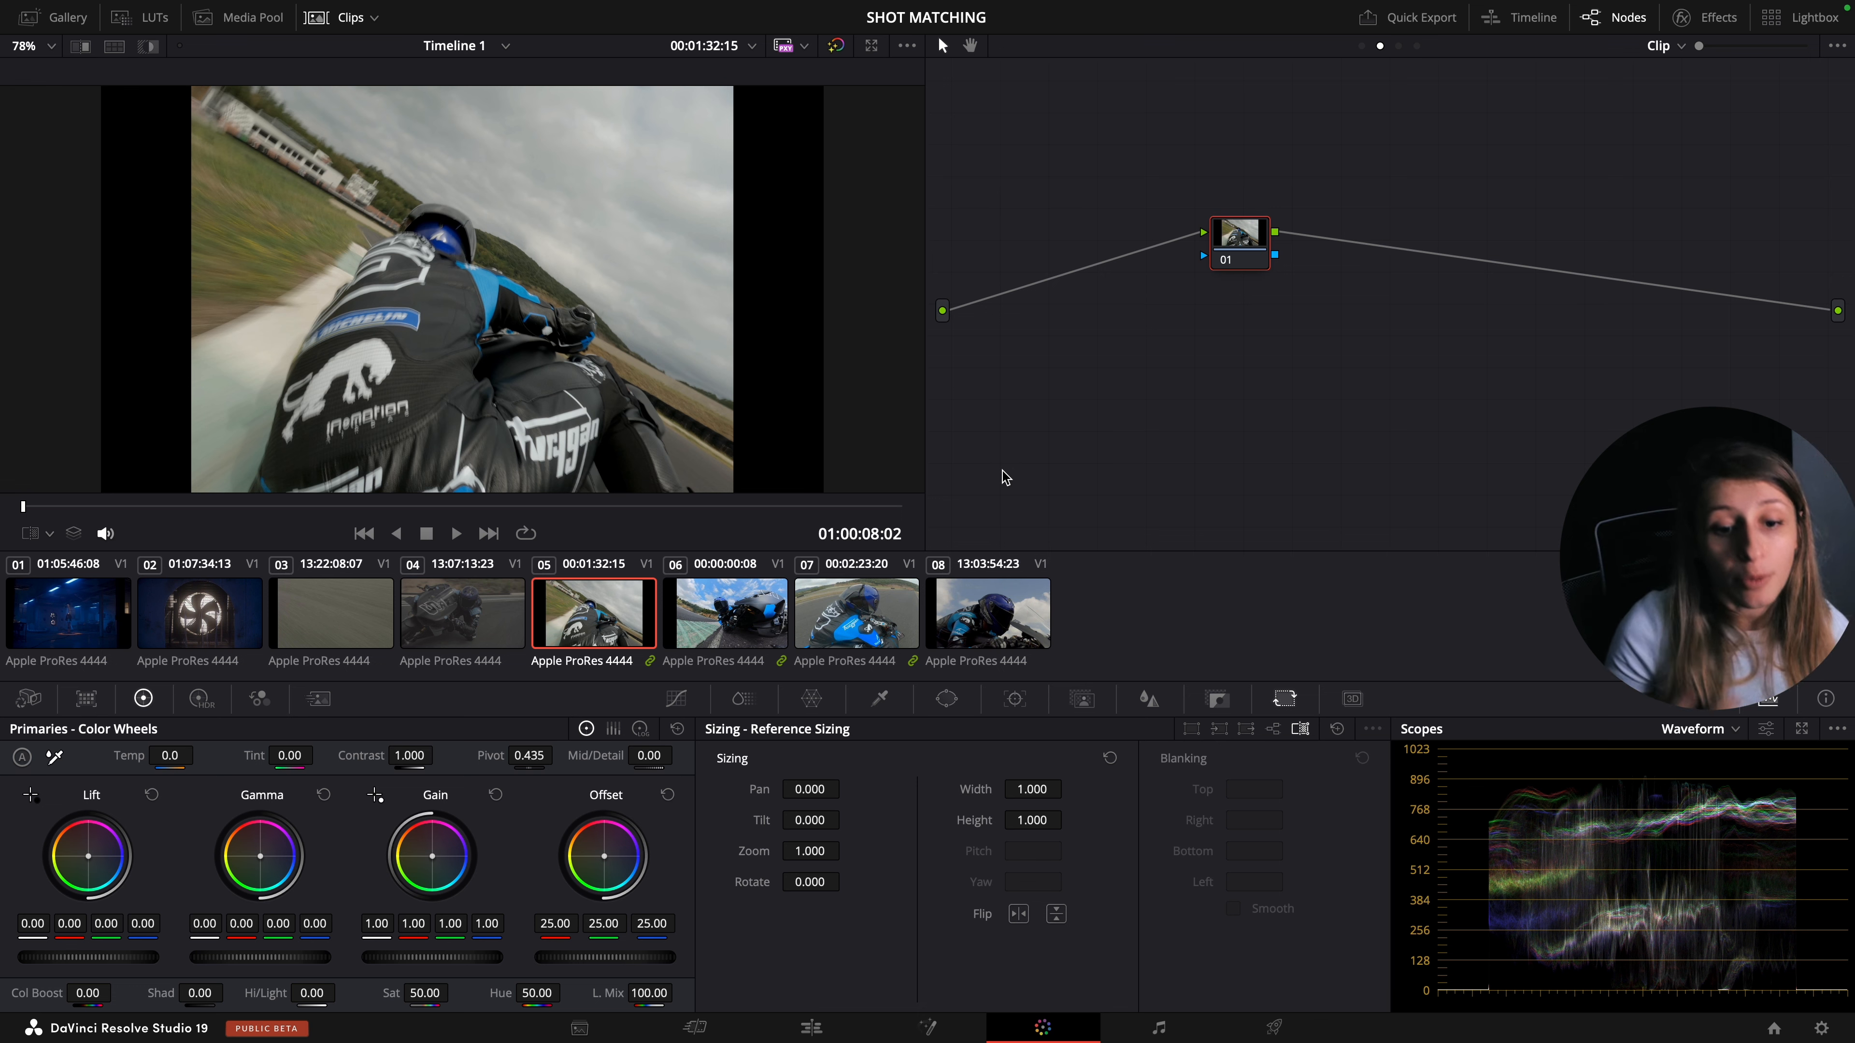
- Apply the saved gallery grade to clip 04 and disable every node except BANGKOK
click(478, 652)
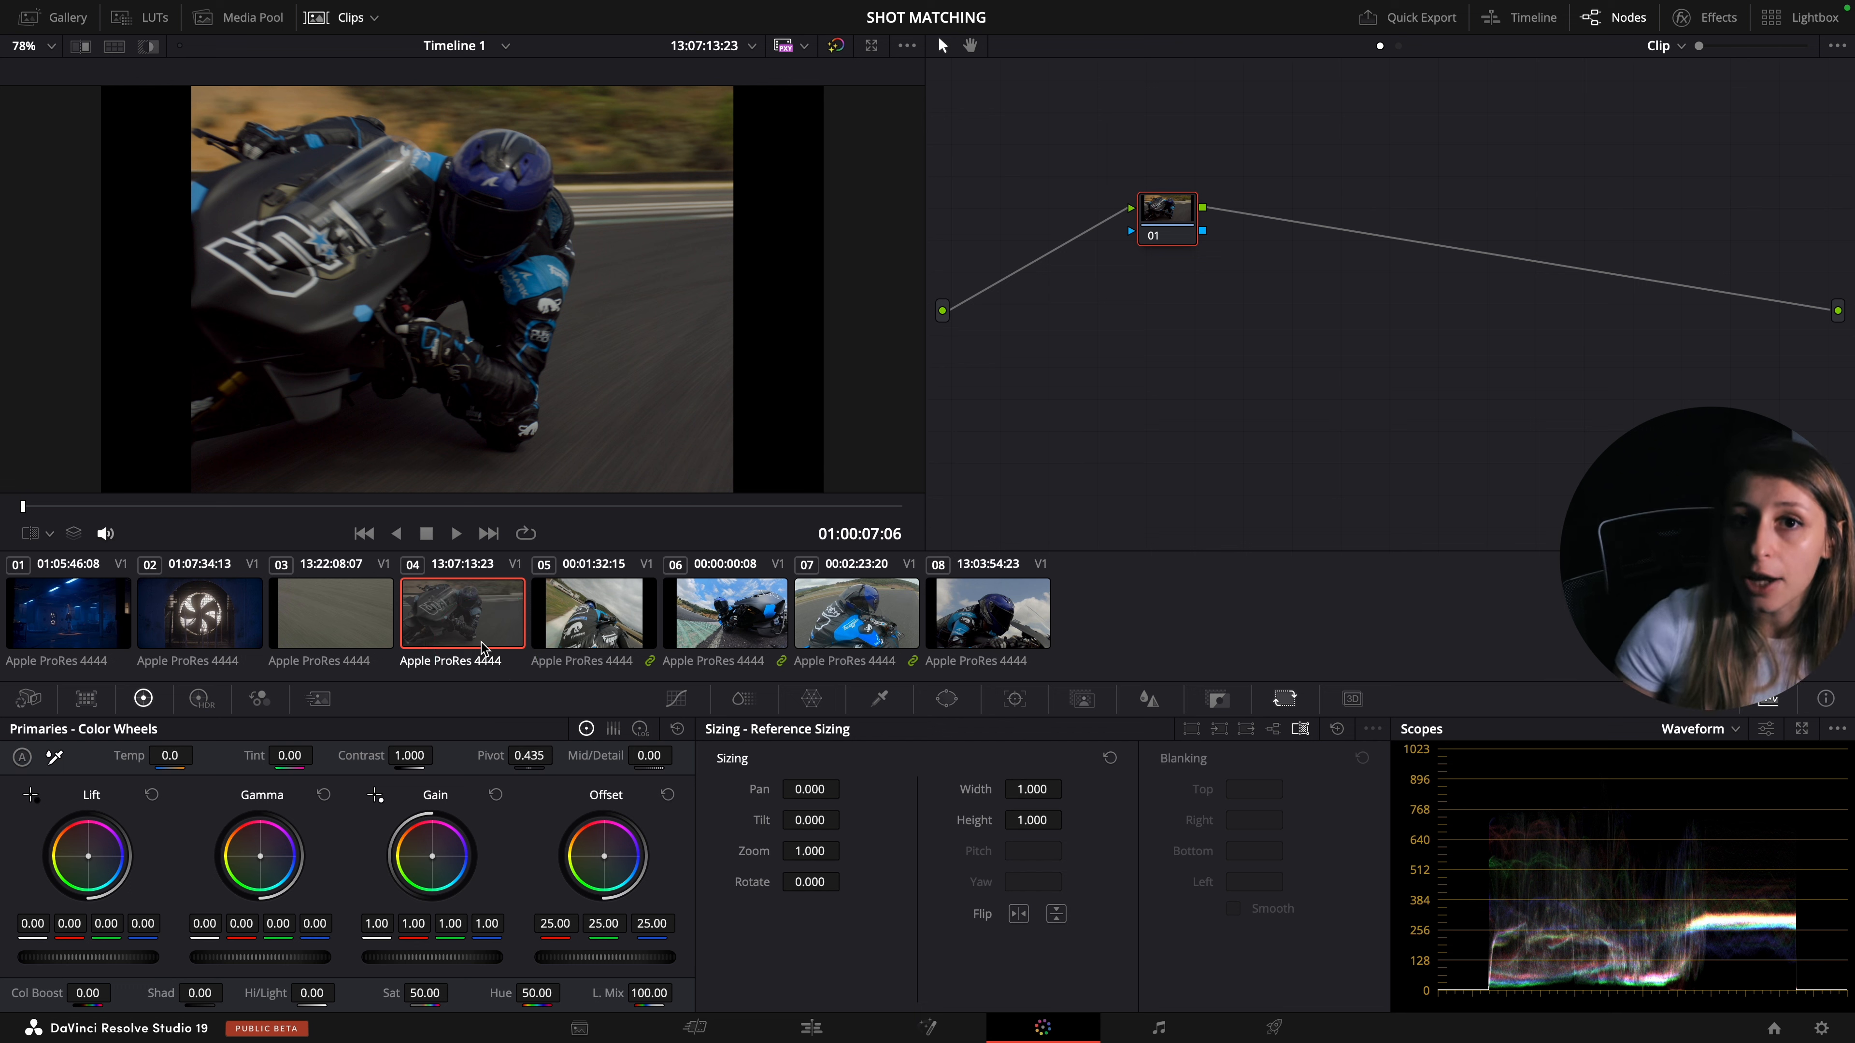
click(624, 621)
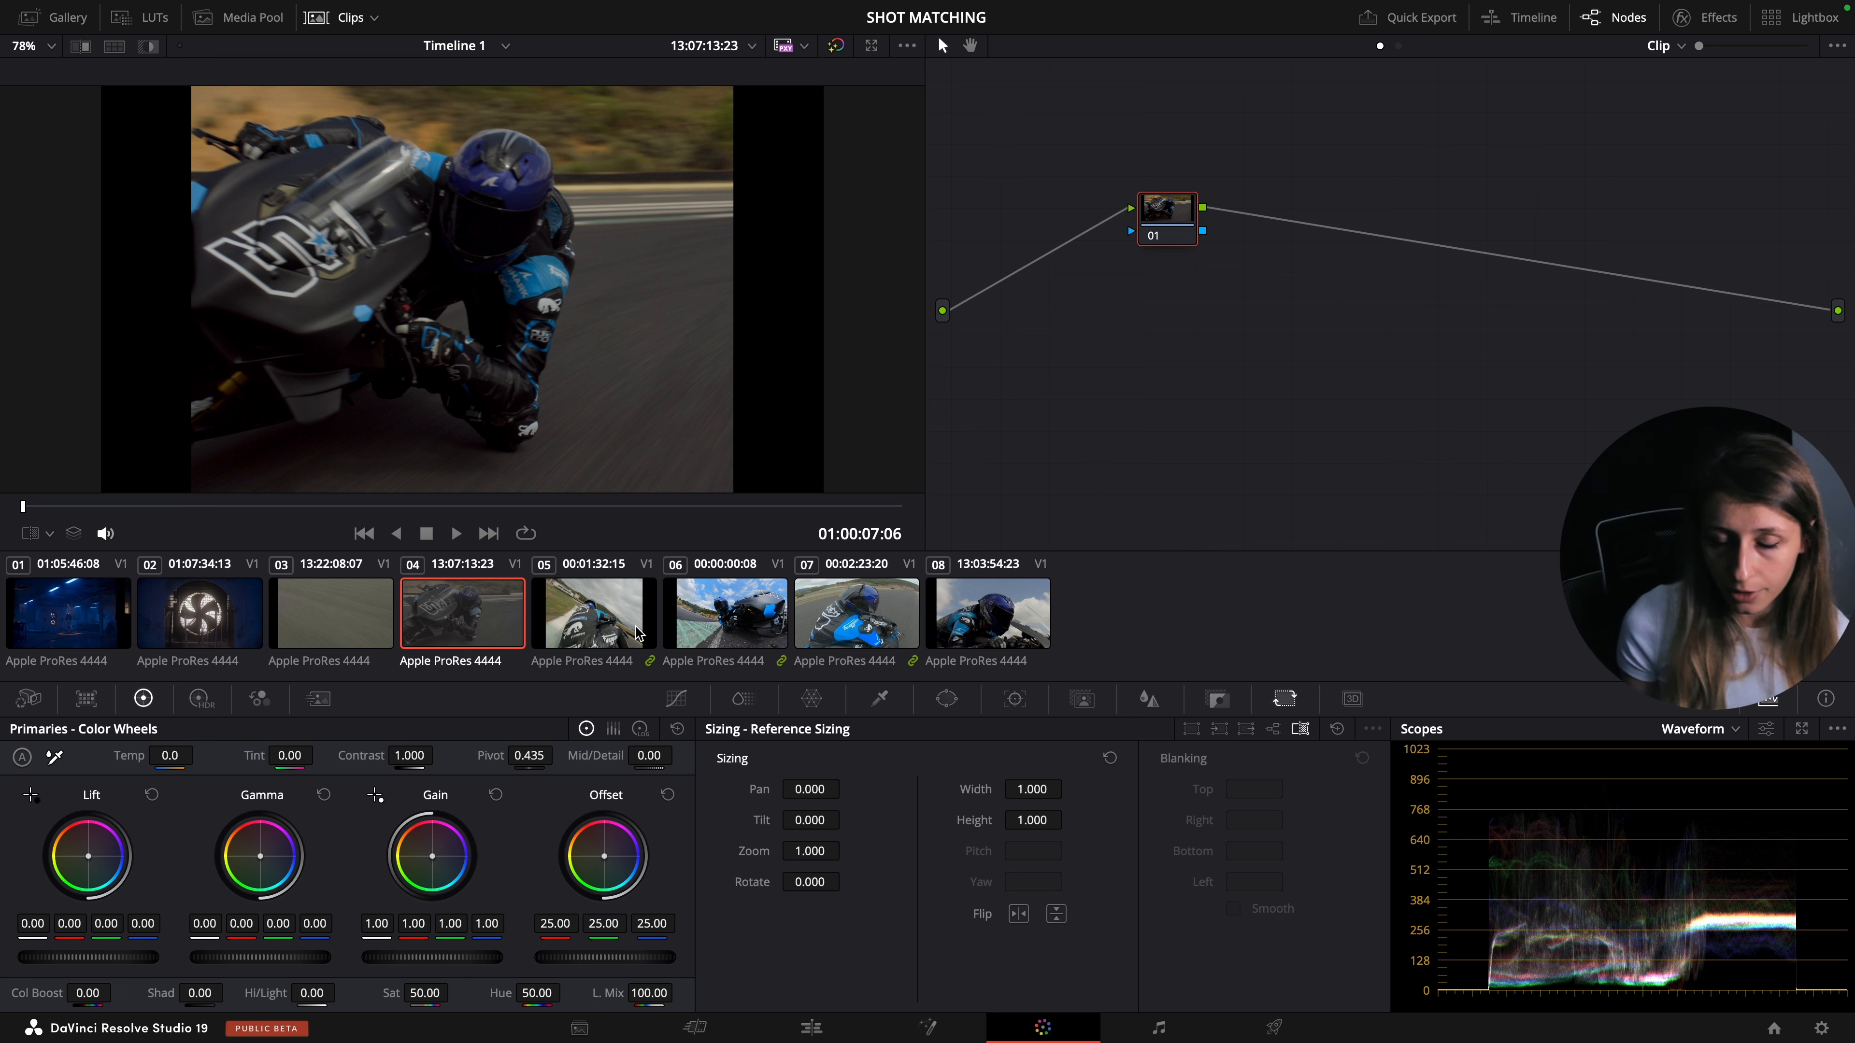
click(52, 18)
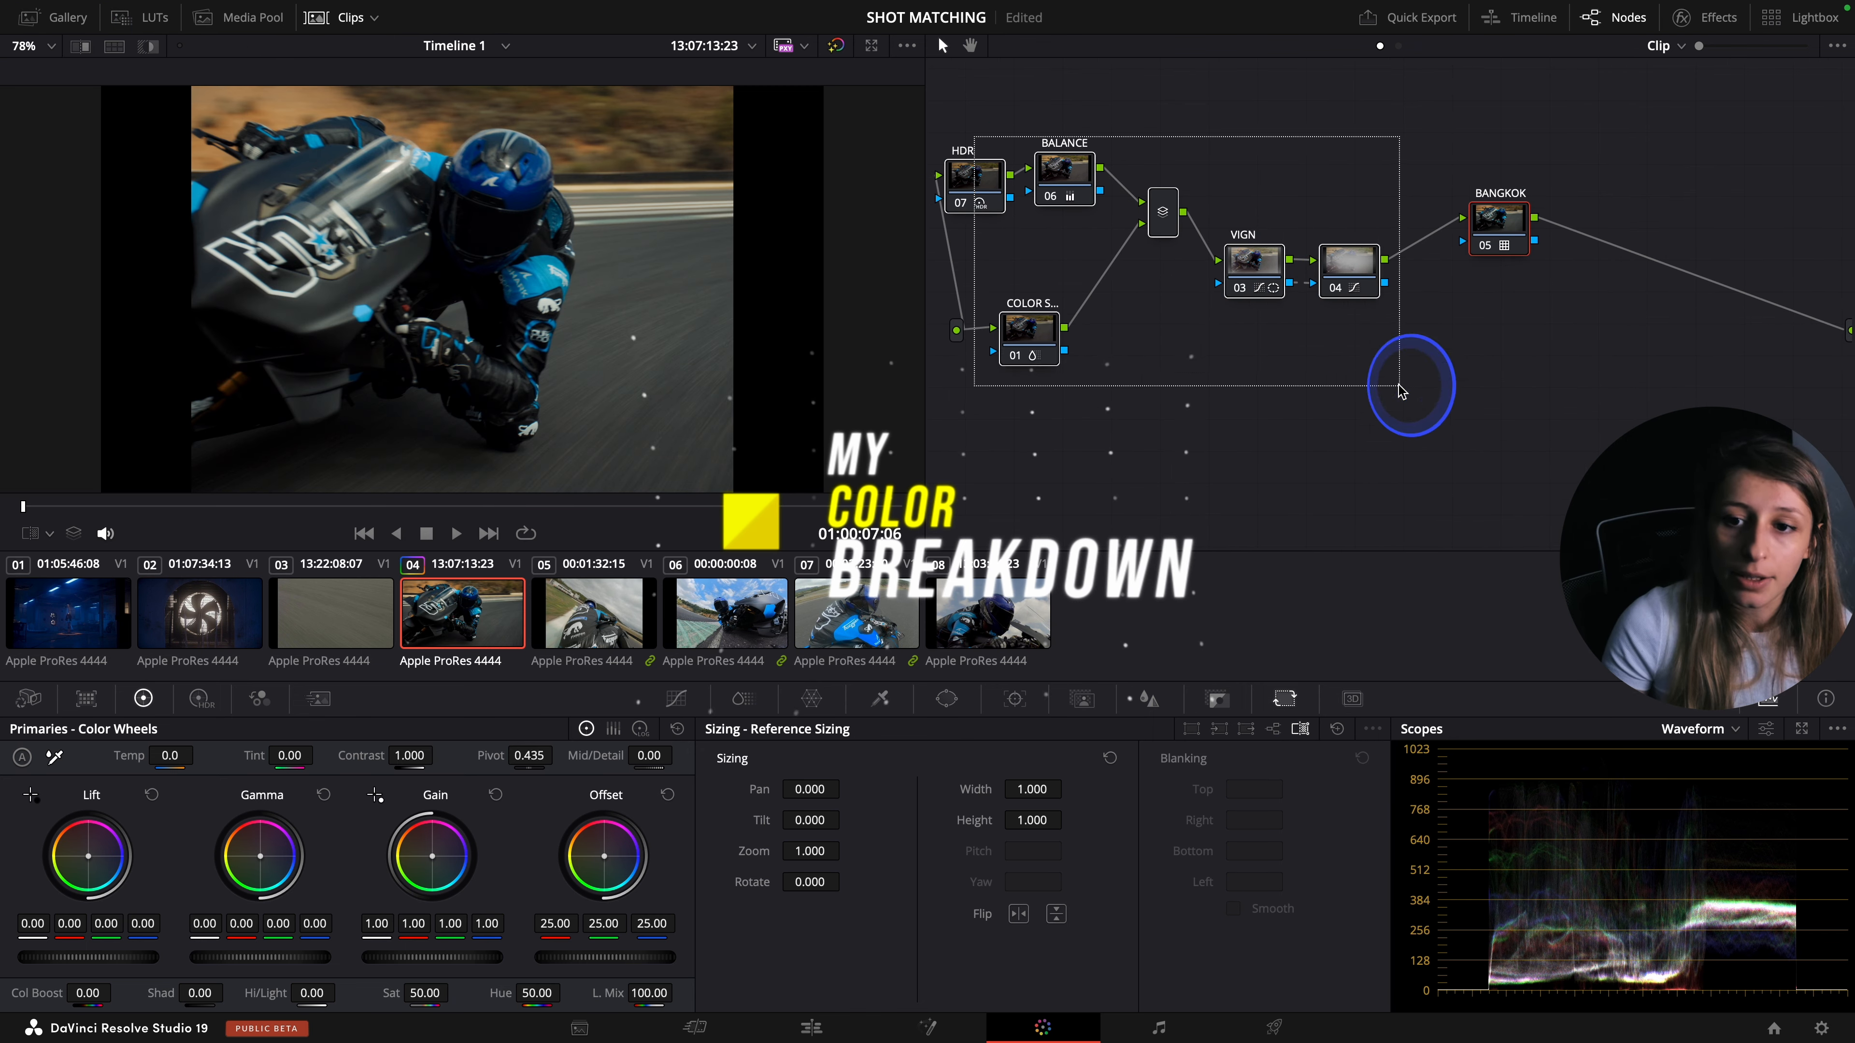
click(1508, 212)
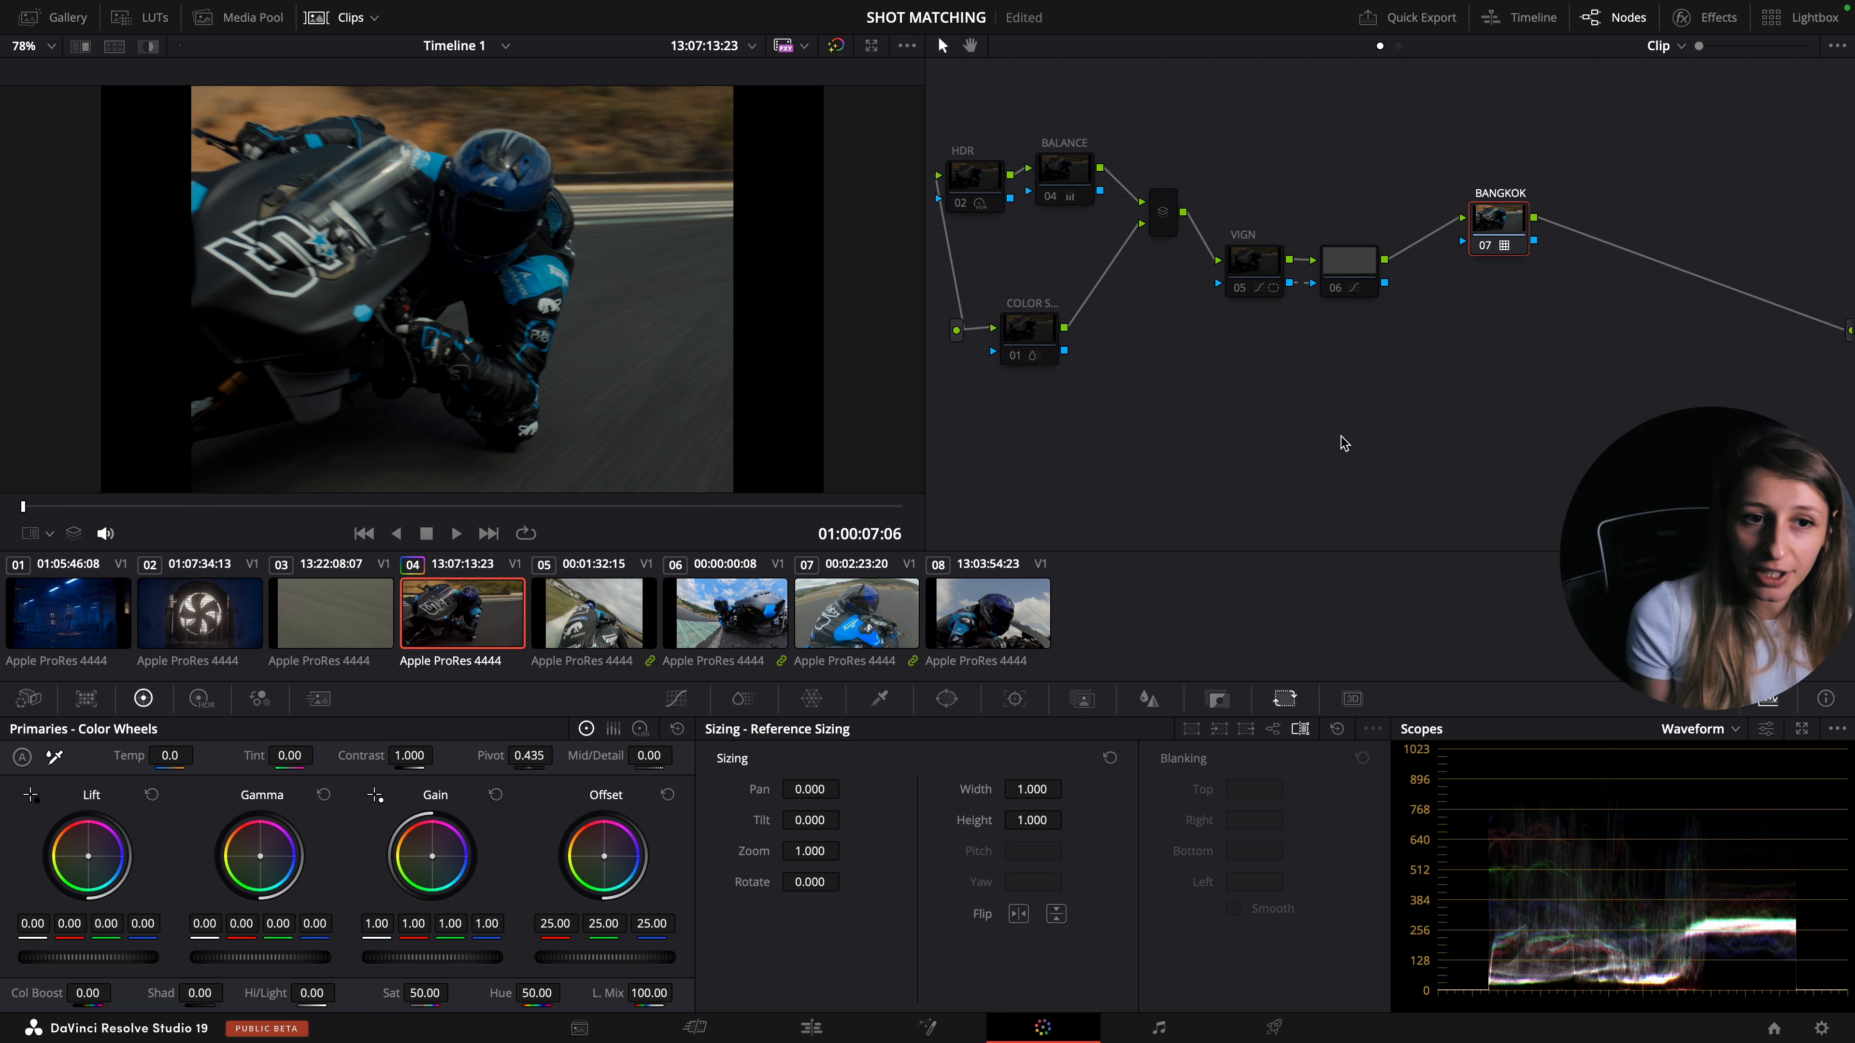
- Enable the BALANCE and HDR nodes and choose Linear gamma for the HDR node's color wheels
click(1054, 165)
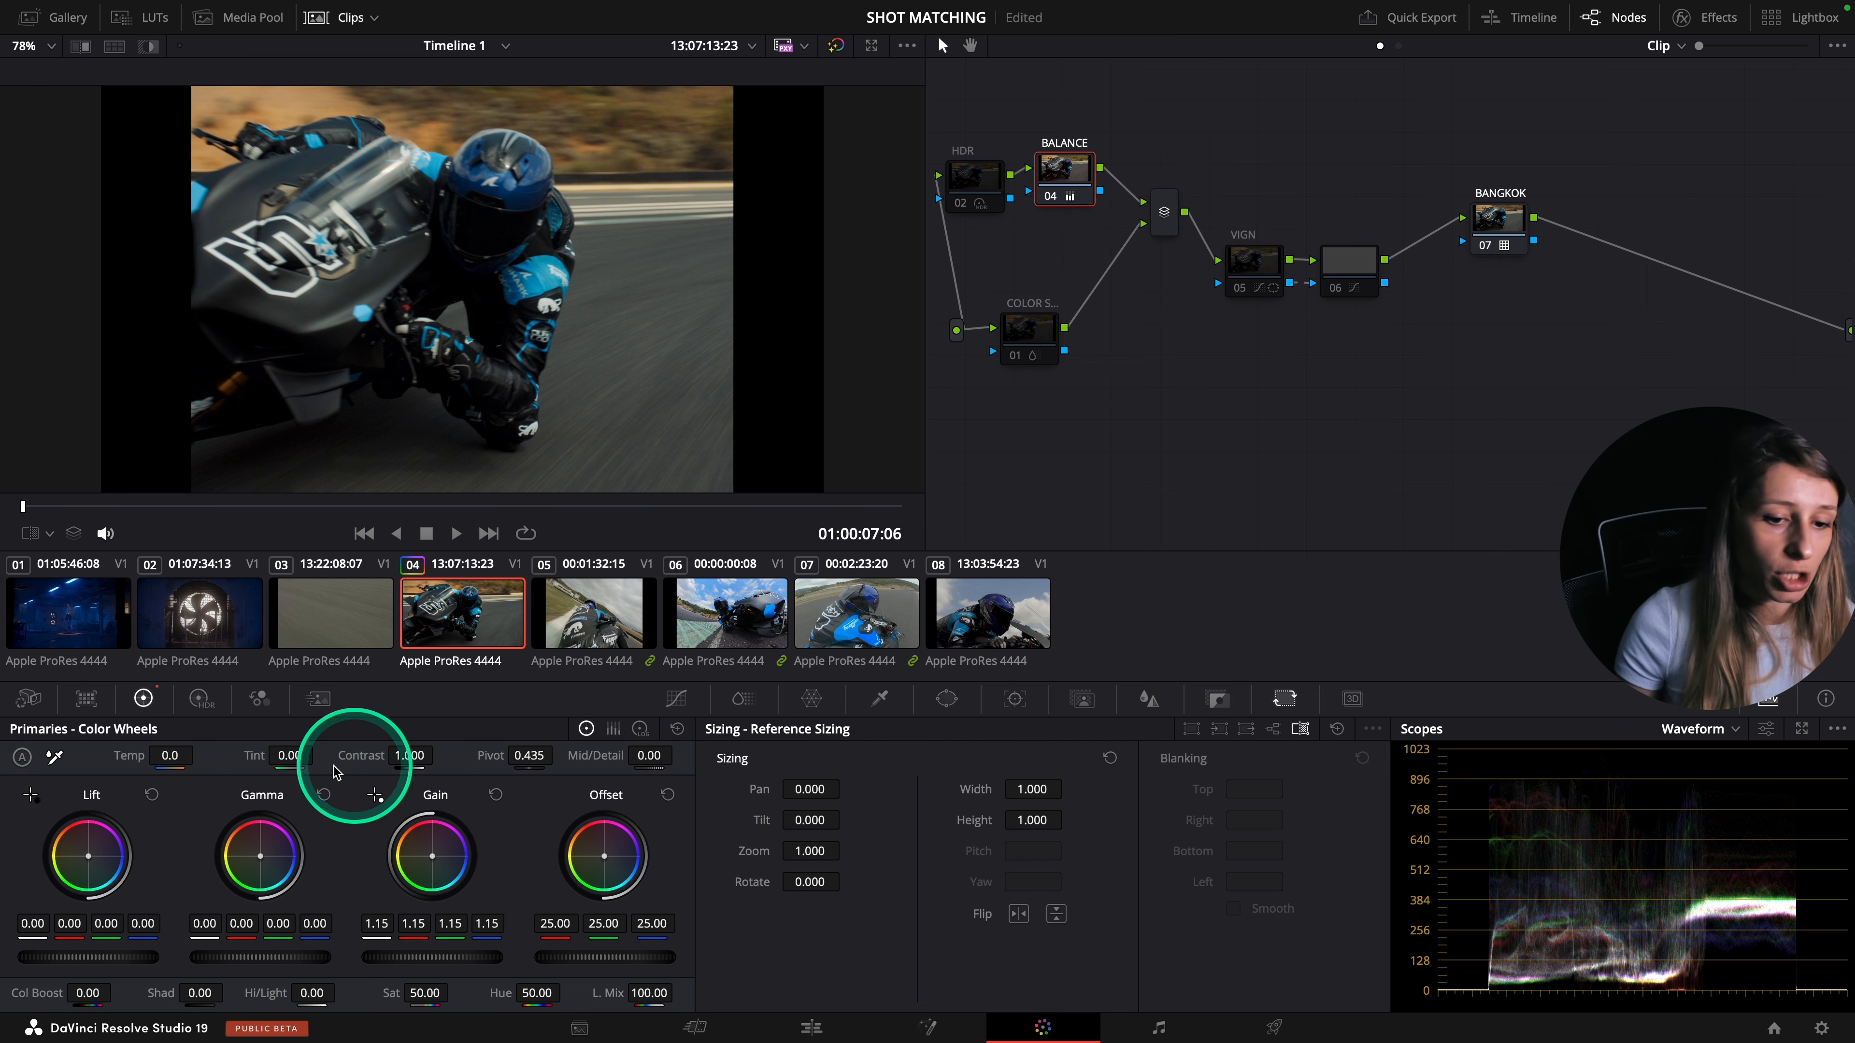
click(976, 180)
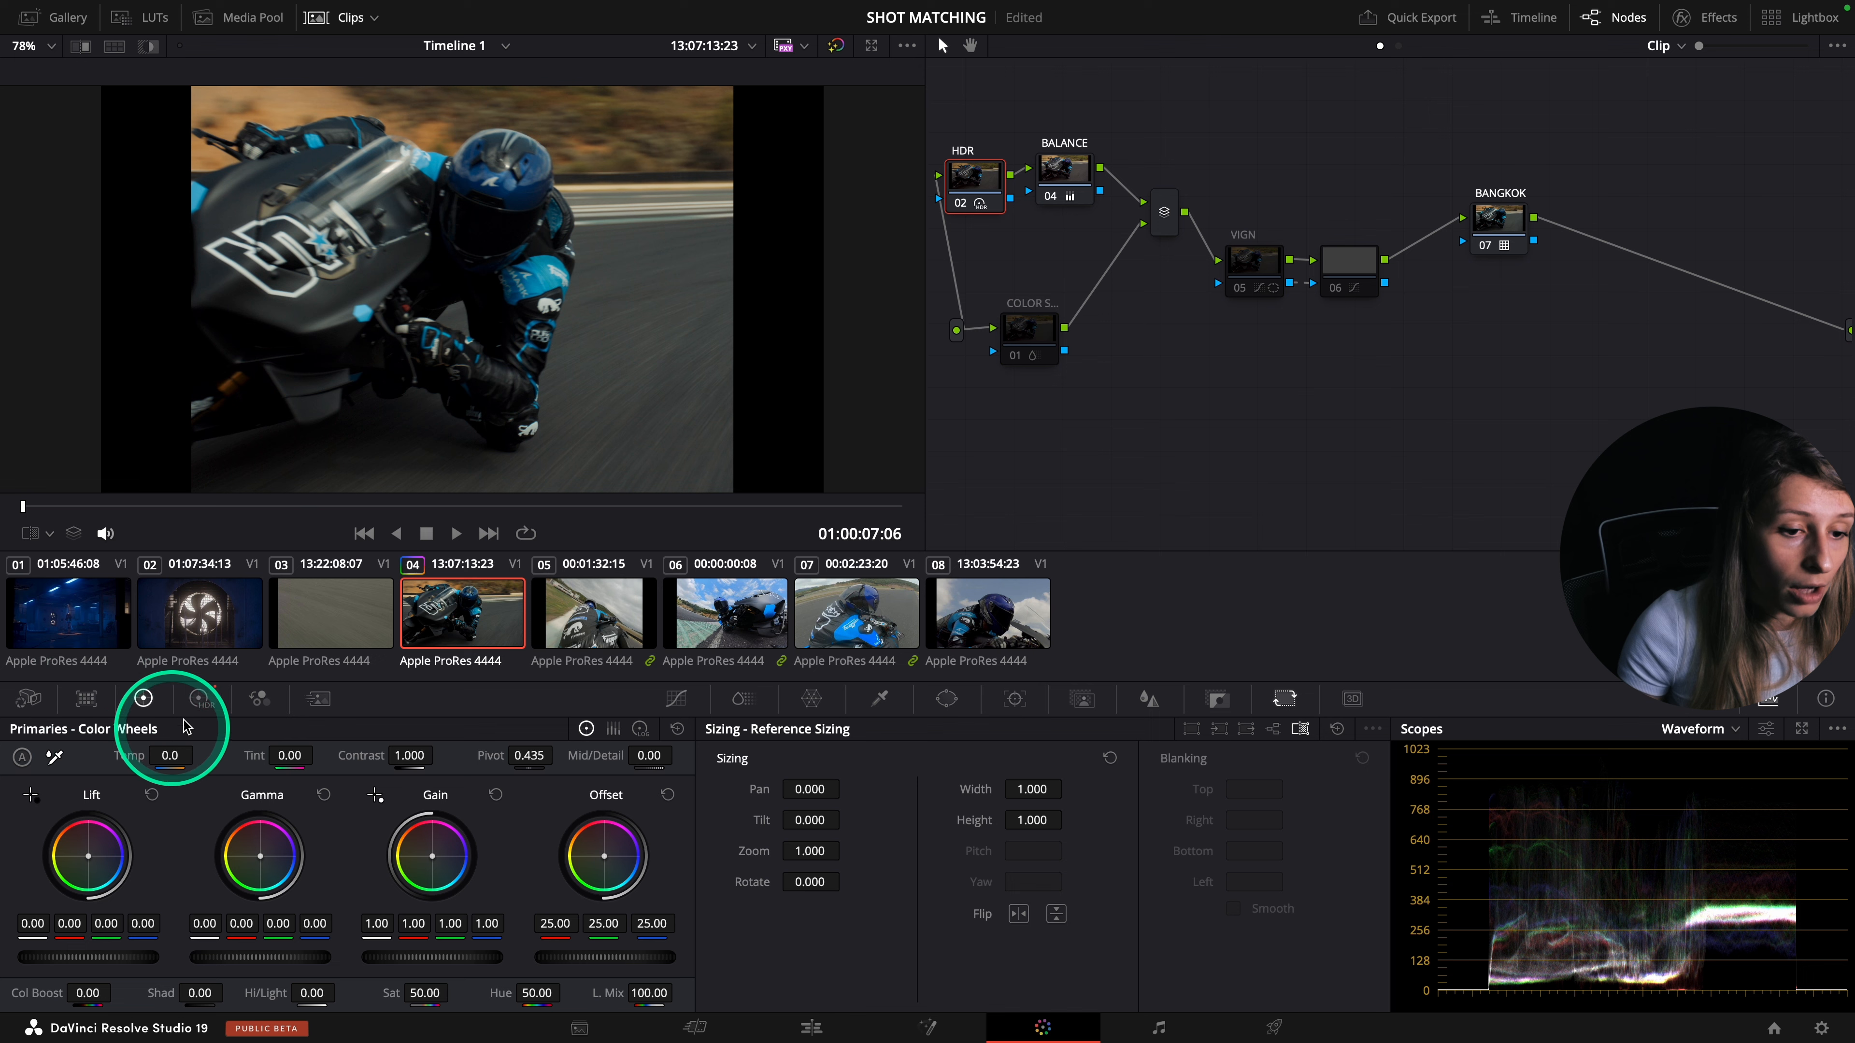
click(200, 700)
click(677, 729)
mouse_move(706, 929)
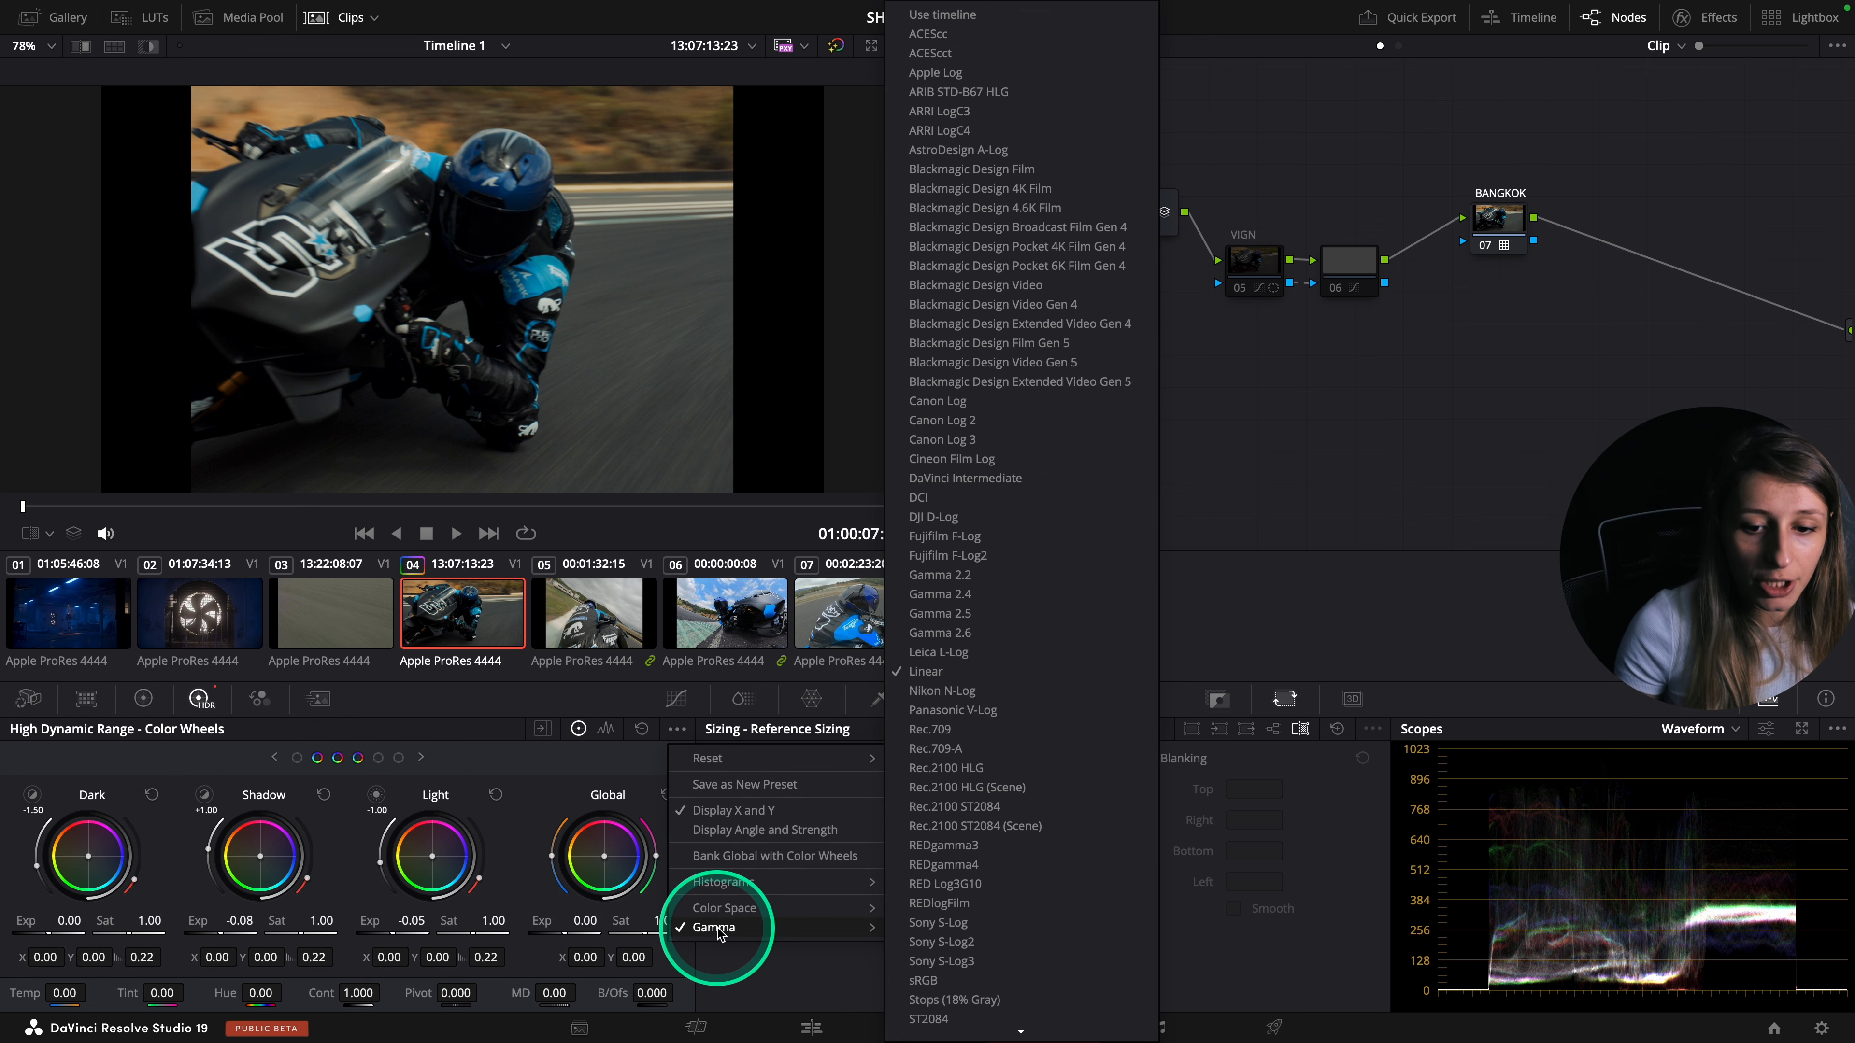
click(940, 673)
- Show the ColorSlice settings of the color slice node, enable that node and view the image full screen
click(1028, 331)
click(743, 698)
click(1296, 428)
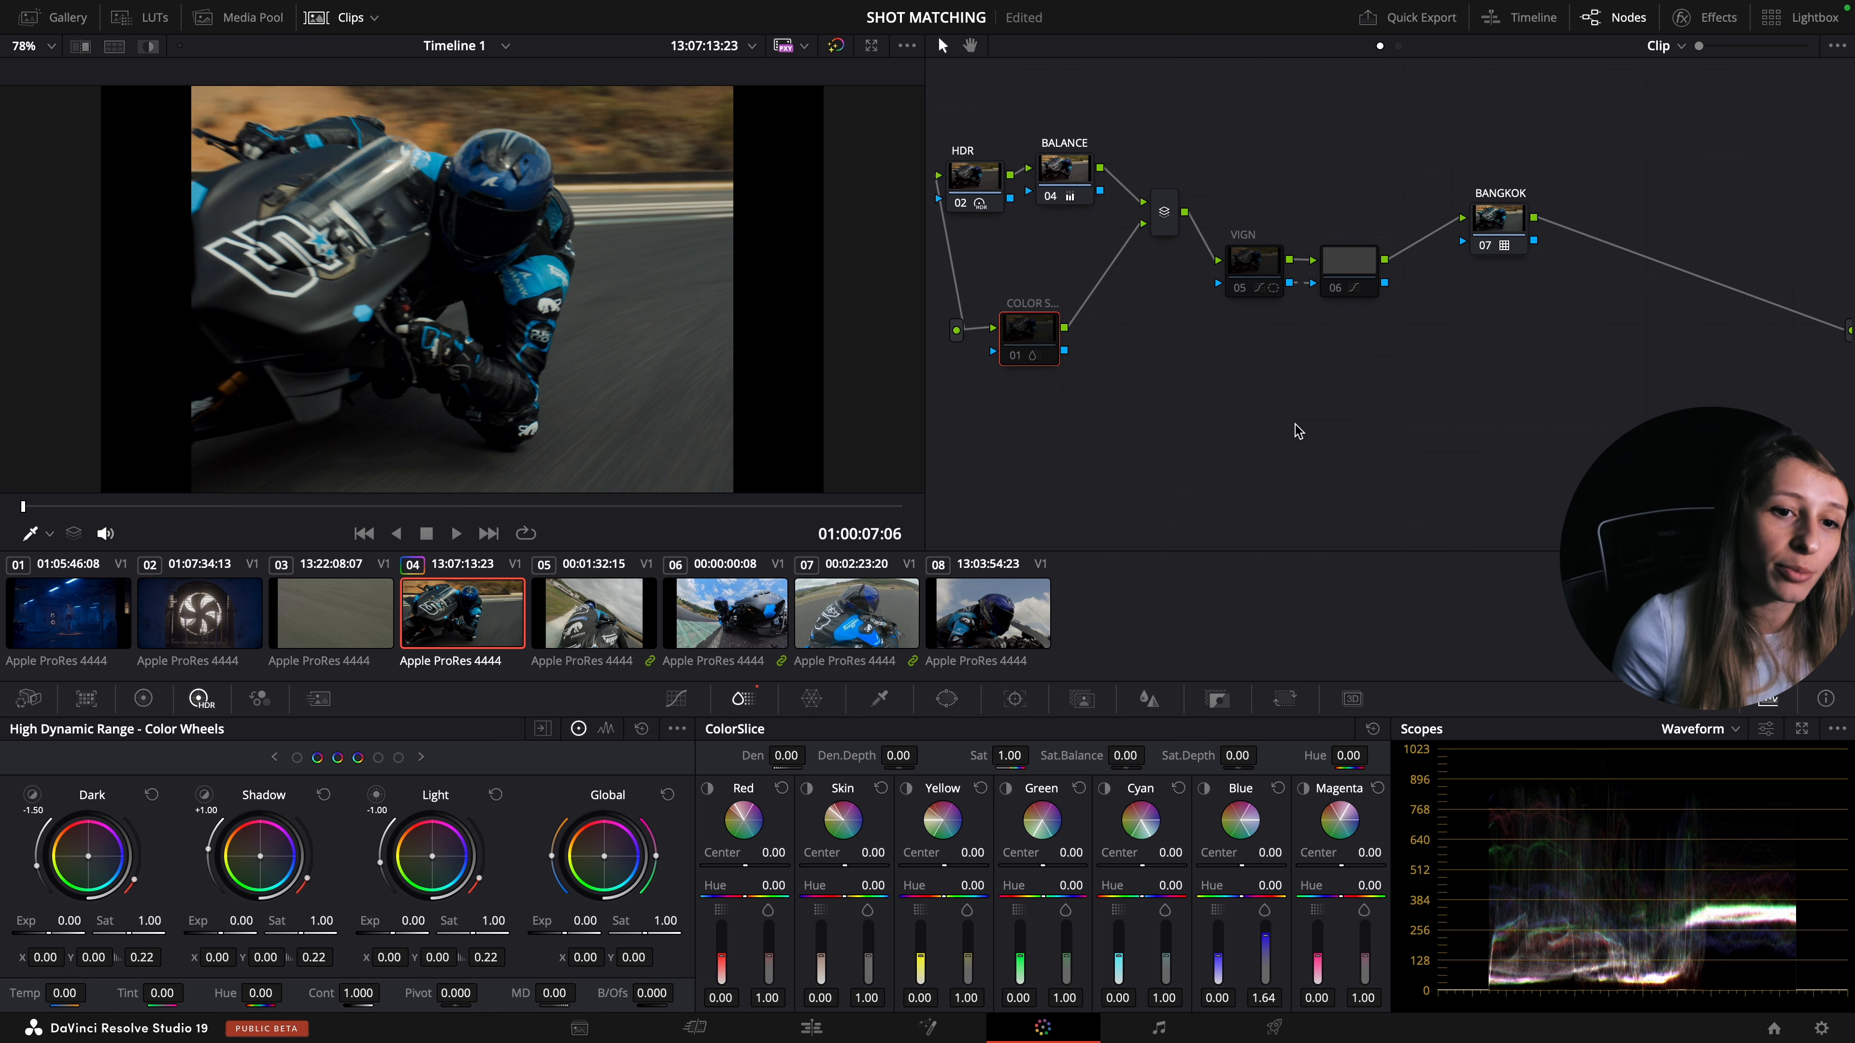
key(super+f)
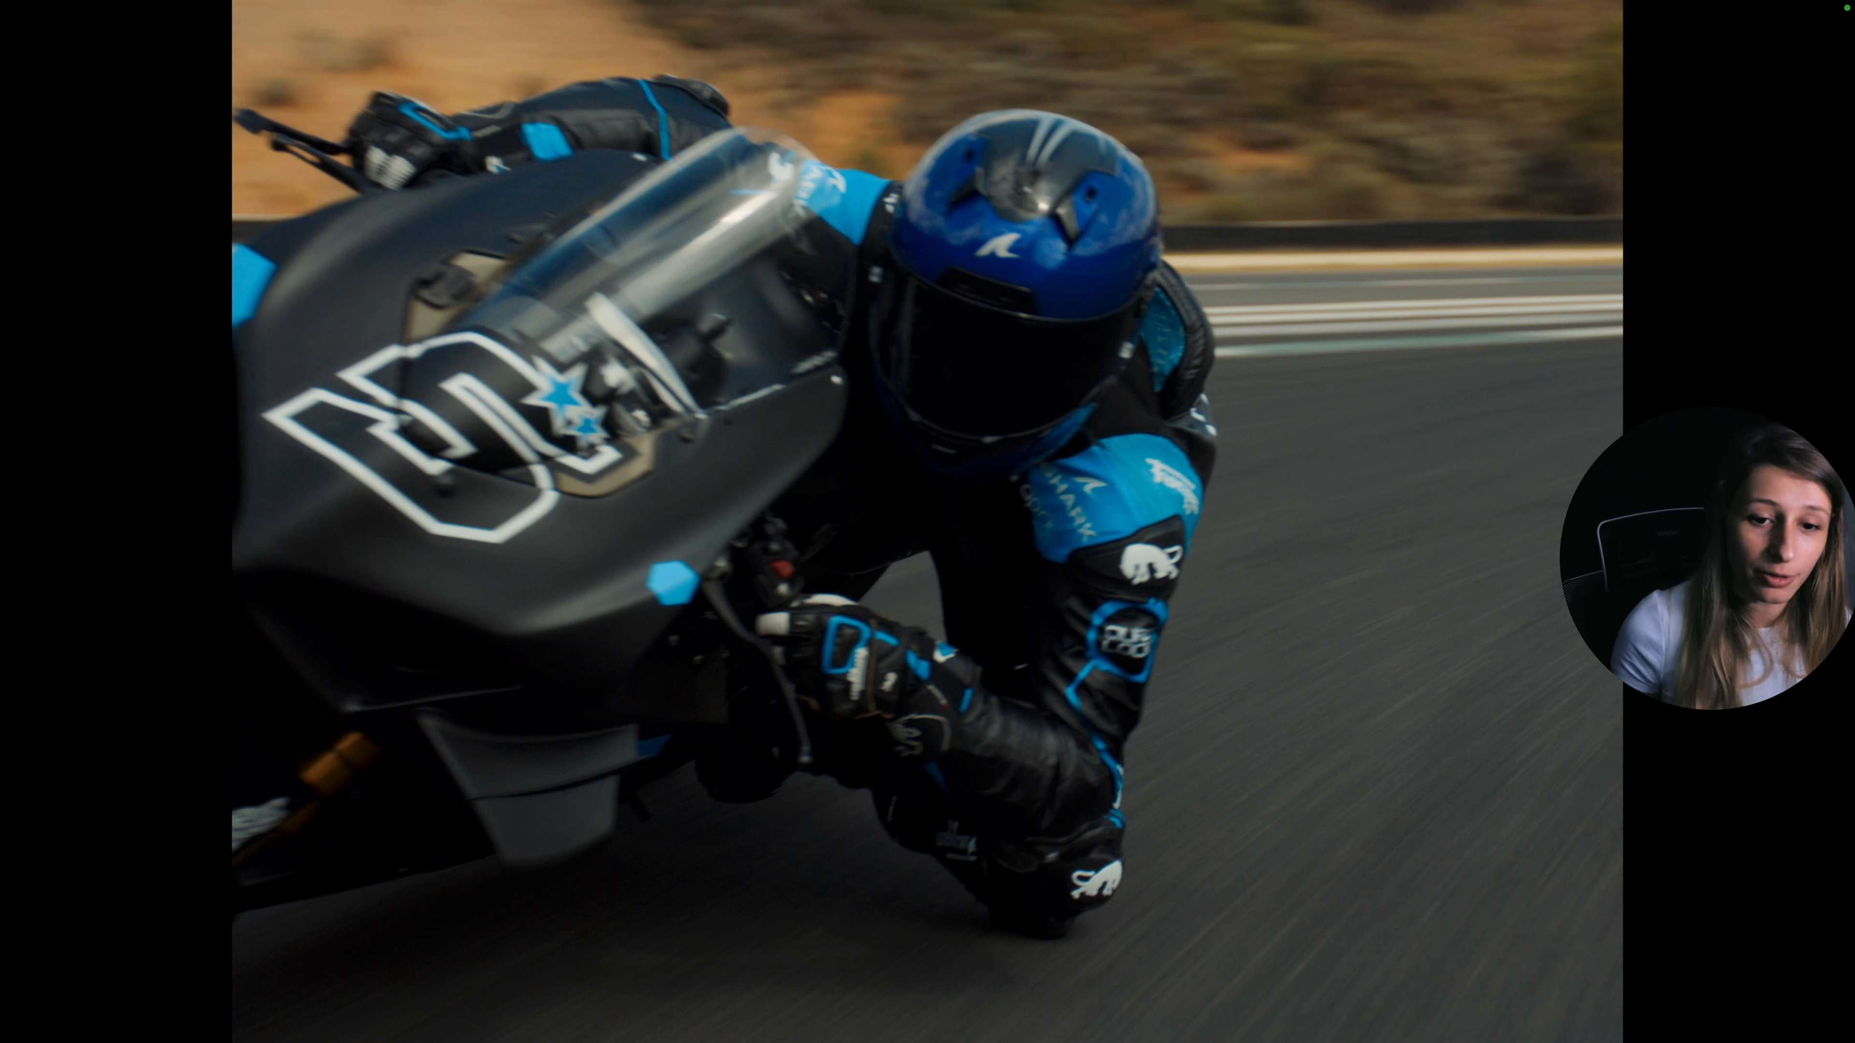
key(super+f)
- Enable the VIGN node and the curves node that follows it in clip 04's grade
click(1294, 425)
click(1254, 256)
click(1348, 263)
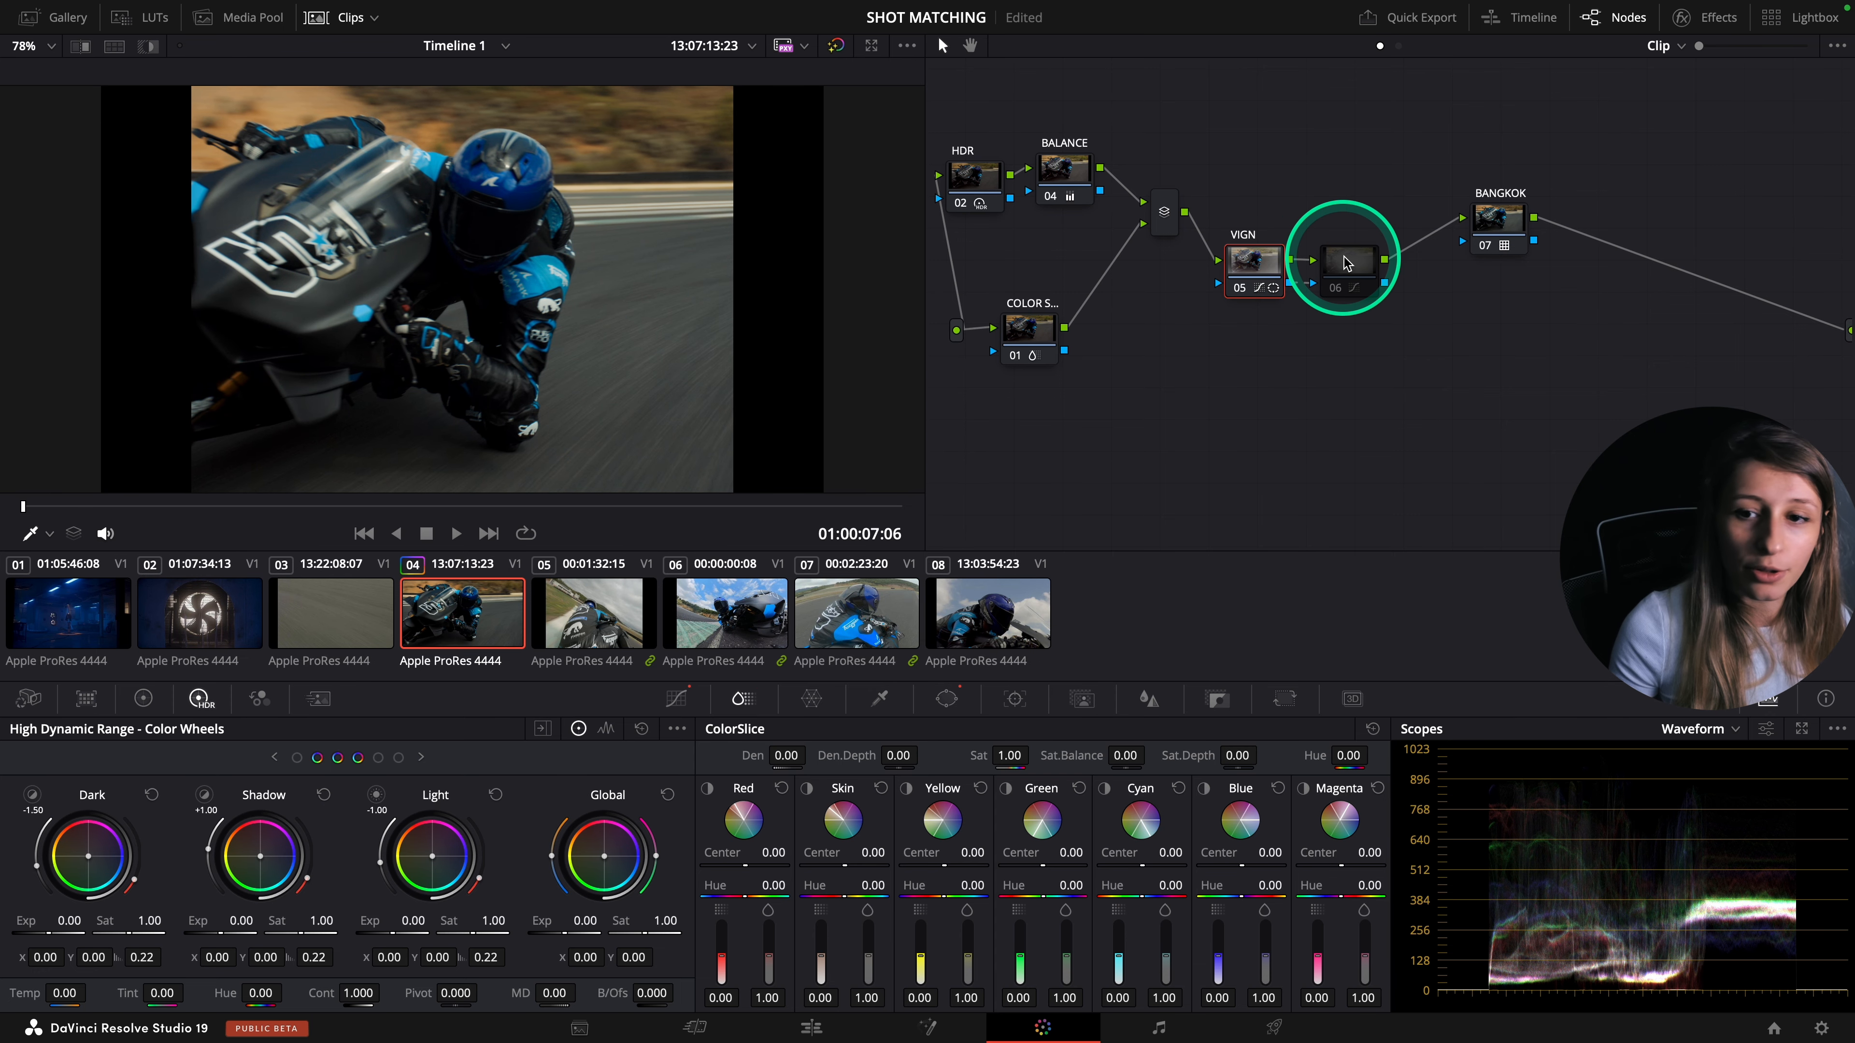
click(1230, 206)
click(1280, 337)
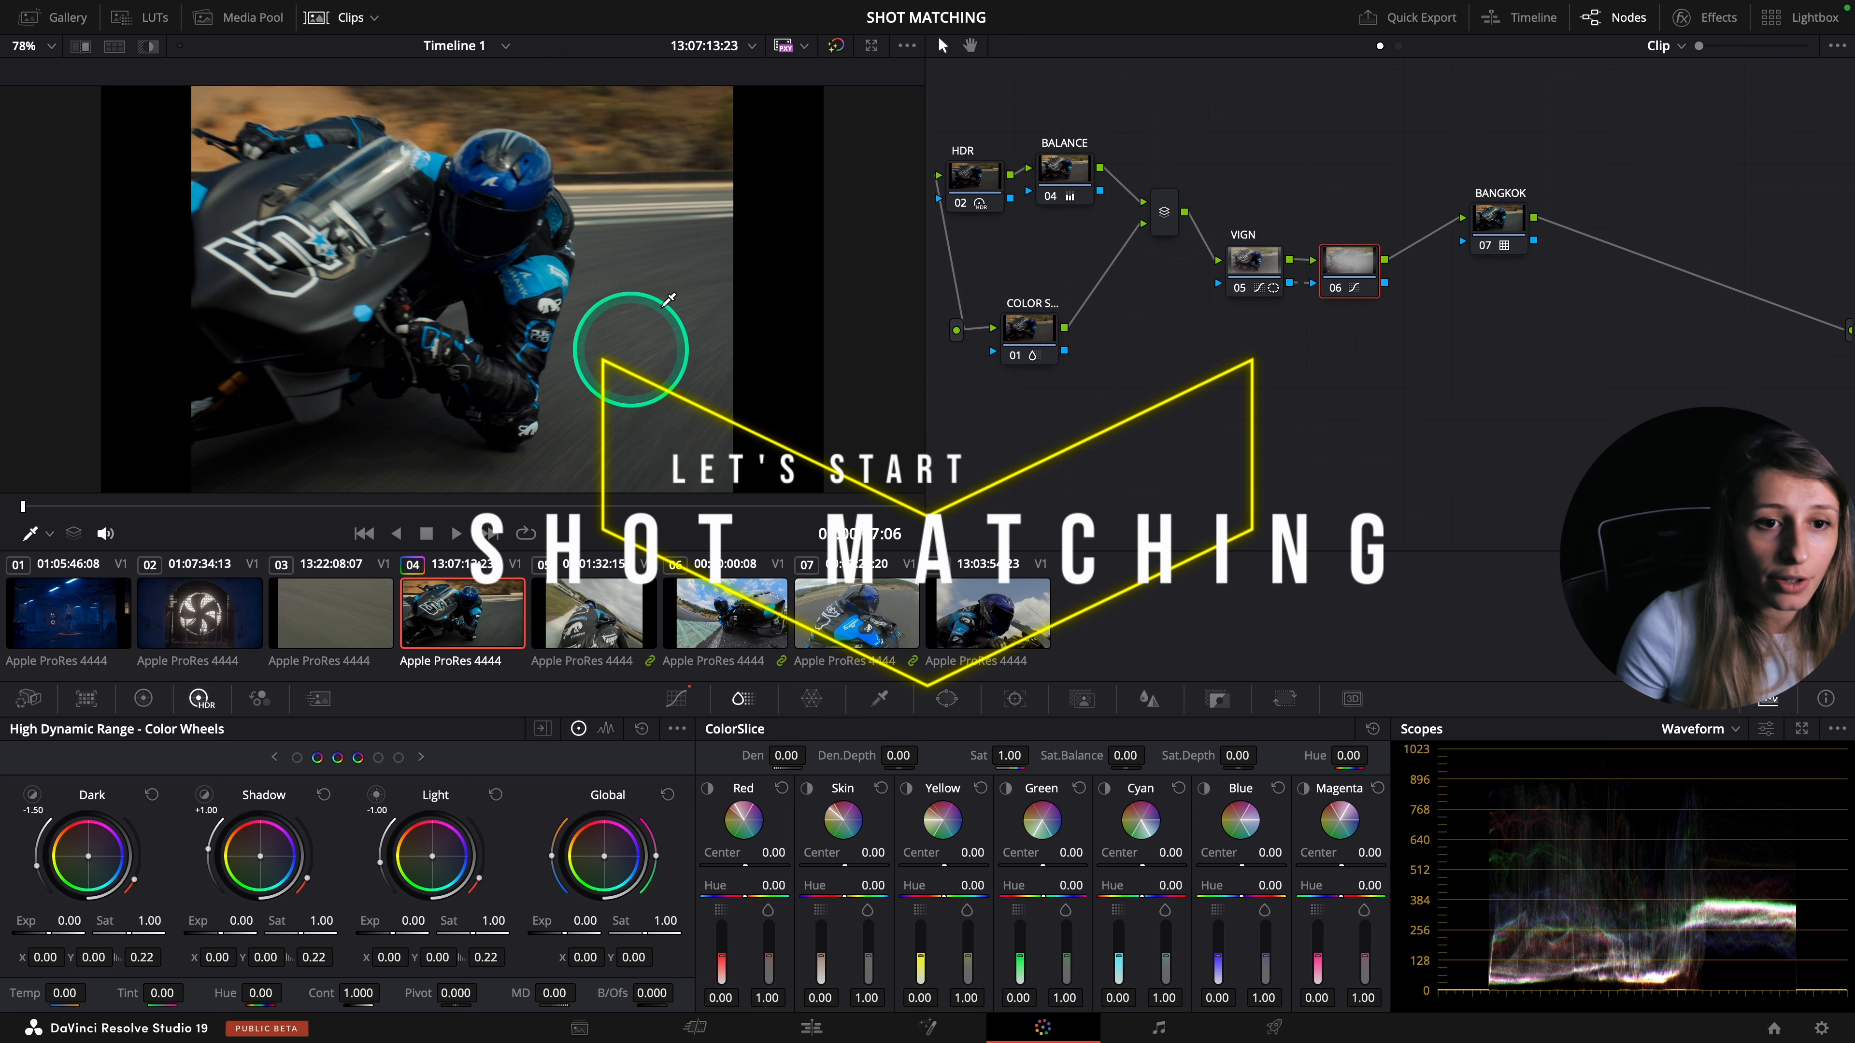
- Compare the ungraded clips 08 and 03 with the graded reference clip 04
click(964, 614)
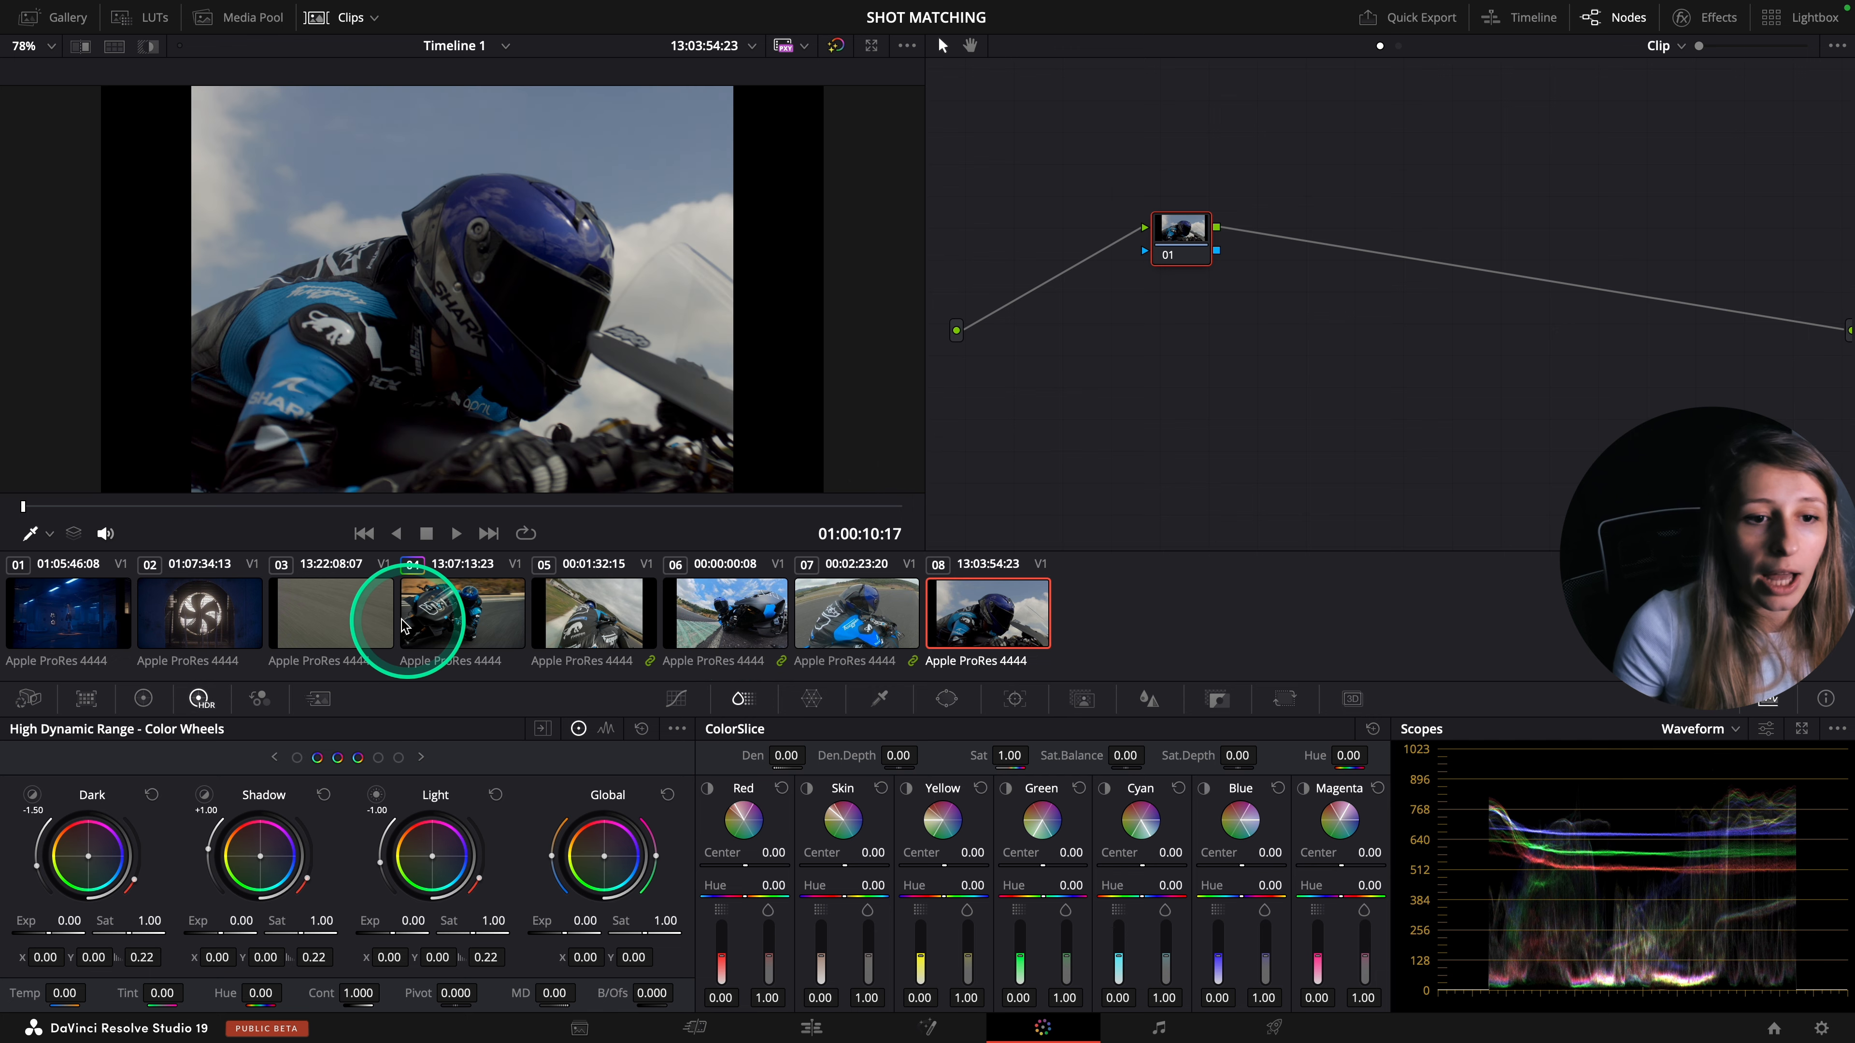
click(401, 622)
drag(497, 506, 776, 512)
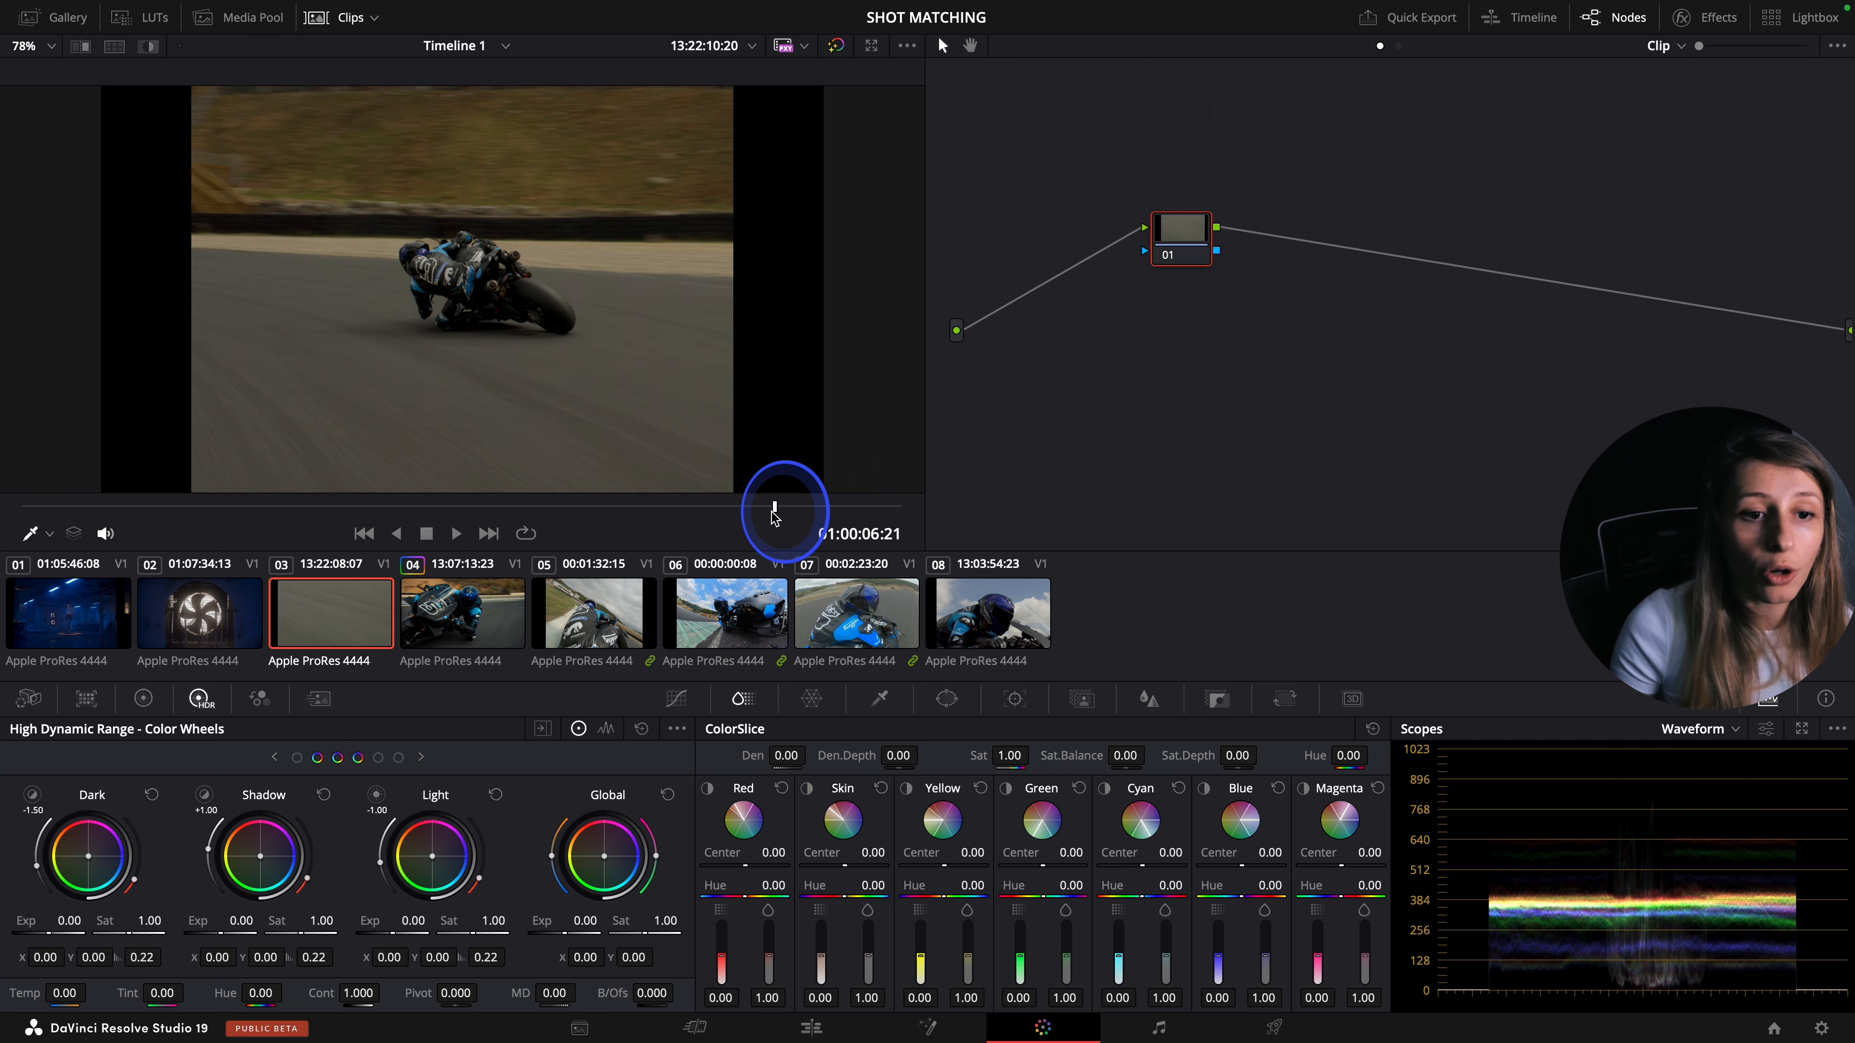
click(504, 622)
click(1005, 614)
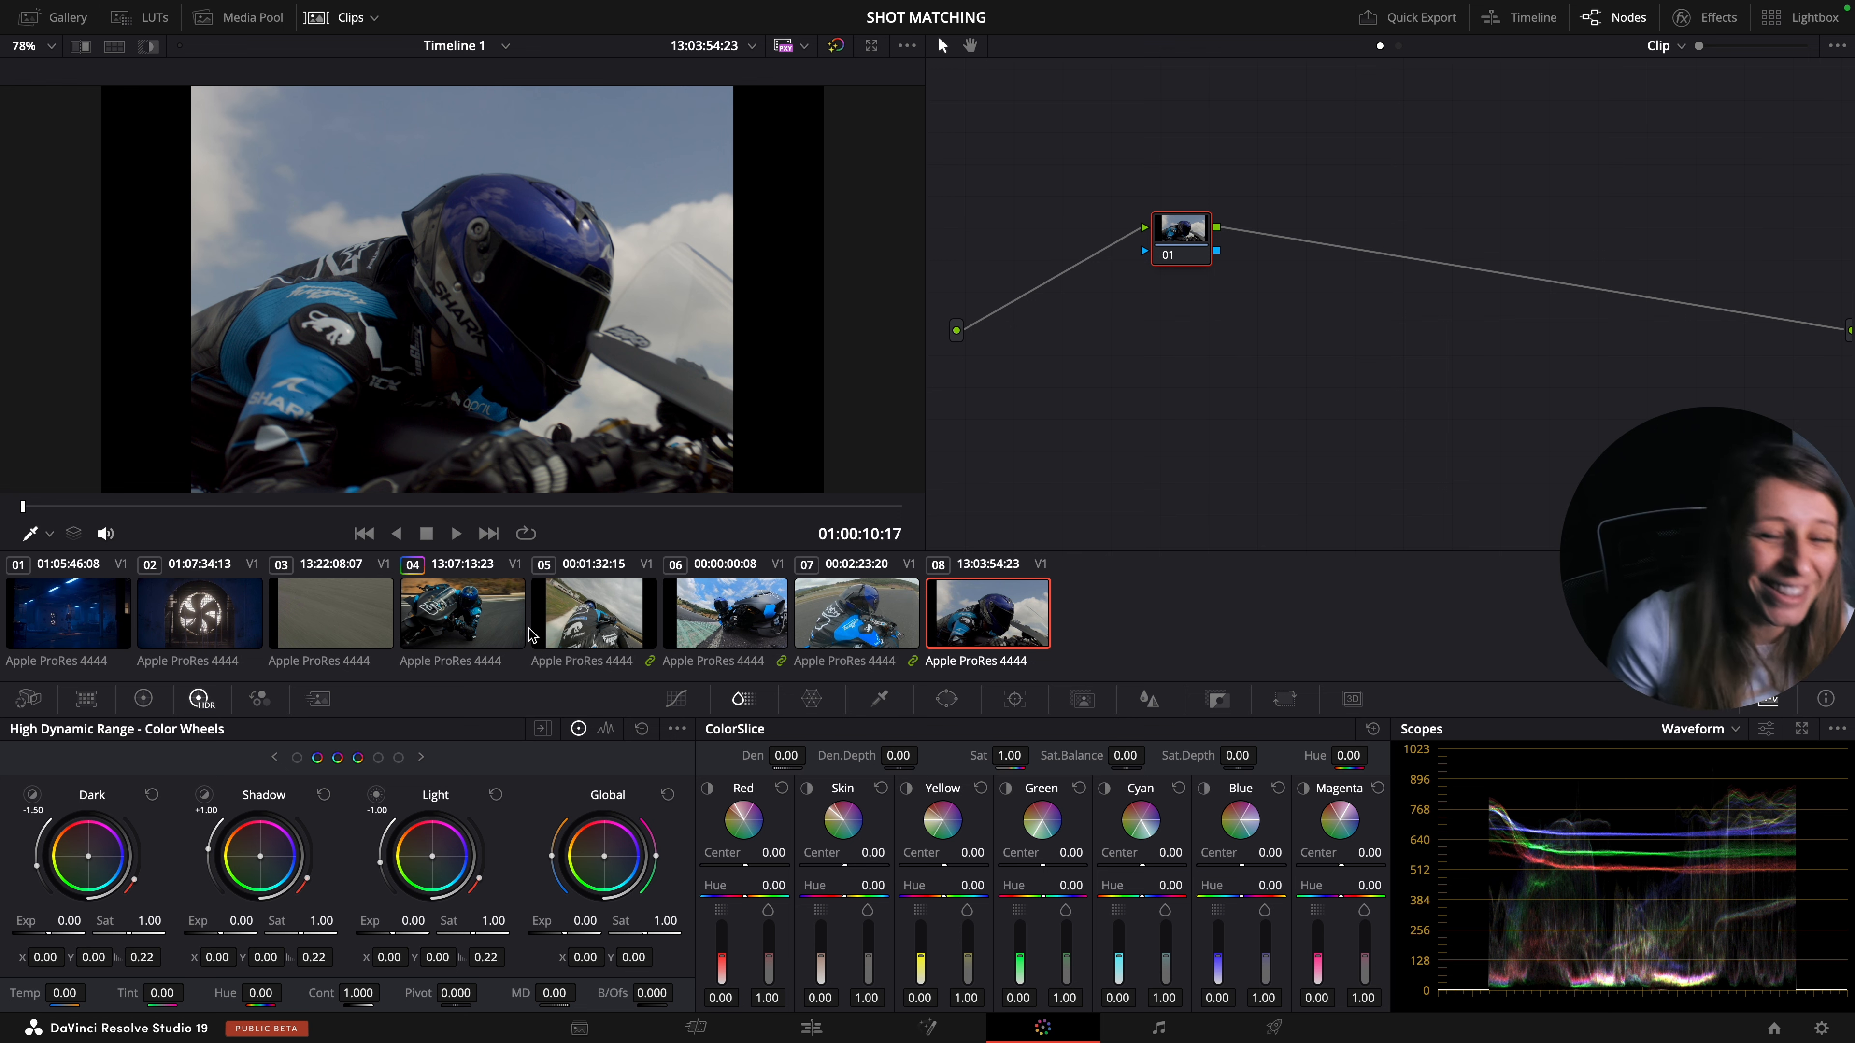
click(497, 622)
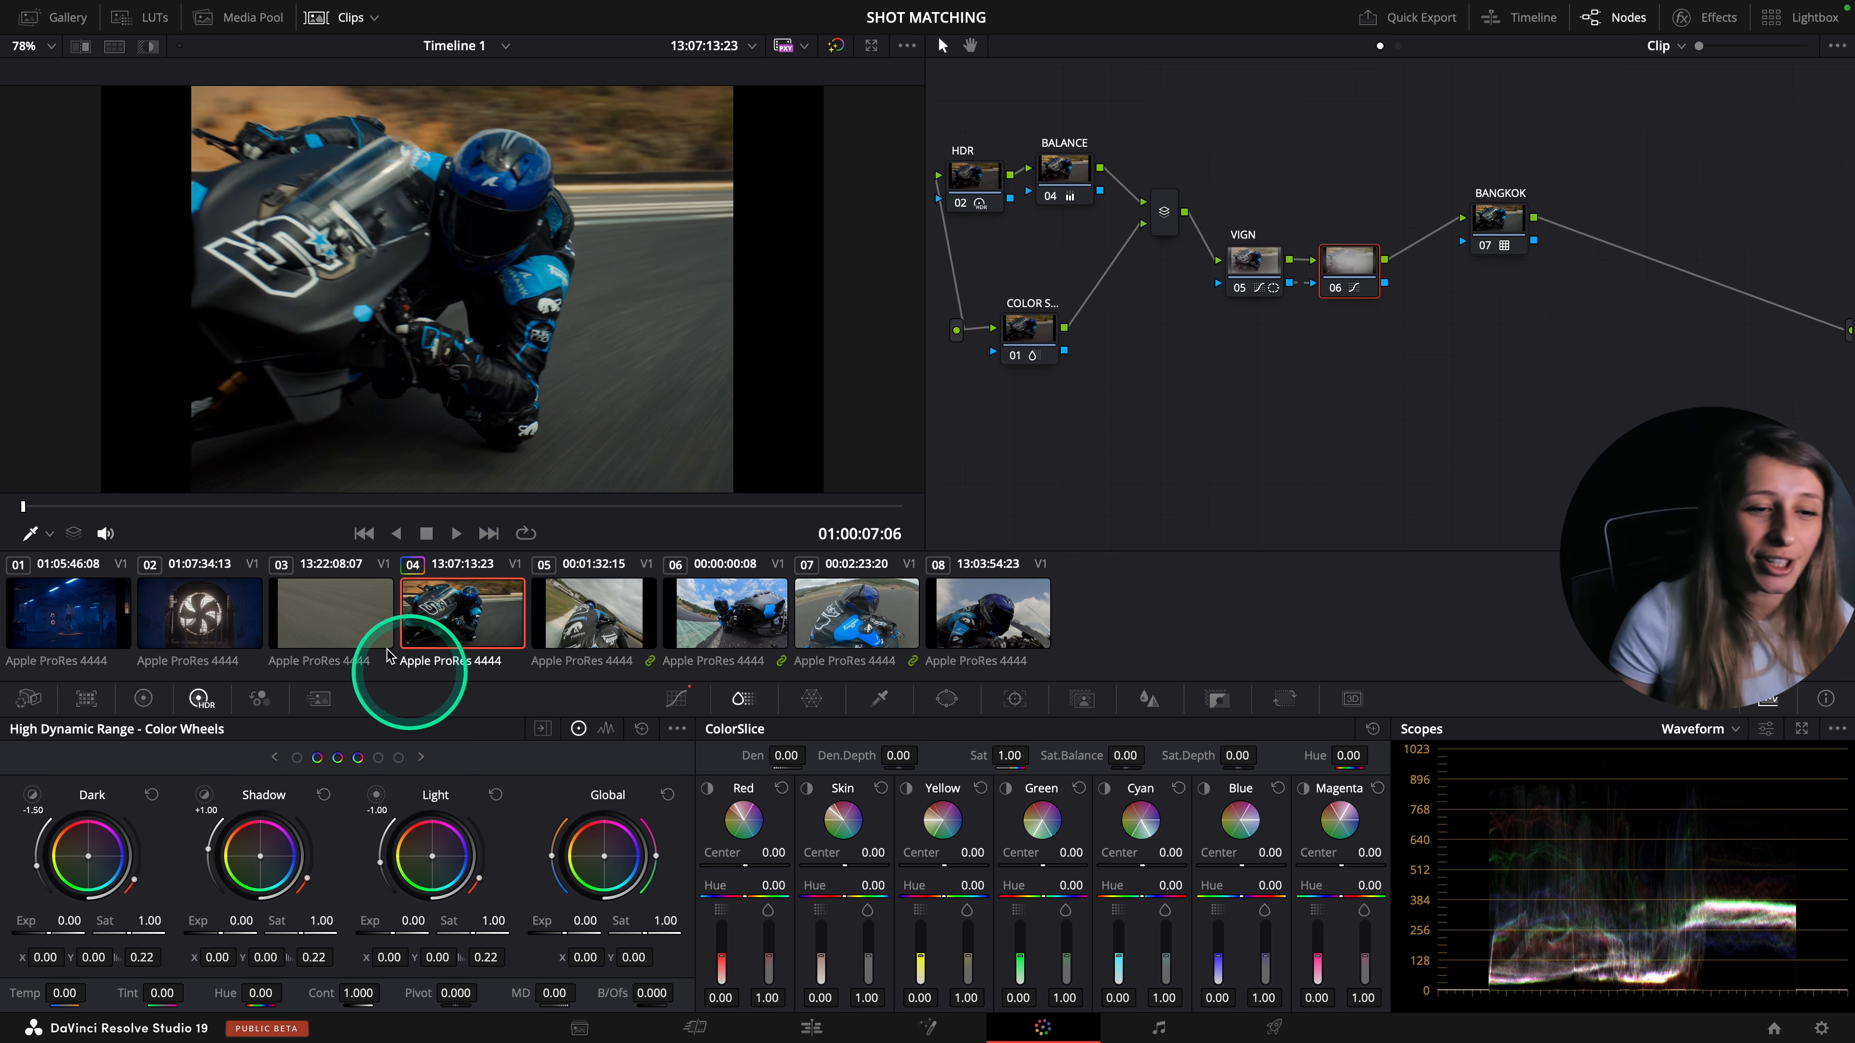
- Copy clip 04's grade onto clips 03 and 08
click(387, 623)
click(647, 507)
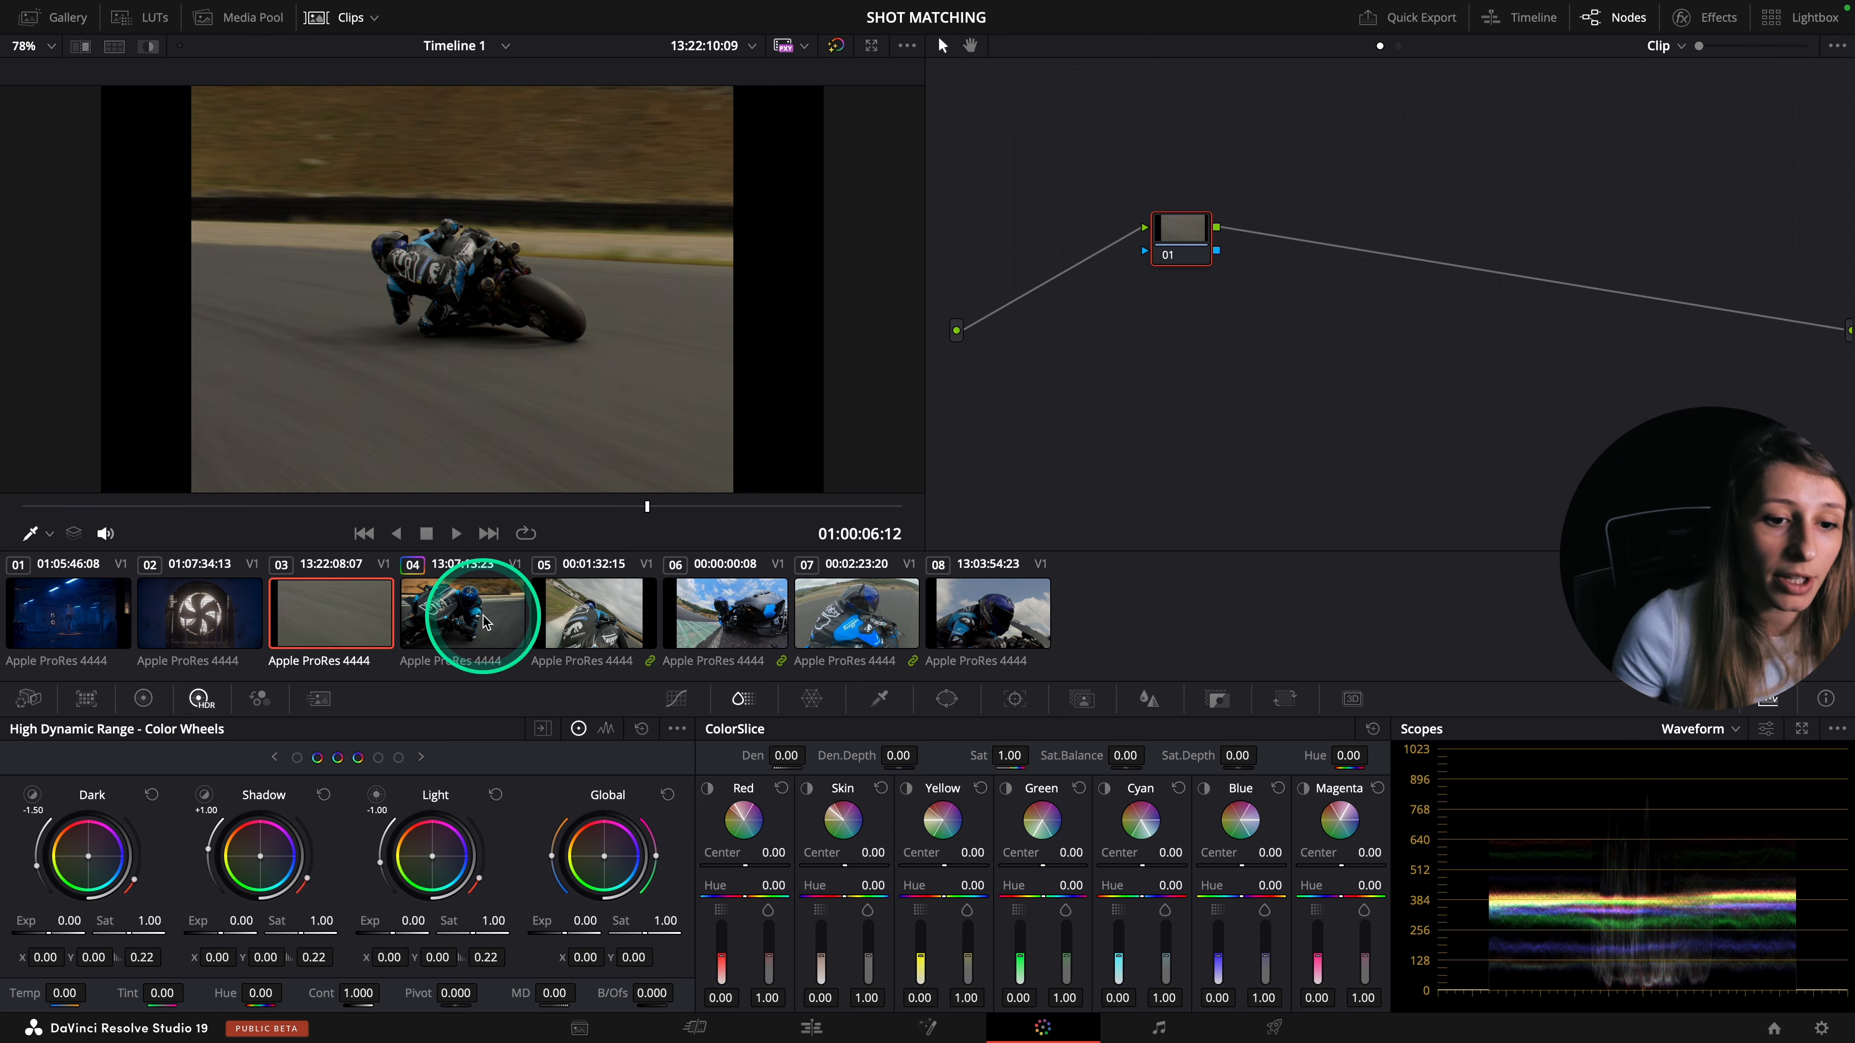
middle_click(458, 627)
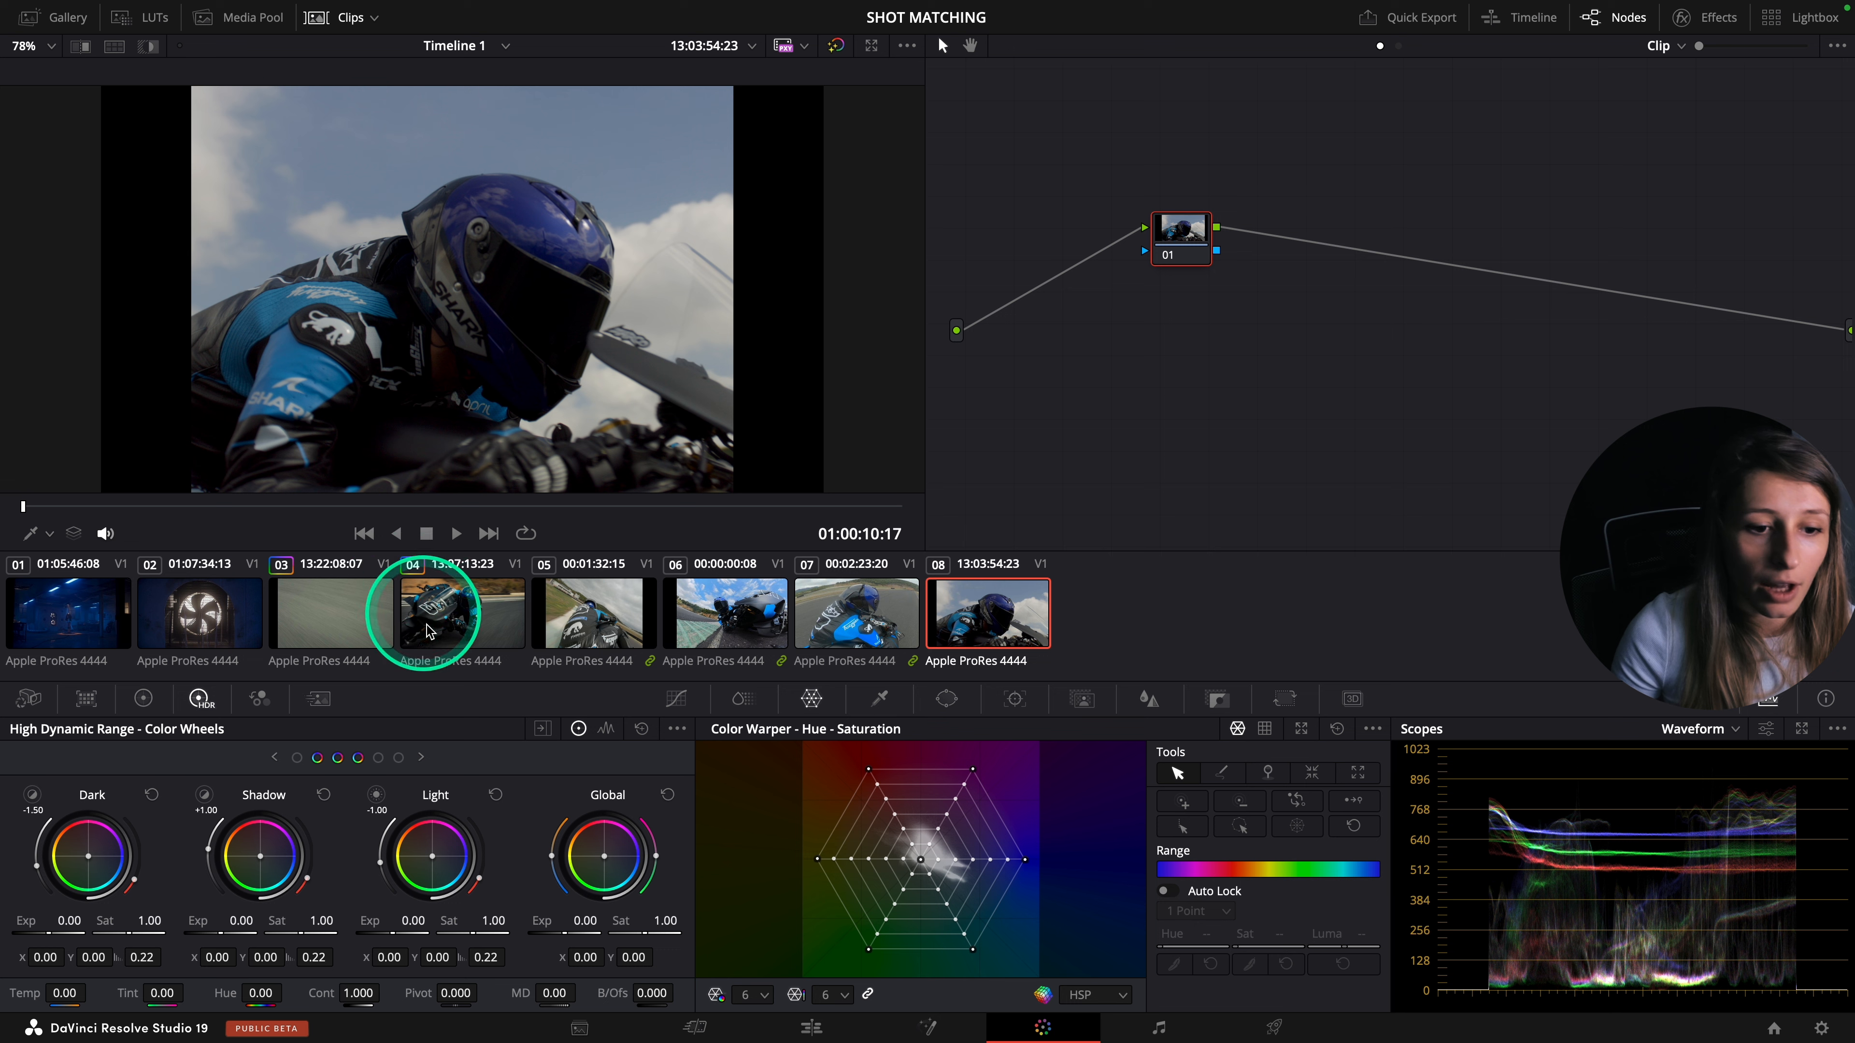
middle_click(468, 618)
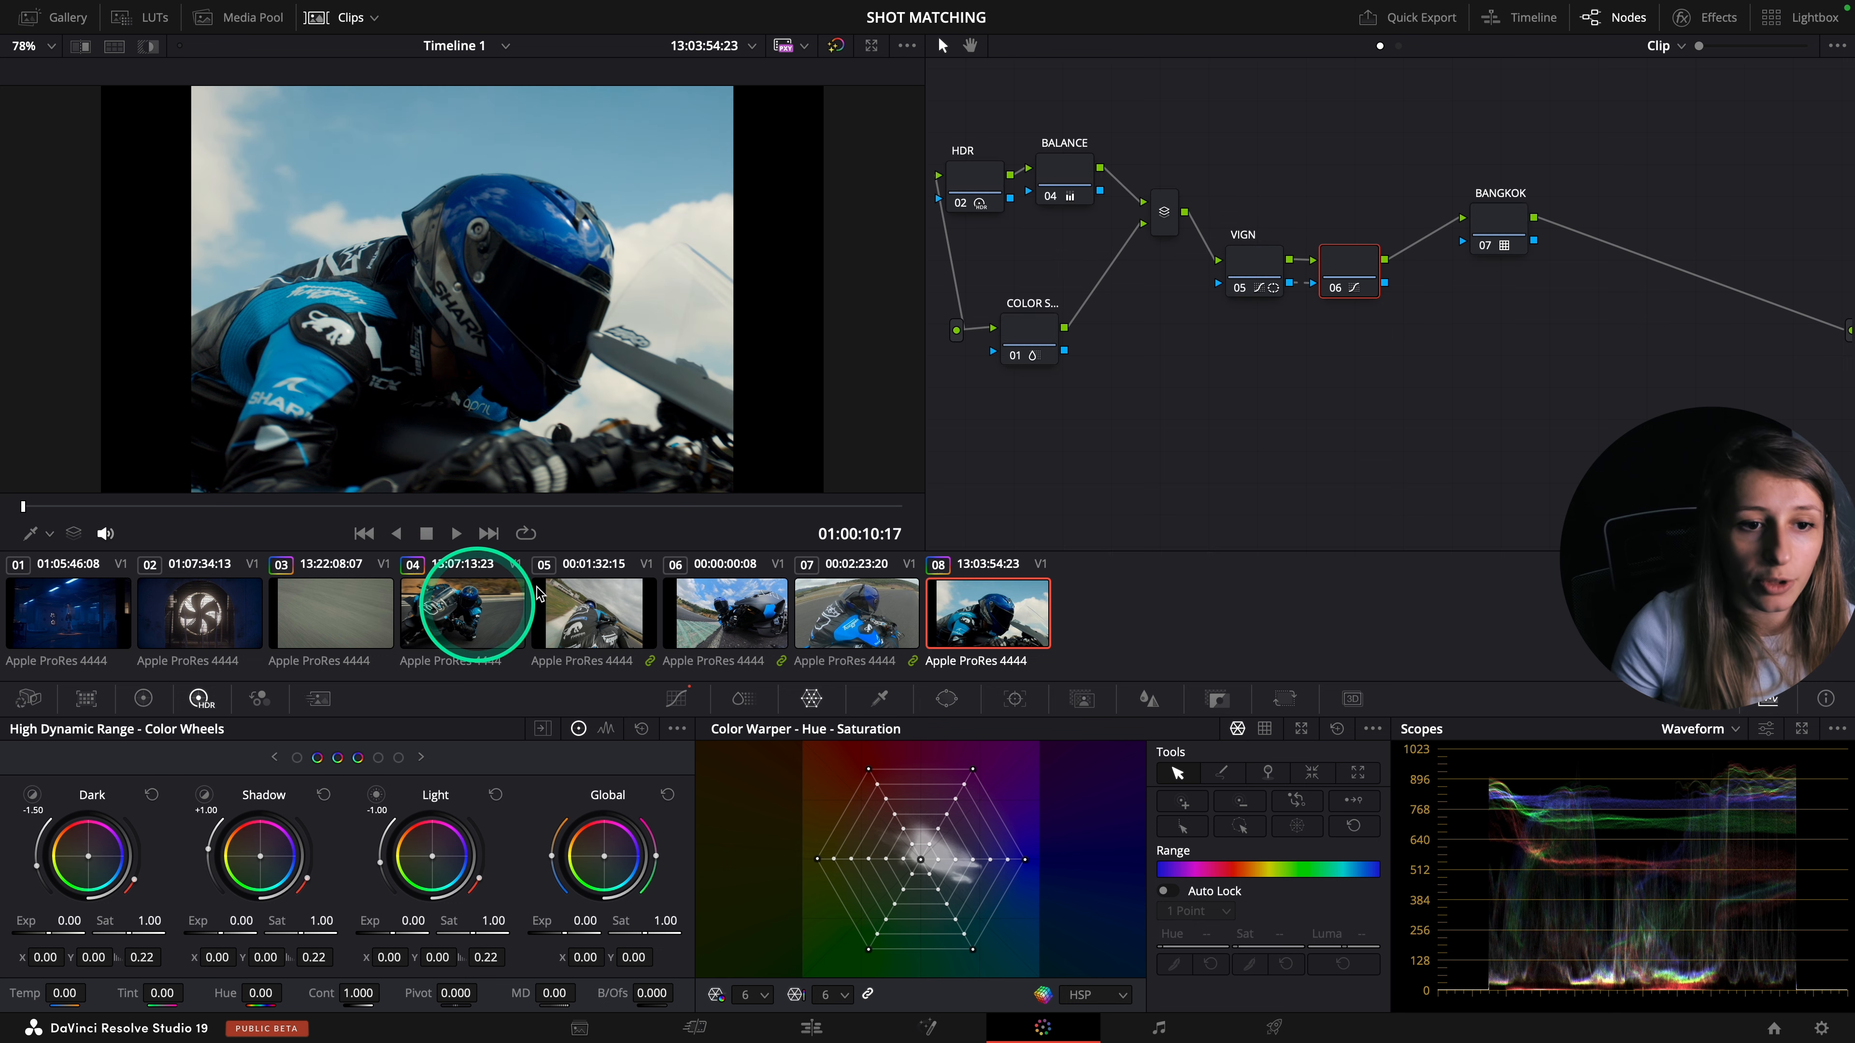
middle_click(478, 619)
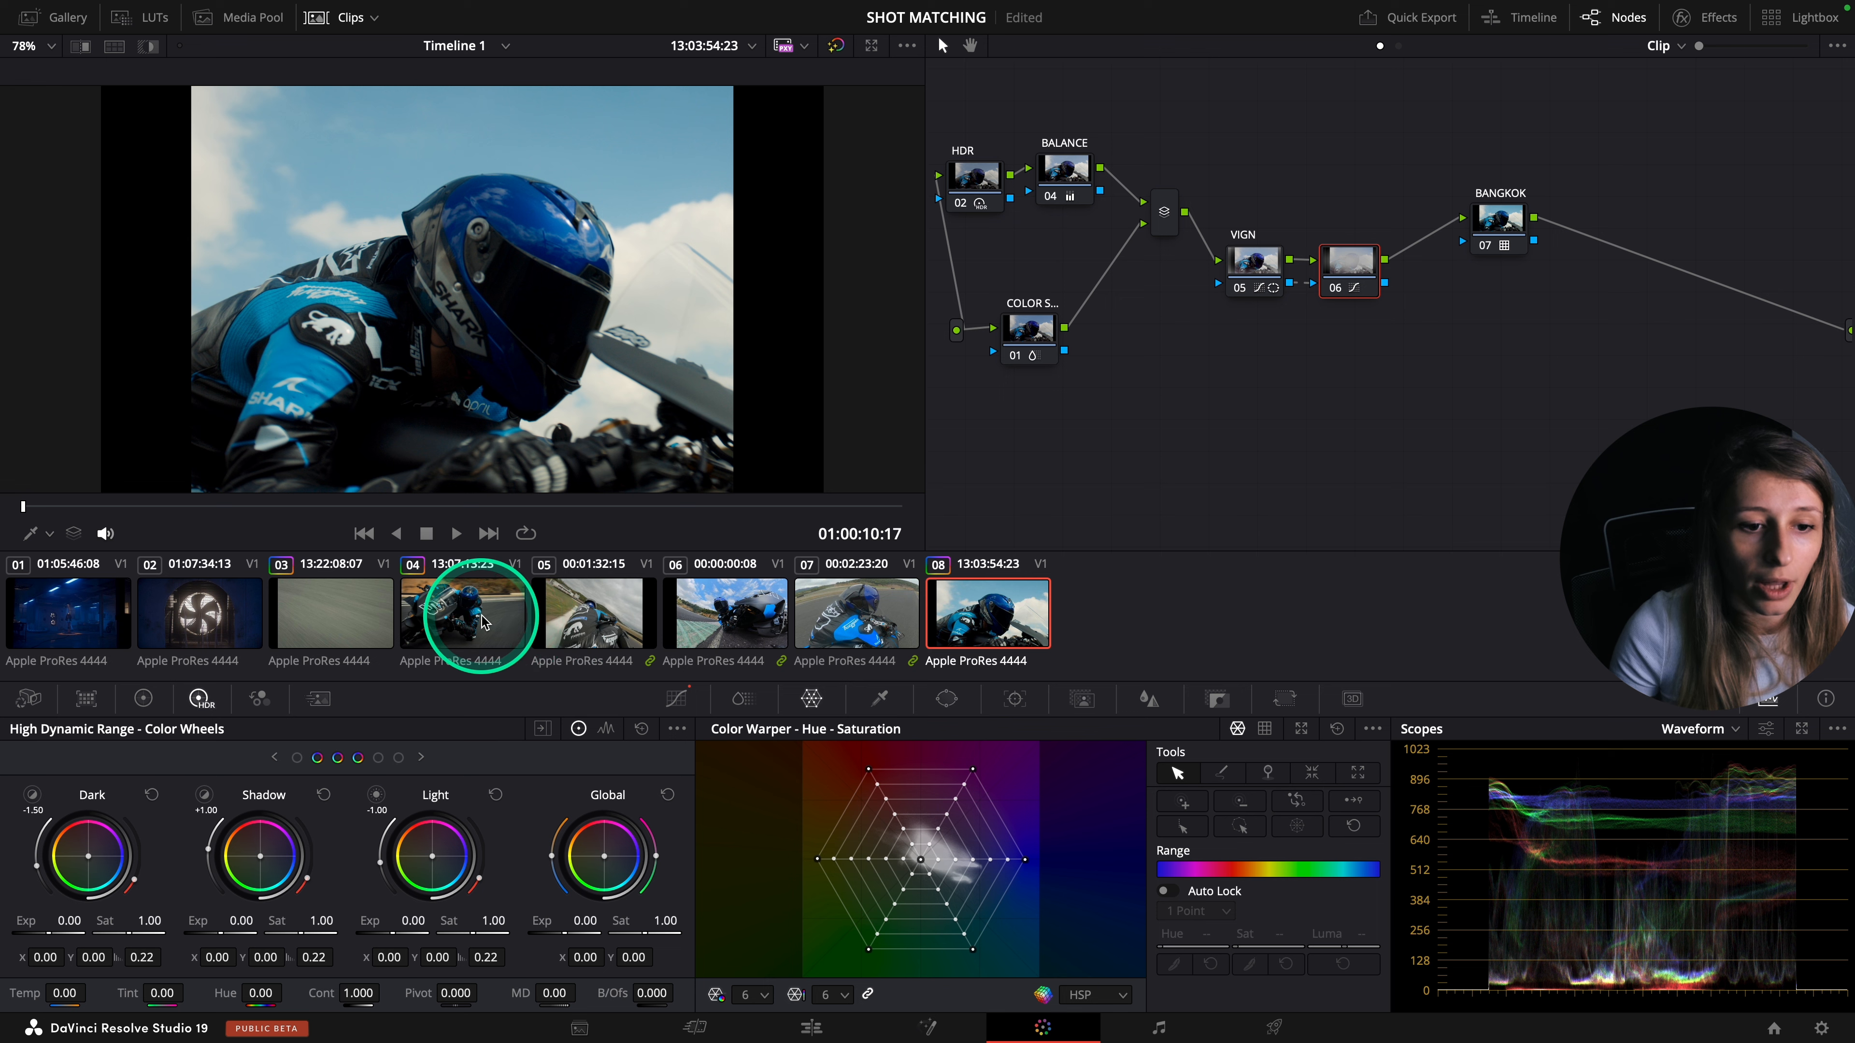
- Compare clips 04 and 08 in split screen and set the ColorSlice Blue density to 0.42 on clip 08's color slice node
ctrl+click(482, 622)
click(110, 48)
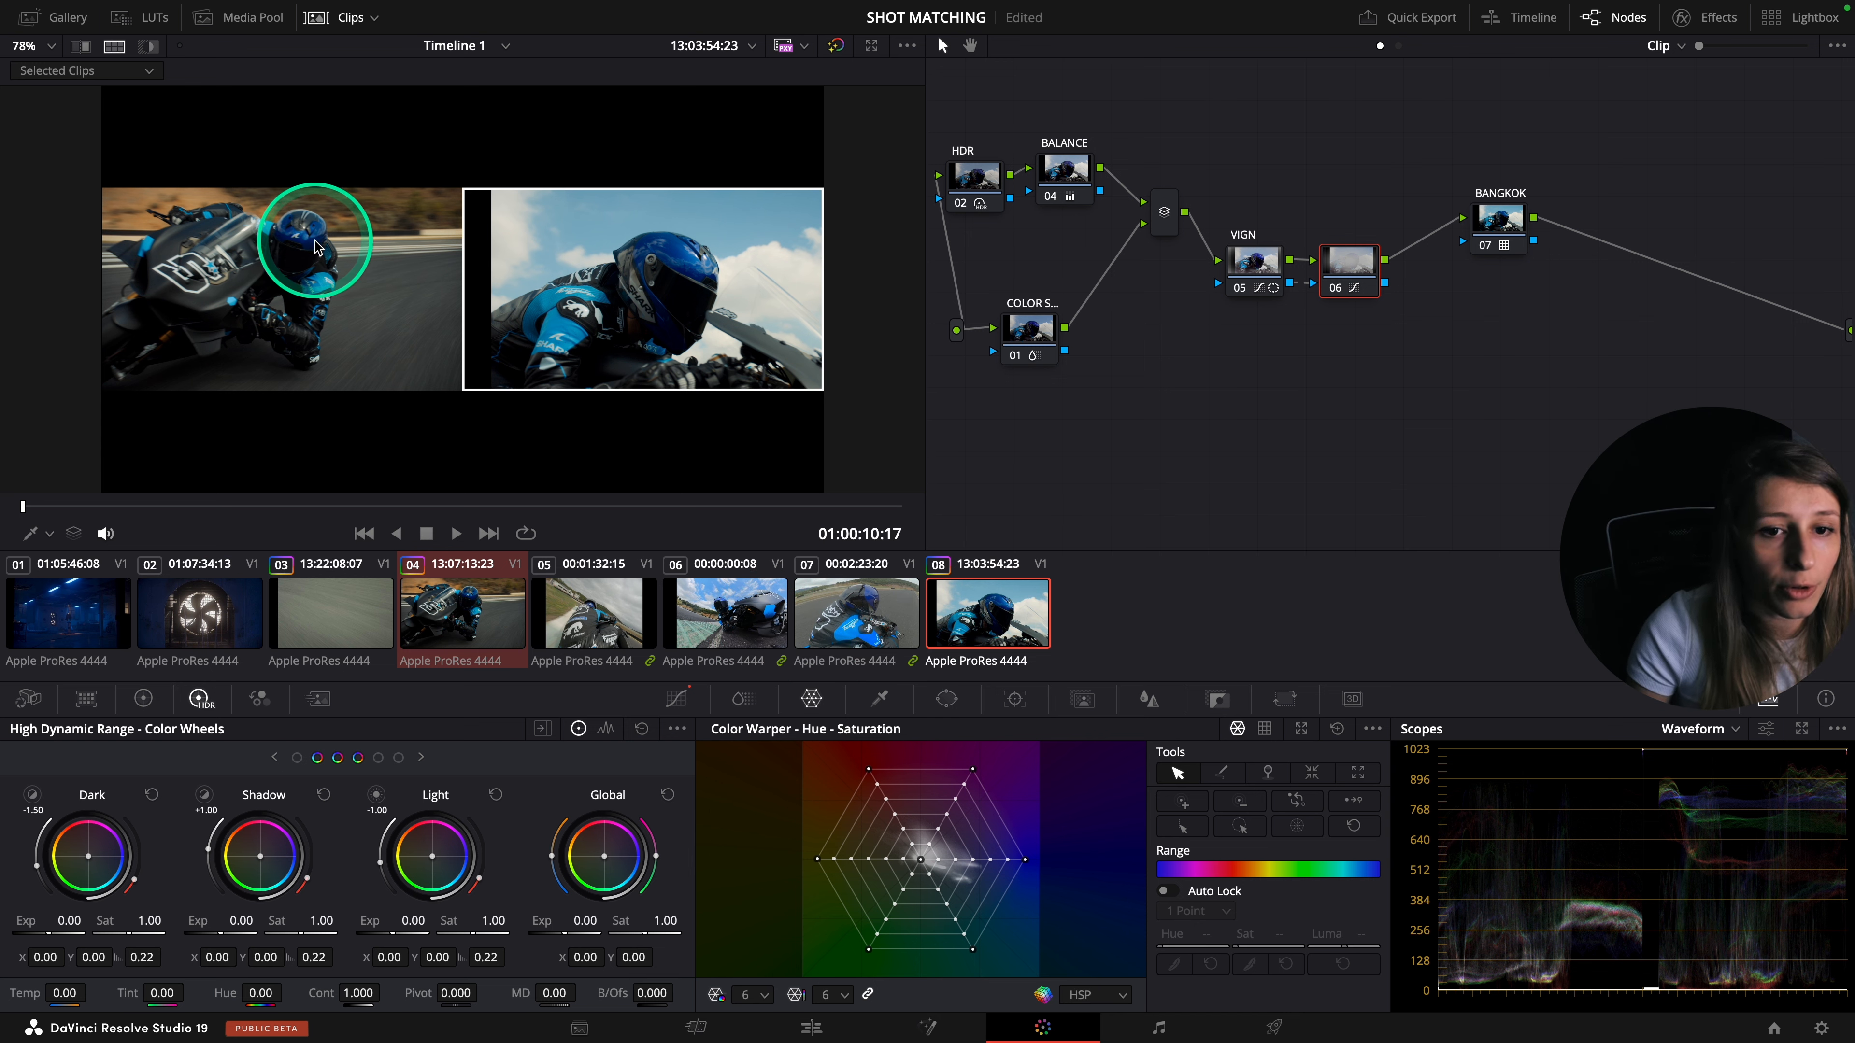
click(1017, 331)
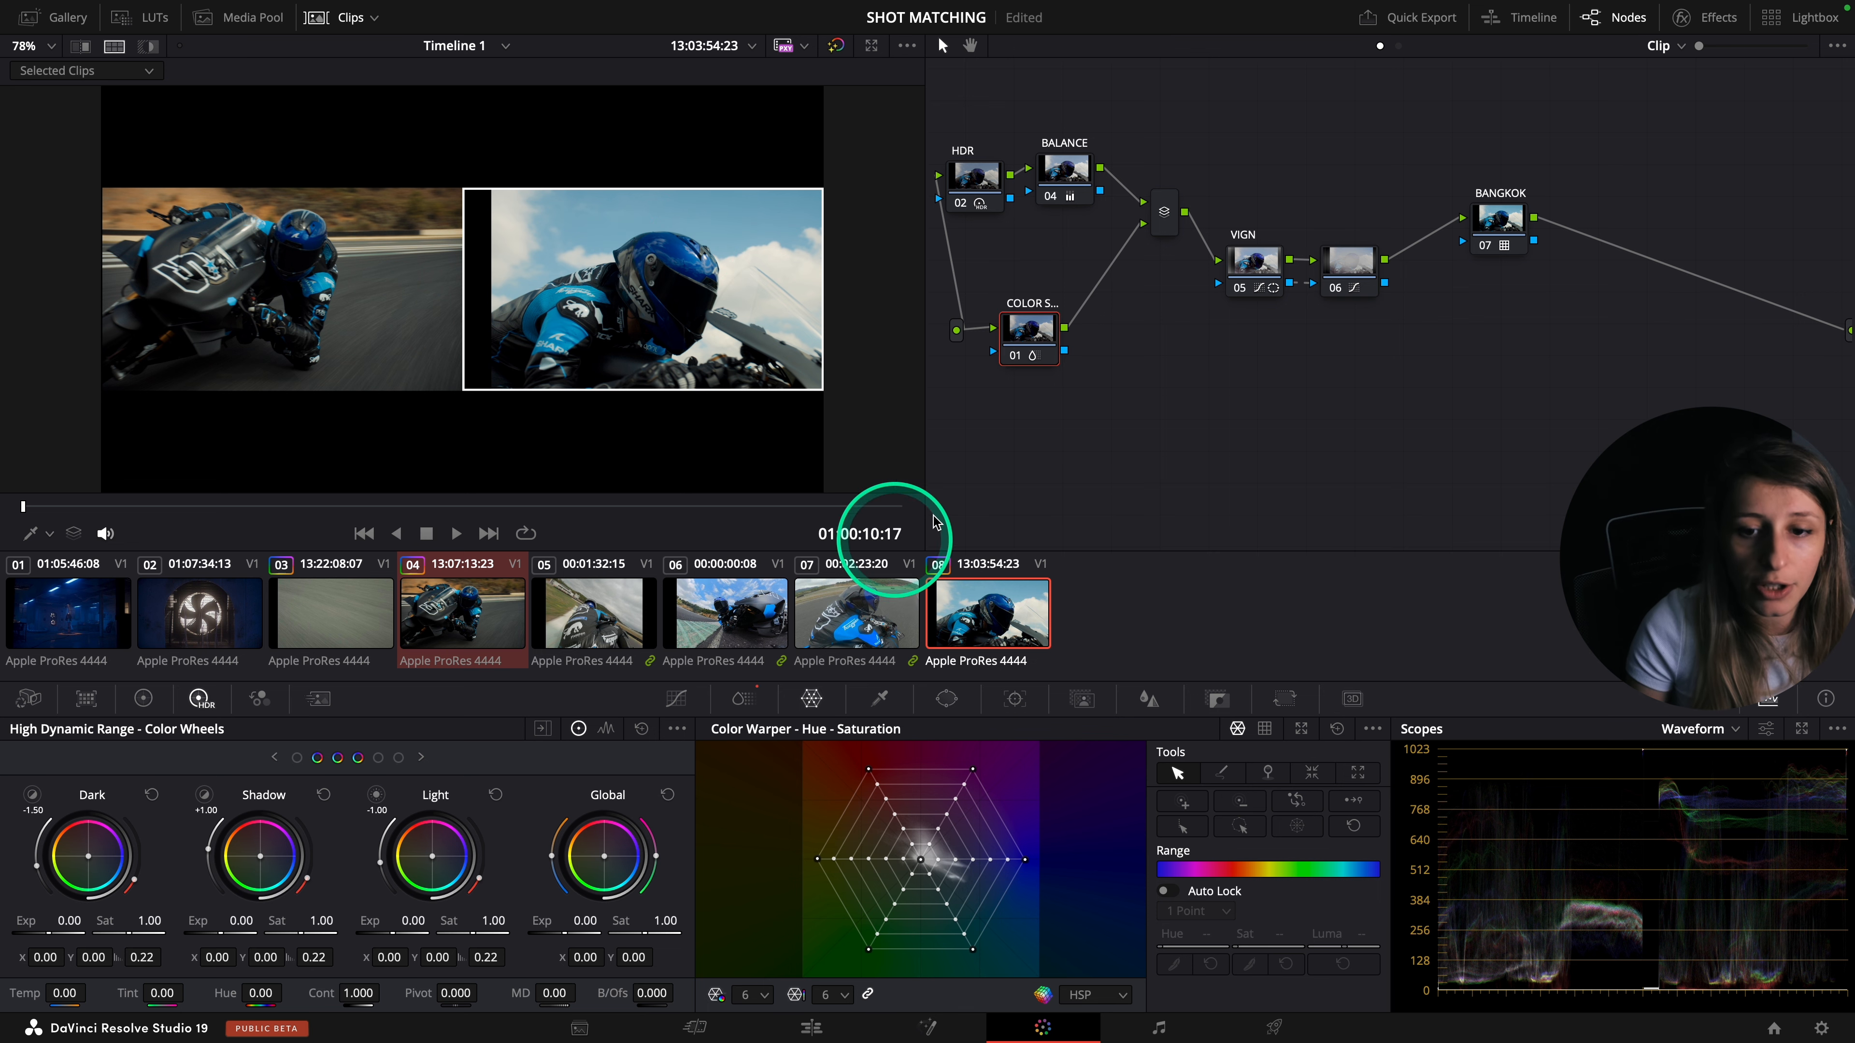
click(758, 702)
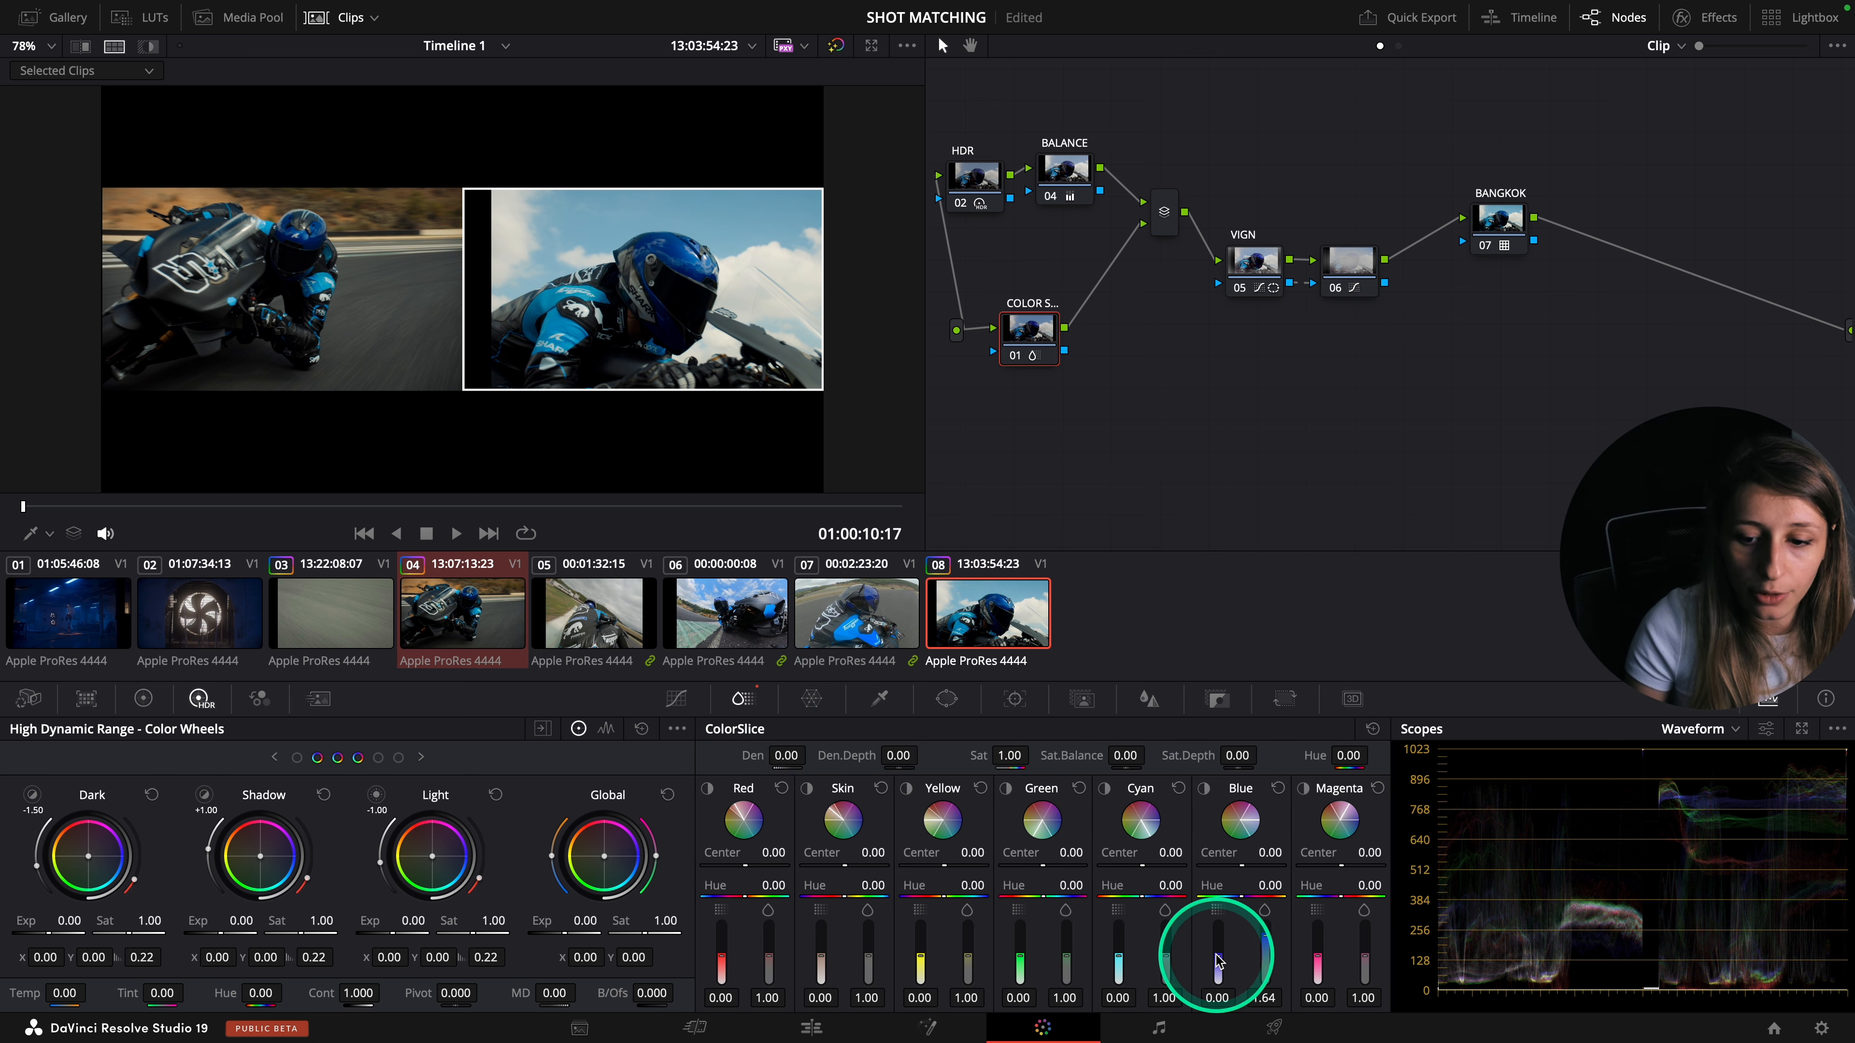
drag(1218, 964, 1217, 946)
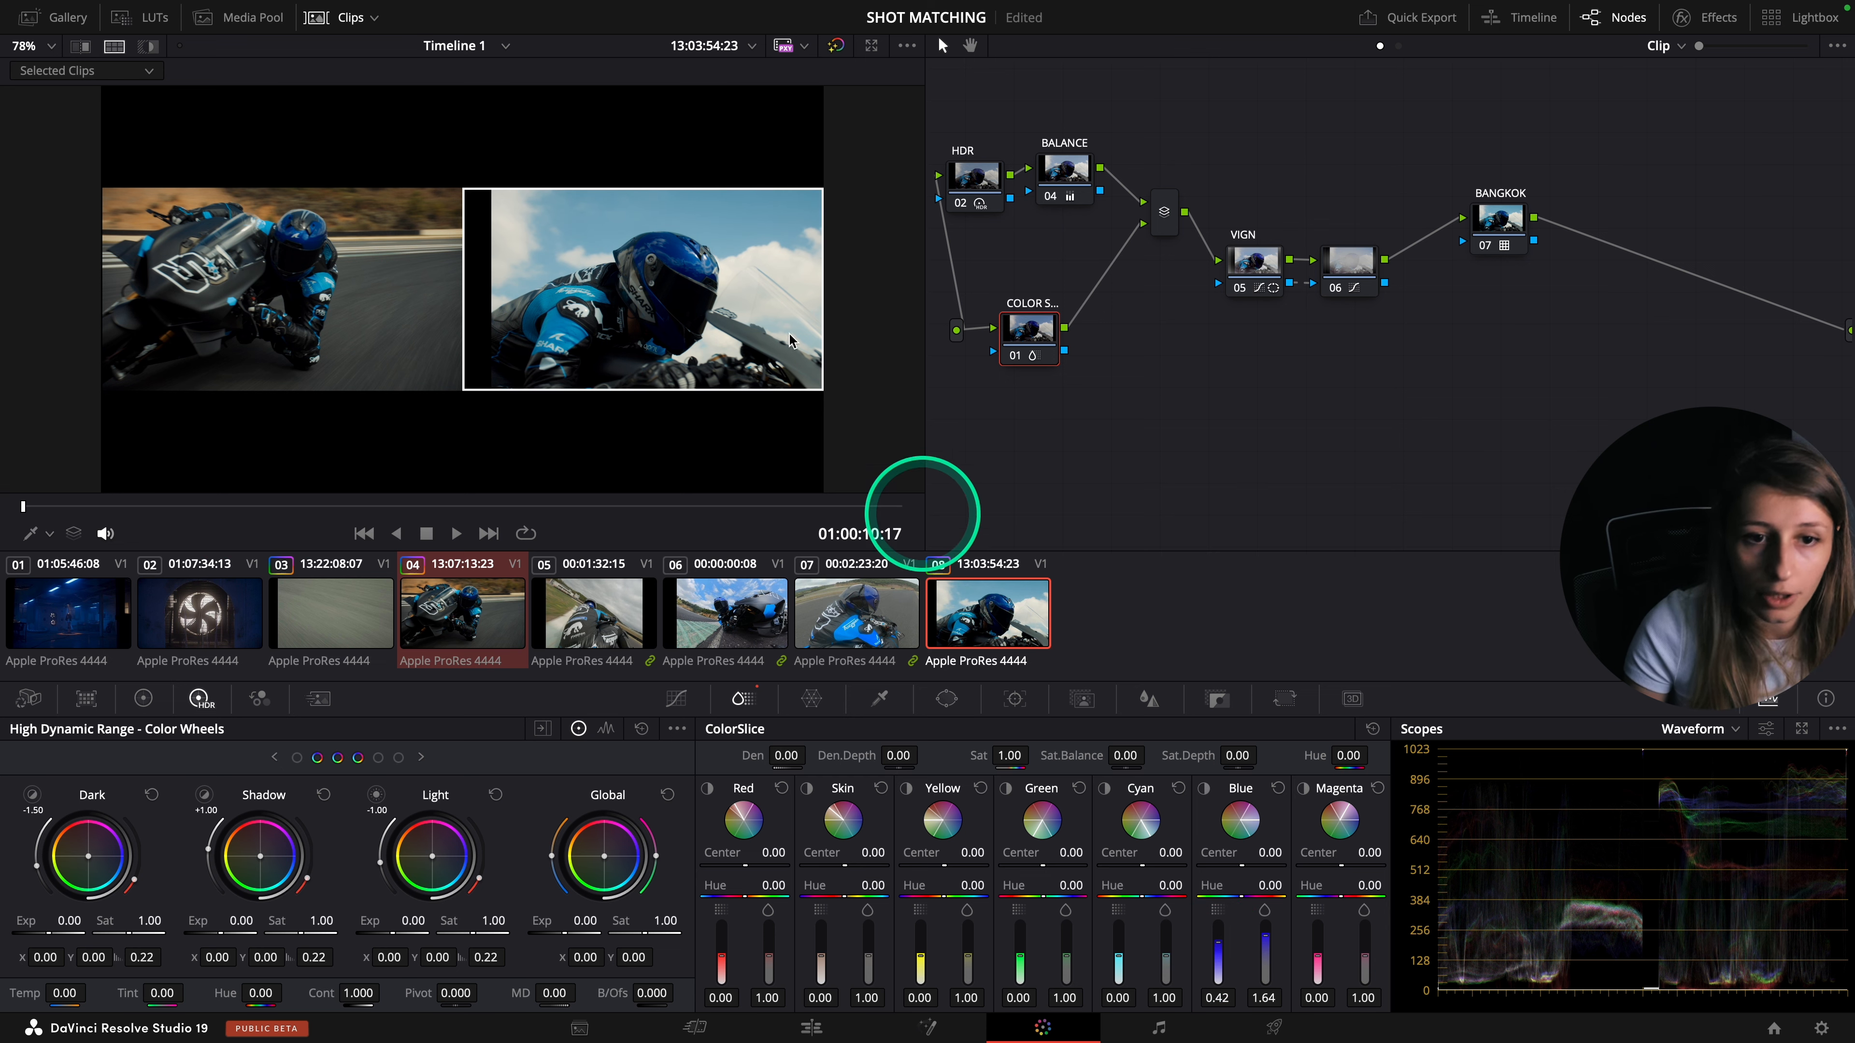
click(114, 45)
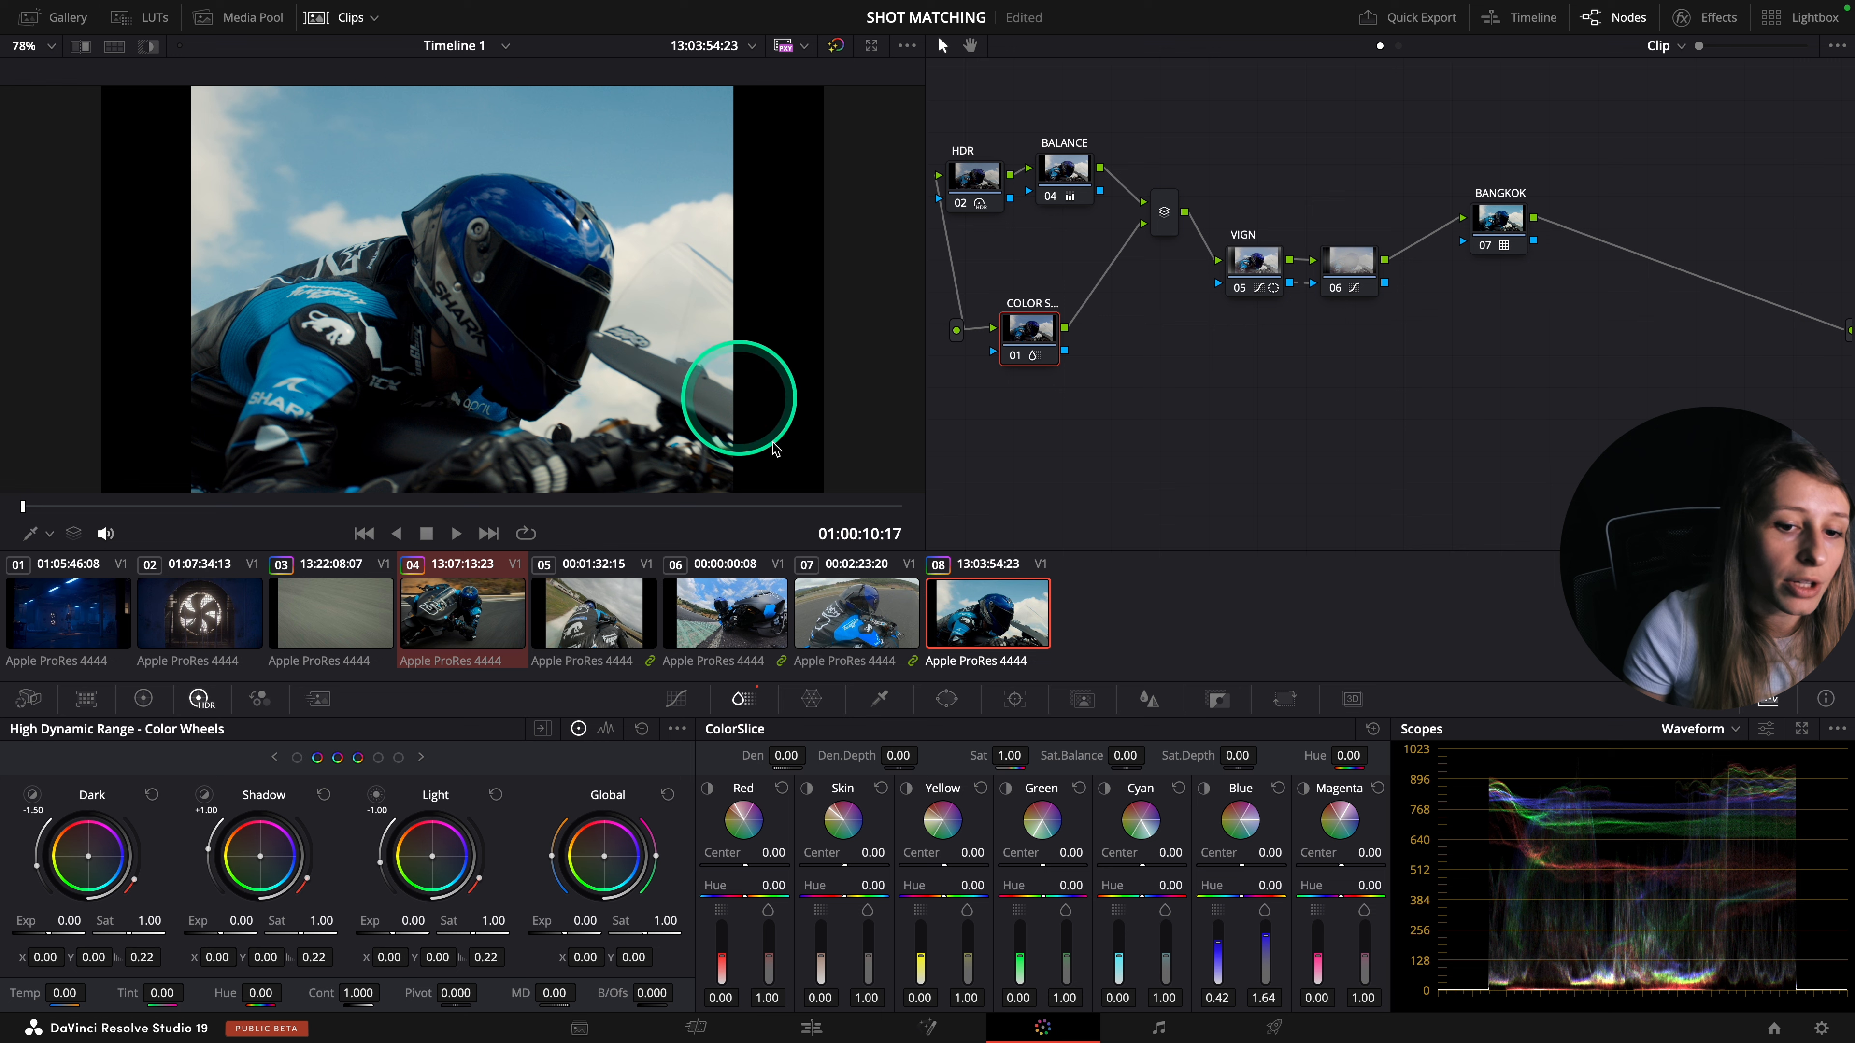
- Review the ungraded clips 05, 06 and 07 against the graded reference clip 04
click(449, 622)
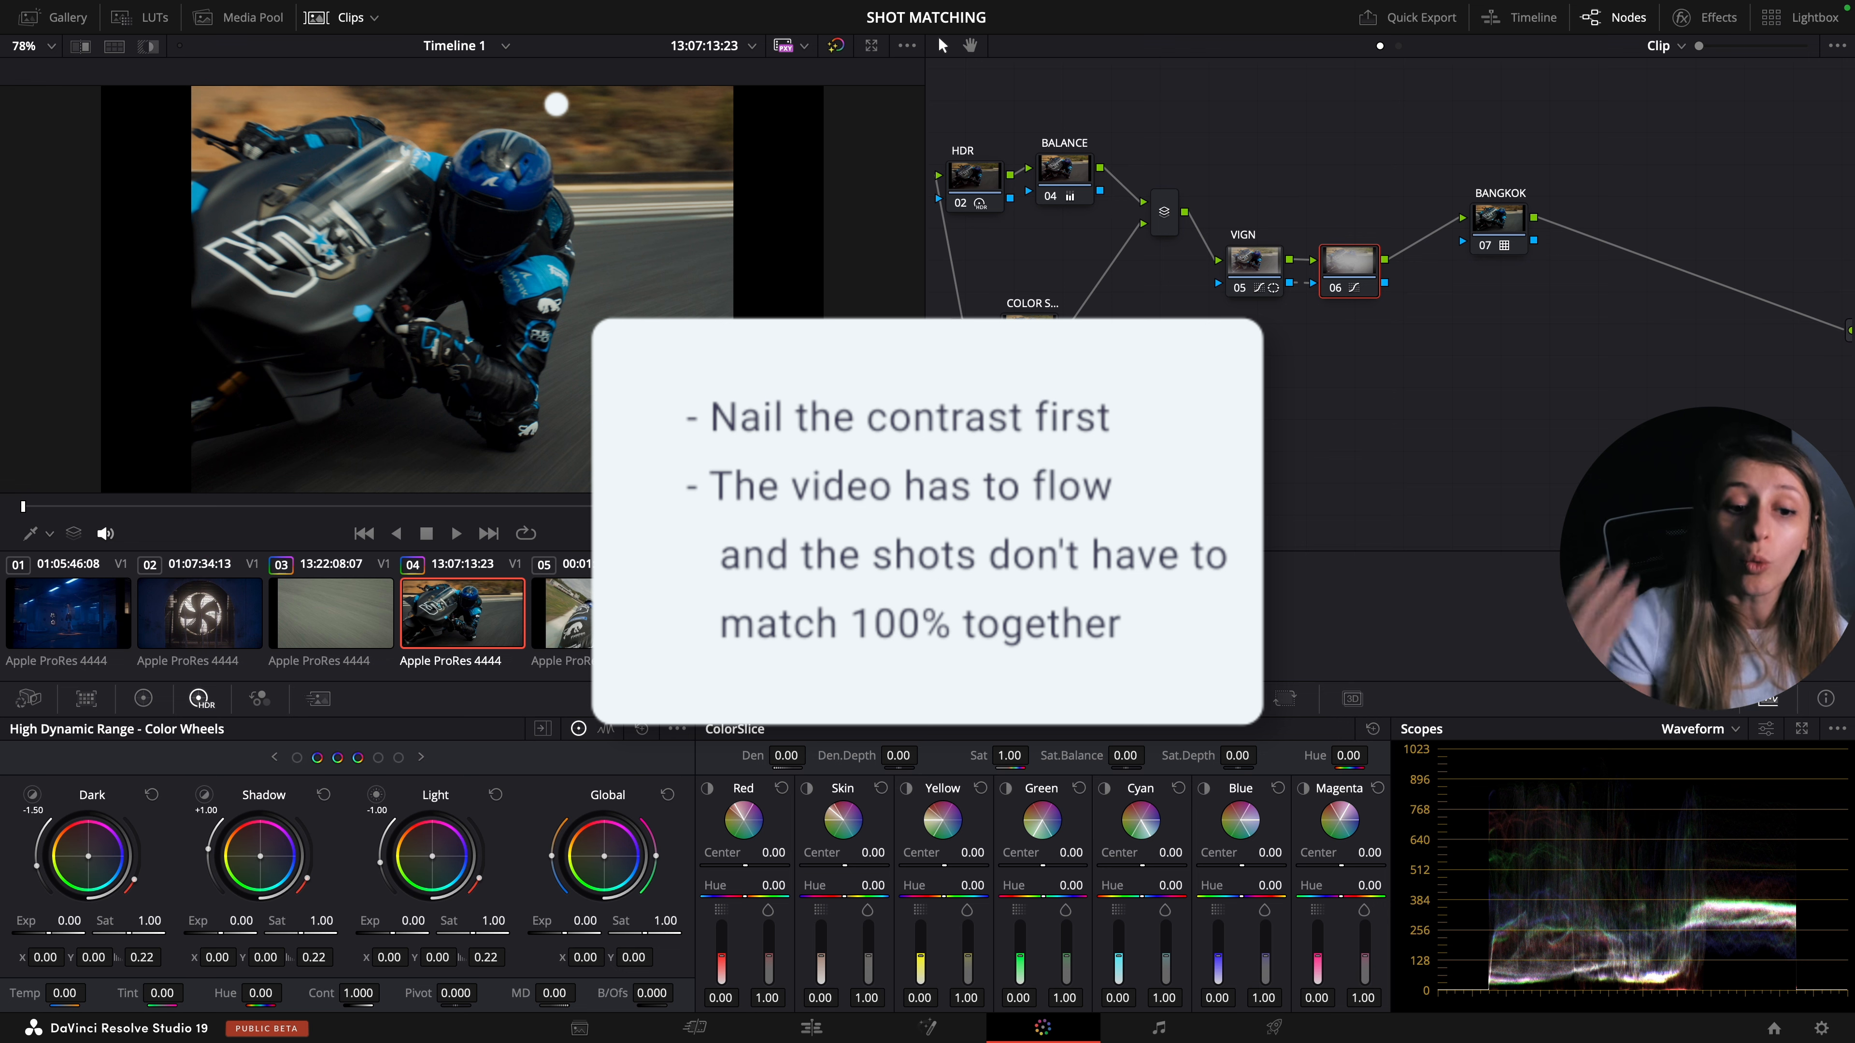
click(566, 614)
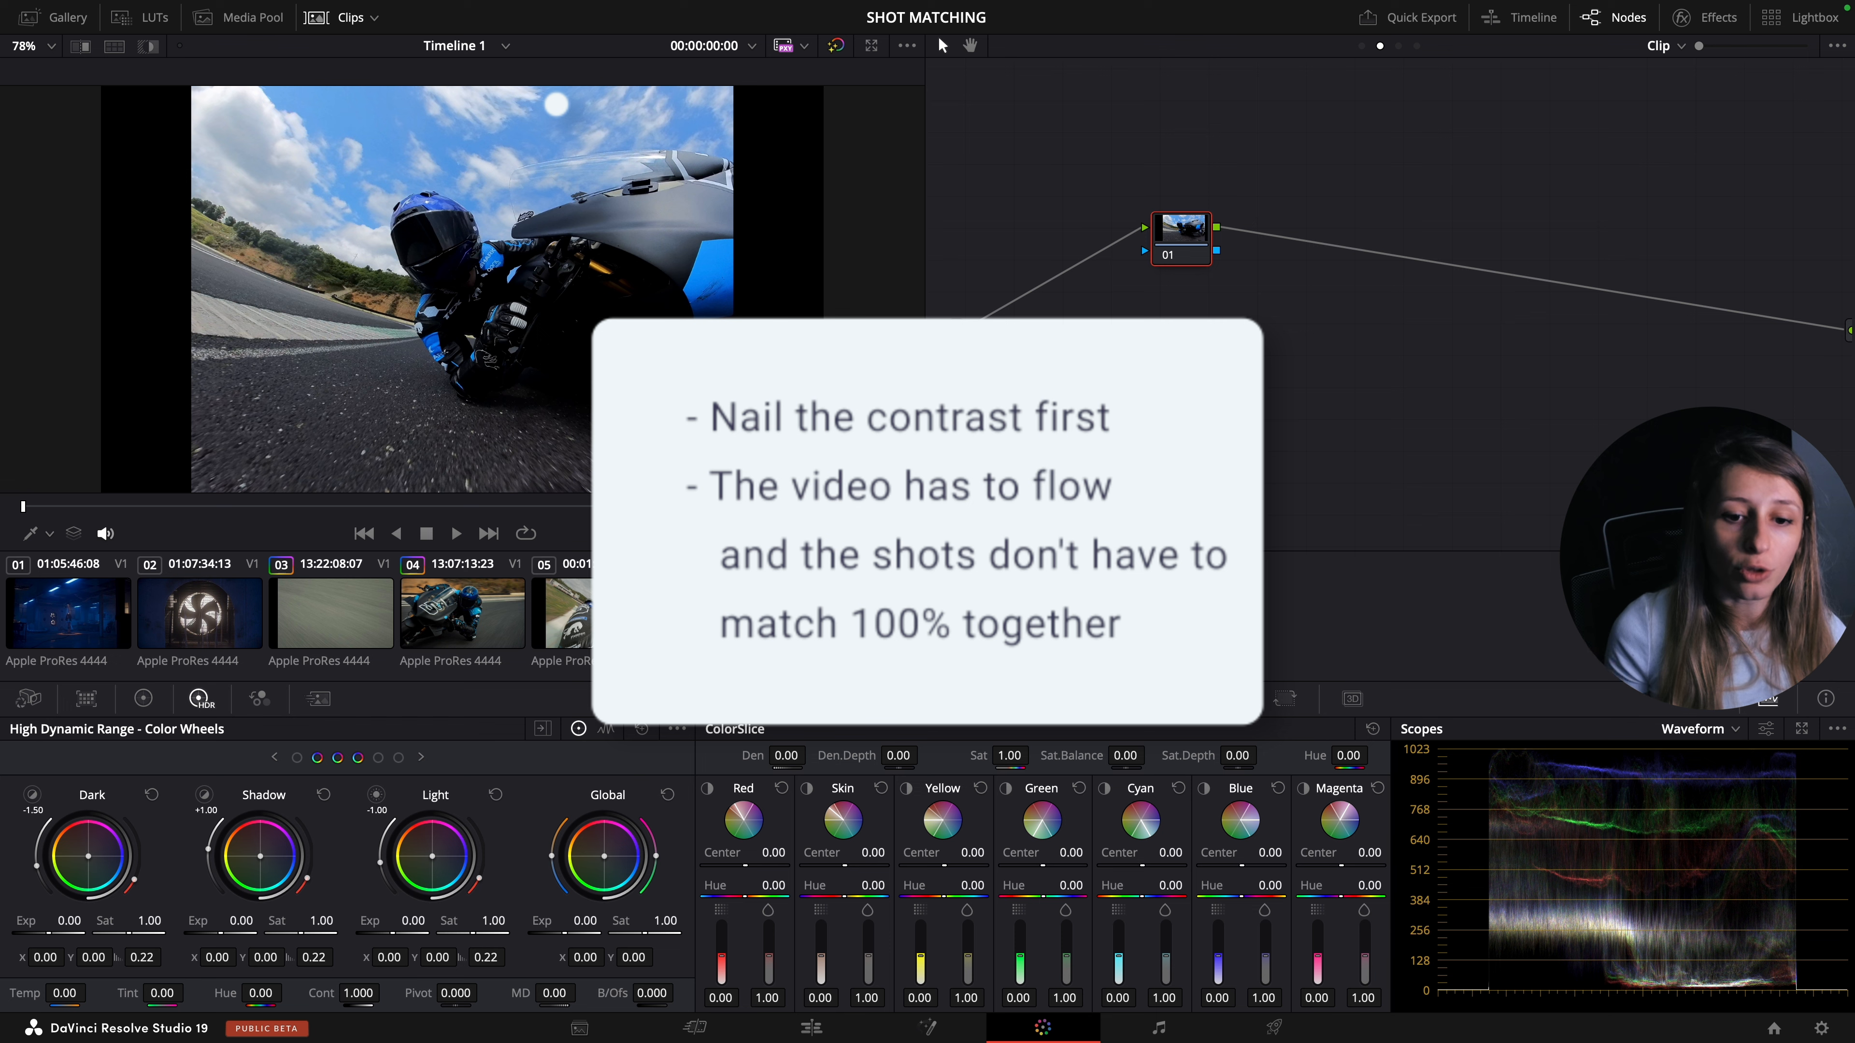
click(493, 626)
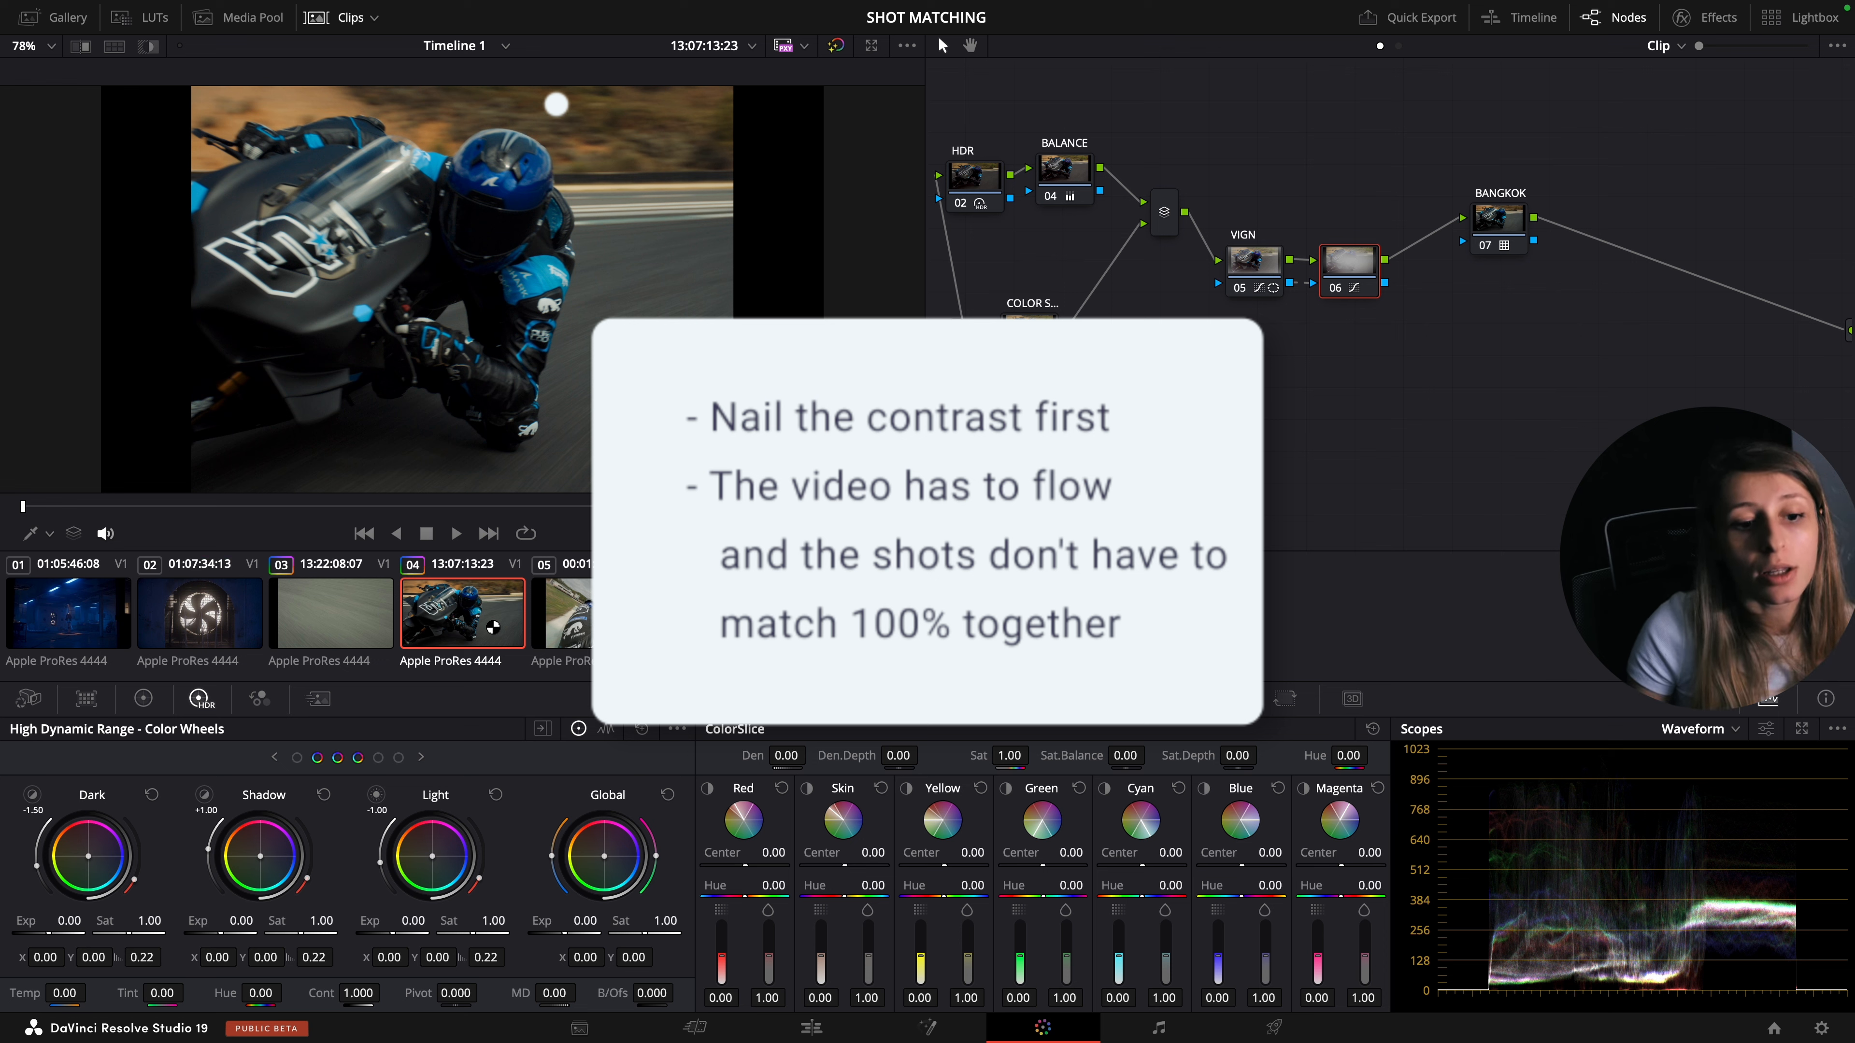
click(566, 614)
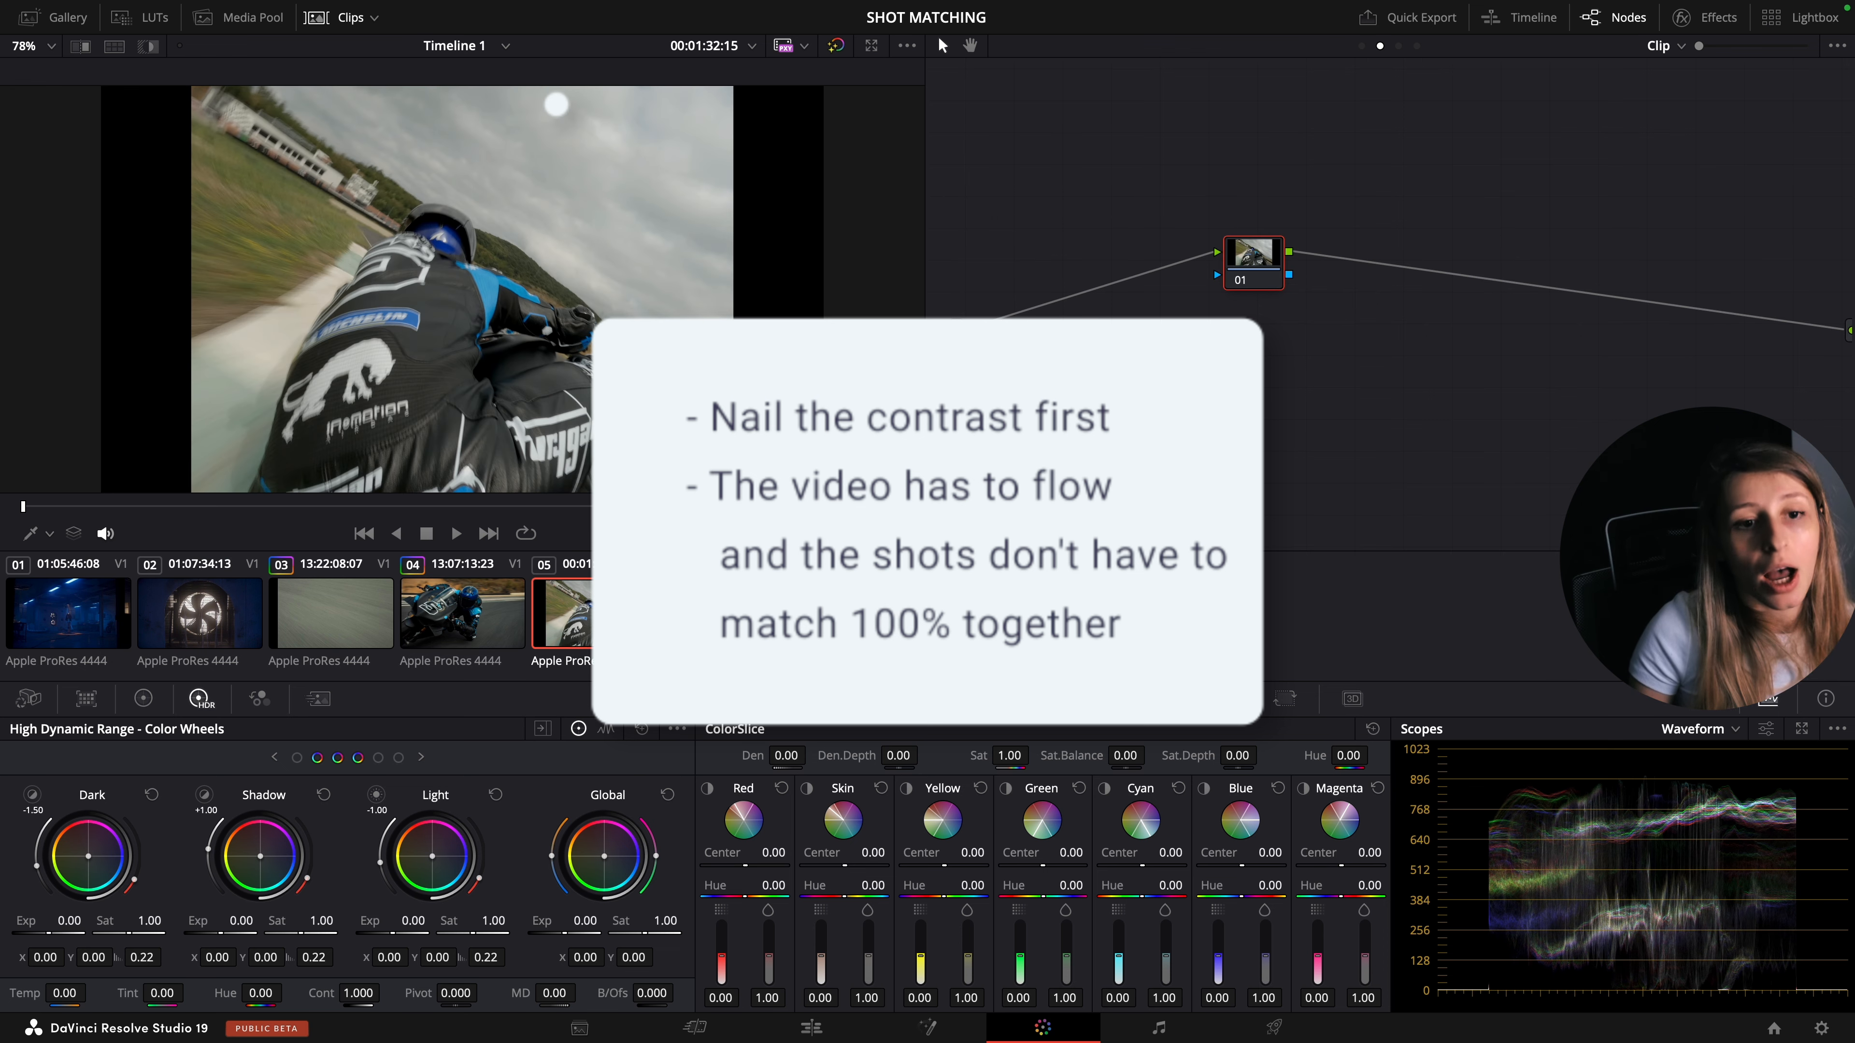
key(Down)
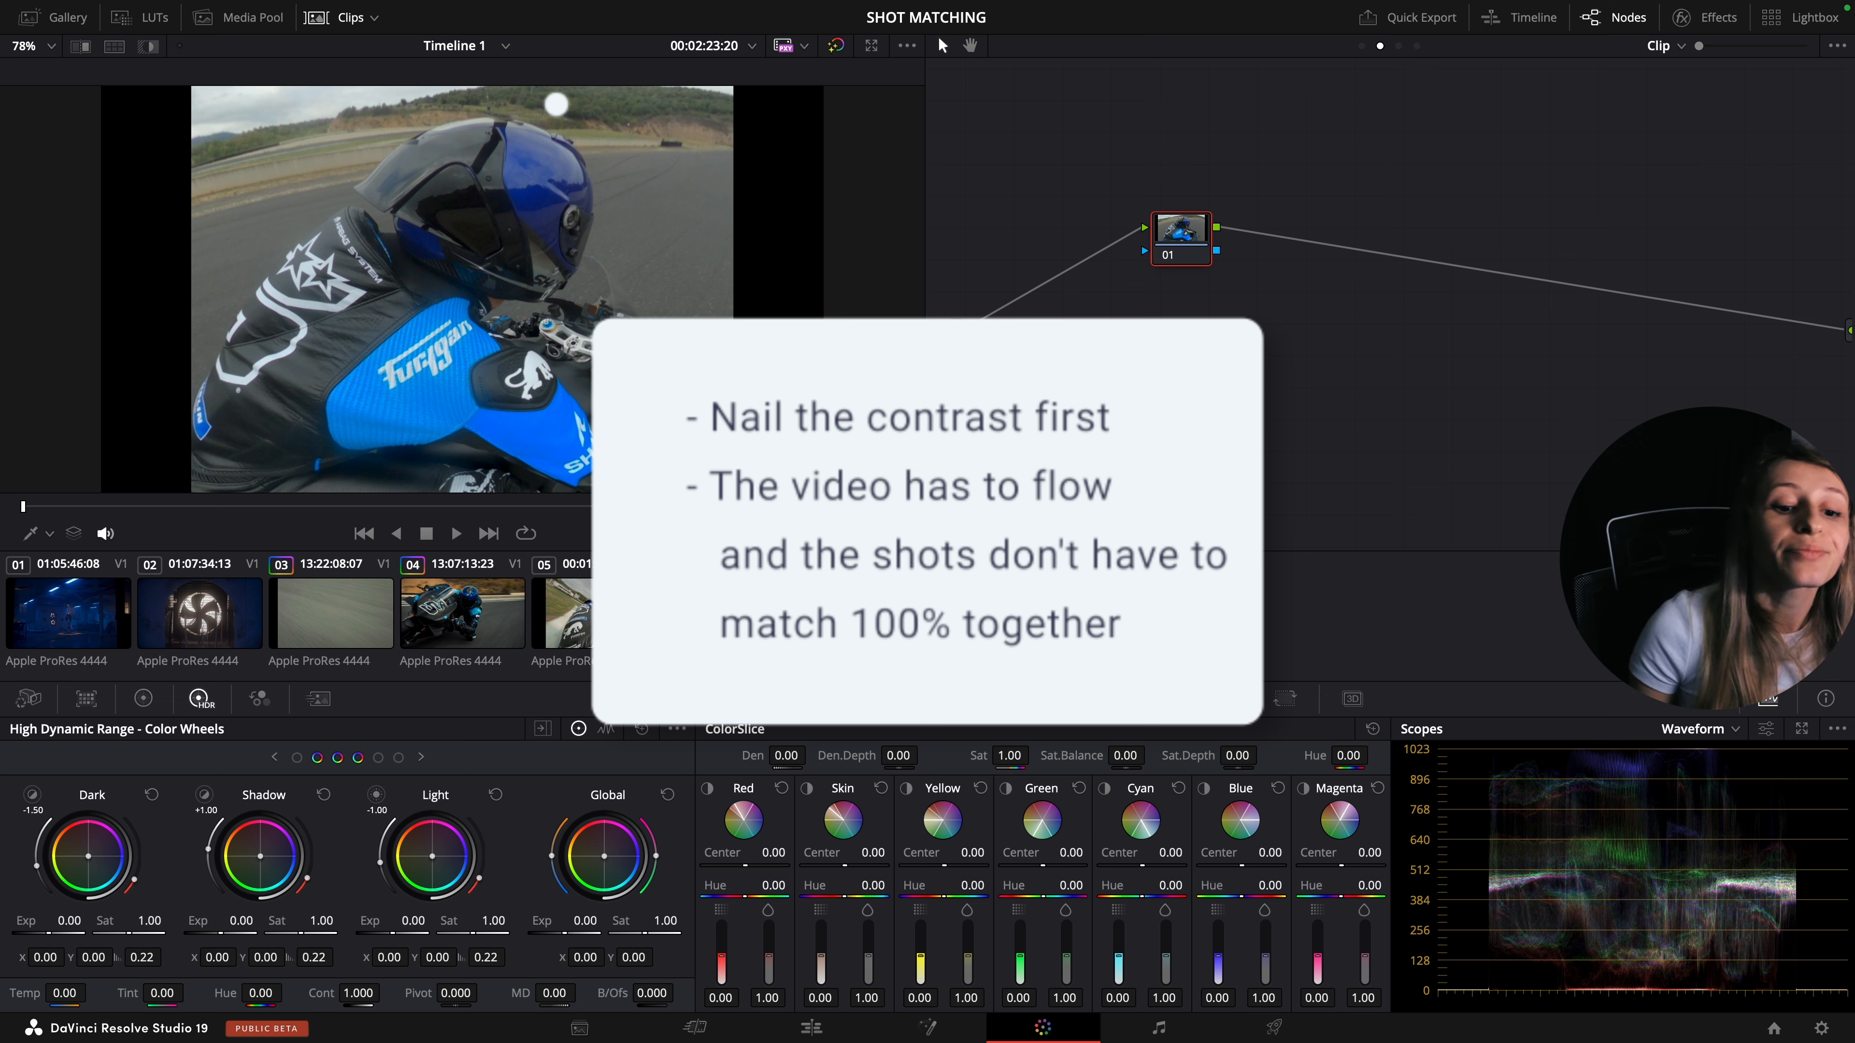
click(577, 614)
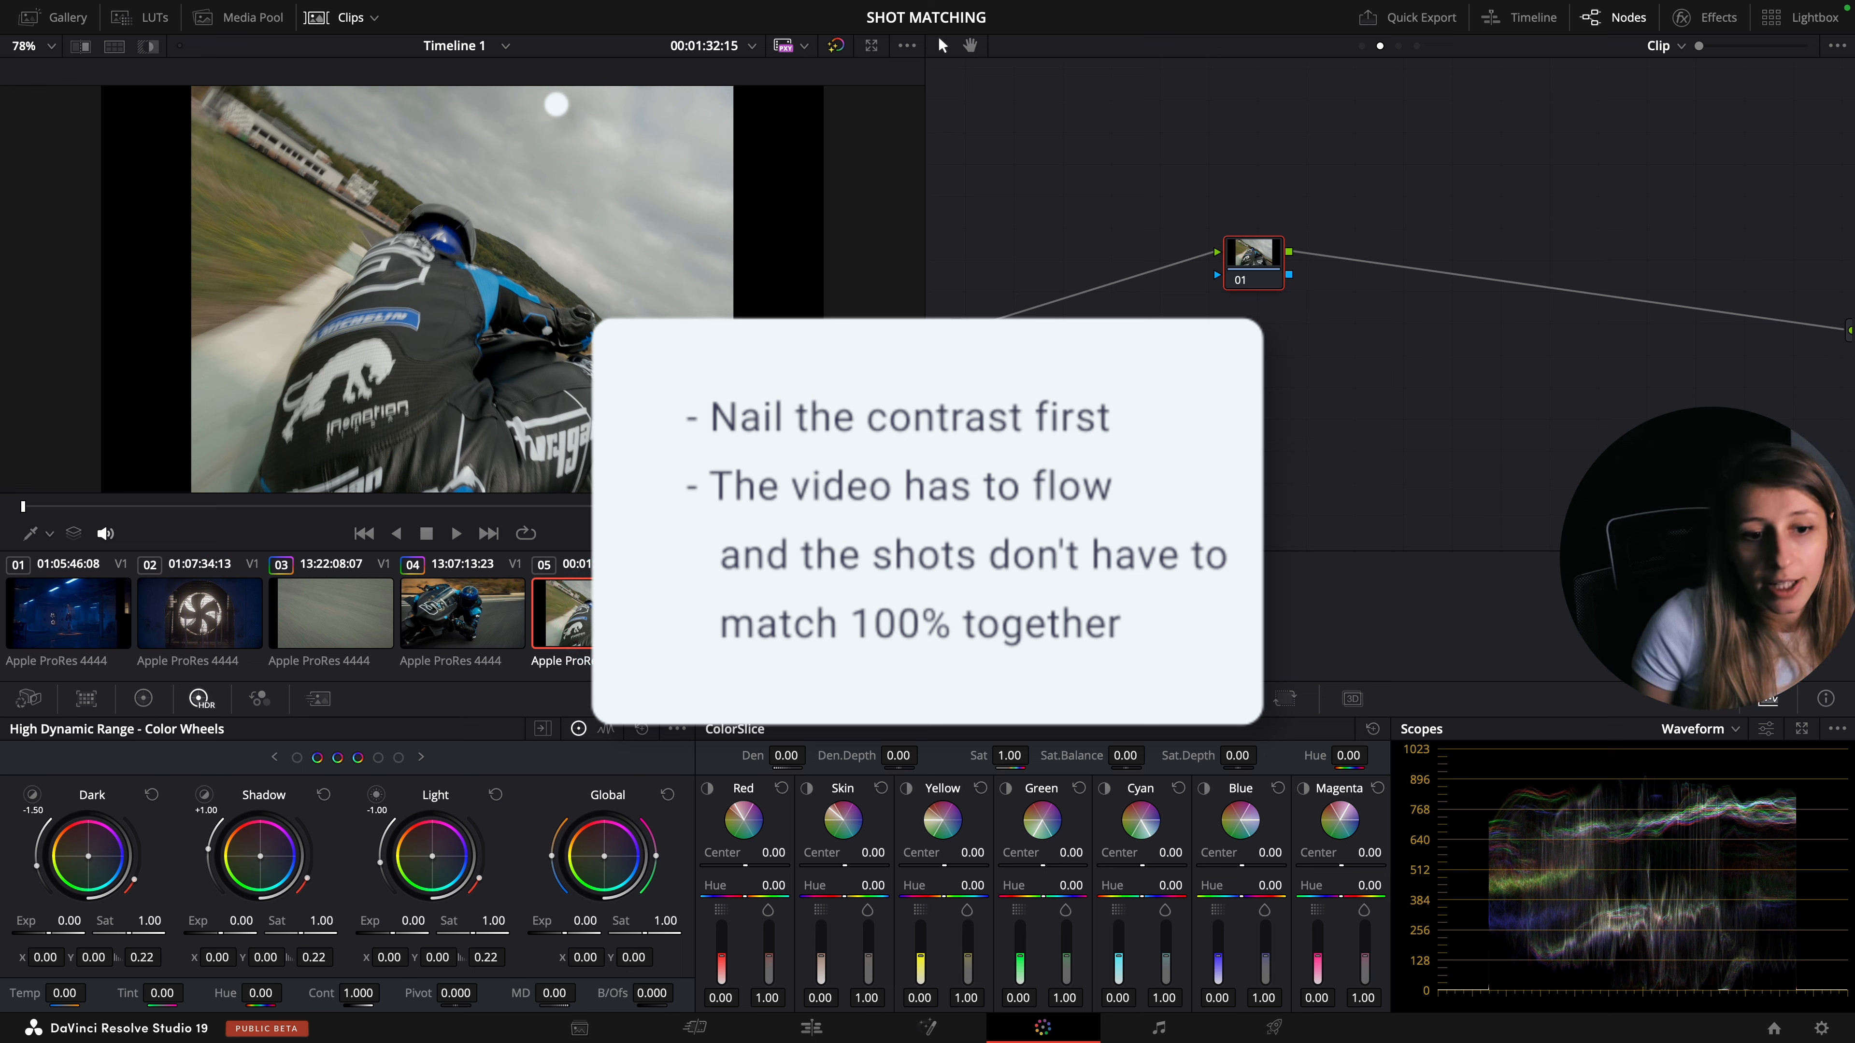
click(521, 598)
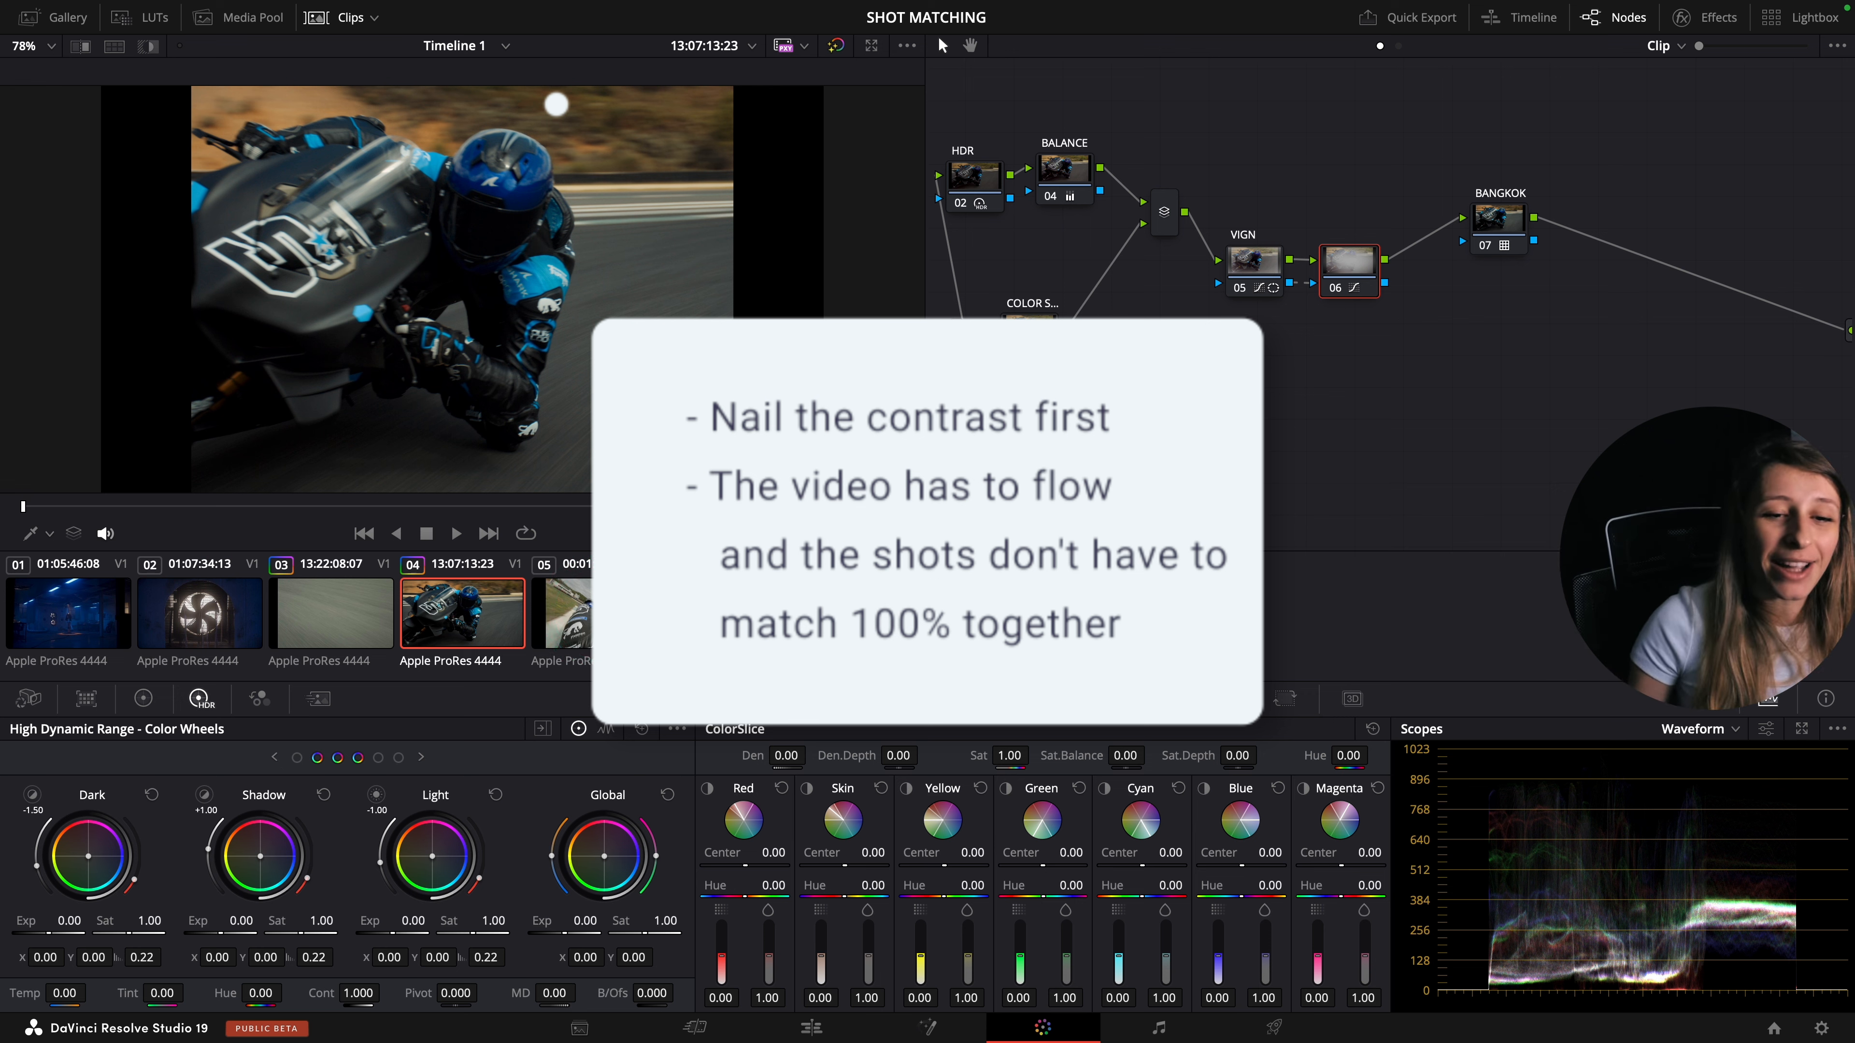
click(584, 614)
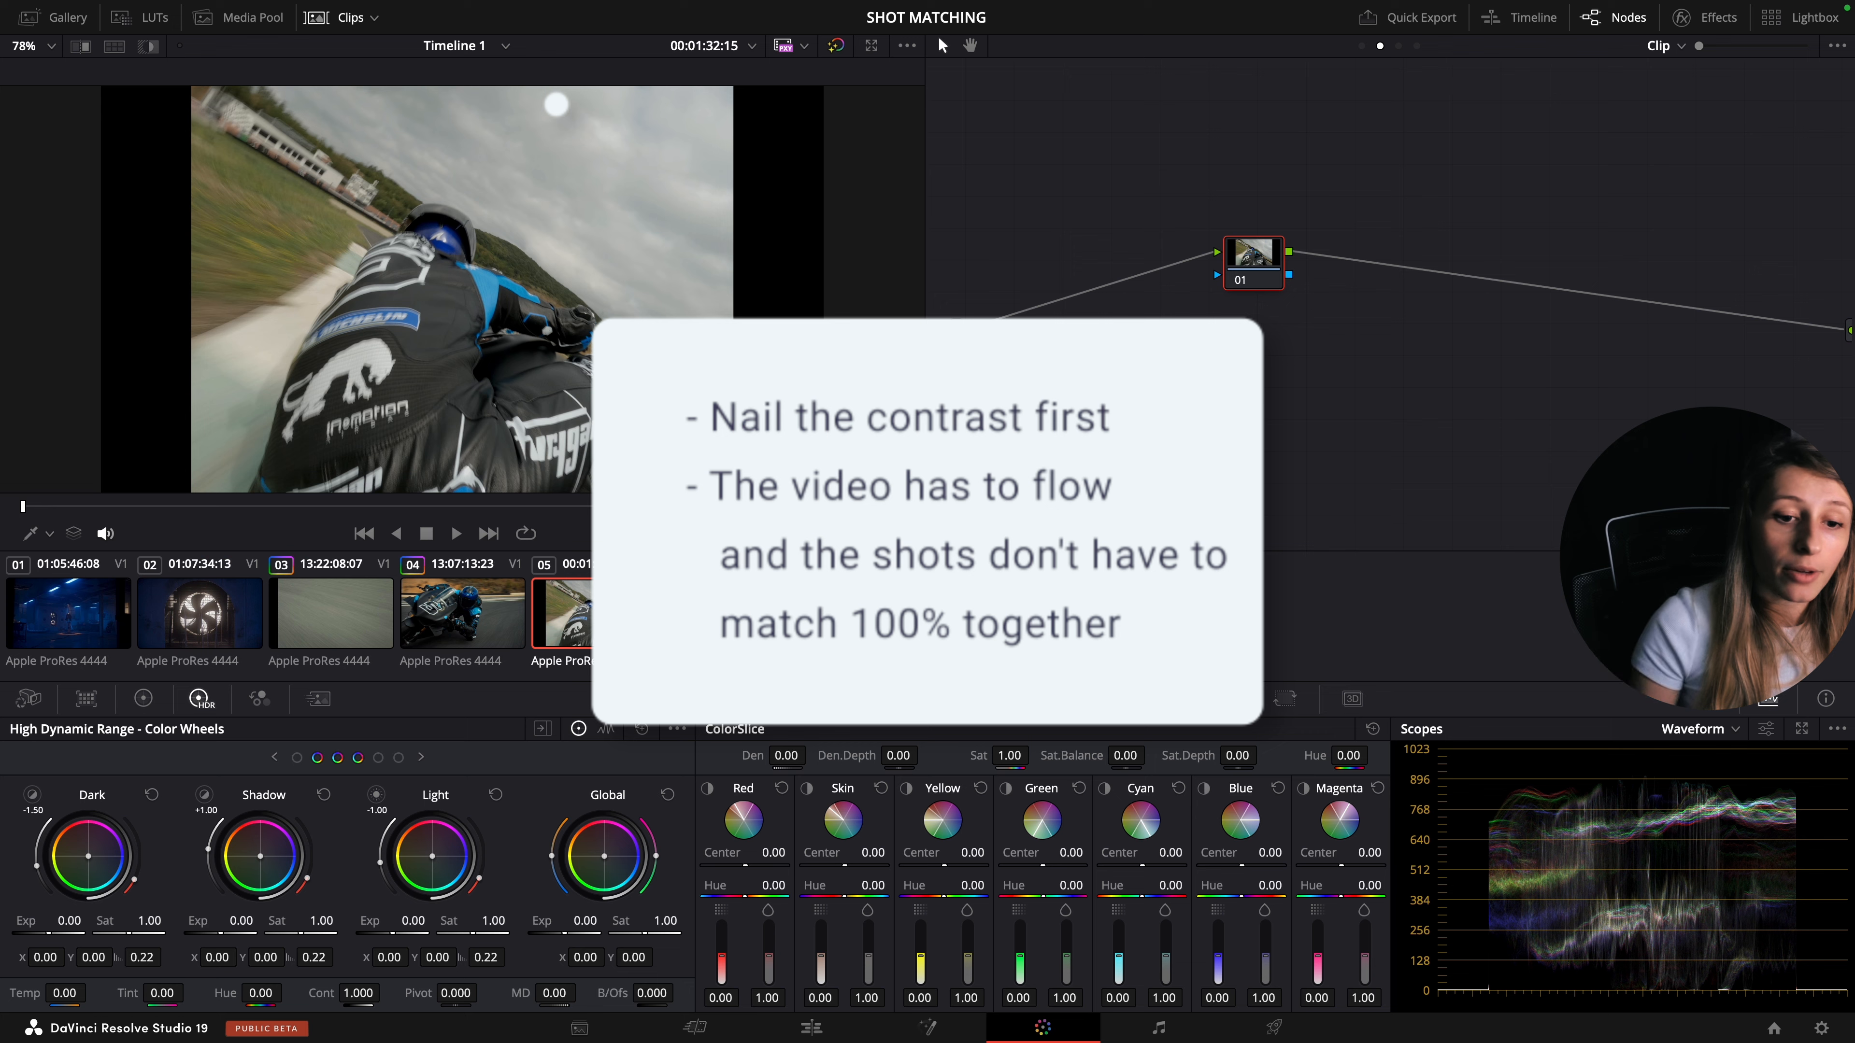
click(437, 621)
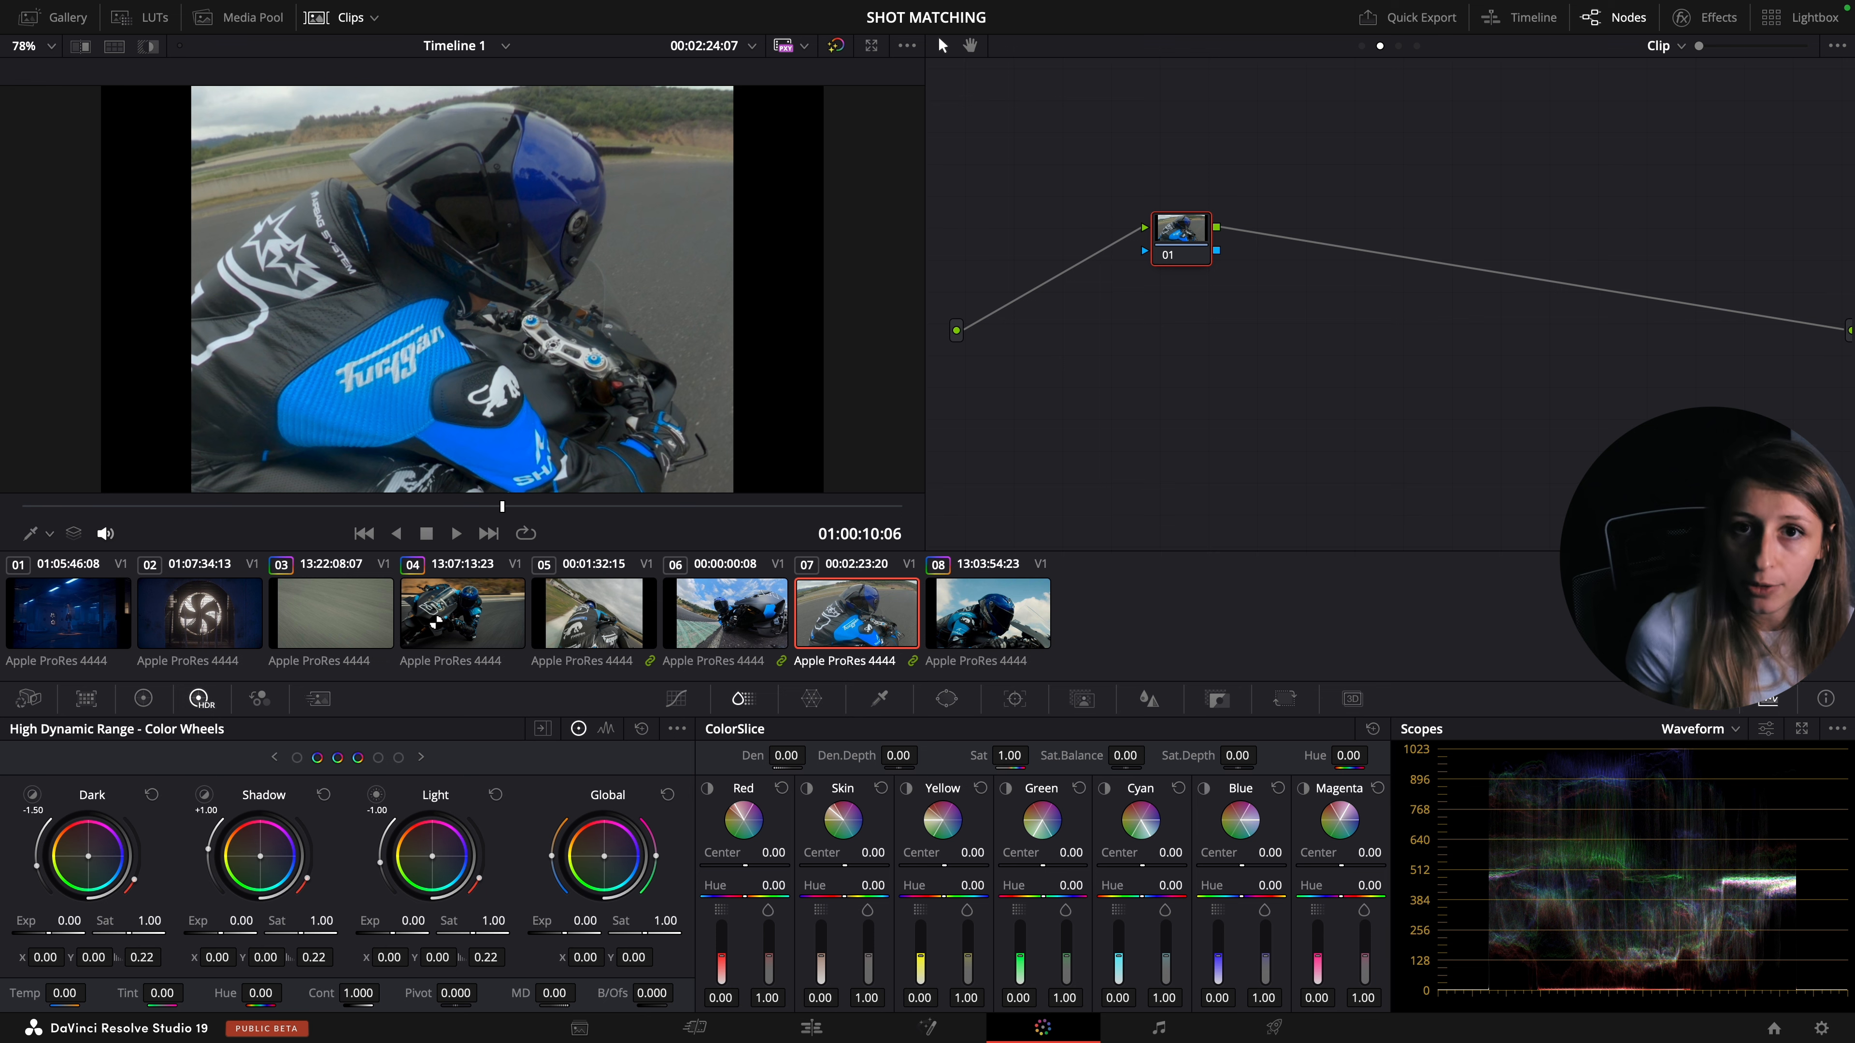
click(443, 613)
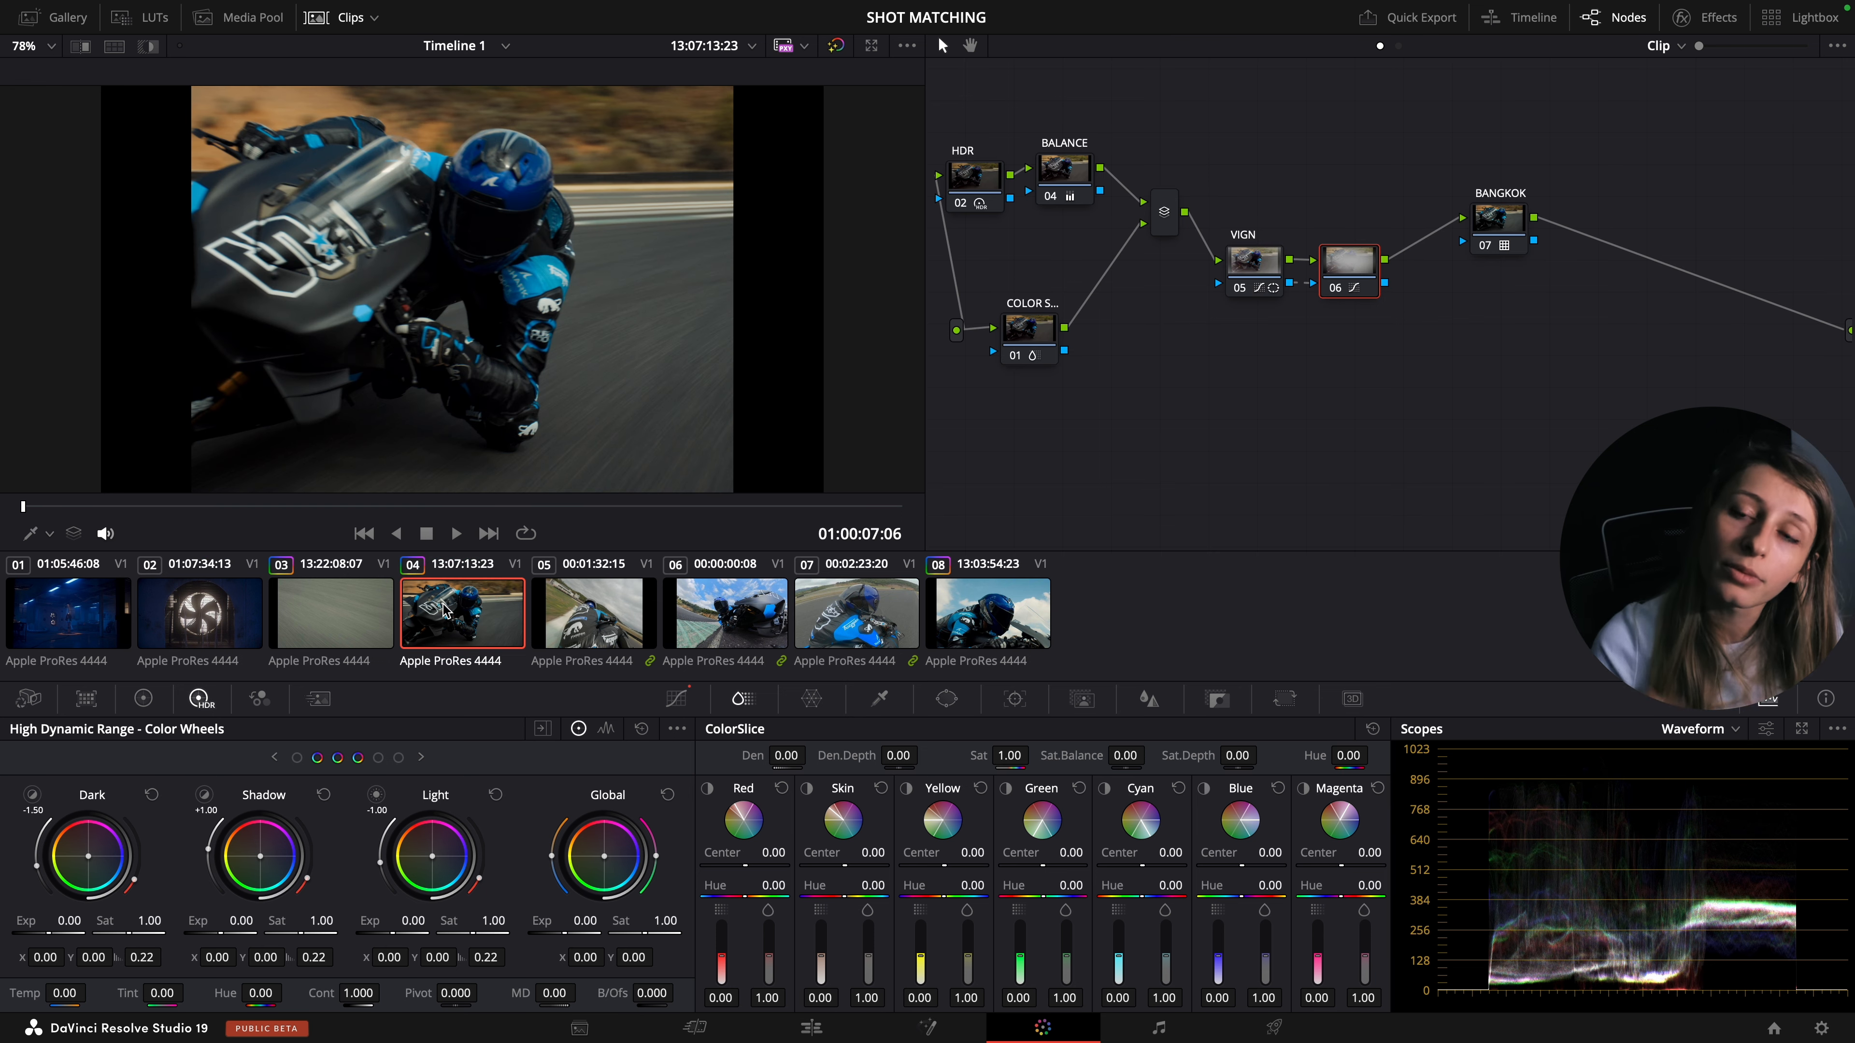
- Copy clip 04's grade onto clip 05 and show both clips together in split screen
click(649, 625)
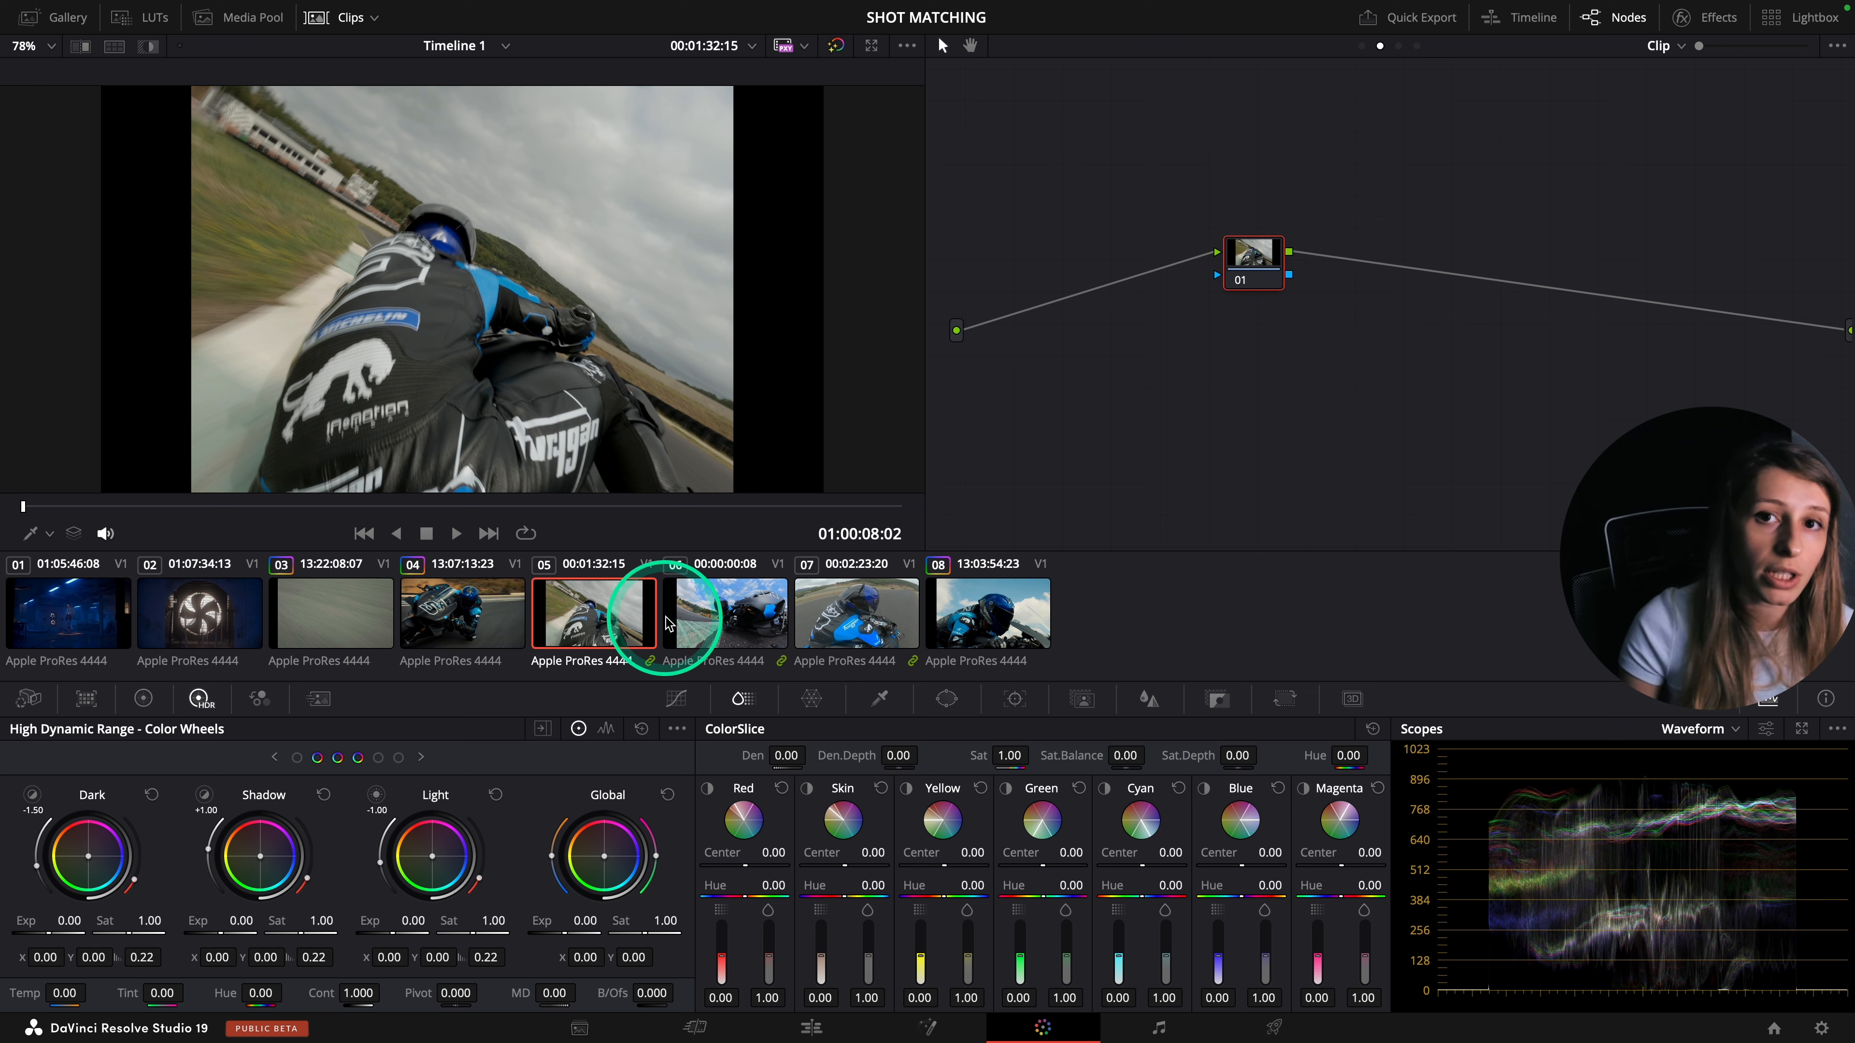
middle_click(465, 623)
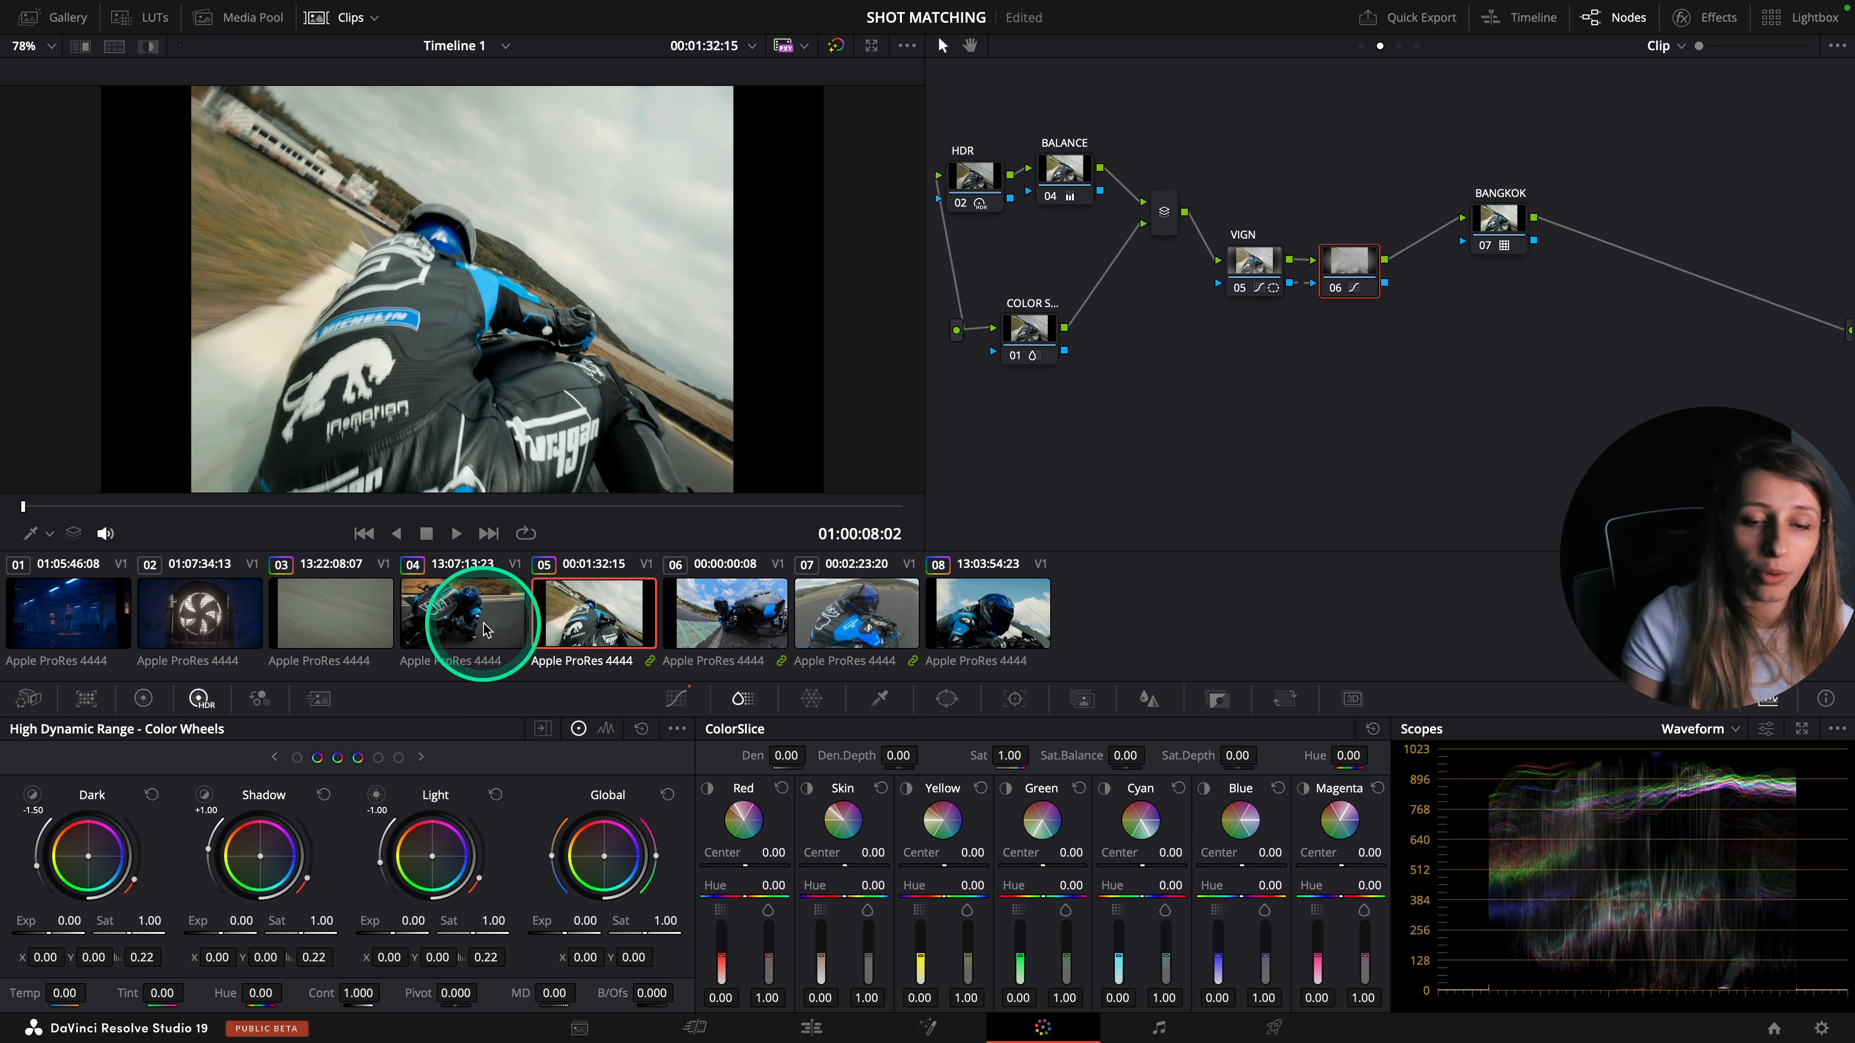
click(114, 46)
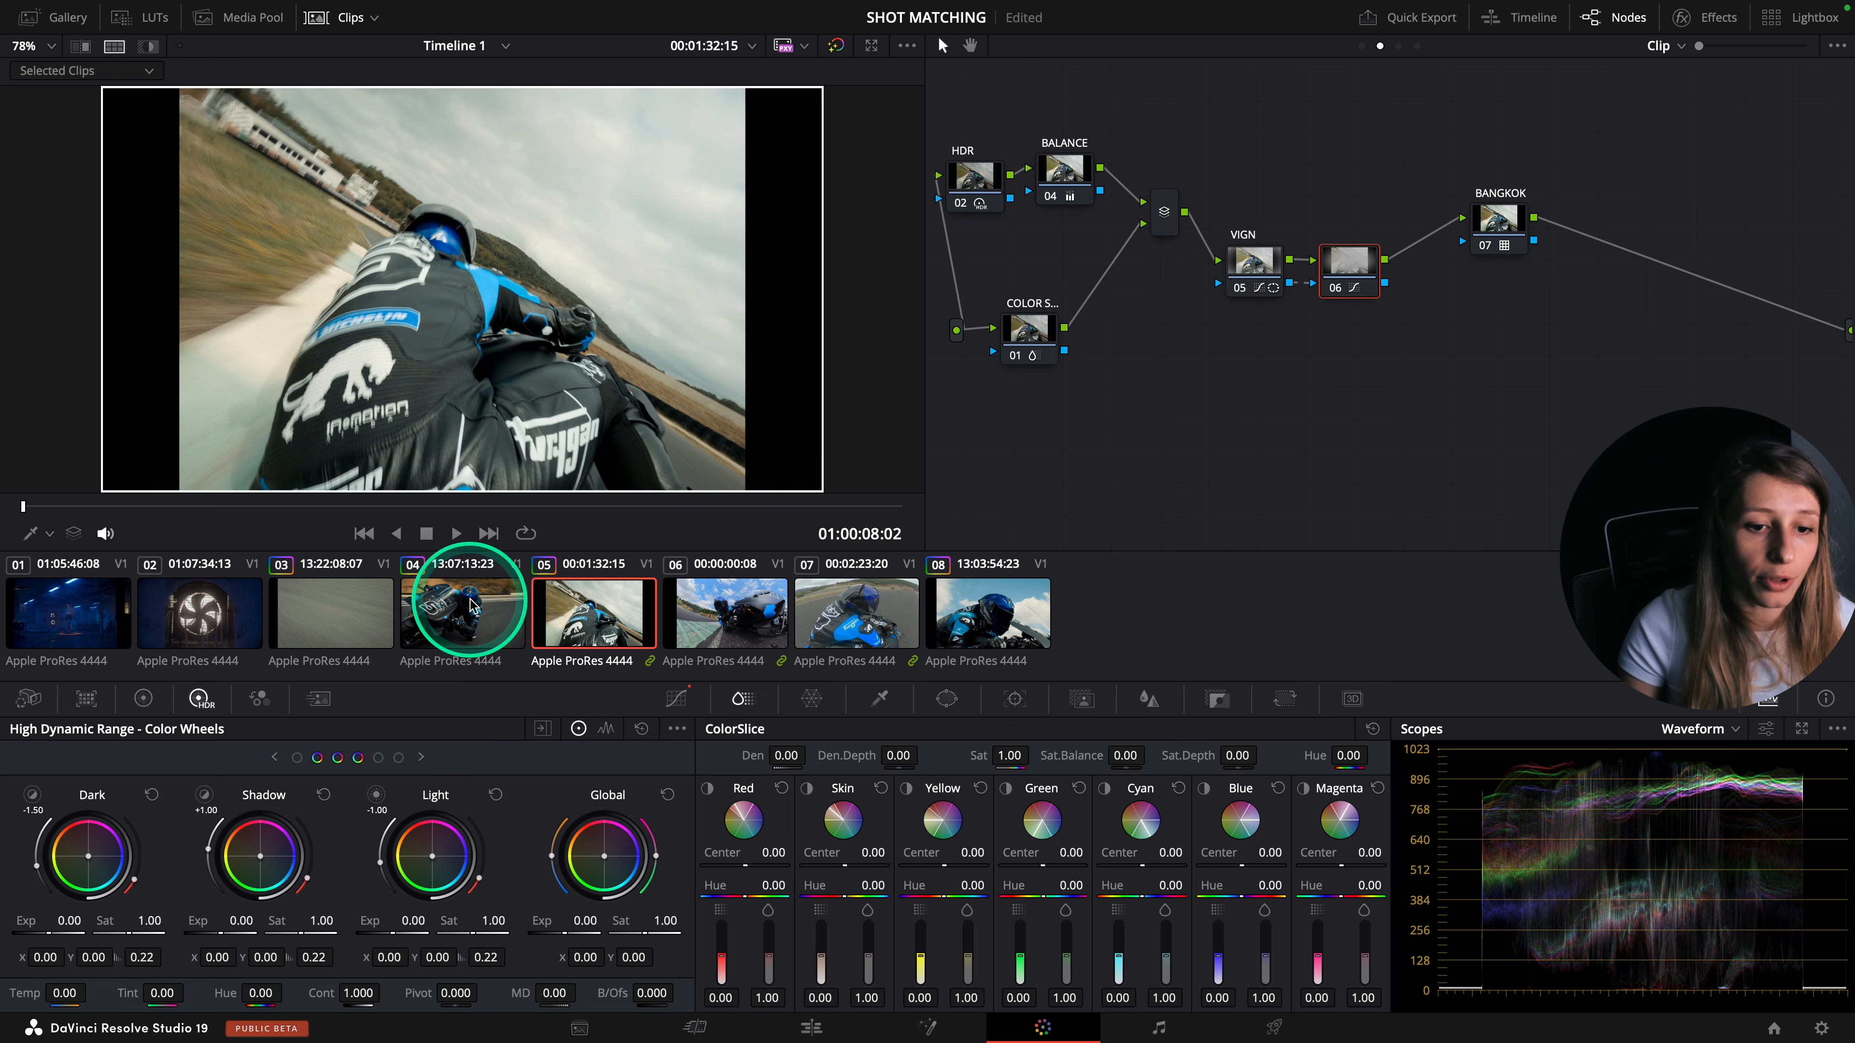
ctrl+click(458, 606)
drag(606, 338, 628, 345)
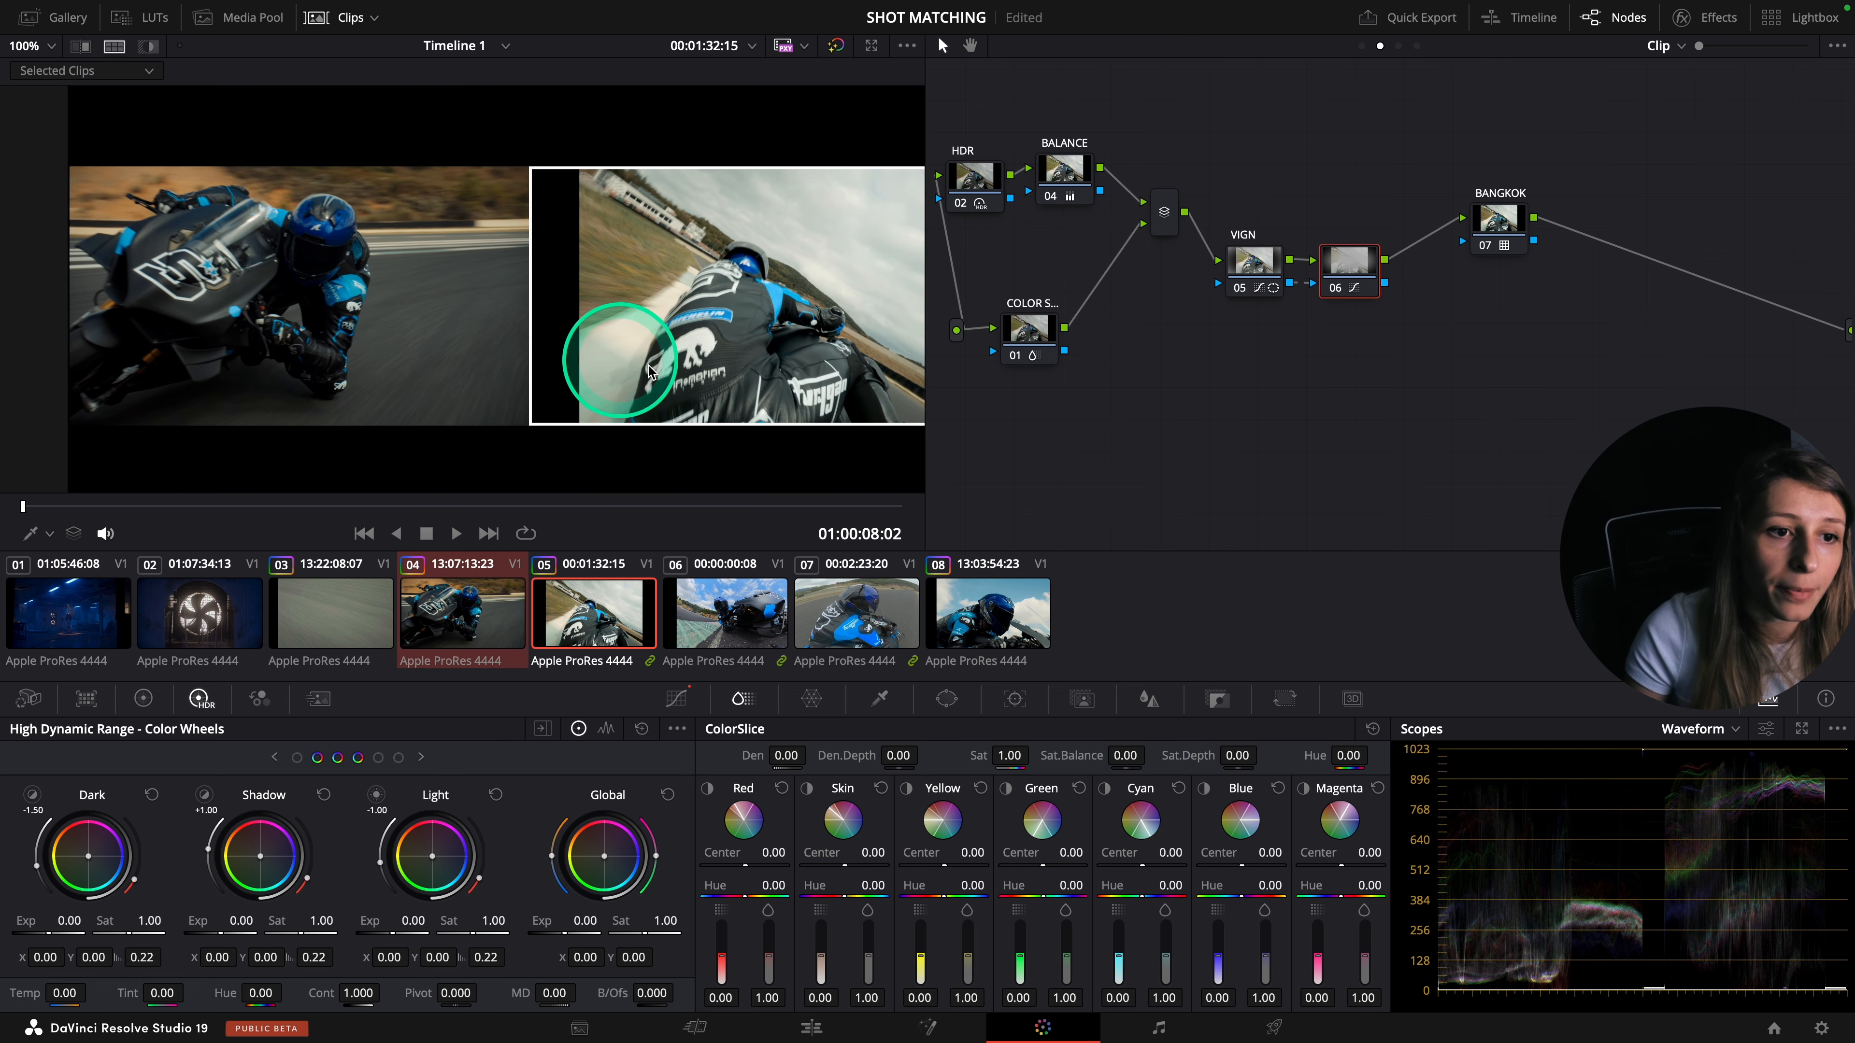
- Set the primaries Offset to 16.90 on clip 05's BALANCE node and check another frame of the clip
click(1066, 171)
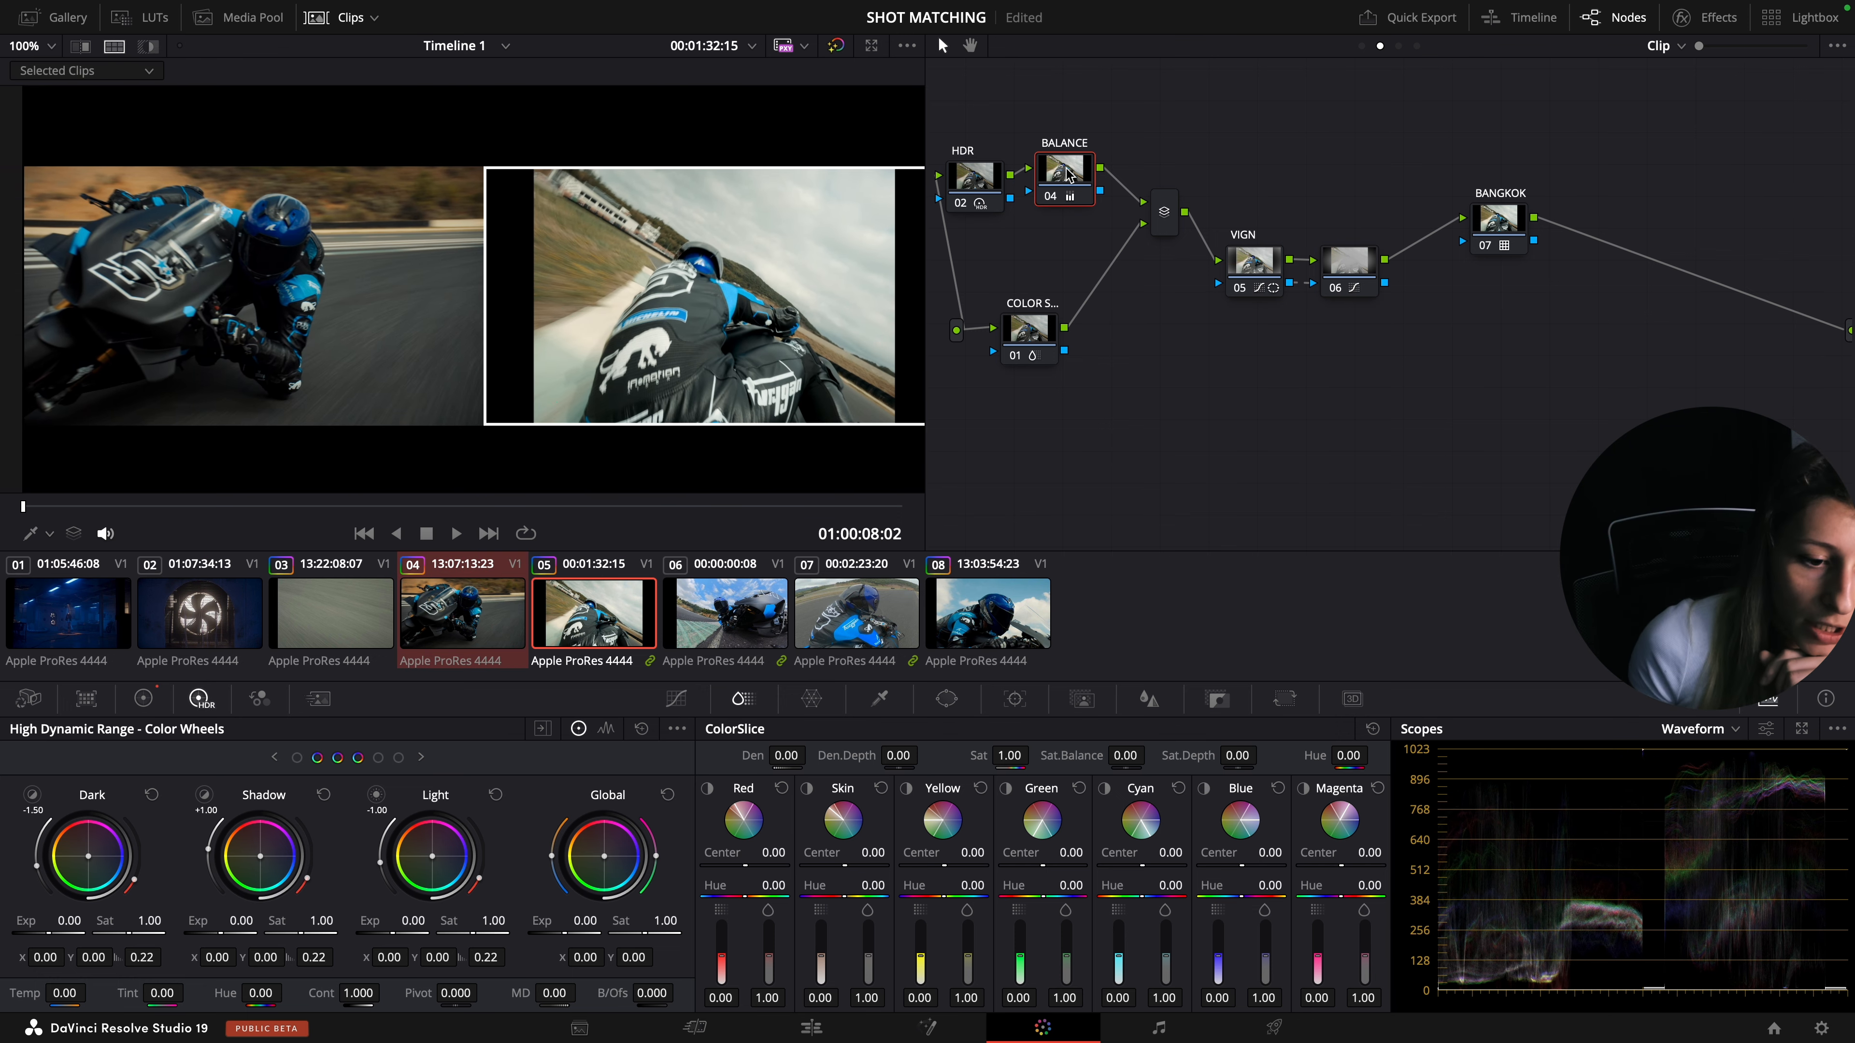
click(143, 699)
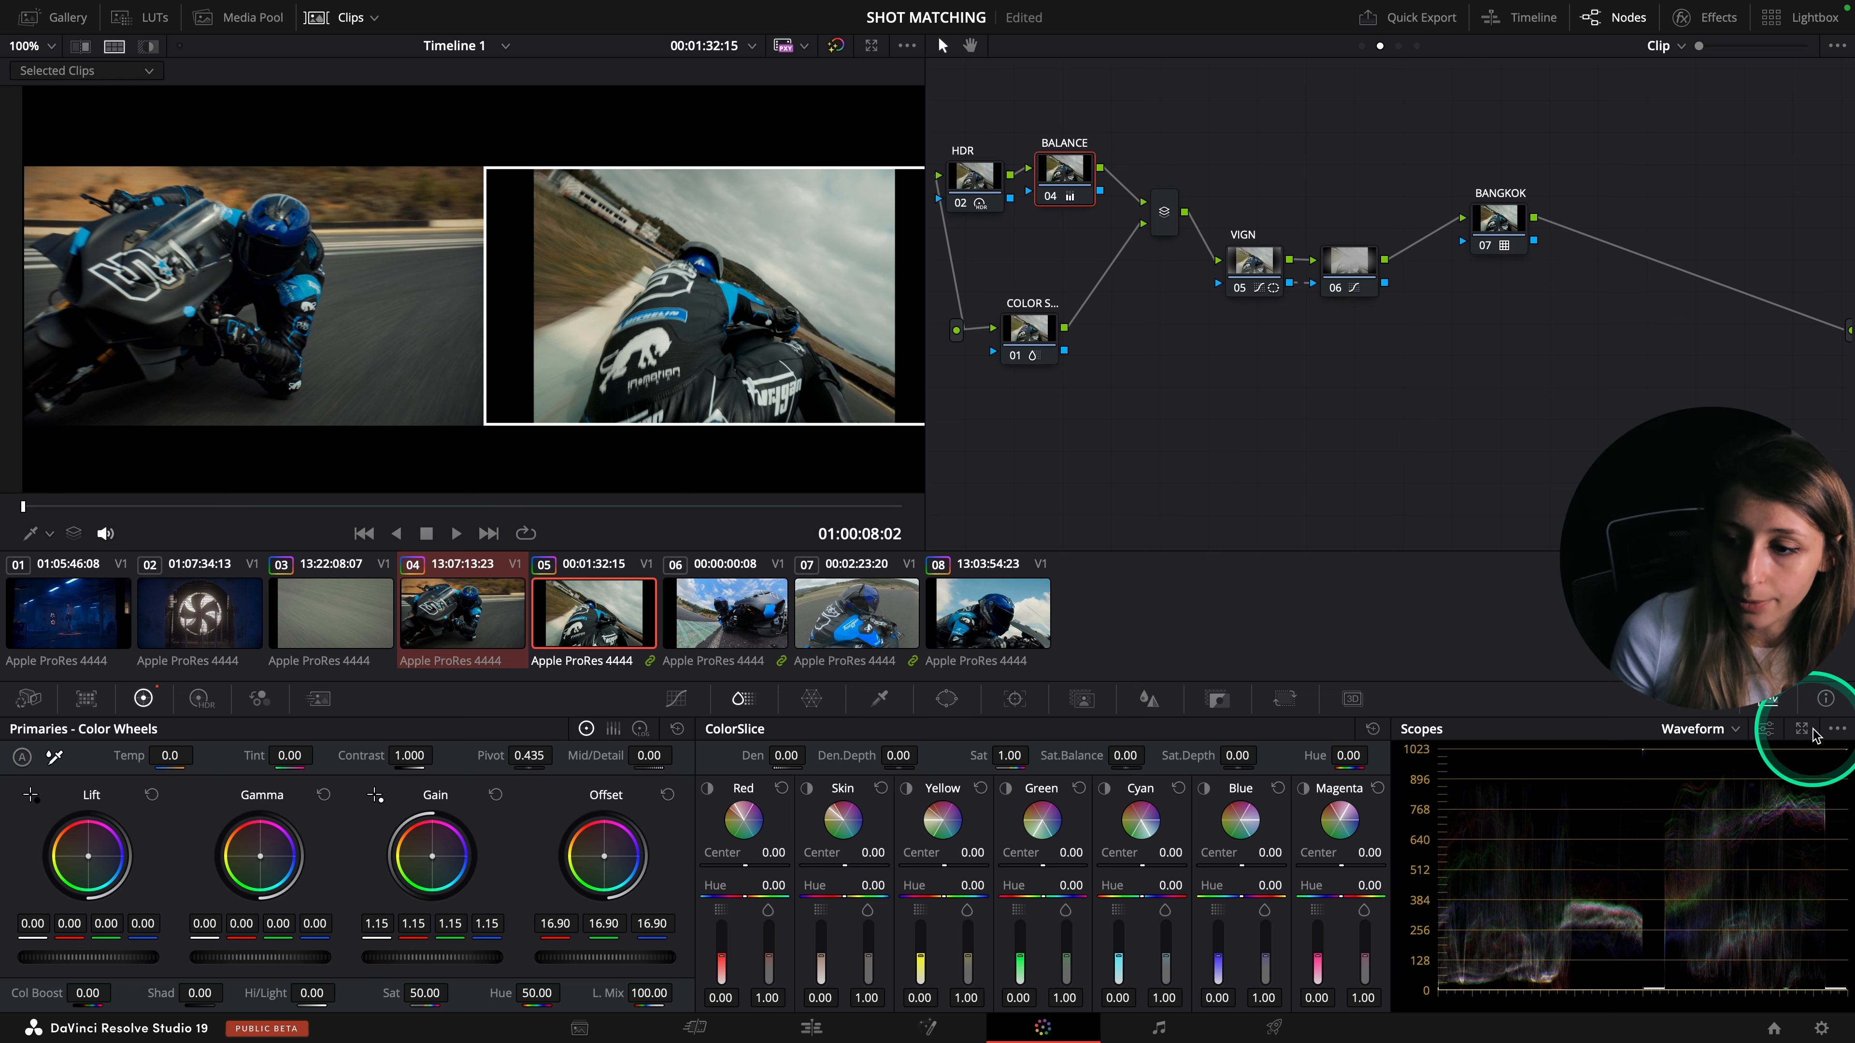
key(ctrl+z)
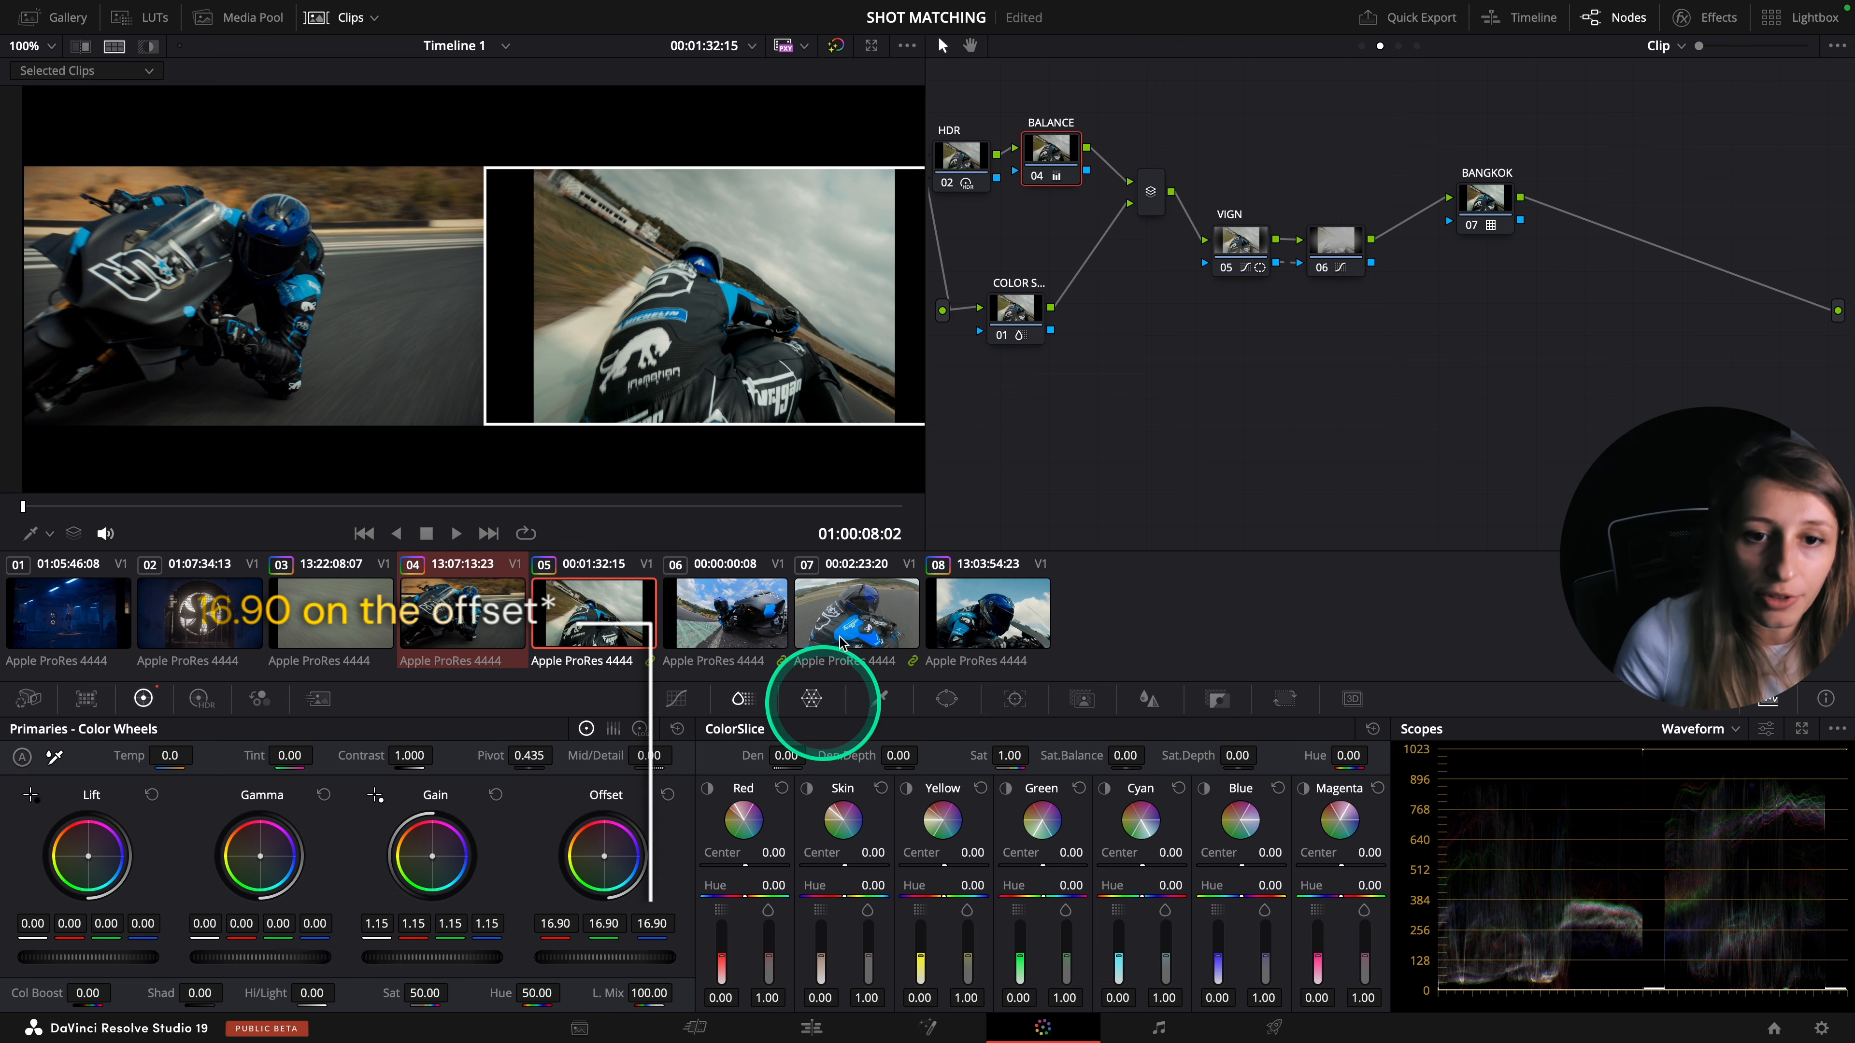
drag(577, 504, 182, 506)
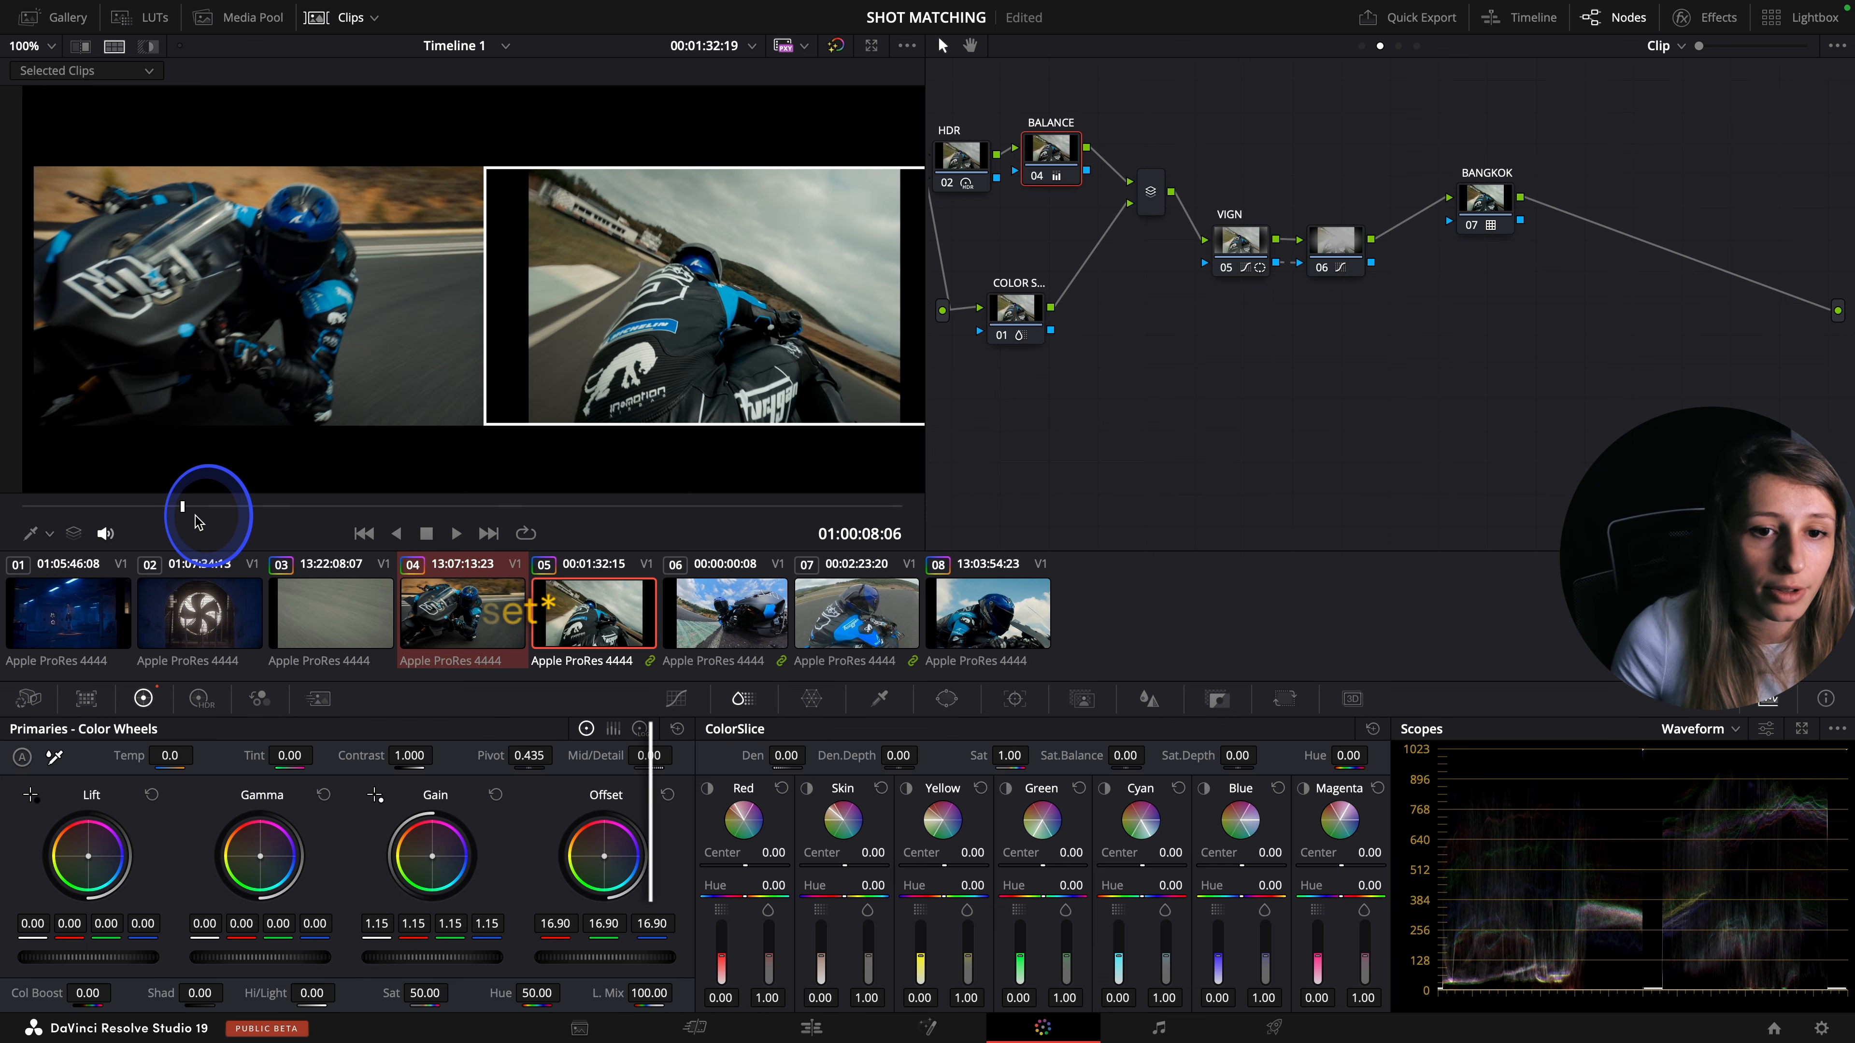
- Add a labelled serial node for colour warping directly after clip 05's color slice node
click(961, 154)
click(1038, 338)
drag(583, 508, 215, 446)
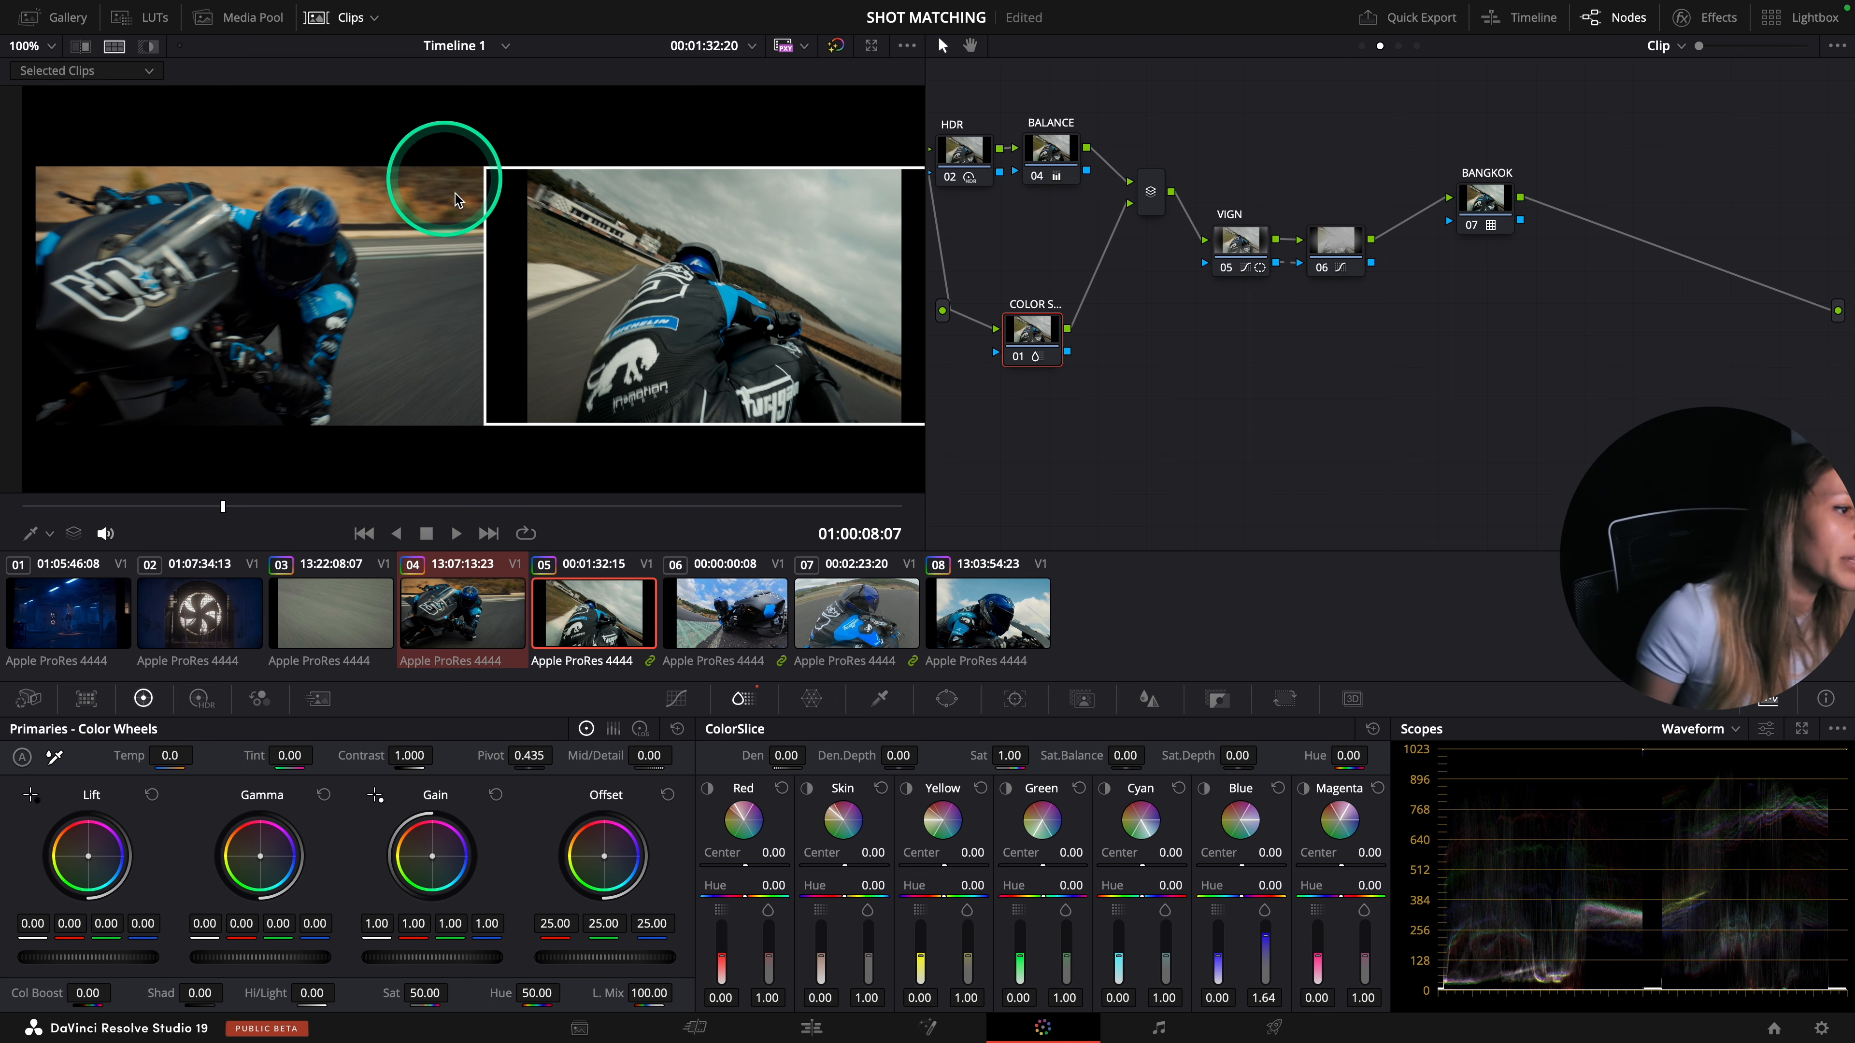
key(alt+s)
right_click(1124, 343)
click(1087, 322)
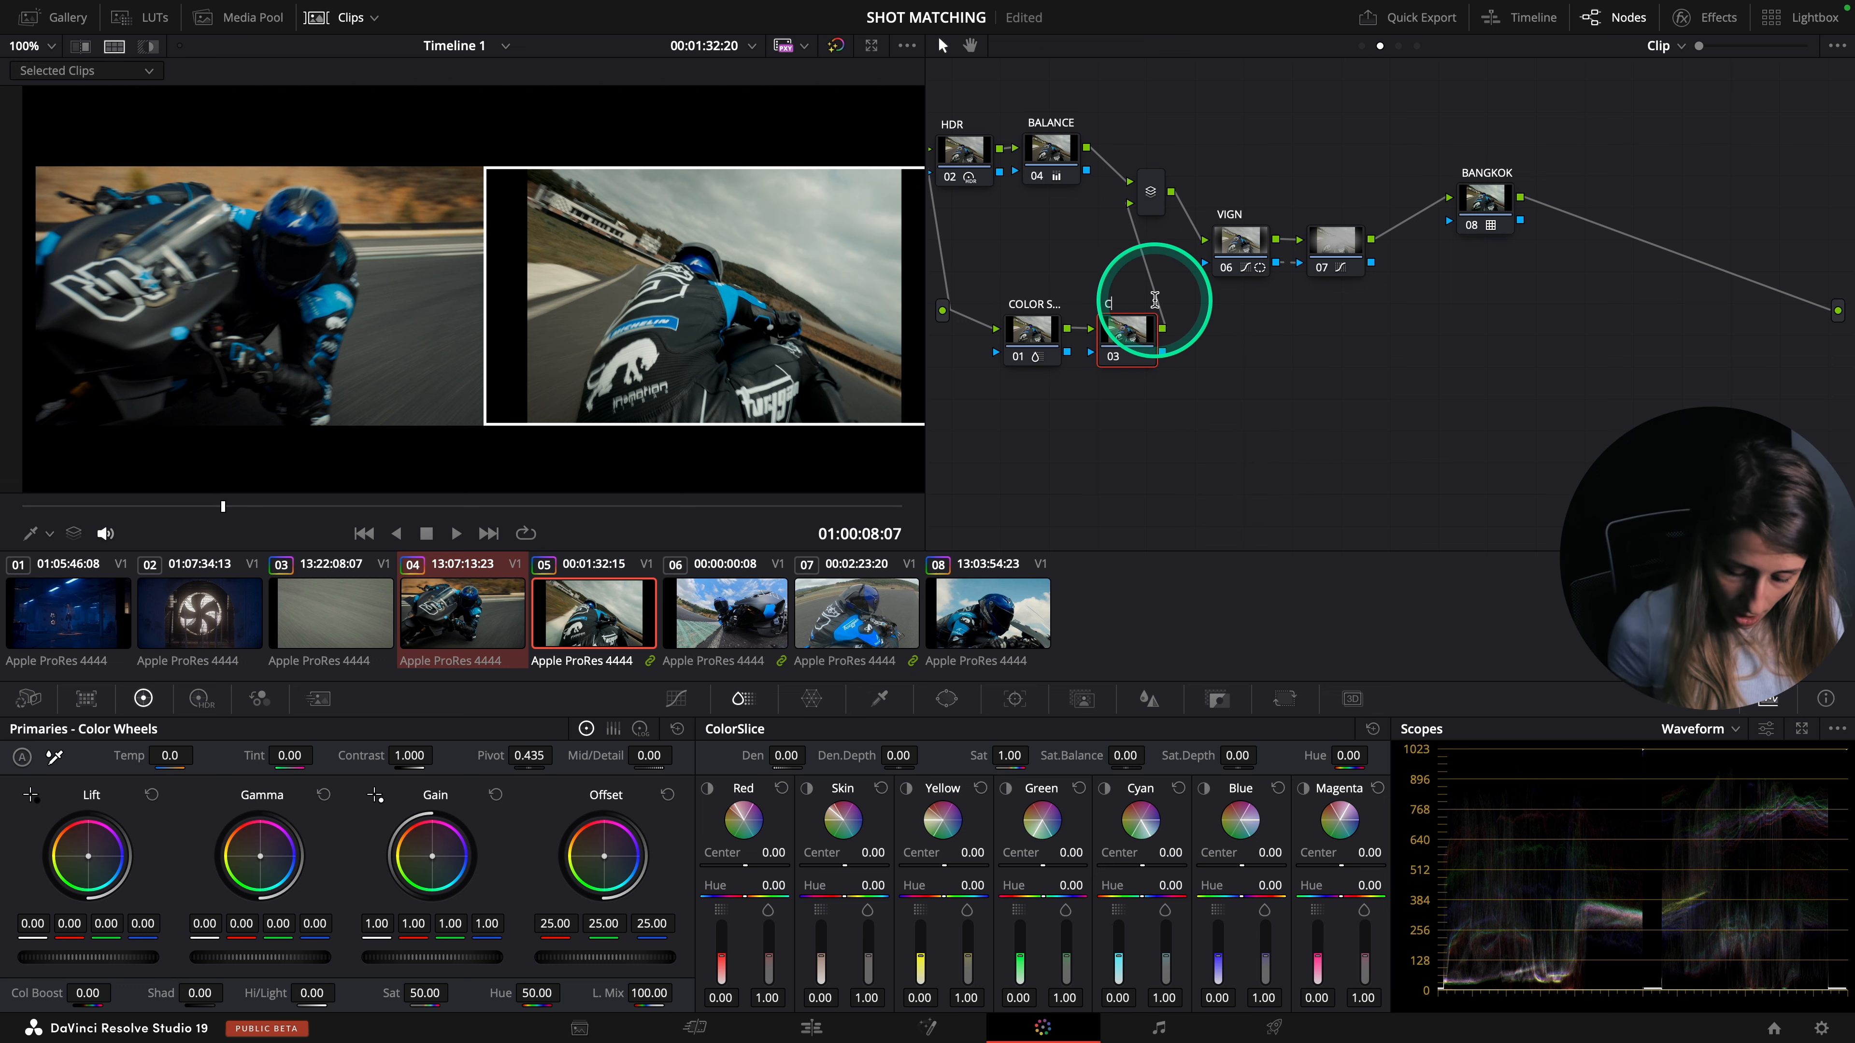
- Set the Color Warper's hue and saturation divisions to 16 and shift the outer yellow-orange point towards red, to Hue 0.88 and Sat 1.11
click(811, 698)
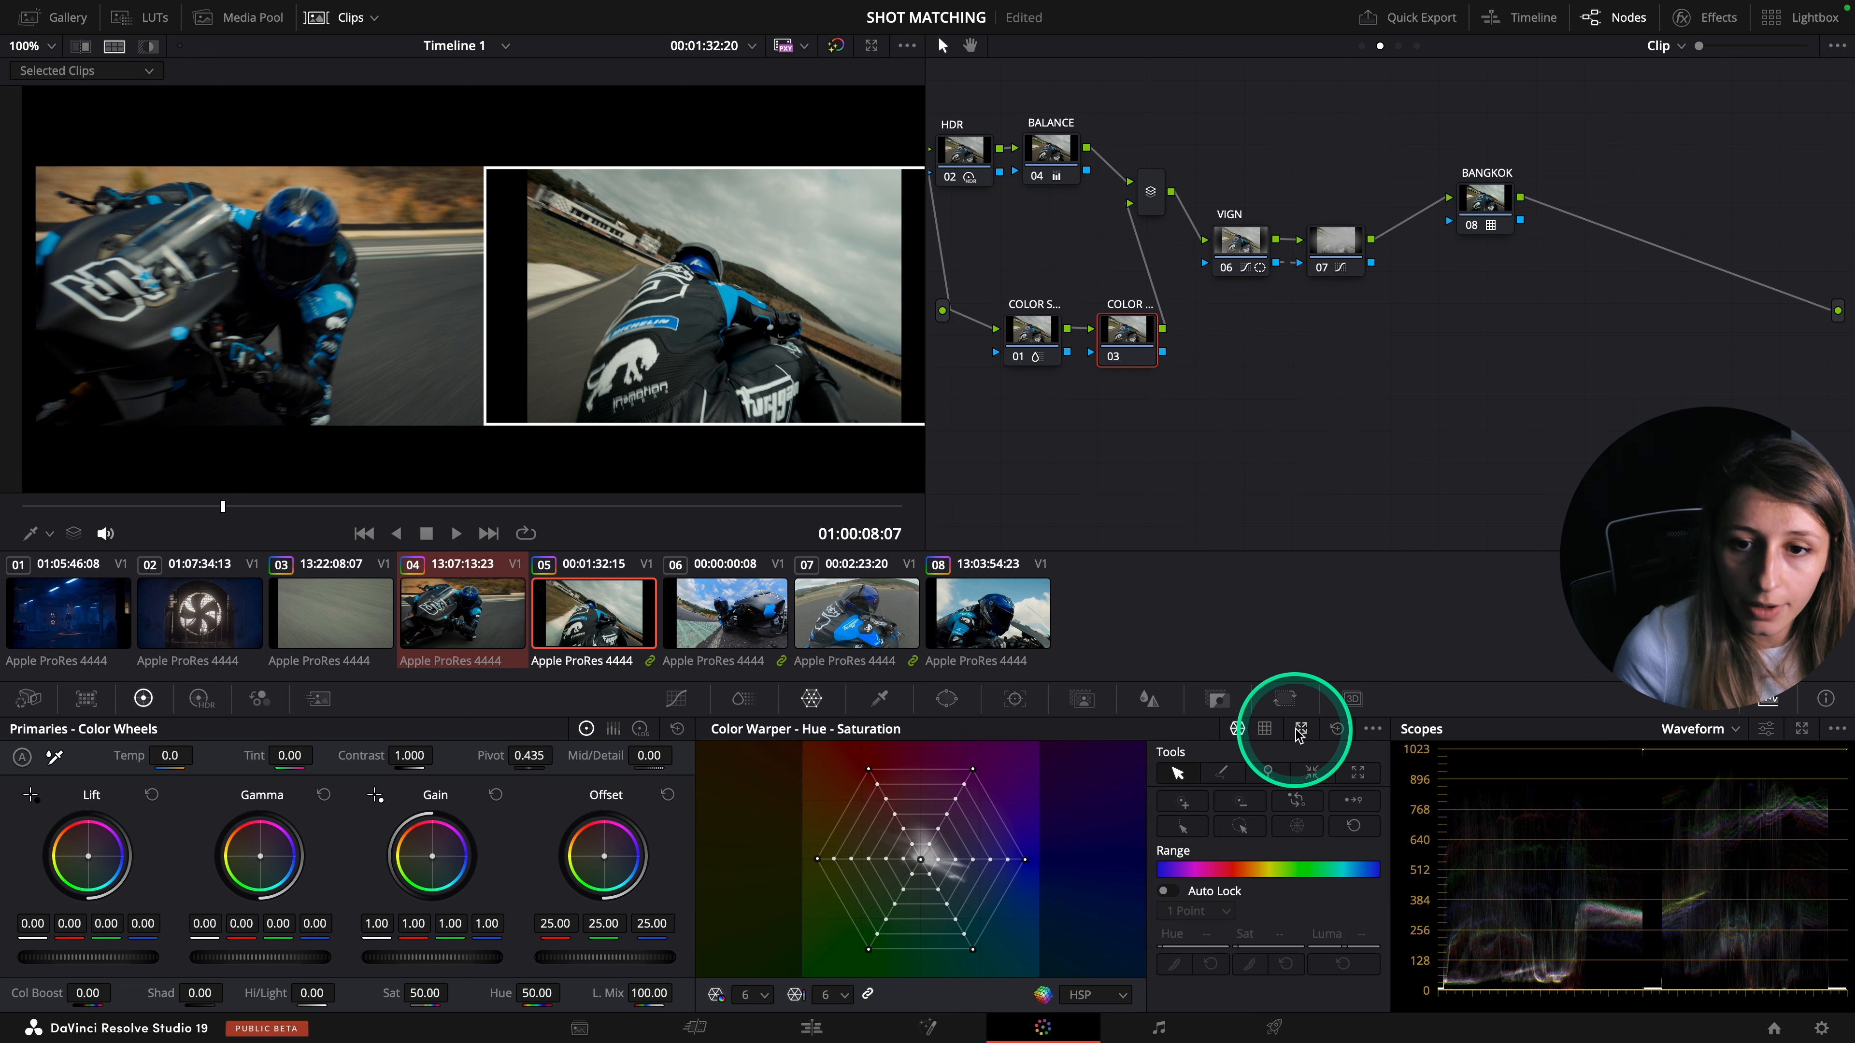
click(1297, 731)
drag(1176, 257, 1109, 406)
click(816, 943)
click(816, 873)
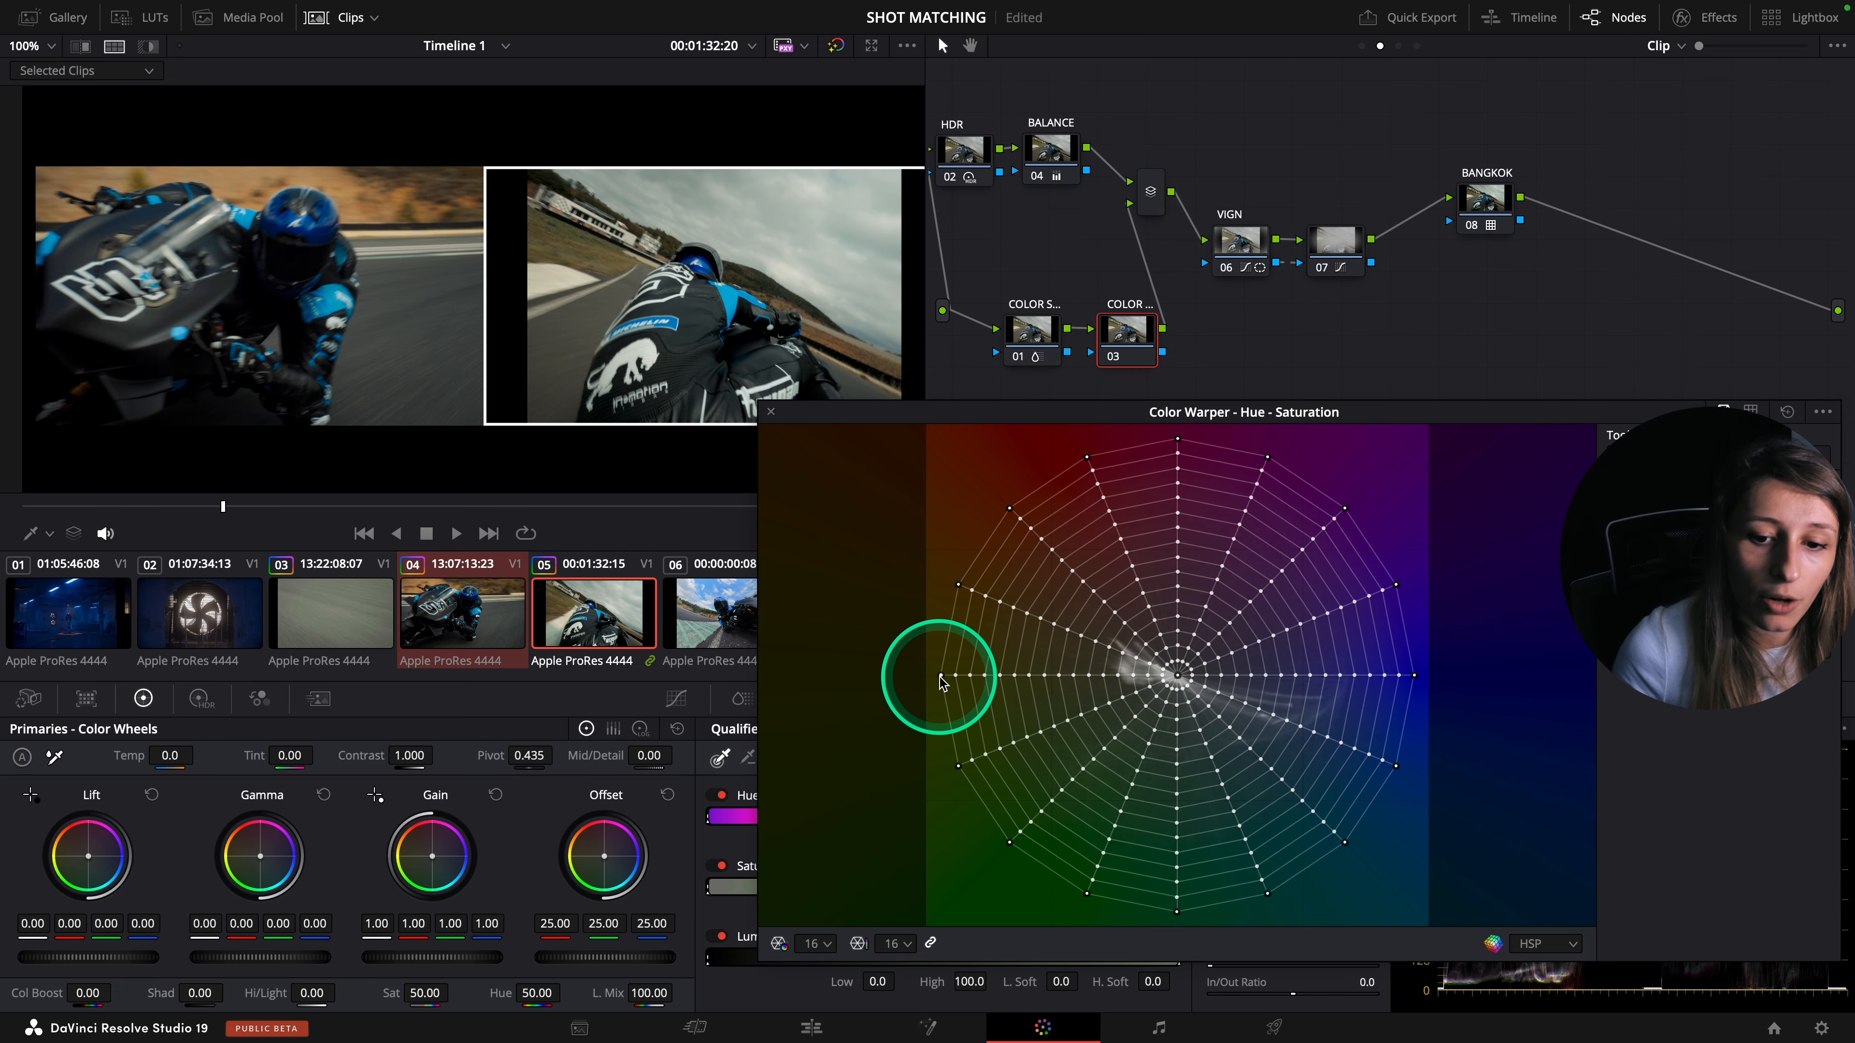
drag(942, 680, 960, 614)
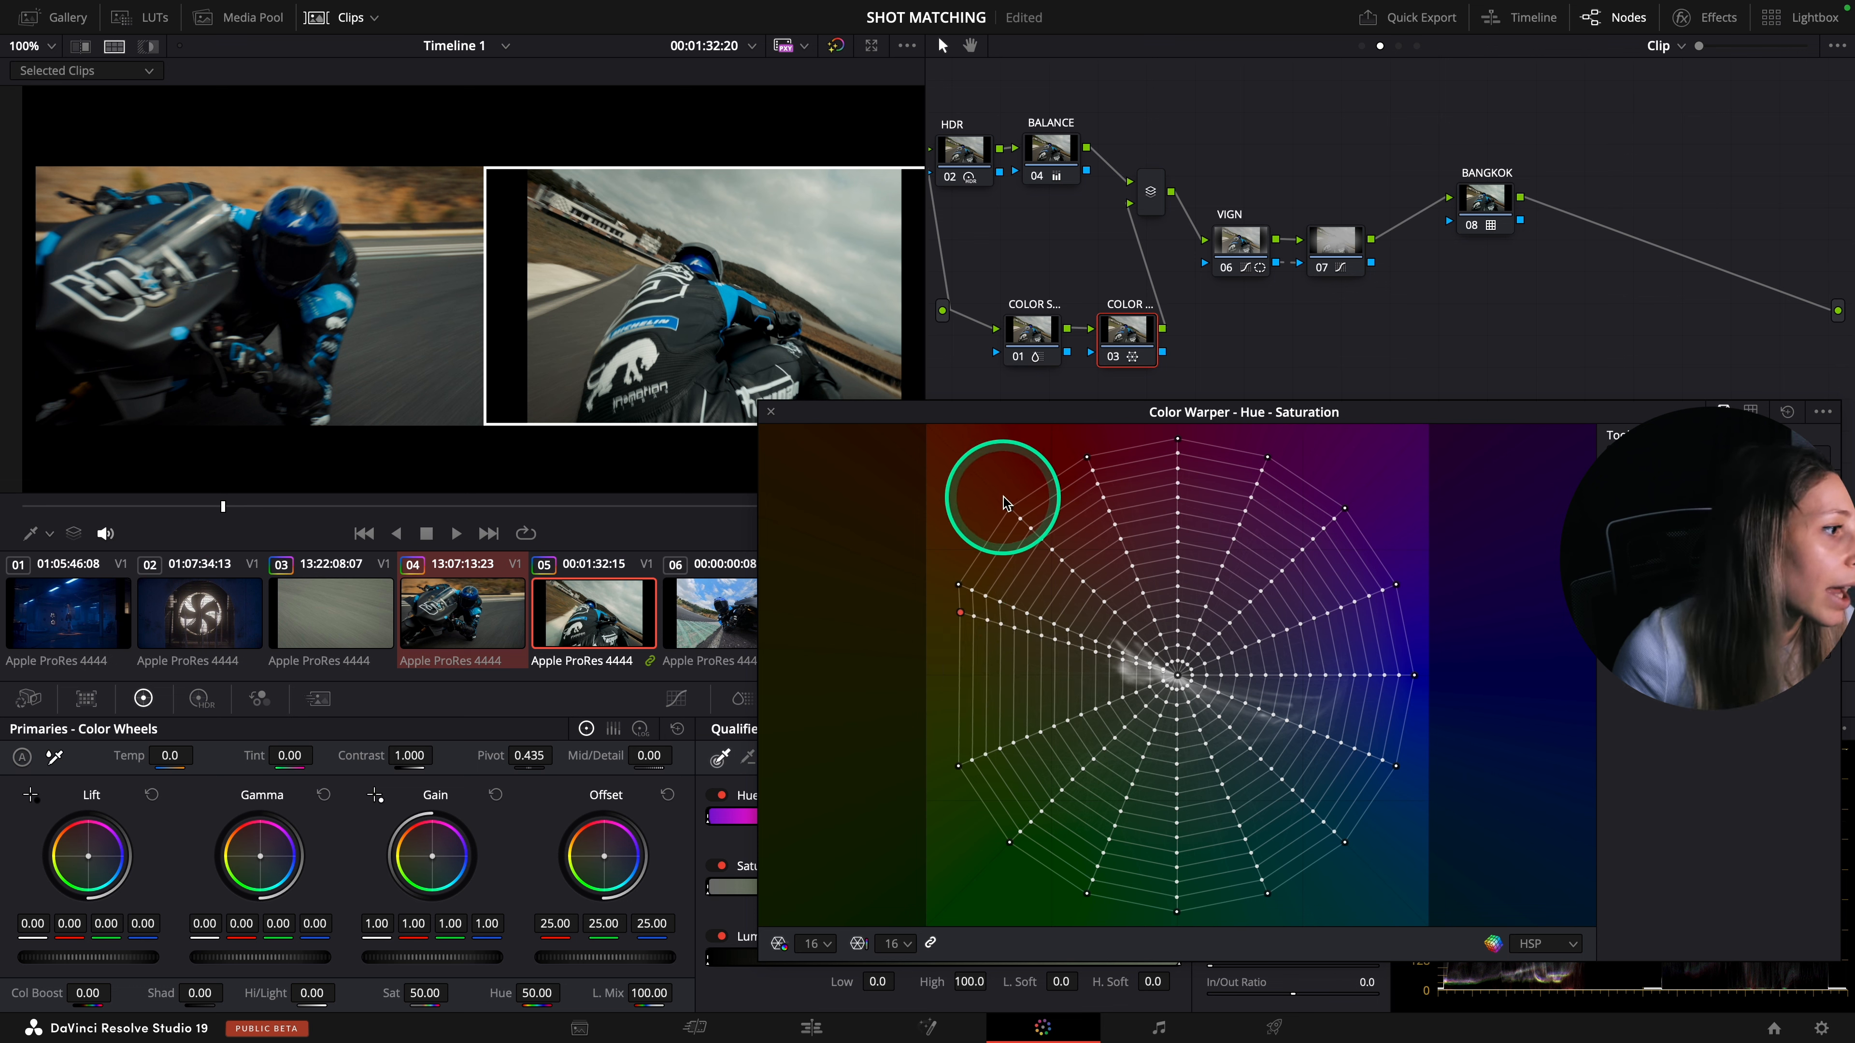
click(772, 416)
click(772, 417)
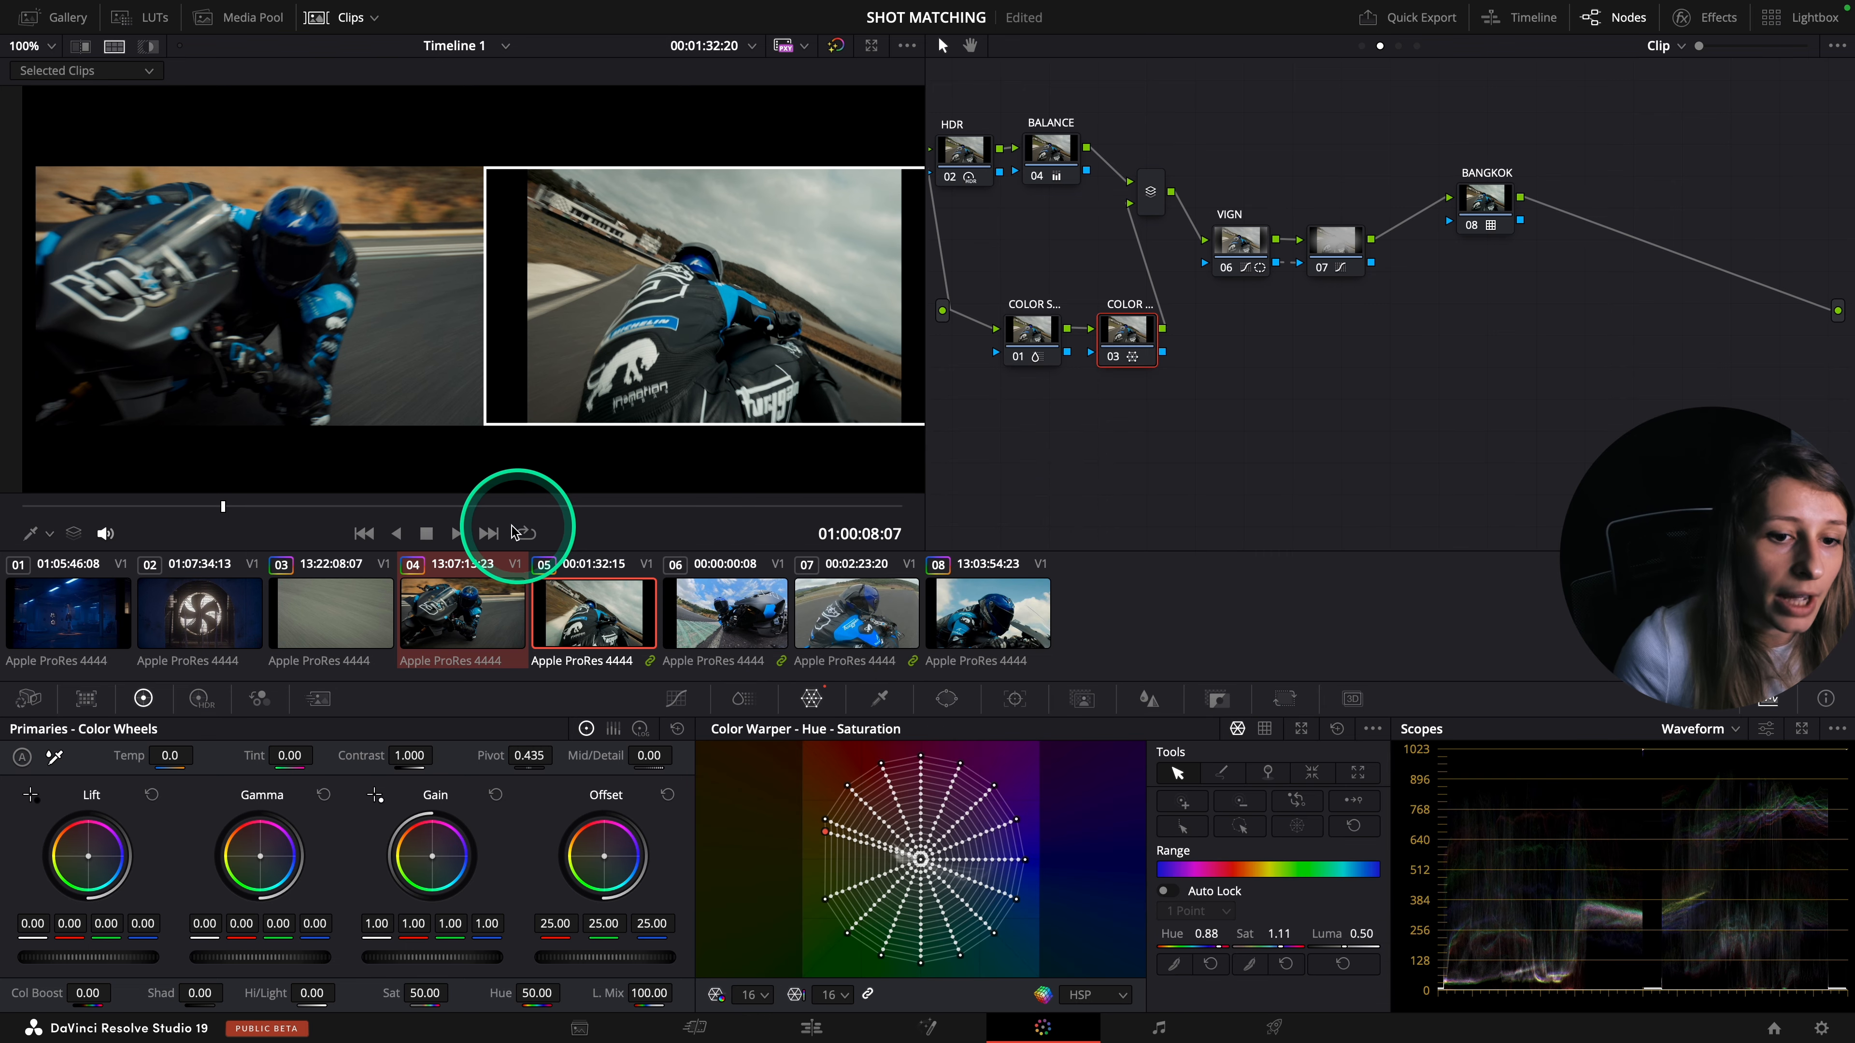
- Copy clip 05's grade onto clip 06 and show clip 06 beside reference clip 04 in split screen
click(124, 50)
click(725, 614)
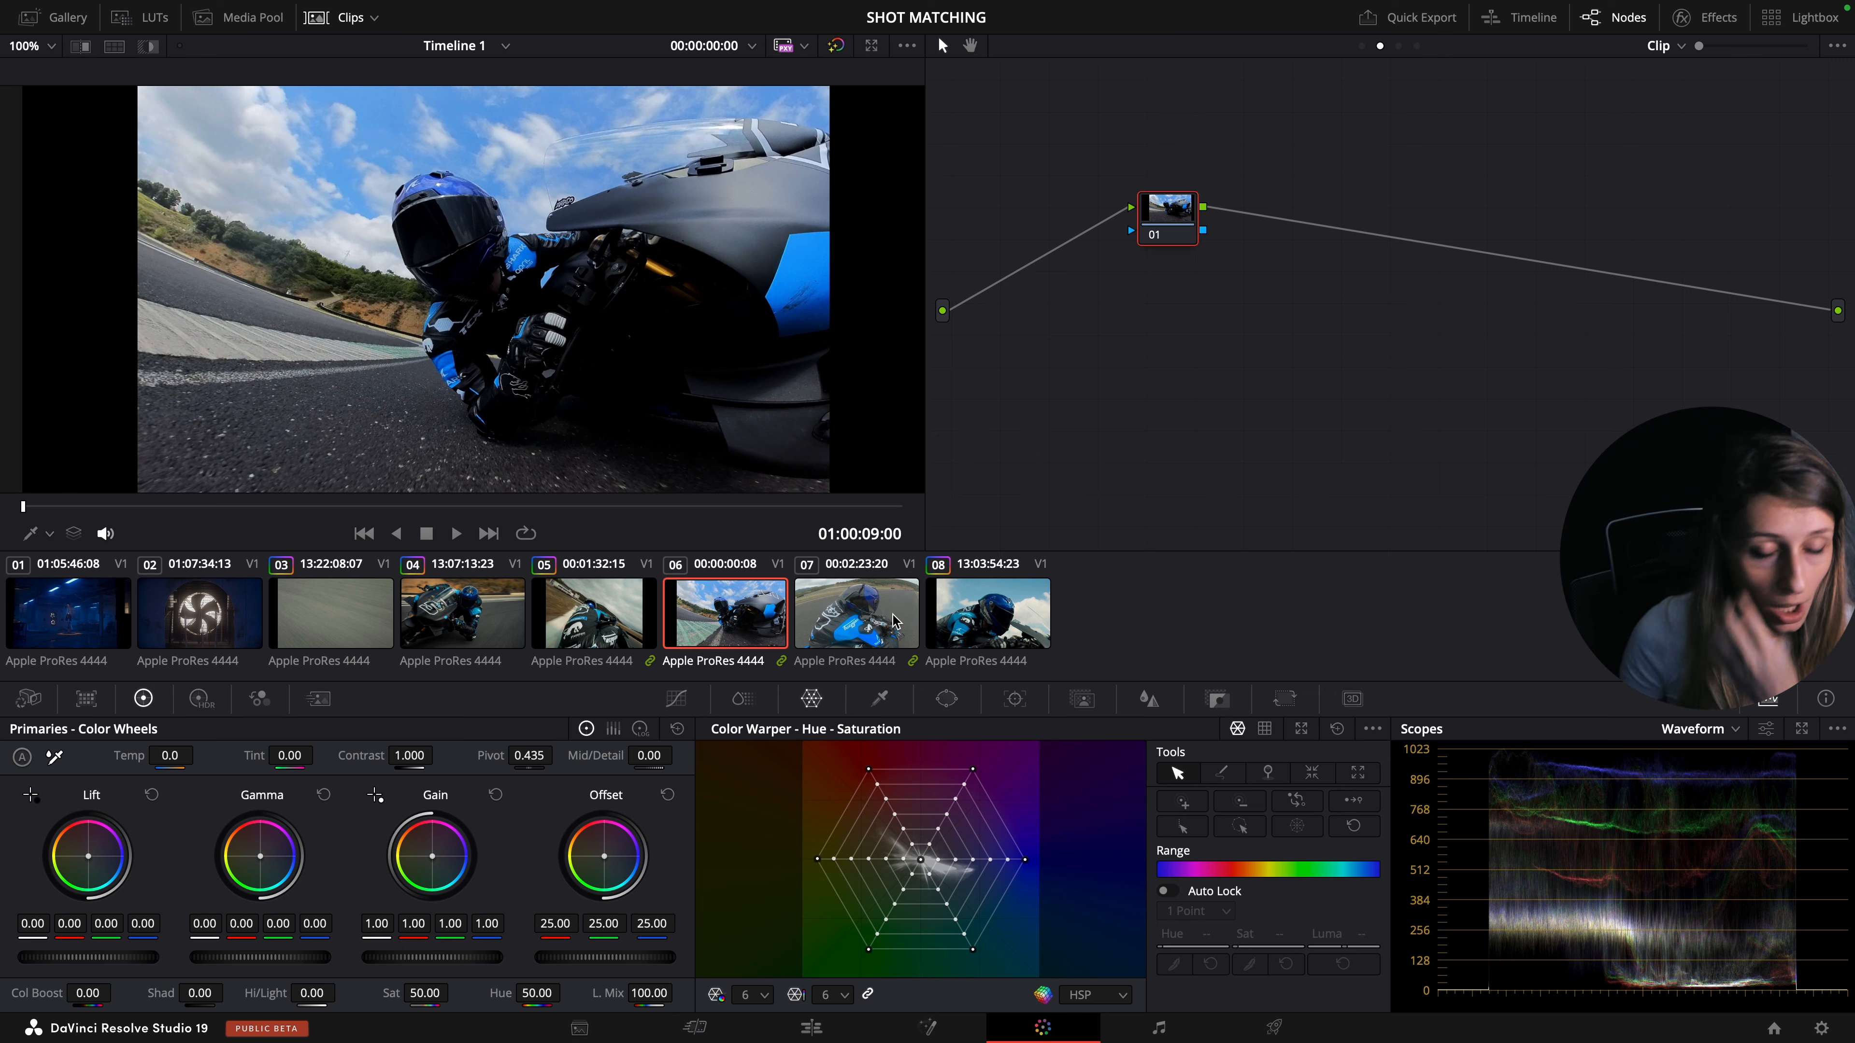
middle_click(892, 621)
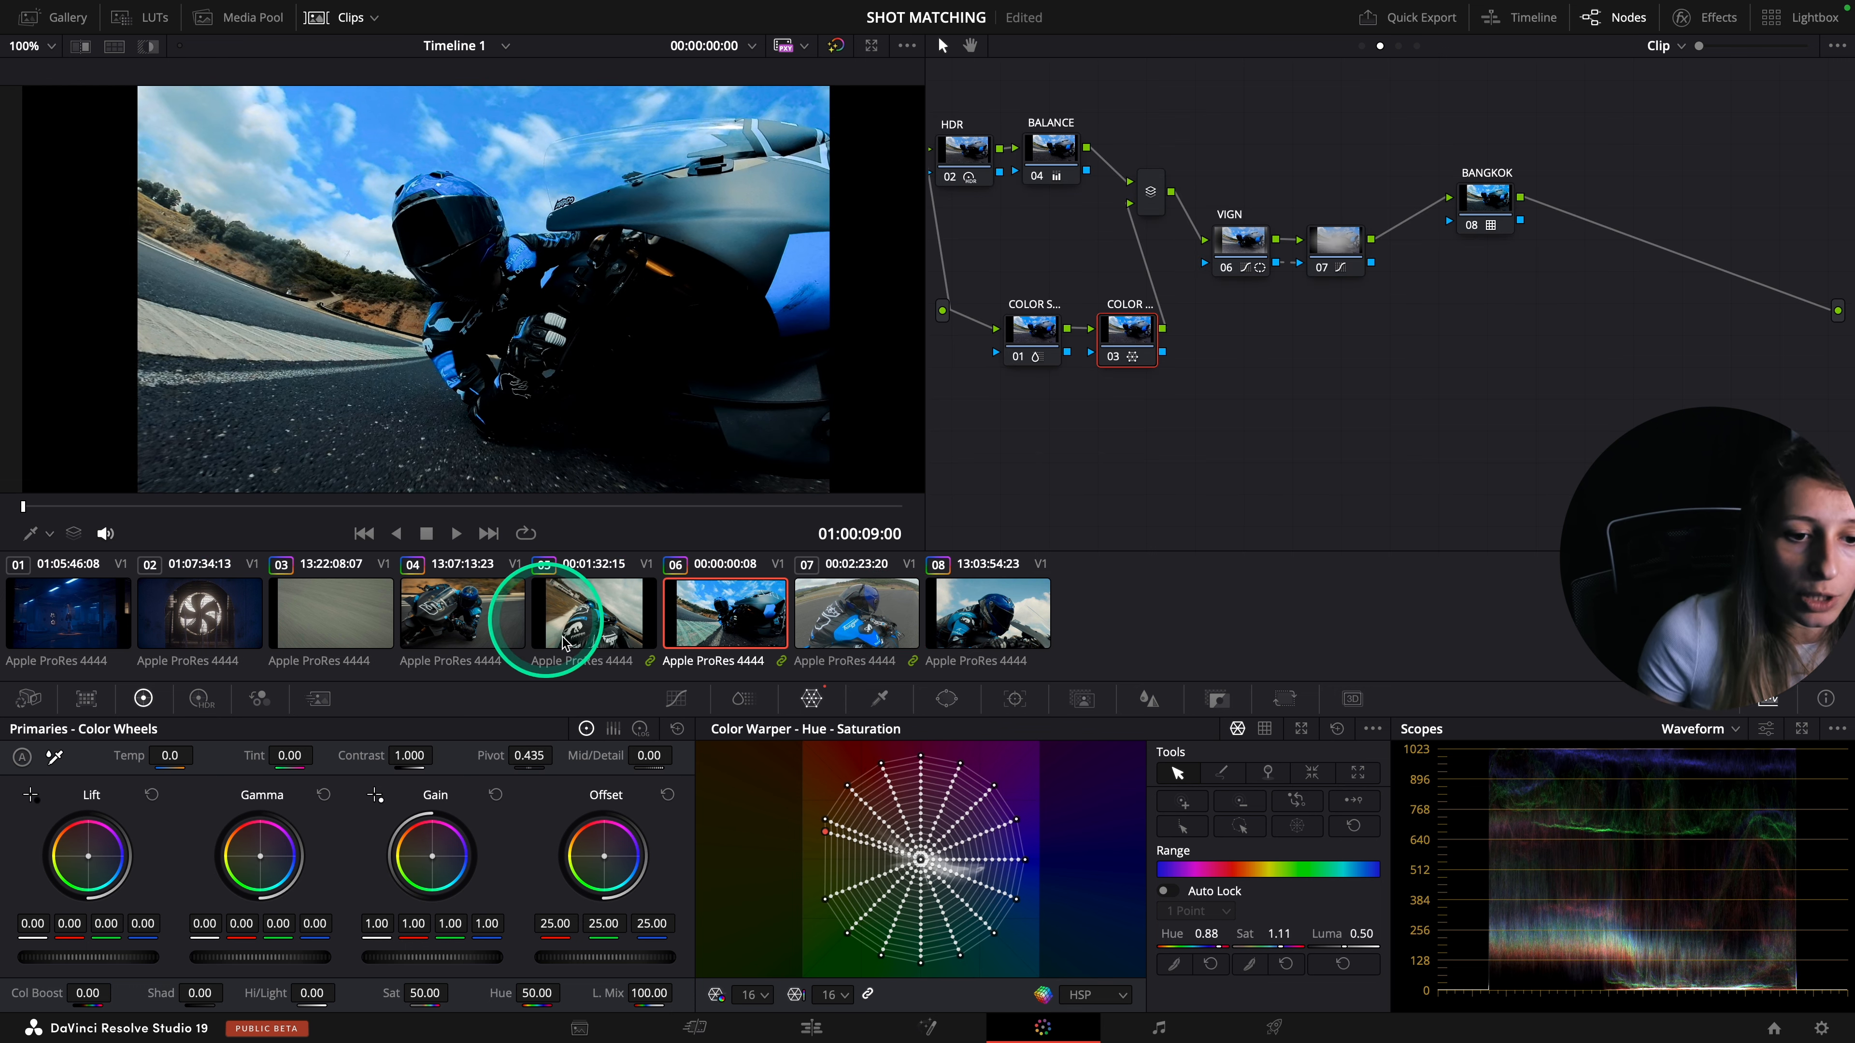
click(1035, 337)
drag(1107, 330, 1107, 369)
middle_click(614, 599)
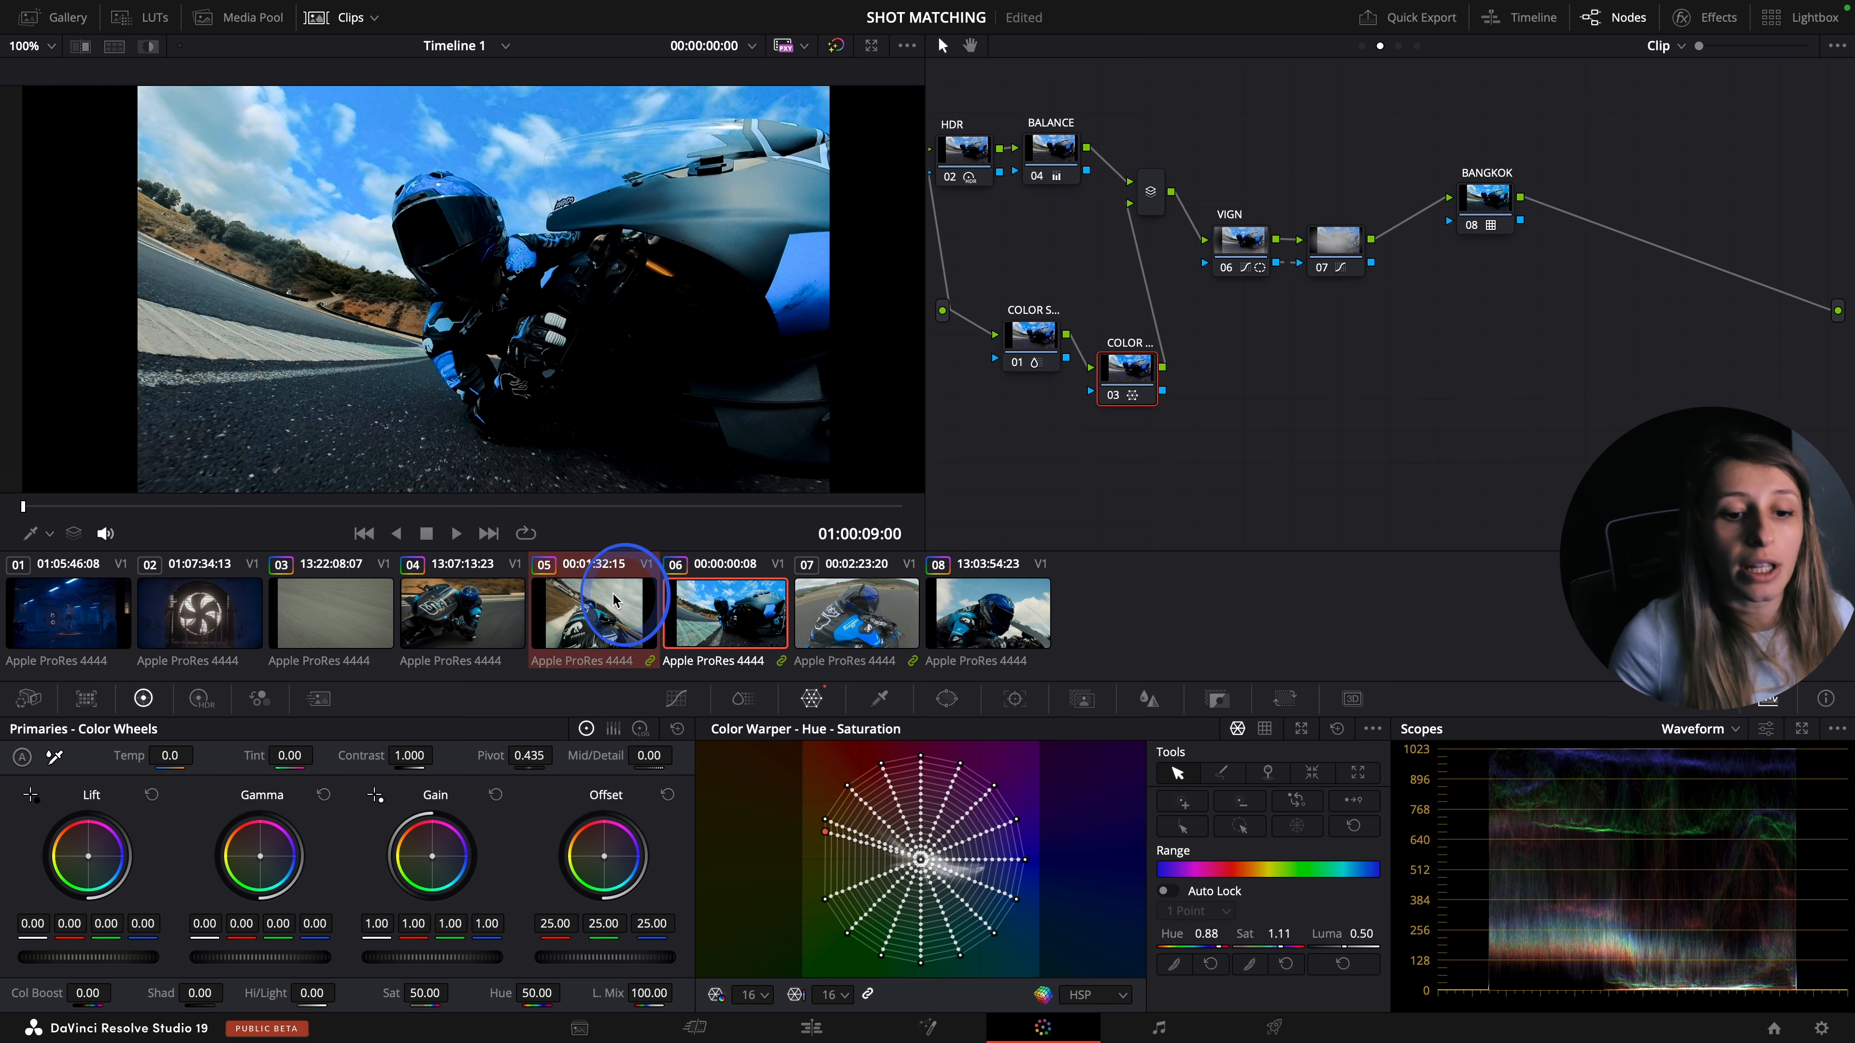
click(114, 46)
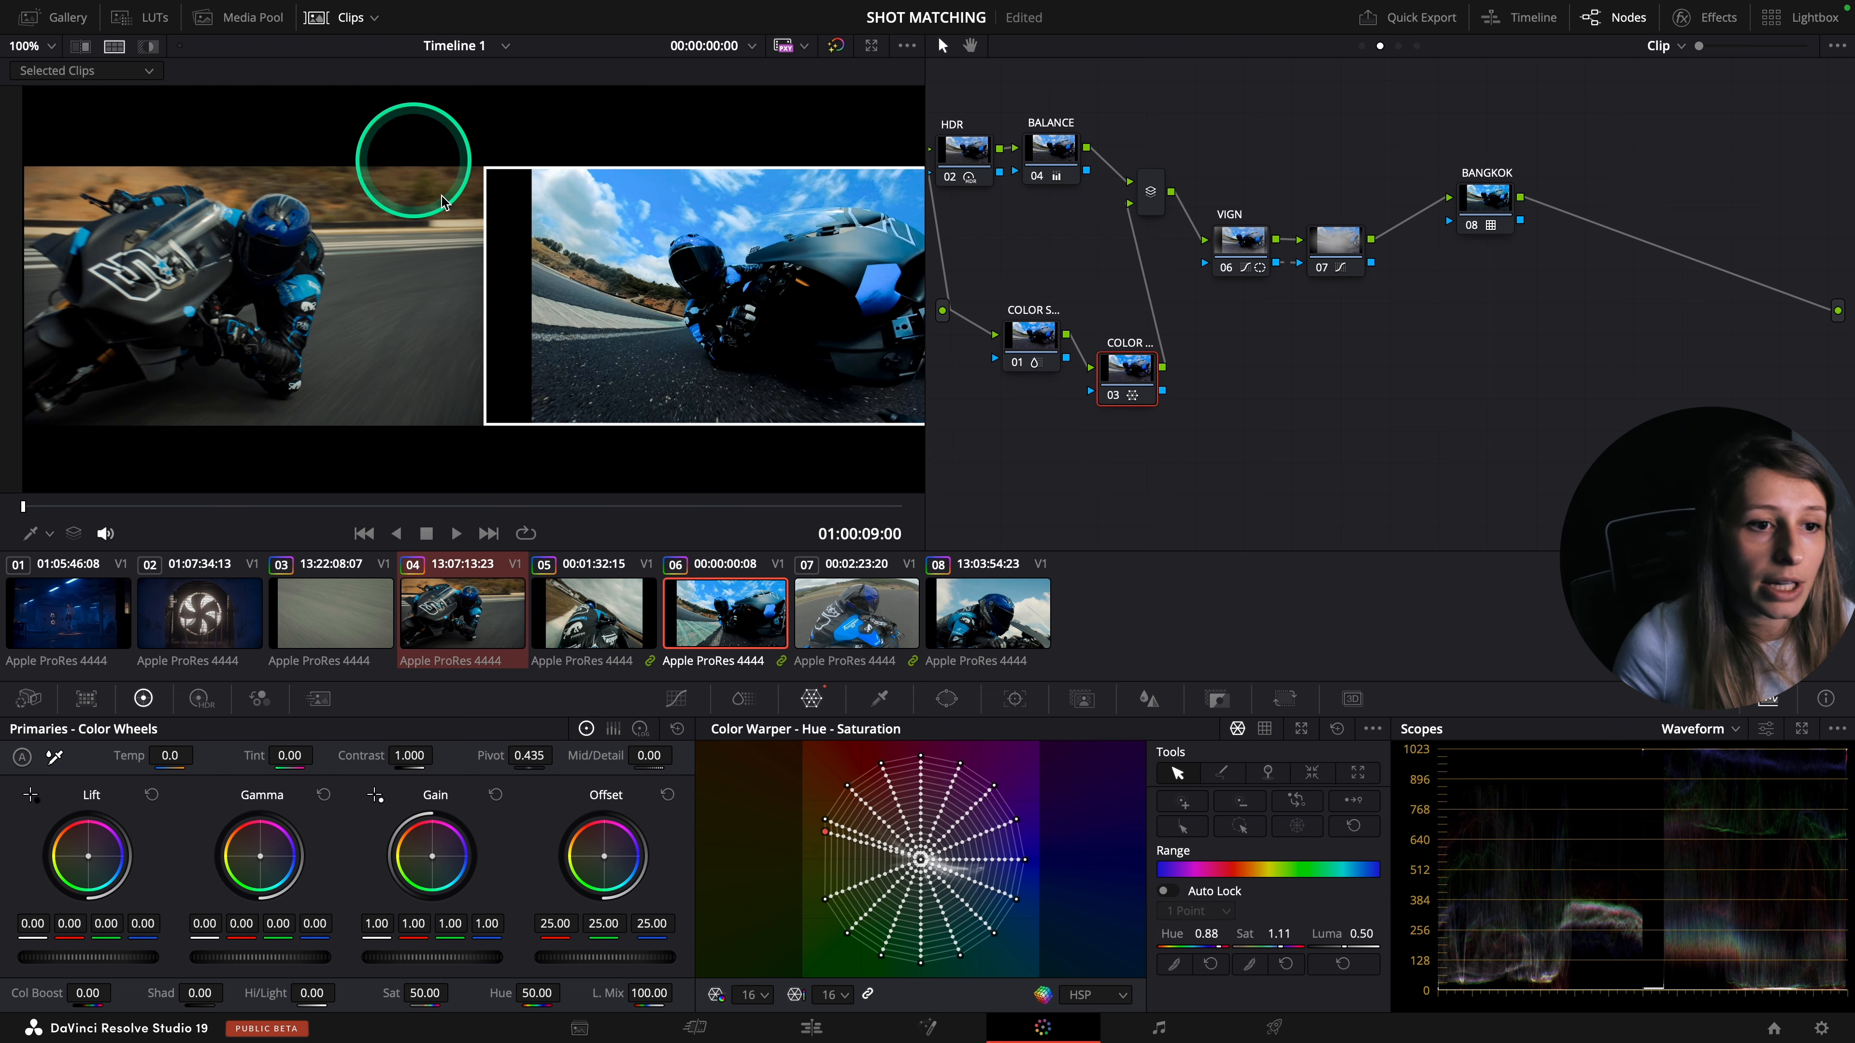
scroll(444, 201, down, 1)
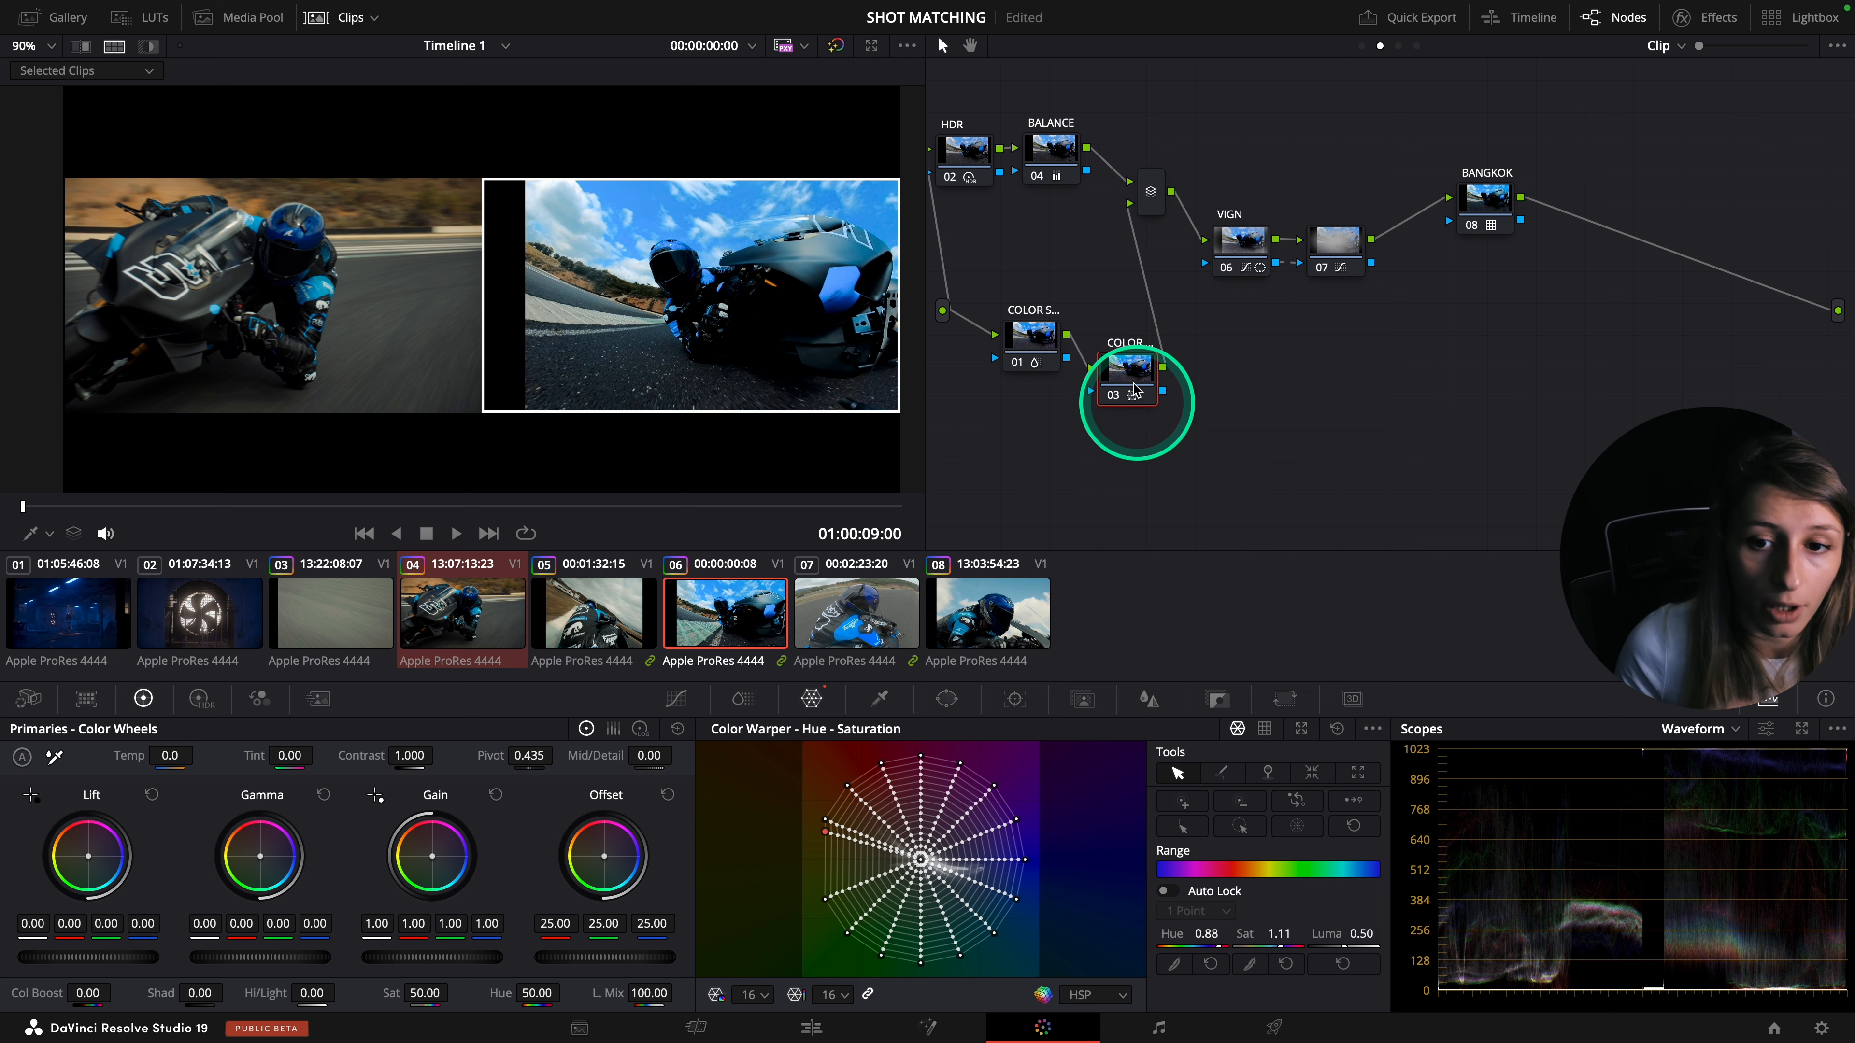
- On clip 06's color slice node, set the ColorSlice Blue saturation to 1.00 and the Cyan saturation to 0.12
drag(1134, 378, 1157, 340)
click(1030, 340)
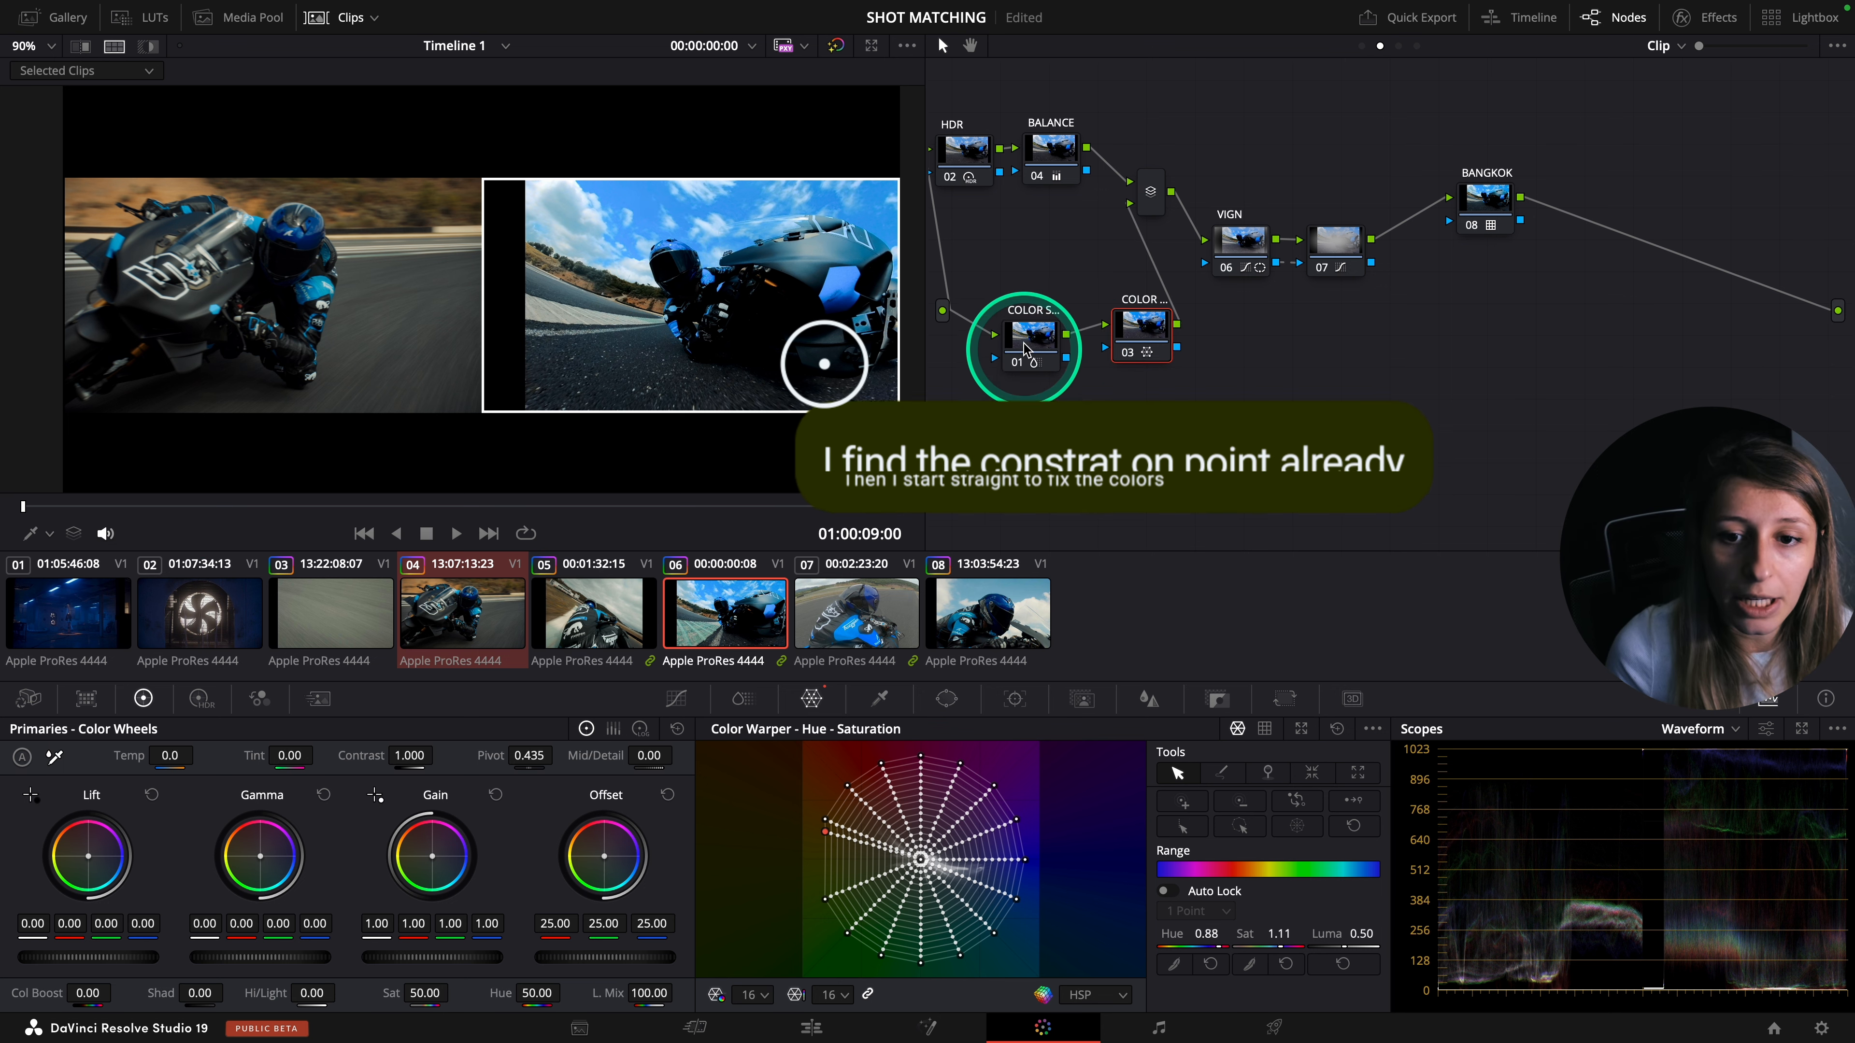
click(743, 699)
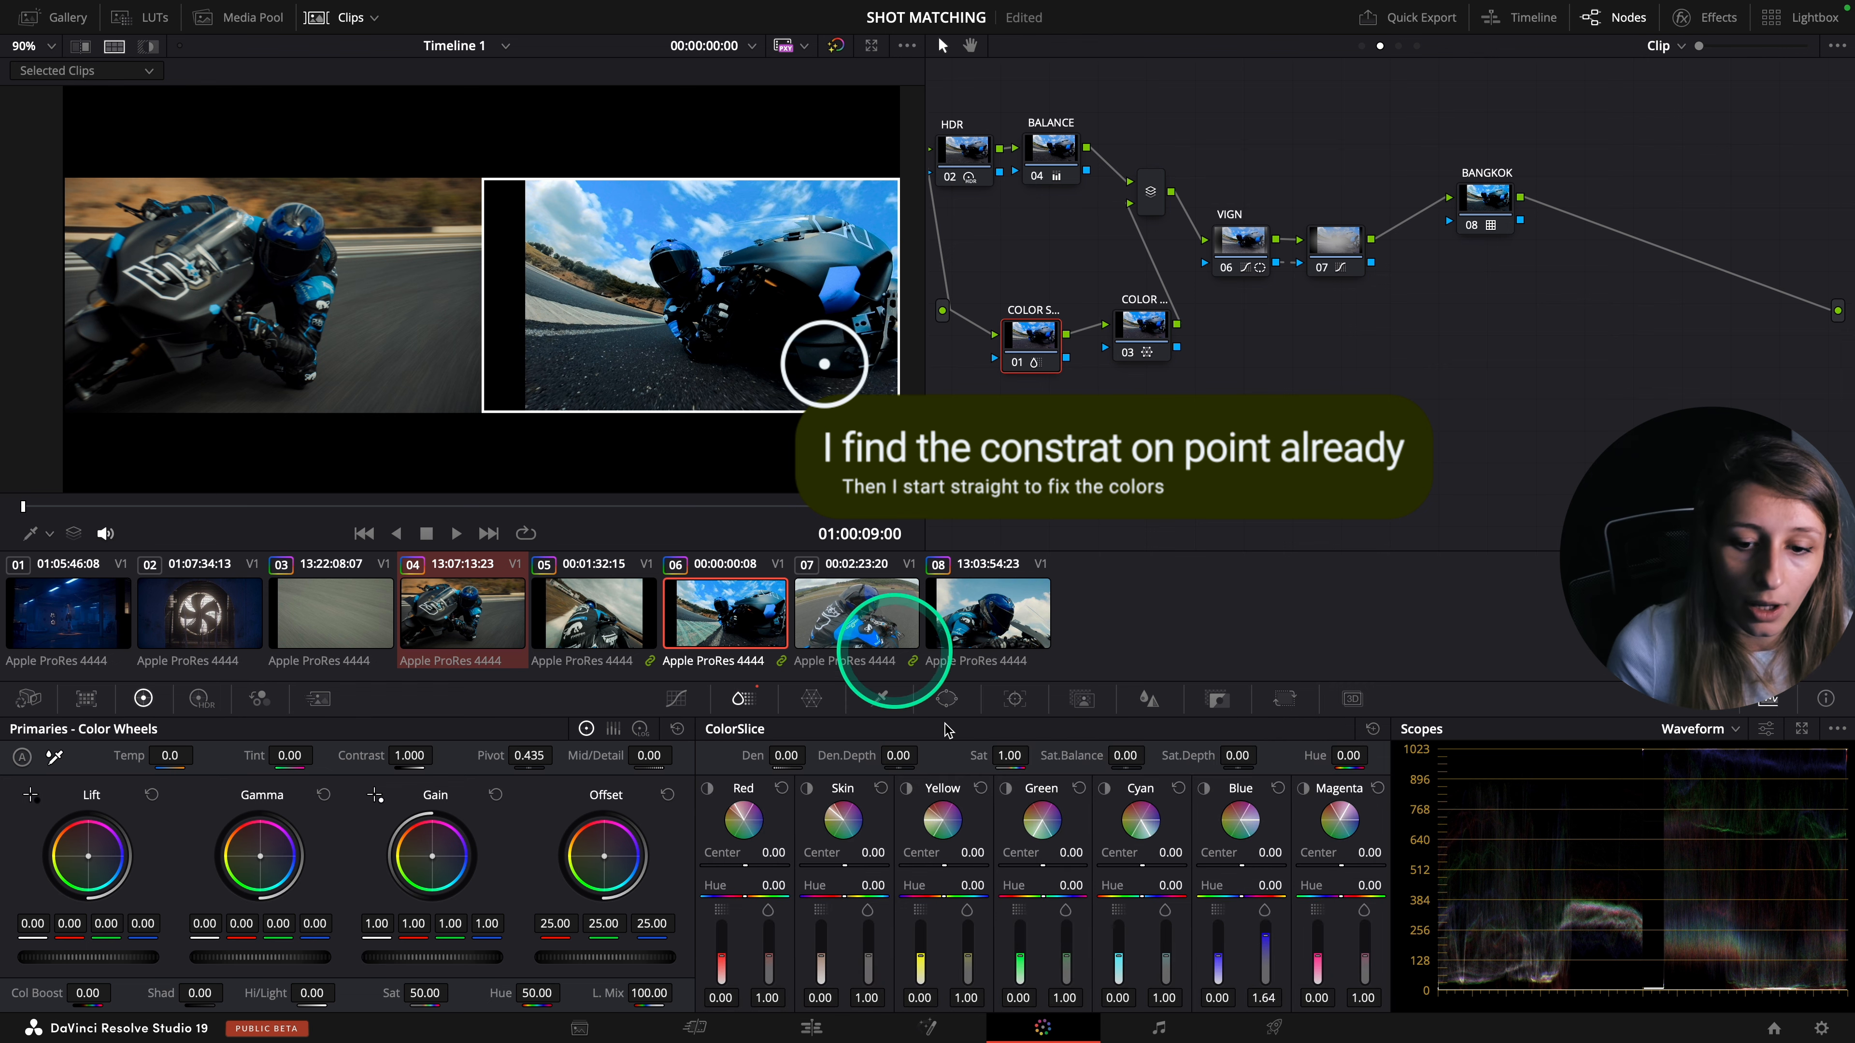
key(shift+d)
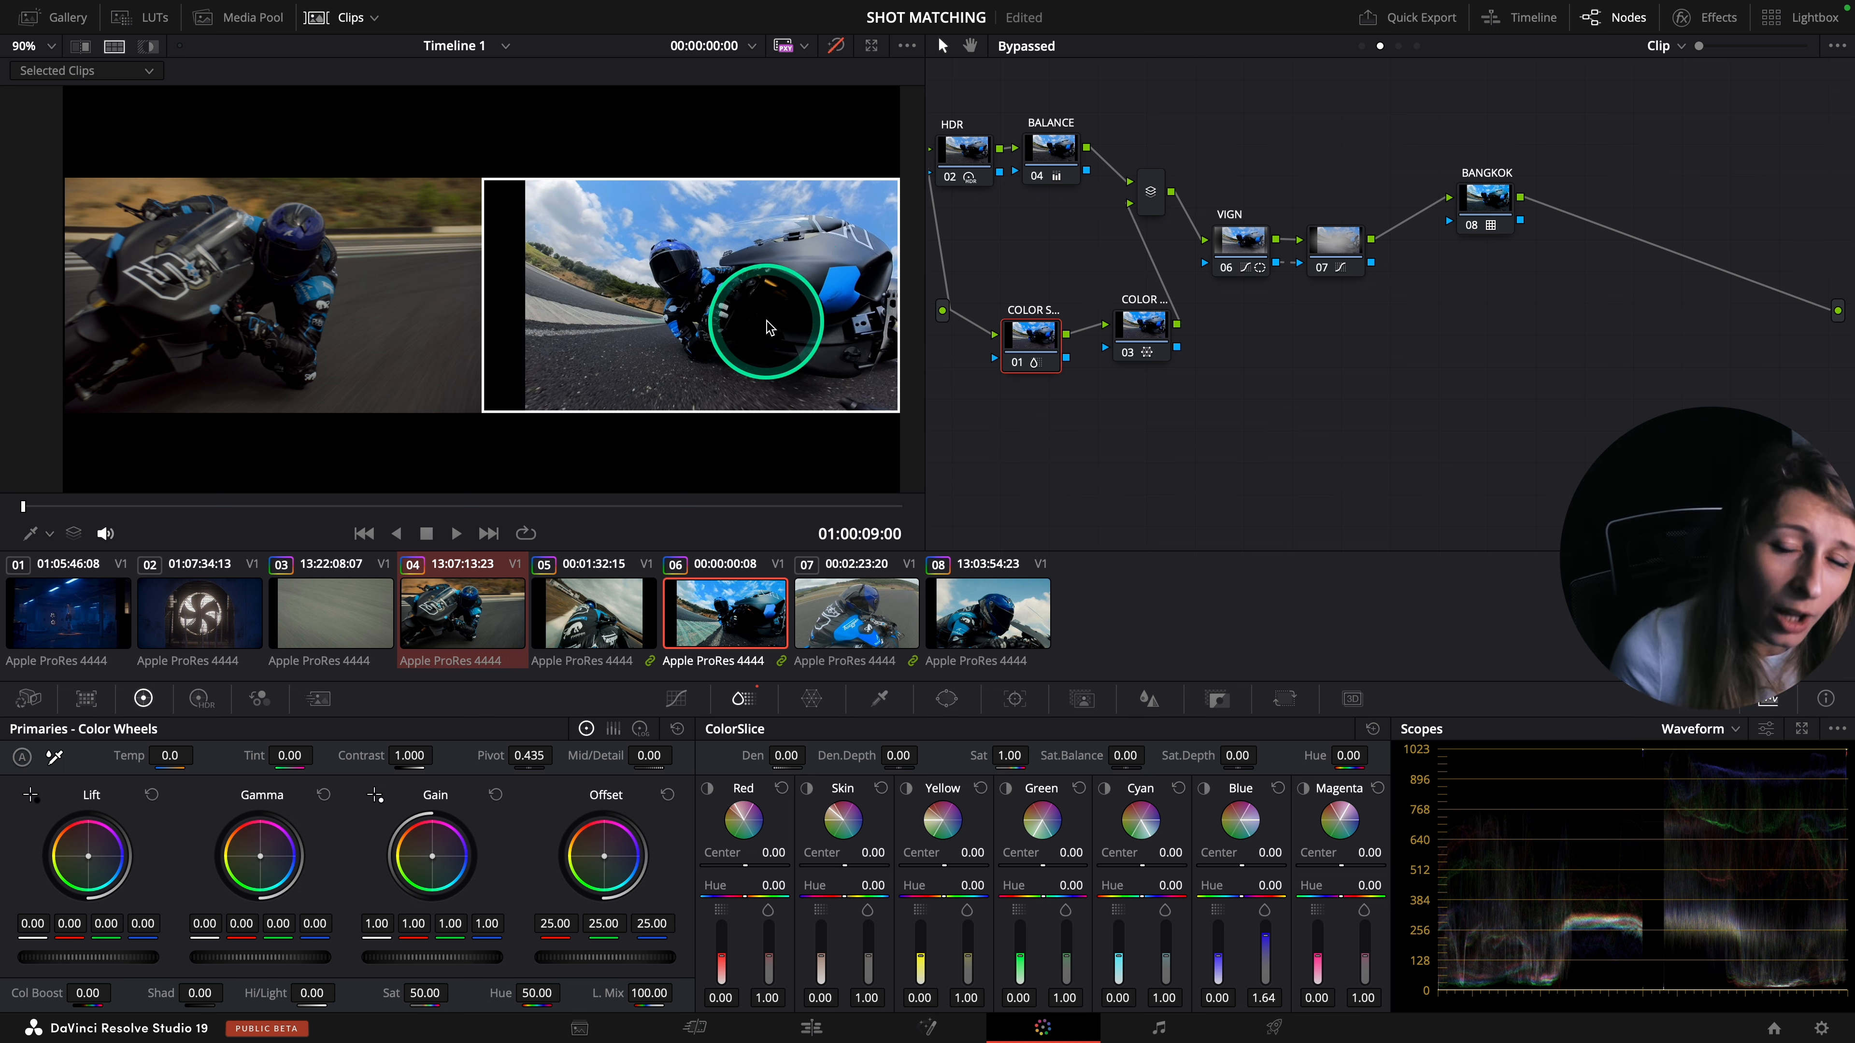
key(shift+d)
mouse_move(1025, 360)
mouse_down()
mouse_move(1061, 316)
mouse_move(1011, 383)
mouse_up()
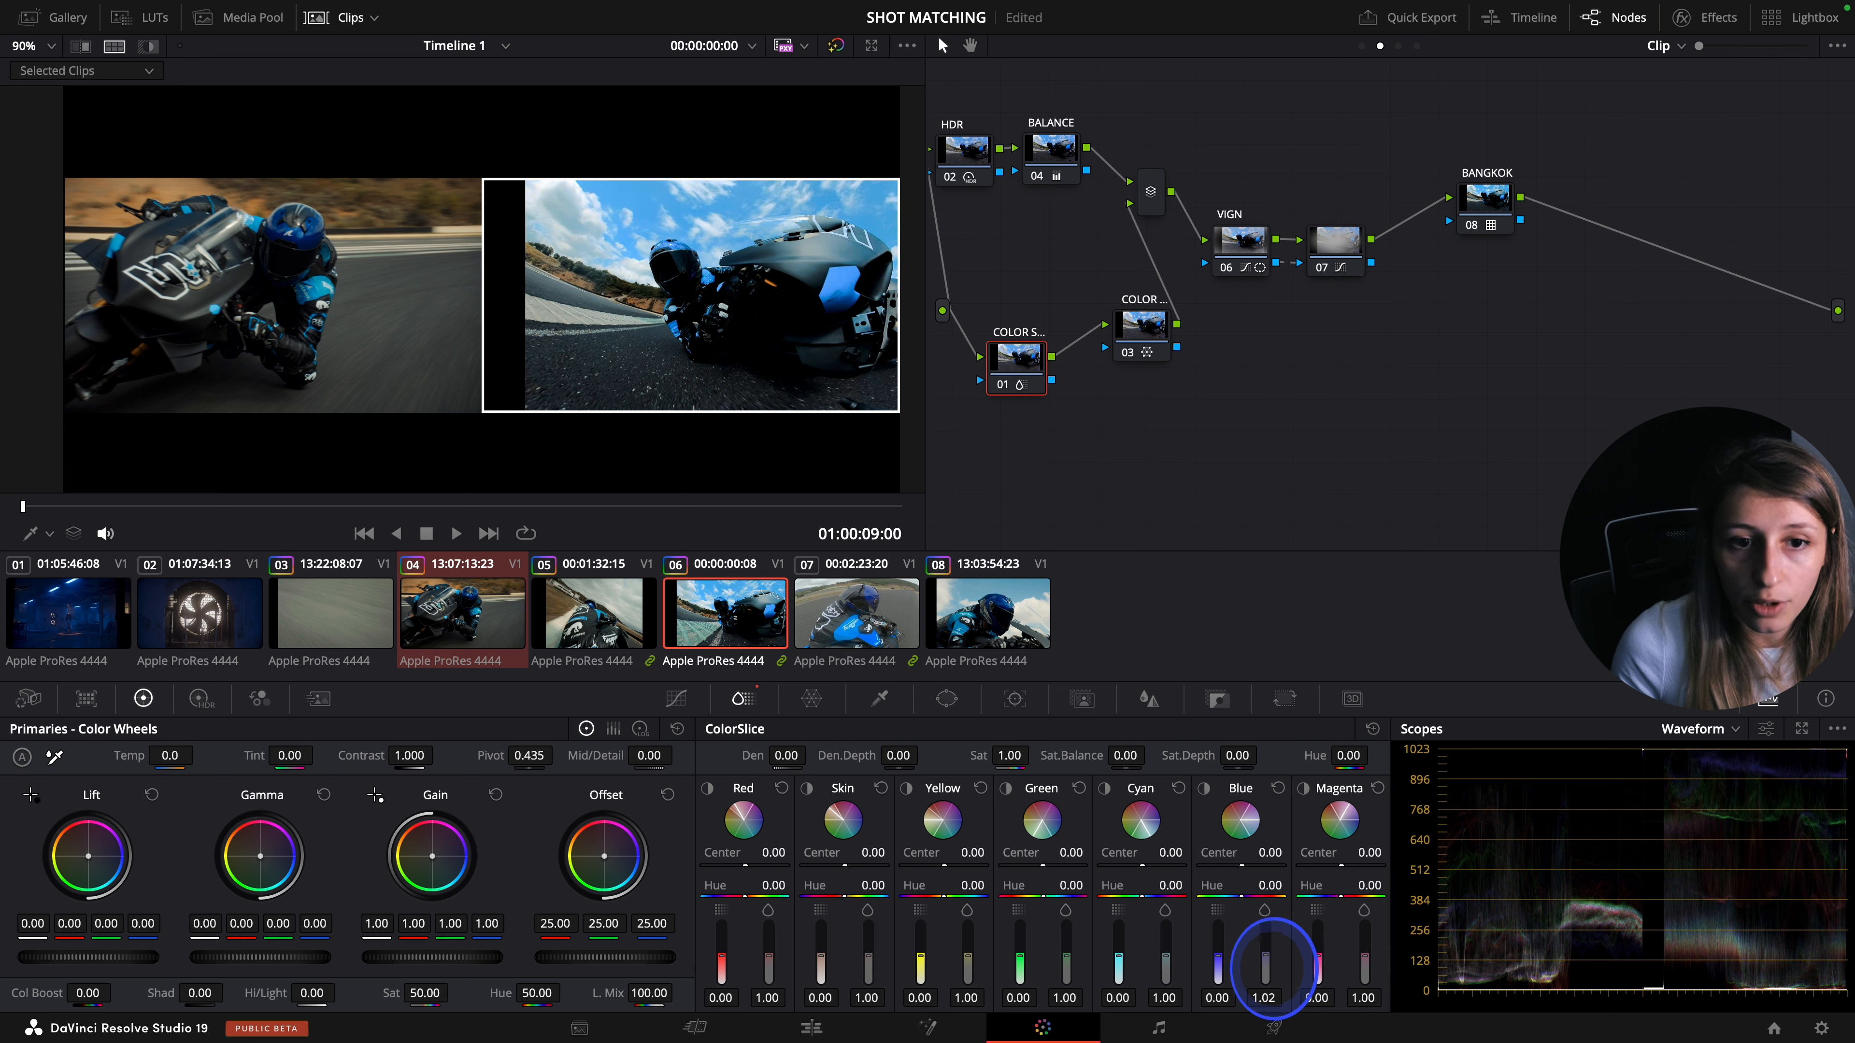
drag(1273, 968, 1271, 972)
drag(1167, 959, 1173, 950)
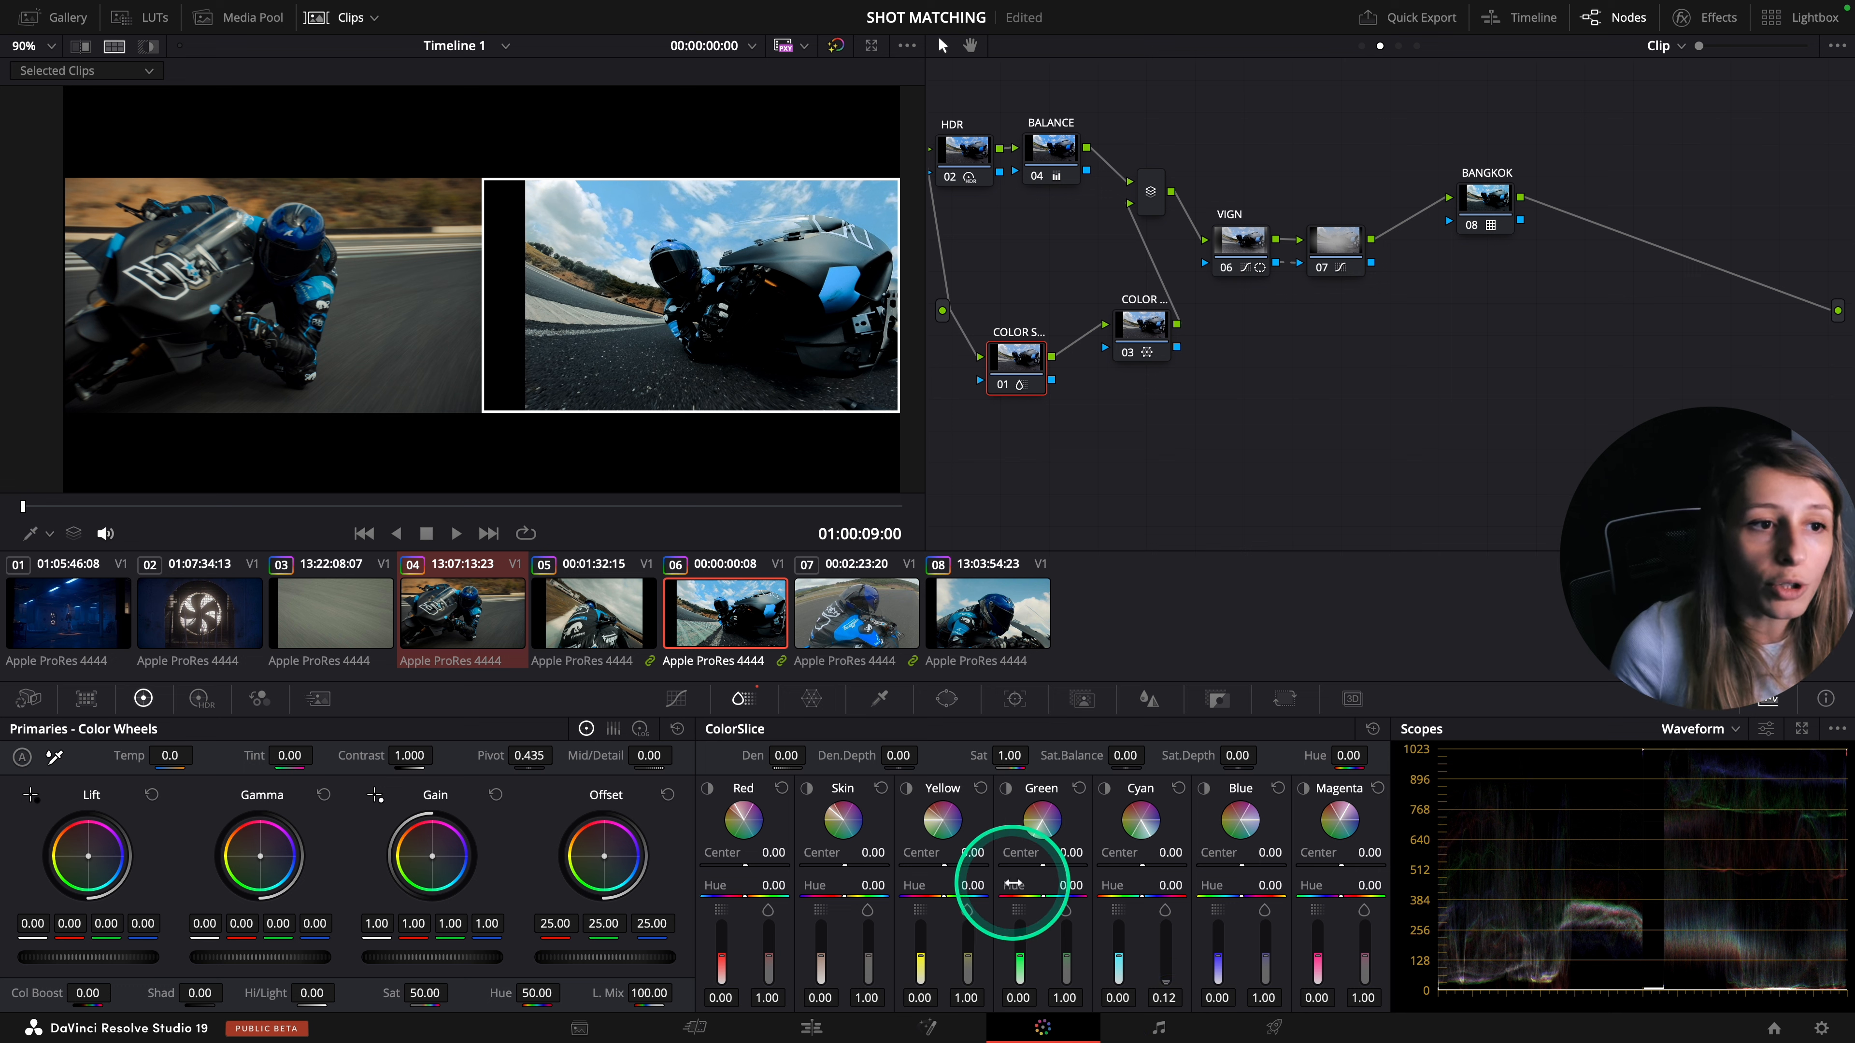
- Compare clip 06 with graded clip 08 in split screen instead of clip 04
click(114, 46)
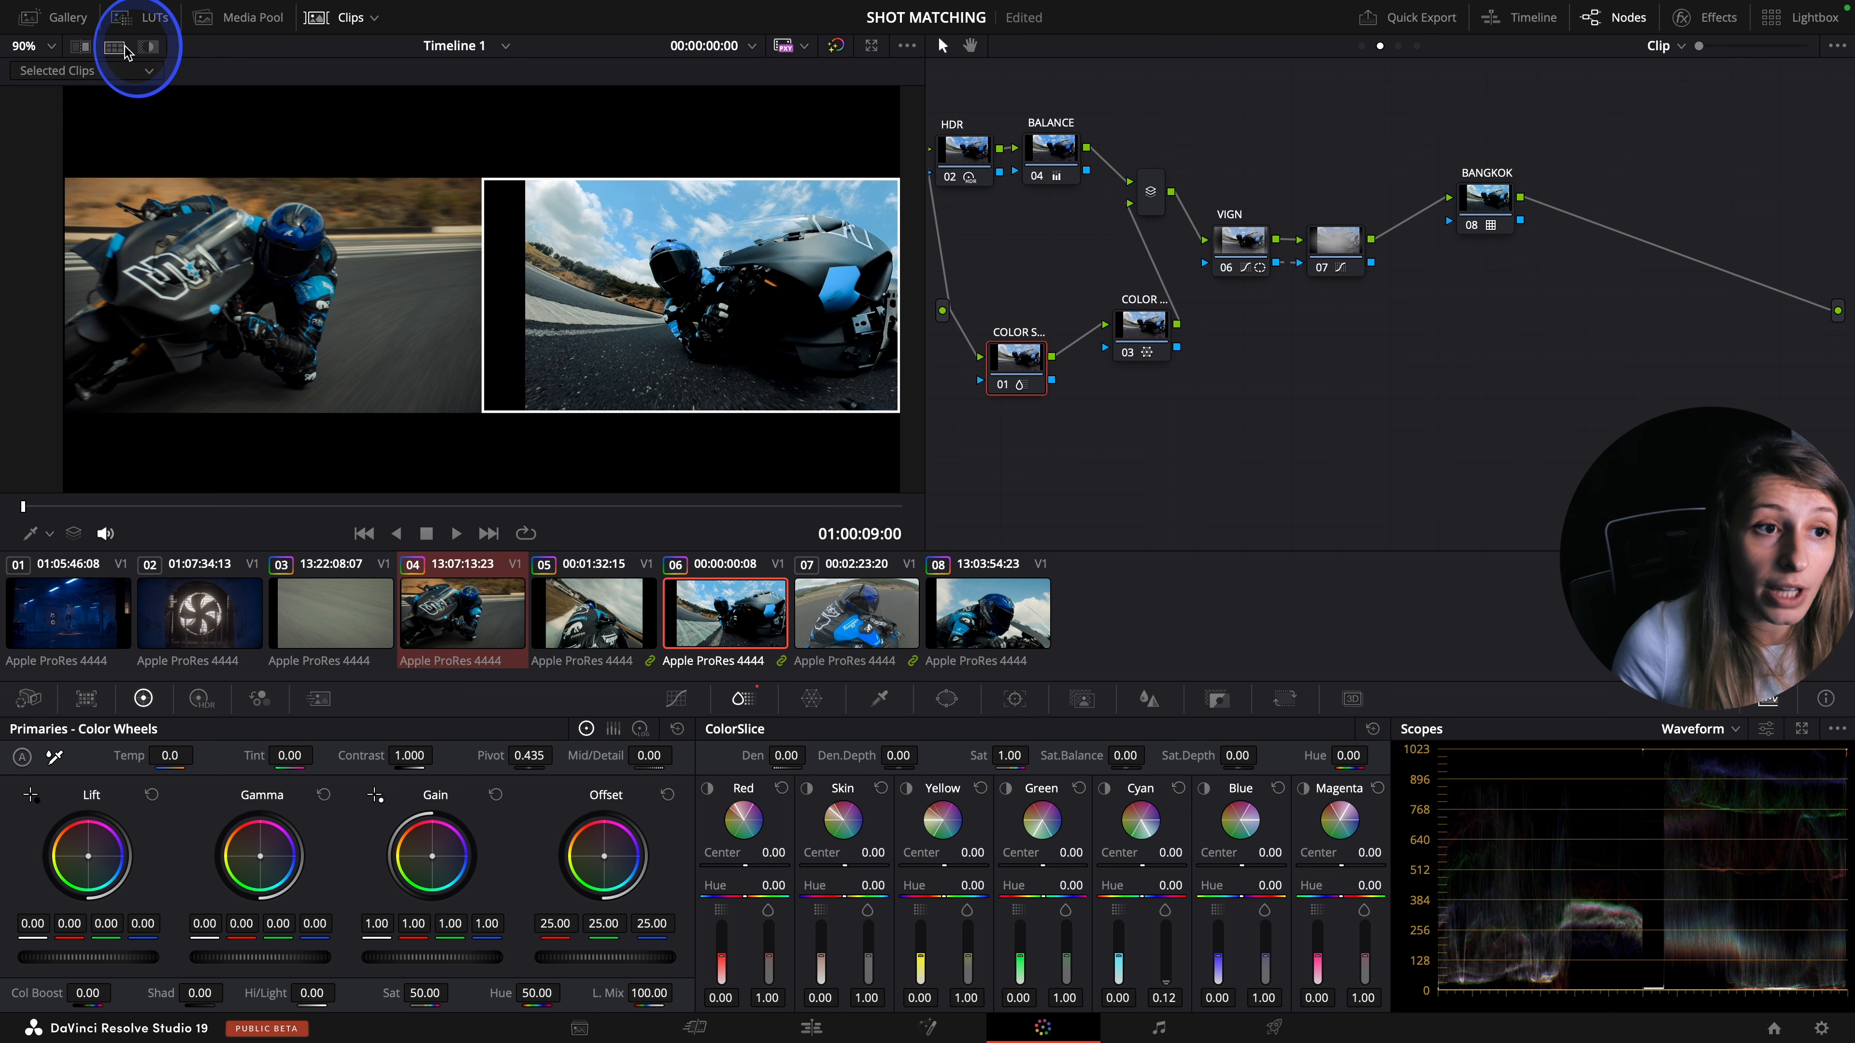
click(745, 610)
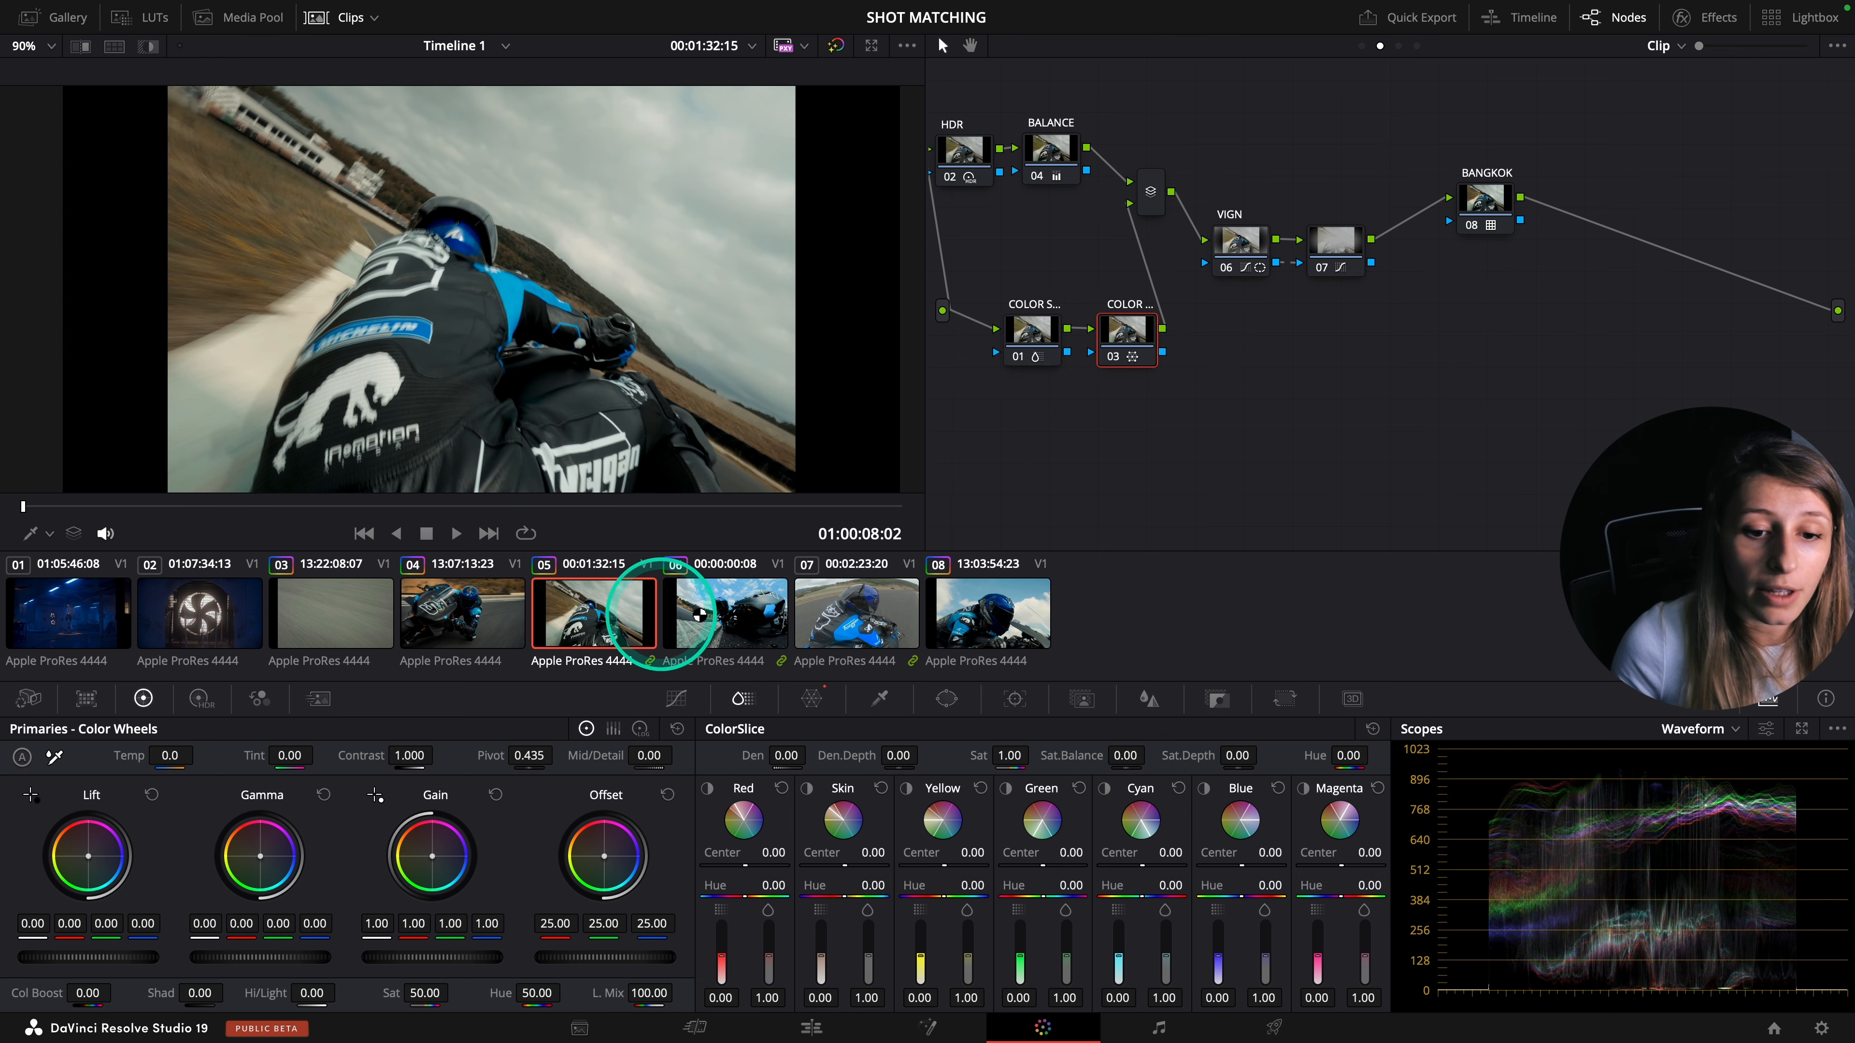
ctrl+click(979, 617)
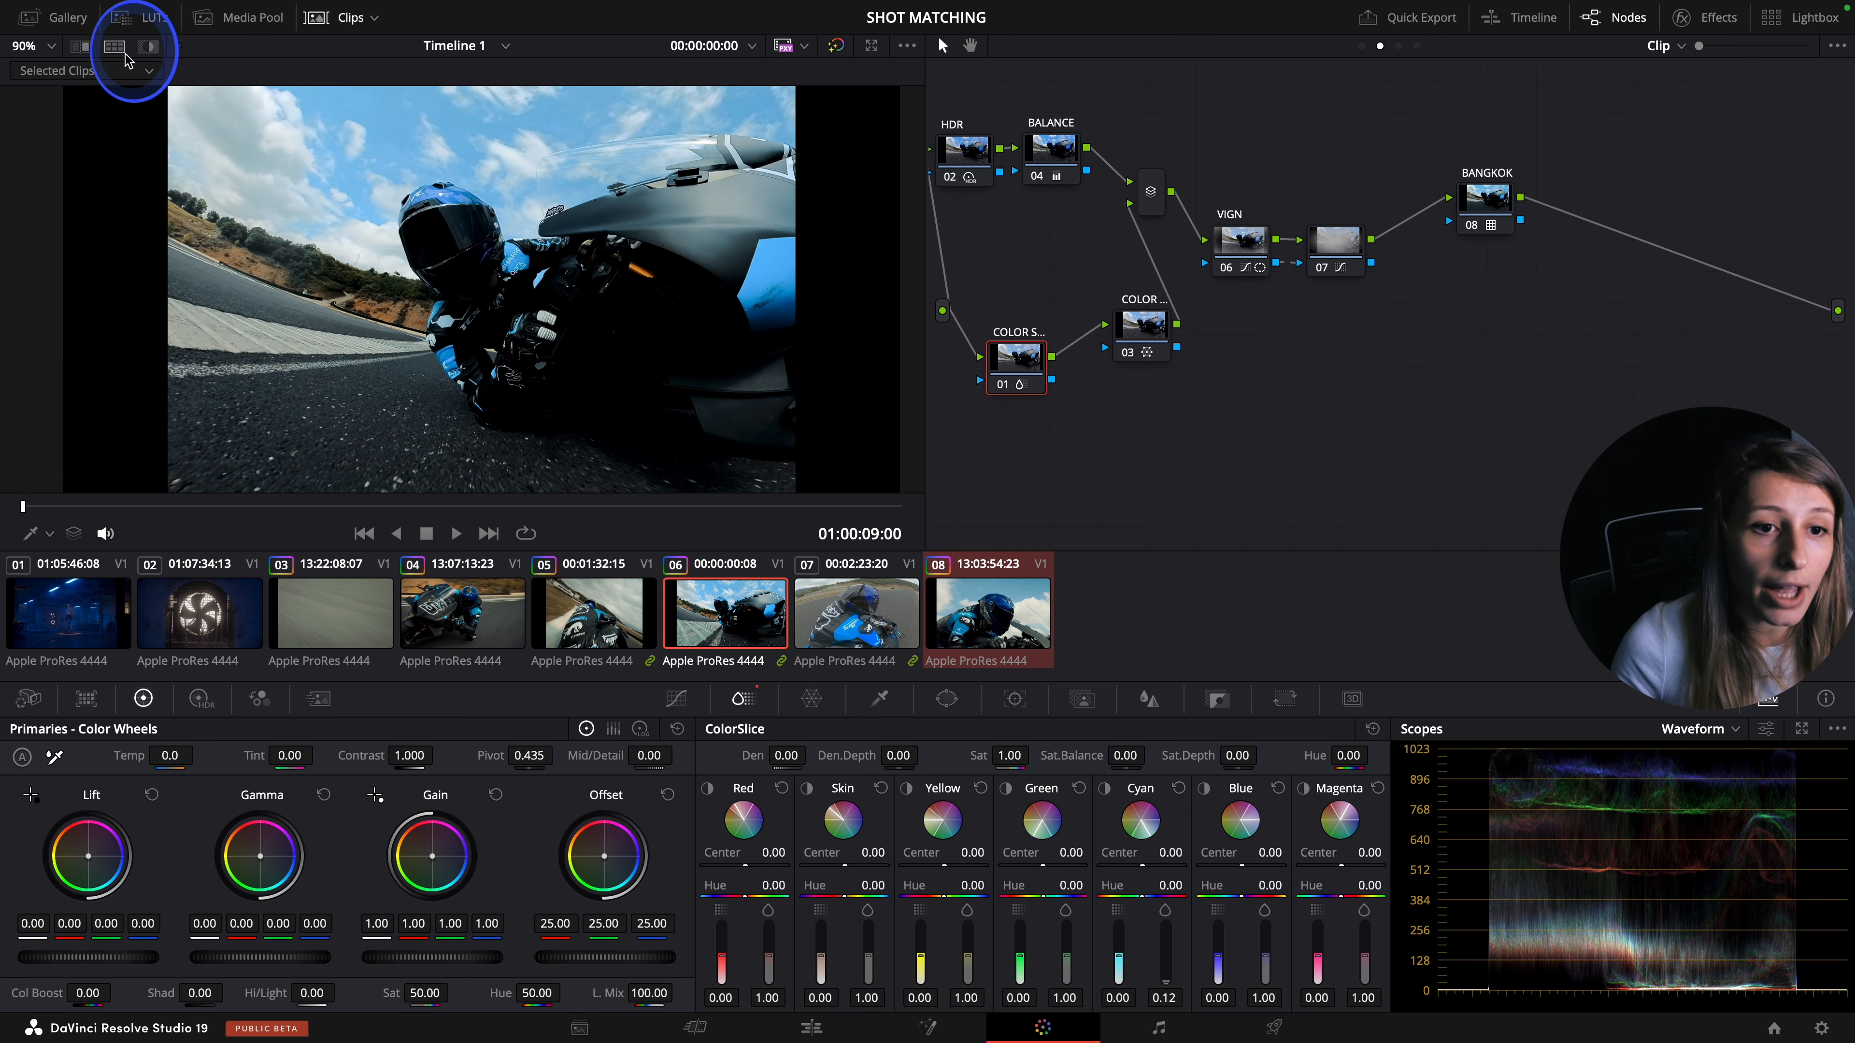
click(114, 46)
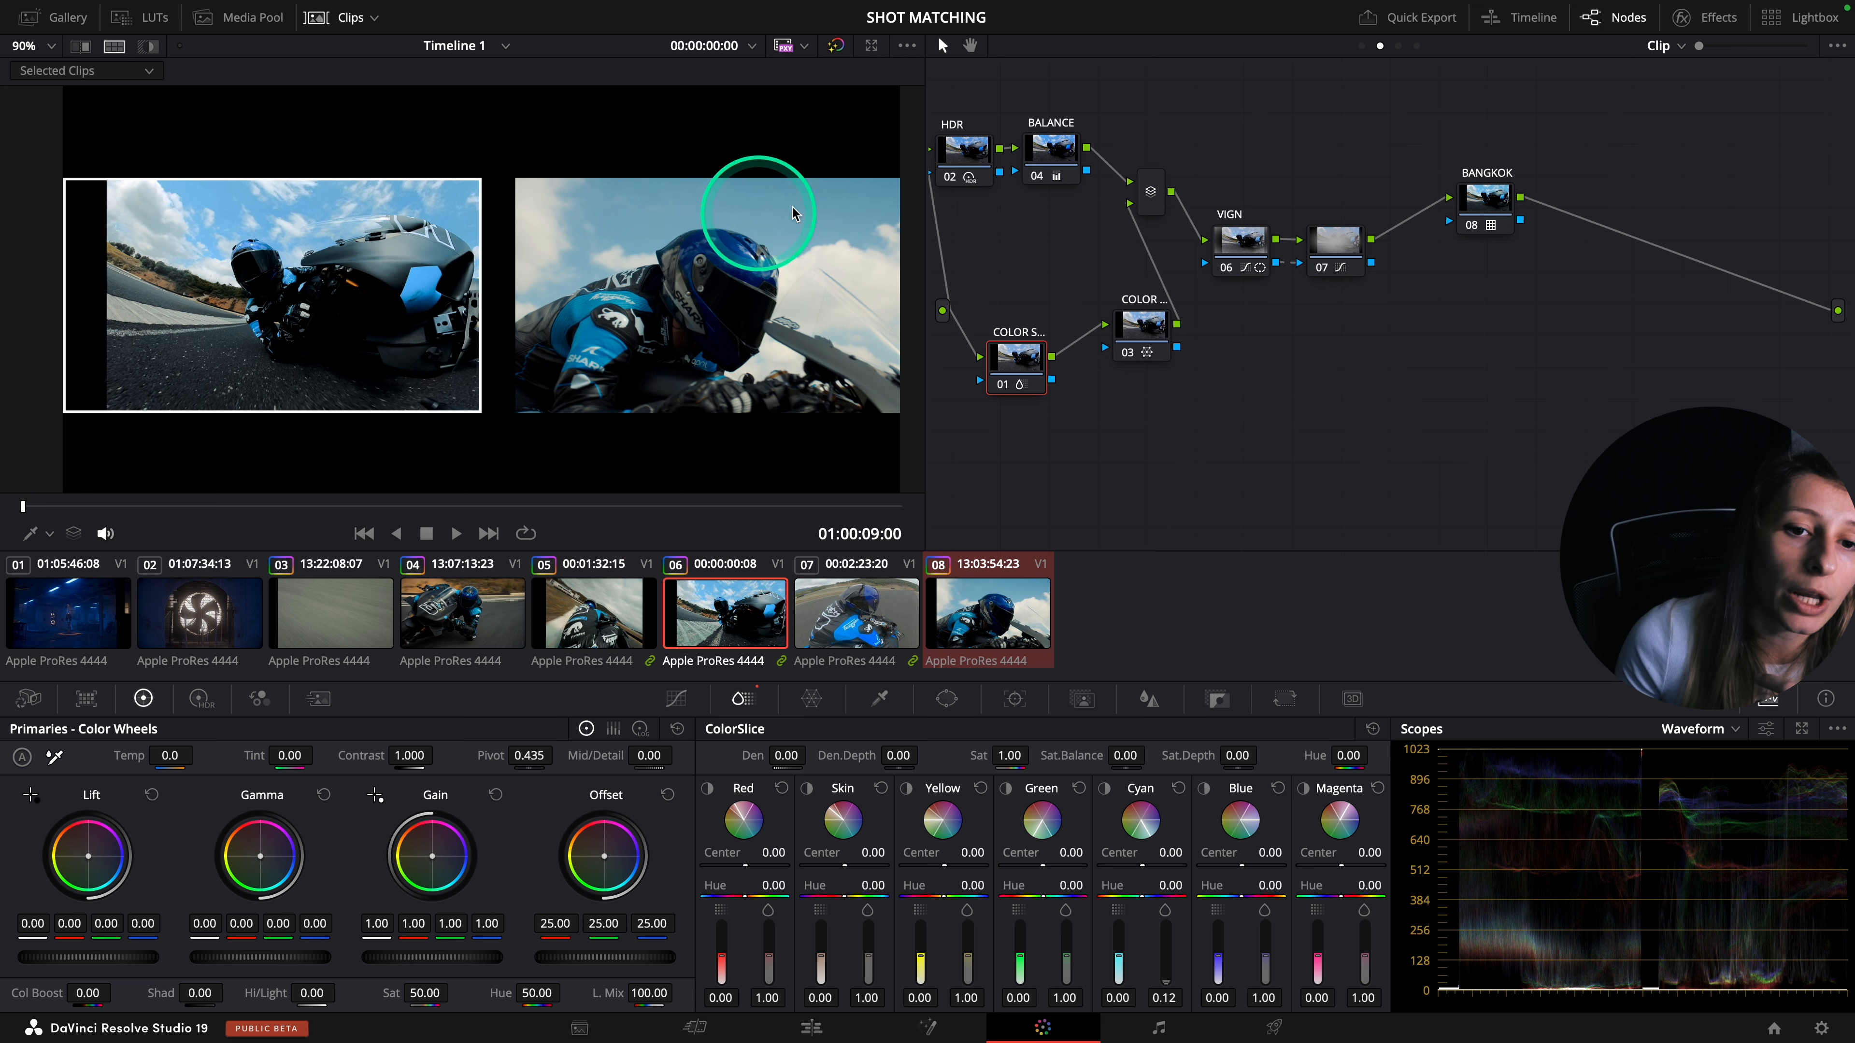
- Pull two outer blue points inward in the Color Warper on clip 06's warper node, the lower one to Hue 0.41 and Sat 0.74
click(1141, 329)
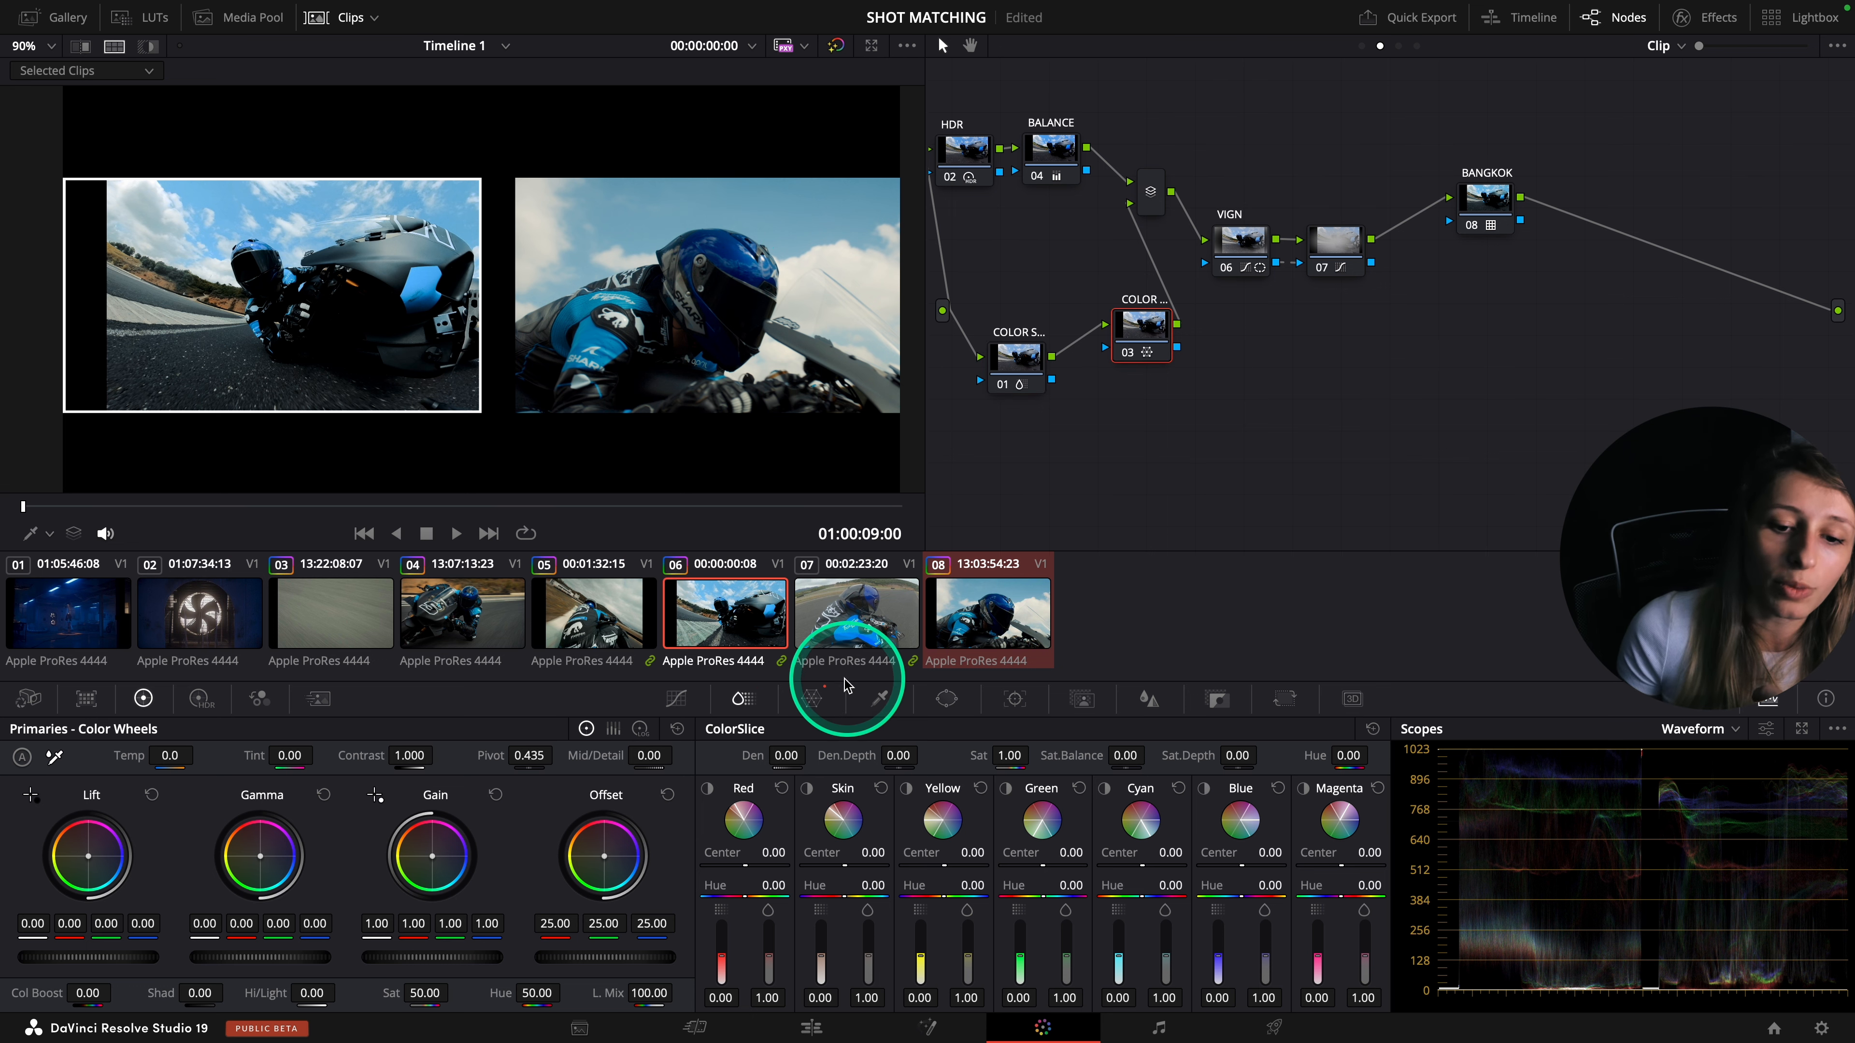
click(812, 698)
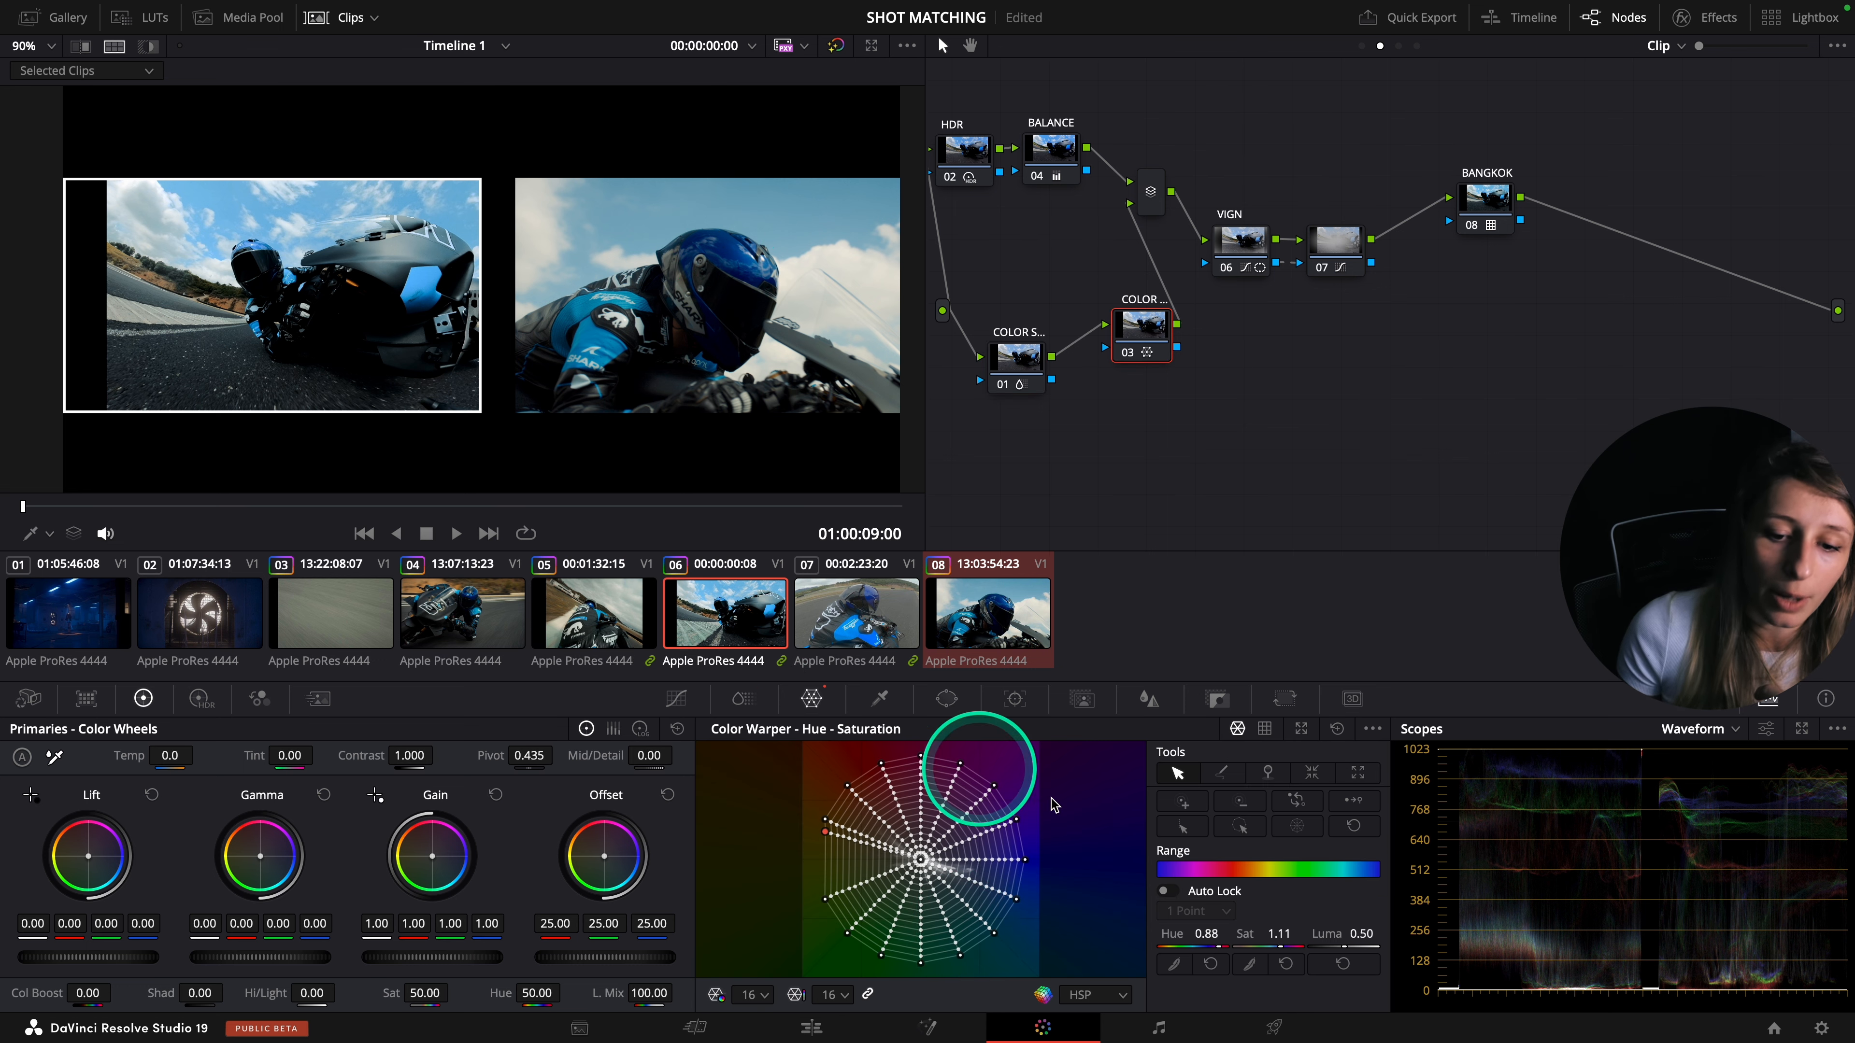
click(1289, 734)
drag(1345, 435, 1275, 331)
drag(1338, 574, 1211, 620)
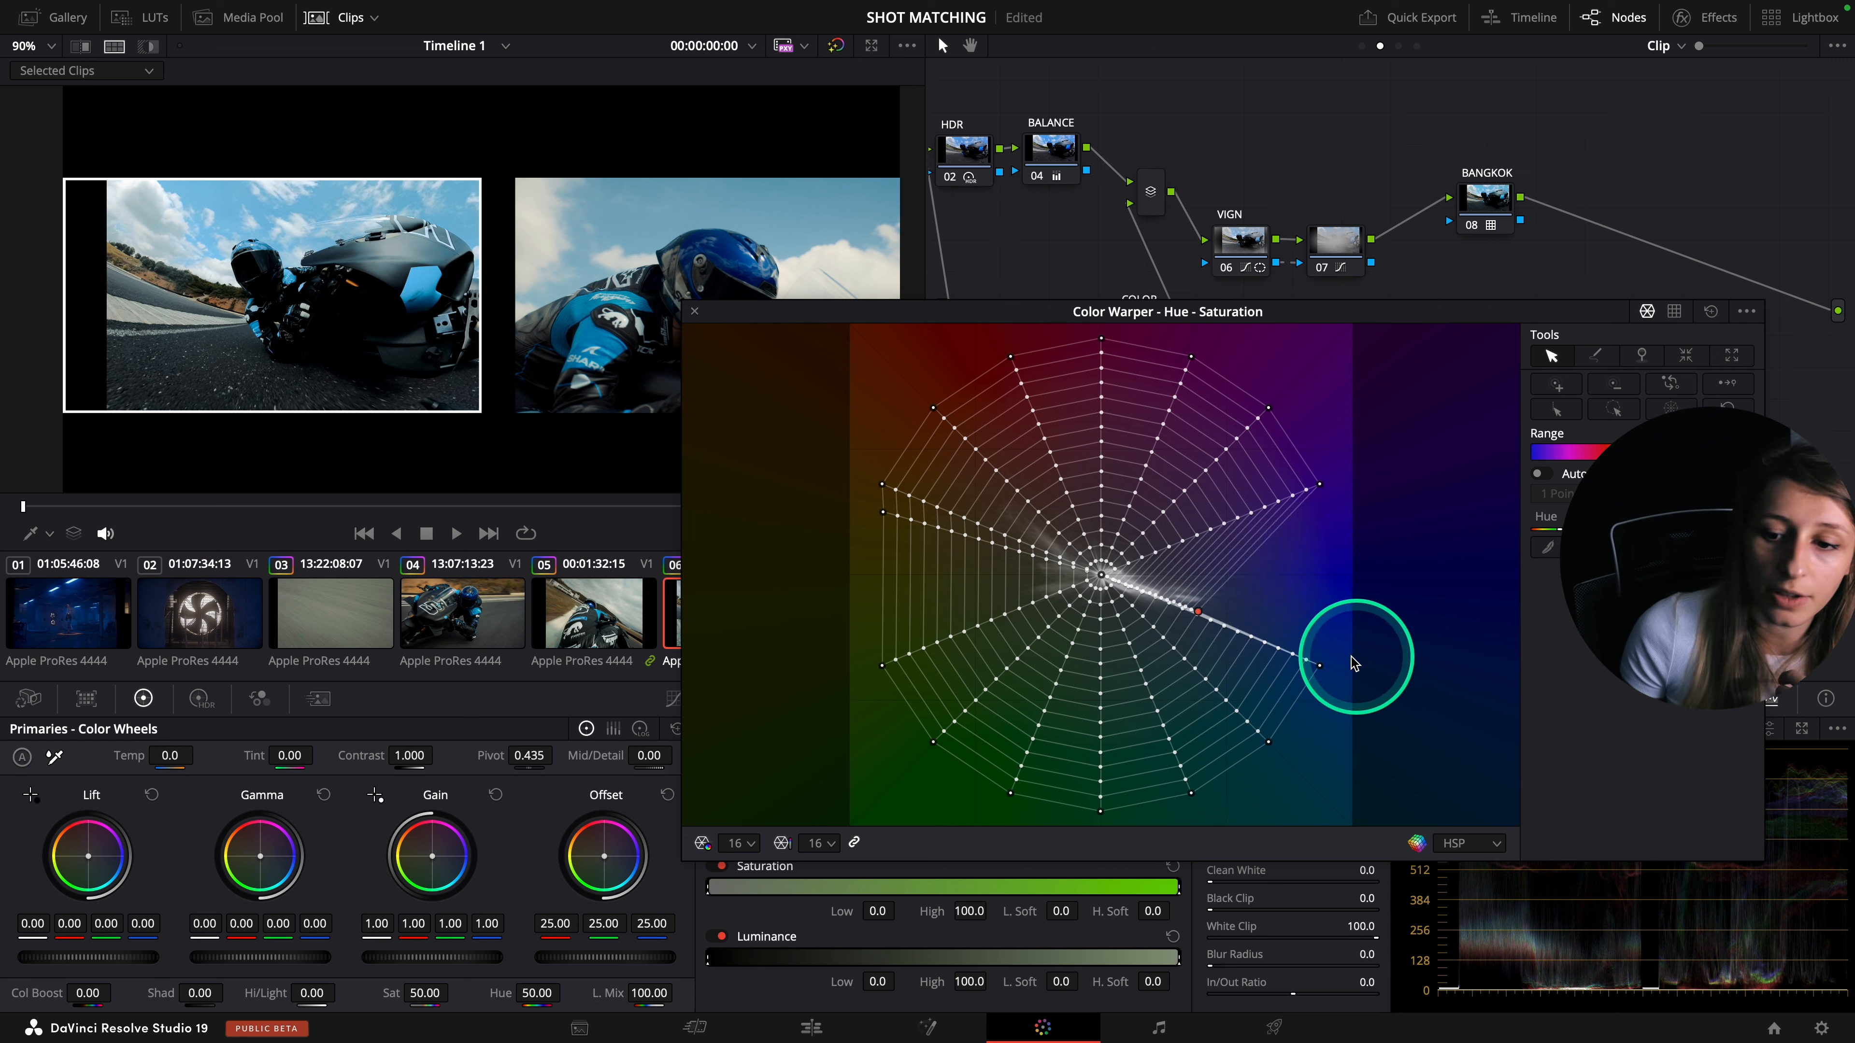
drag(1320, 671, 1195, 647)
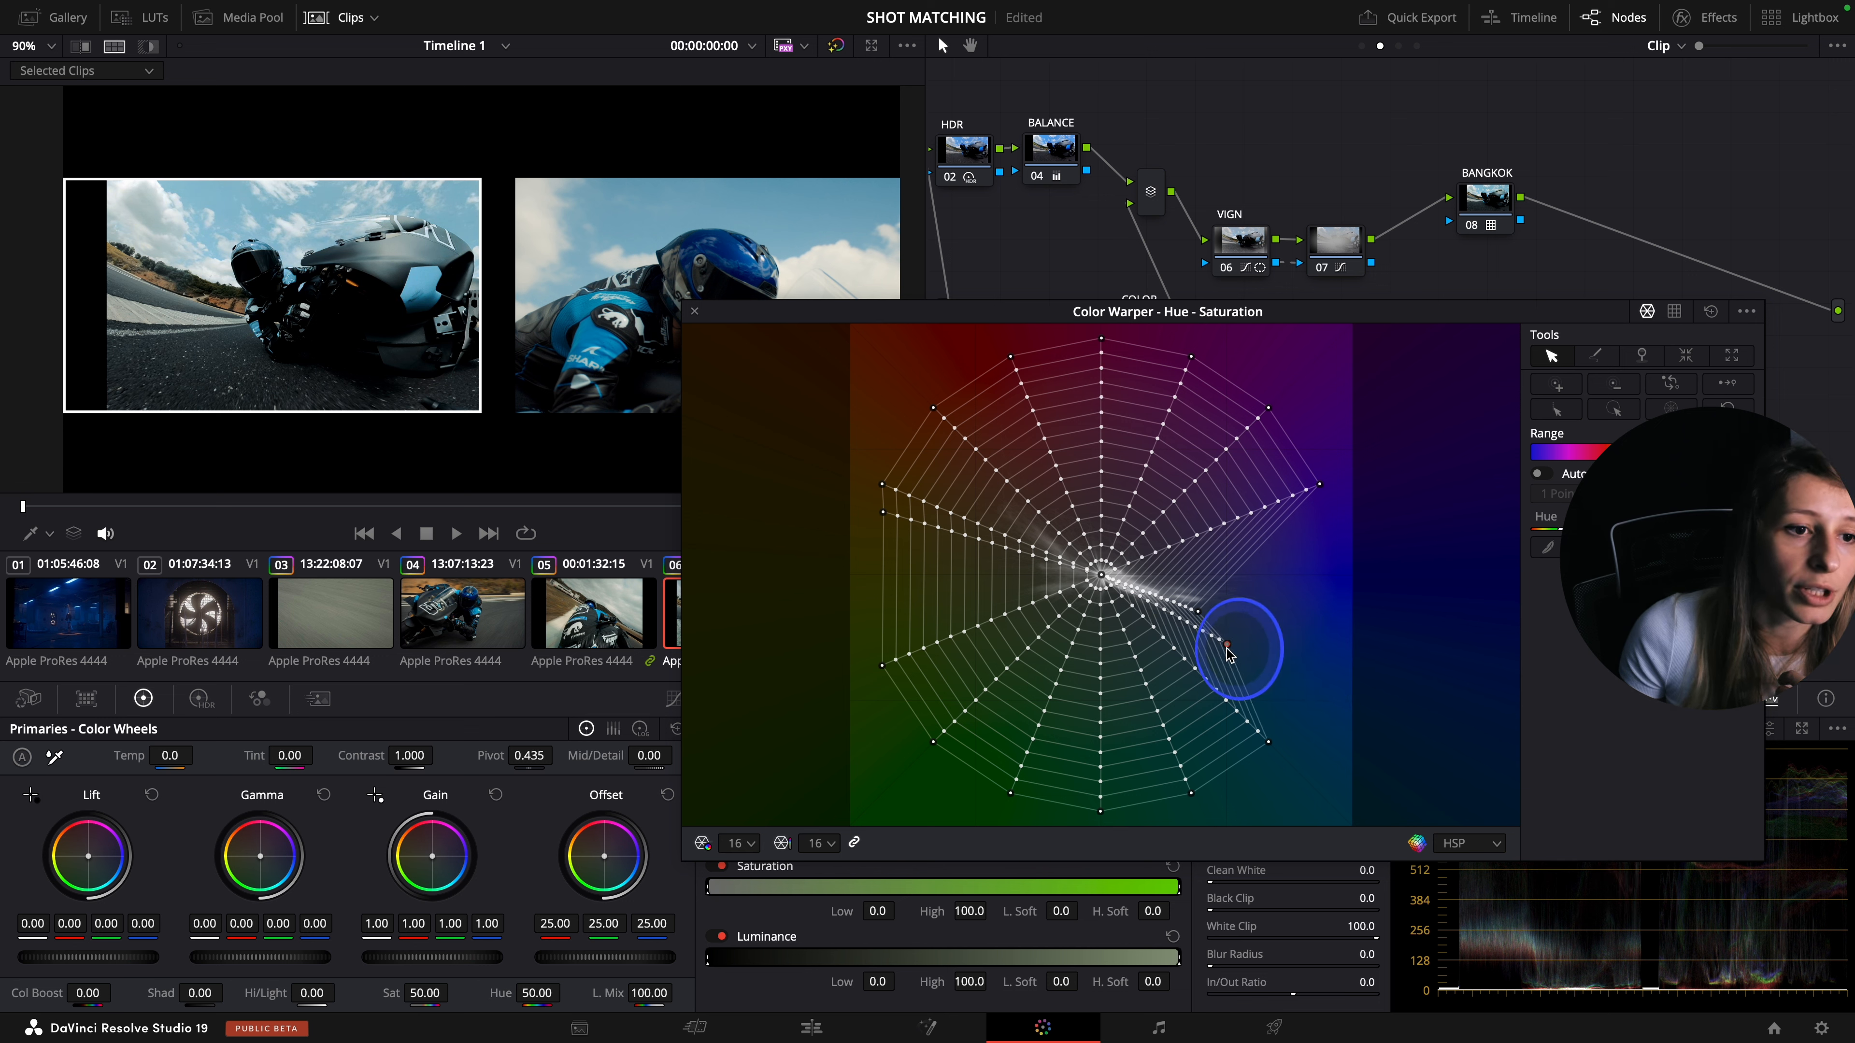
drag(1227, 650, 1225, 645)
click(1167, 381)
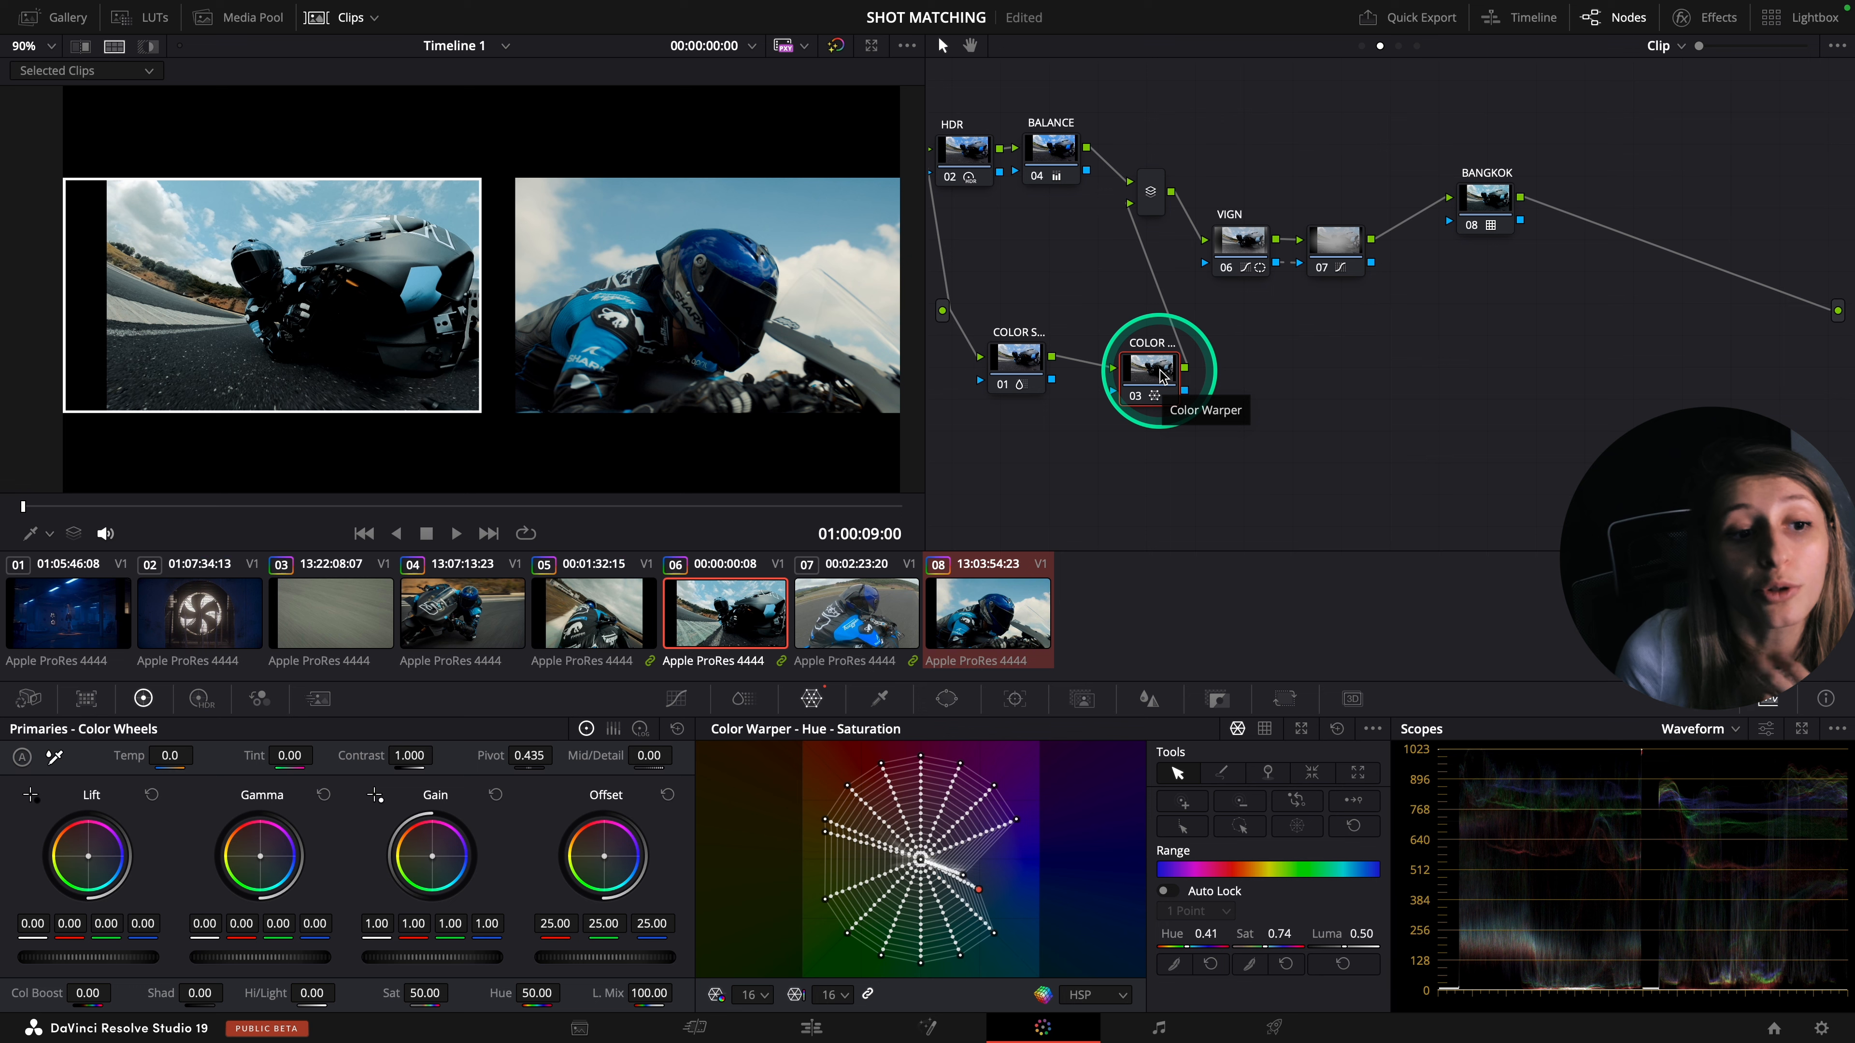
- Return clip 06 to single view and insert a new serial node between its color slice and warper nodes
click(303, 319)
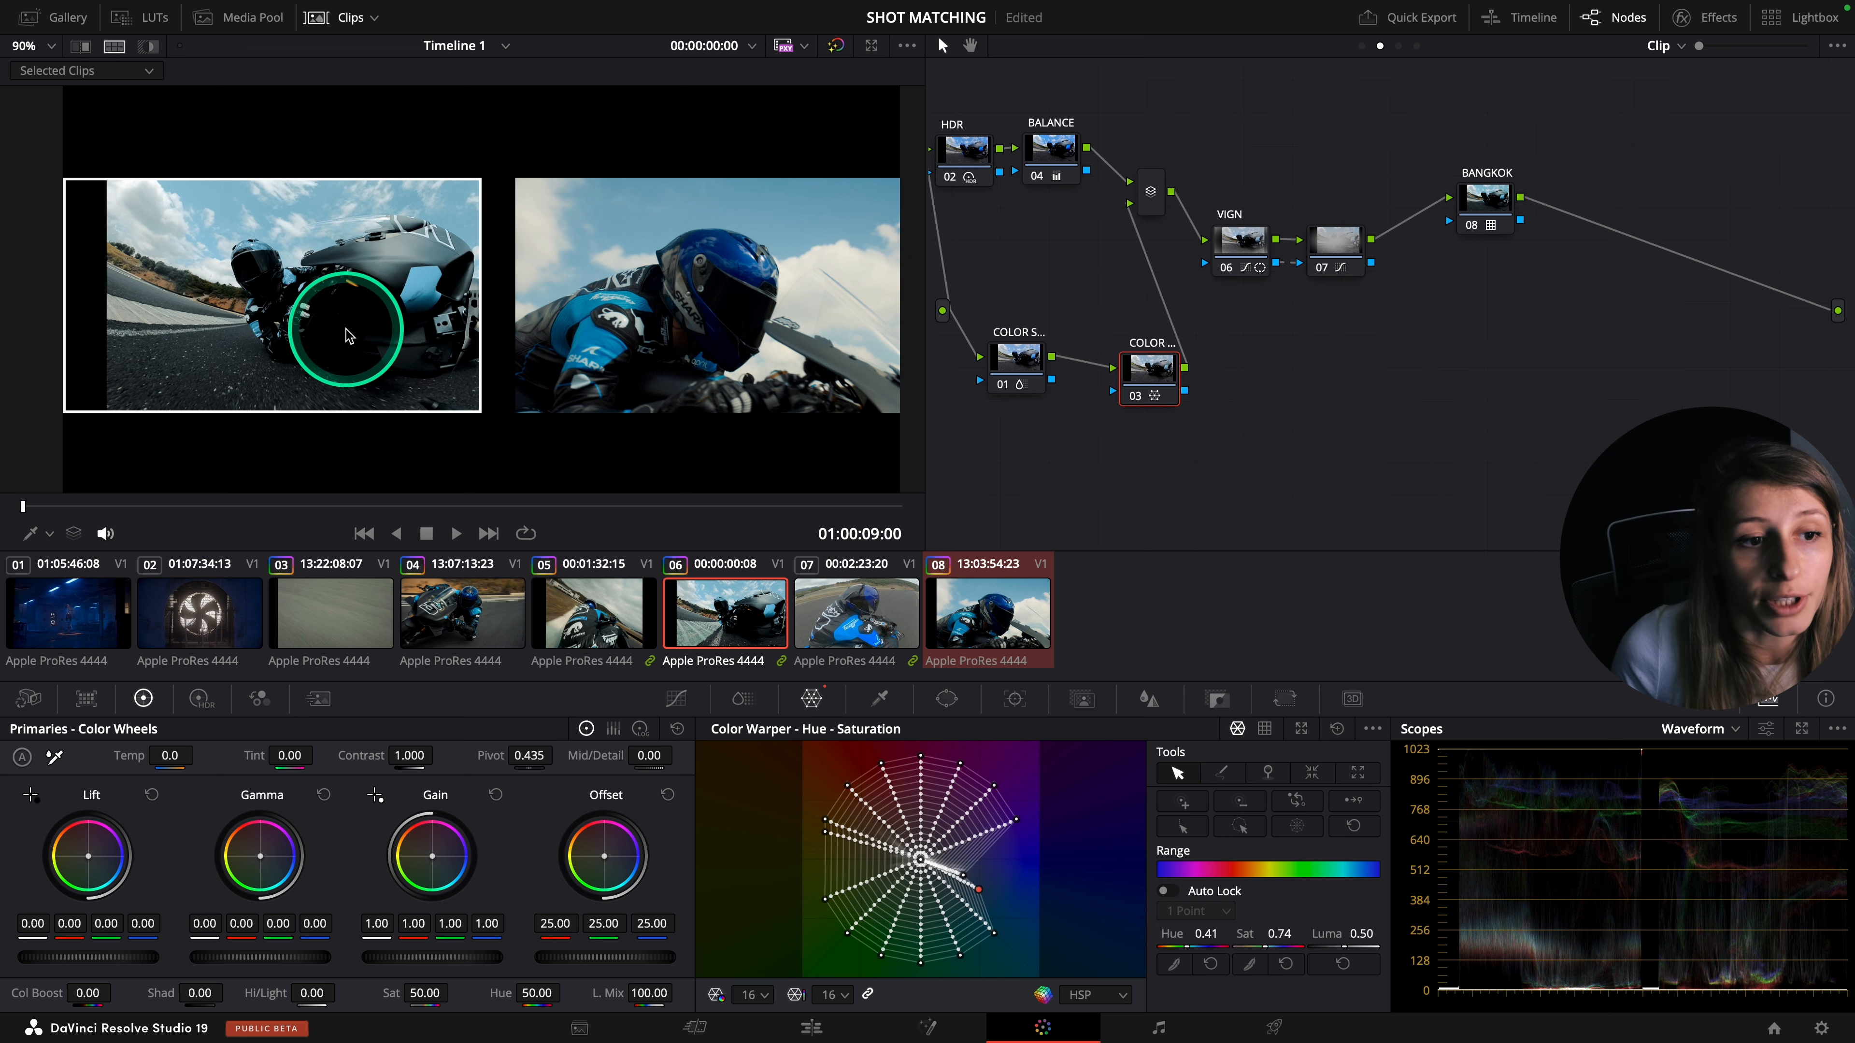
click(116, 52)
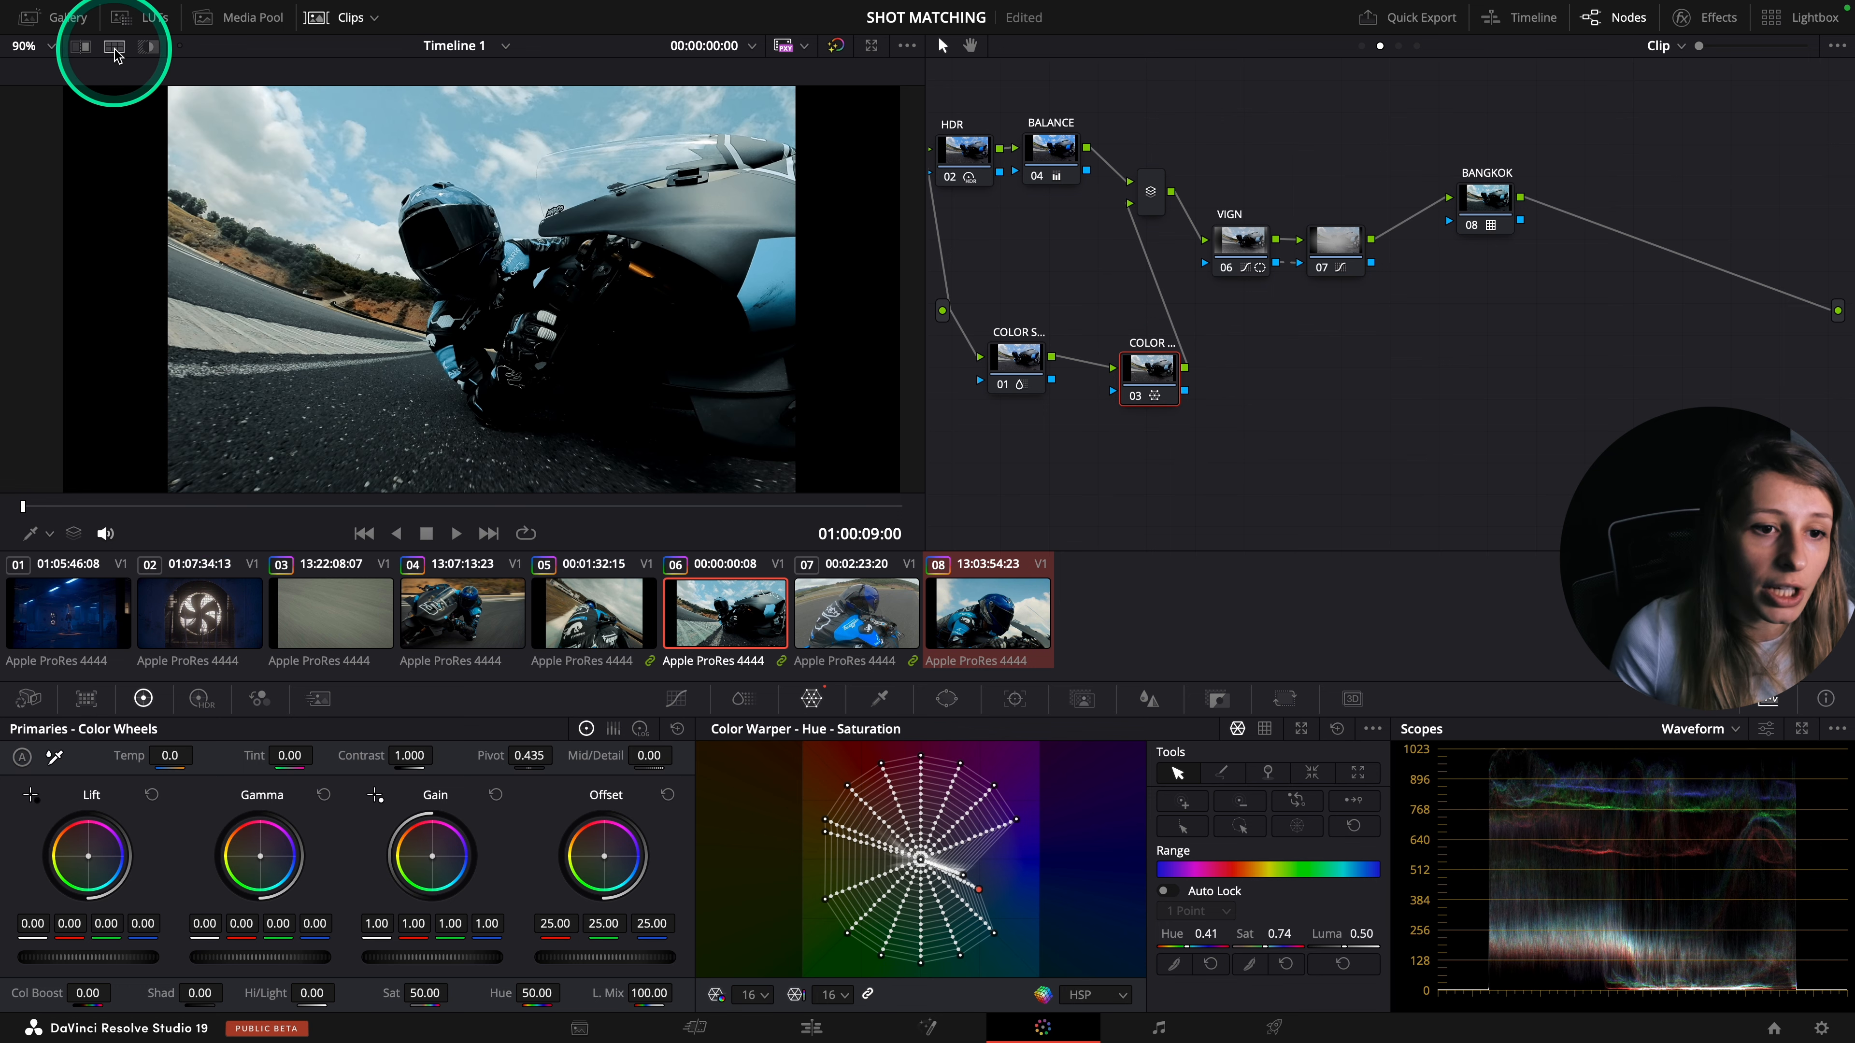
click(325, 368)
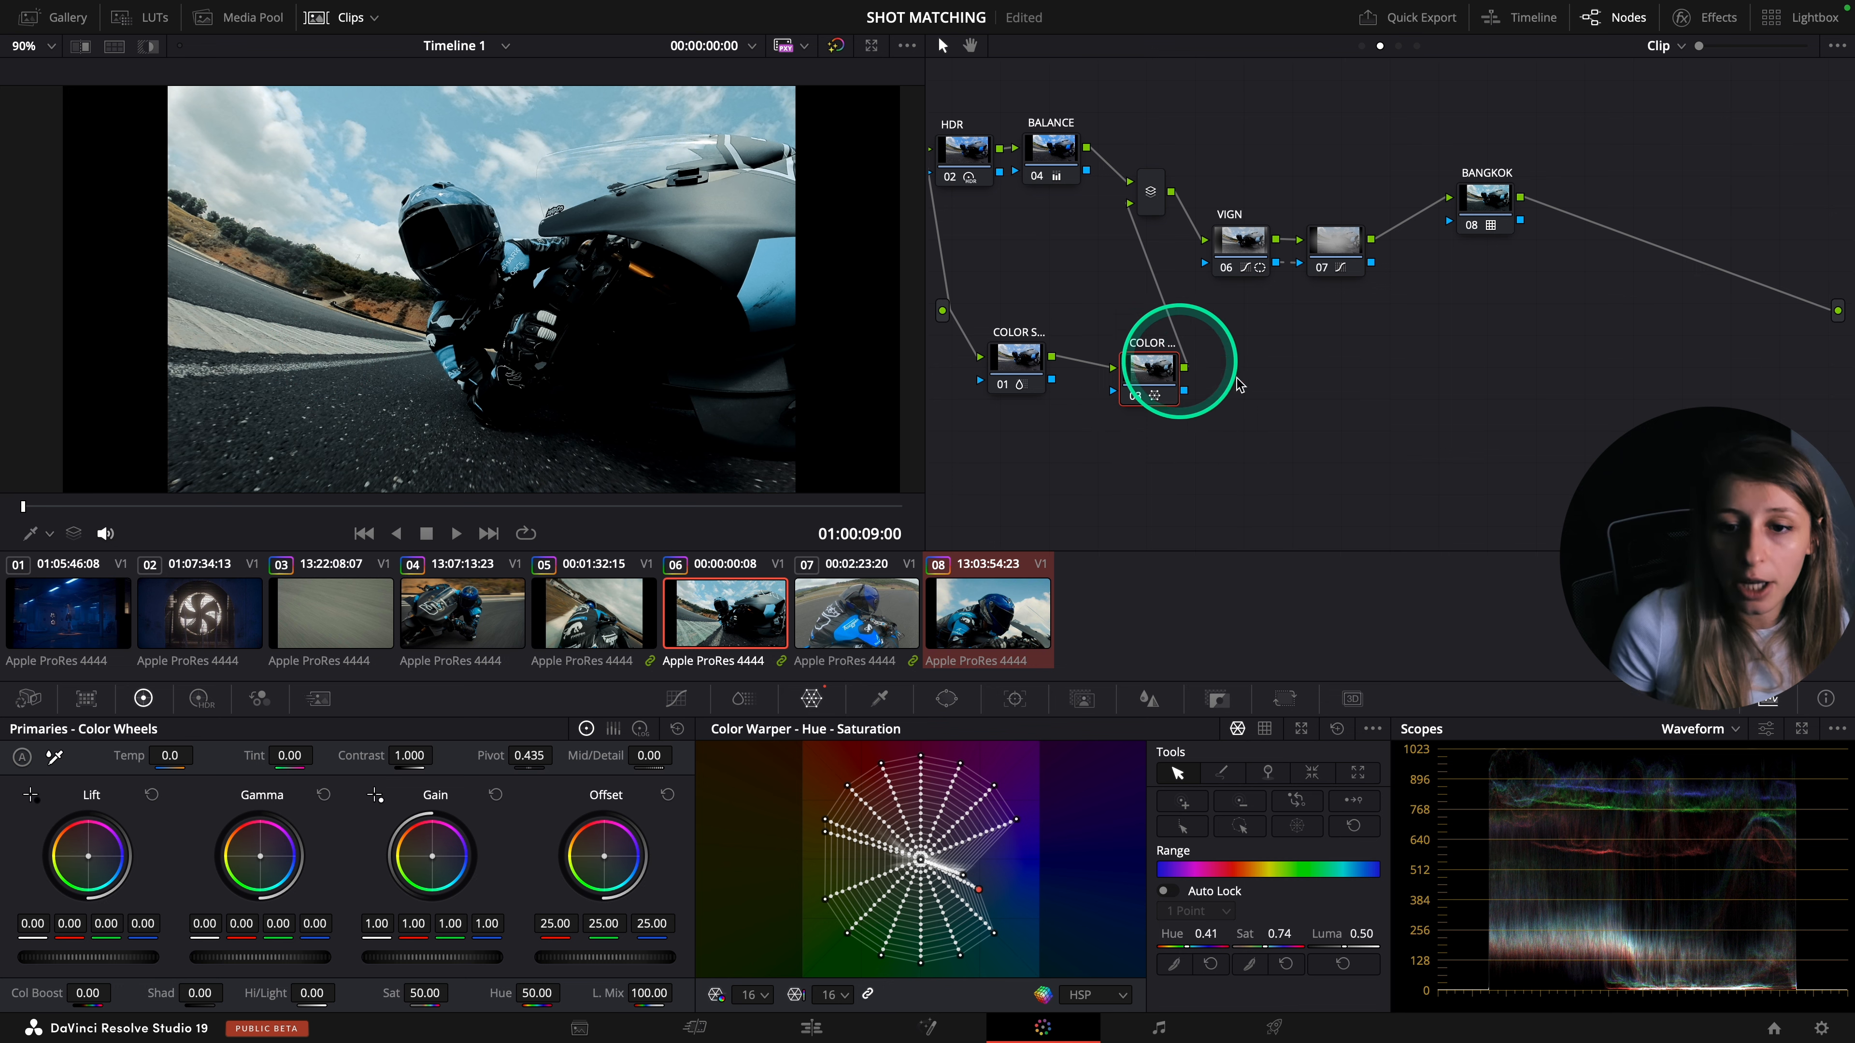
mouse_move(1169, 382)
mouse_down()
mouse_move(1221, 366)
mouse_move(1204, 385)
mouse_up()
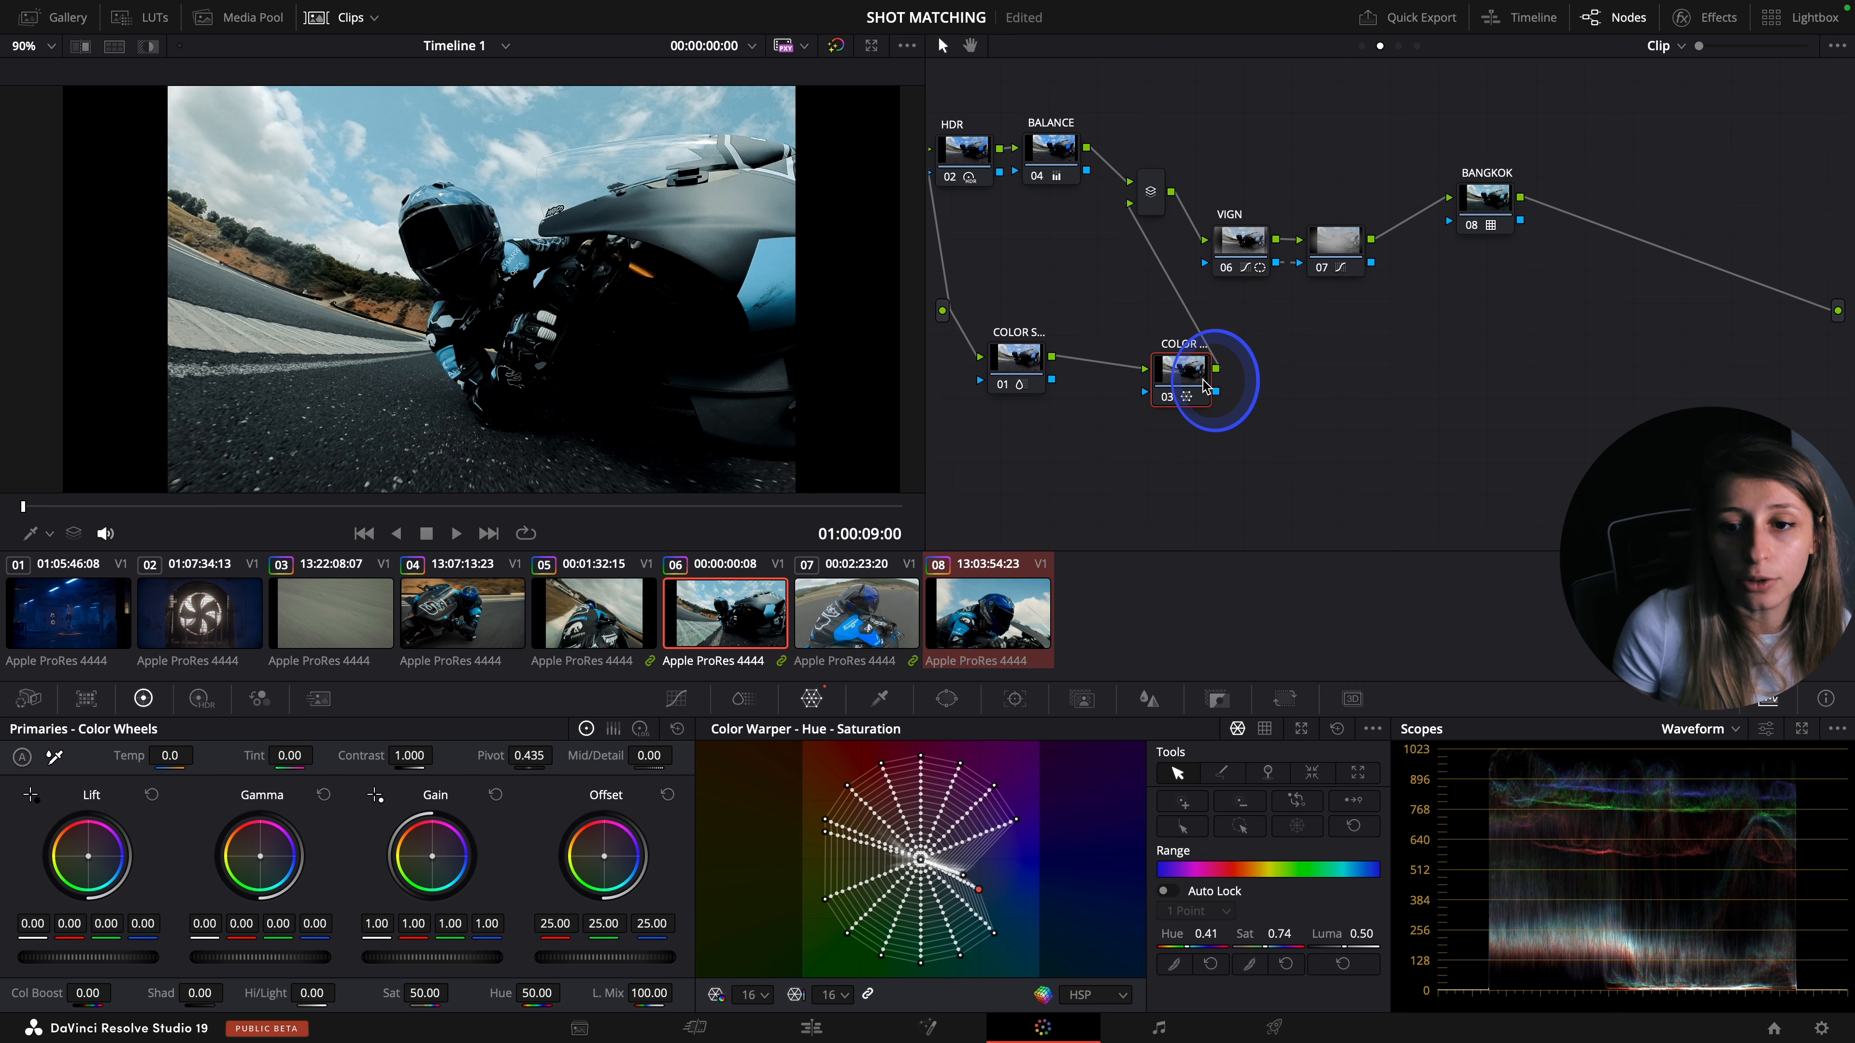
key(shift+s)
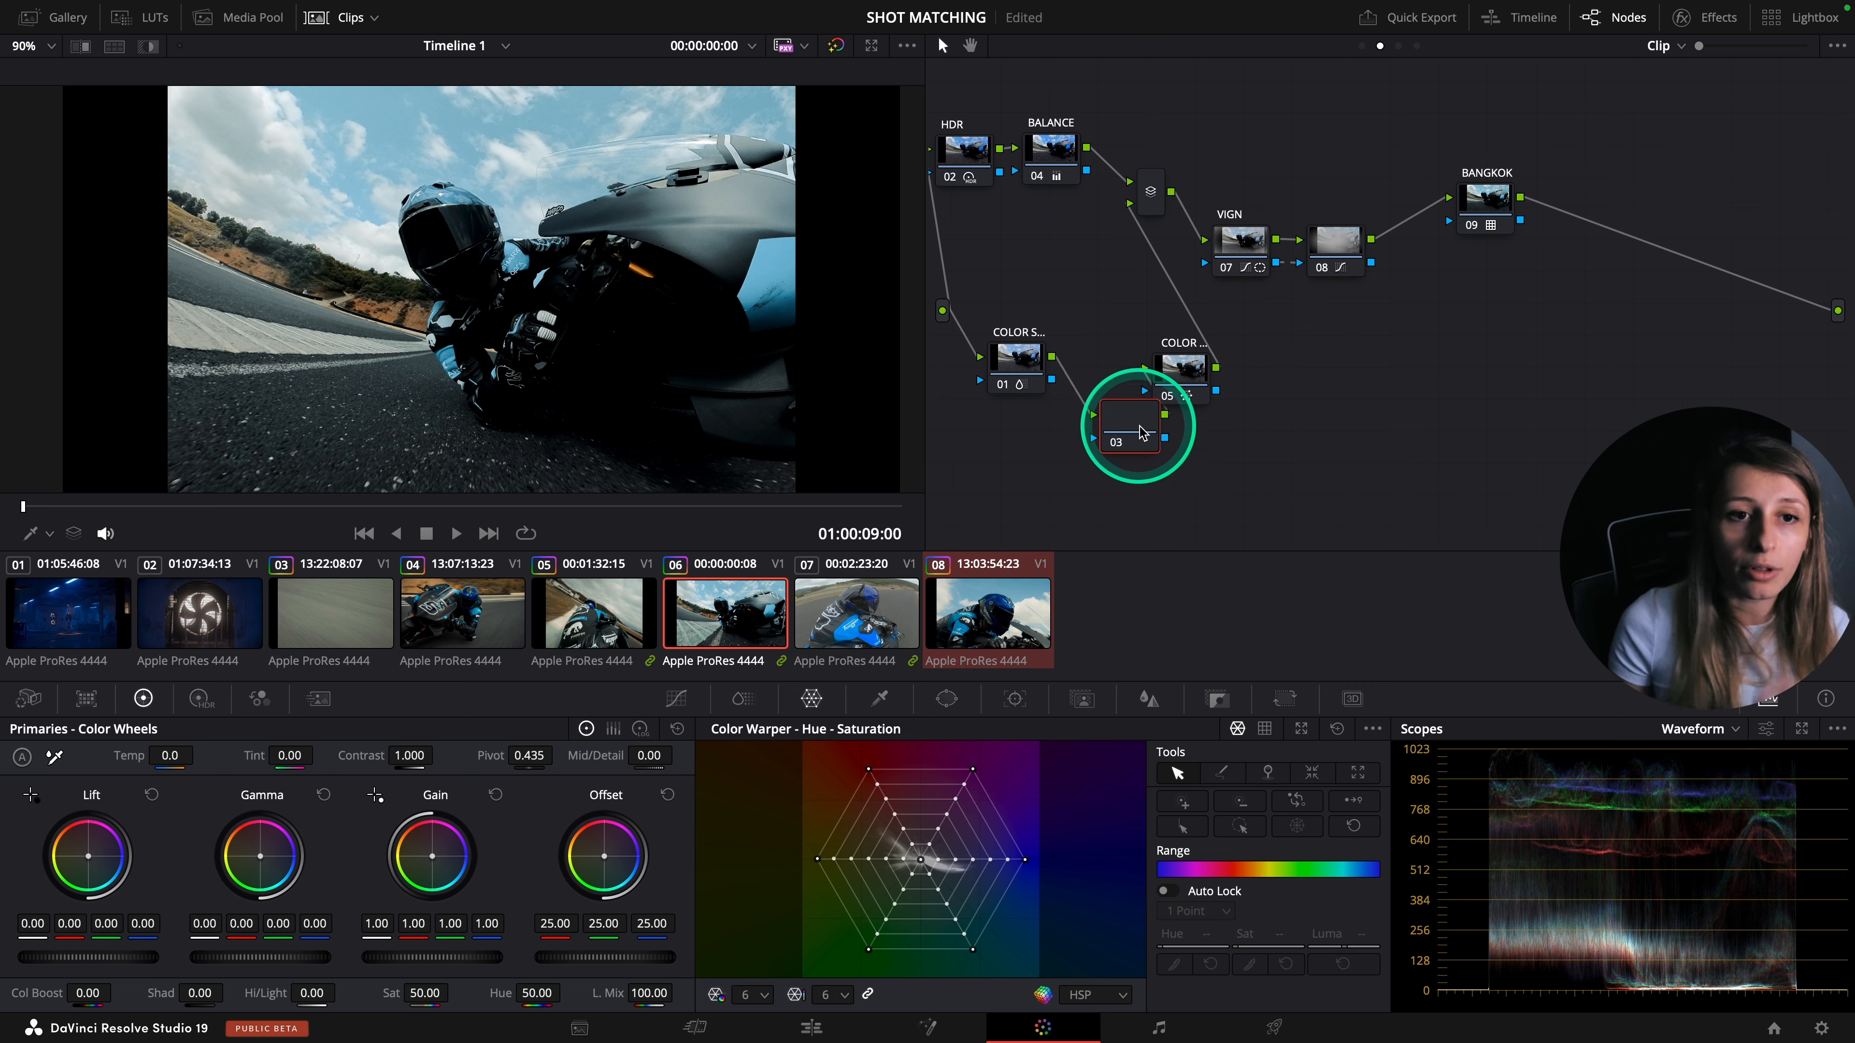
drag(1143, 432, 1099, 422)
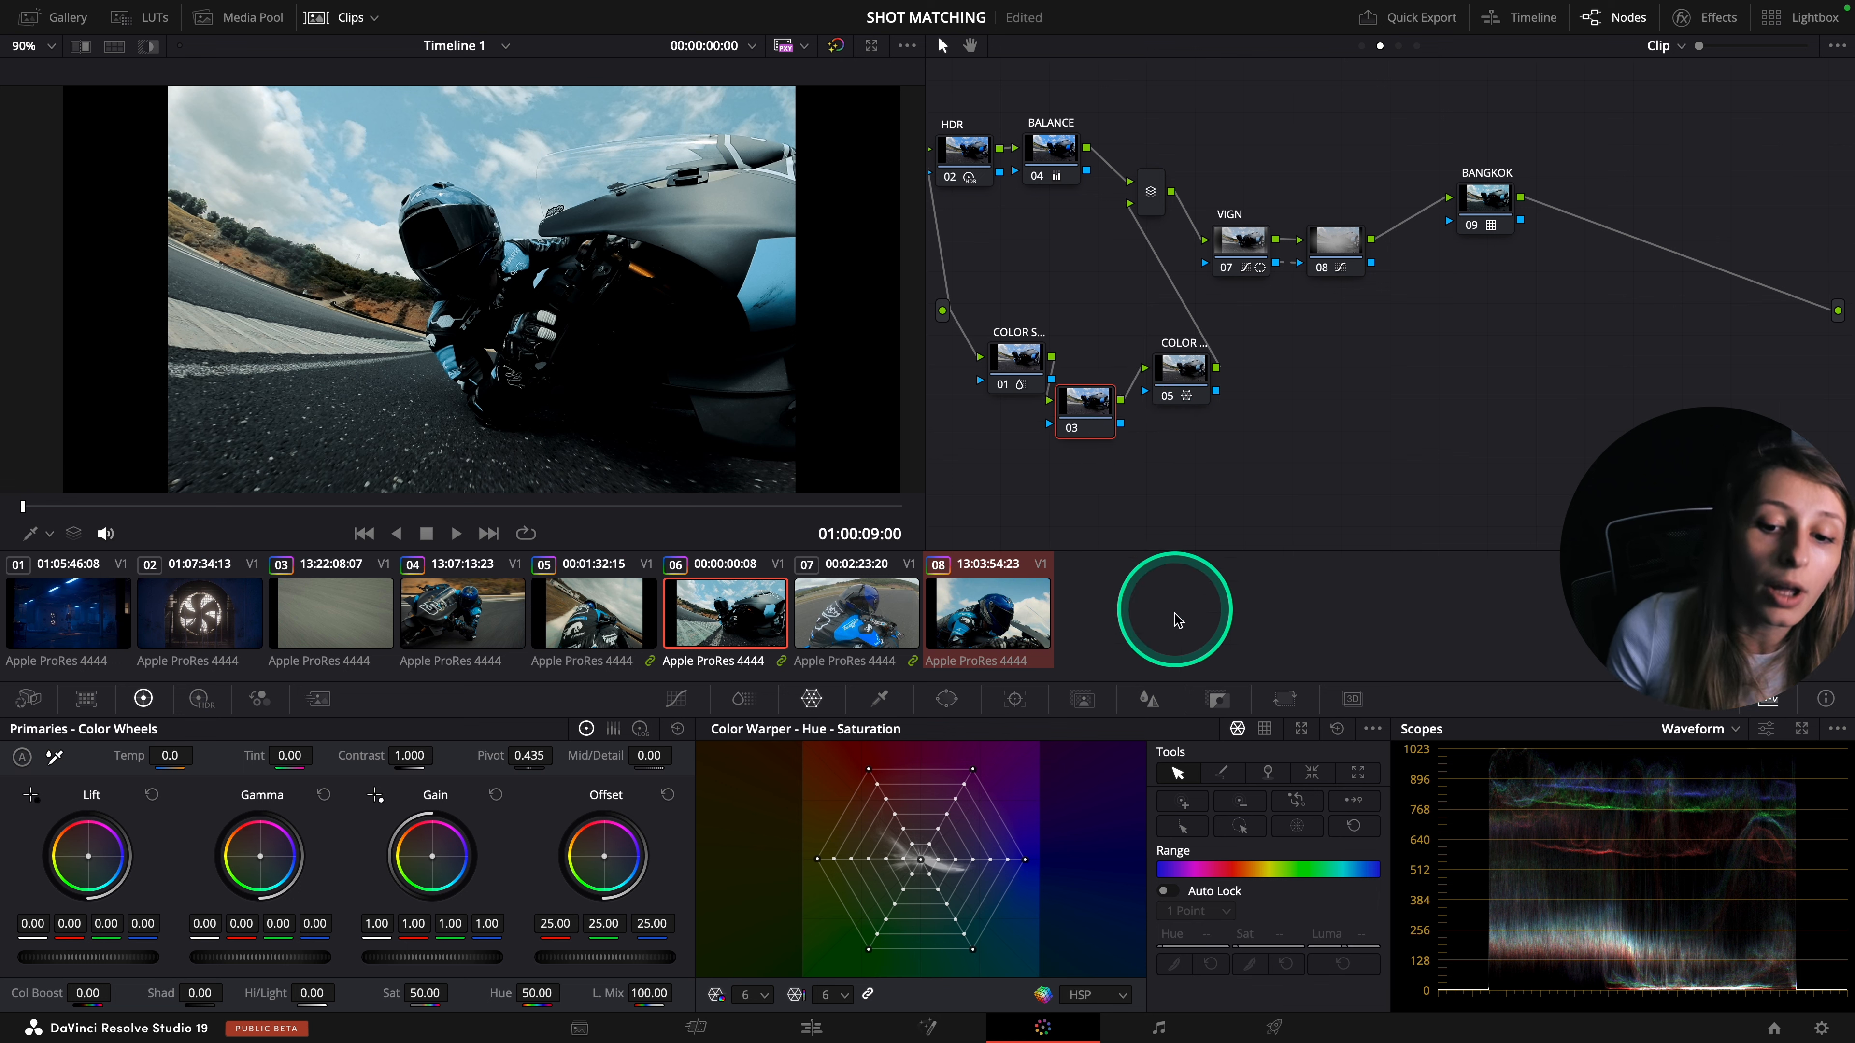
- Draw a Magic Mask object stroke across the rider and motorcycle on the new node and show the mask overlay
click(946, 708)
drag(1085, 411, 1090, 418)
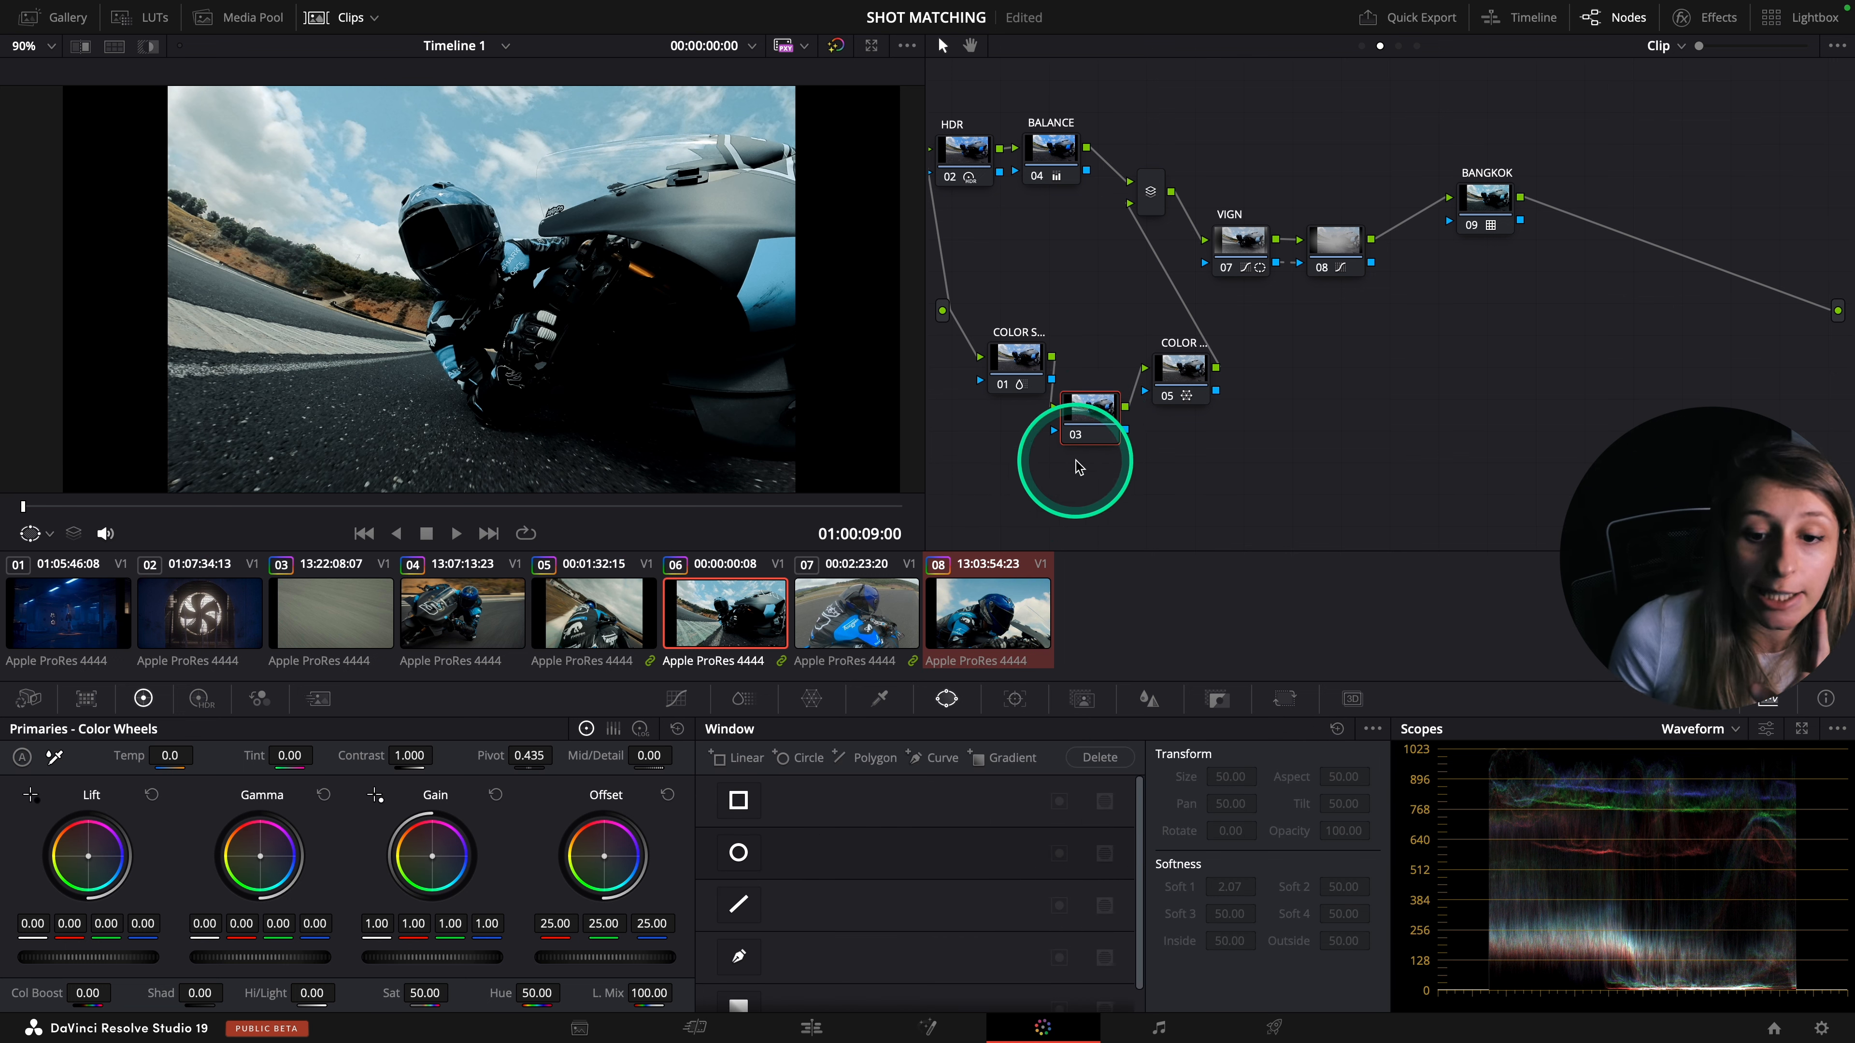
click(1082, 700)
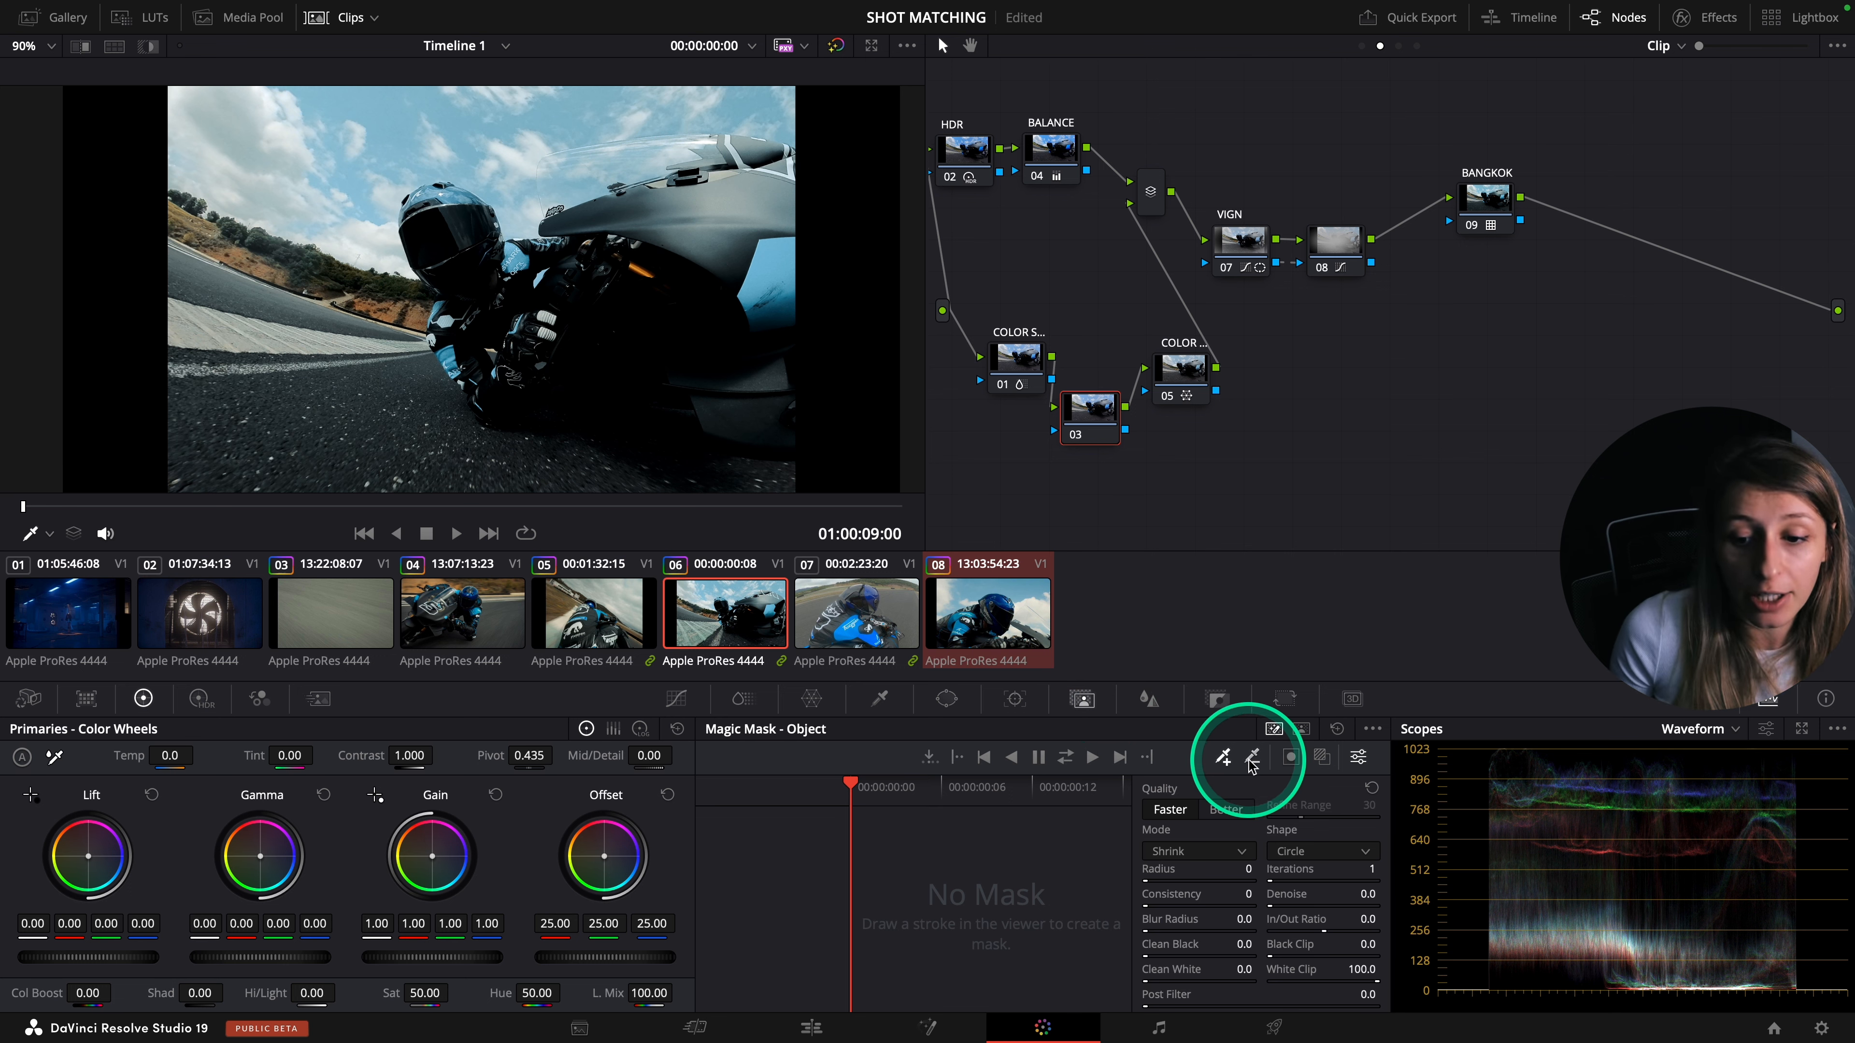
mouse_move(429, 191)
mouse_down()
mouse_move(522, 330)
mouse_move(636, 326)
mouse_move(763, 263)
mouse_move(850, 327)
mouse_up()
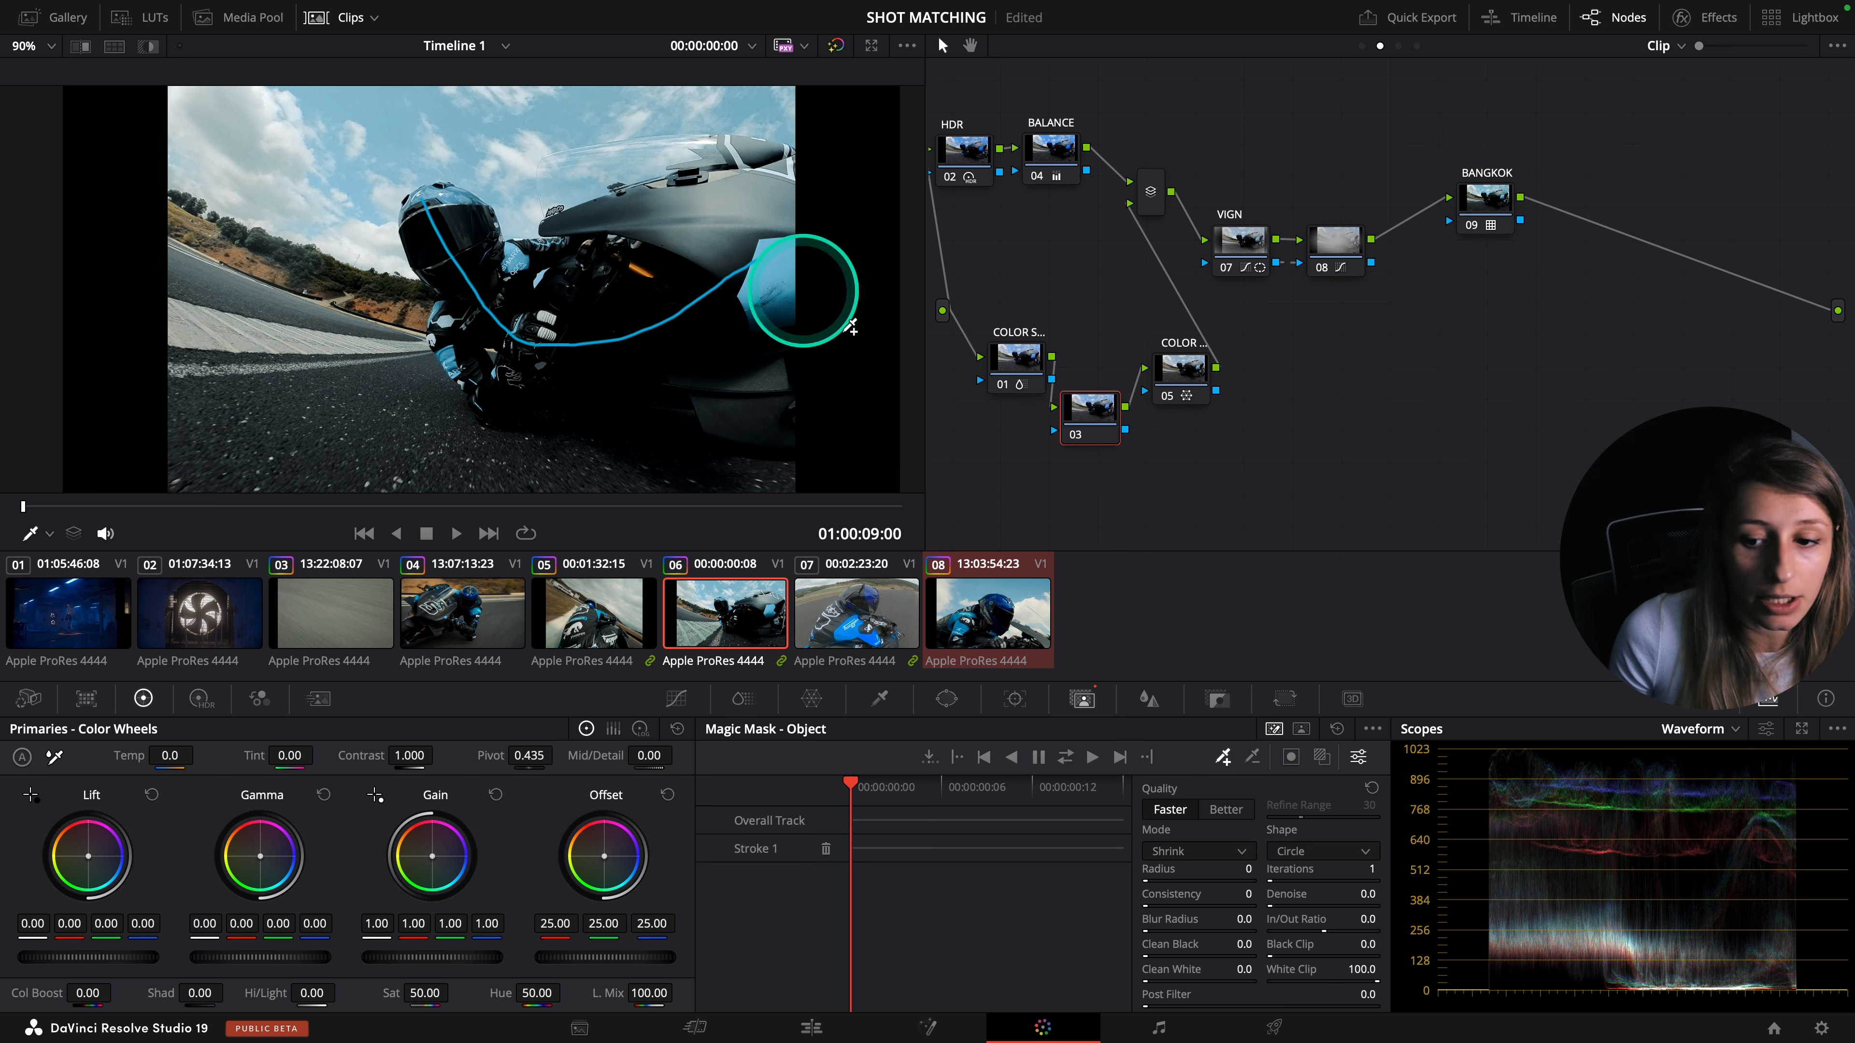
click(1322, 758)
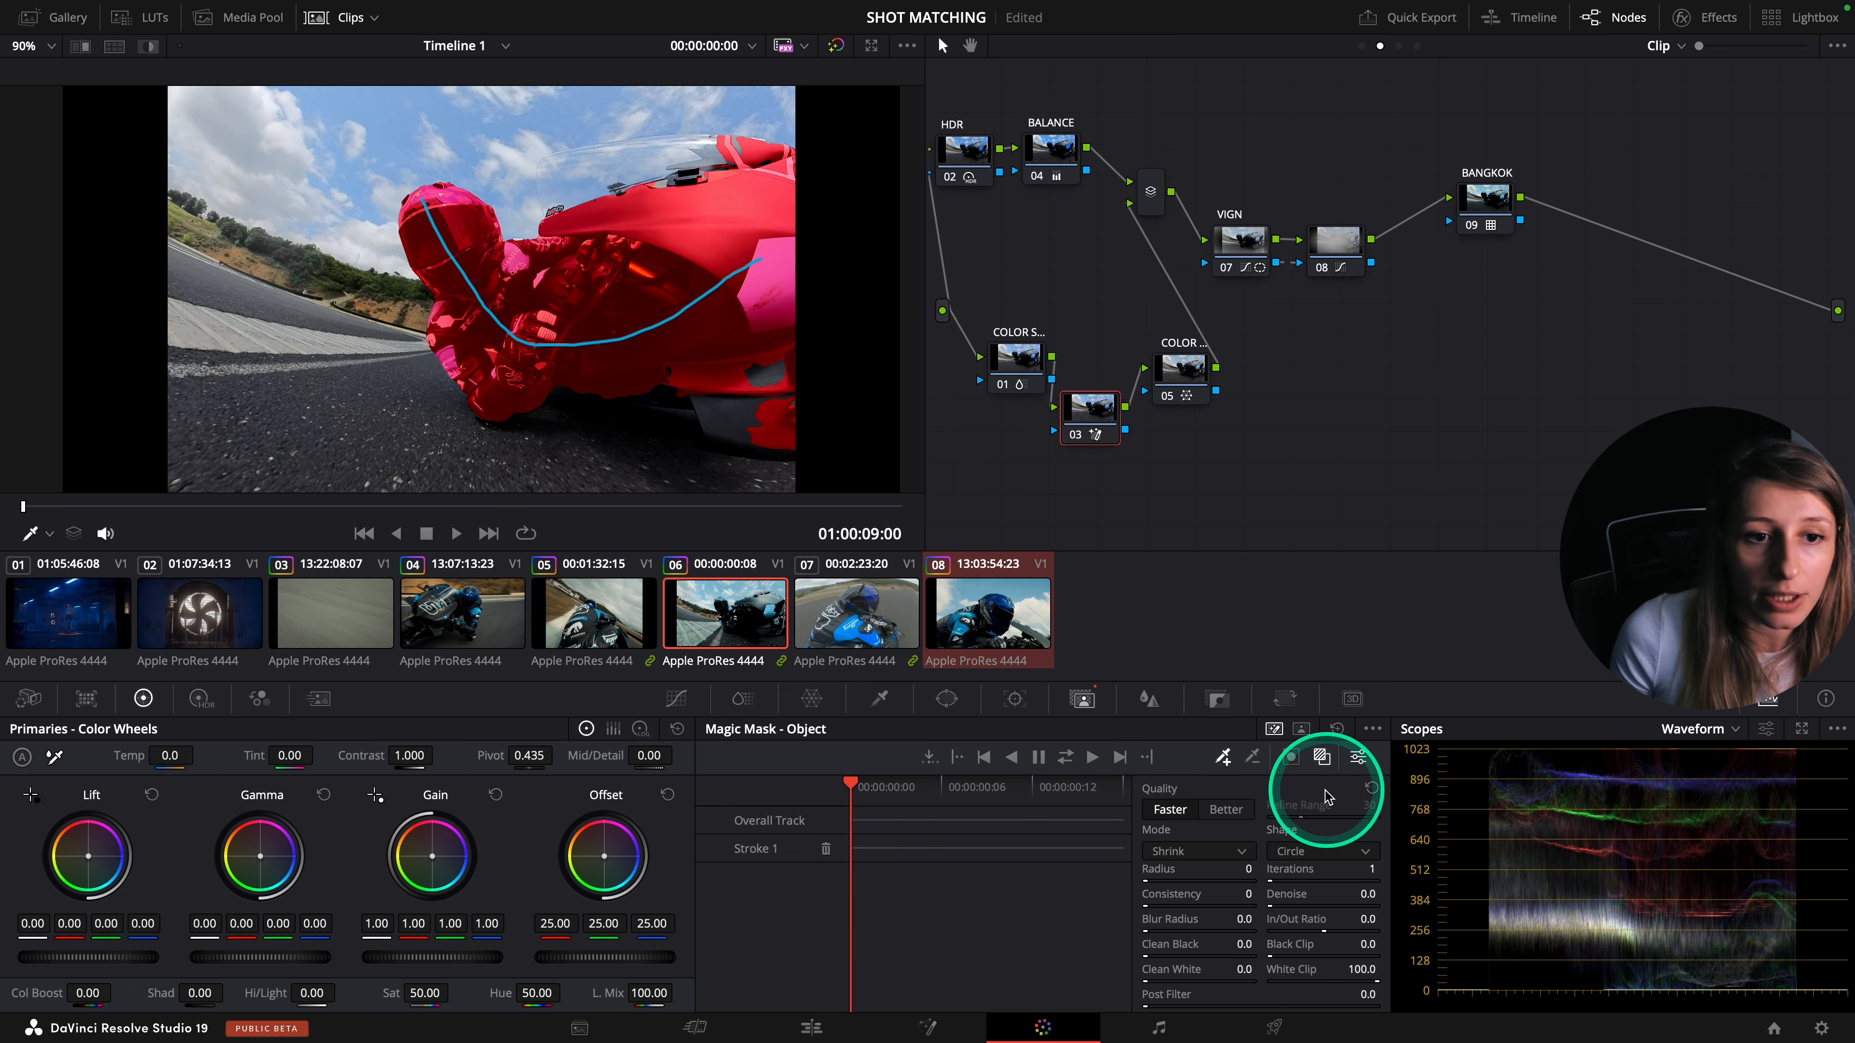
- Refine the Magic Mask with extra strokes on the motorcycle's lower fairing and windshield, Better quality and a Blur Radius of 55.4
drag(722, 413, 765, 376)
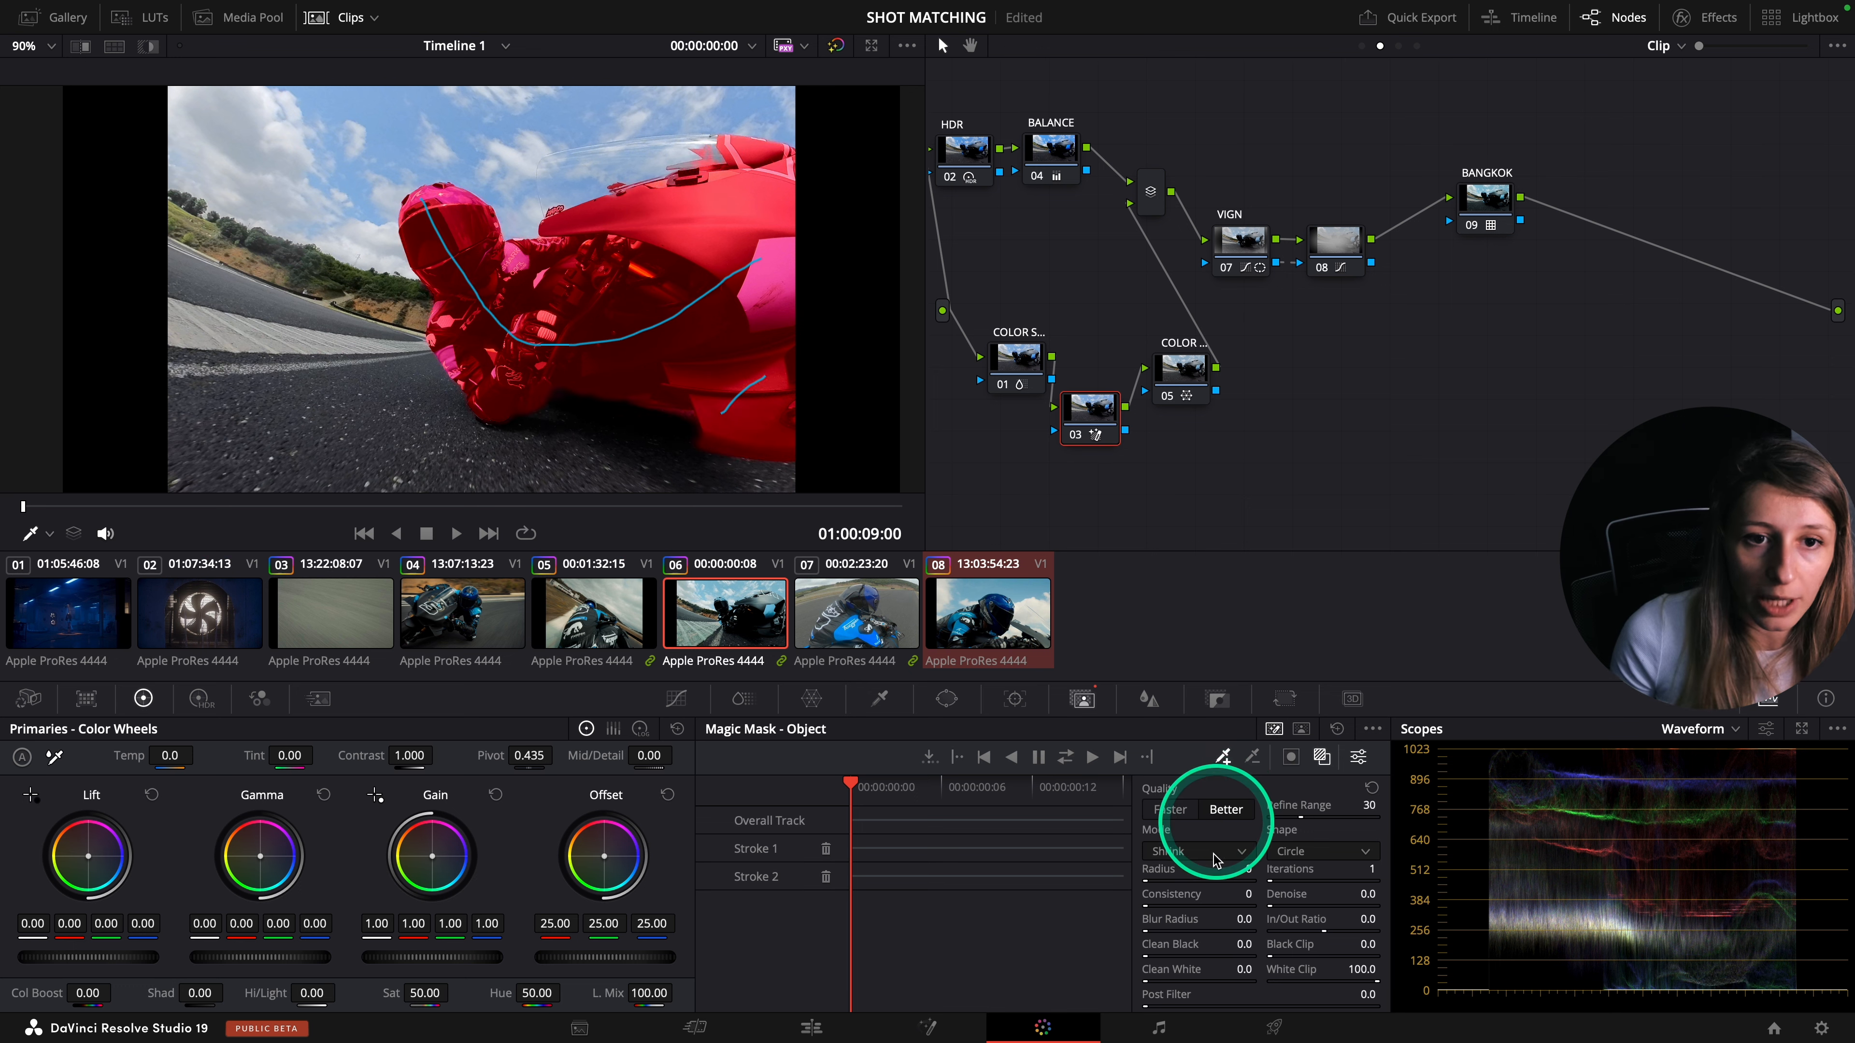
drag(727, 154, 701, 161)
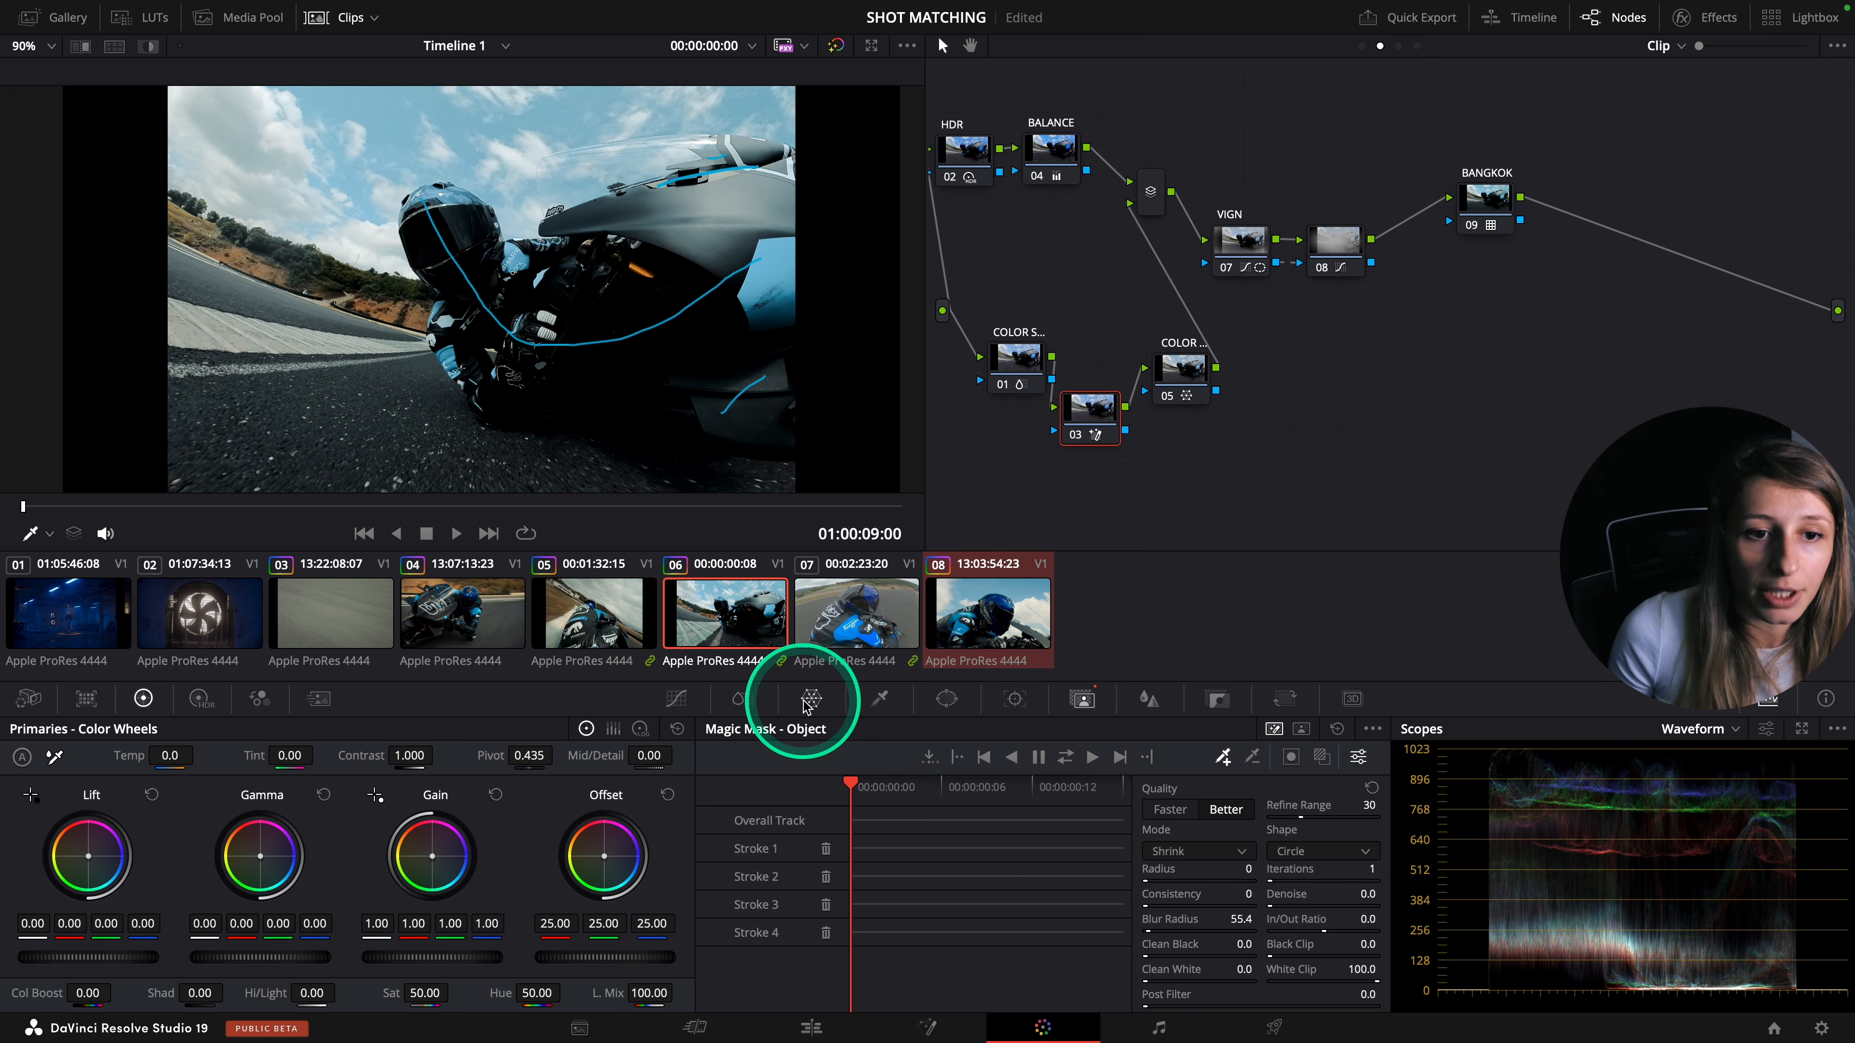
- Raise the masked node's Color Warper grid to 16 hue and 16 saturation divisions and expand it in a floating window
click(809, 700)
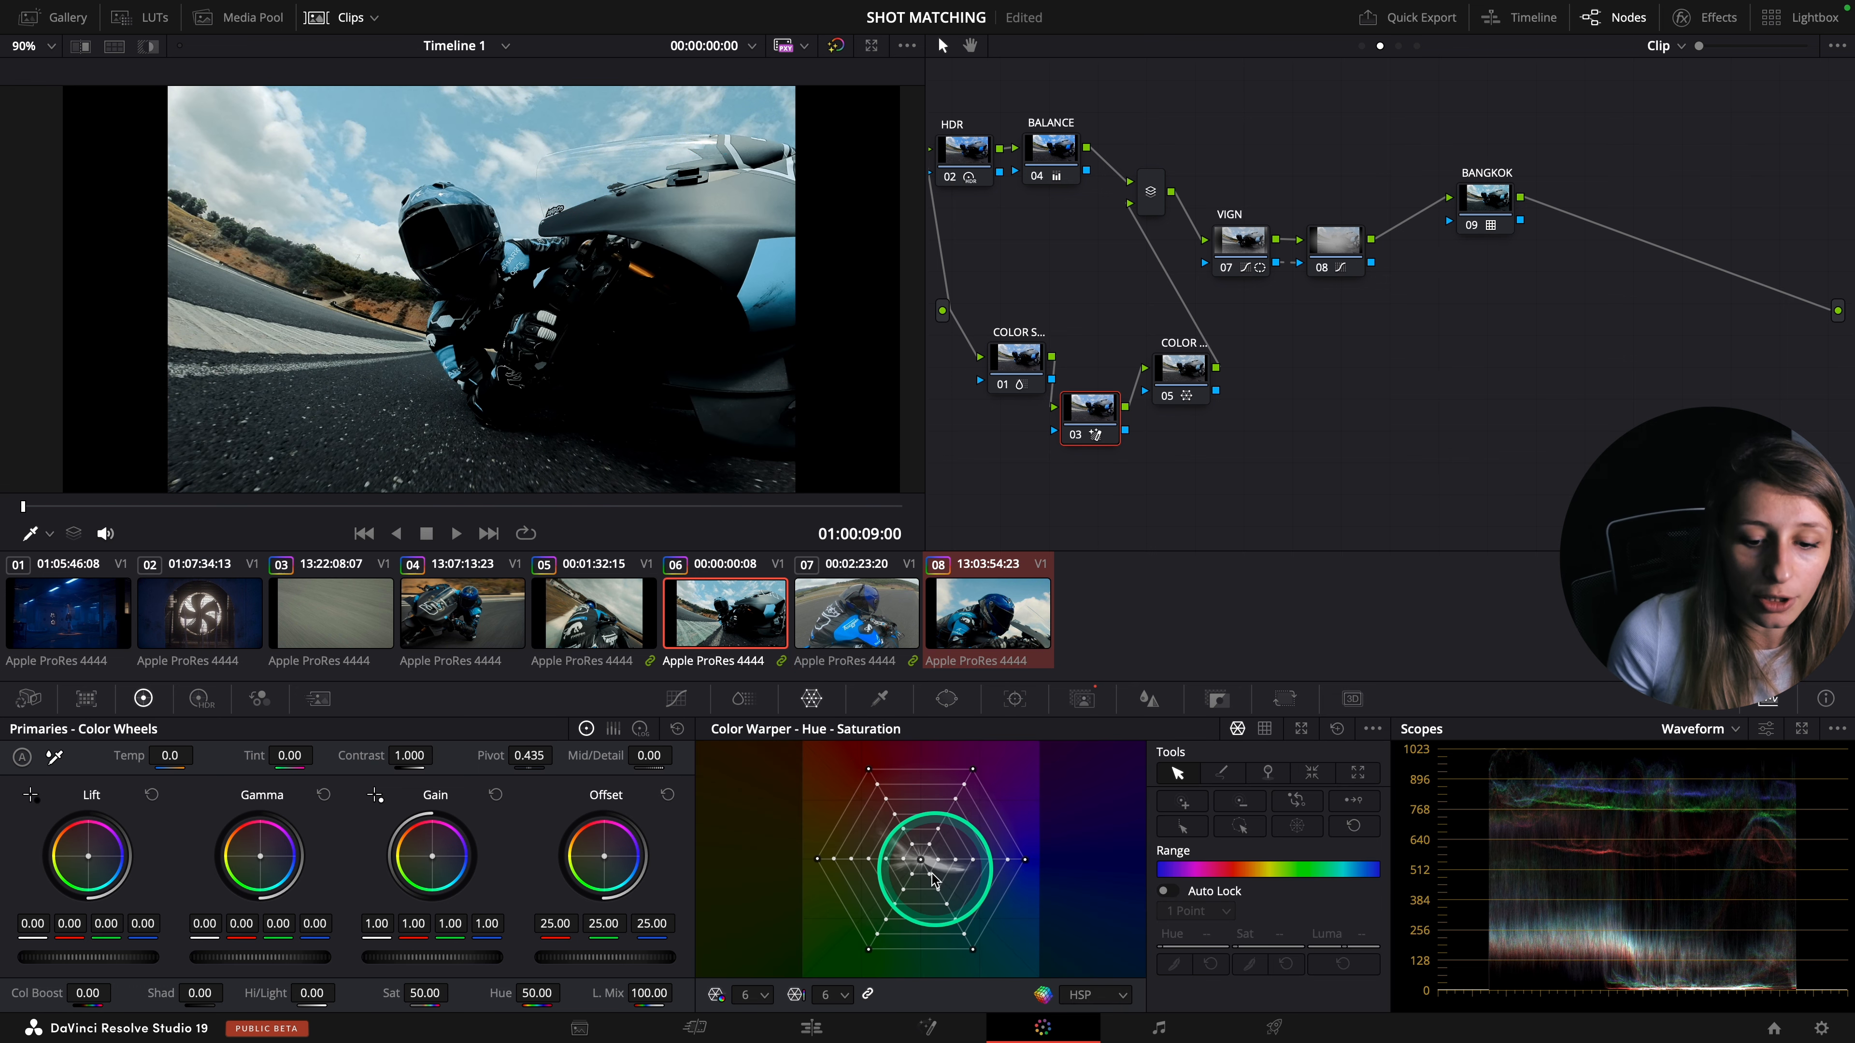
click(752, 995)
click(748, 949)
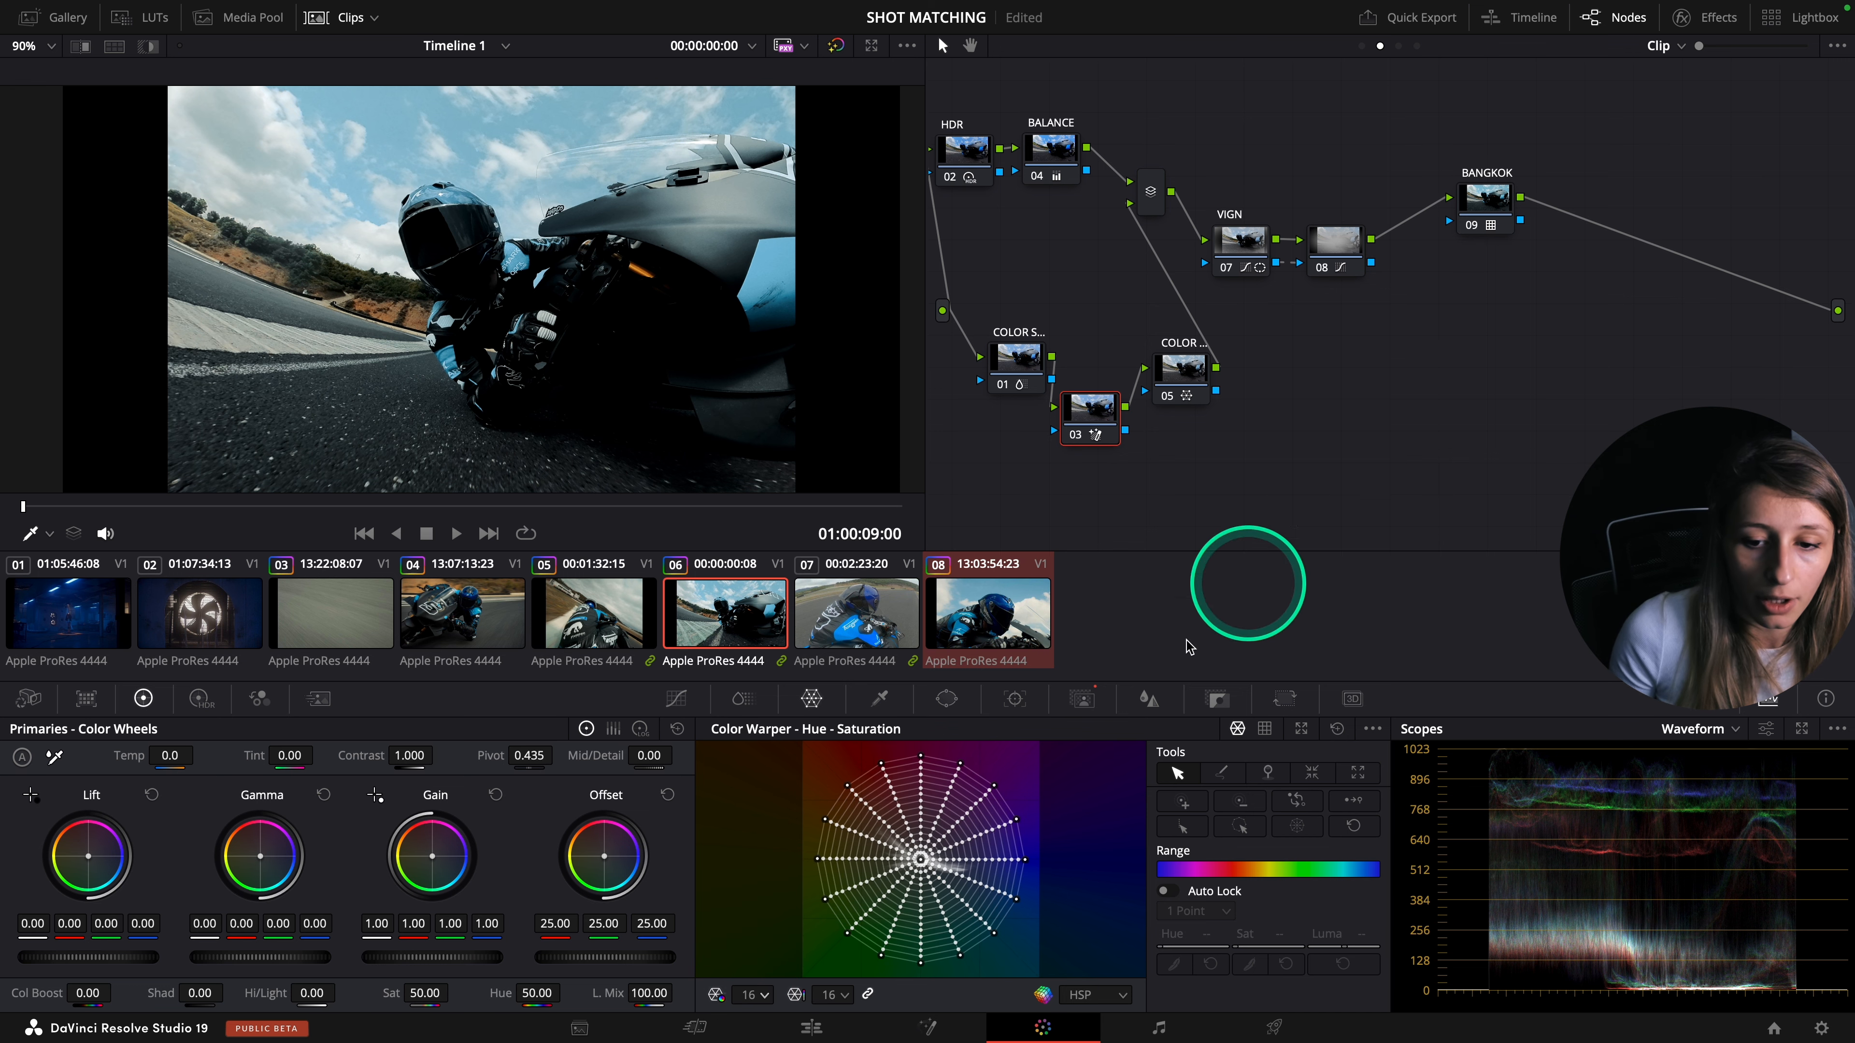
click(1304, 733)
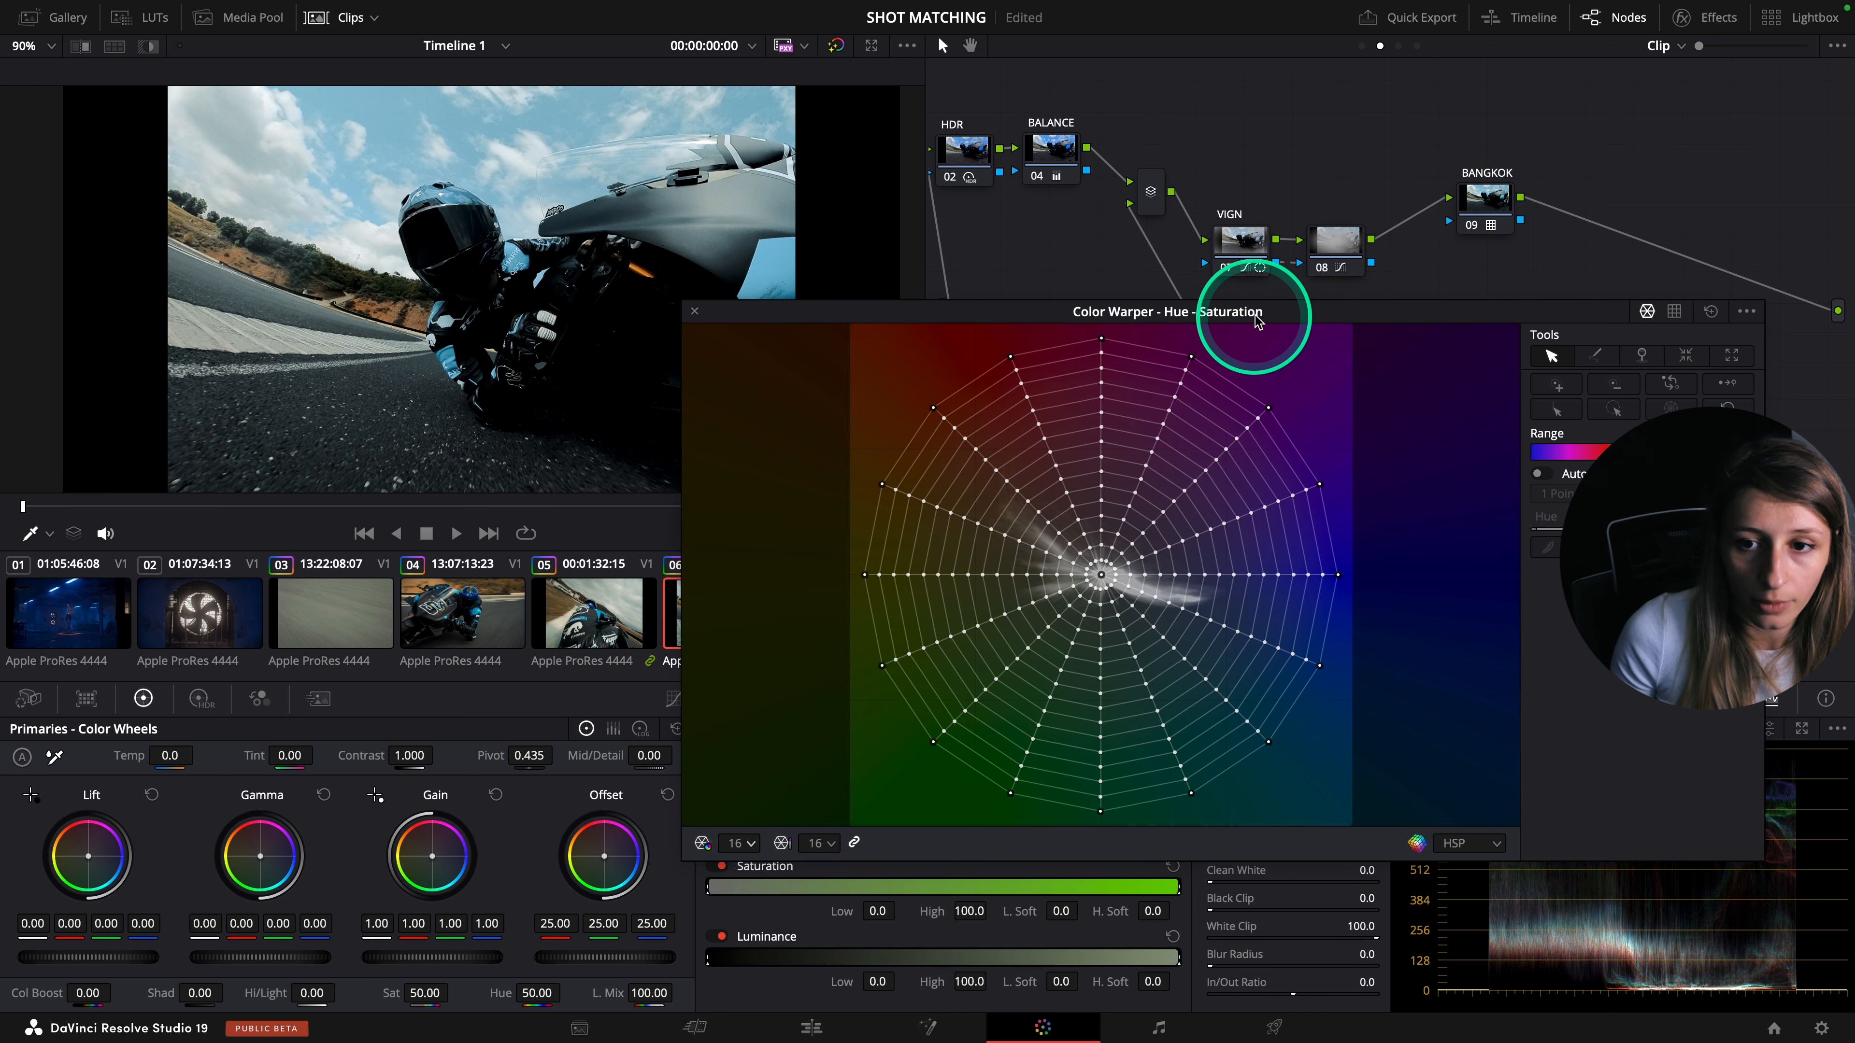
drag(1254, 311, 1379, 324)
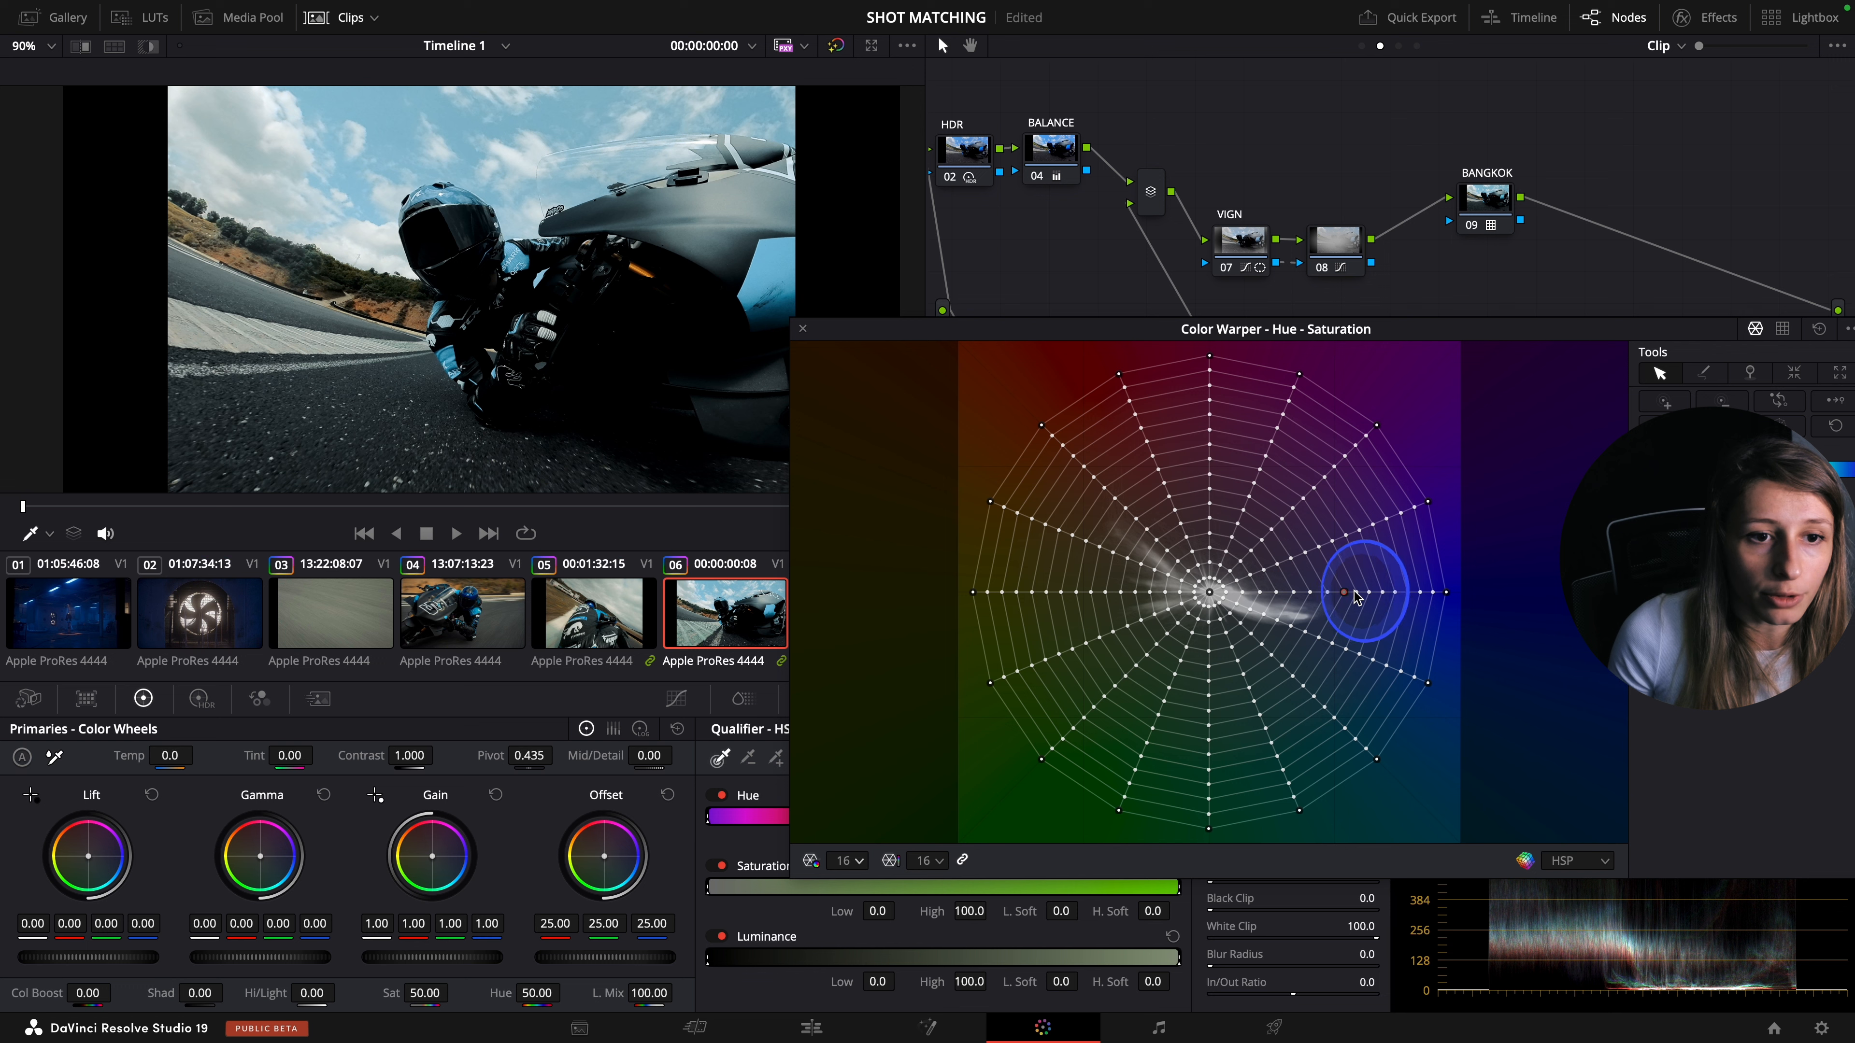
- Shift two outer blue points in the Color Warper and pull an inner one outward to Hue 0.36 and Sat 0.81, then close the floating window
mouse_move(1419, 595)
mouse_down()
mouse_move(1406, 617)
mouse_move(1430, 592)
mouse_move(1417, 554)
mouse_move(1373, 593)
mouse_move(1465, 603)
mouse_move(1287, 584)
mouse_move(1452, 583)
mouse_move(1413, 583)
mouse_up()
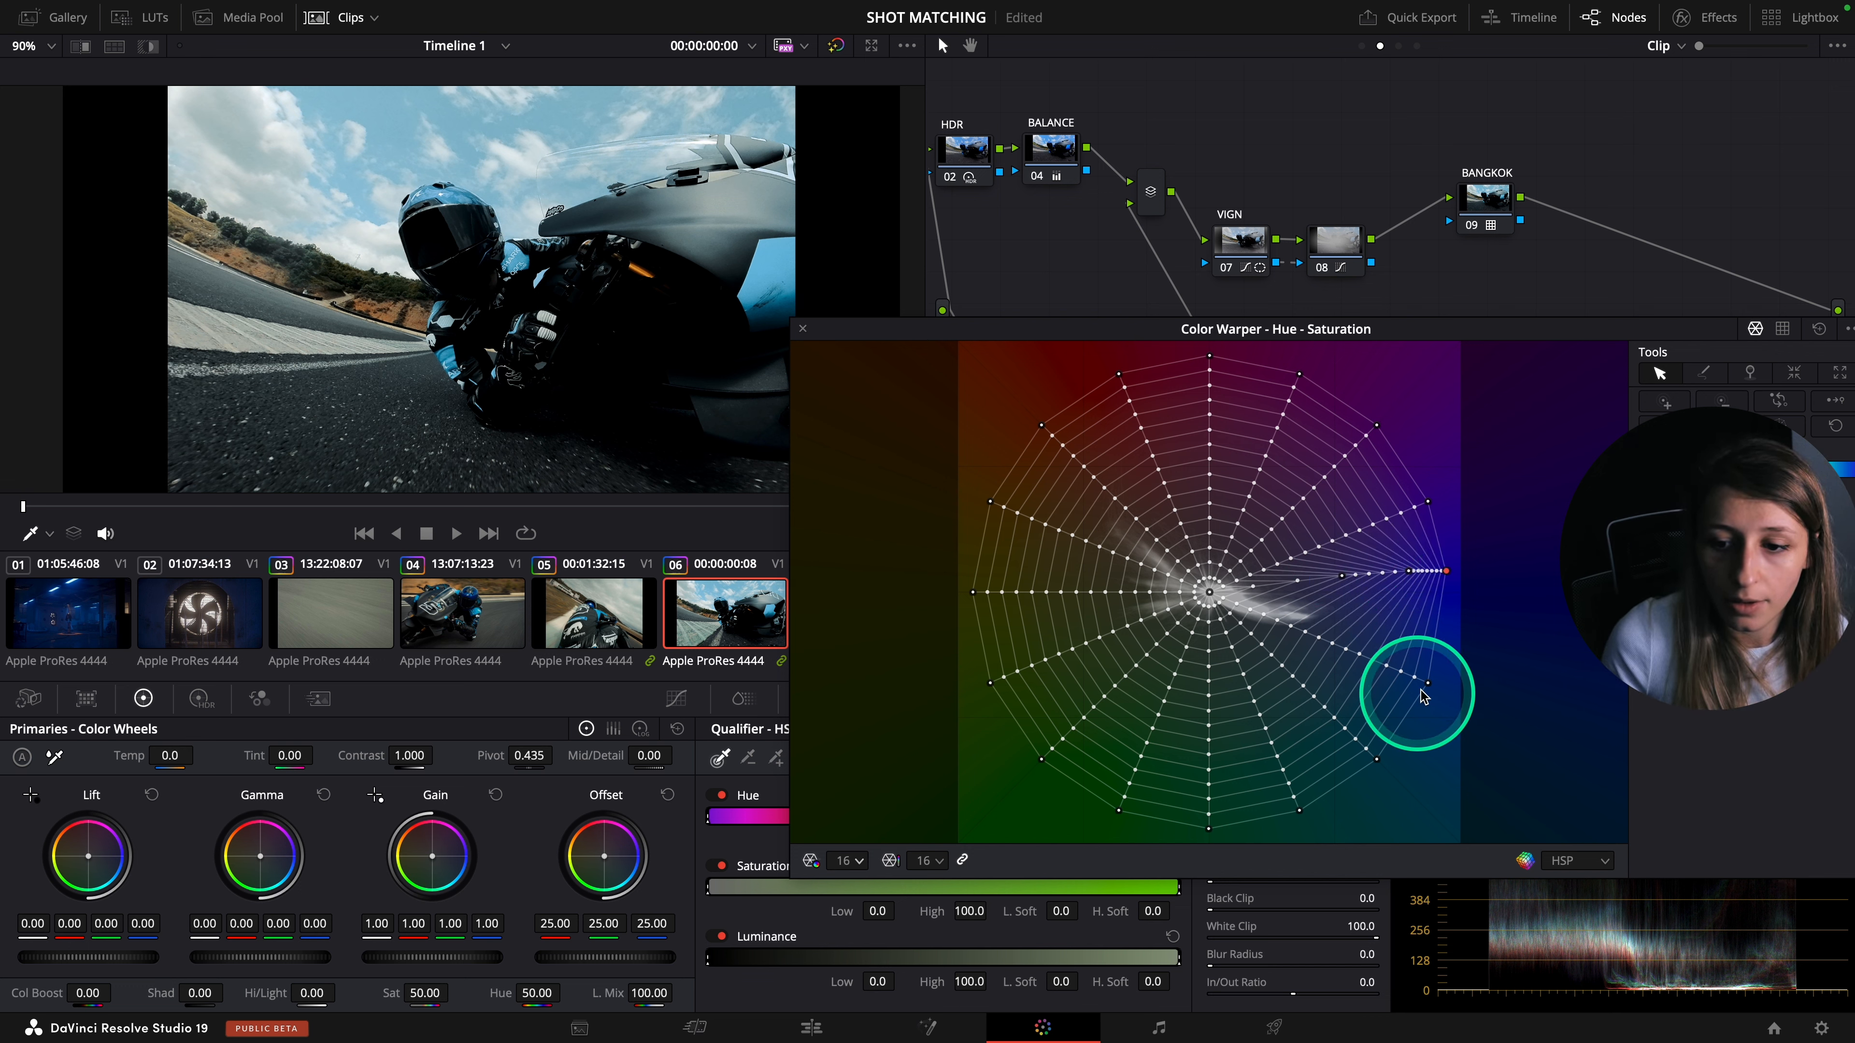
drag(1423, 697, 1482, 642)
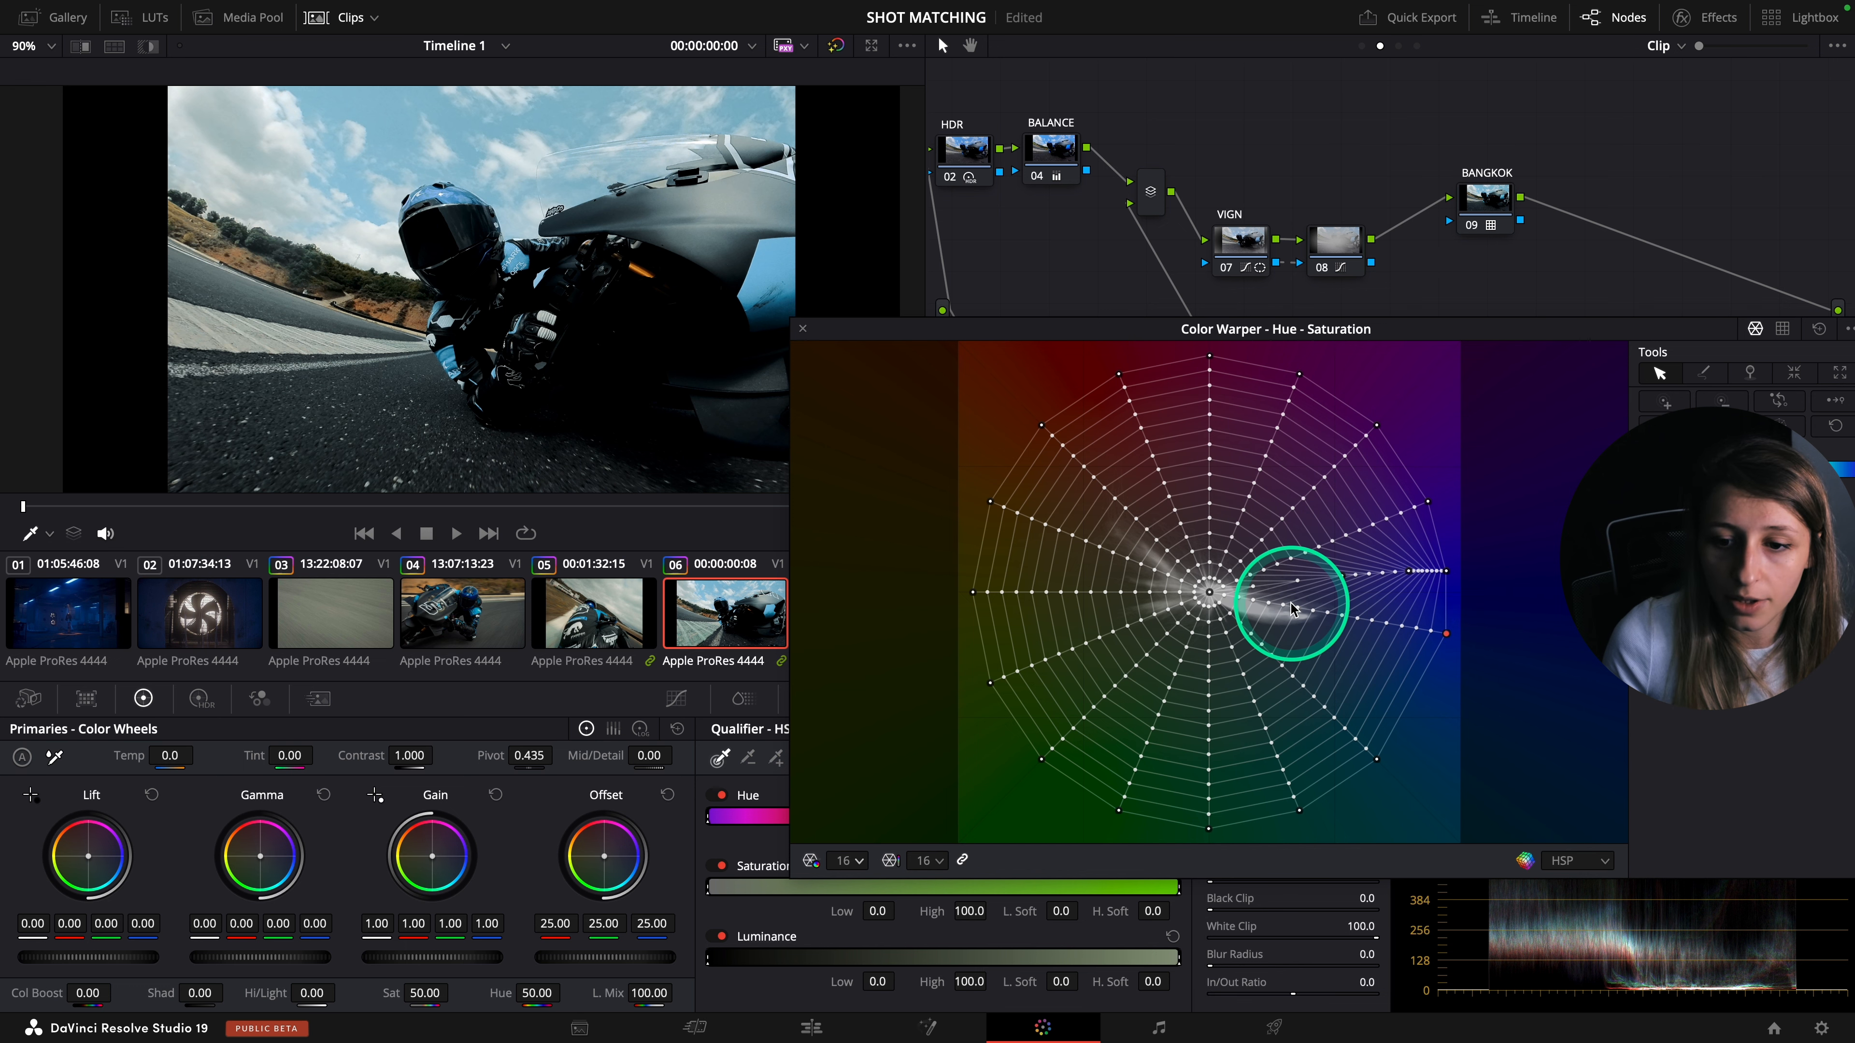
drag(1281, 613, 1390, 613)
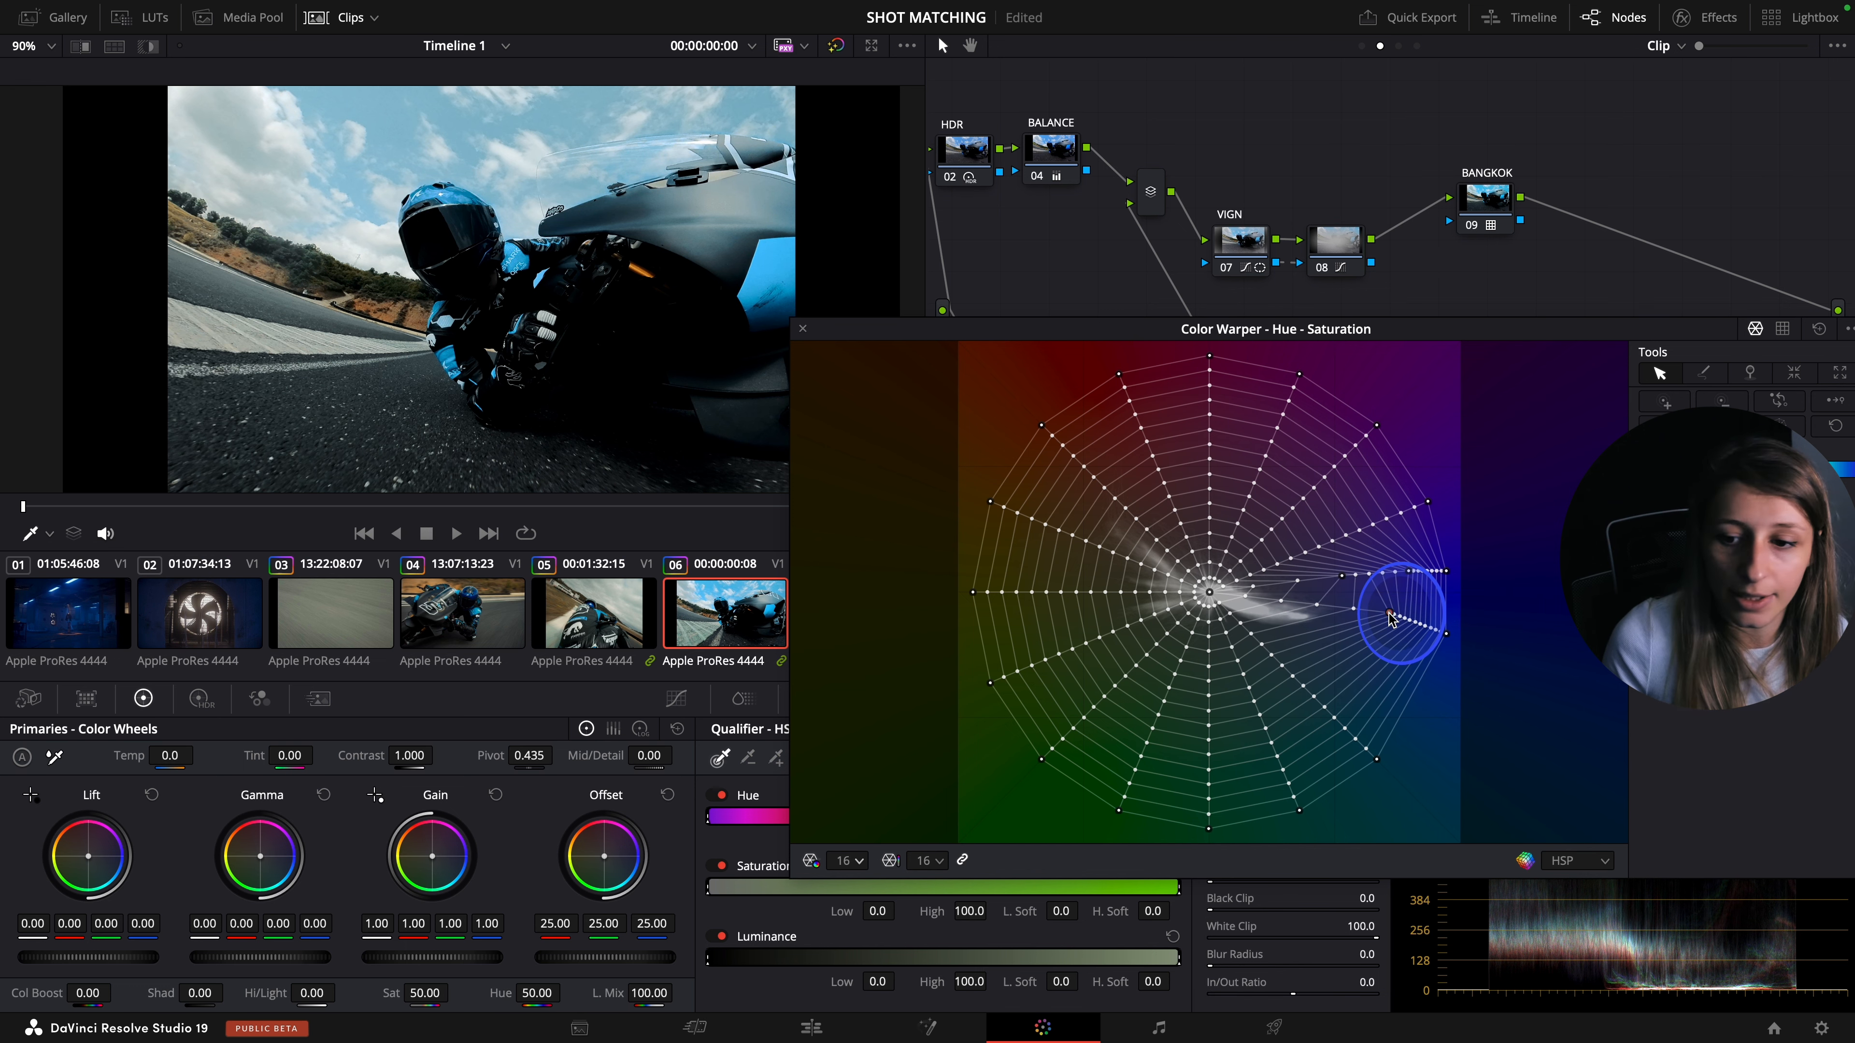
click(803, 329)
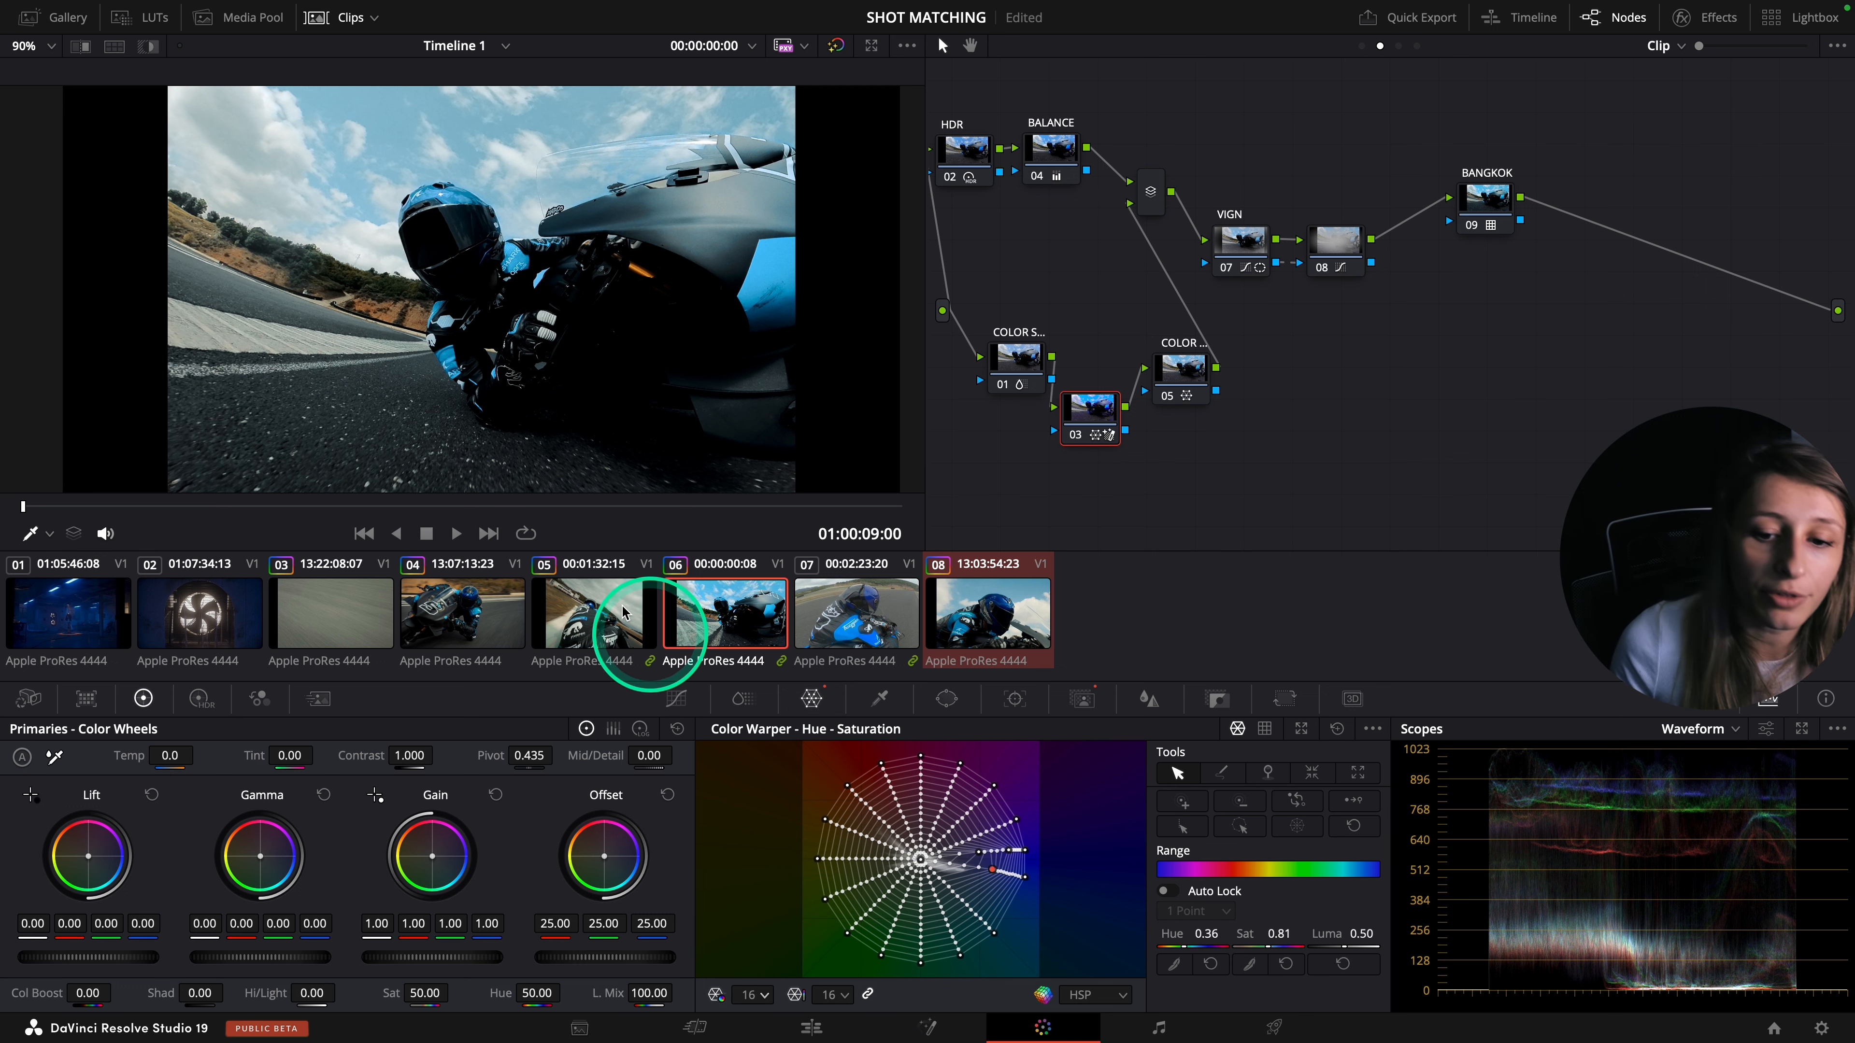
- Compare the blues of clip 06 with graded clip 08 up close in split screen
click(115, 48)
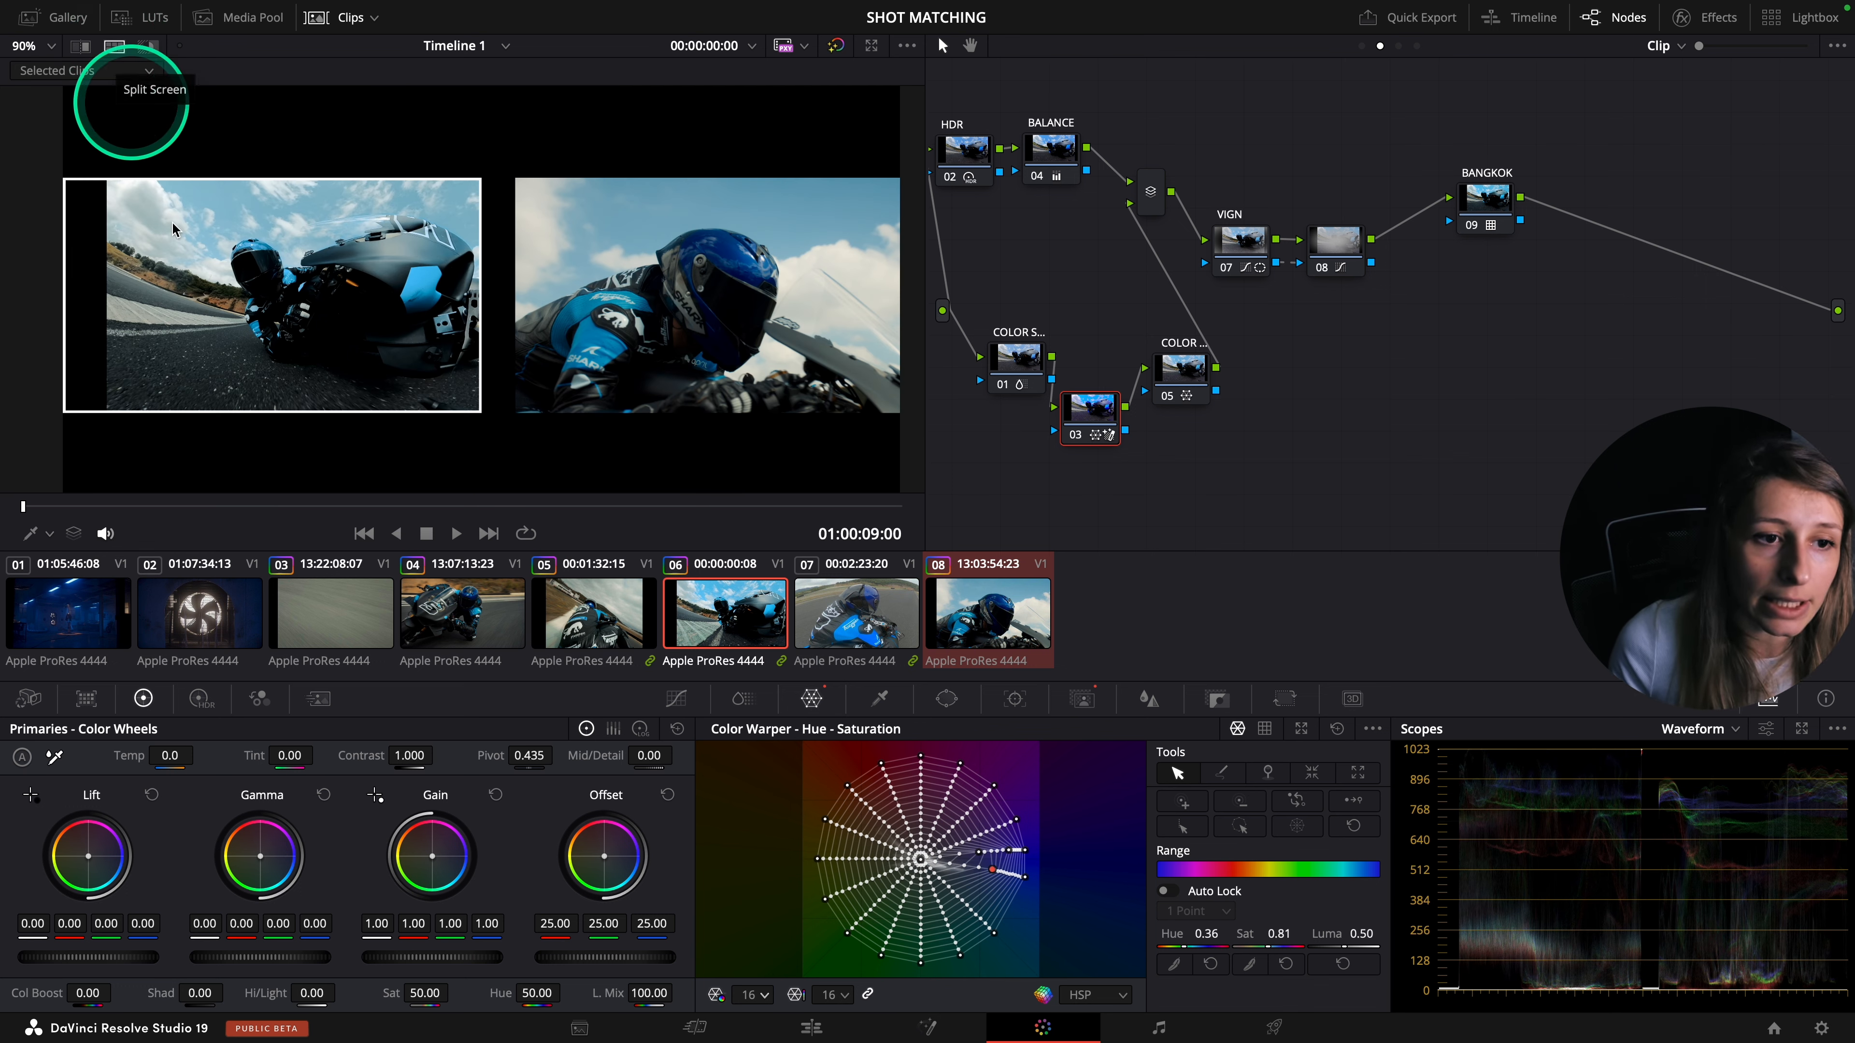
scroll(439, 329, up, 3)
scroll(365, 311, right, 2)
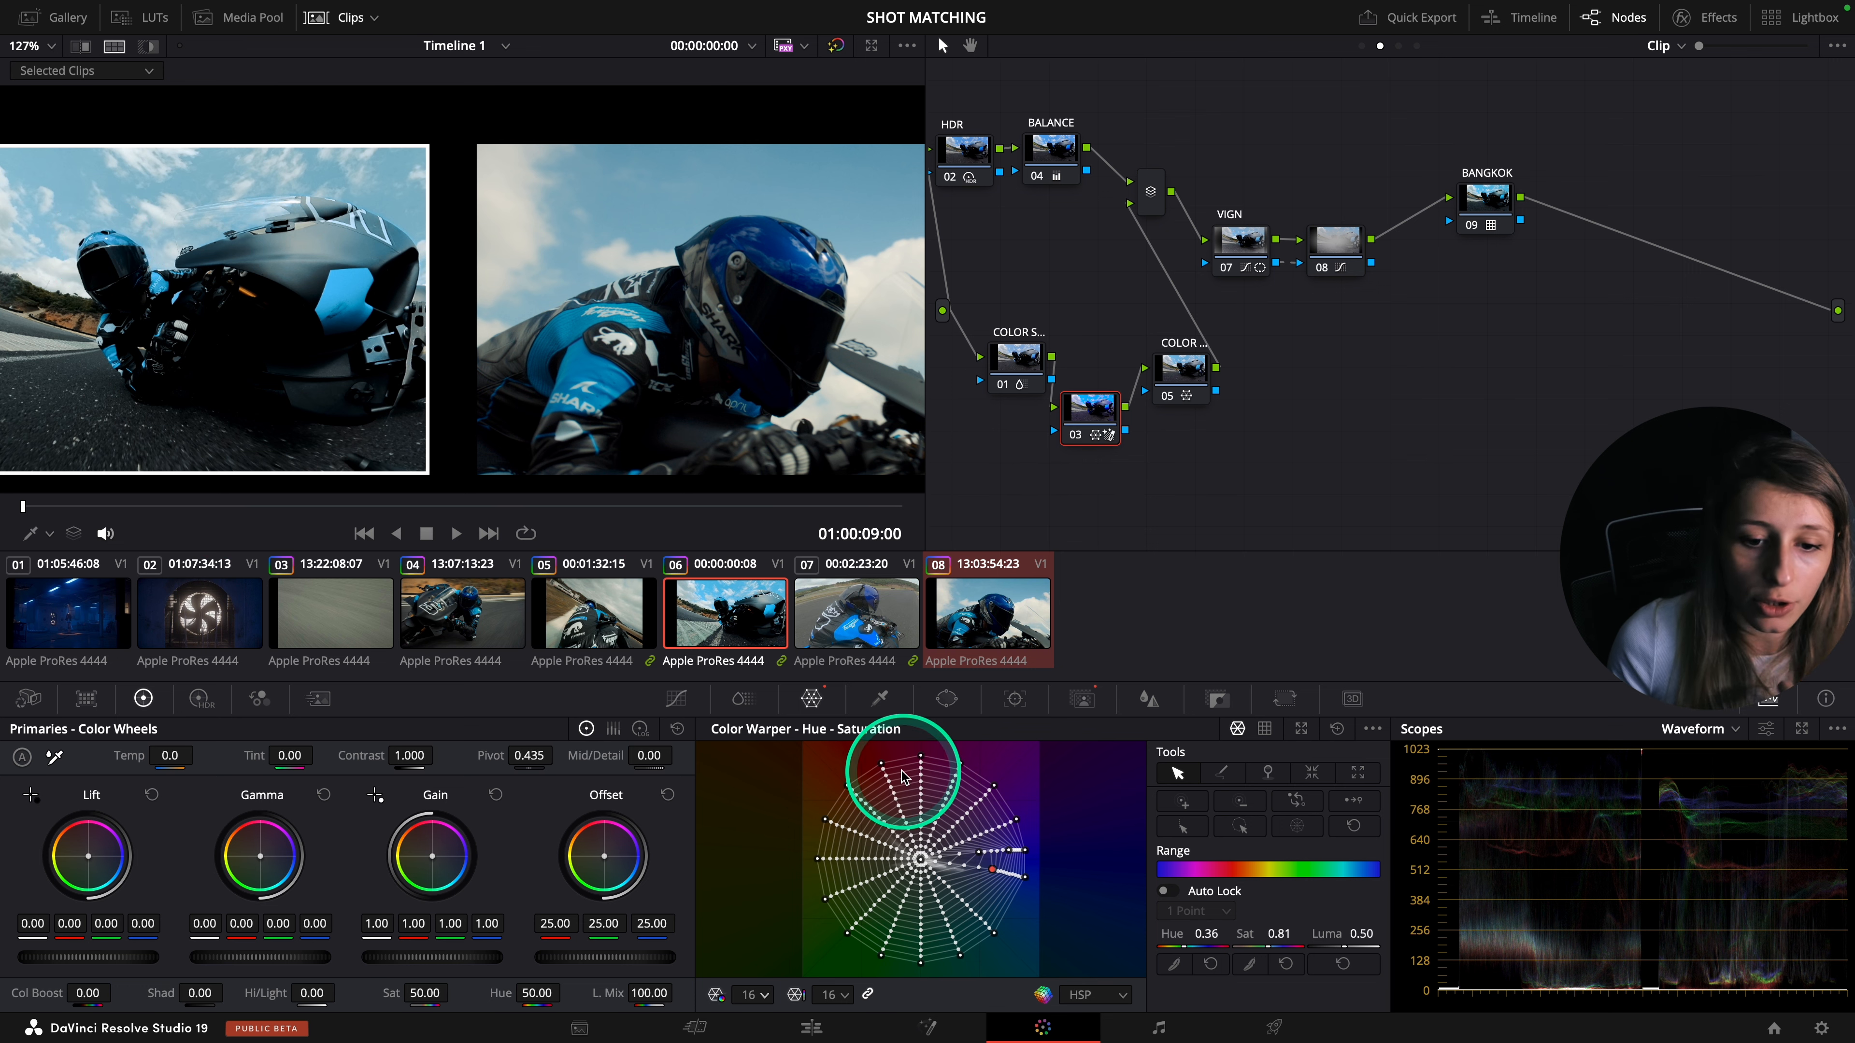
- Label the masked node MAGIC MASK and tidy its place between the color slice and warper nodes
drag(1081, 427, 1083, 461)
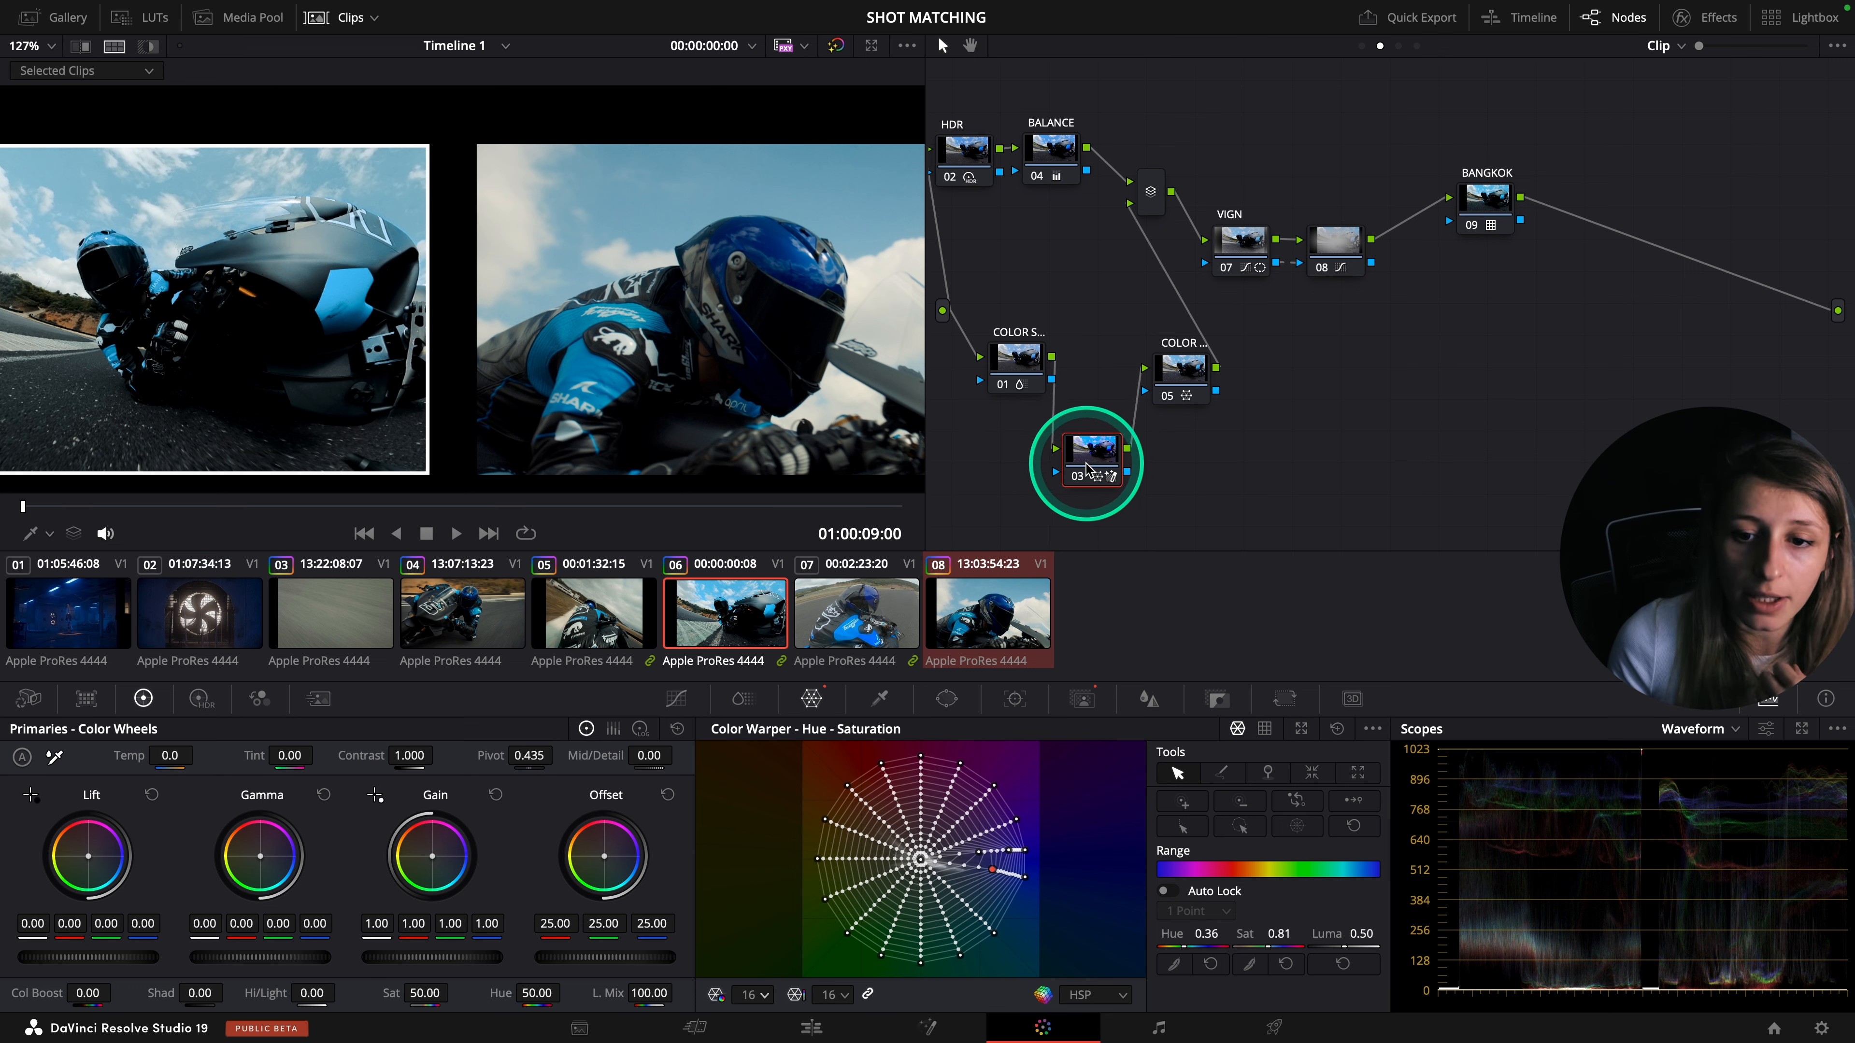
right_click(1088, 465)
click(1133, 504)
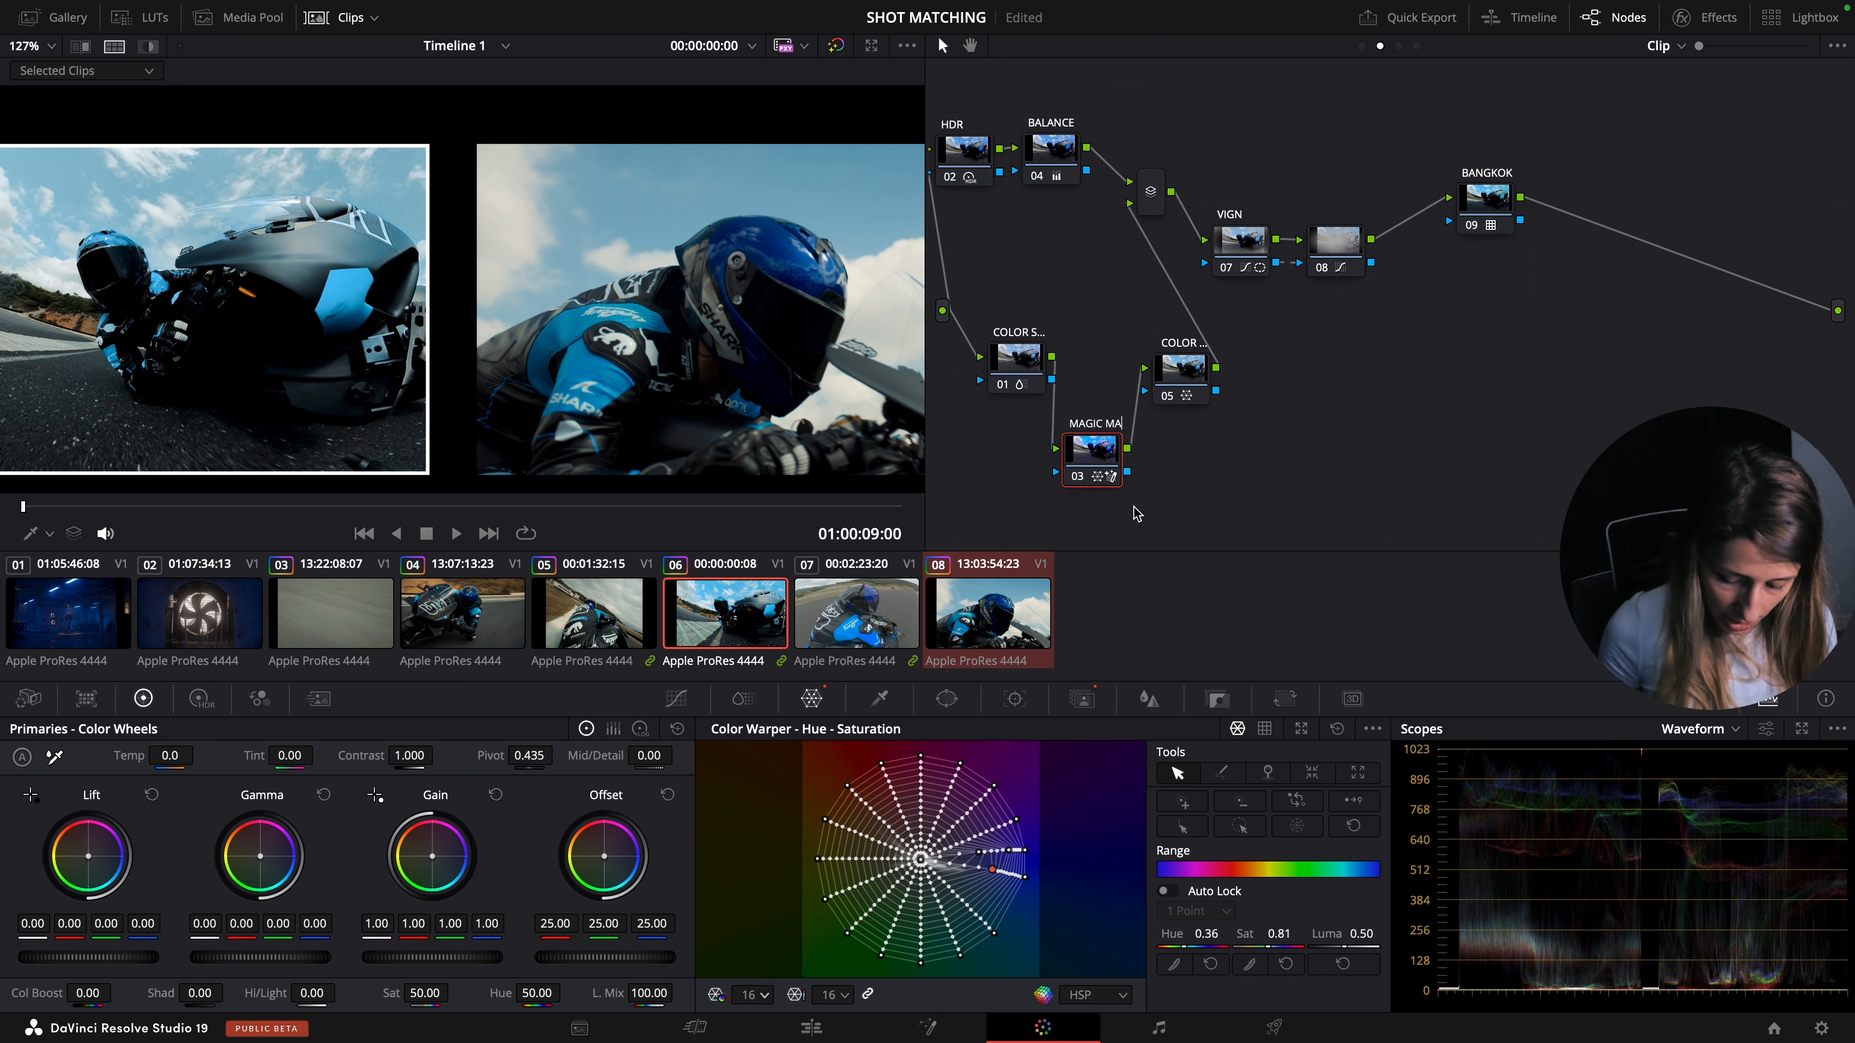
drag(1094, 459, 1097, 426)
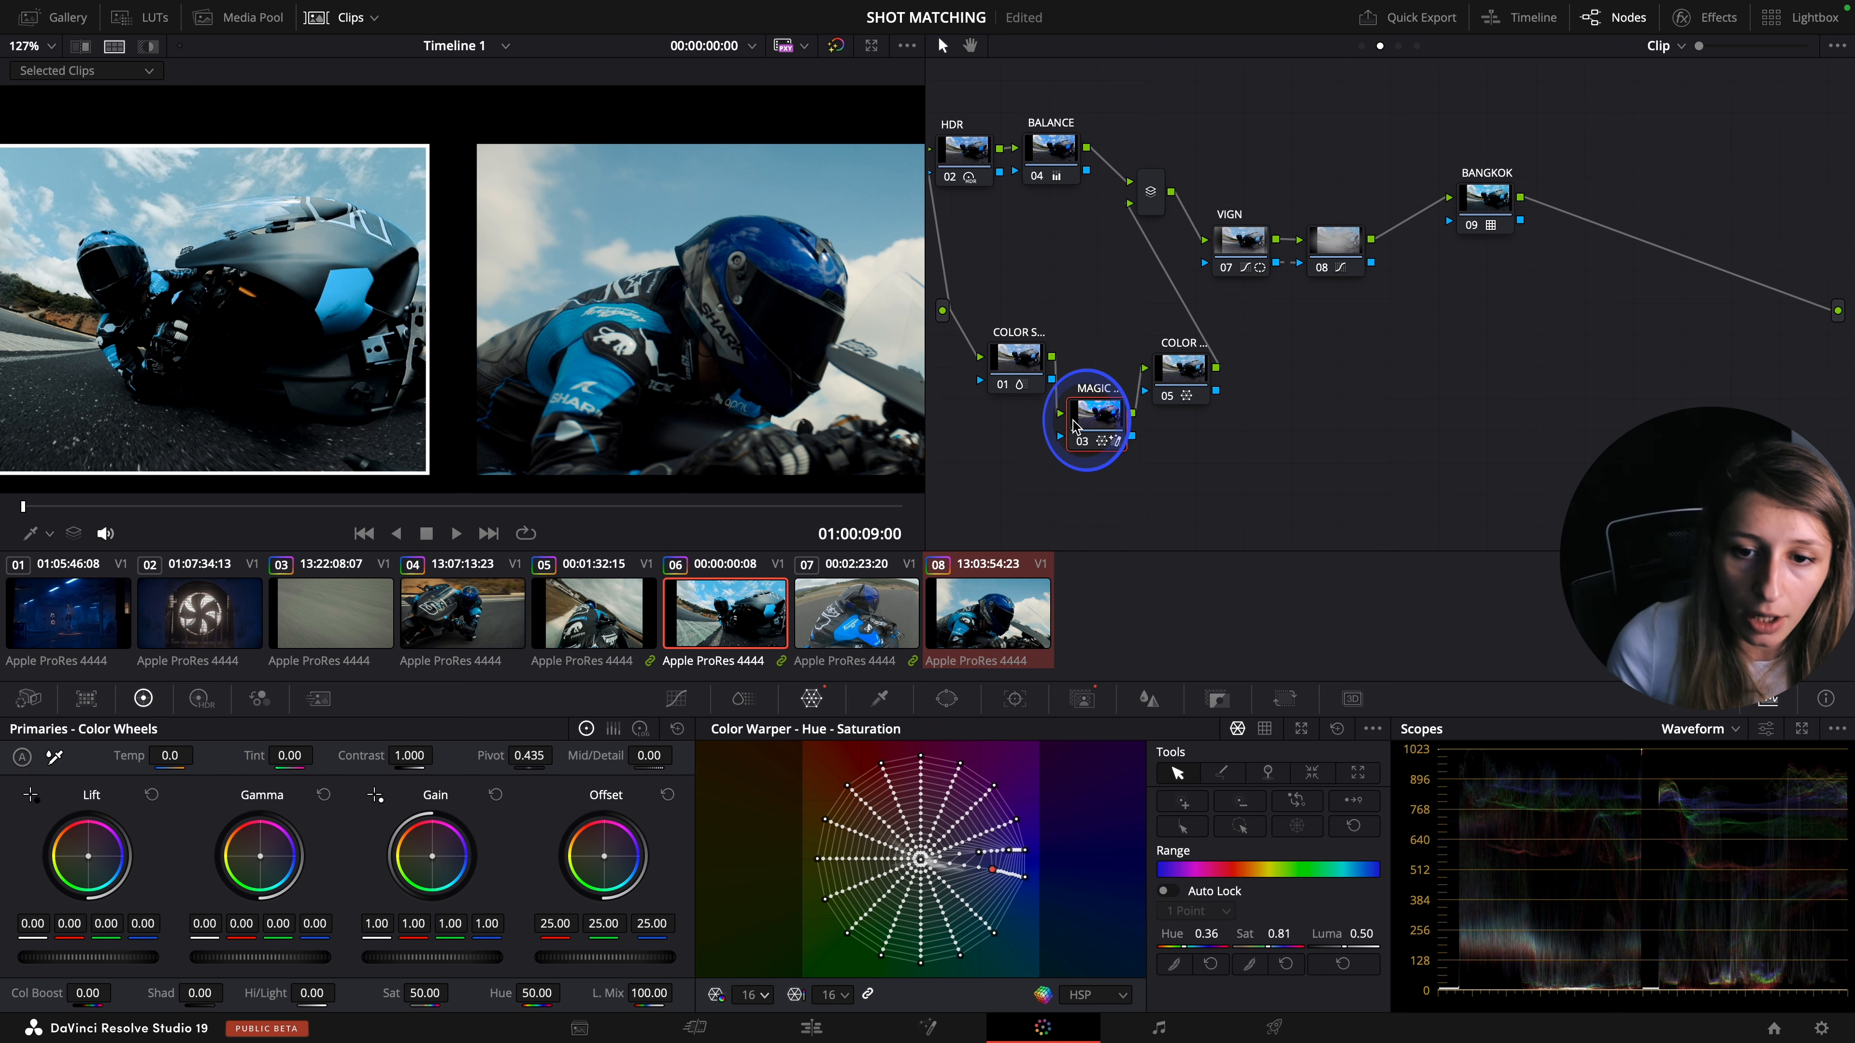
- In ColorSlice on the MAGIC MASK node, set cyan density to -0.08, cyan saturation to 1.65 and blue density to -0.02
click(743, 699)
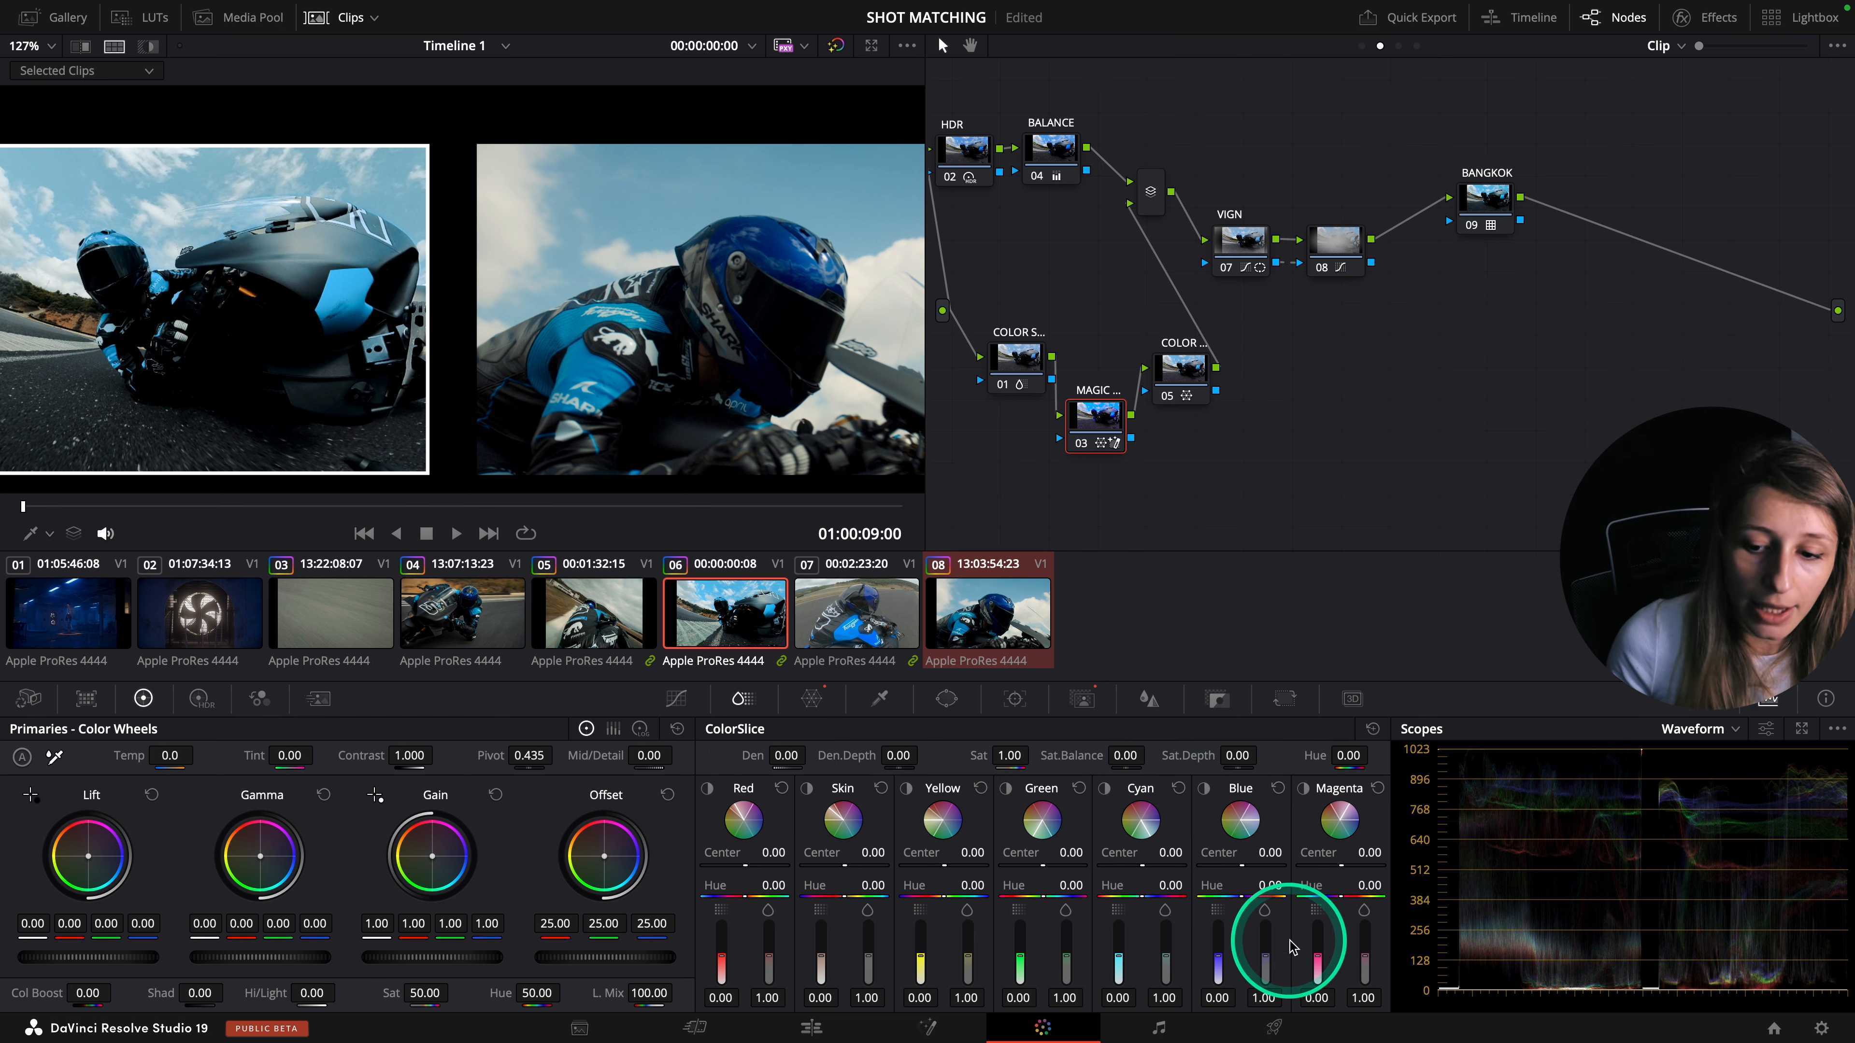
drag(1275, 941, 1266, 919)
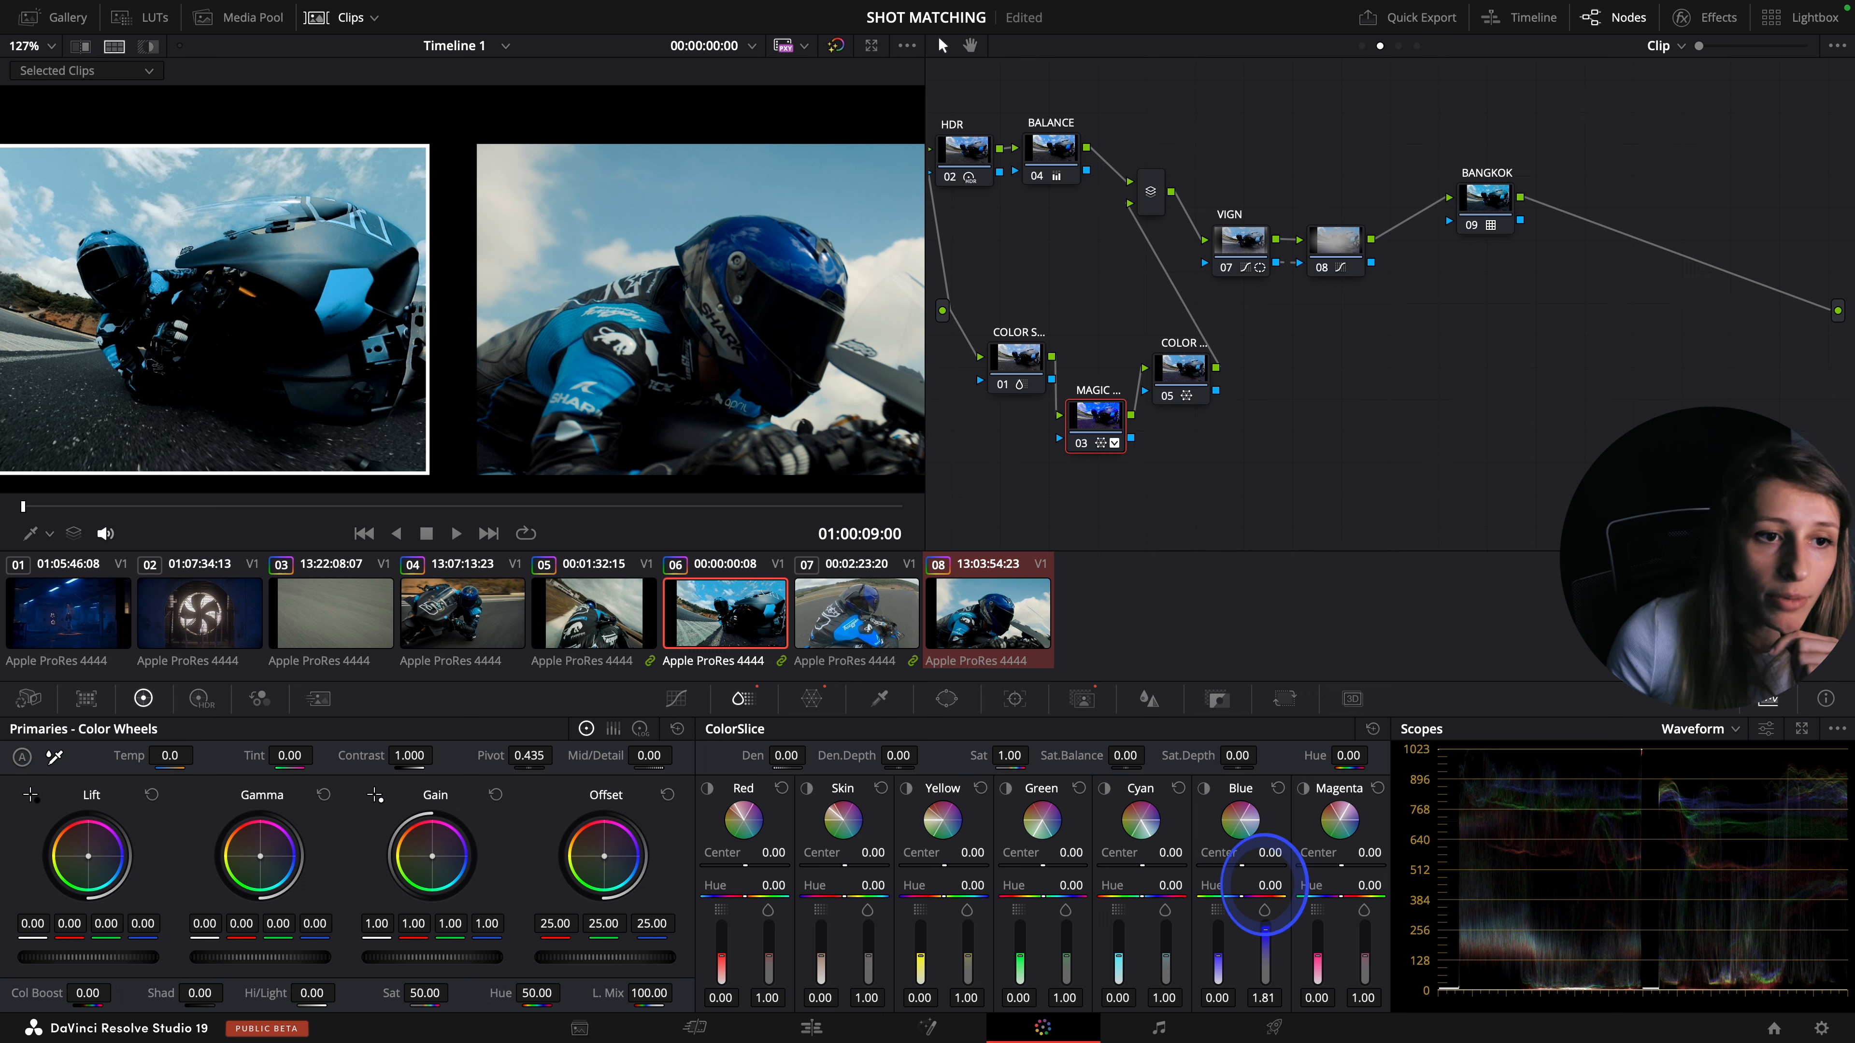
click(1278, 788)
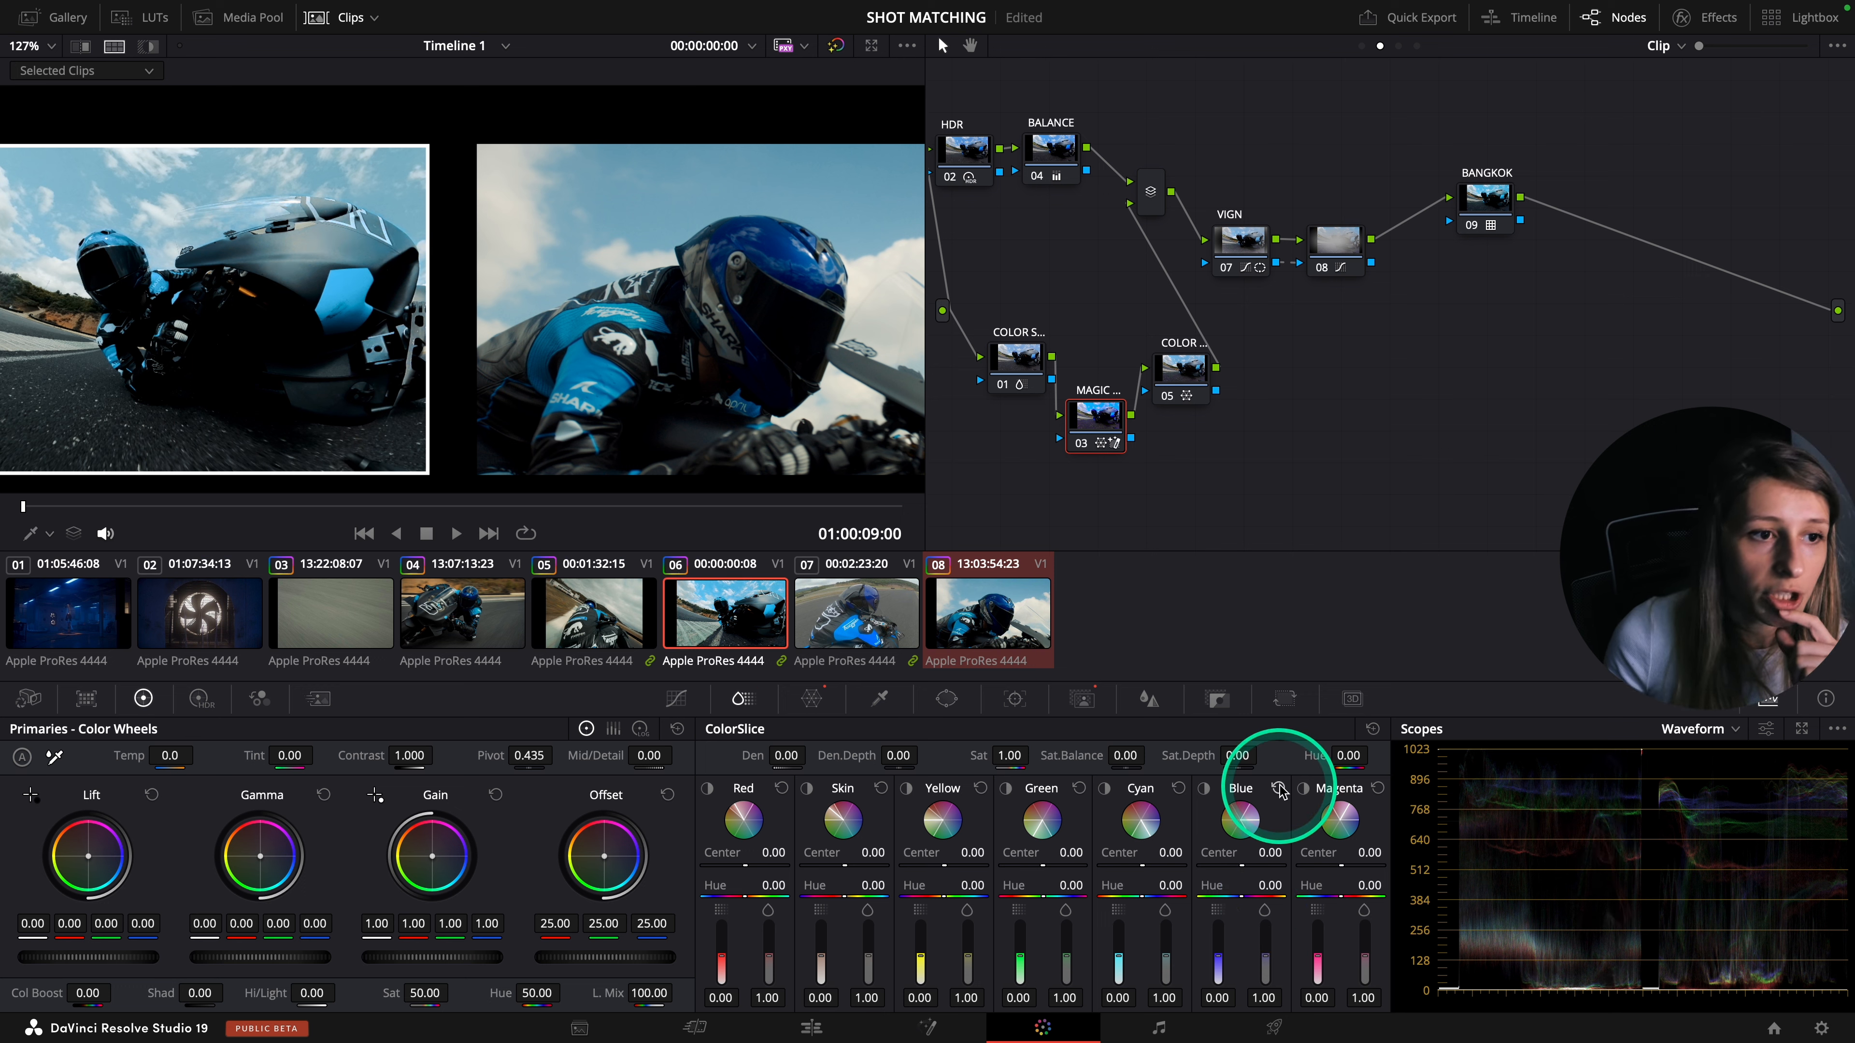
mouse_move(1218, 961)
mouse_down()
mouse_move(1219, 944)
mouse_move(1218, 972)
mouse_up()
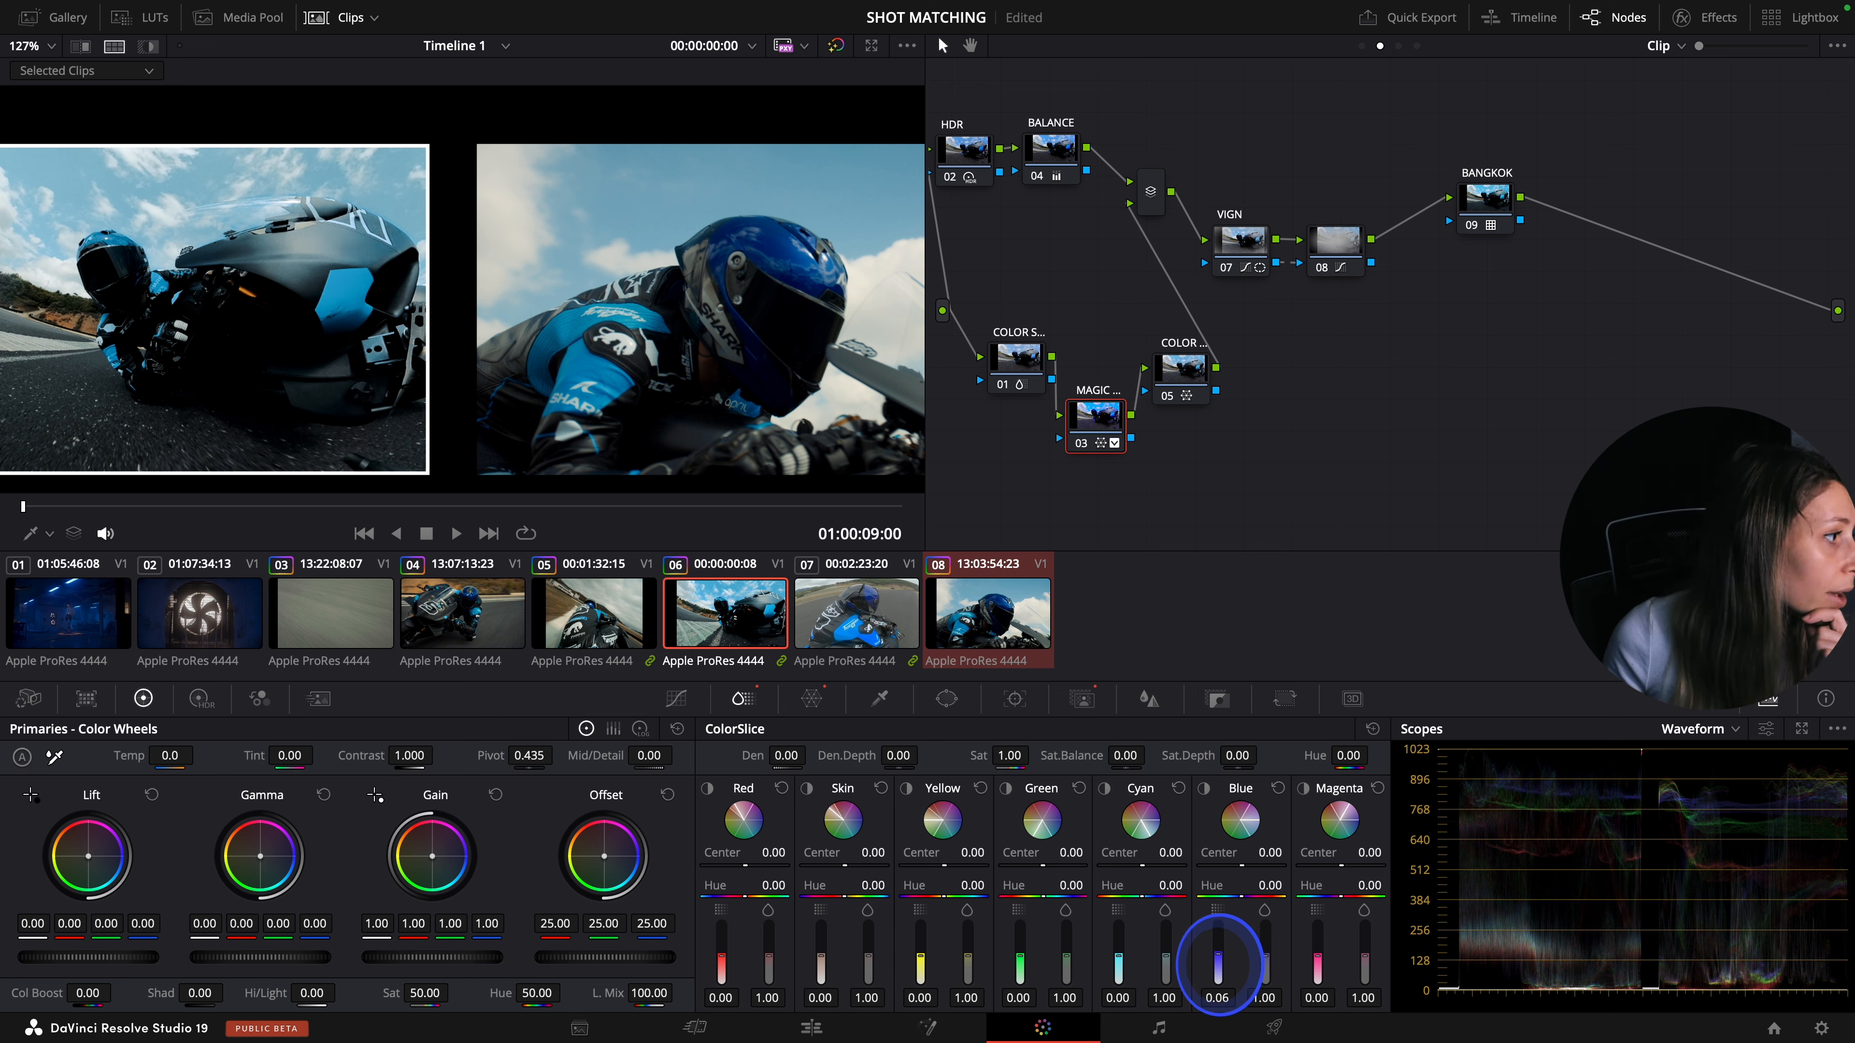
drag(1217, 965, 1166, 926)
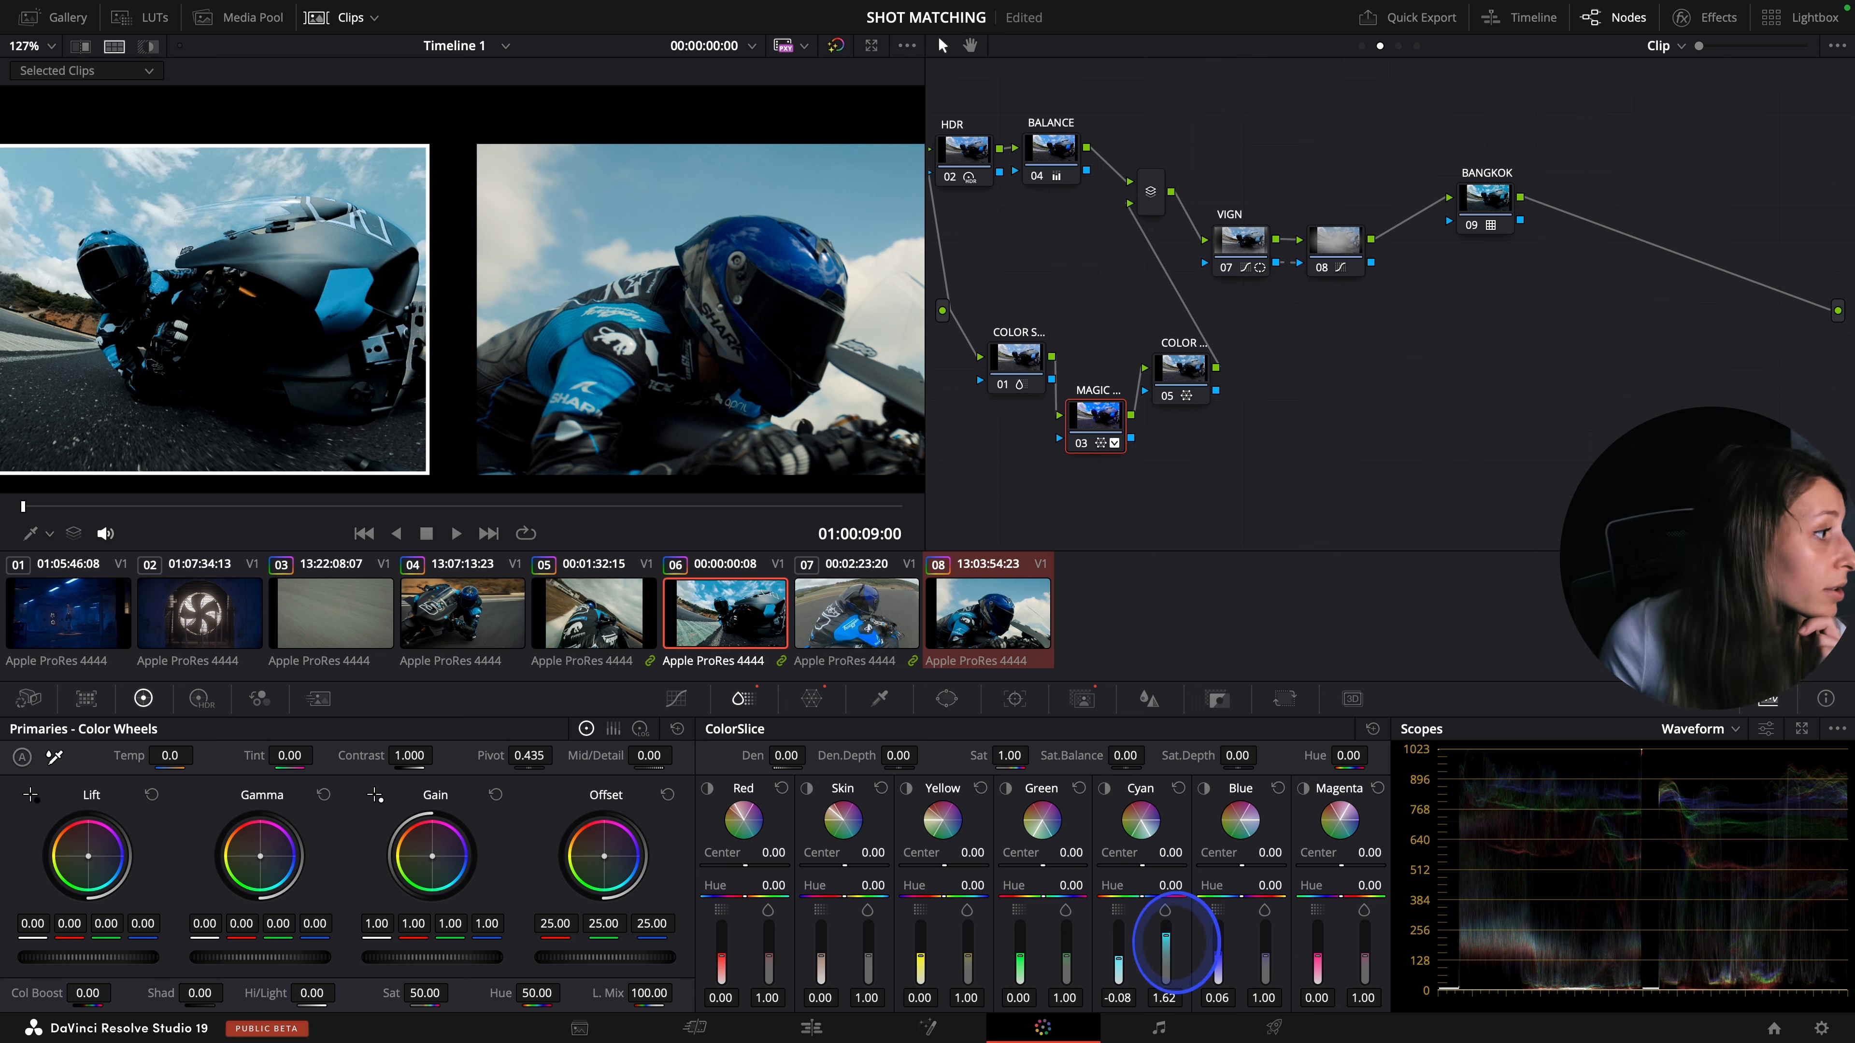
drag(1169, 963, 1169, 943)
drag(1216, 964, 1216, 956)
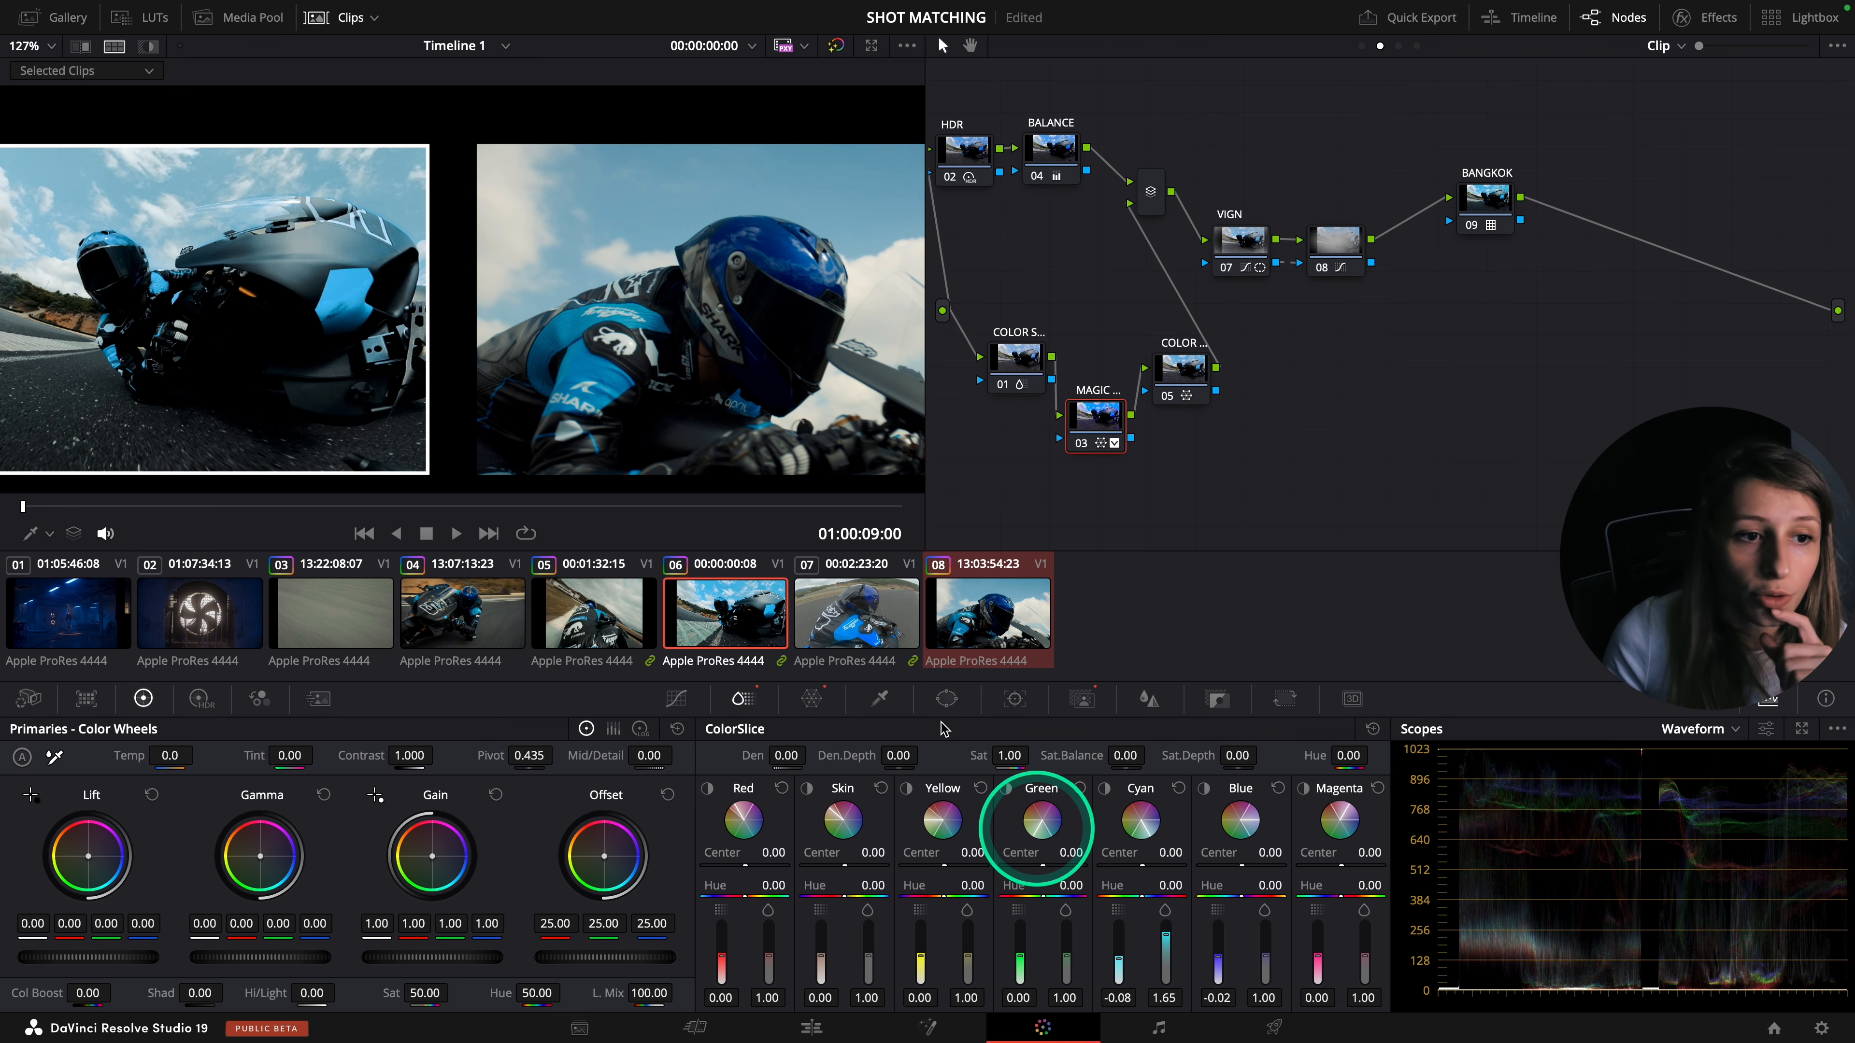
- Return clip 06 to single view and add a serial node labelled HELMET after its warper node
click(114, 45)
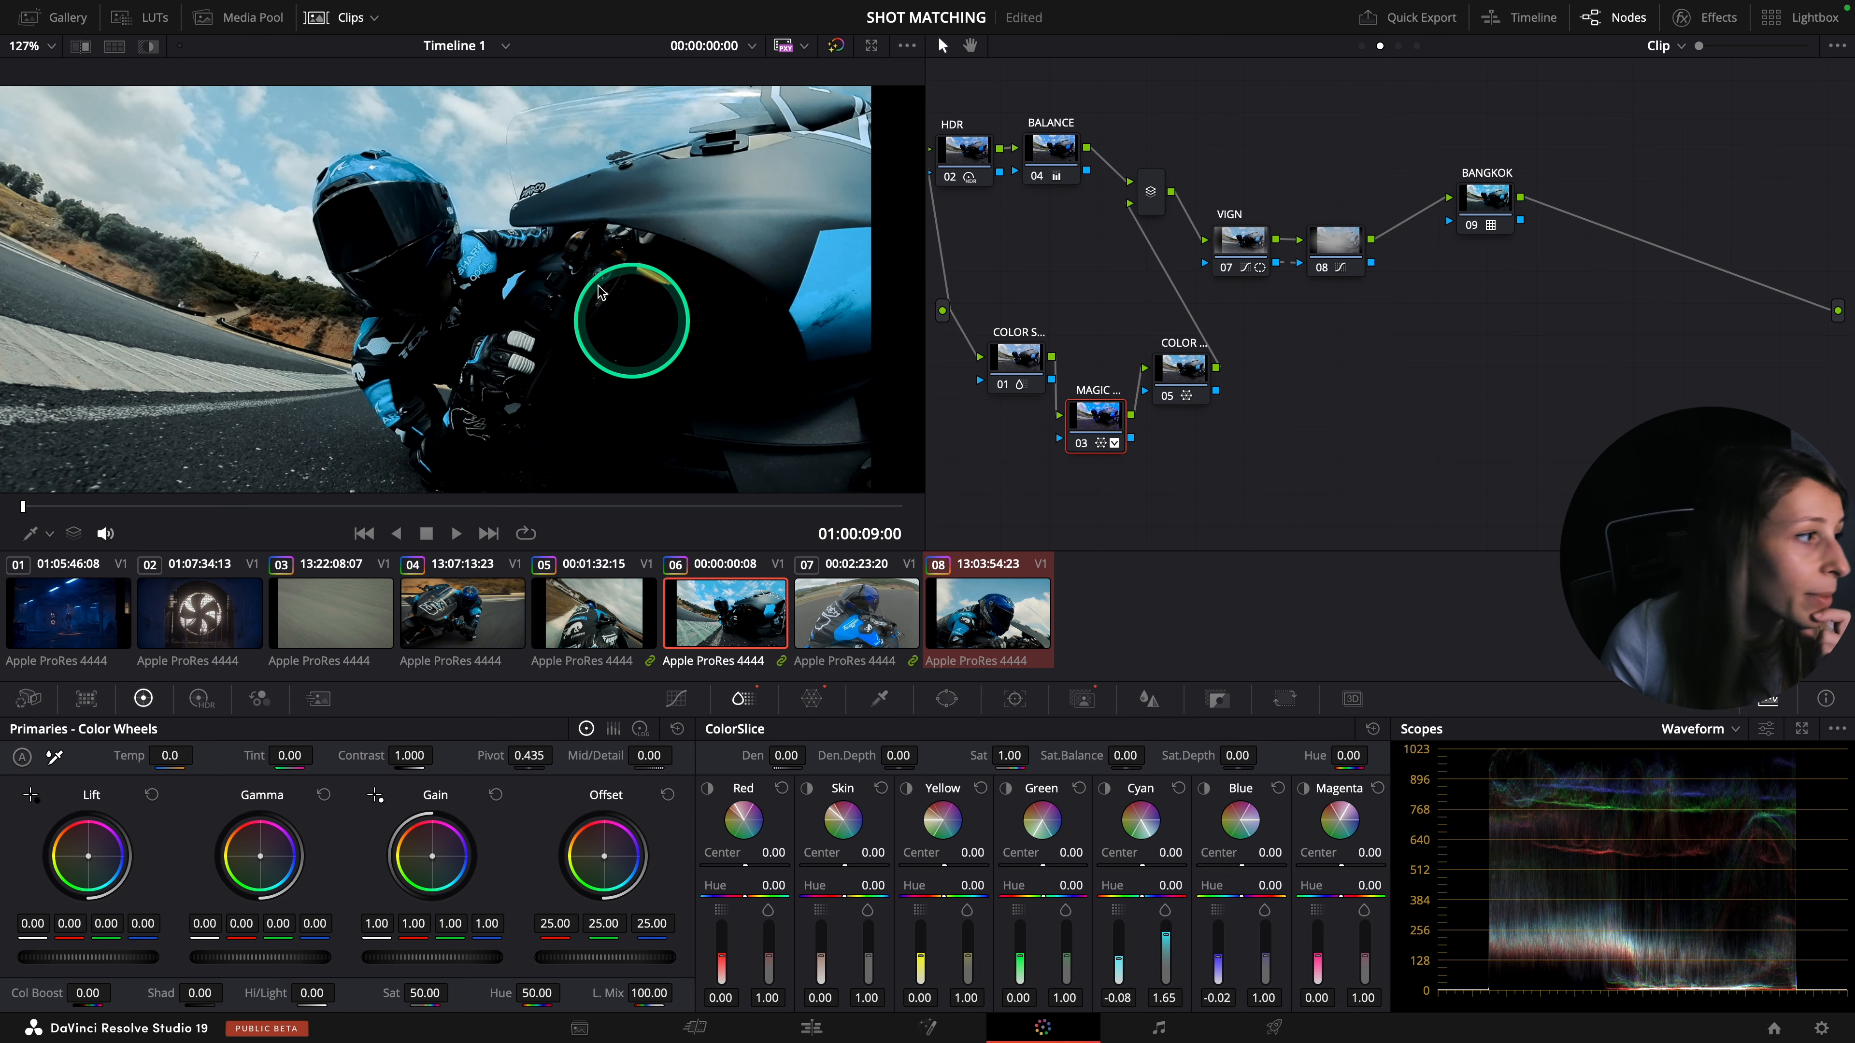
scroll(584, 293, down, 5)
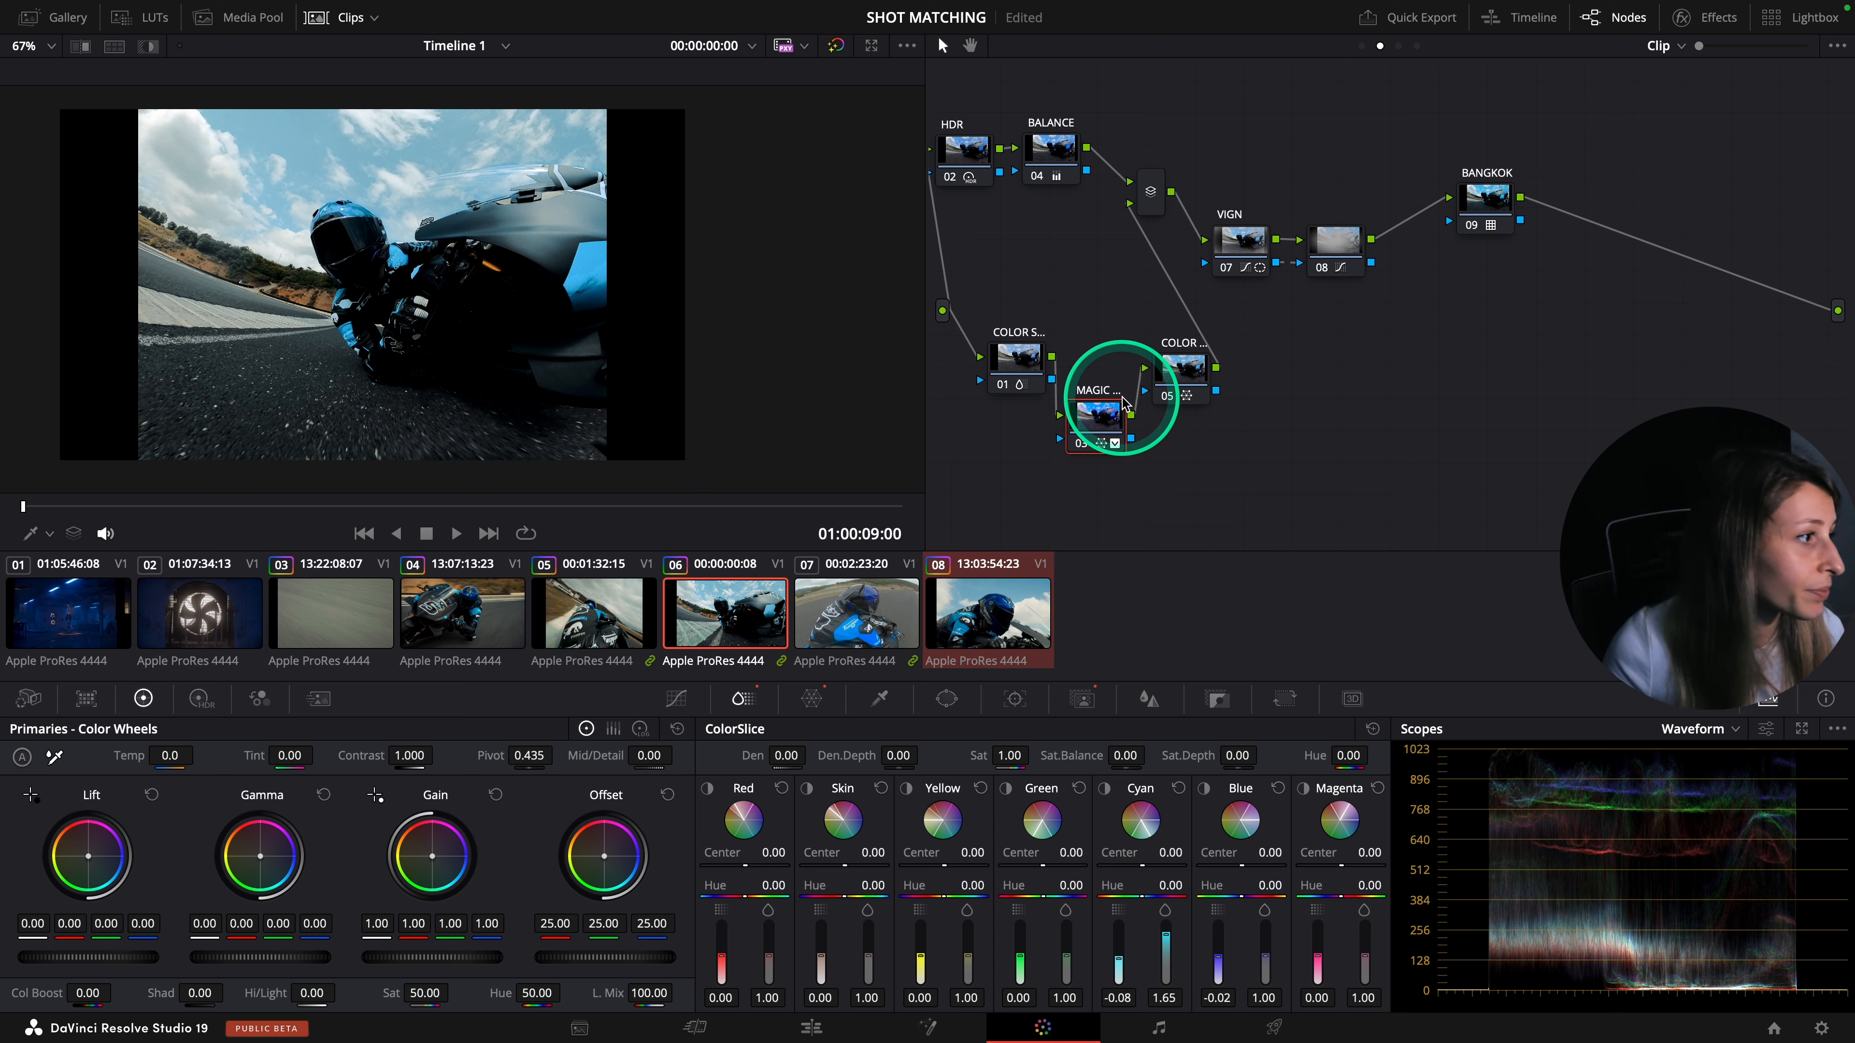
drag(1181, 367, 1194, 379)
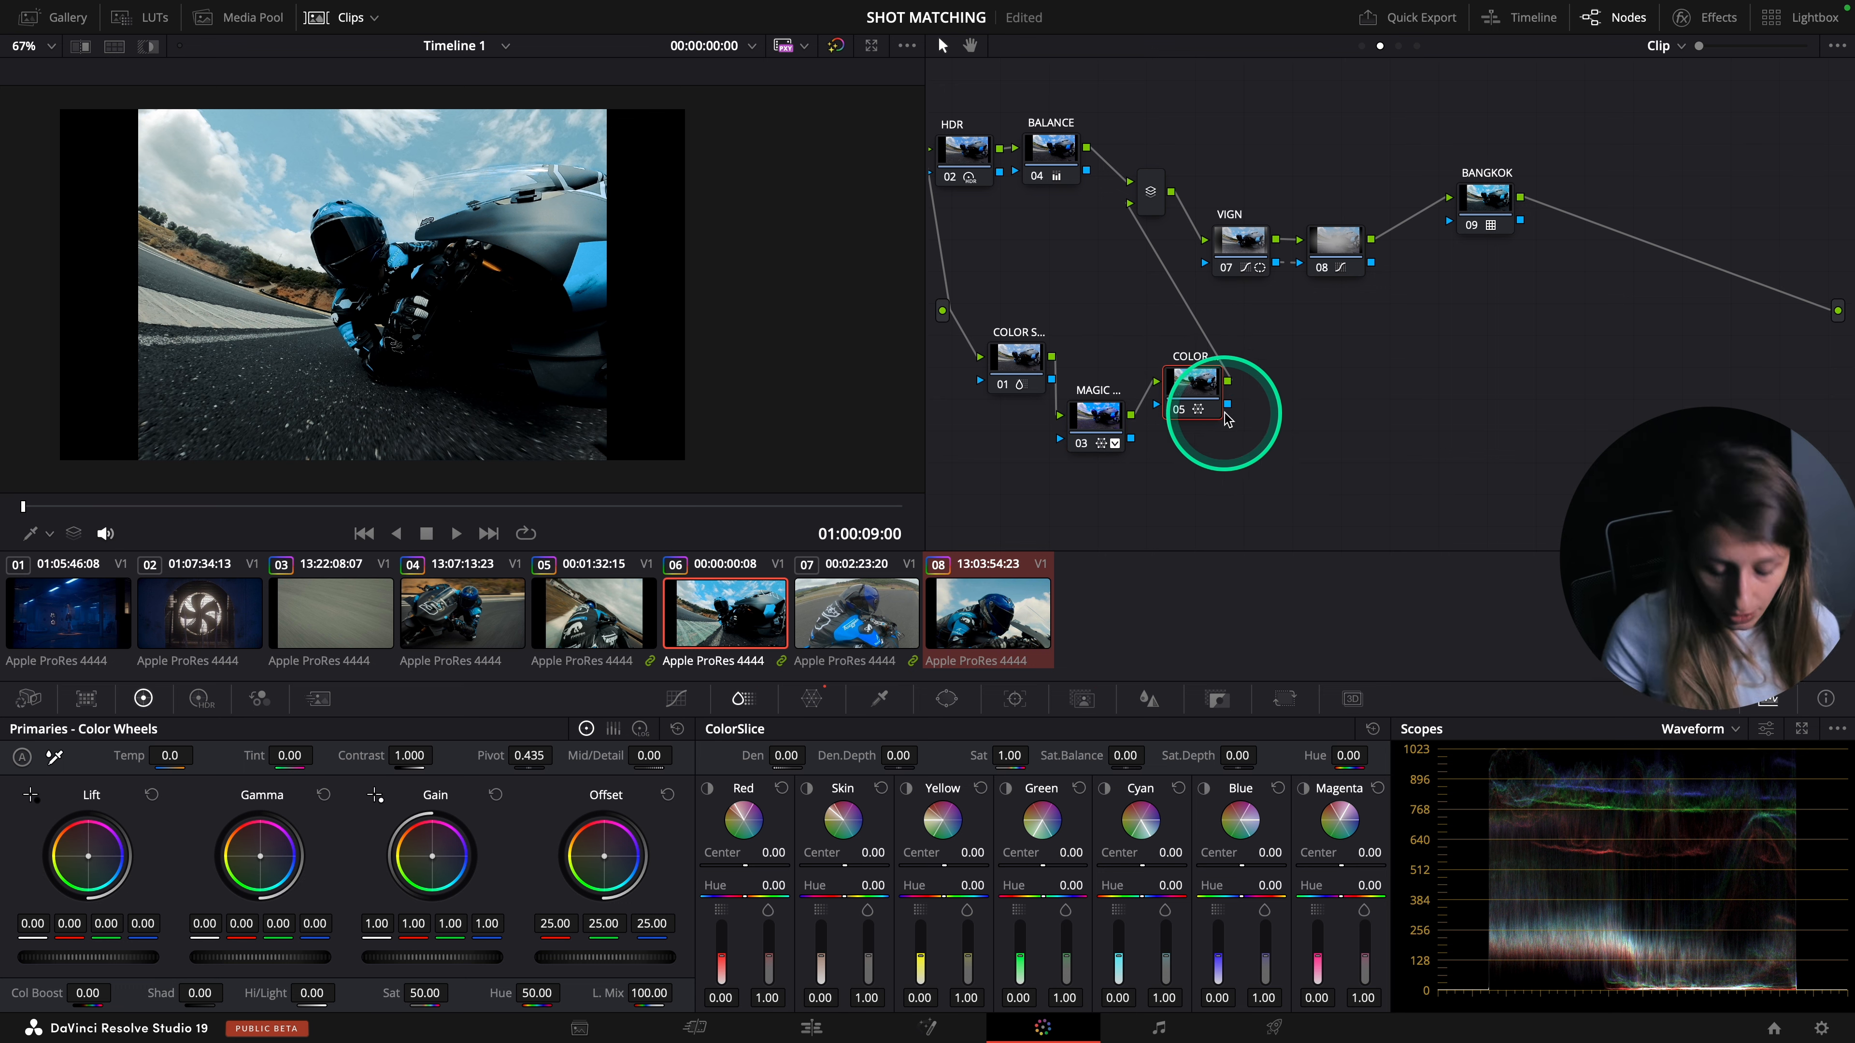
key(alt+s)
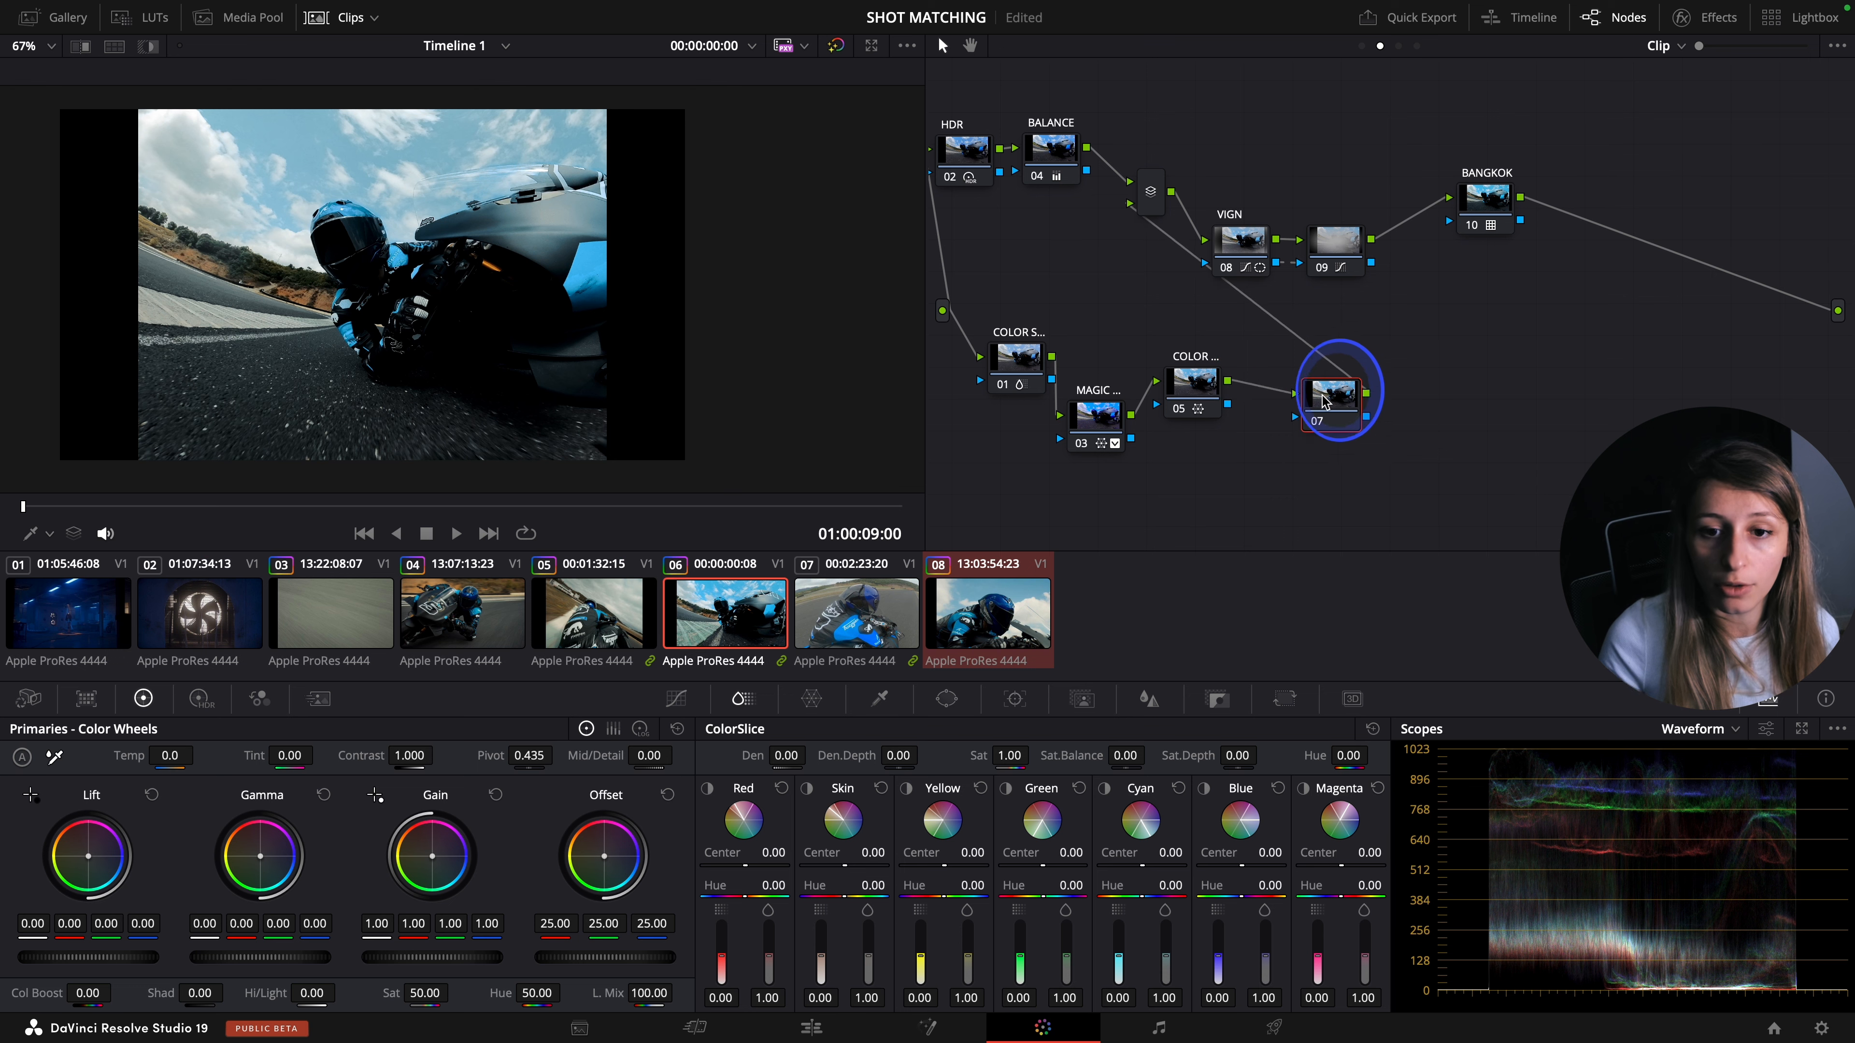
drag(1320, 407, 1287, 414)
right_click(1275, 415)
click(1286, 449)
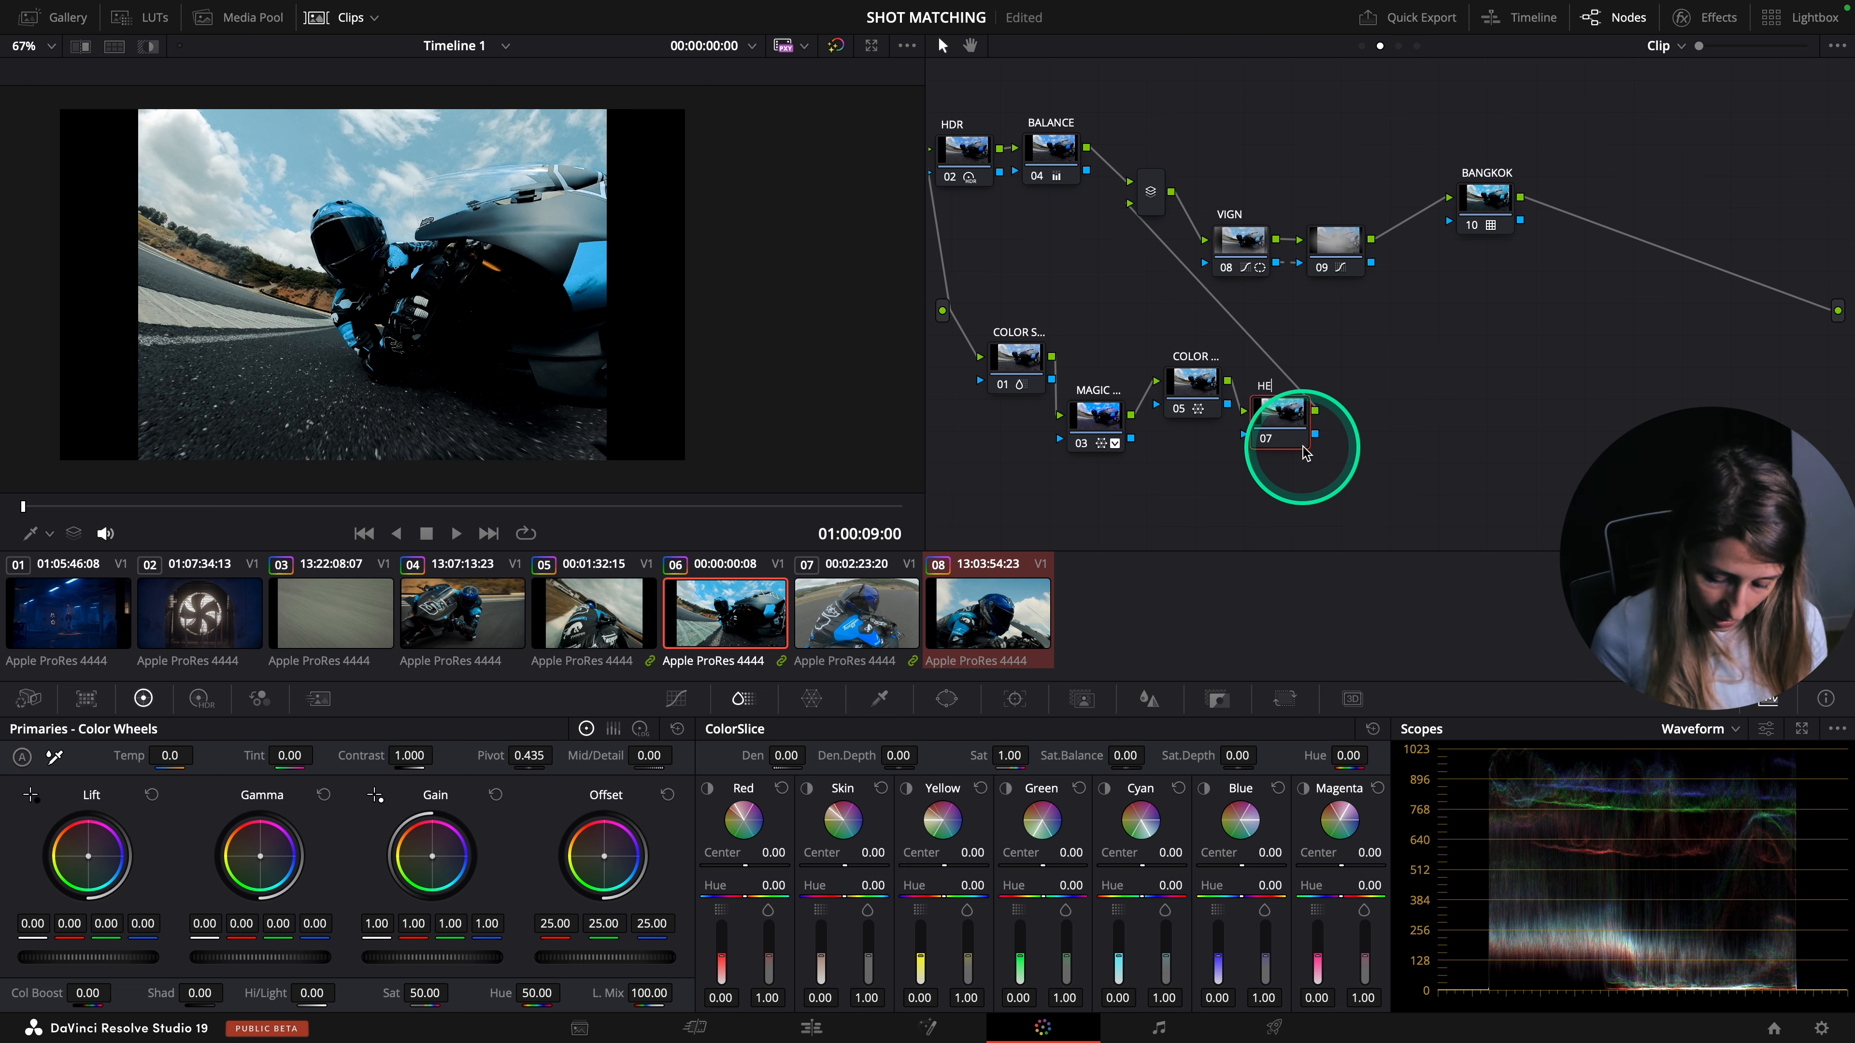
- Add a circle window around the rider's helmet on the HELMET node, with Soft 1 at 9.63, Pan 49.09 and Tilt 51.67
click(946, 699)
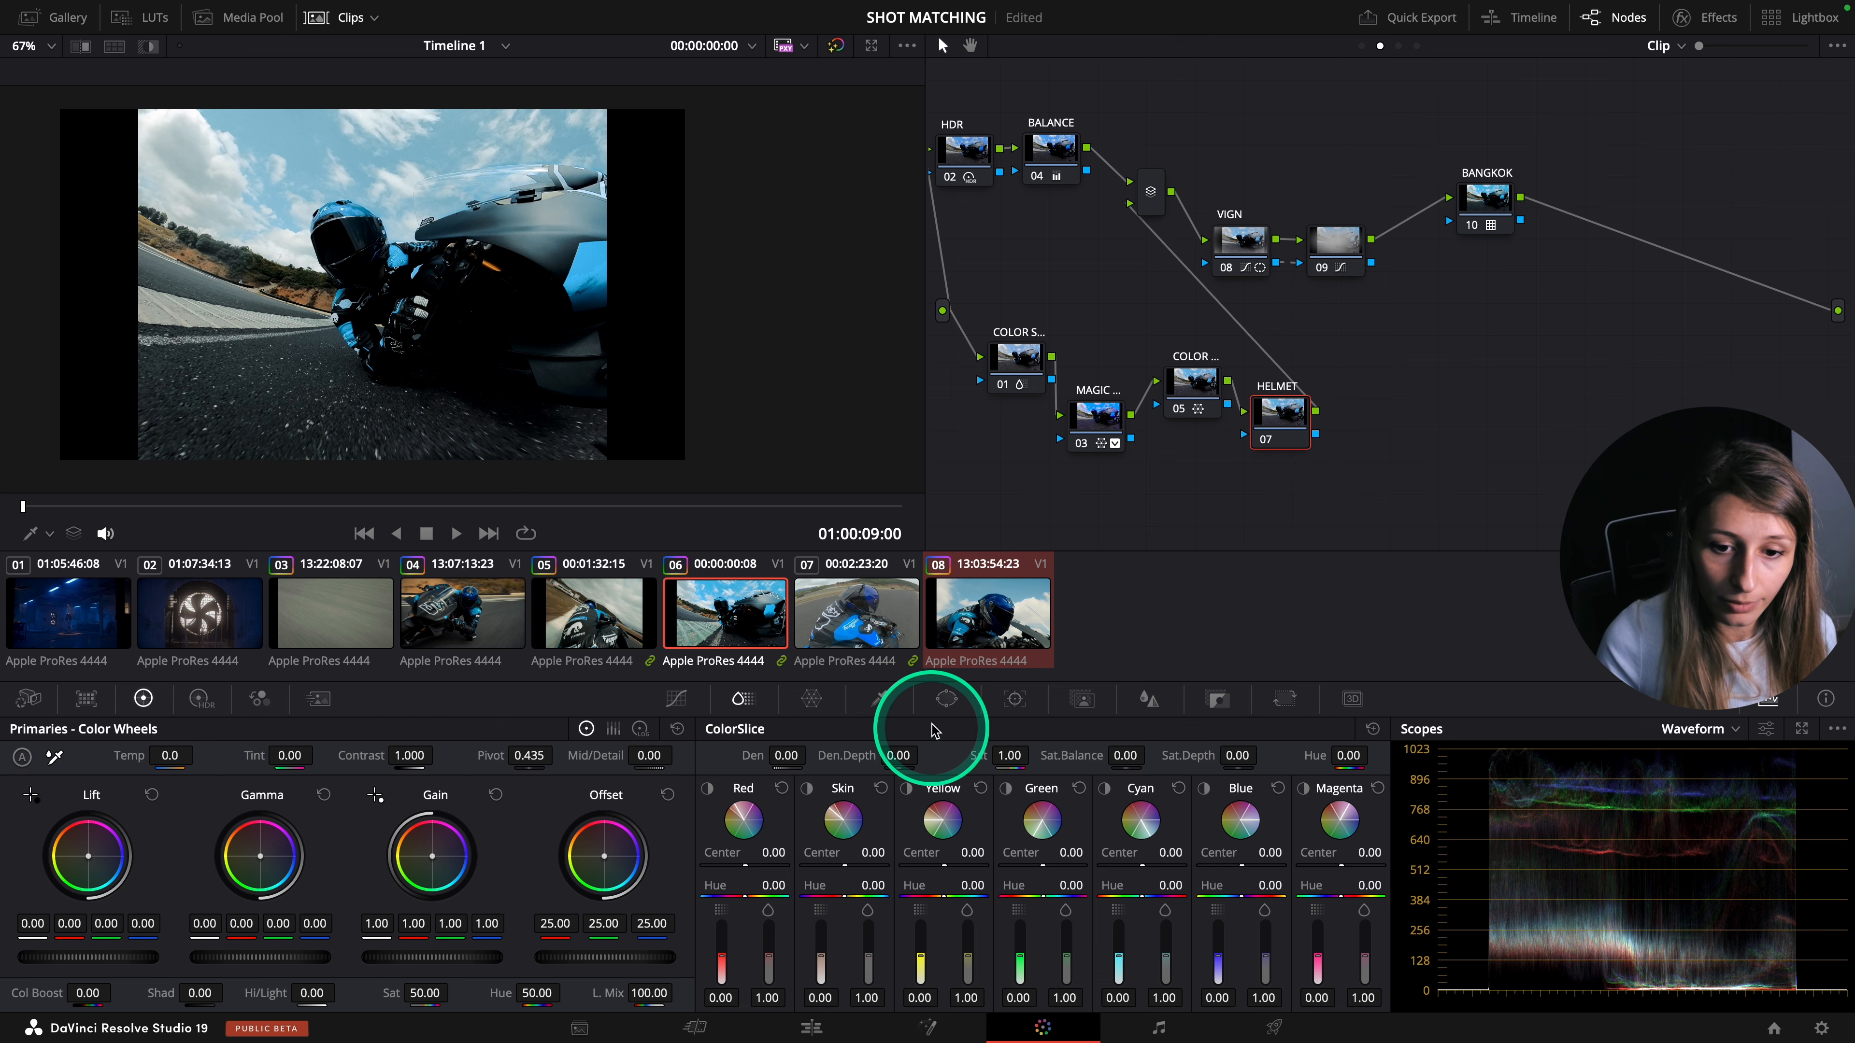
click(738, 853)
click(362, 203)
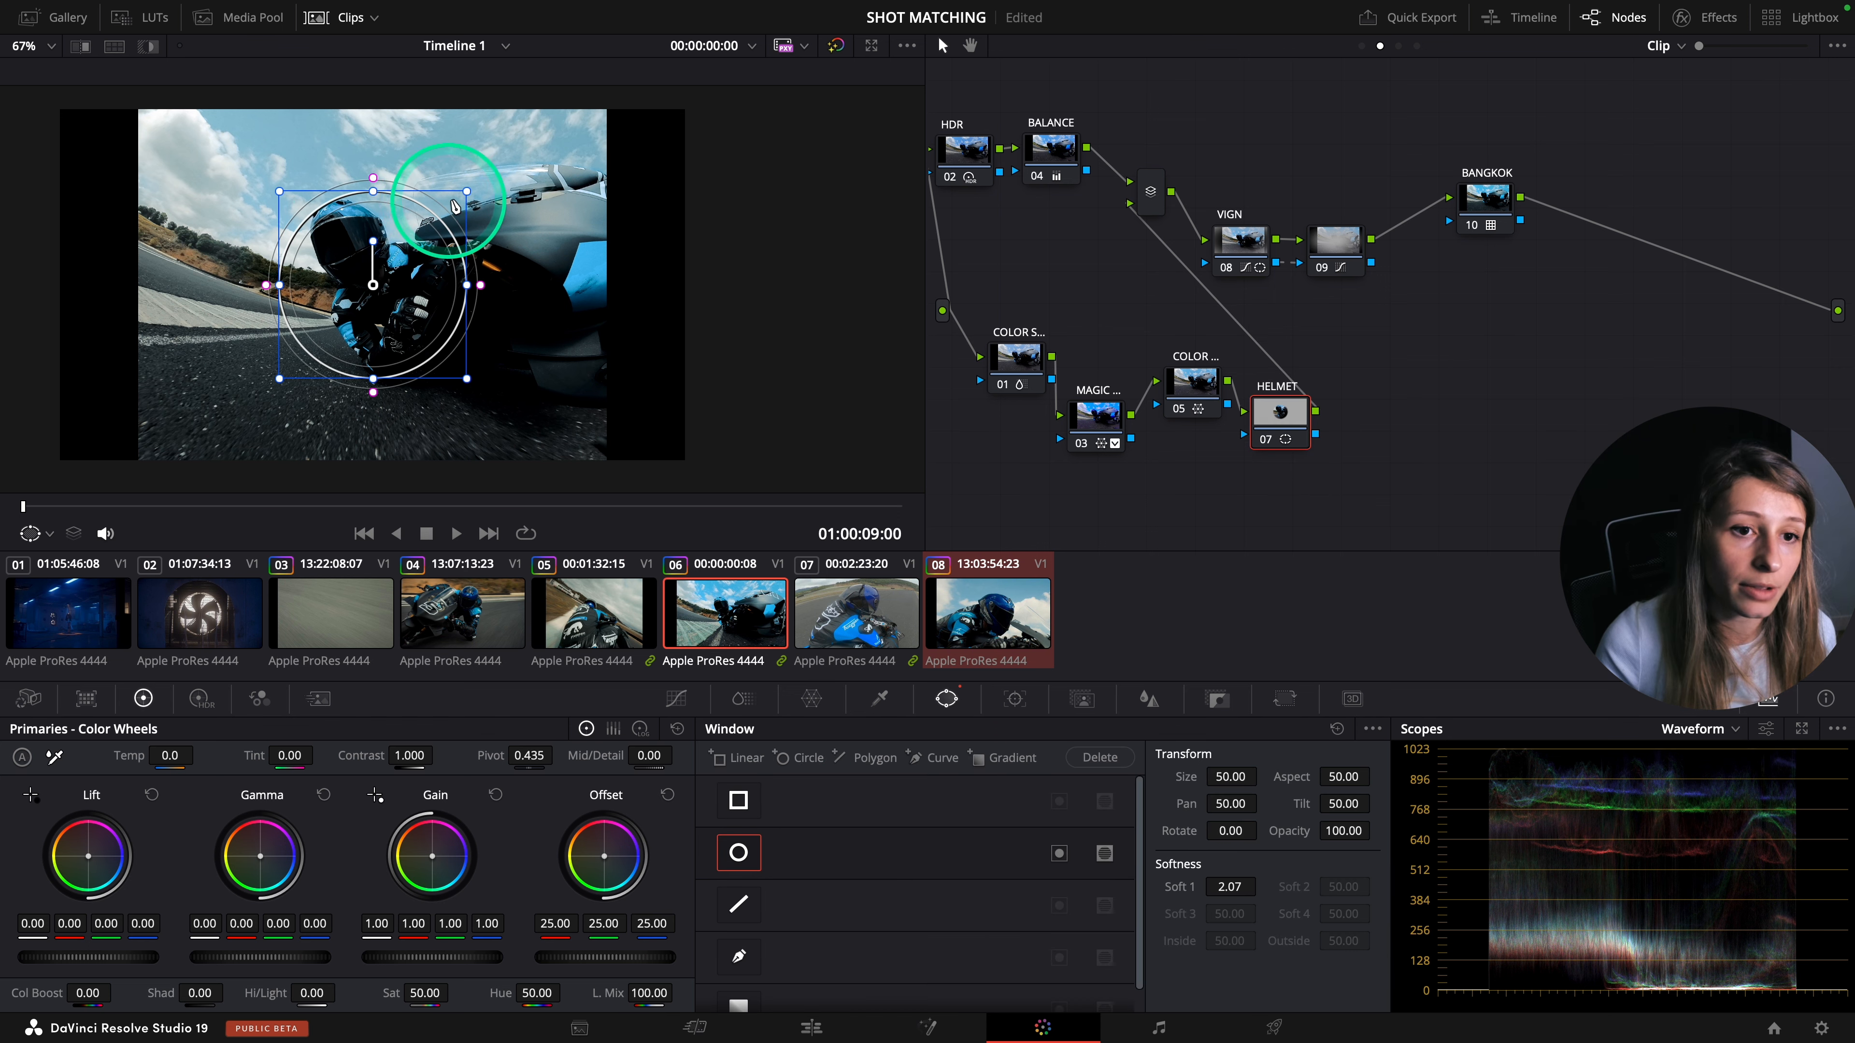
drag(467, 191, 437, 241)
drag(324, 242, 334, 242)
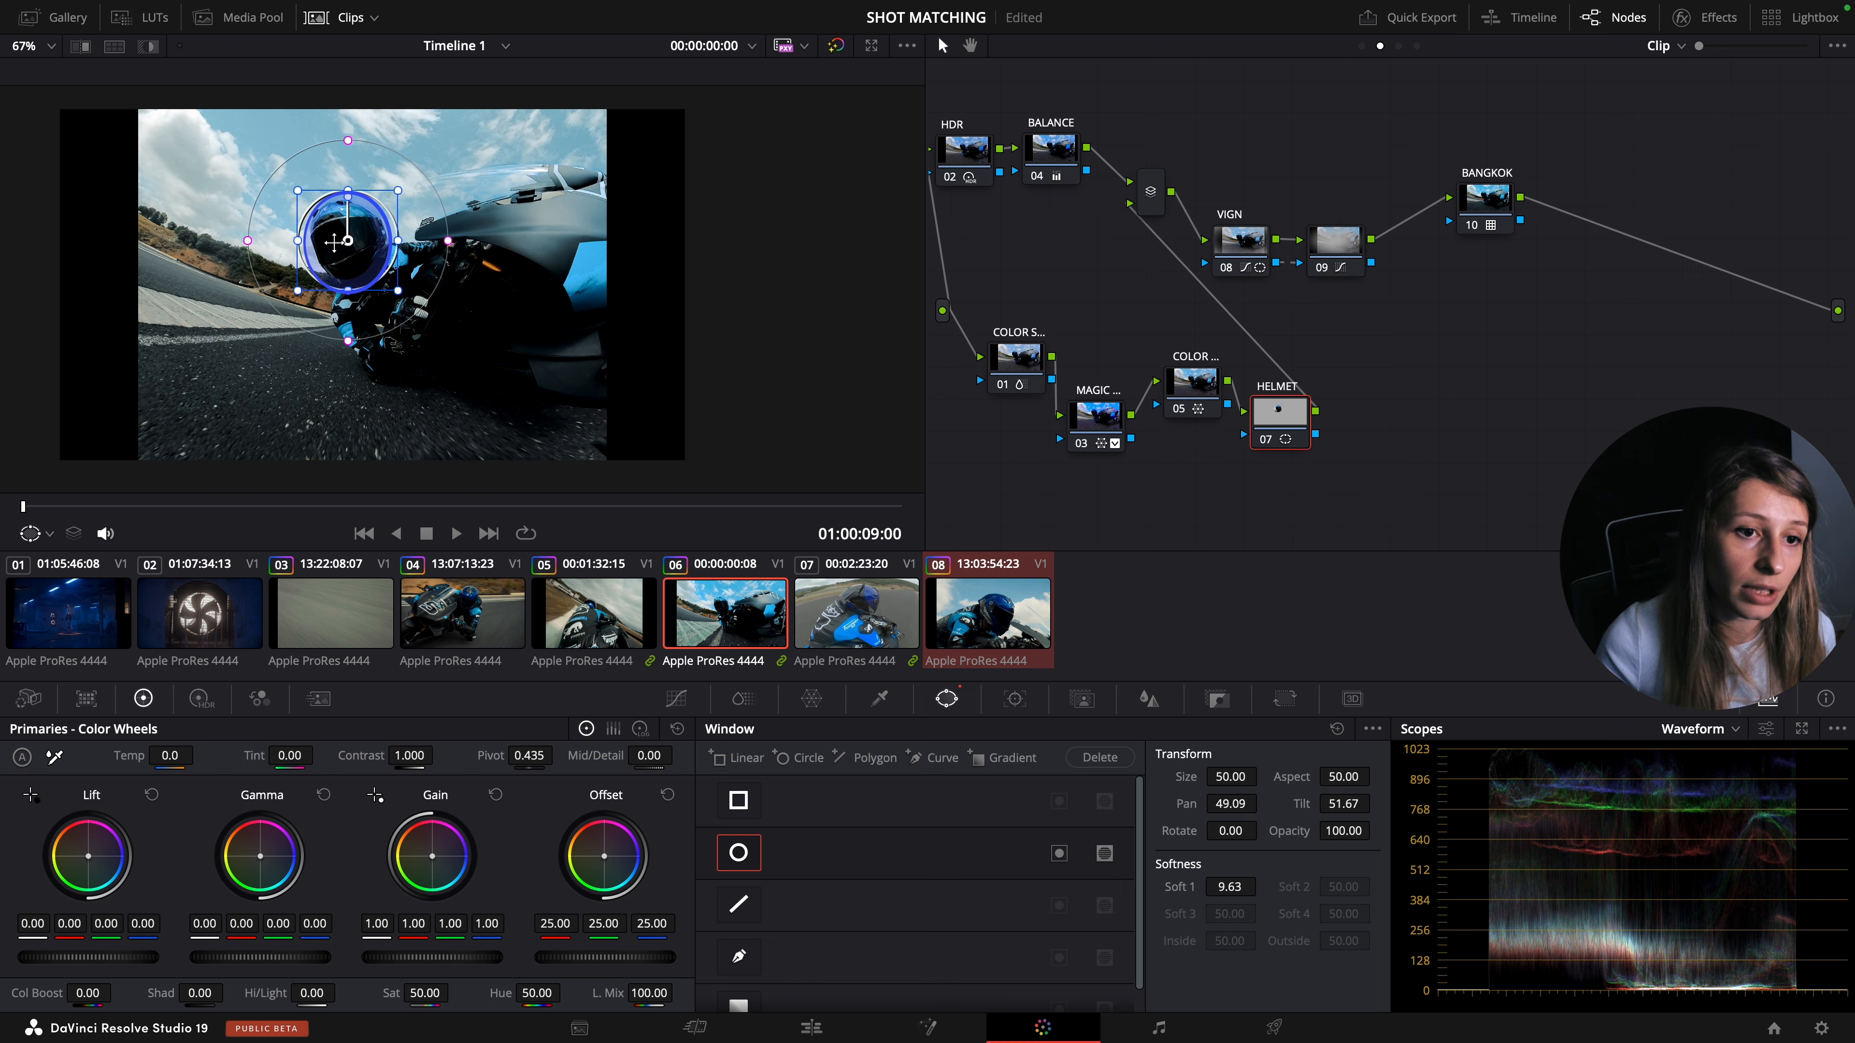
- Push the blue point outward in the HELMET node's Color Warper to Hue 0.31 and Sat 1.18
click(811, 698)
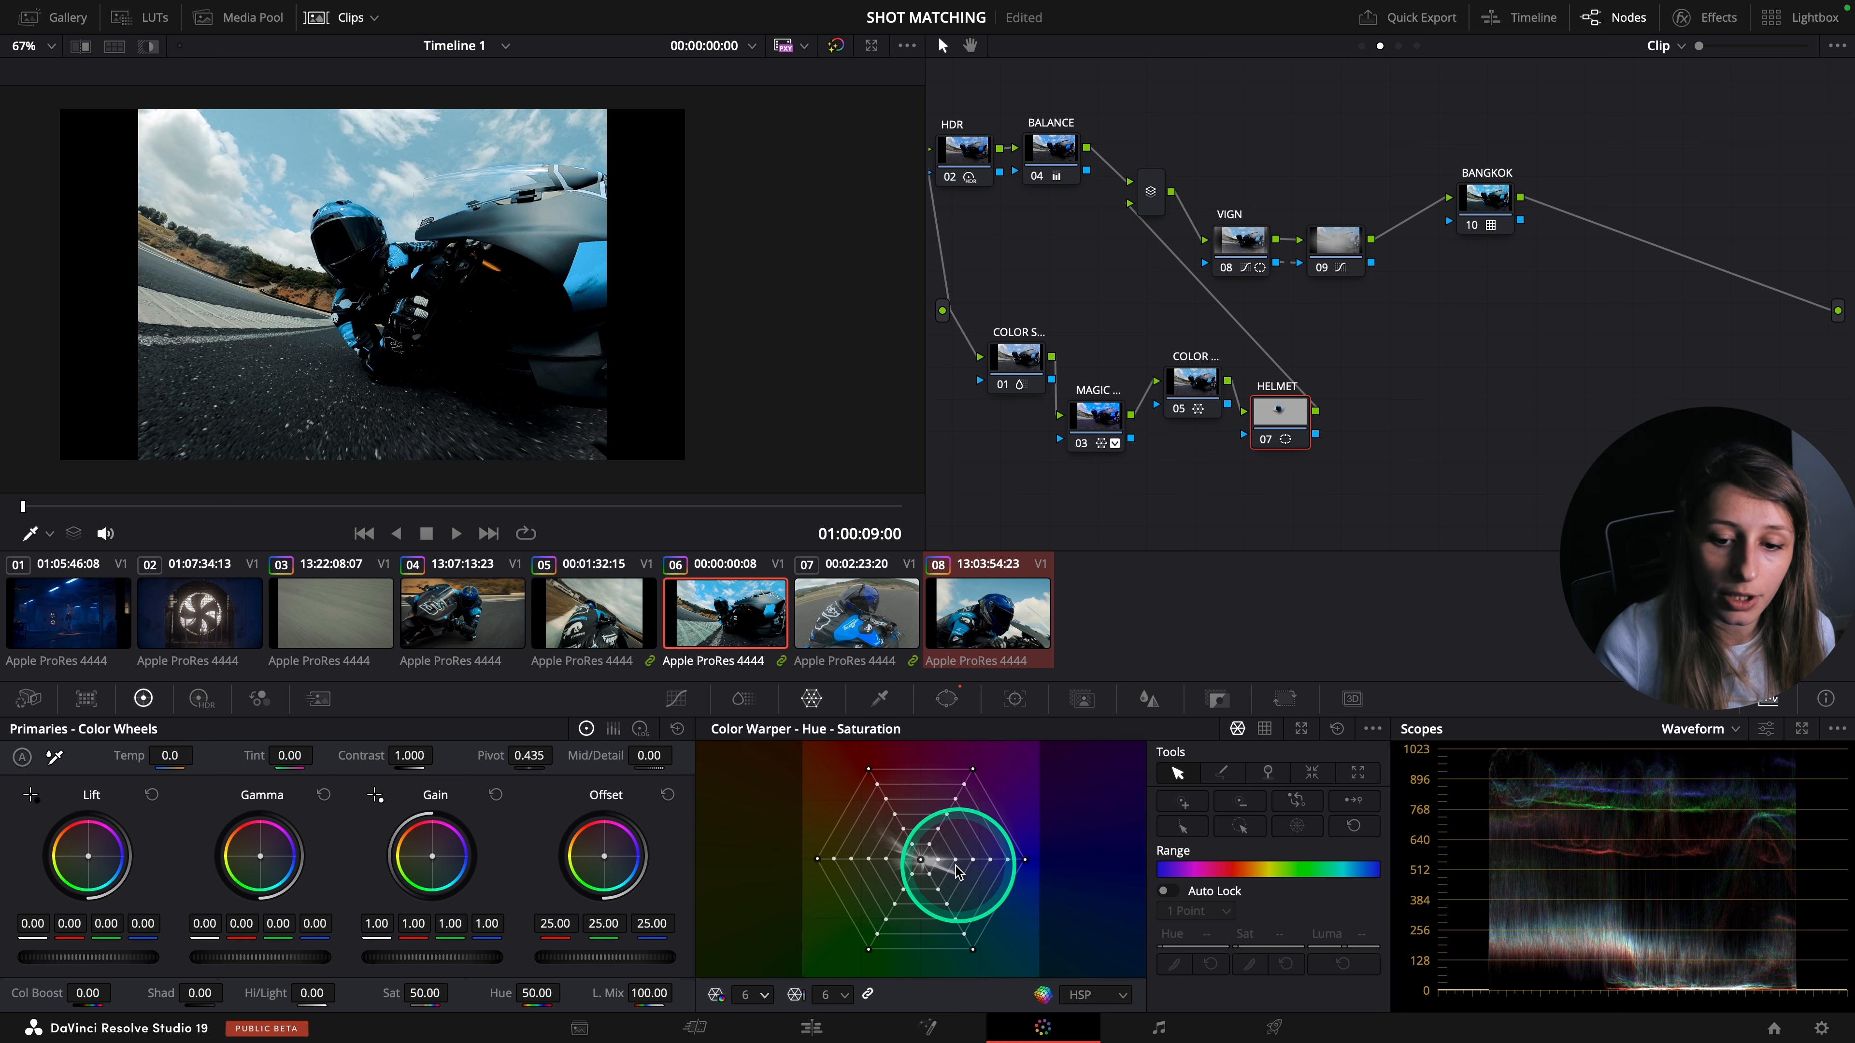
click(987, 866)
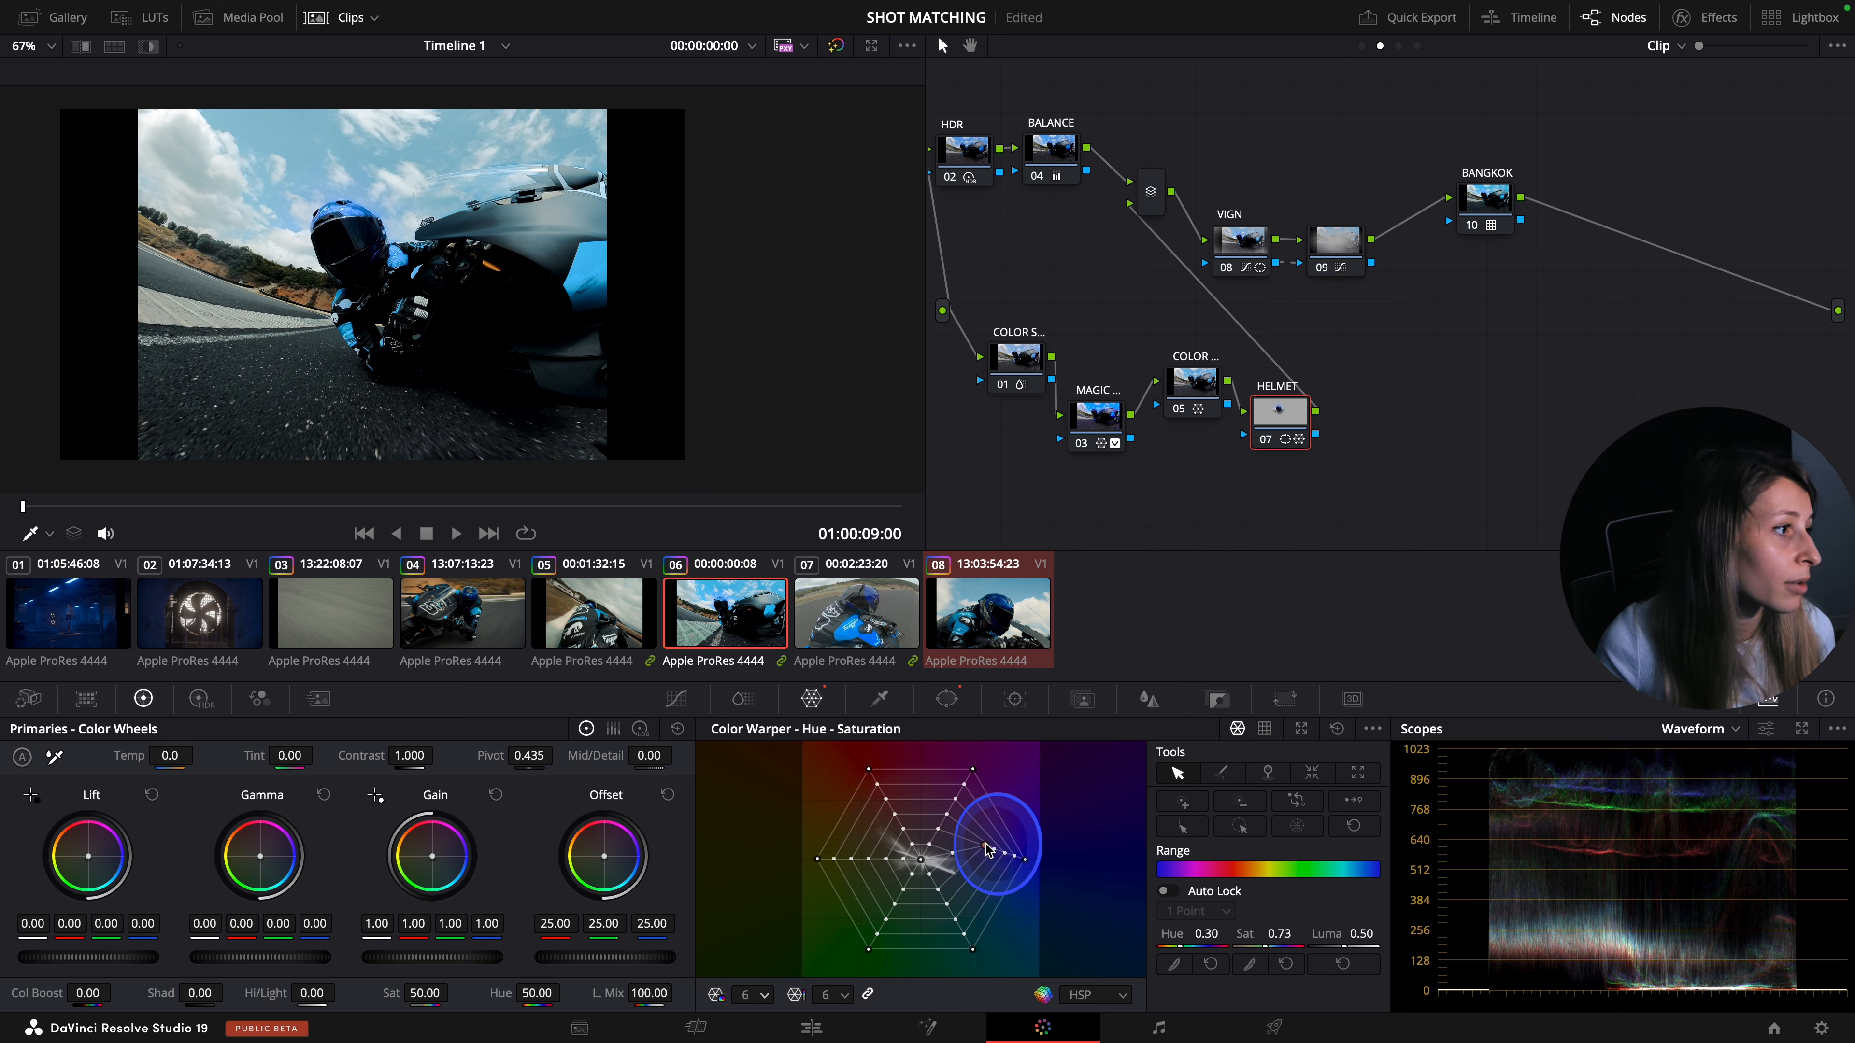
drag(991, 850, 1166, 570)
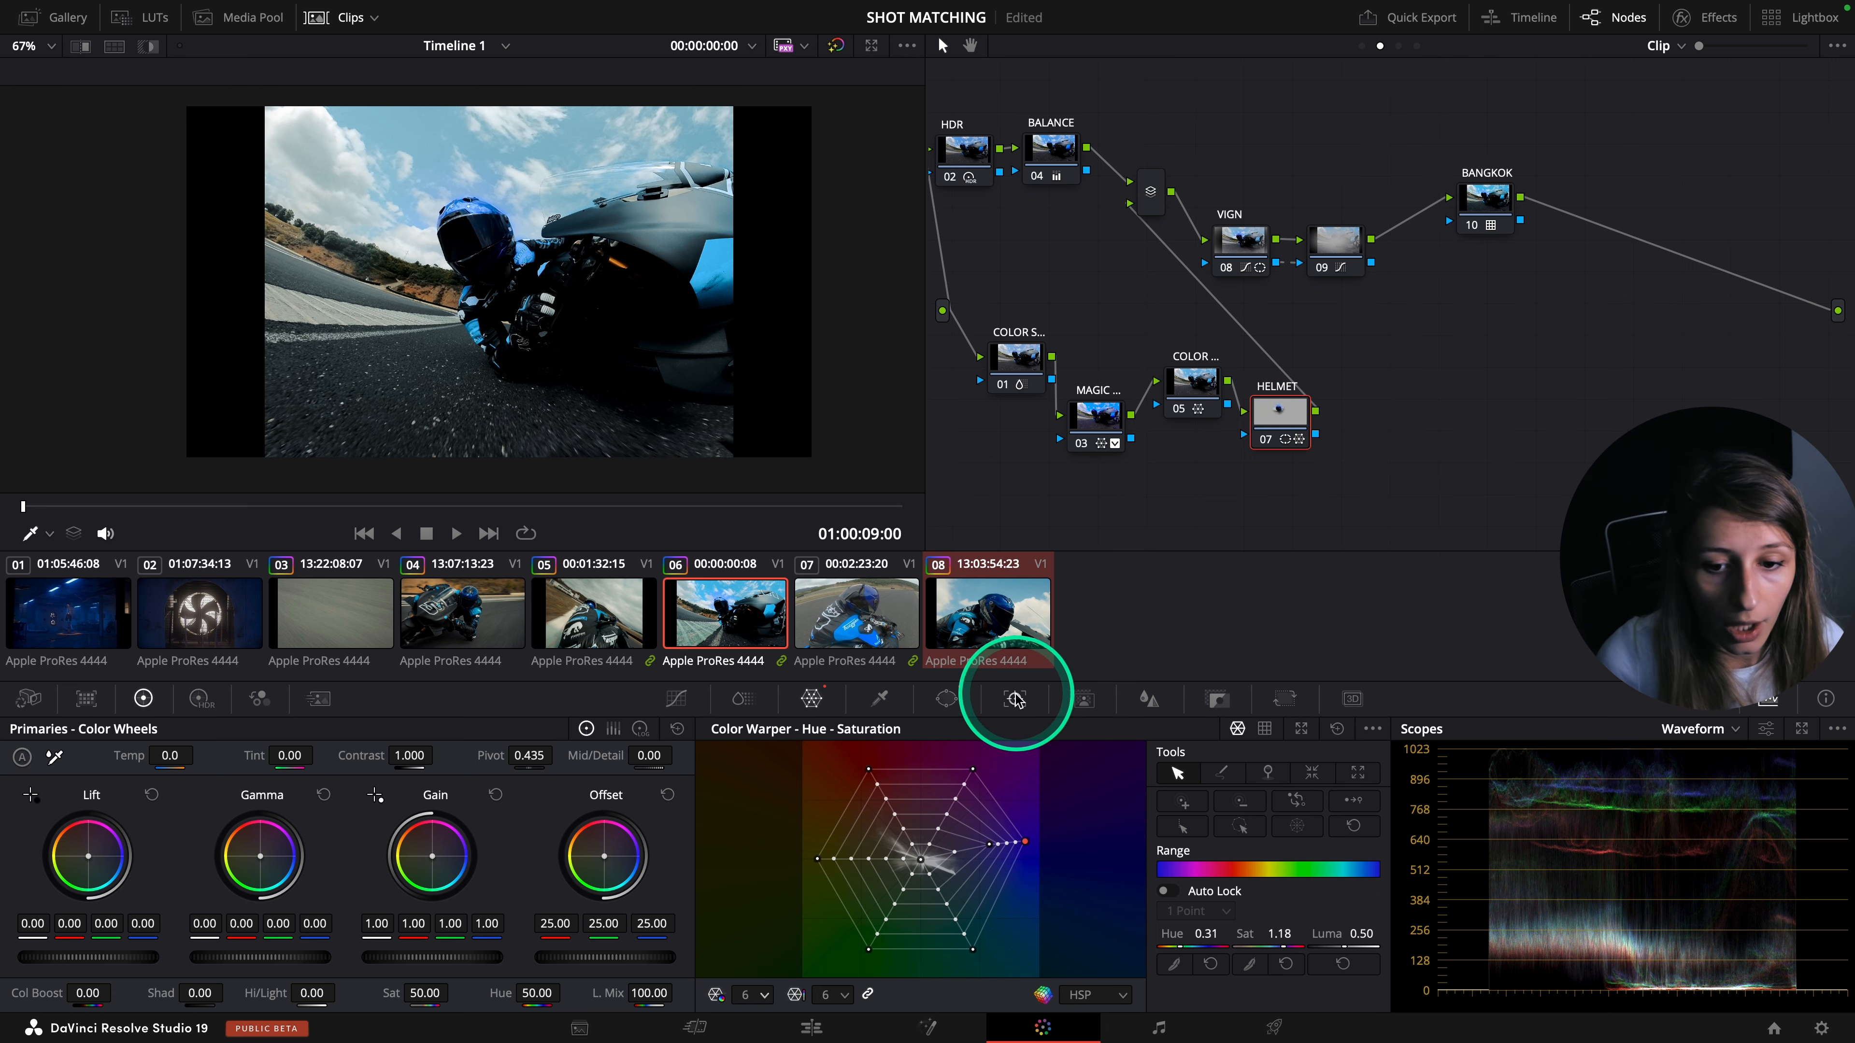
- Nudge the helmet's circle window to Pan 48.95 and turn off its outline in the viewer
click(946, 699)
drag(514, 194, 510, 196)
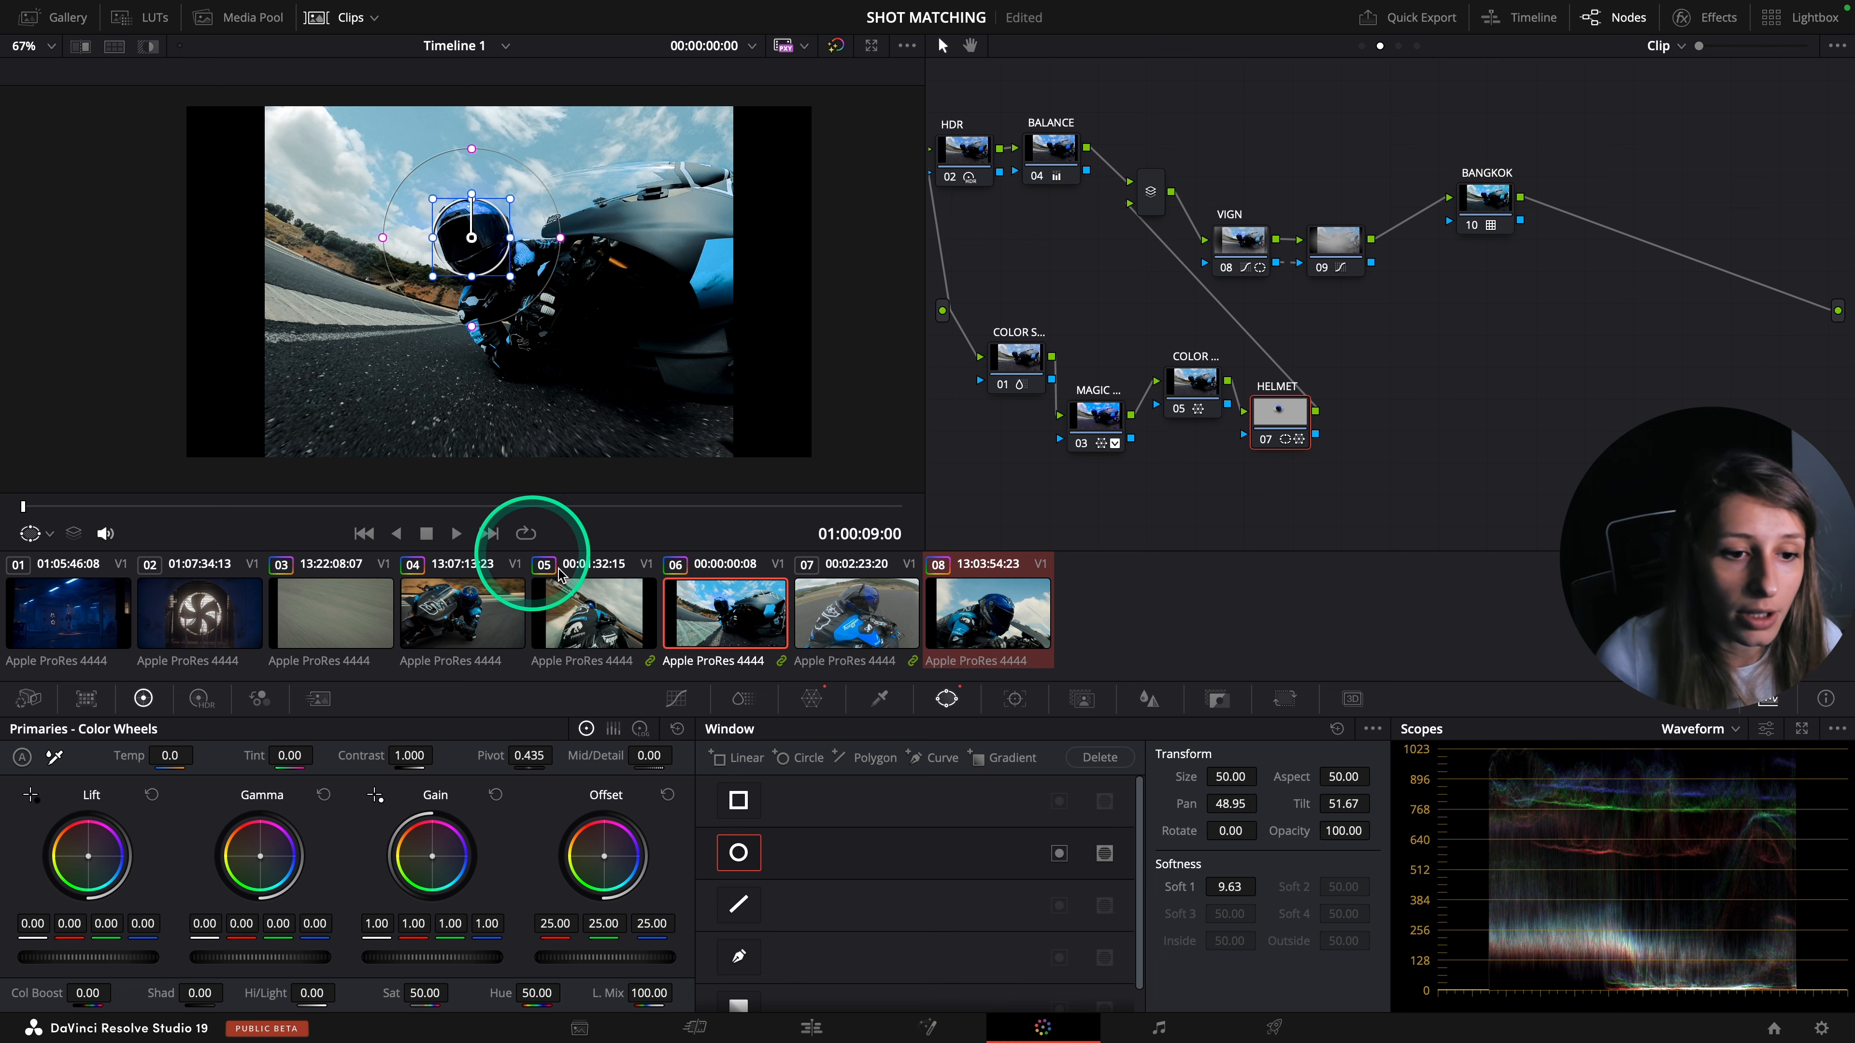
click(35, 533)
click(64, 565)
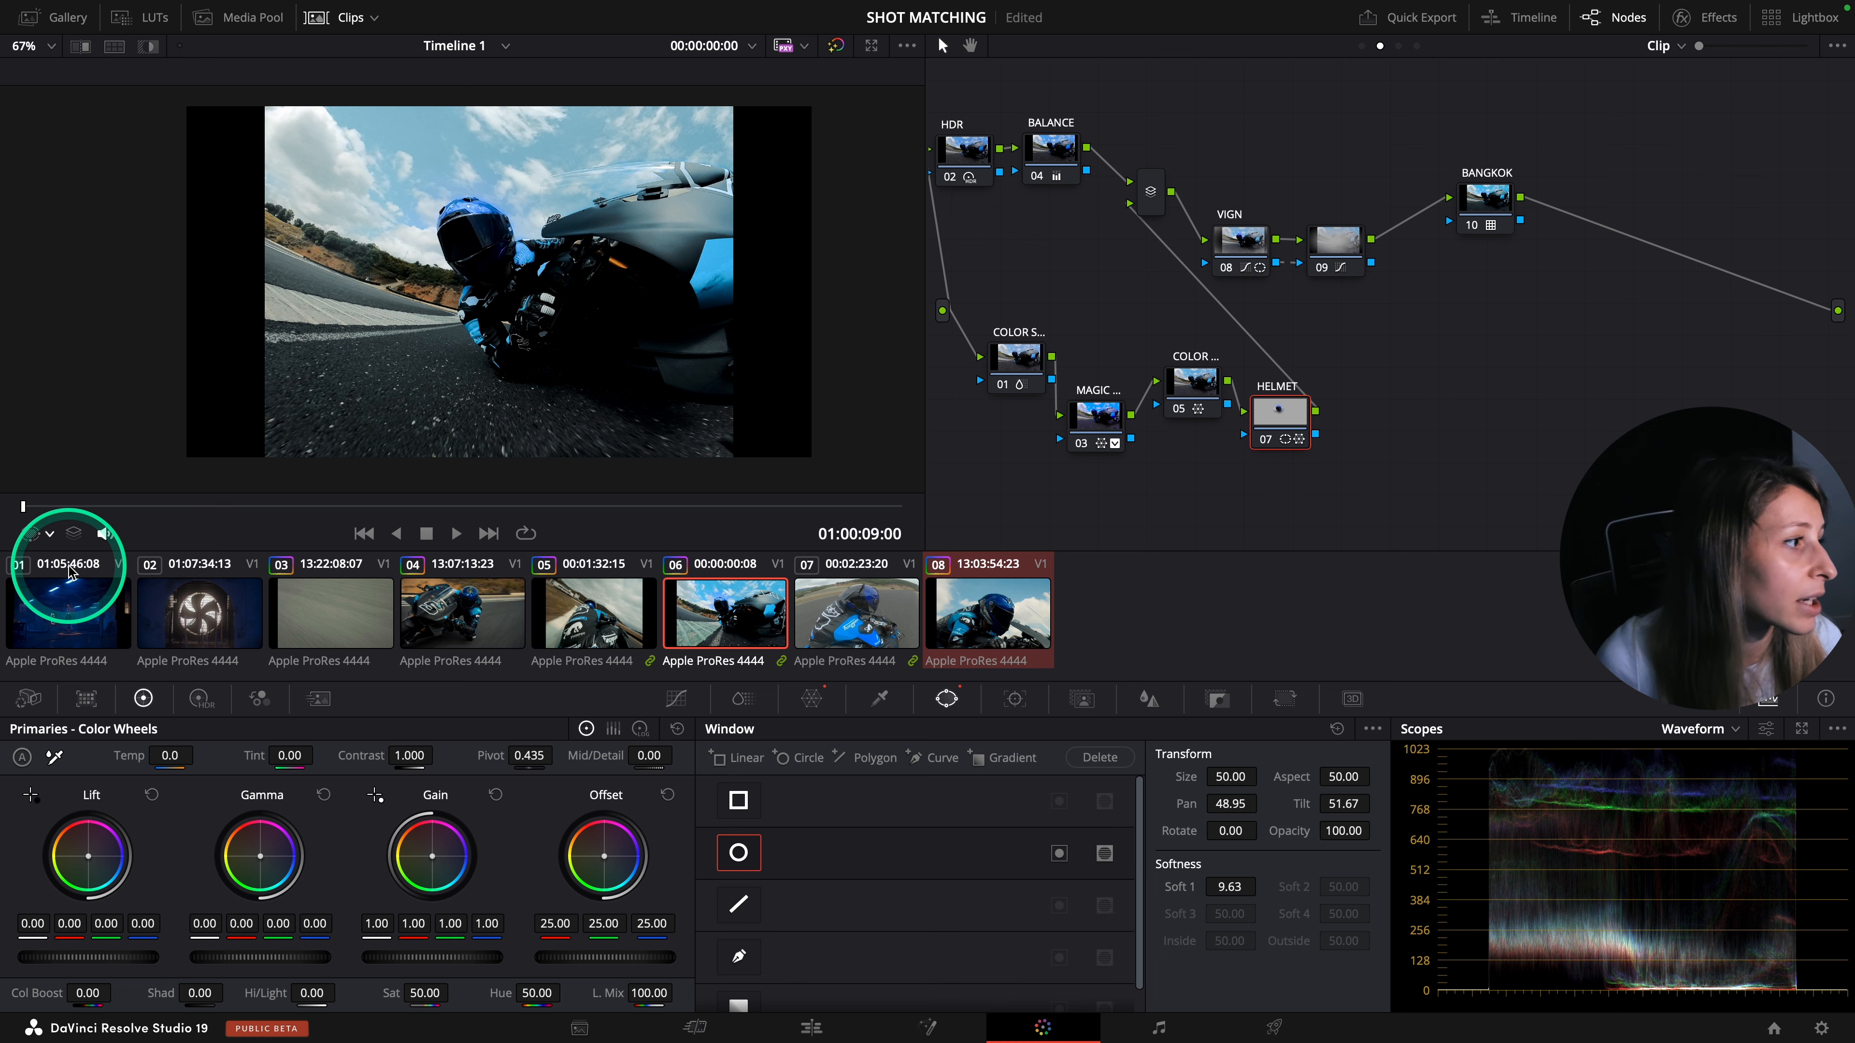
click(1004, 590)
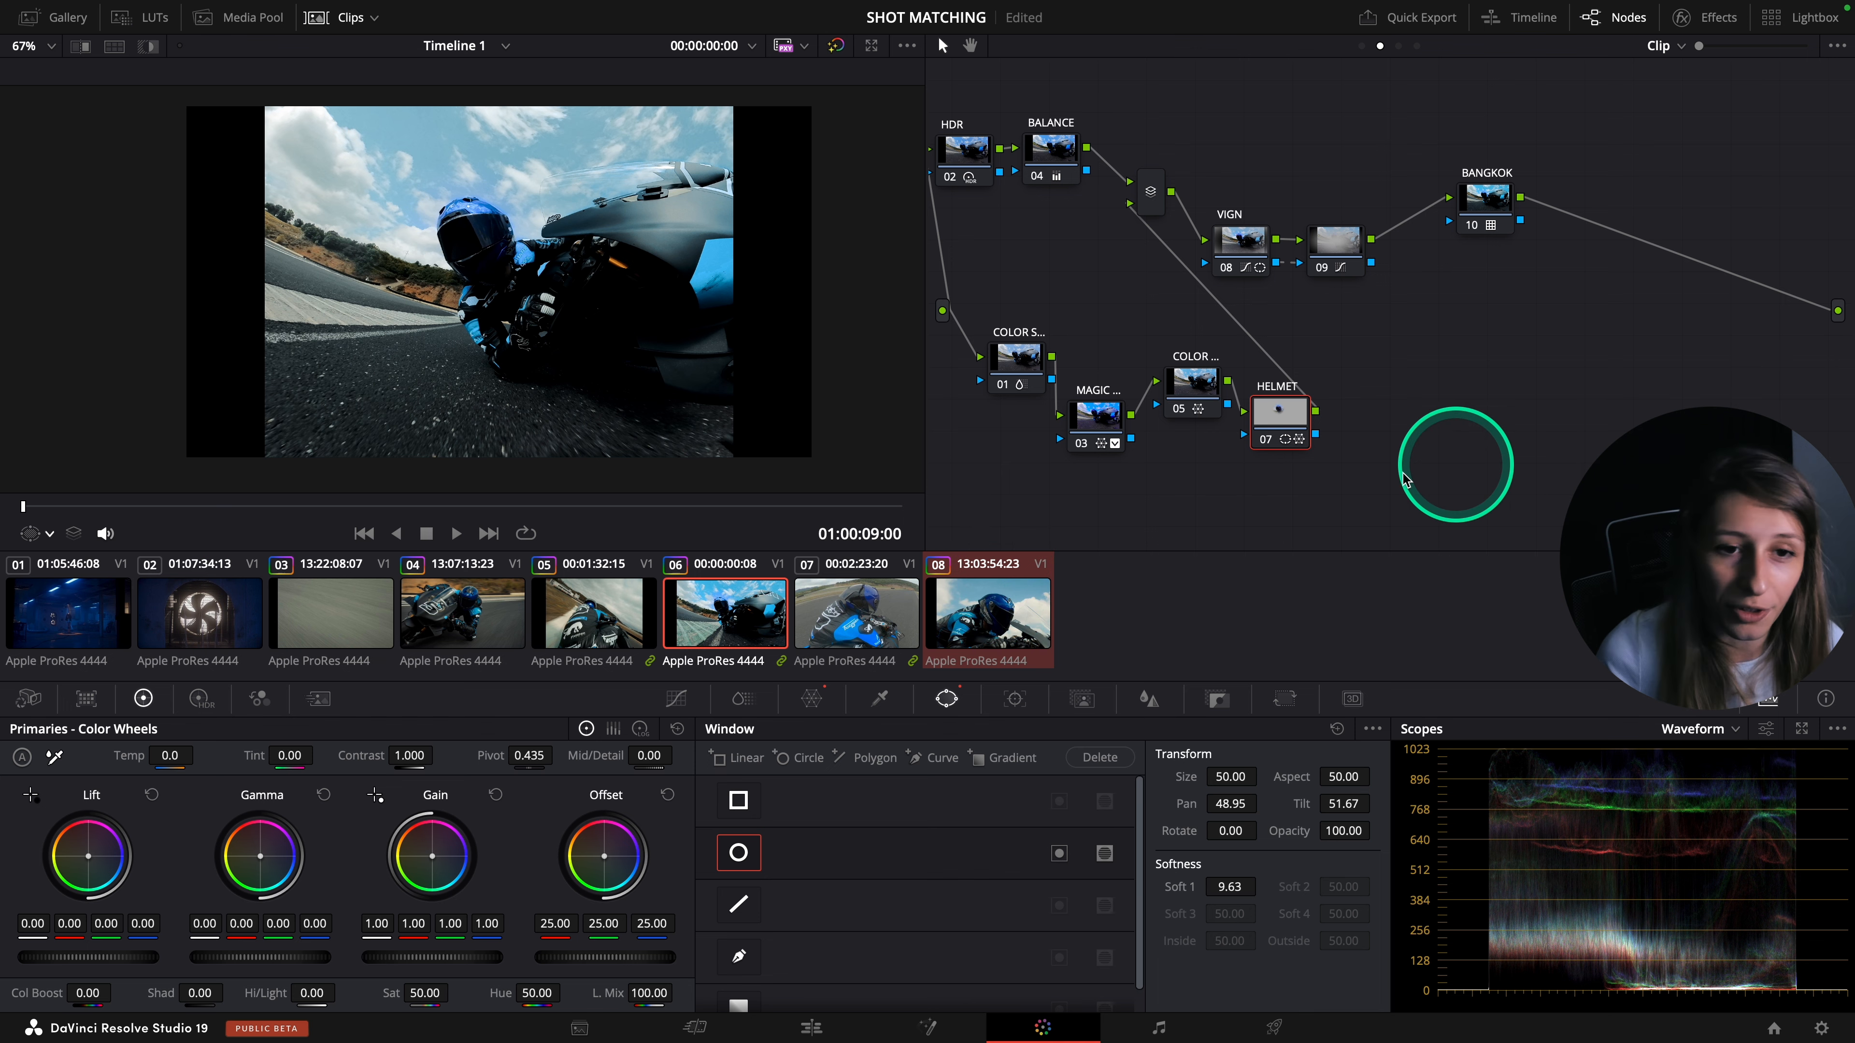
- Add a Magic Mask stroke across the rider's helmet on the HELMET node, set the quality to Better and check the mask overlay
click(1083, 699)
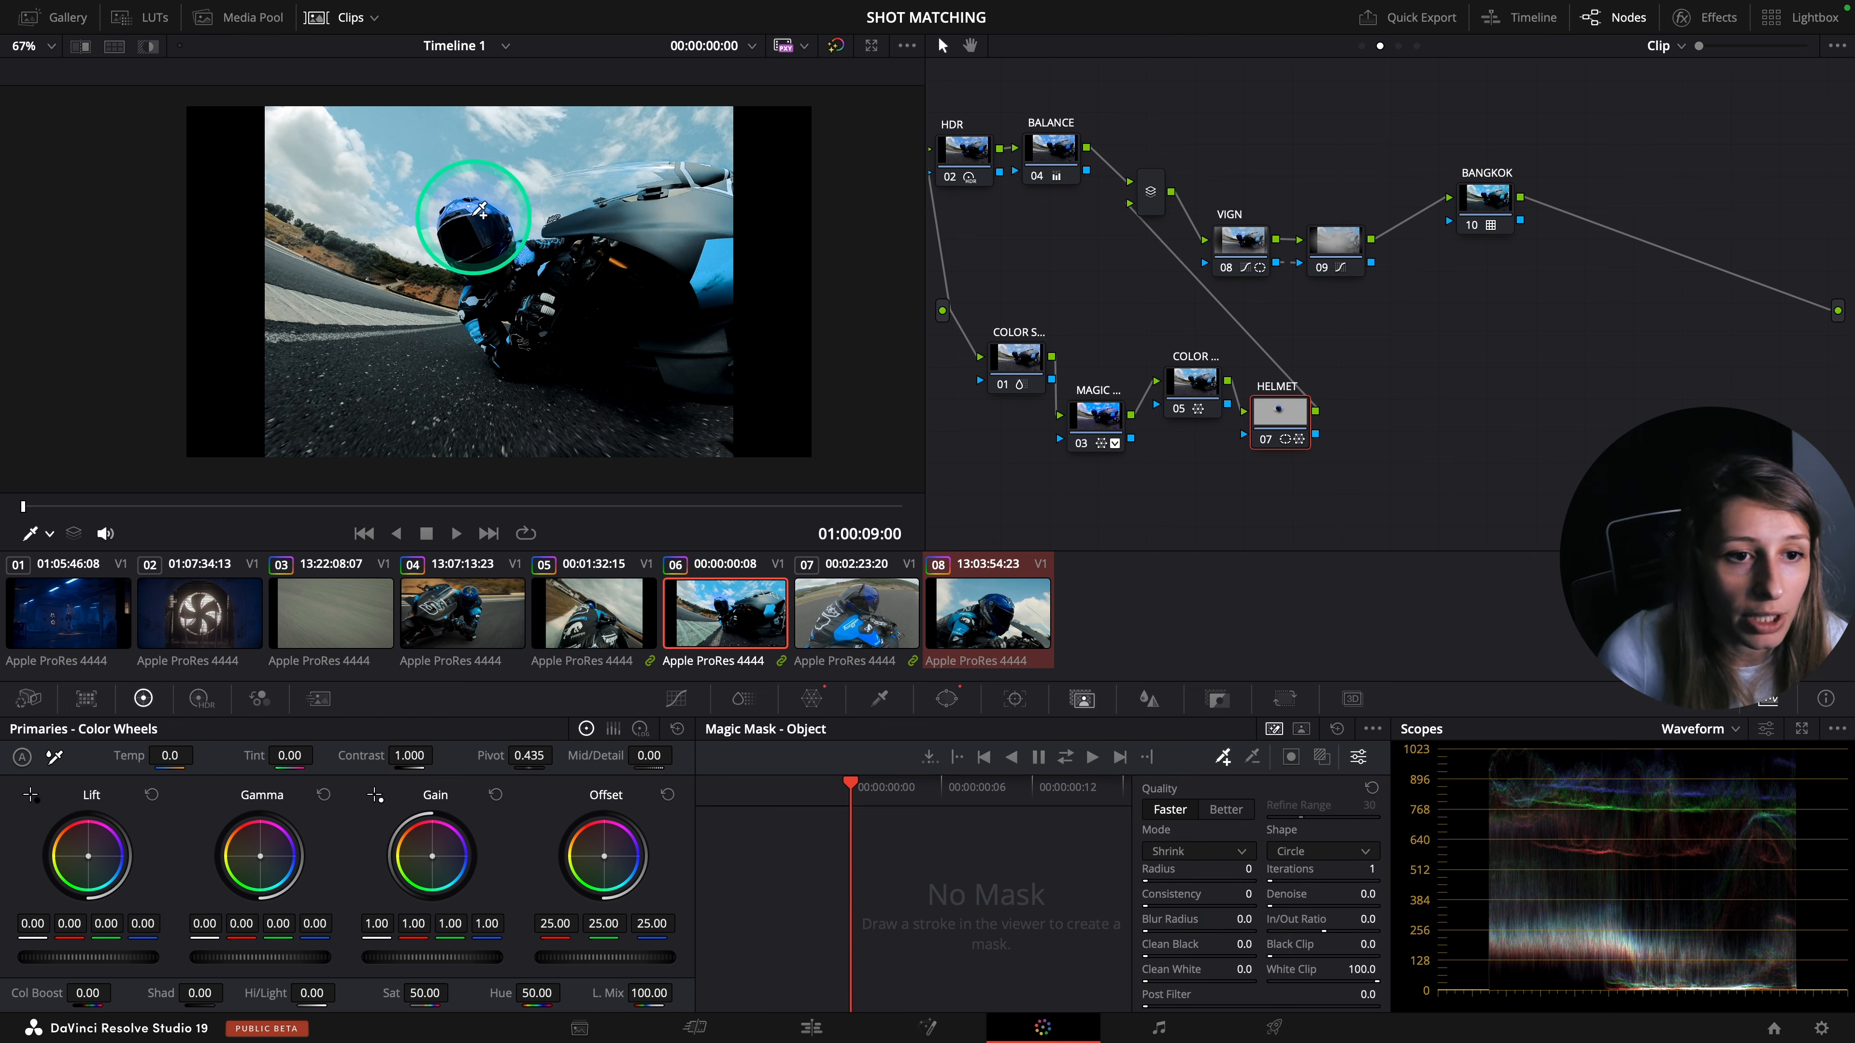
drag(458, 213, 504, 215)
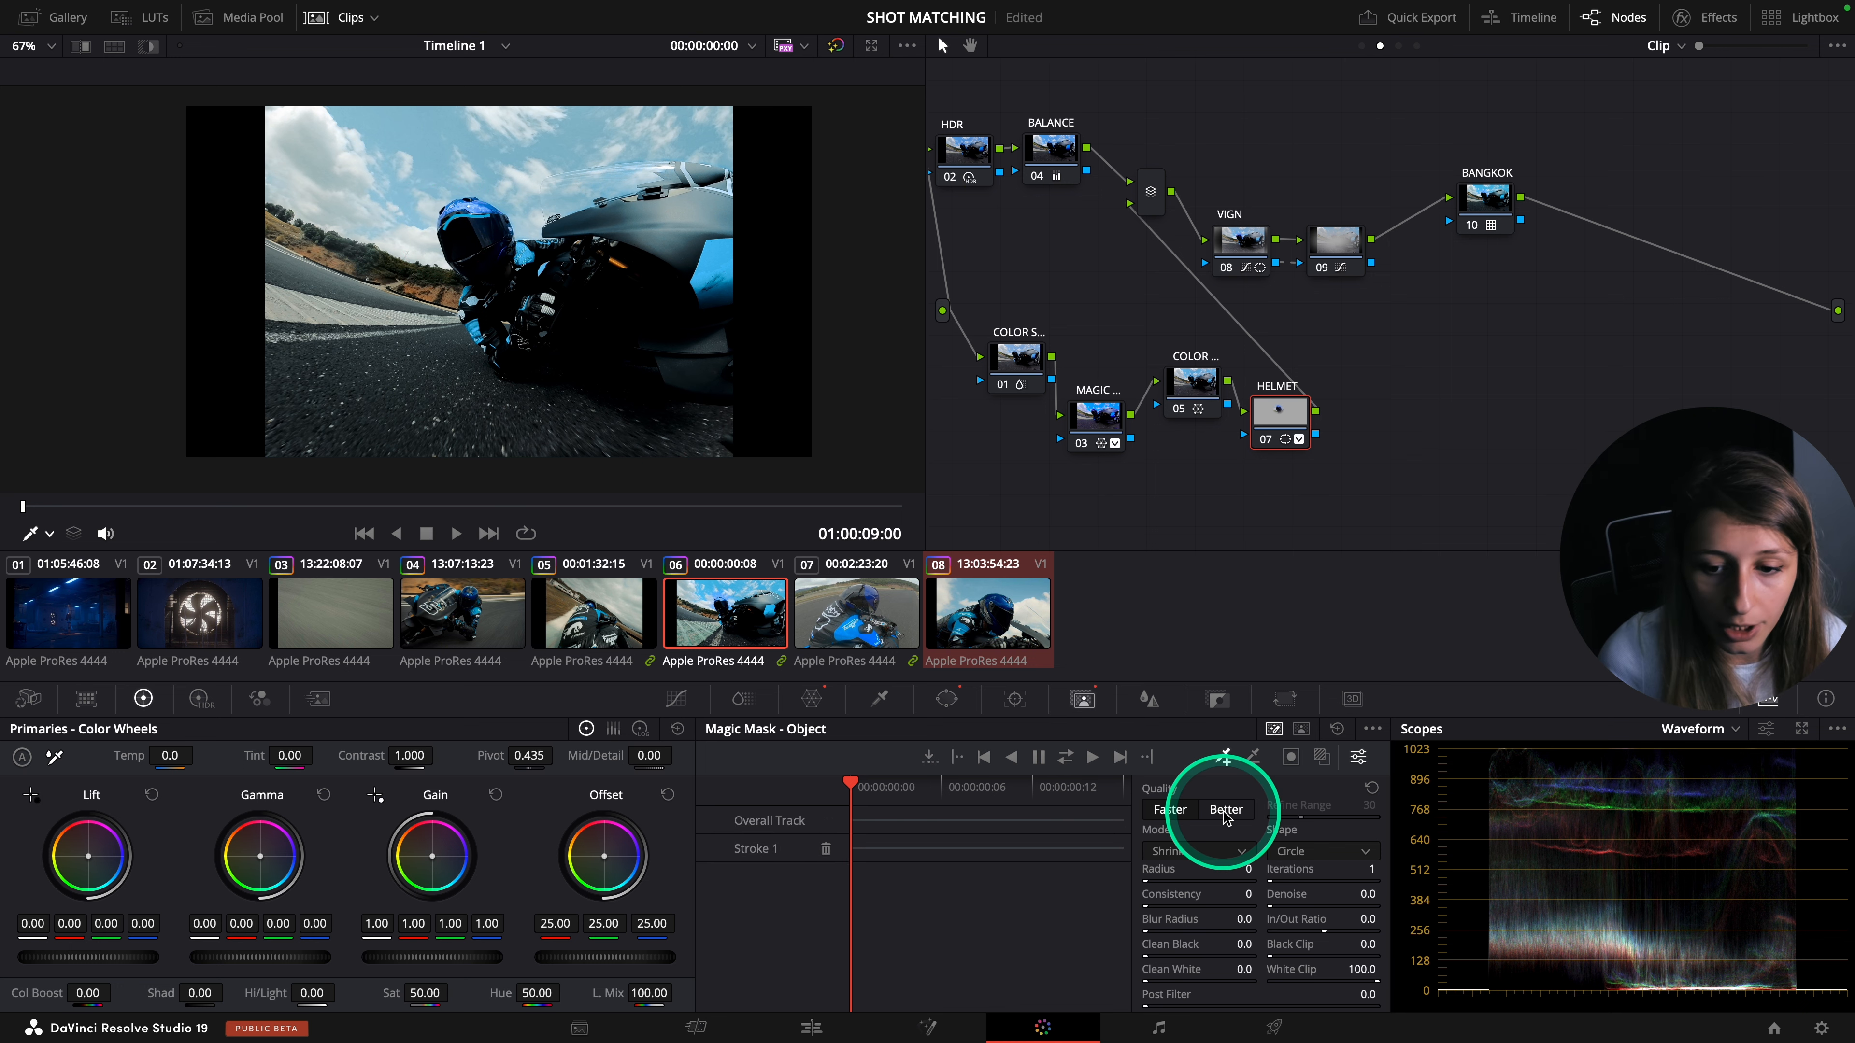
click(1322, 758)
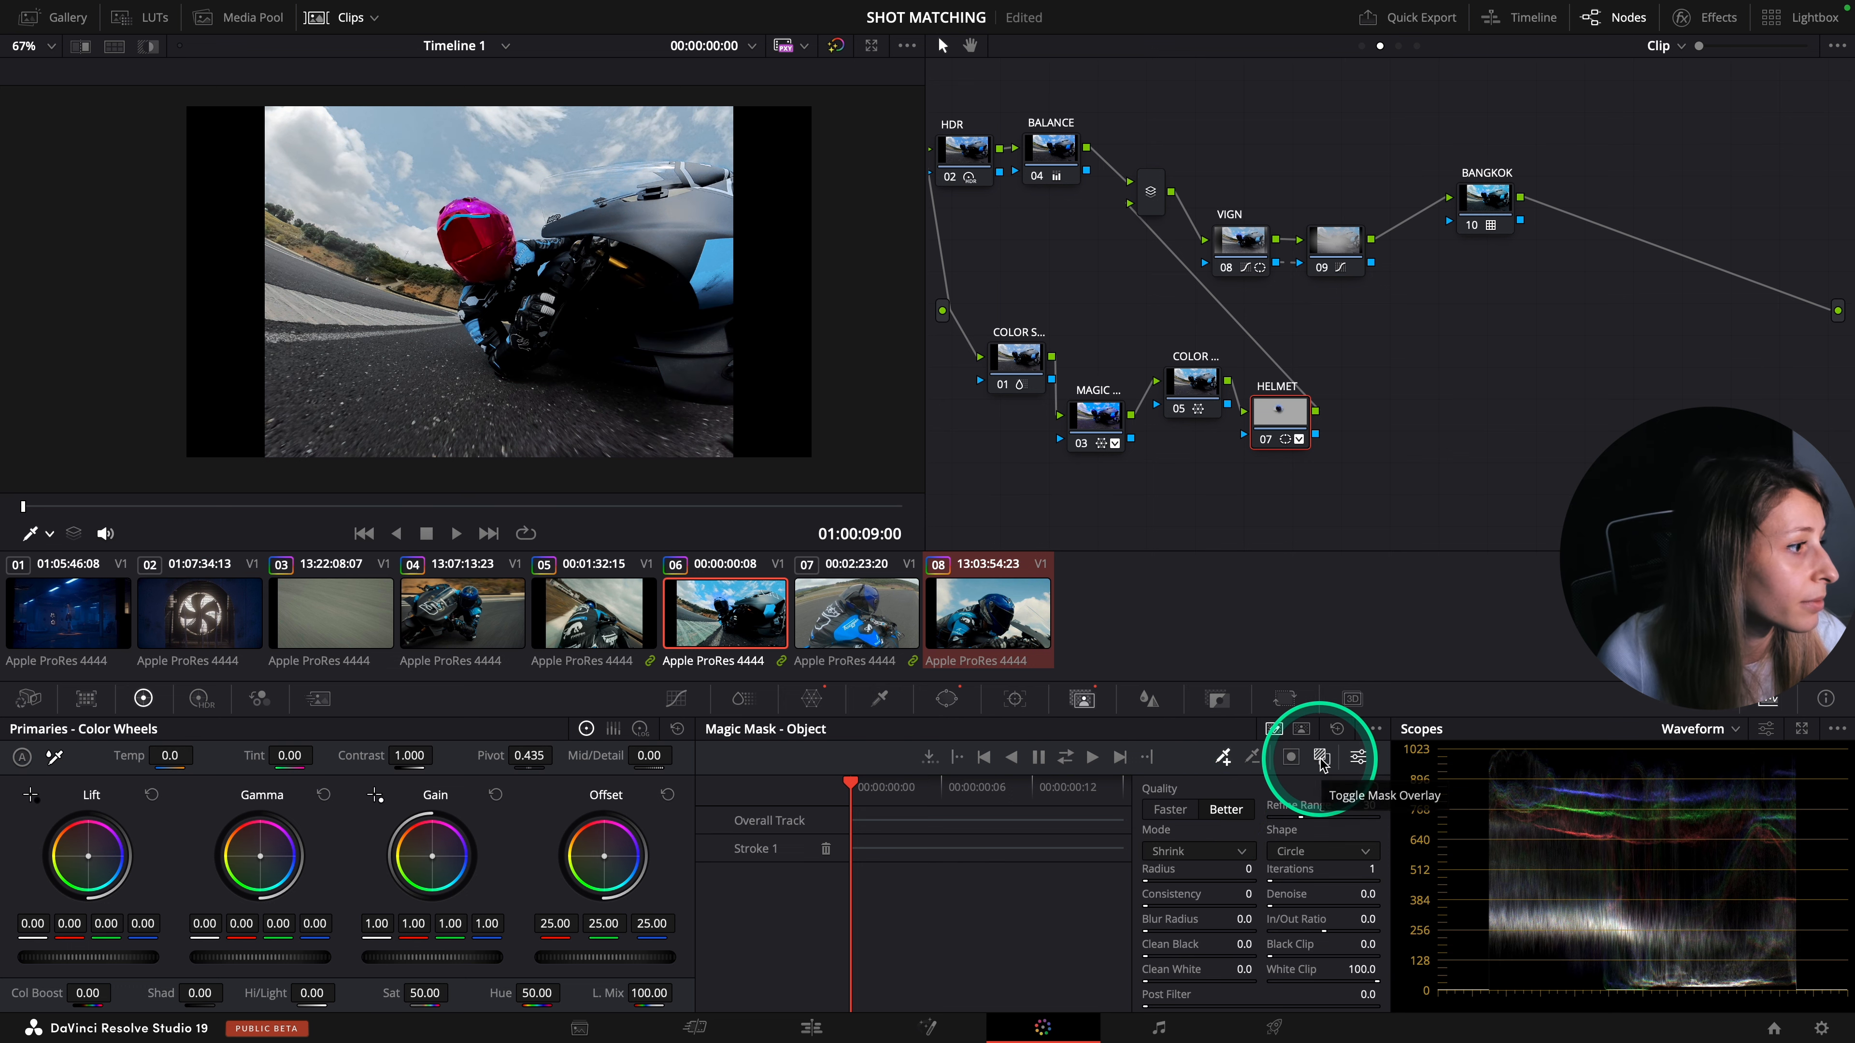
click(1322, 759)
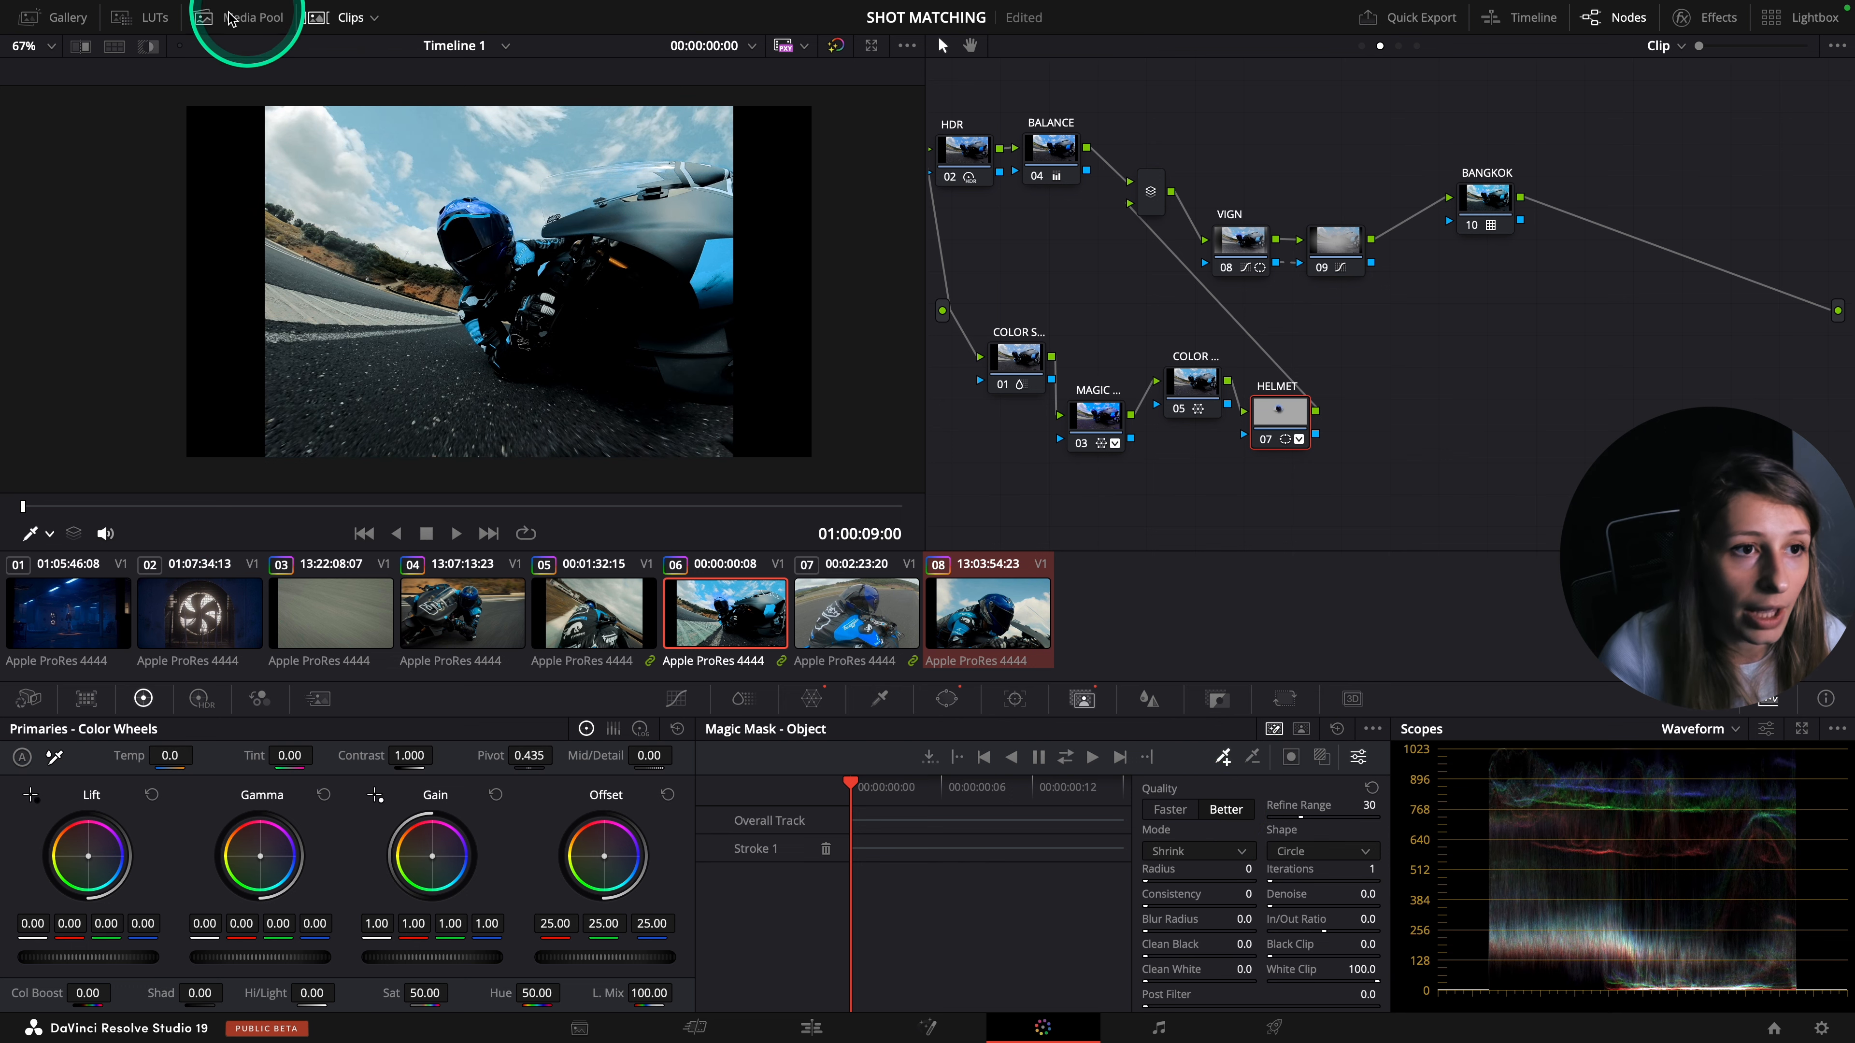
- Lower the white point of the HELMET node's custom curve to about four-fifths height and compare the helmet with clip 08 in split screen
click(118, 47)
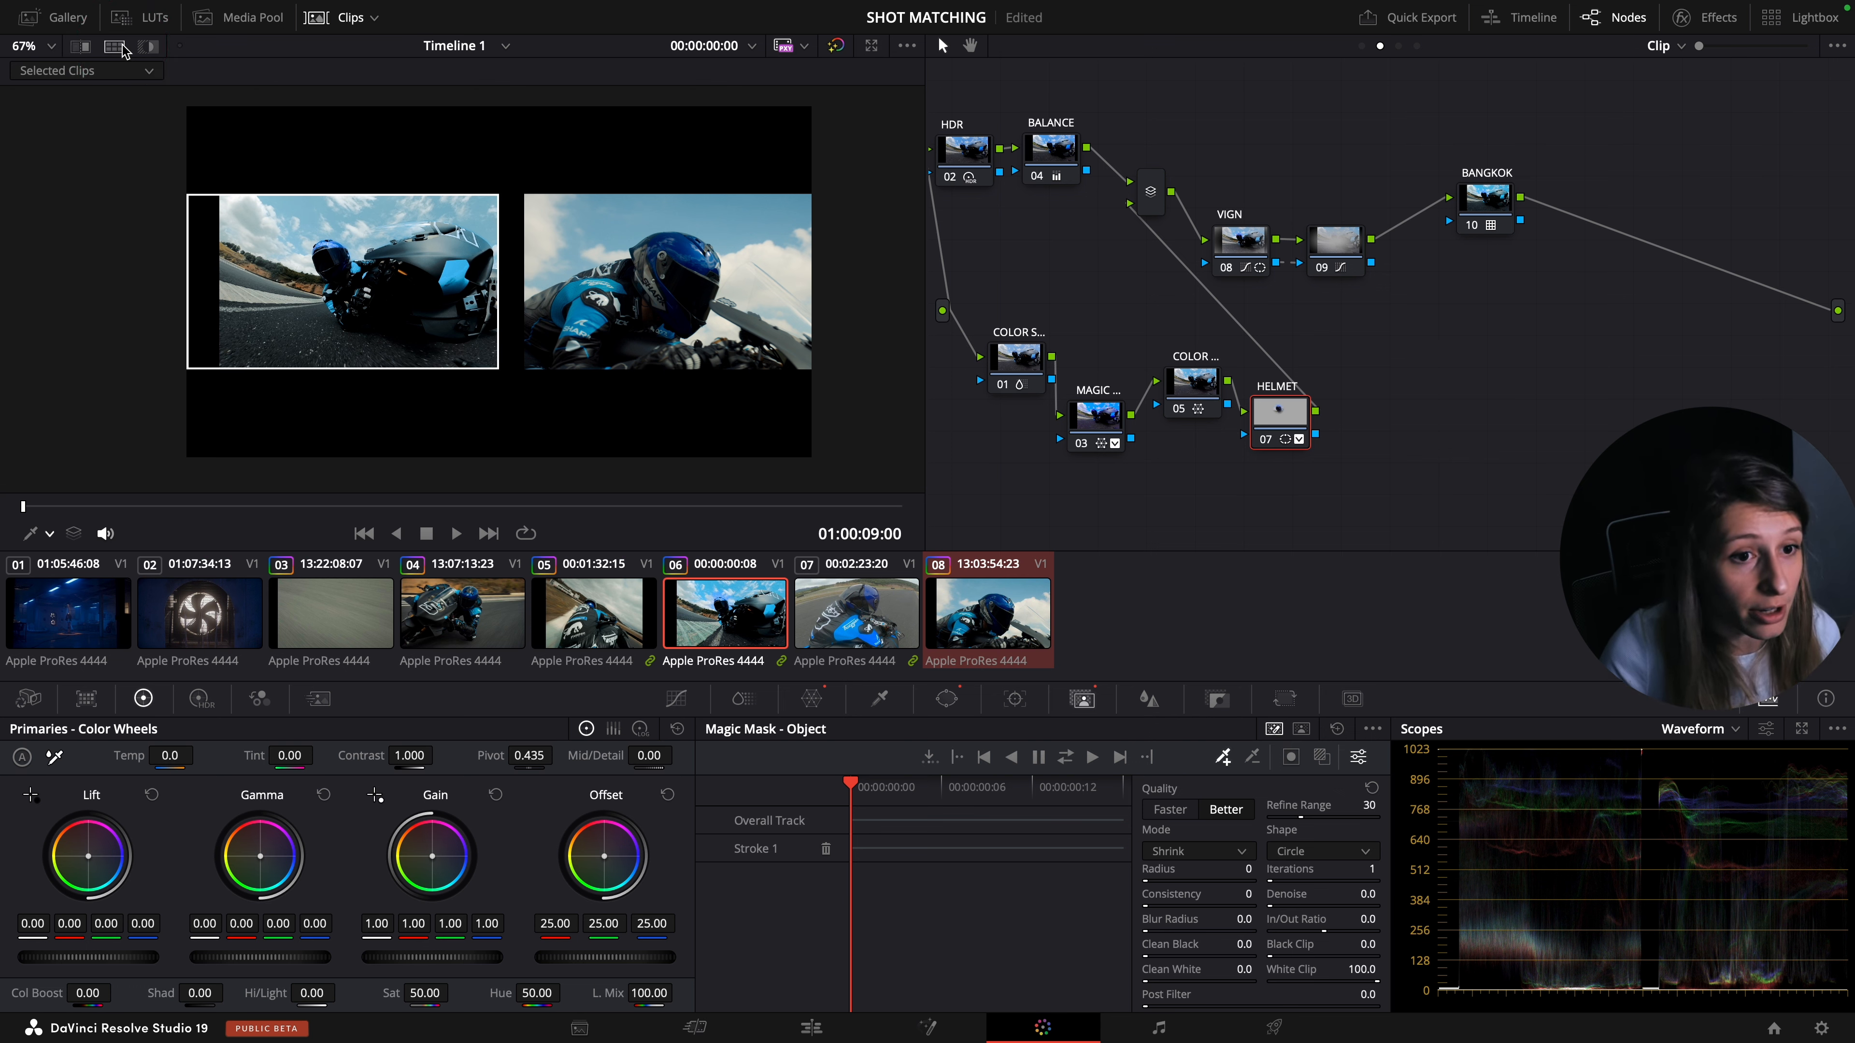
click(121, 48)
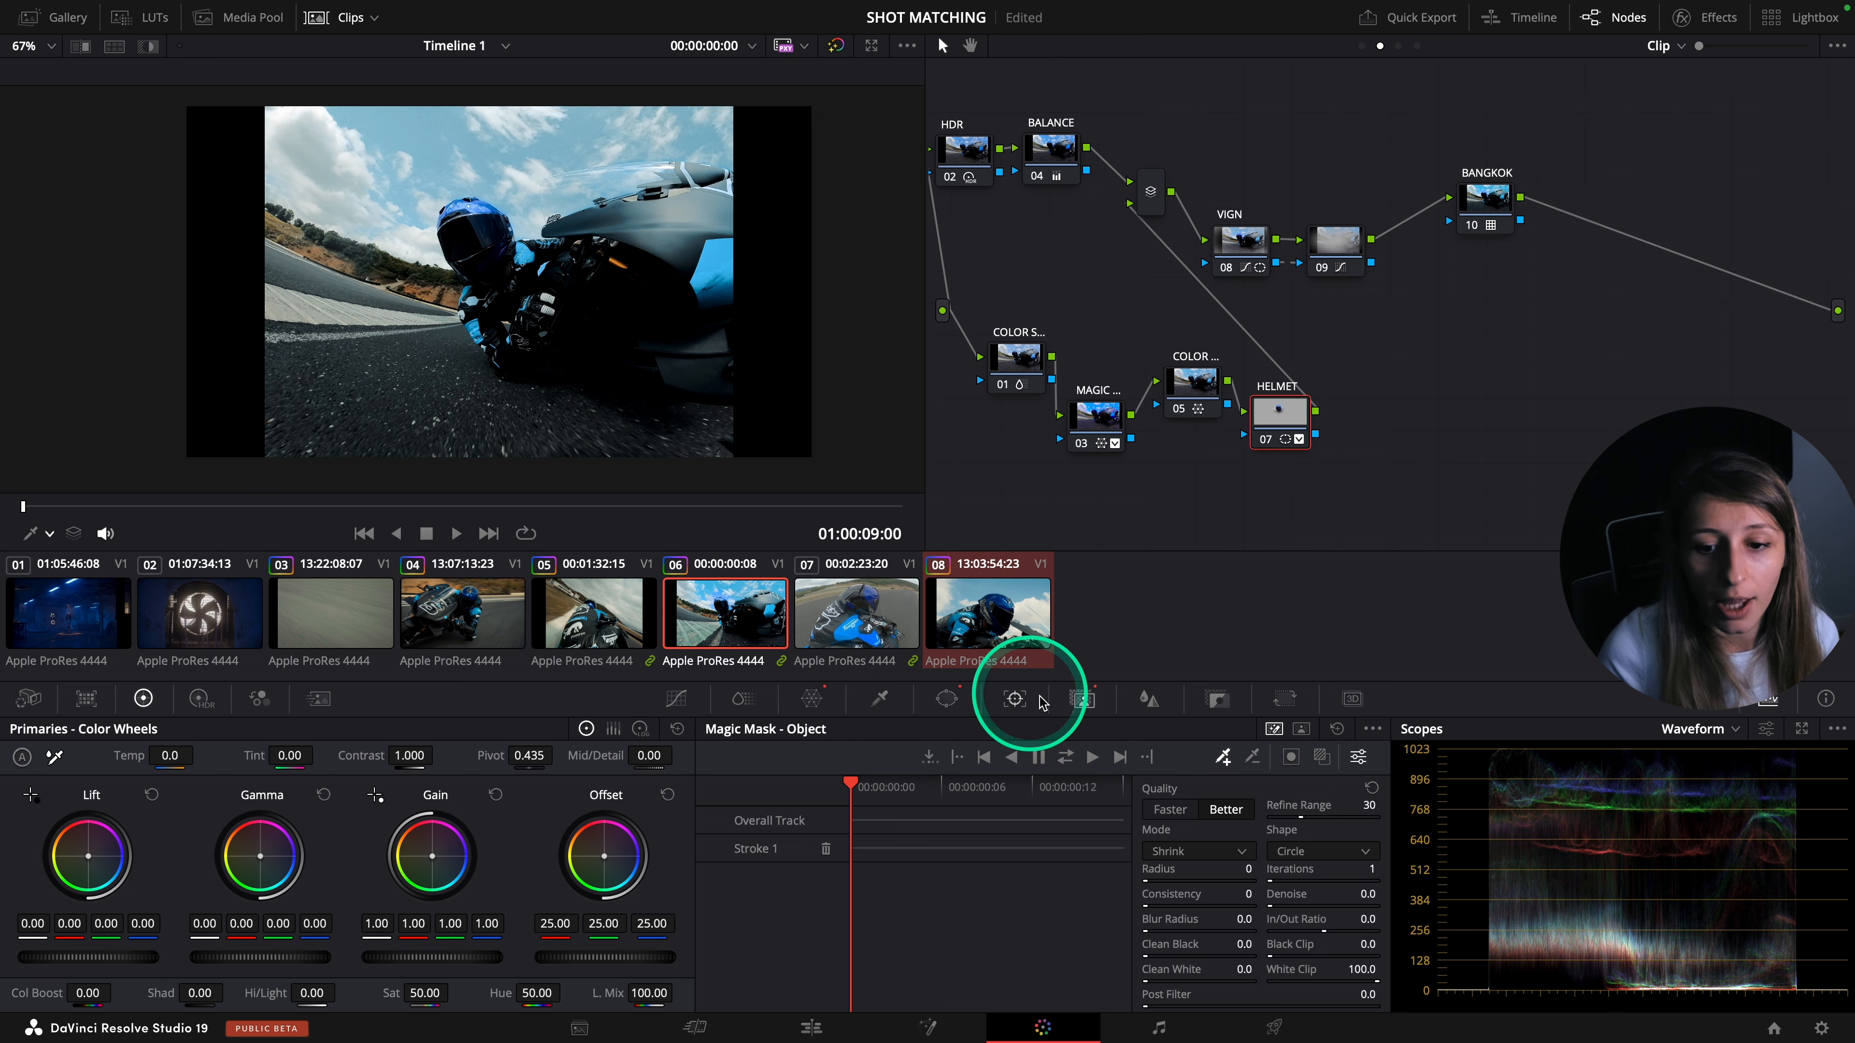
click(675, 698)
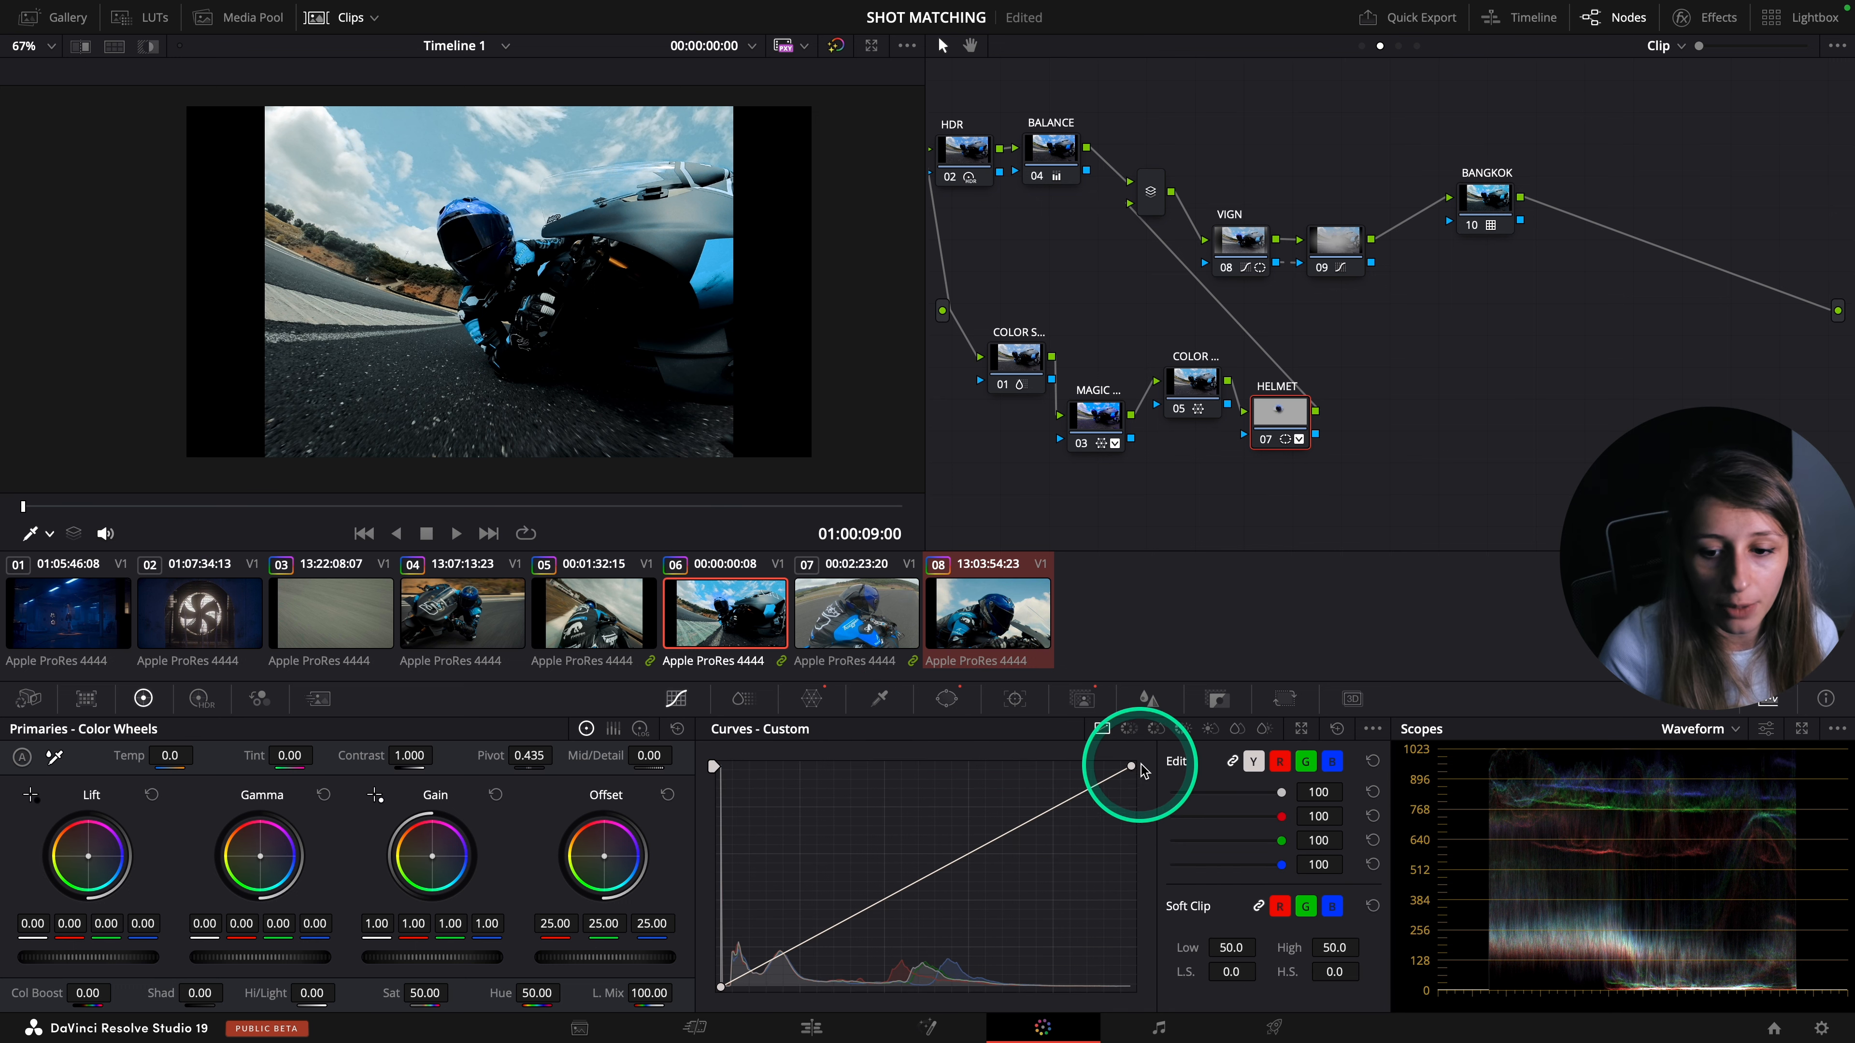
drag(1133, 780, 1134, 801)
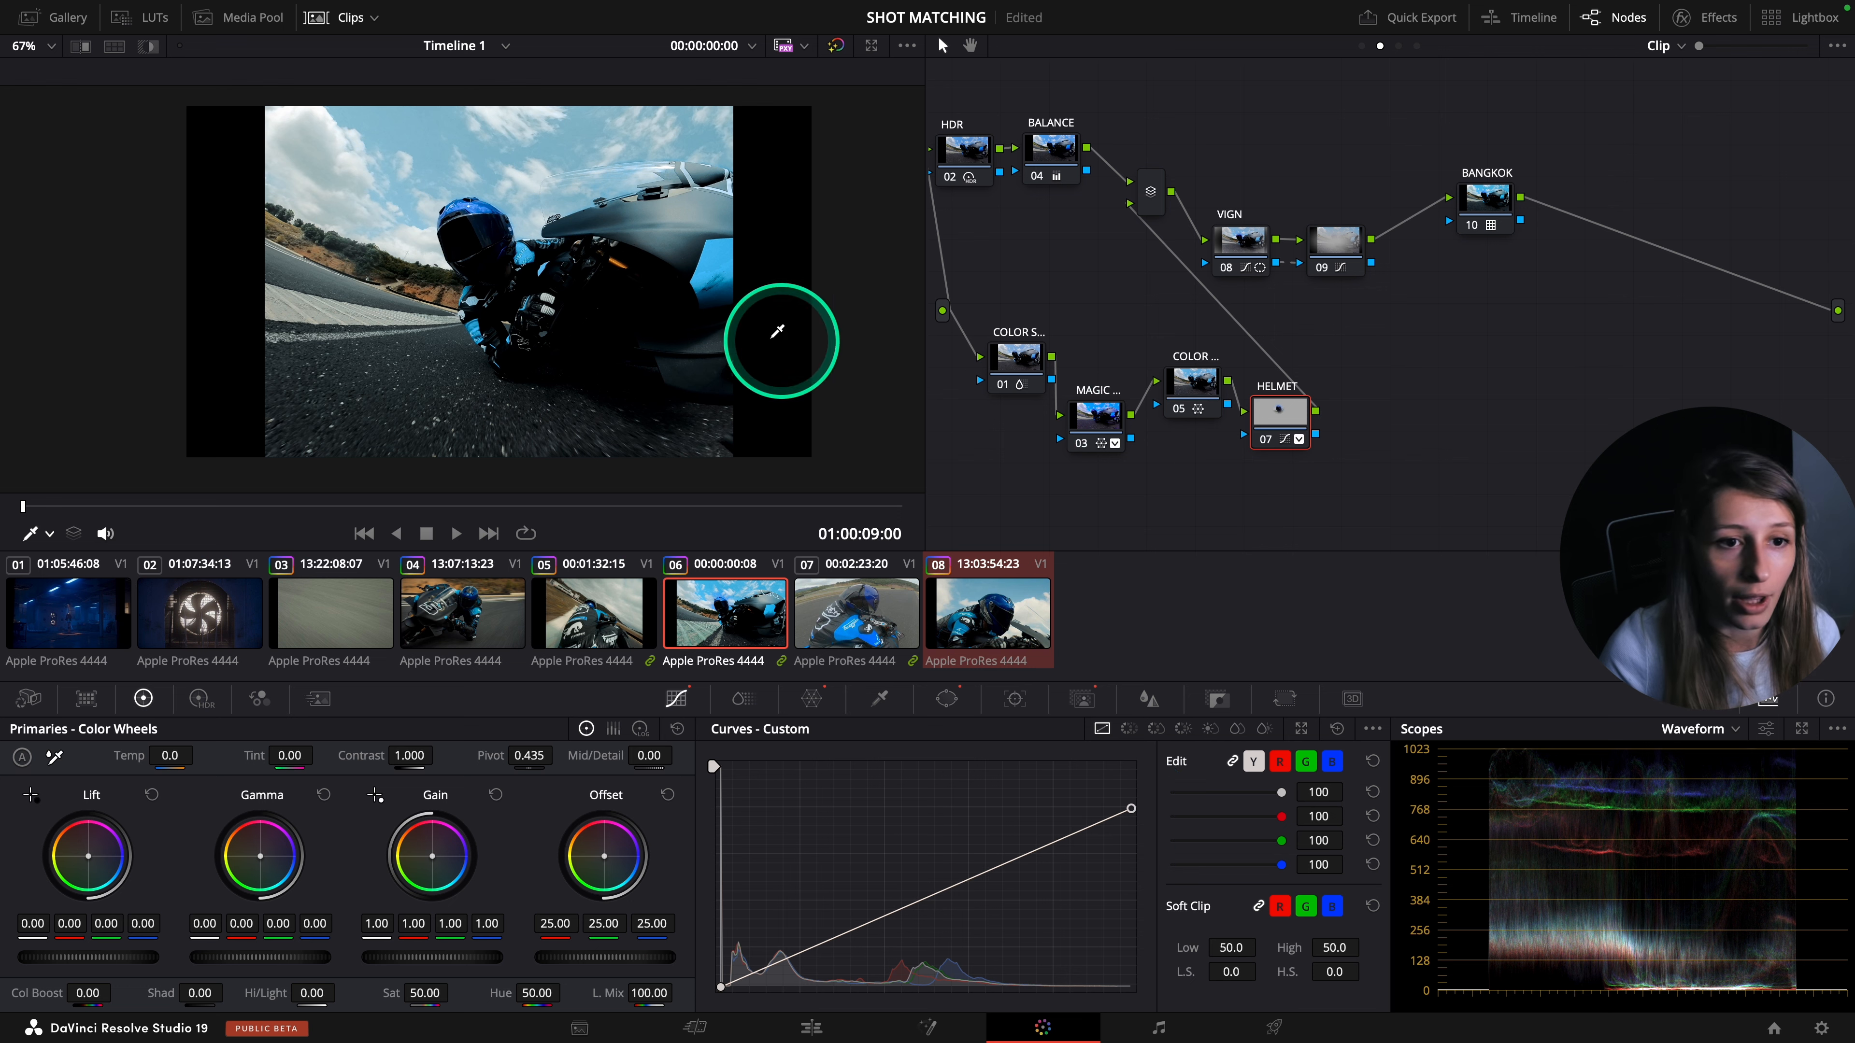
click(108, 47)
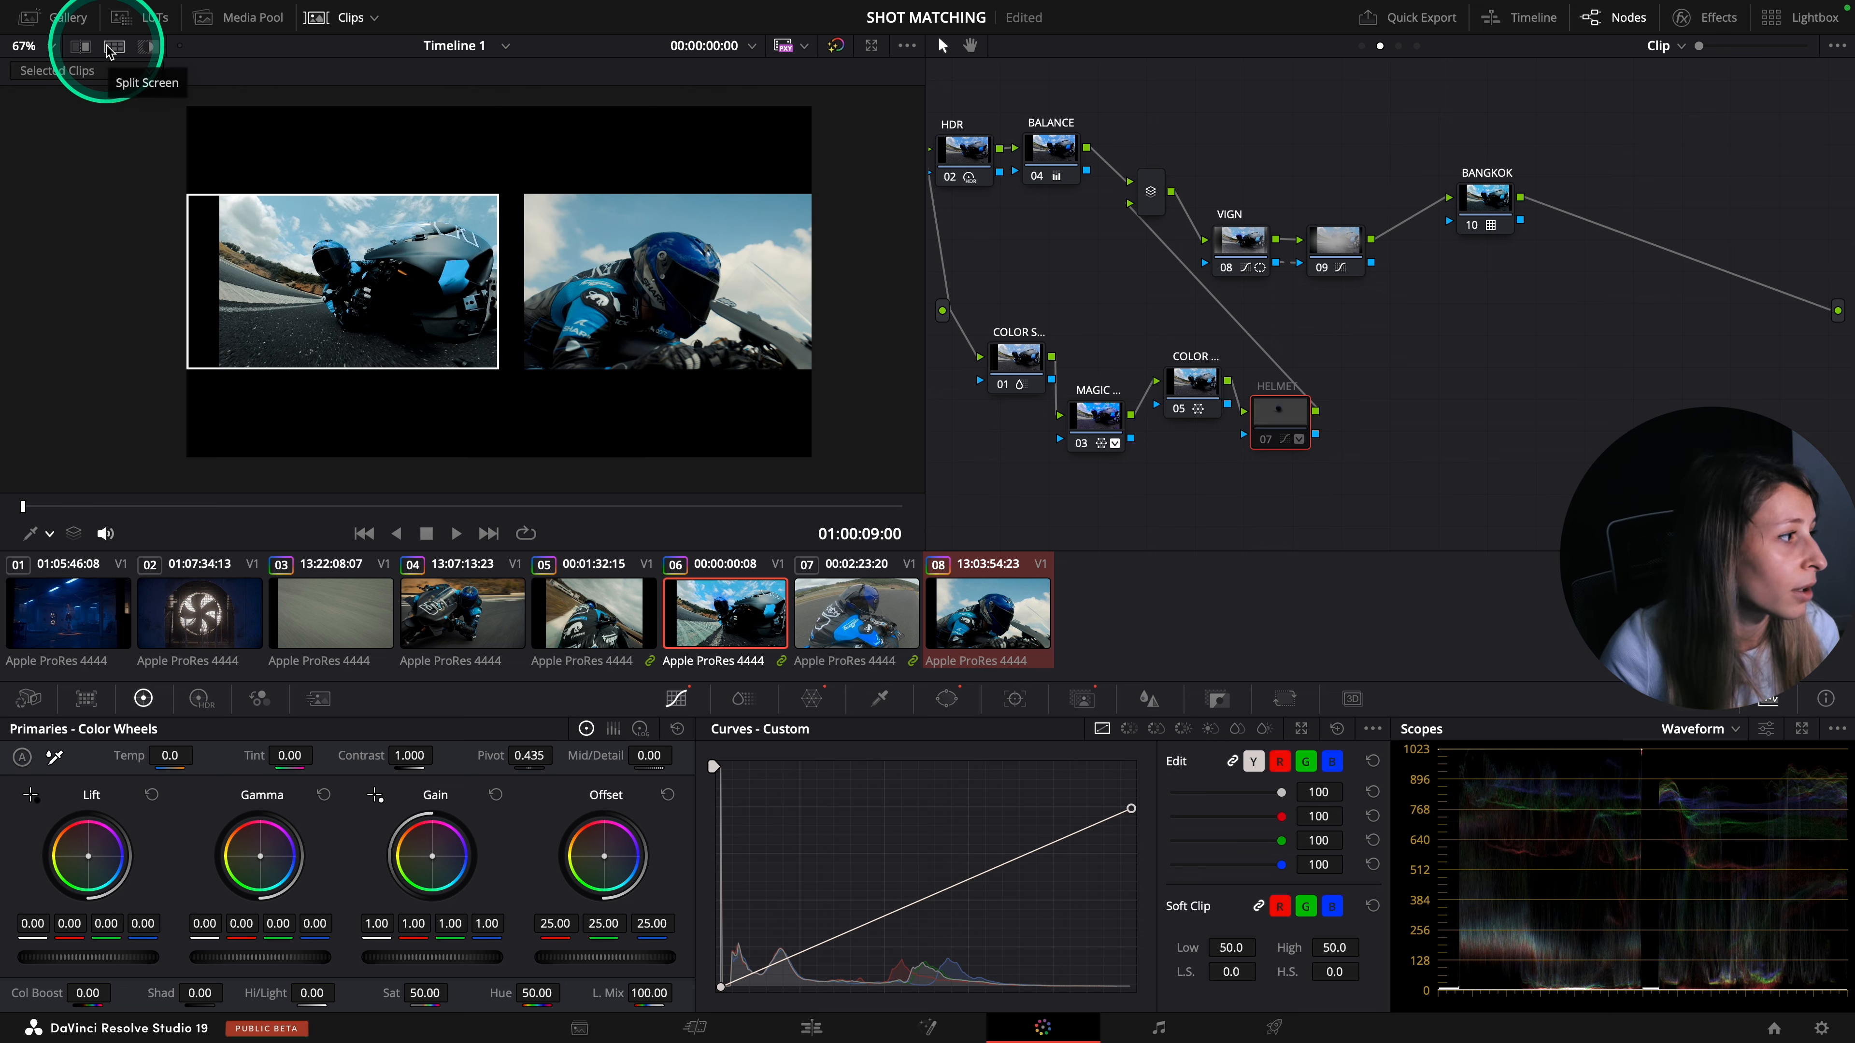
click(109, 47)
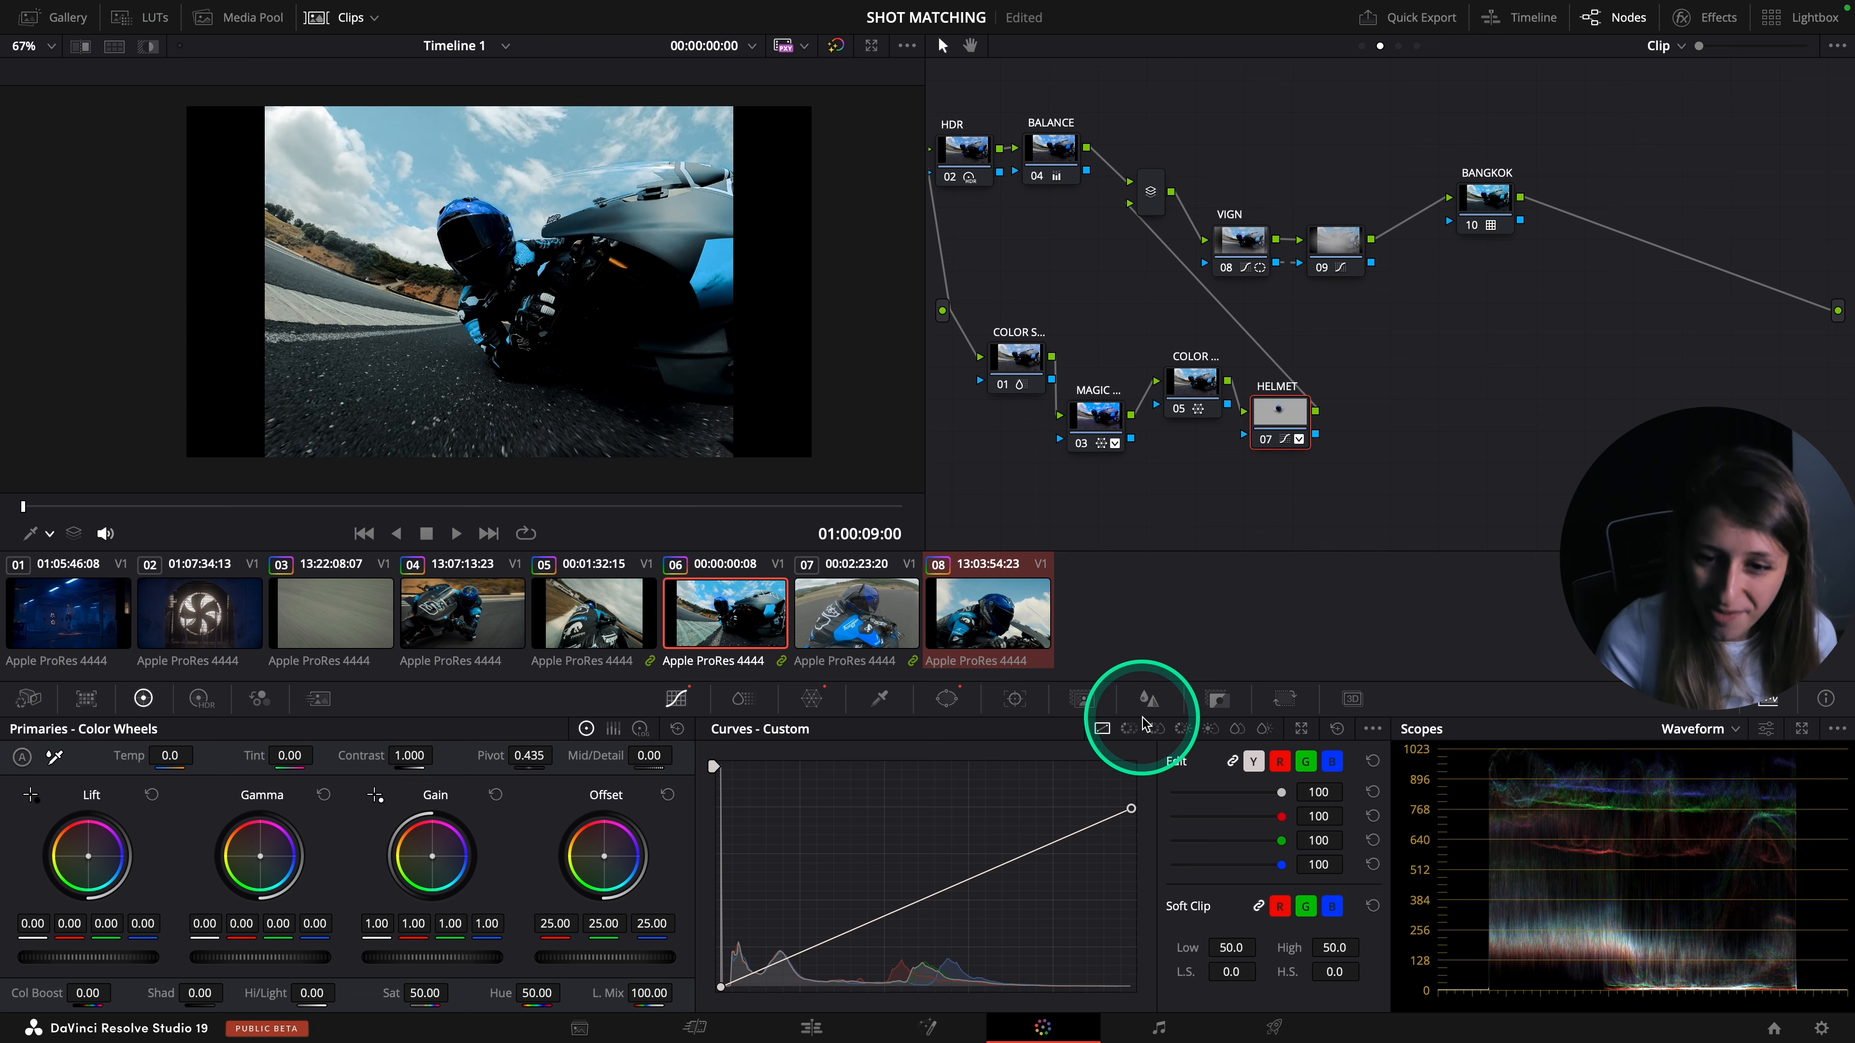
- Track the helmet's Magic Mask through clip 06 and play back the transition from clip 05 through clip 06
click(1083, 698)
key(Up)
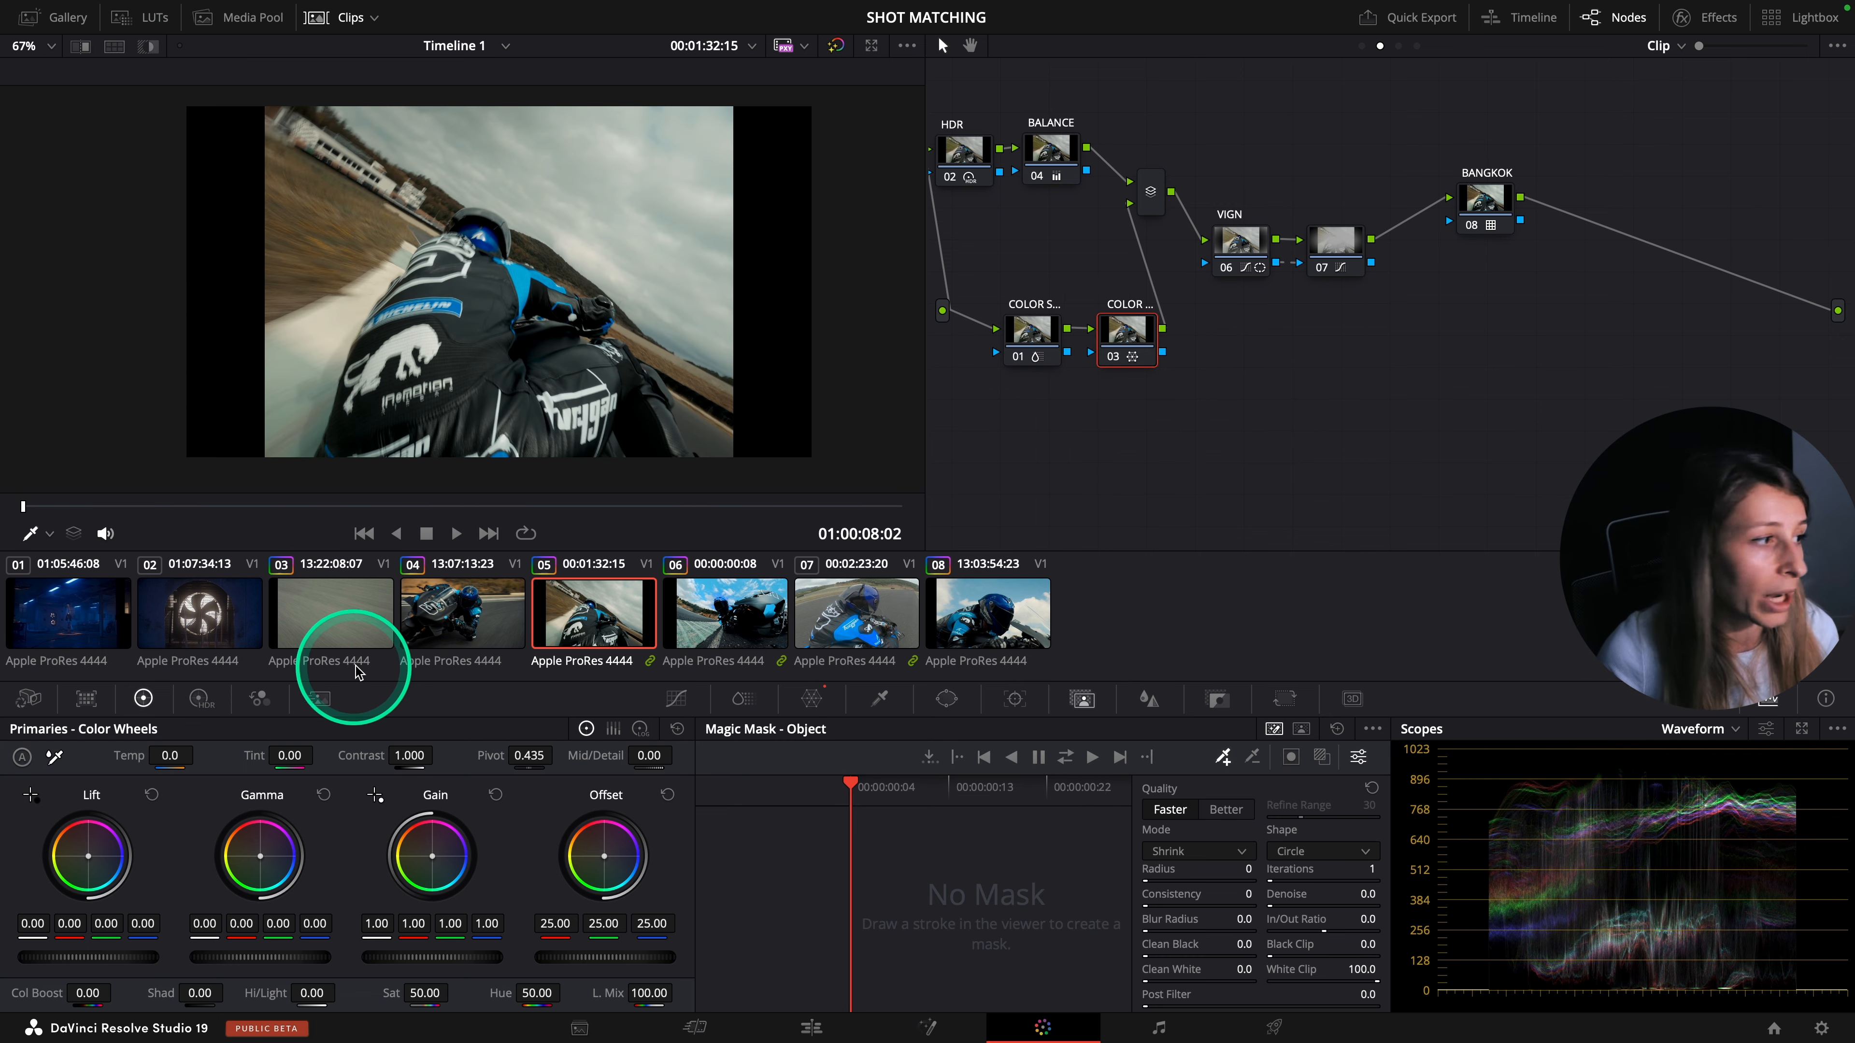
key(space)
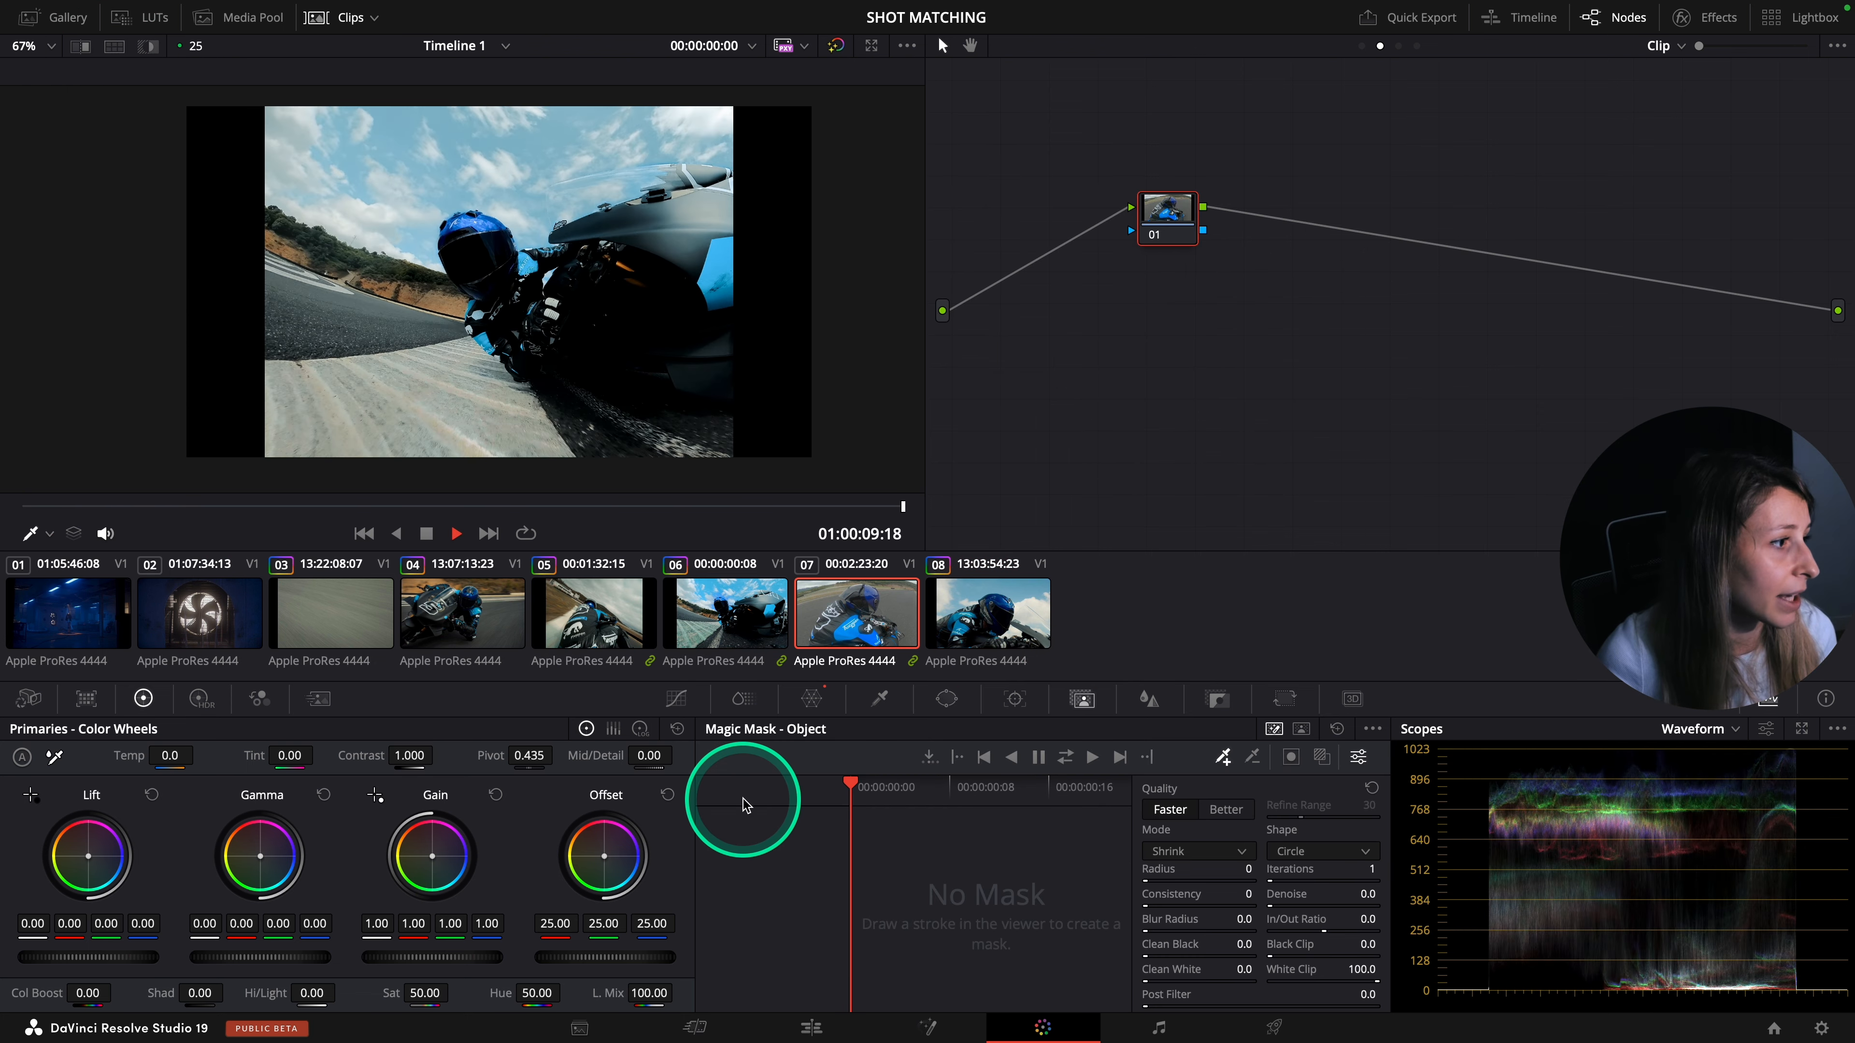
key(space)
key(Up)
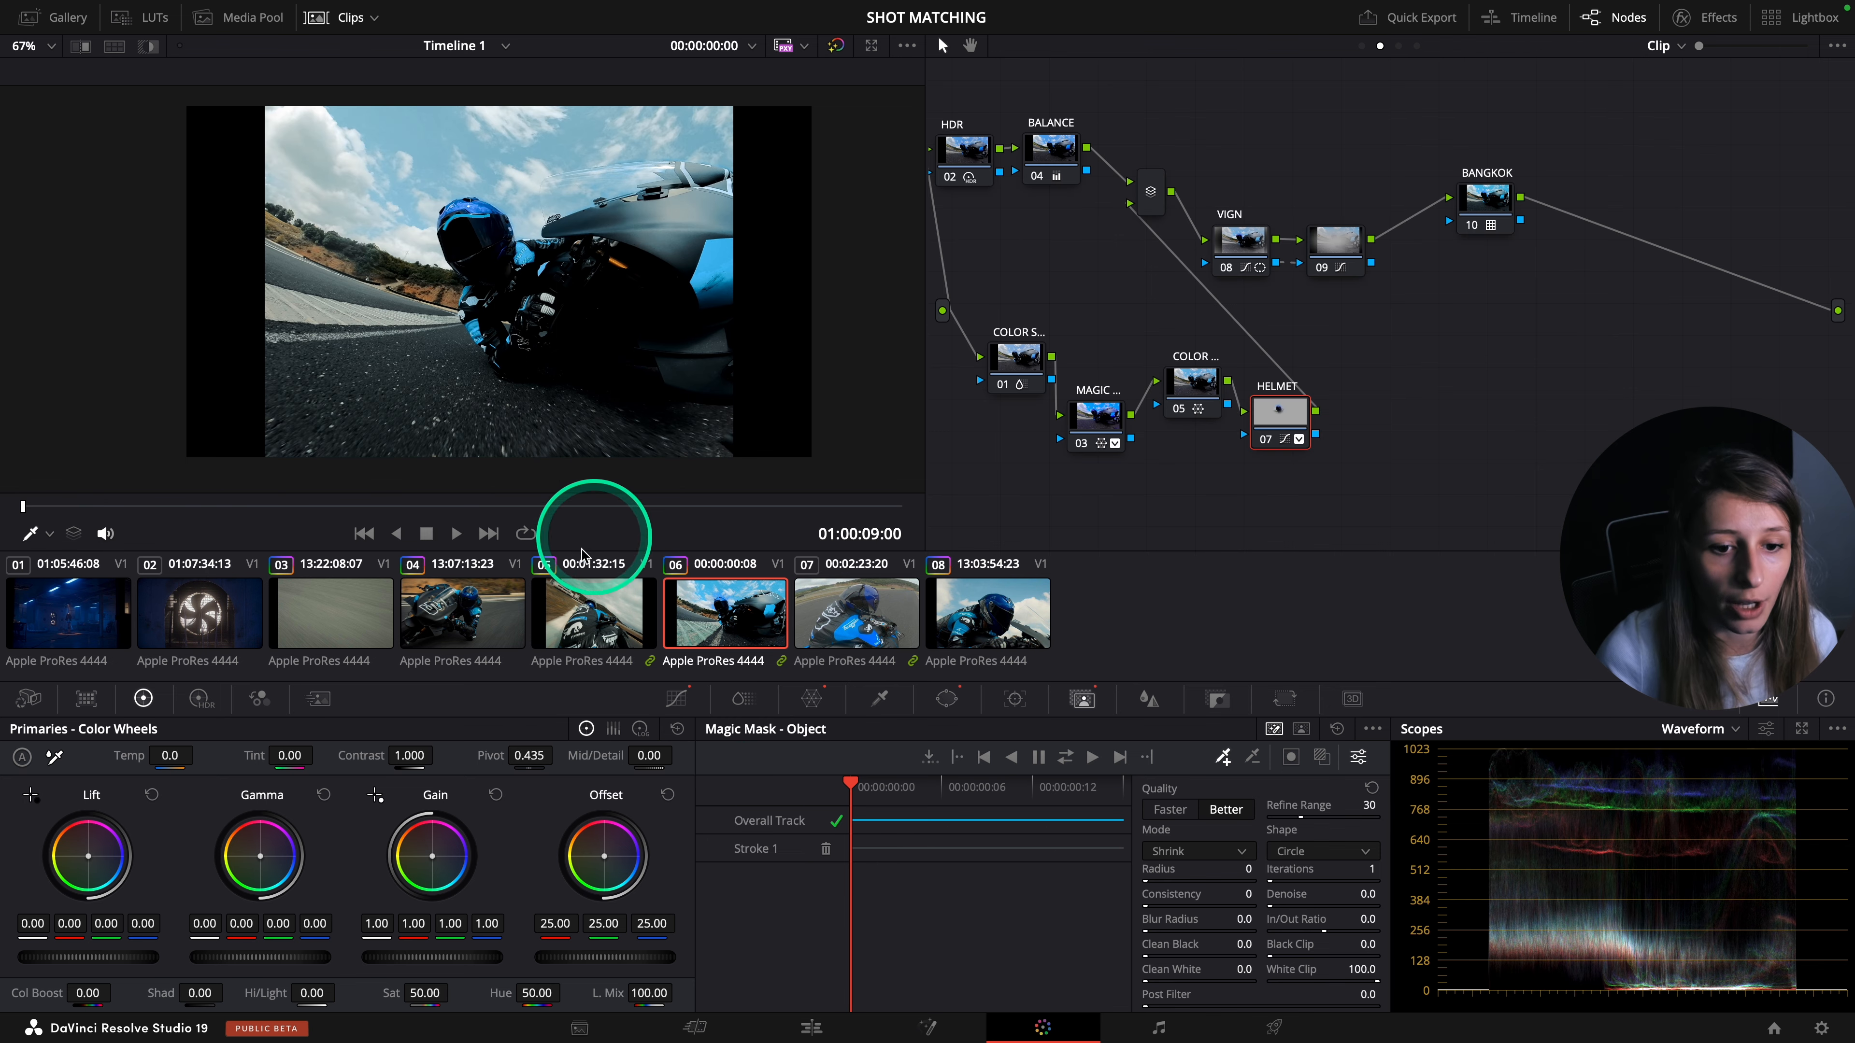
- Compare the look of clips 05 and 06 one at a time and side by side in split screen
click(612, 621)
click(600, 614)
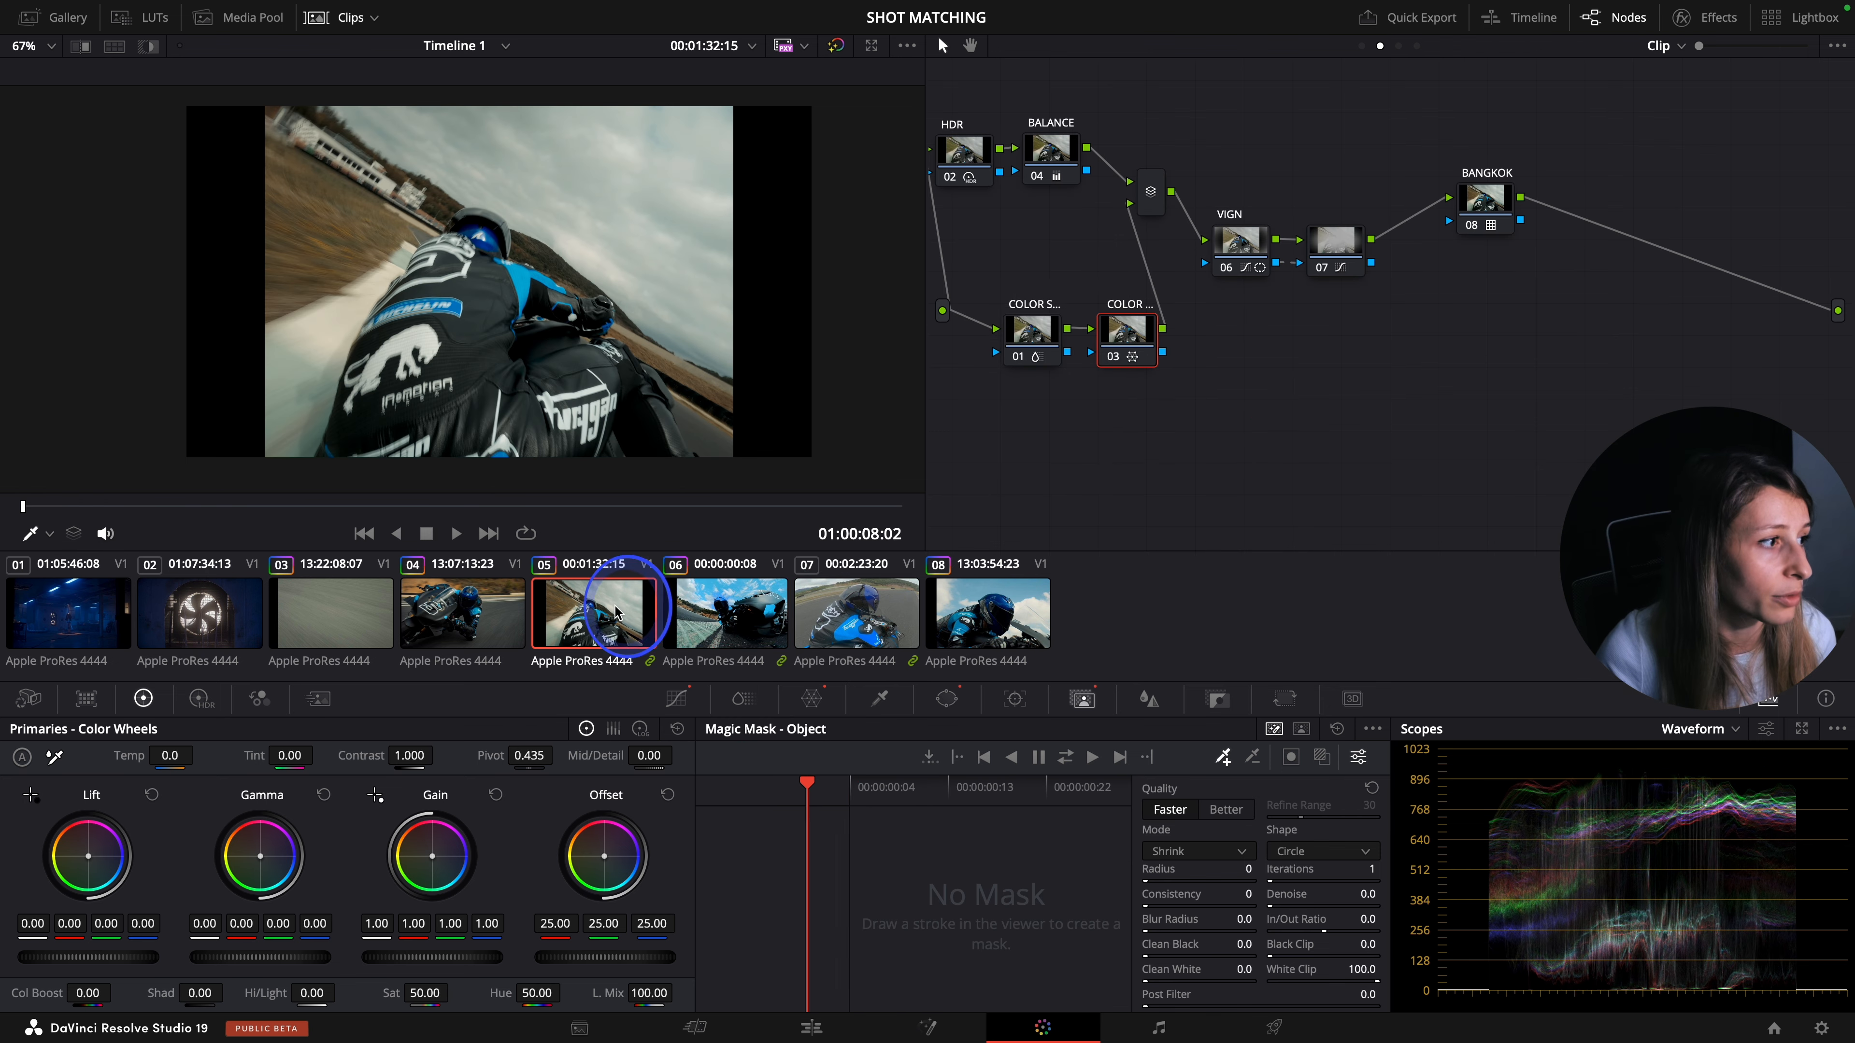
click(765, 603)
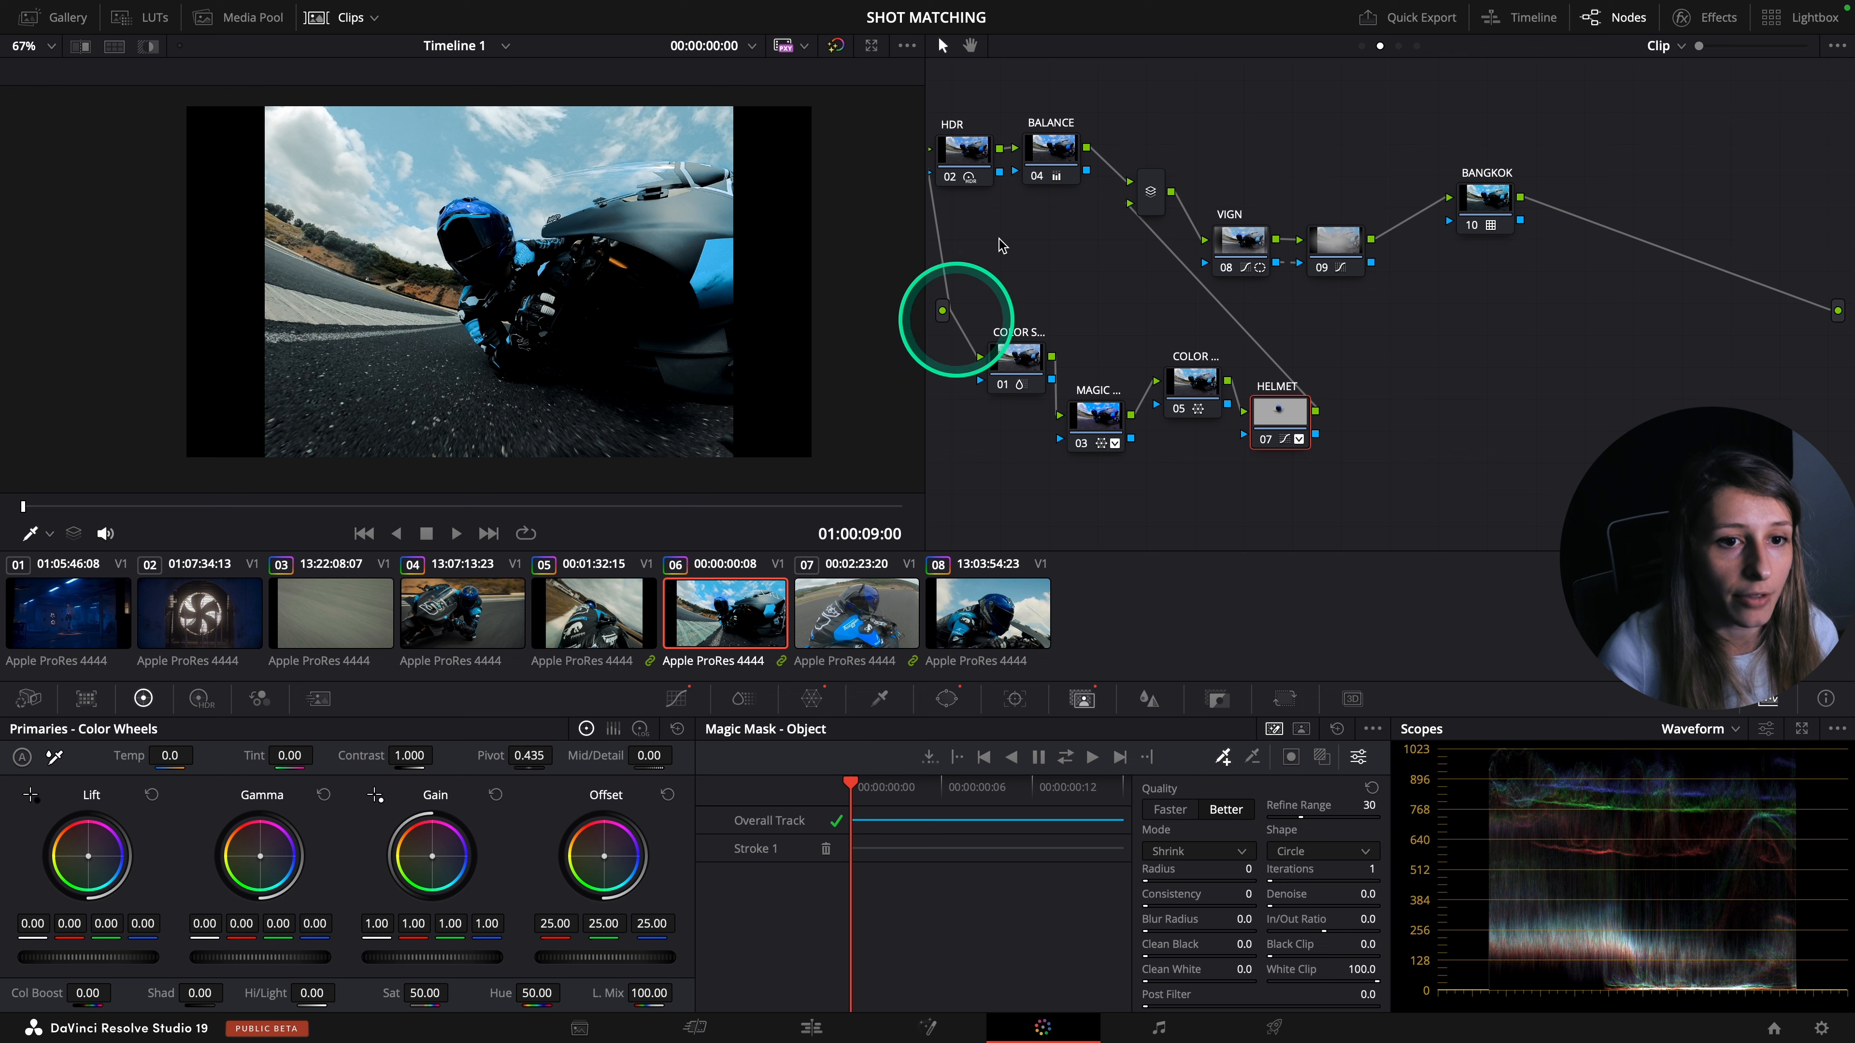
click(603, 620)
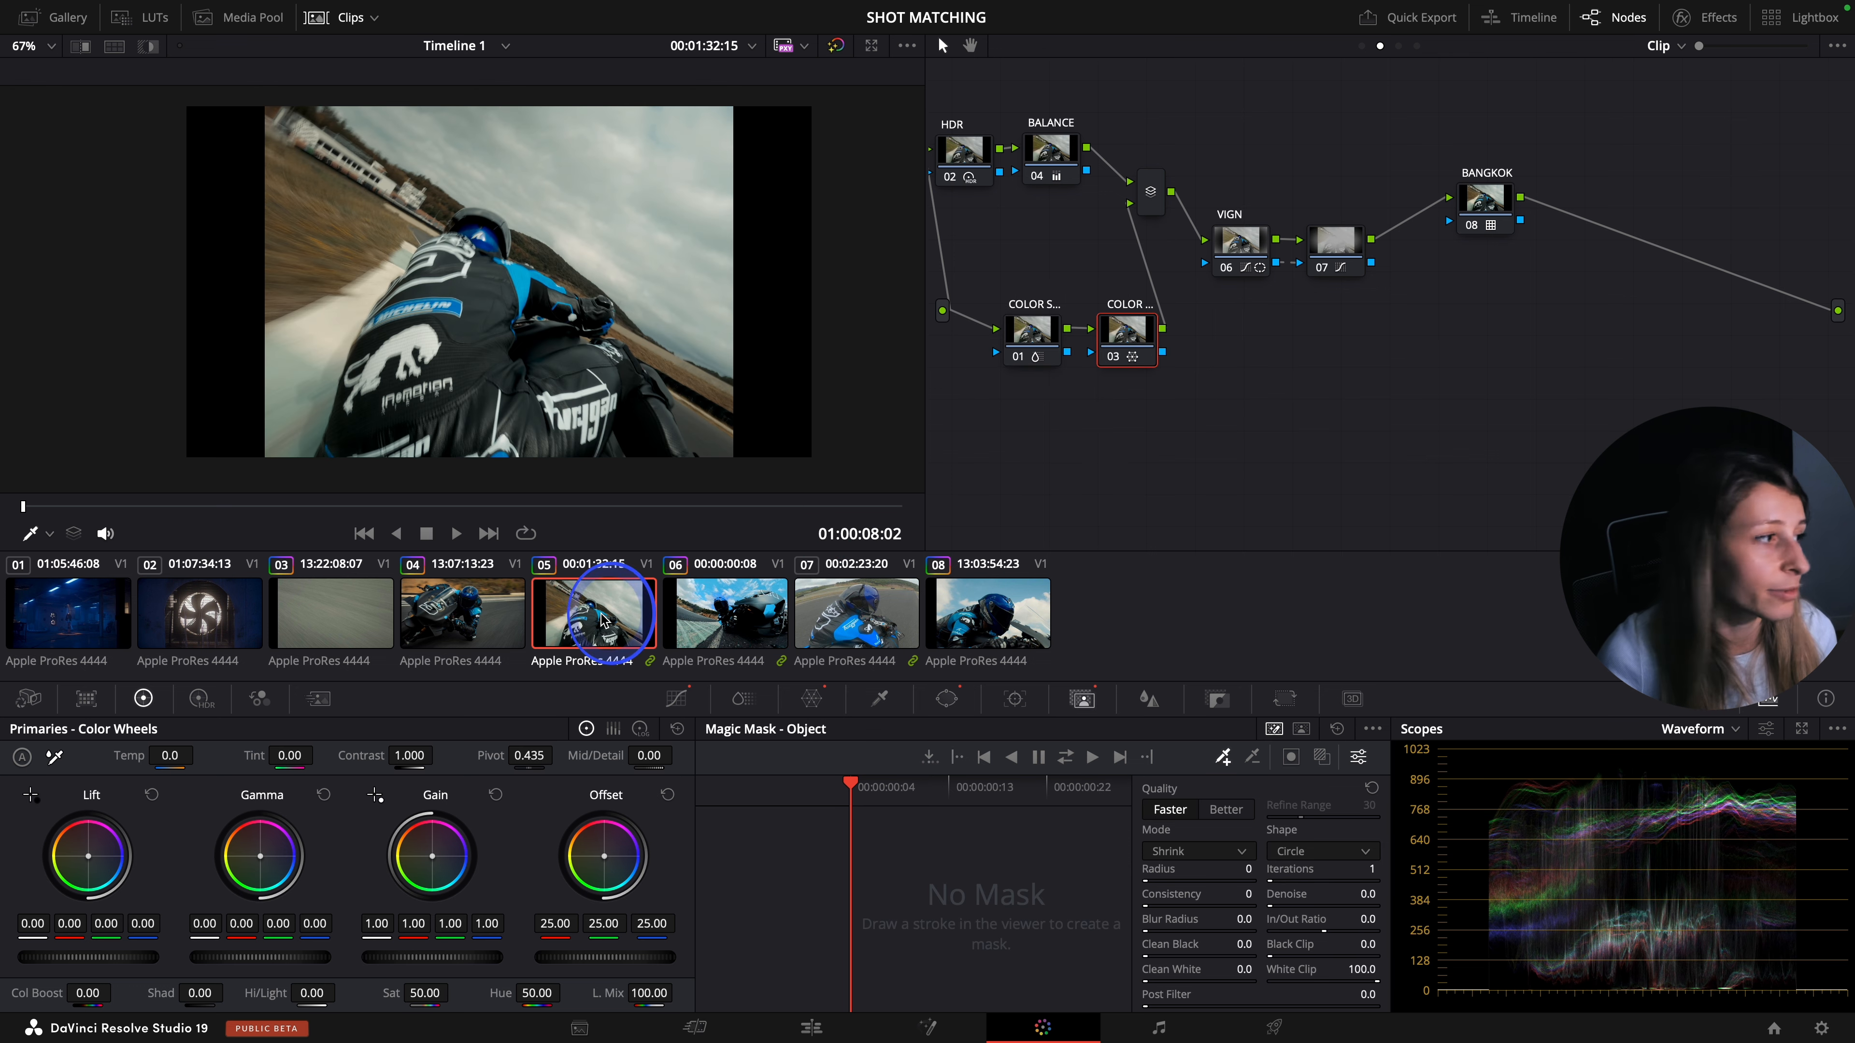
click(739, 627)
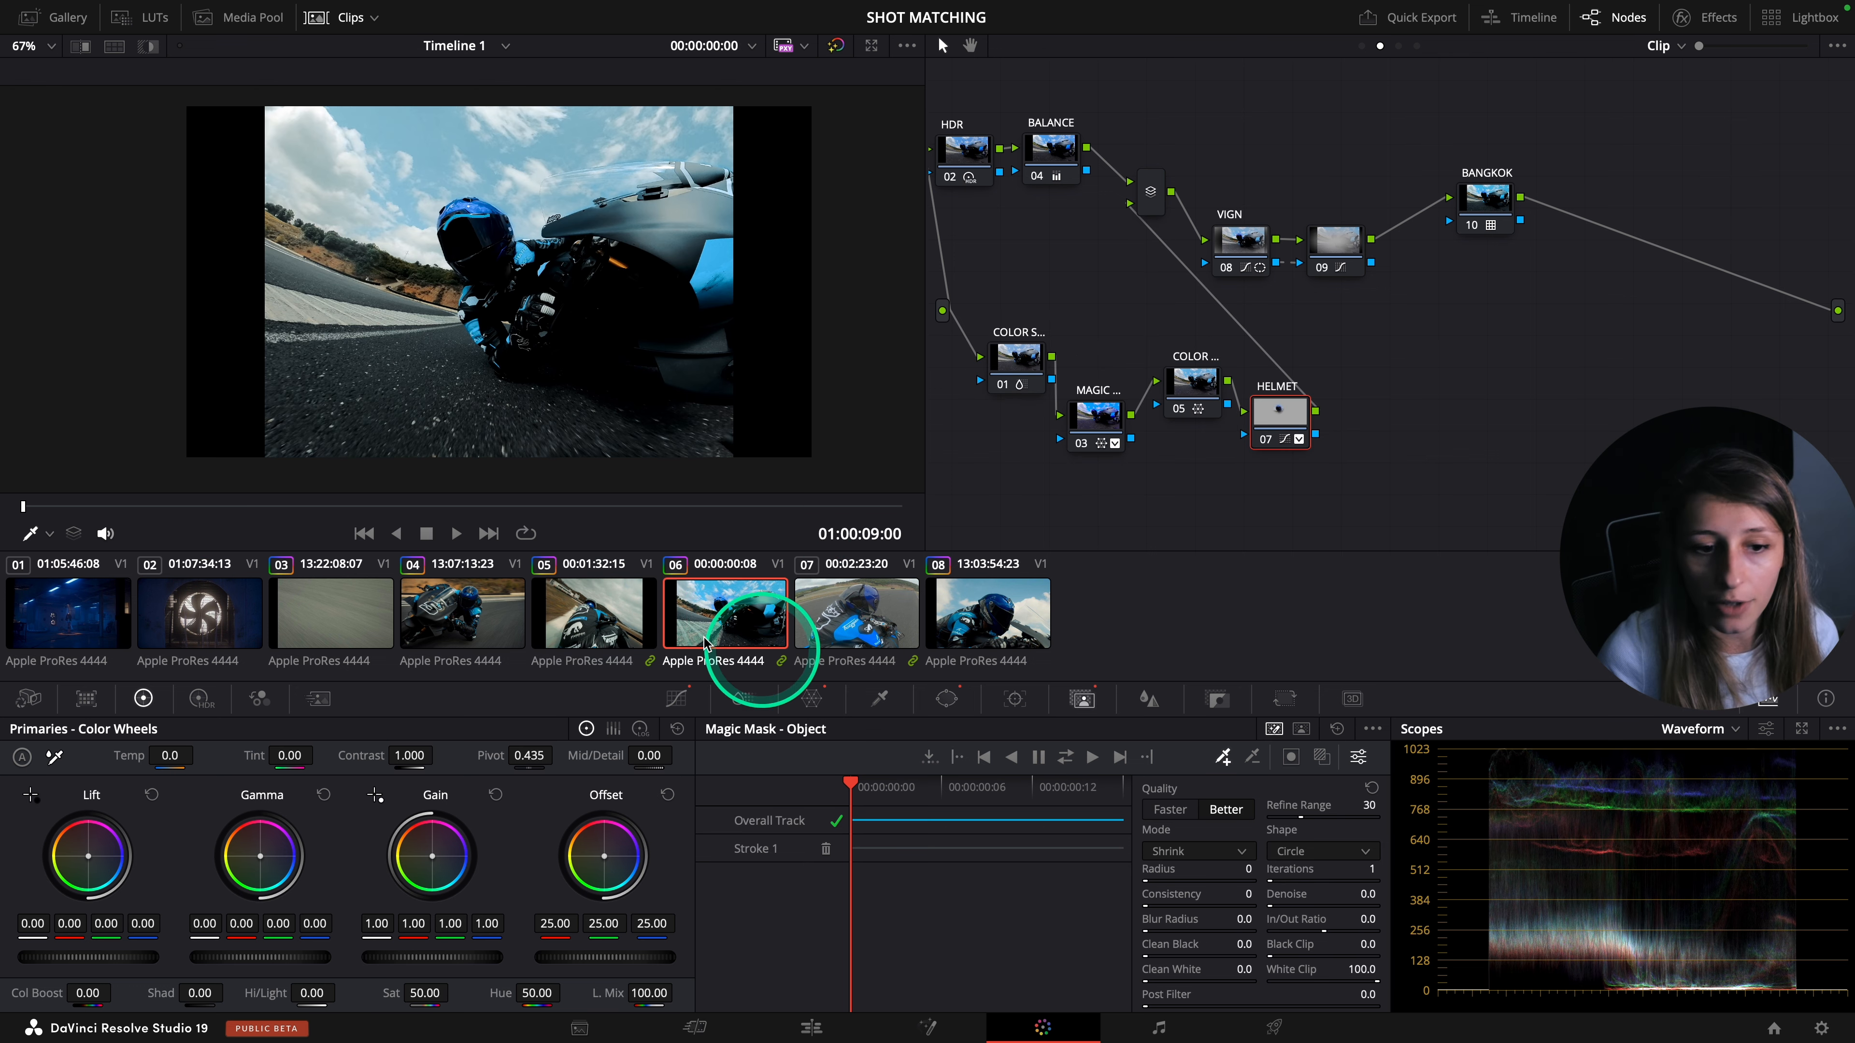
click(115, 45)
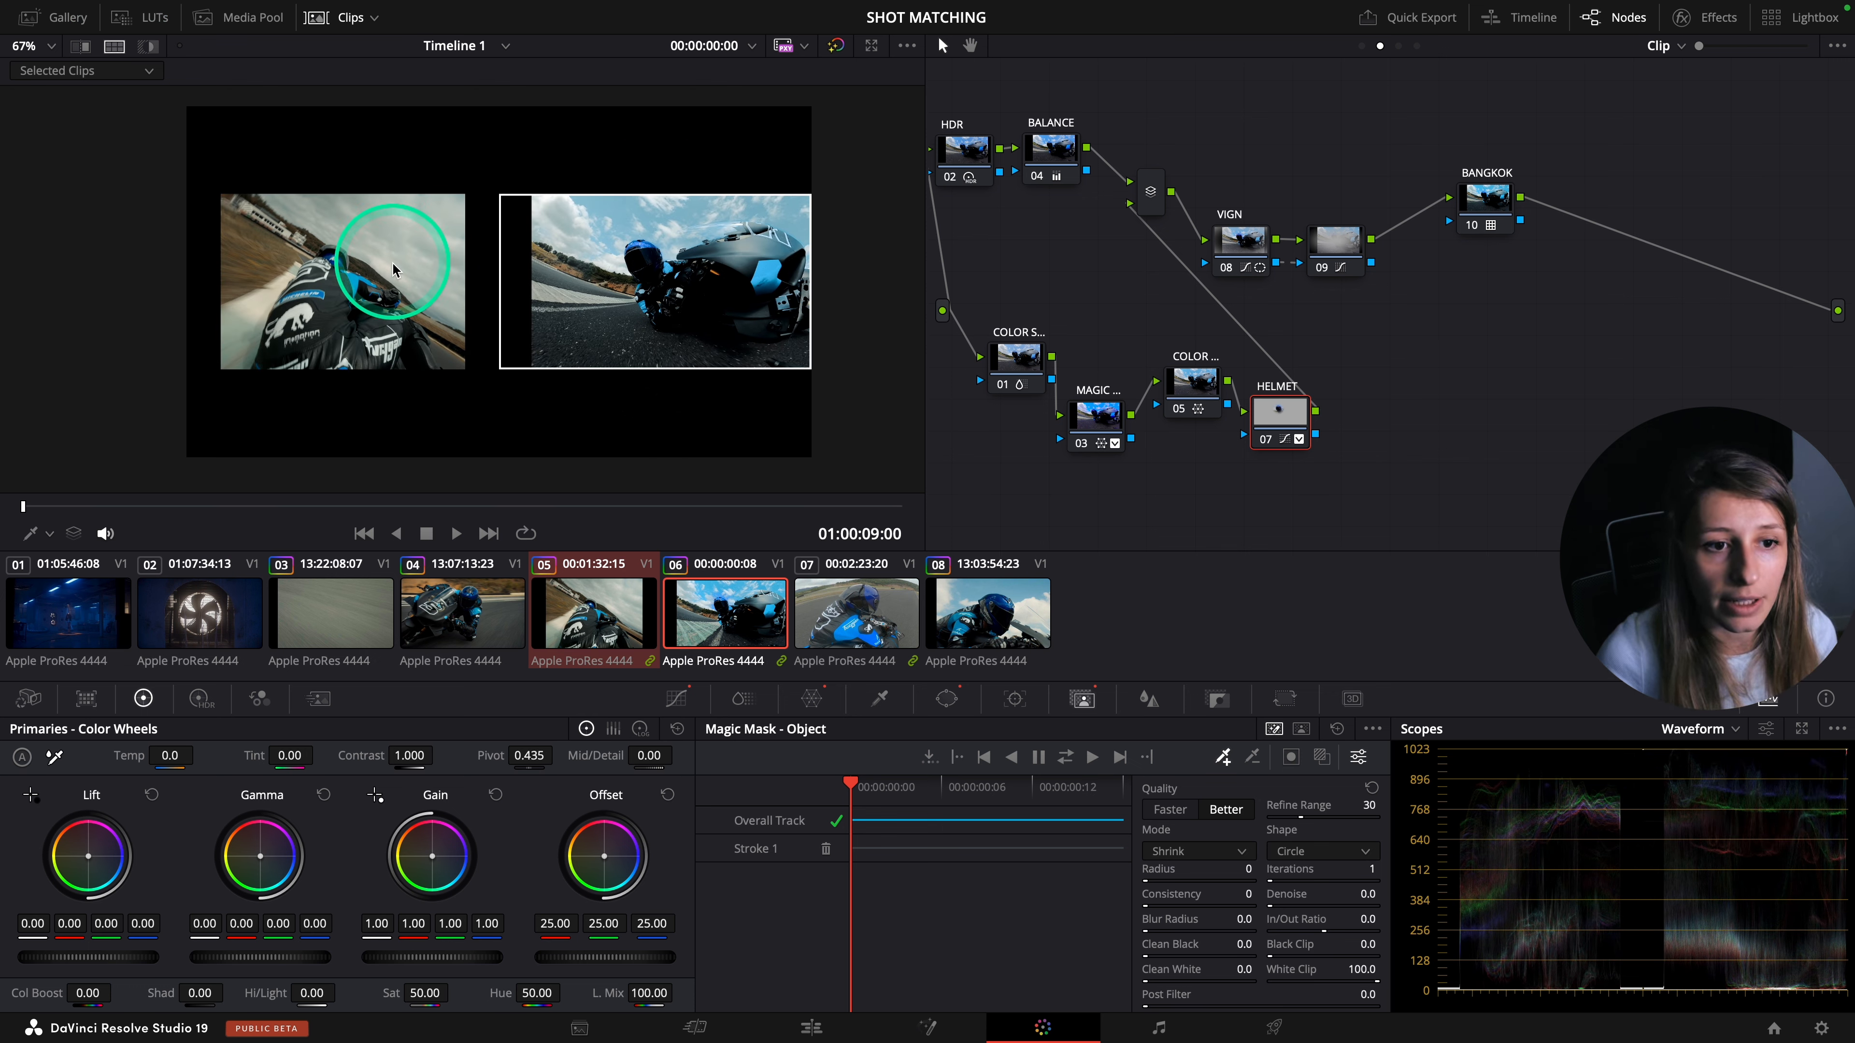
- Inspect clip 06's BALANCE node, return the viewer to single view and revisit the neighbouring clips 04 and 05
click(1060, 150)
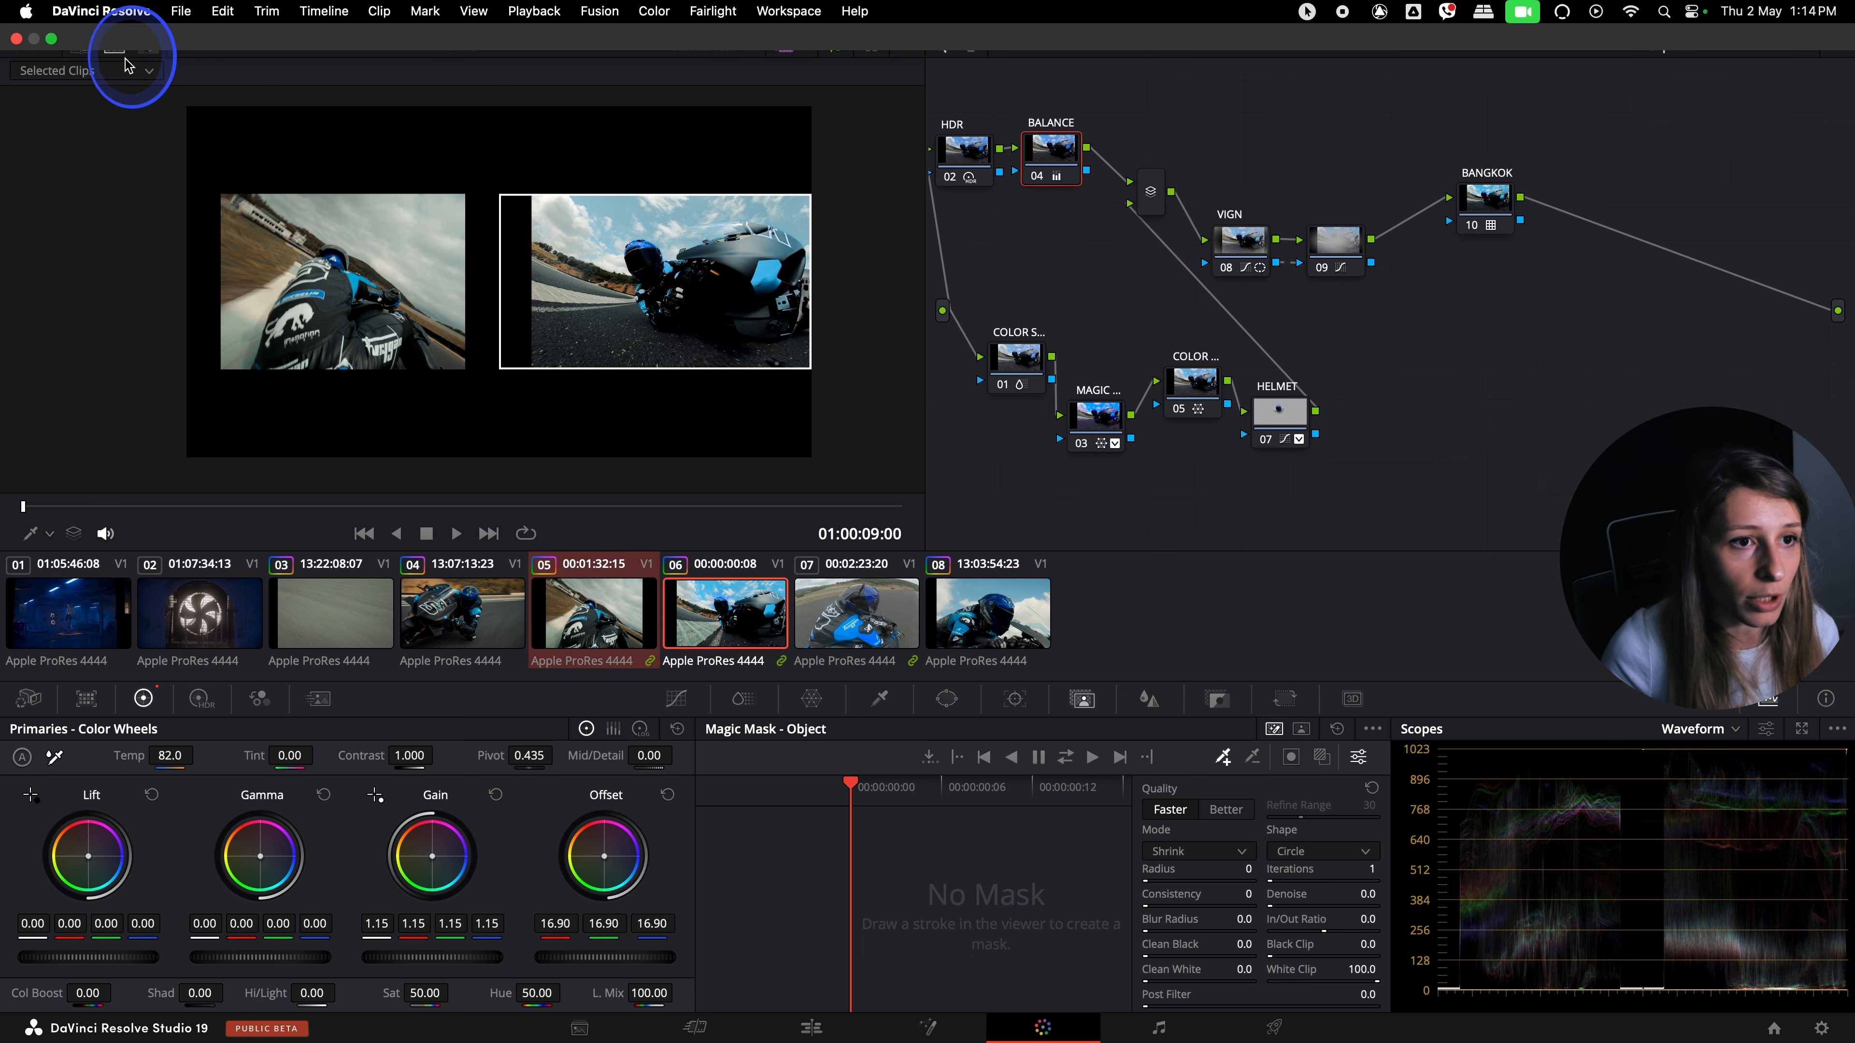
click(114, 46)
click(503, 606)
click(535, 616)
- Refine the HELMET node's Magic Mask with its overlay shown, setting In/Out Ratio to -33.1, and hide the overlay
click(1117, 758)
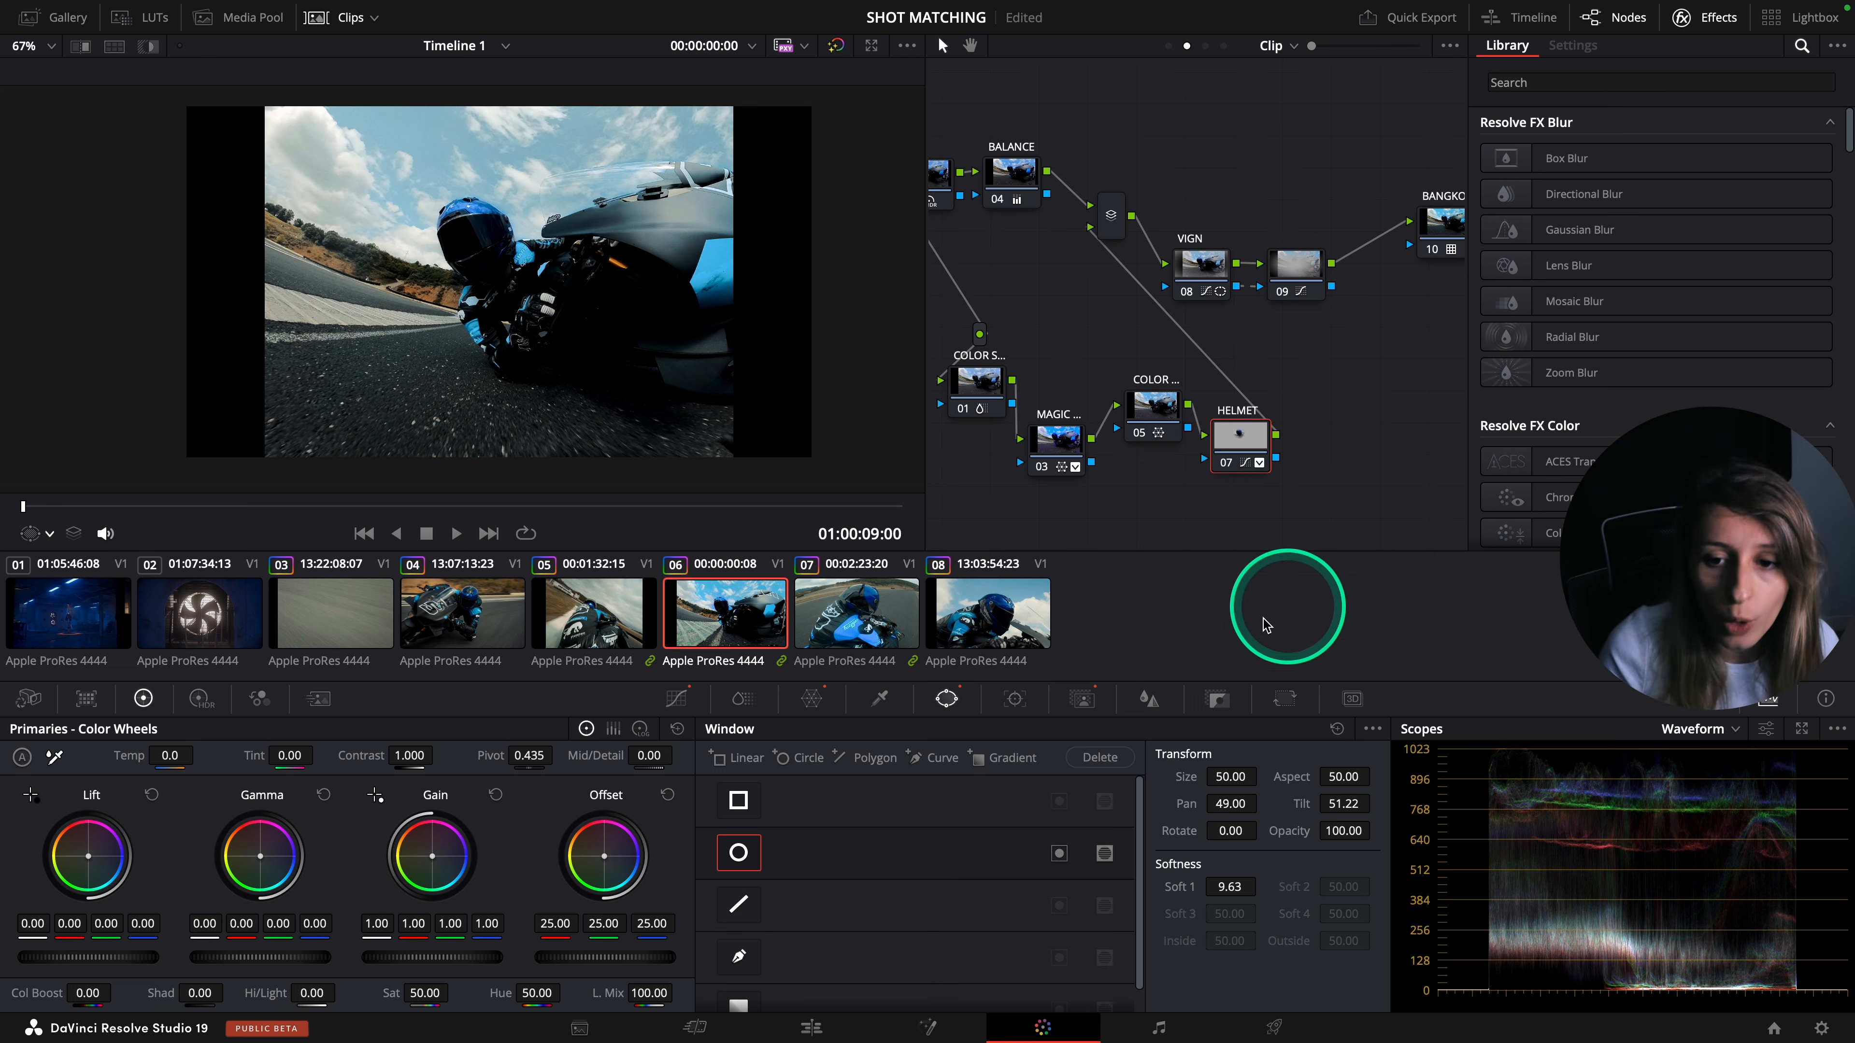
click(1082, 700)
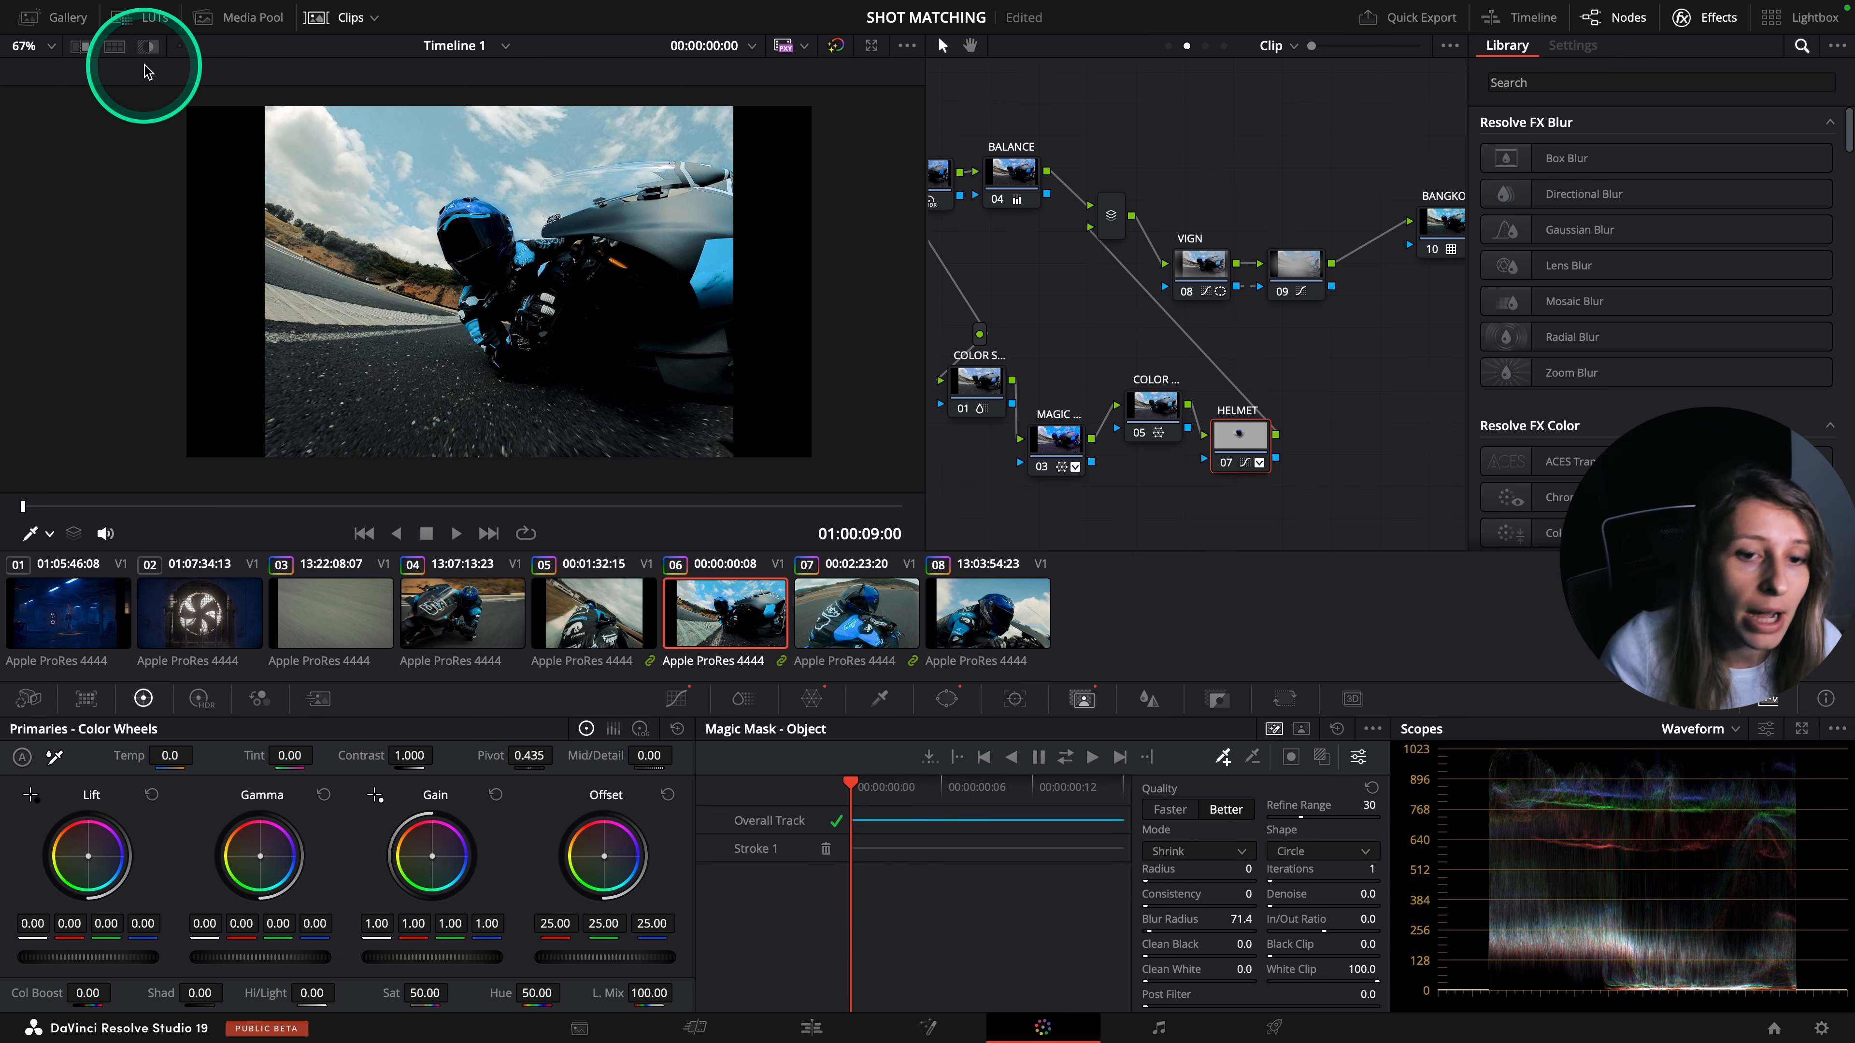
click(1322, 757)
scroll(604, 336, up, 2)
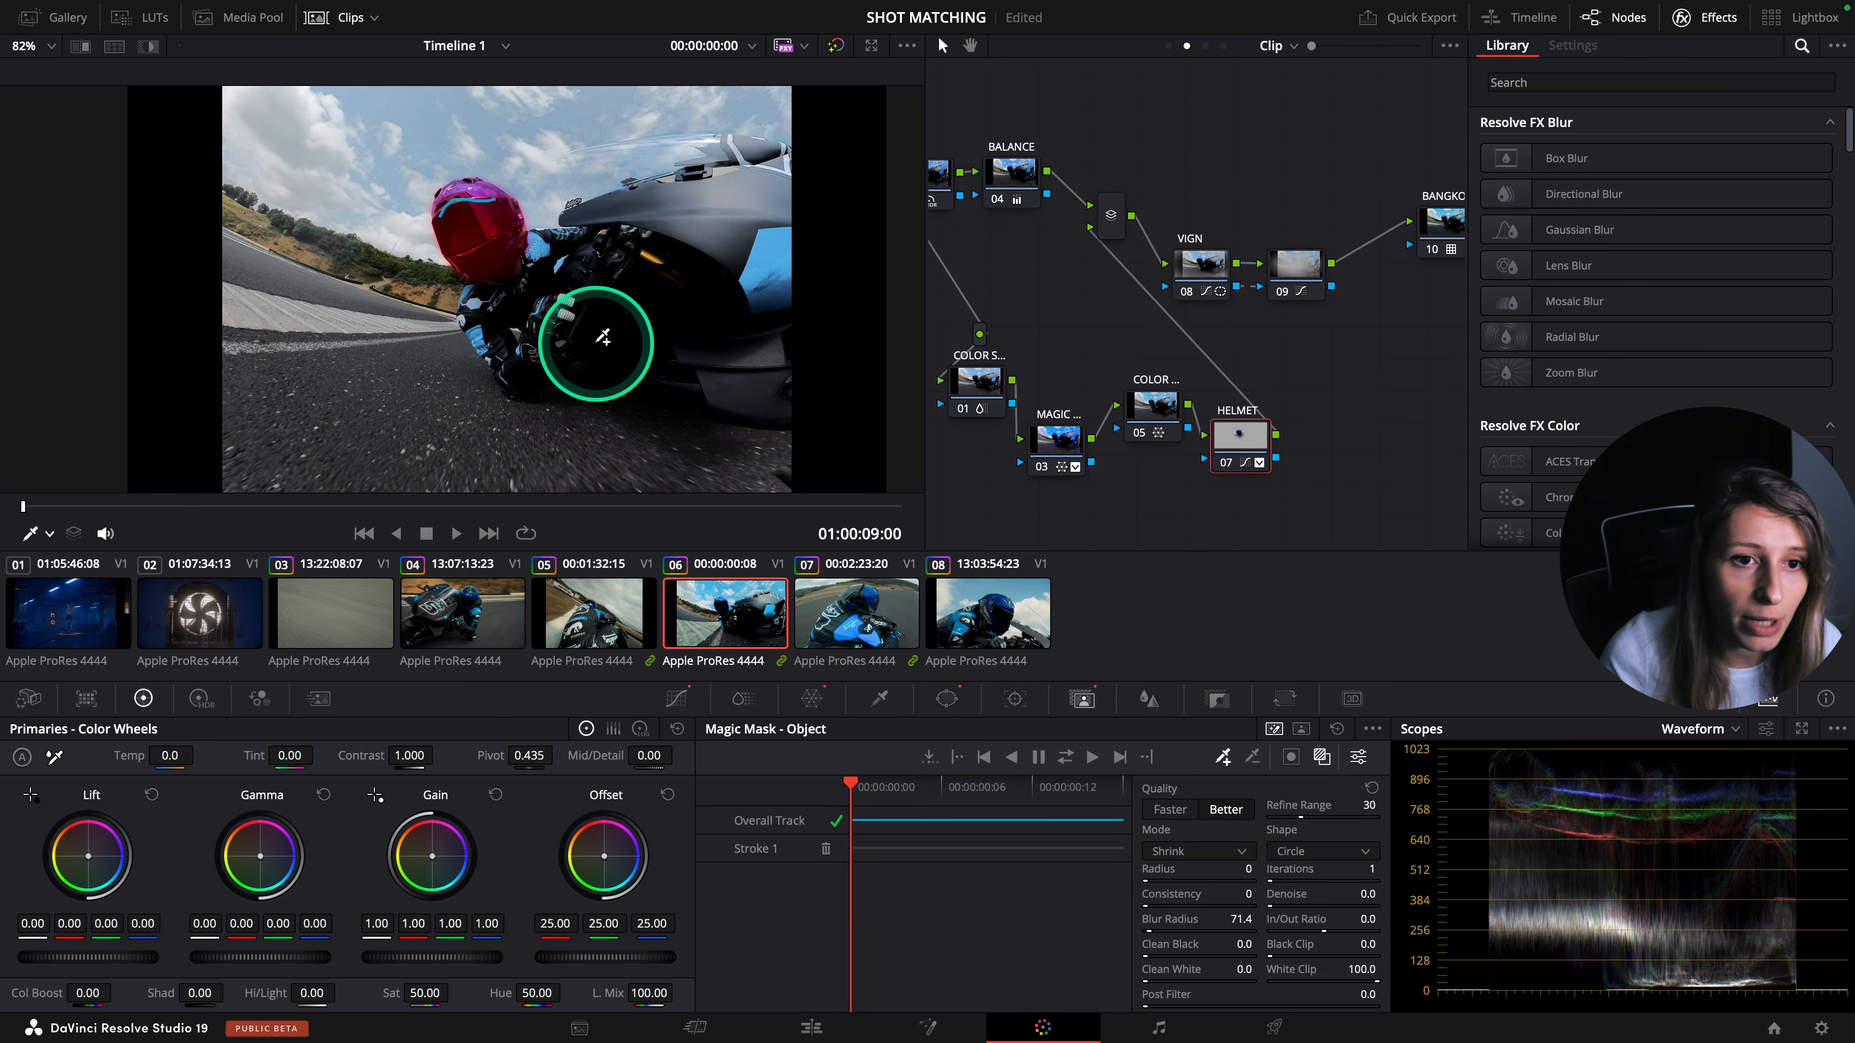
scroll(603, 337, up, 5)
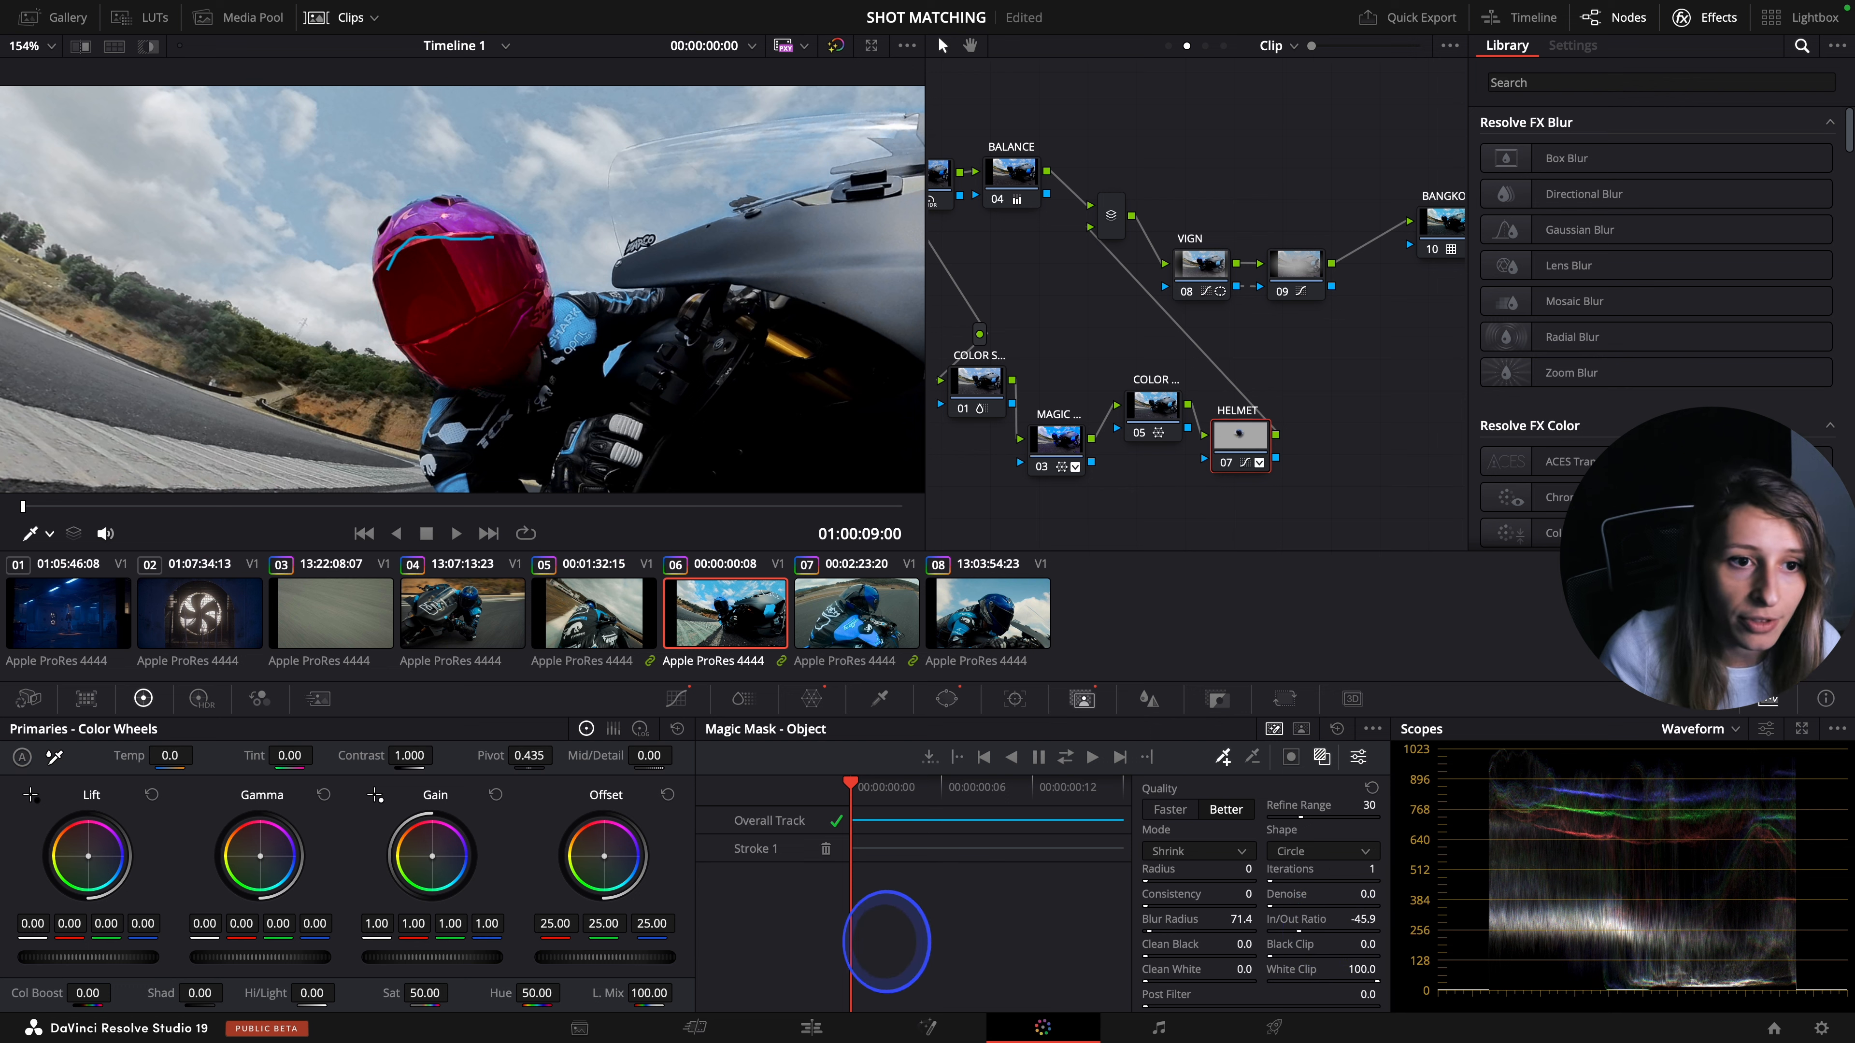
drag(1307, 934, 1304, 934)
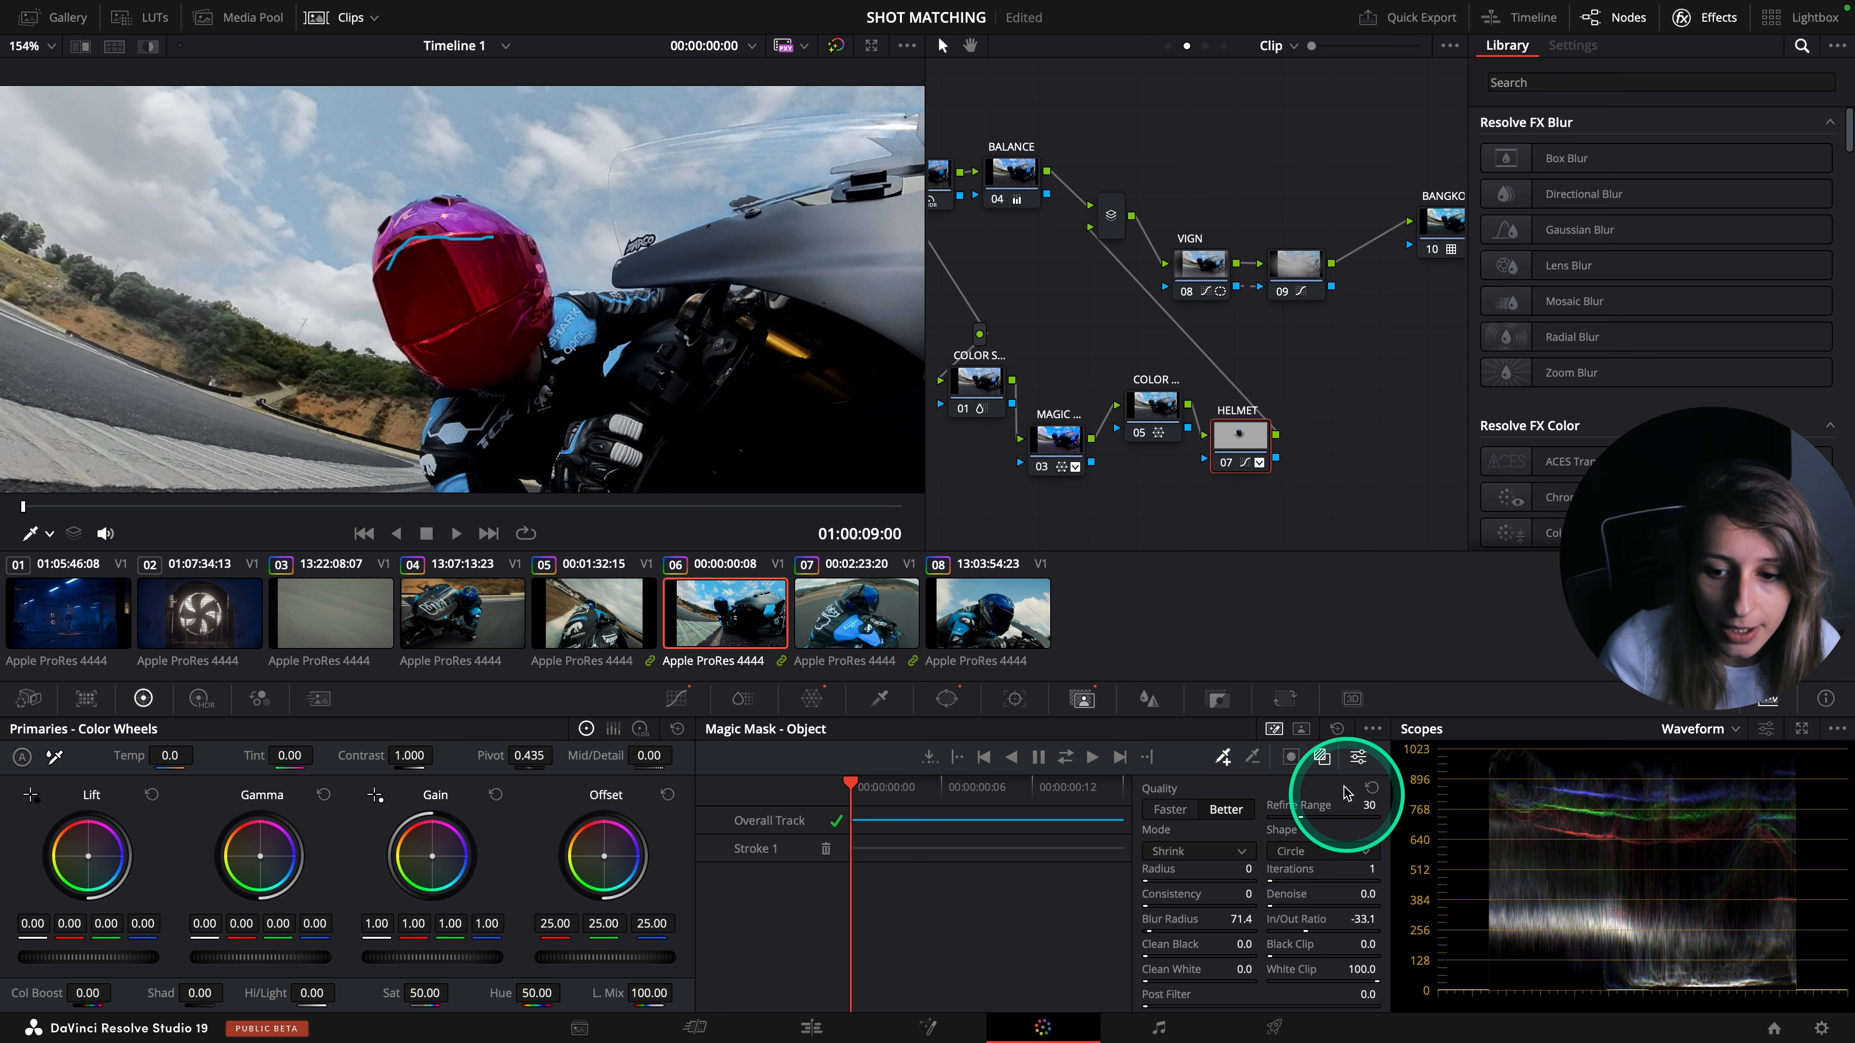
click(1320, 757)
scroll(601, 282, down, 4)
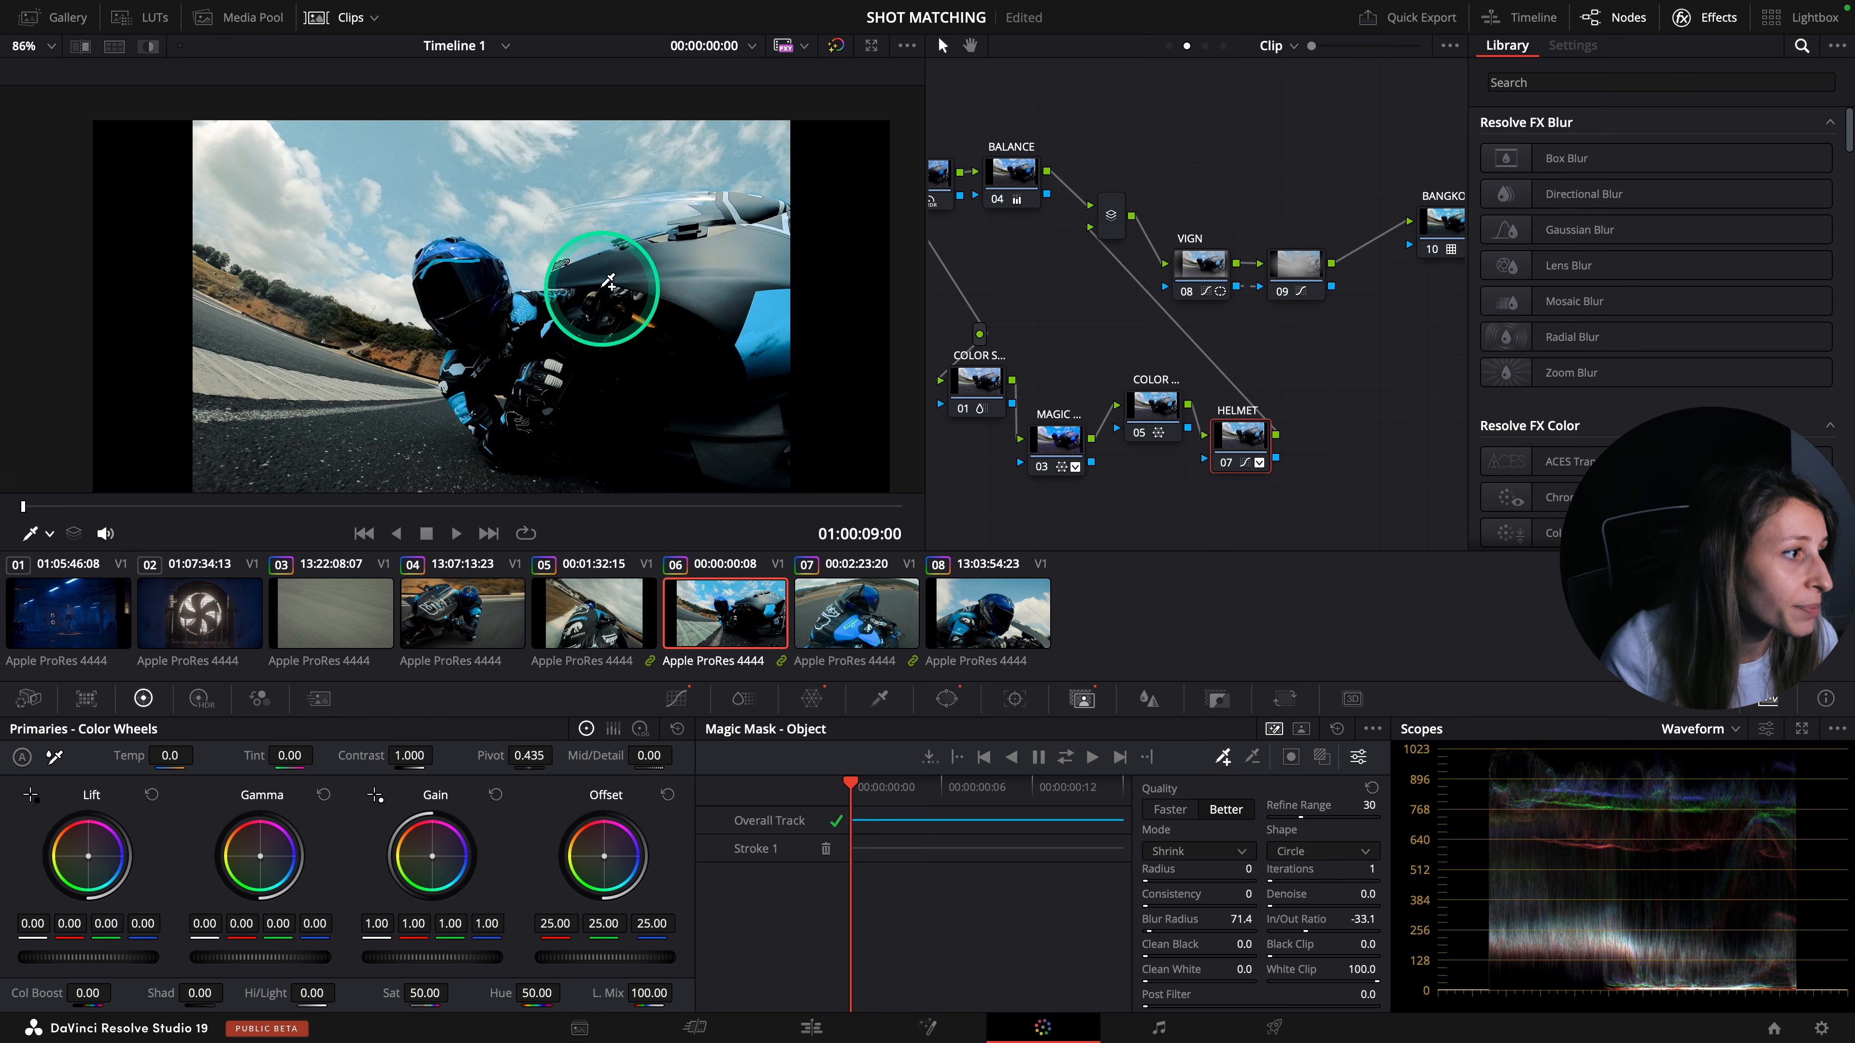
- Check the Magic Mask options and compare the helmet close up with the HELMET node disabled and enabled
click(1373, 730)
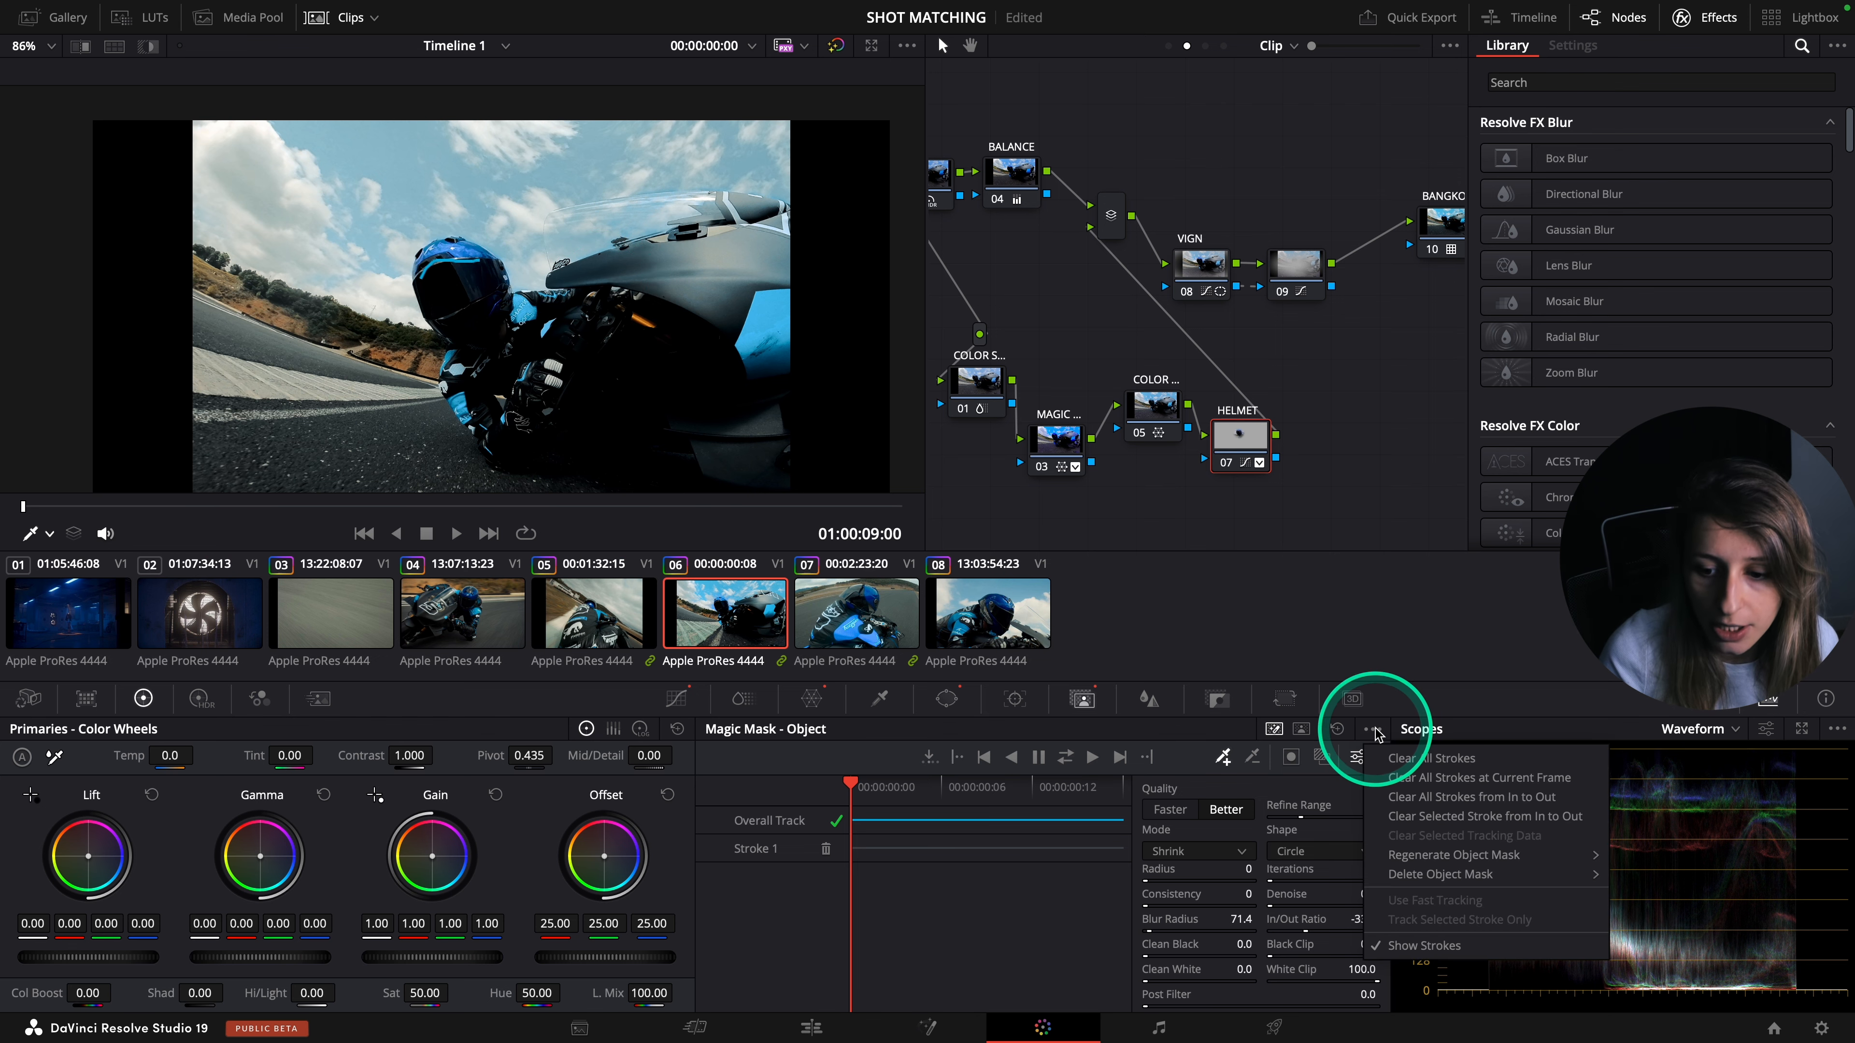
click(1407, 903)
scroll(653, 388, up, 1)
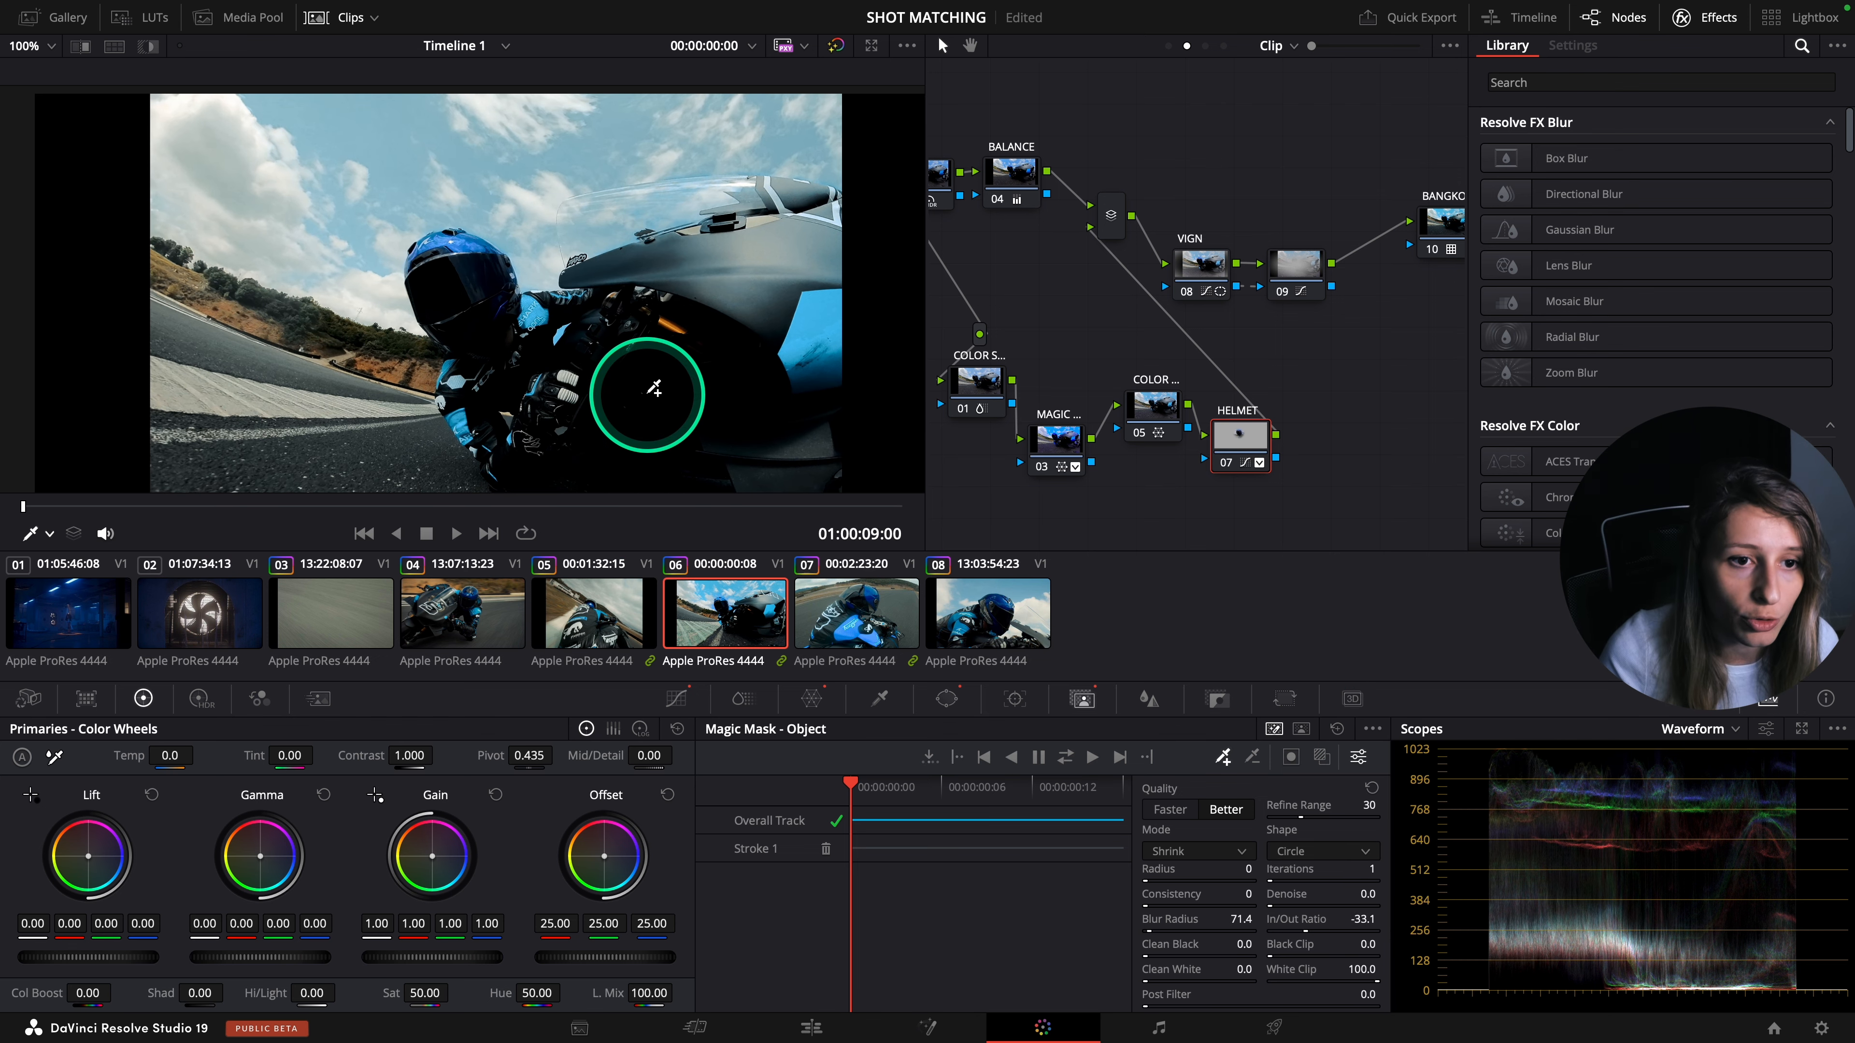
scroll(654, 388, up, 3)
key(ctrl+d)
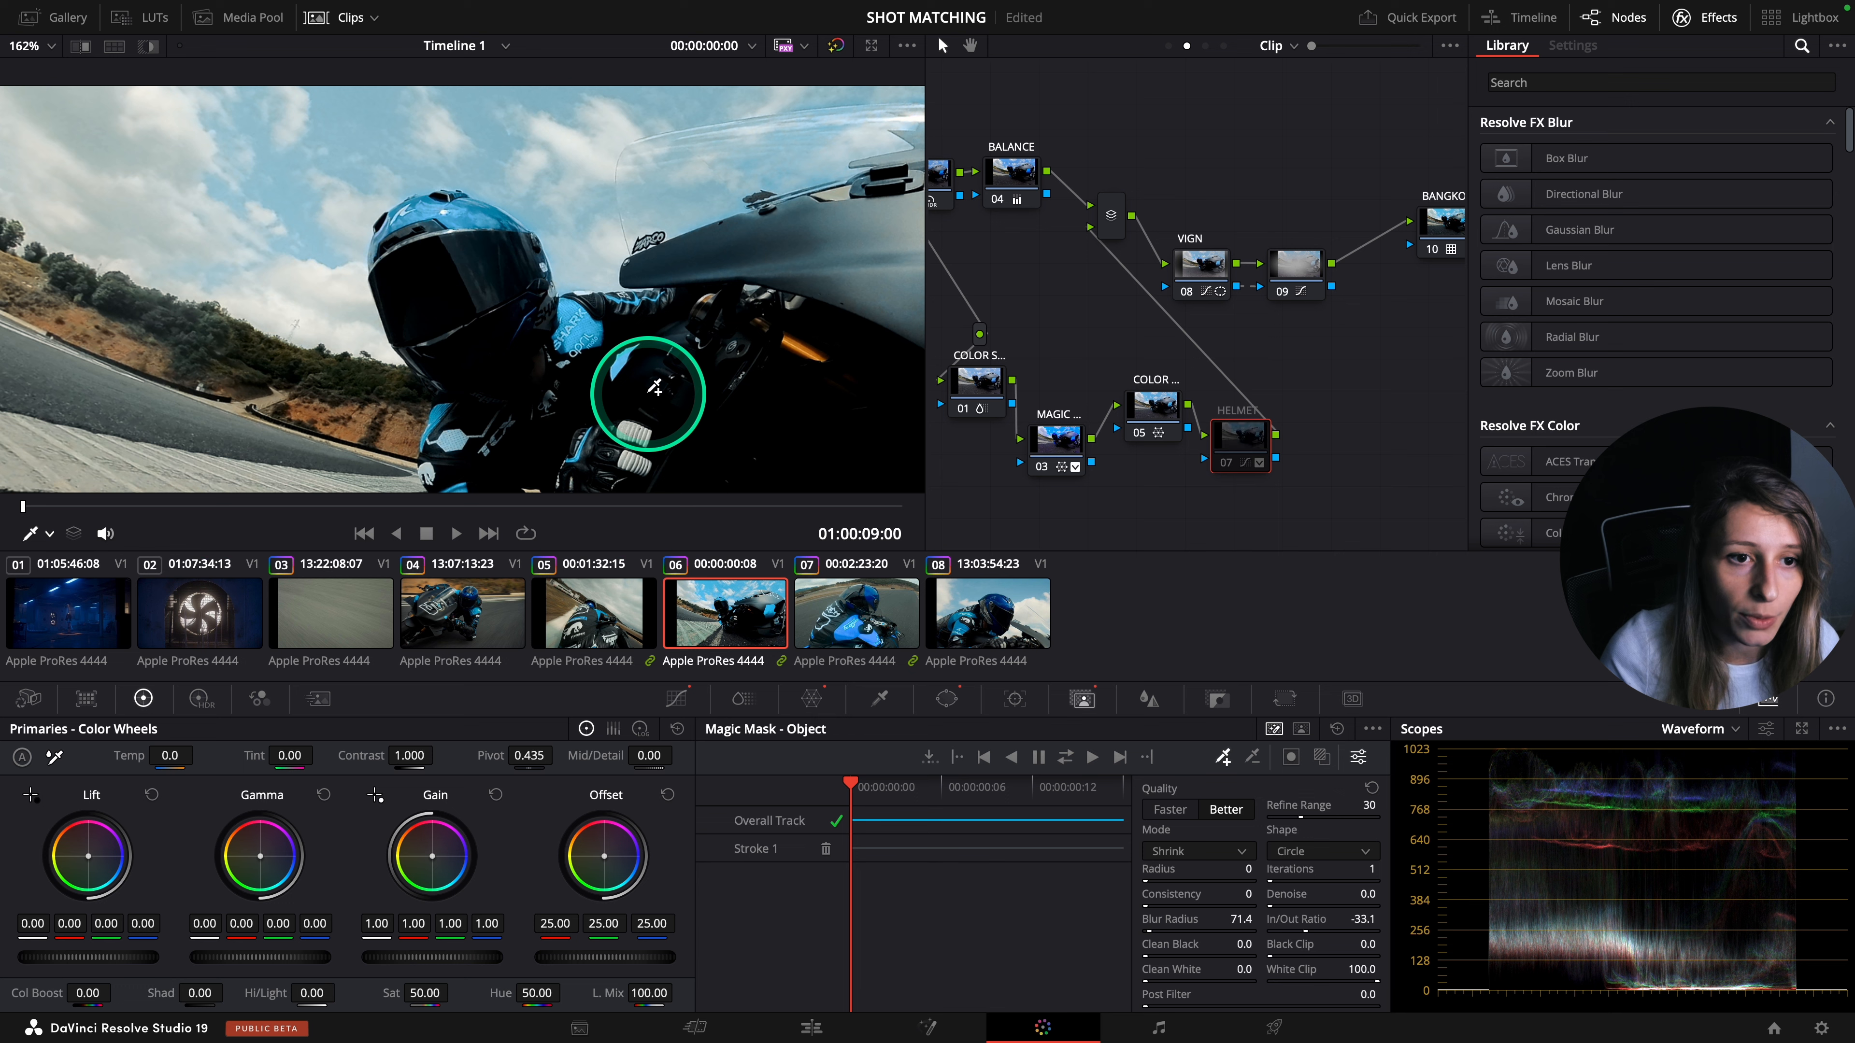
key(ctrl+d)
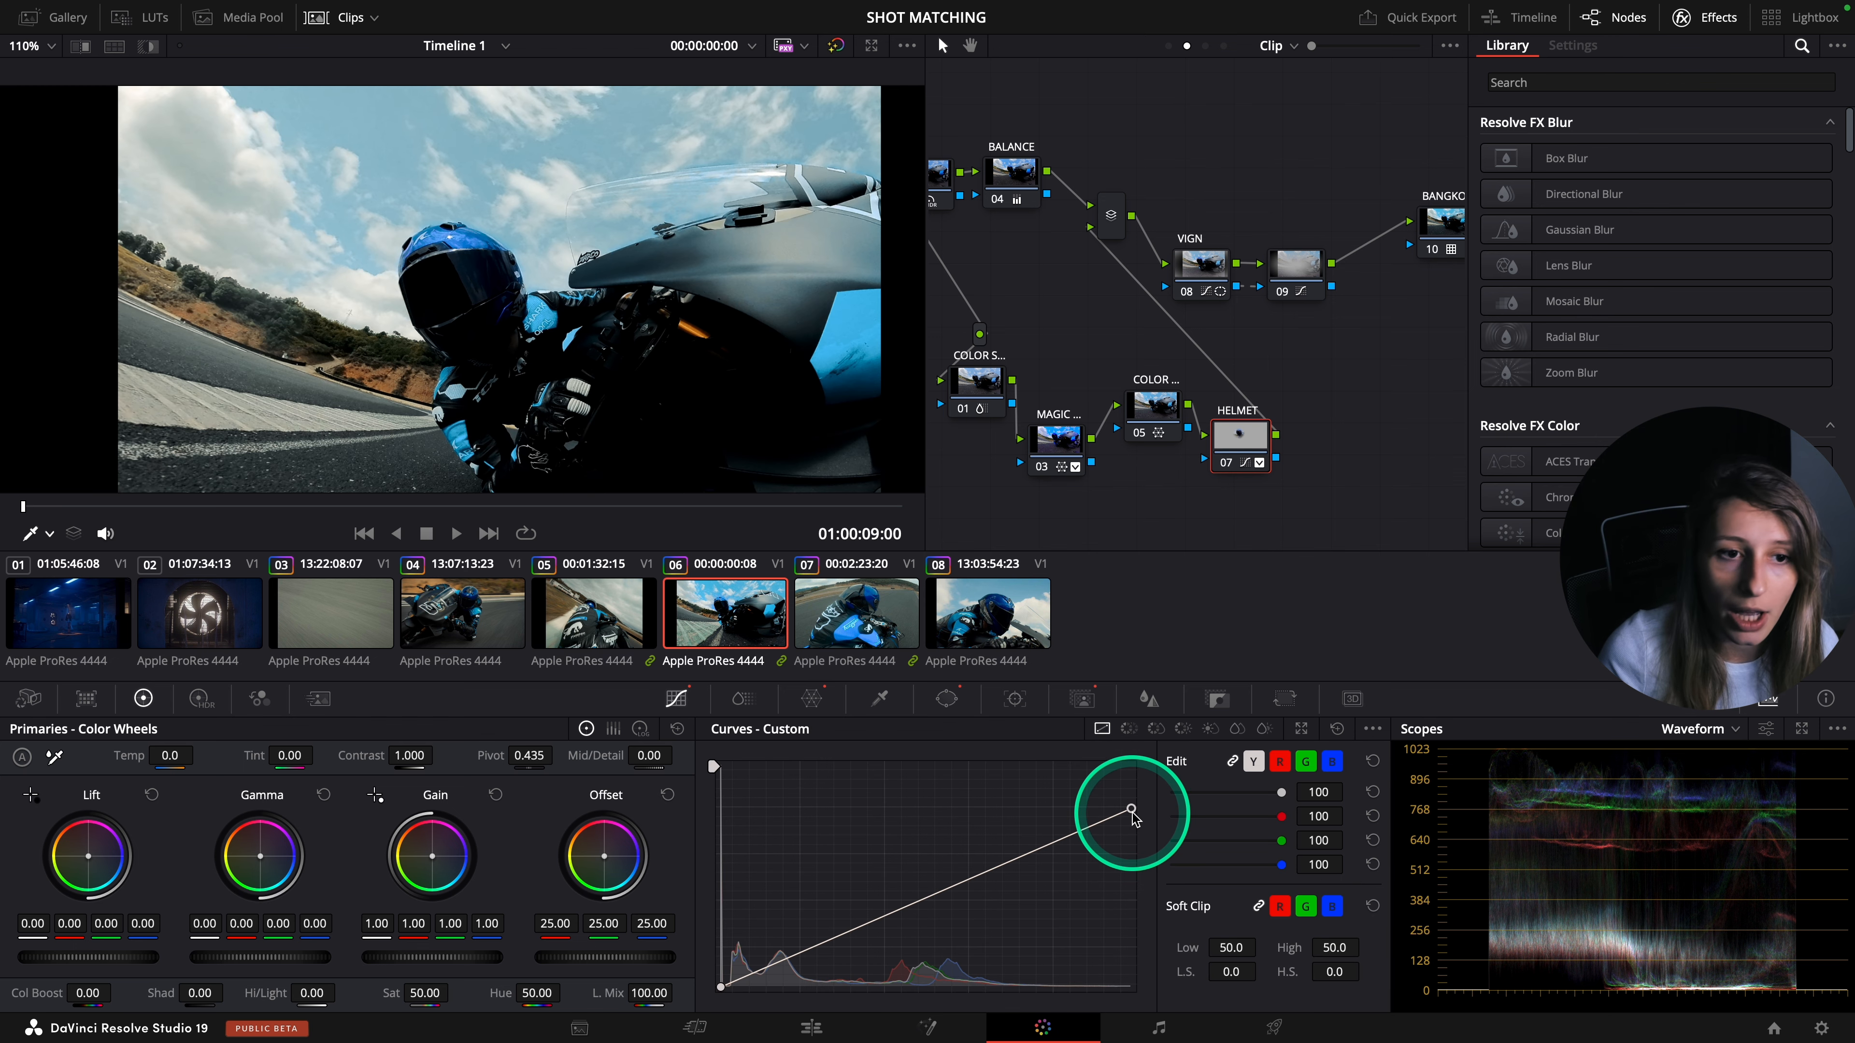
- Lower the white point of the HELMET node's custom curve further, to about three-fifths height, and open its Color Warper
drag(1133, 816, 1133, 857)
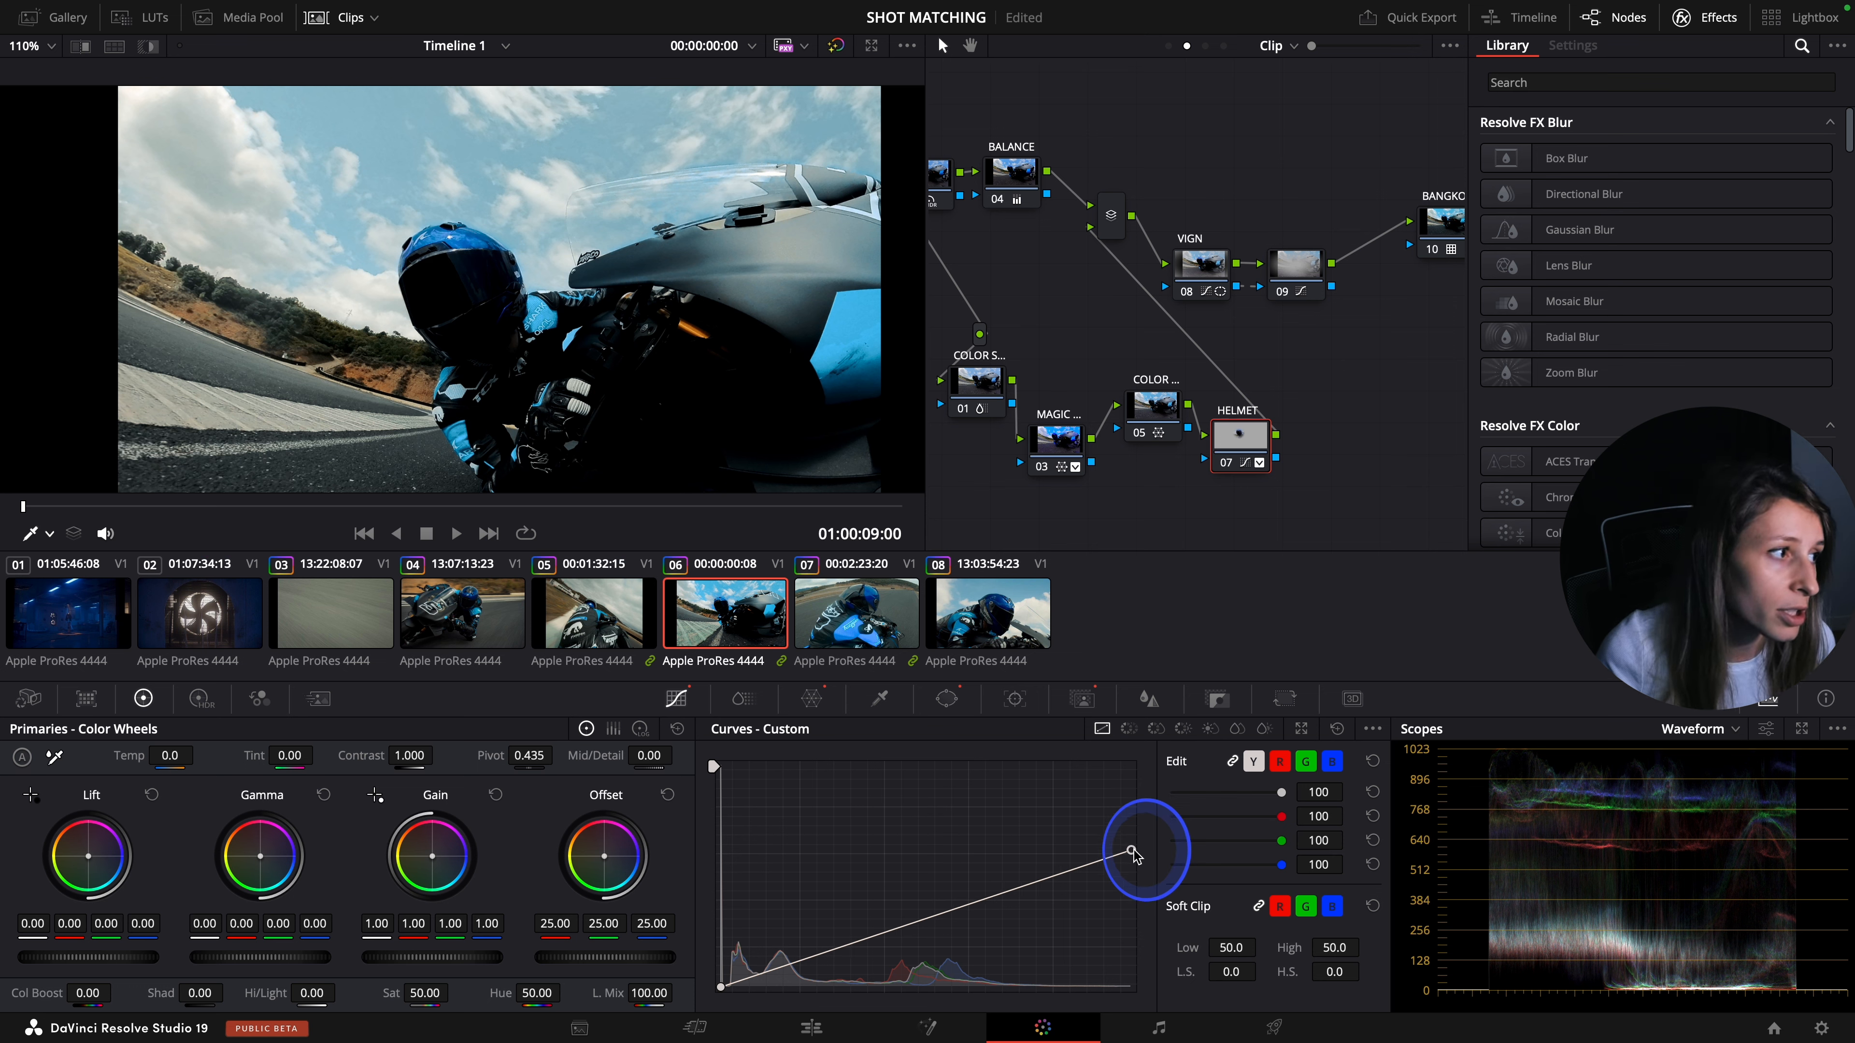
click(812, 699)
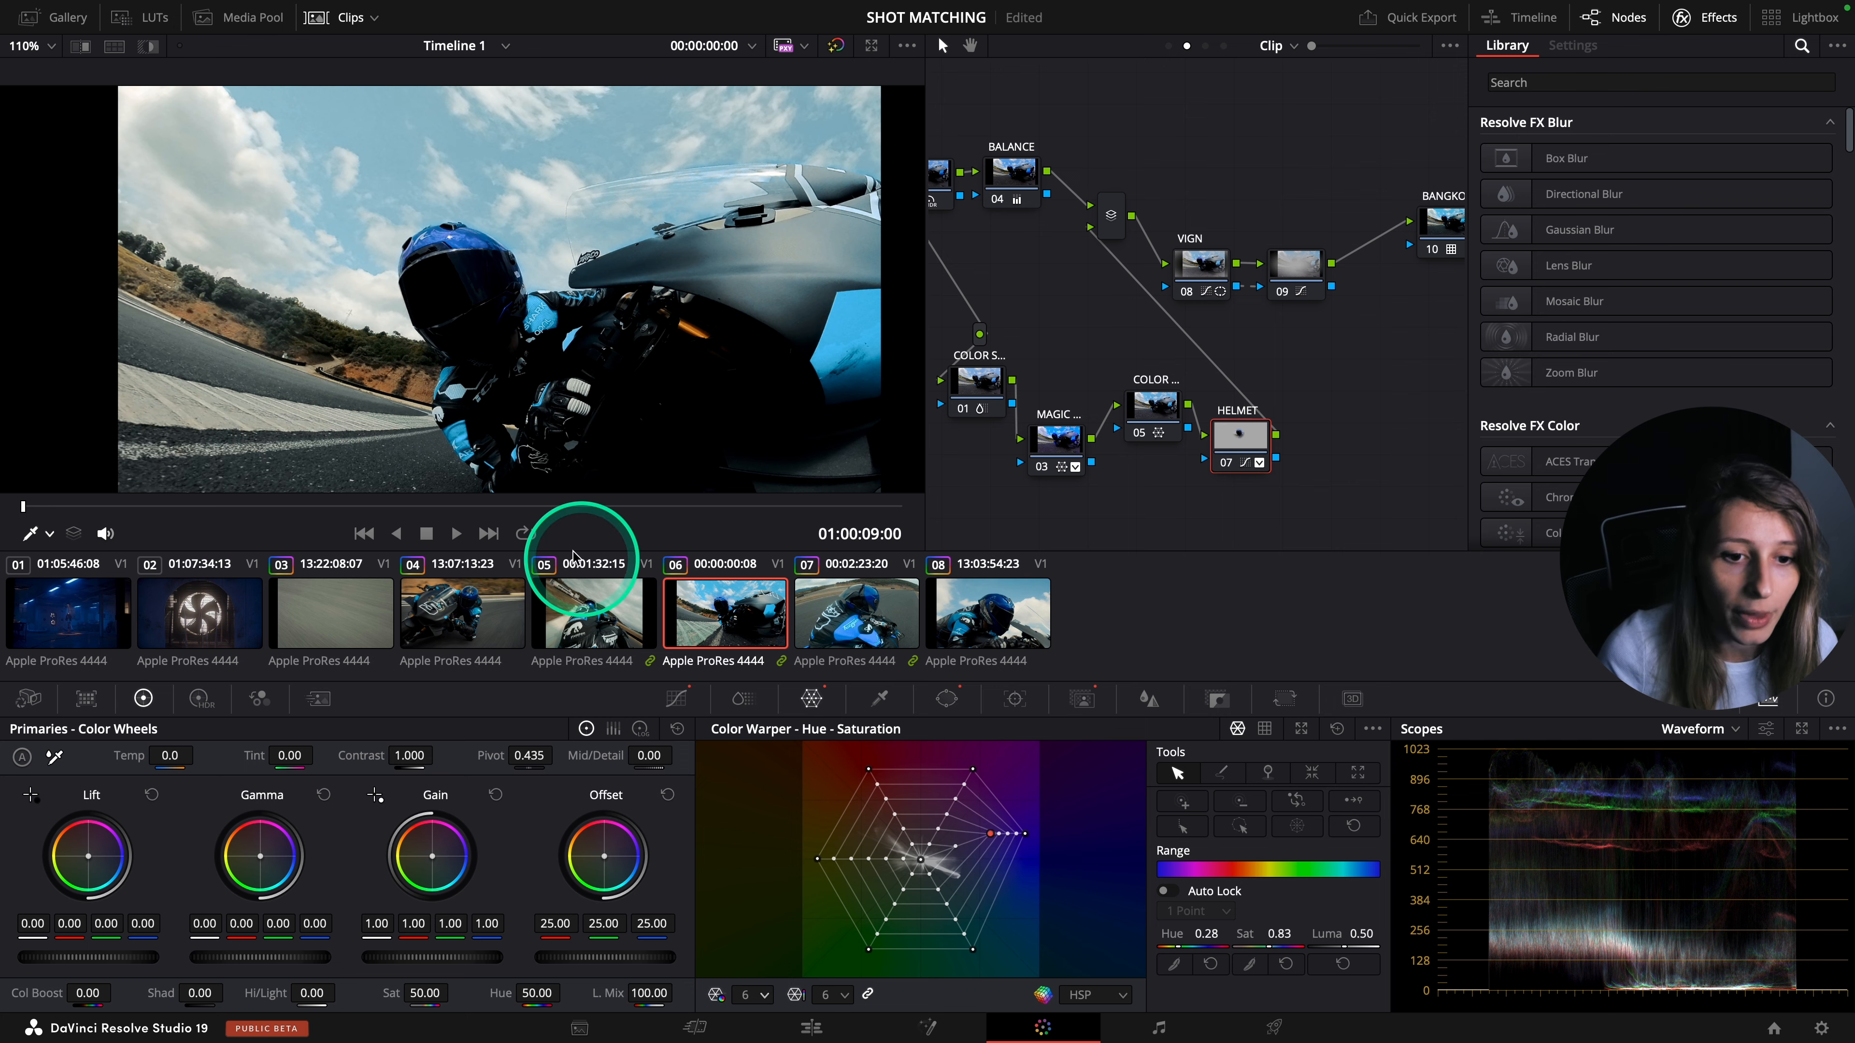
- Play the matched motorcycle clips full screen, first from clip 05 and again from clip 04
click(600, 620)
key(ctrl+f)
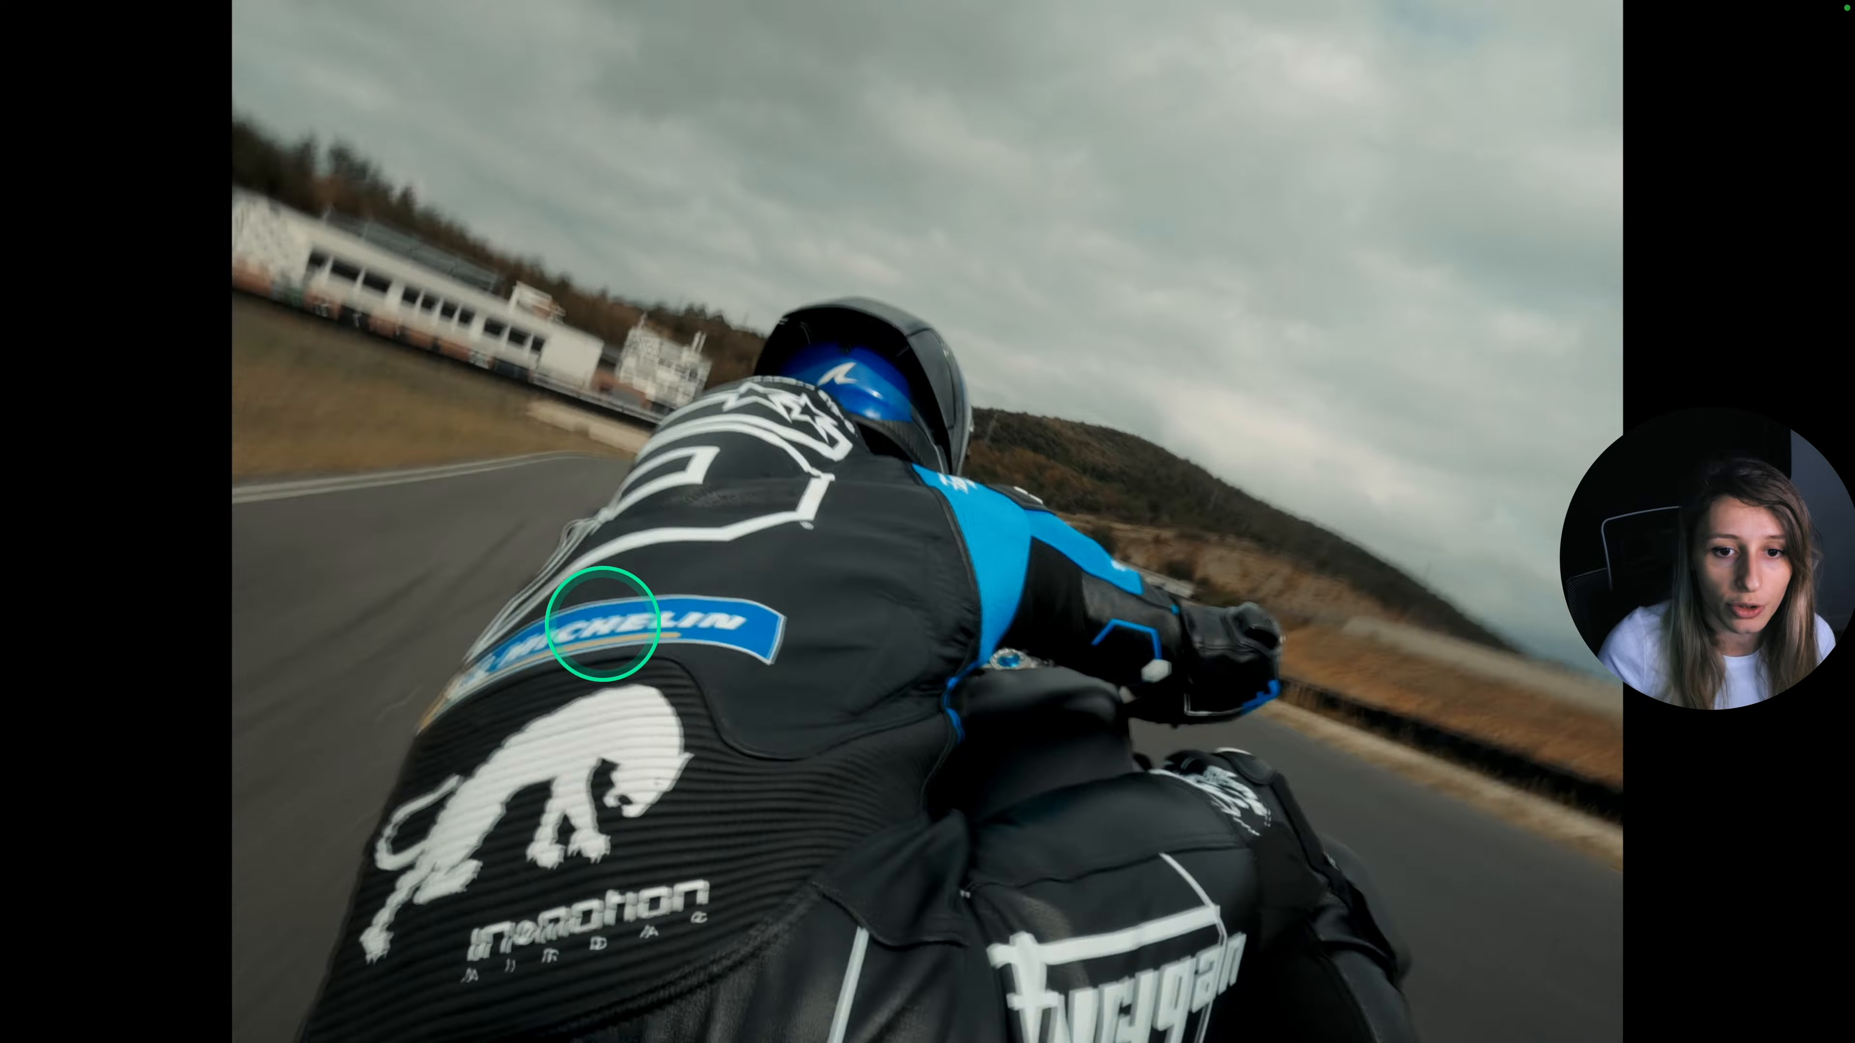
key(space)
key(ctrl+f)
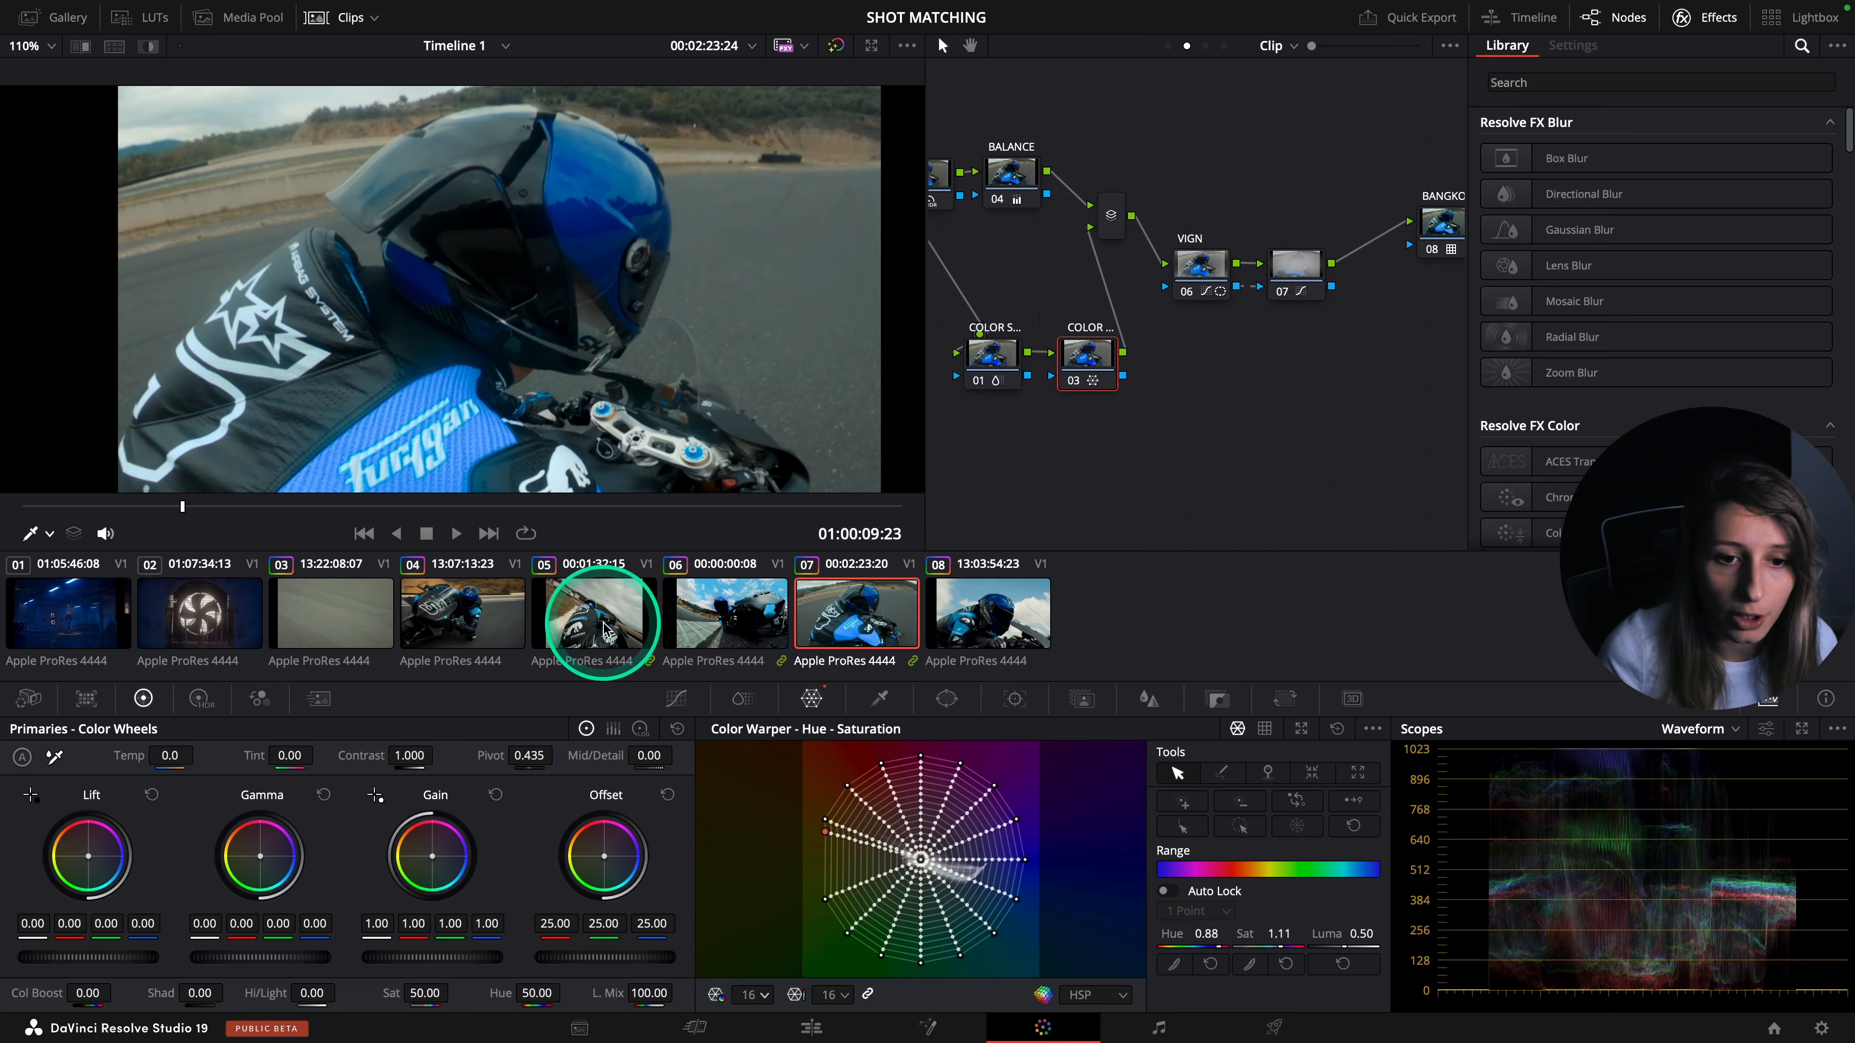
click(449, 617)
key(ctrl+f)
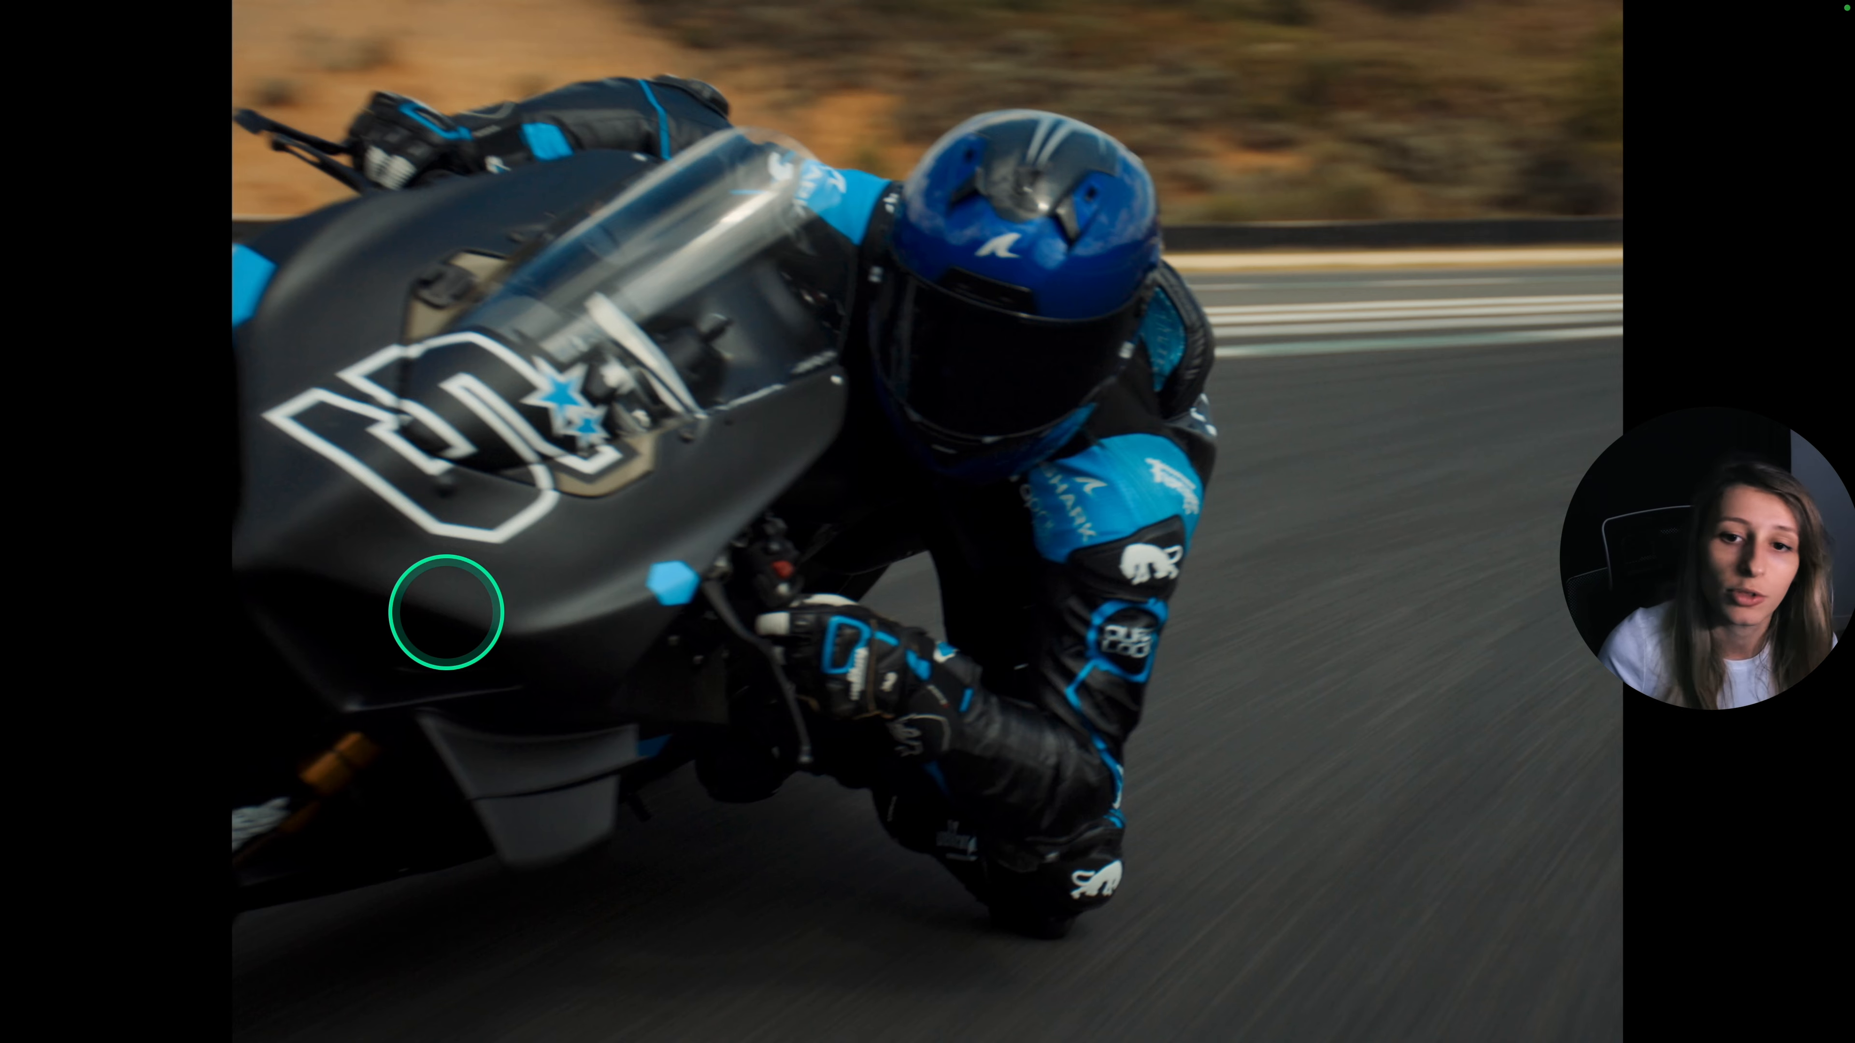
key(space)
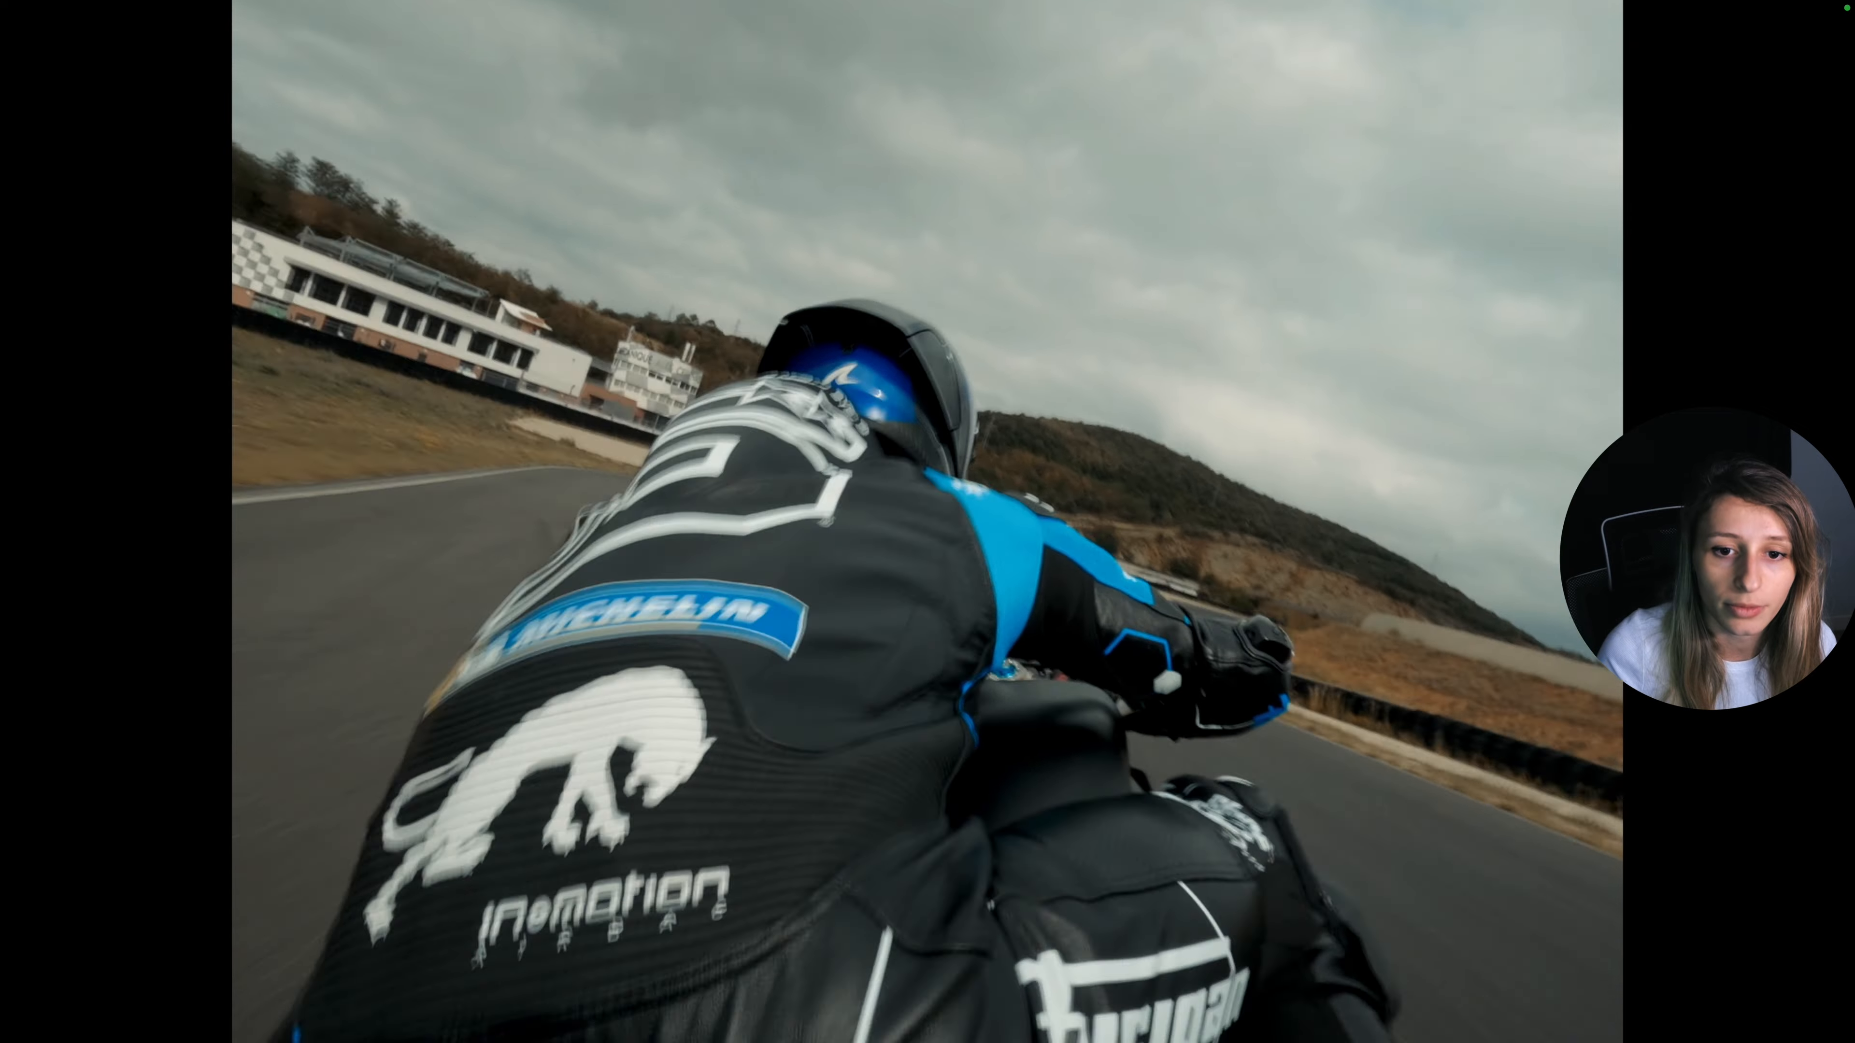
- Stop the full-screen playback and compare the node trees and grades of clips 07 and 06
key(space)
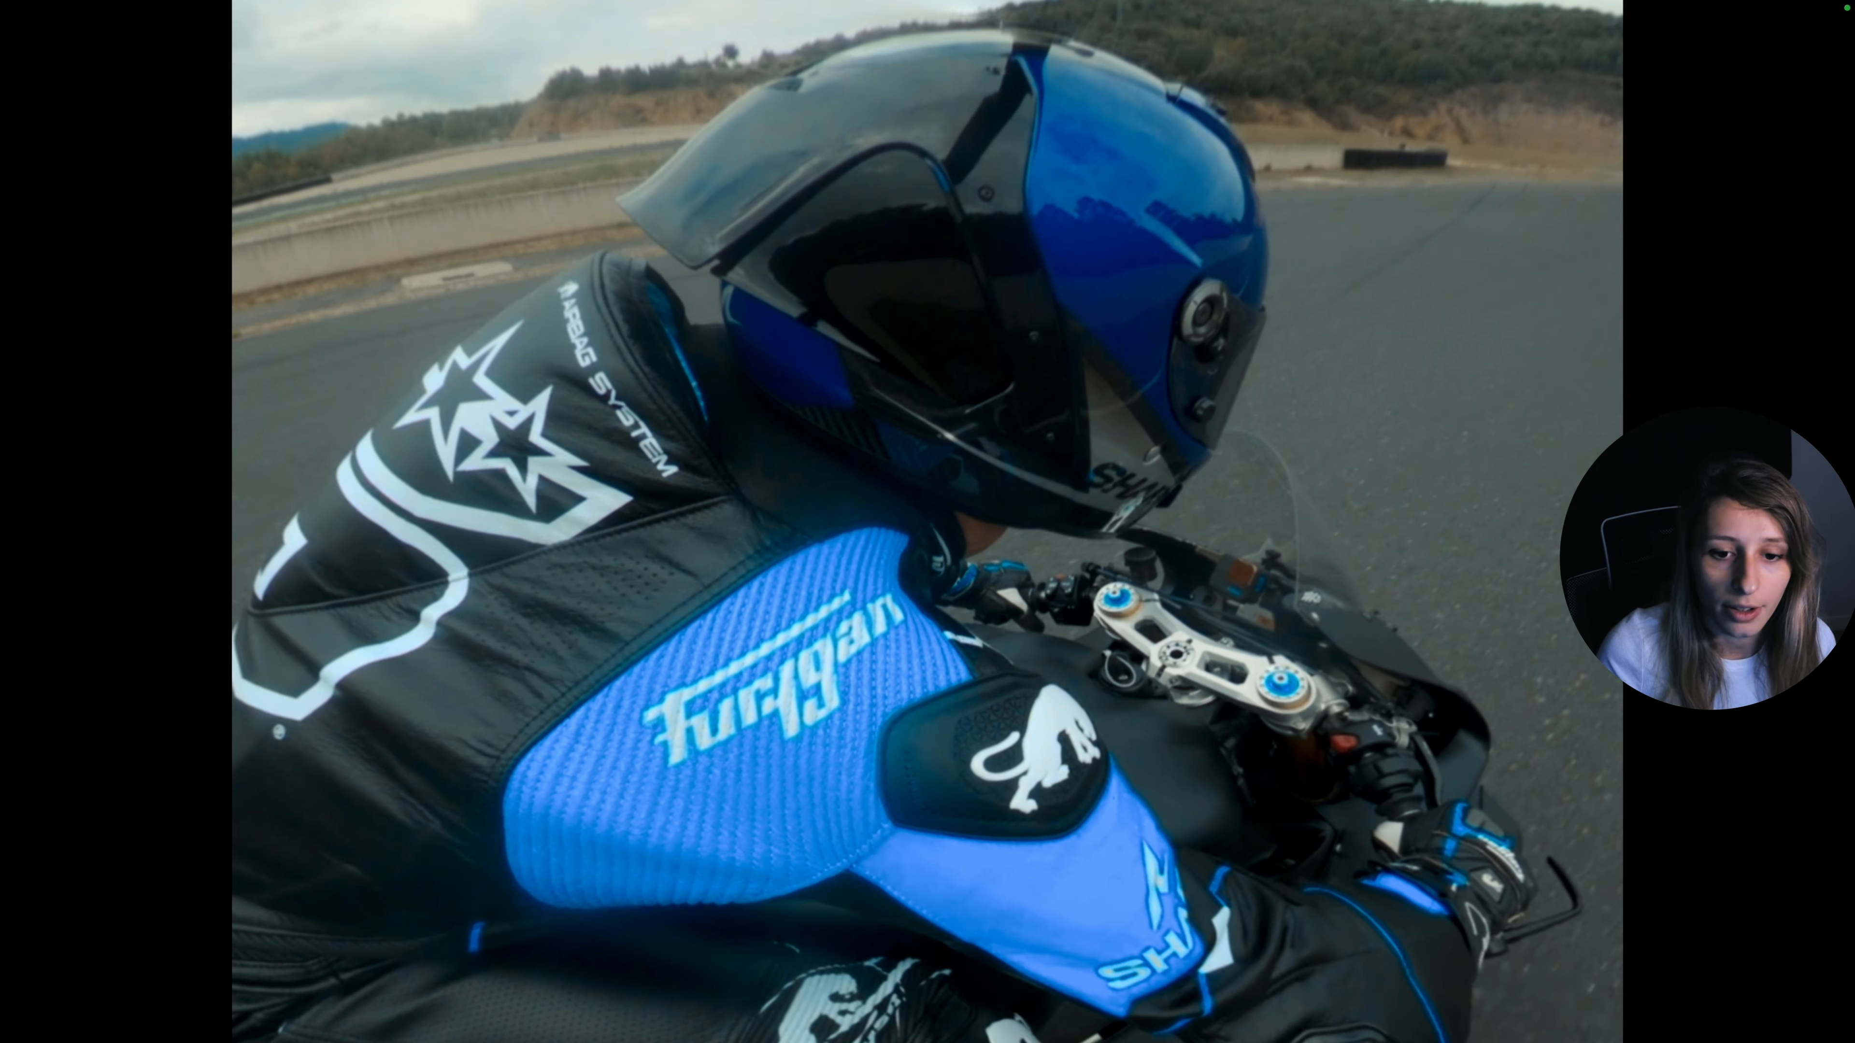
key(ctrl+f)
click(903, 631)
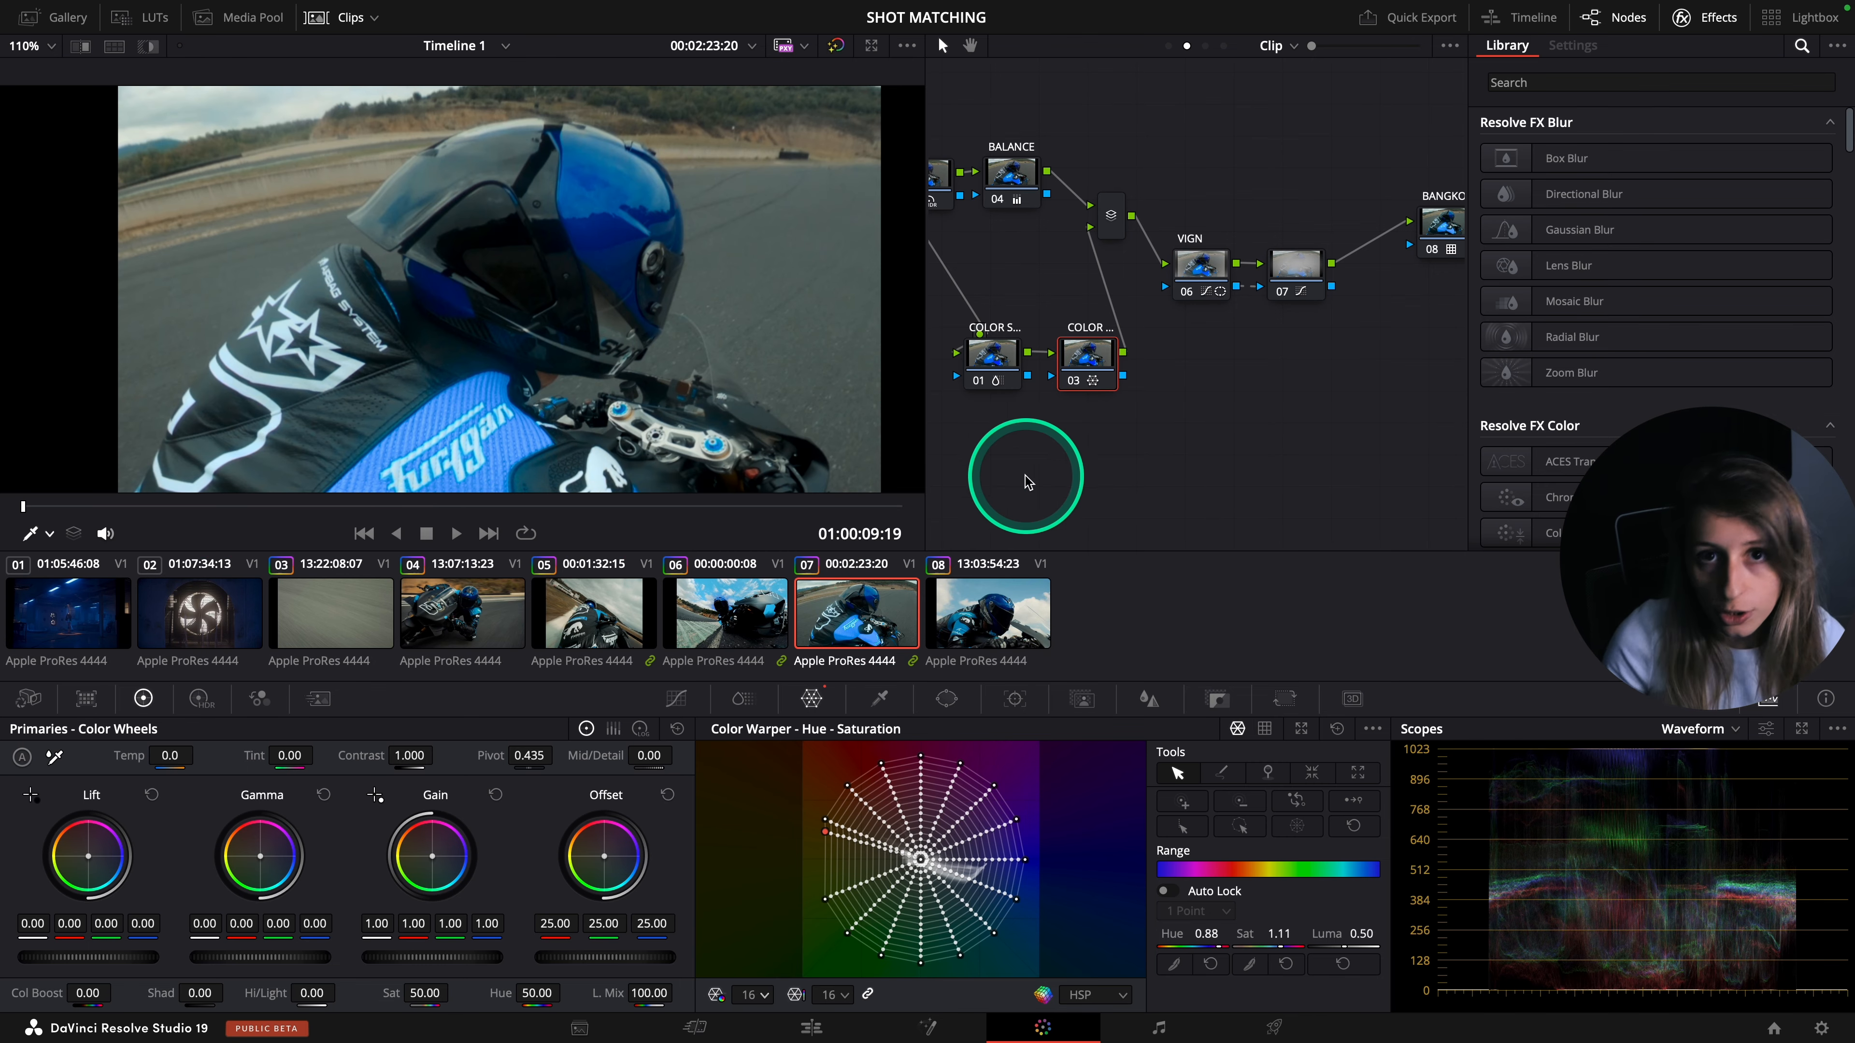
scroll(738, 449, down, 2)
click(714, 609)
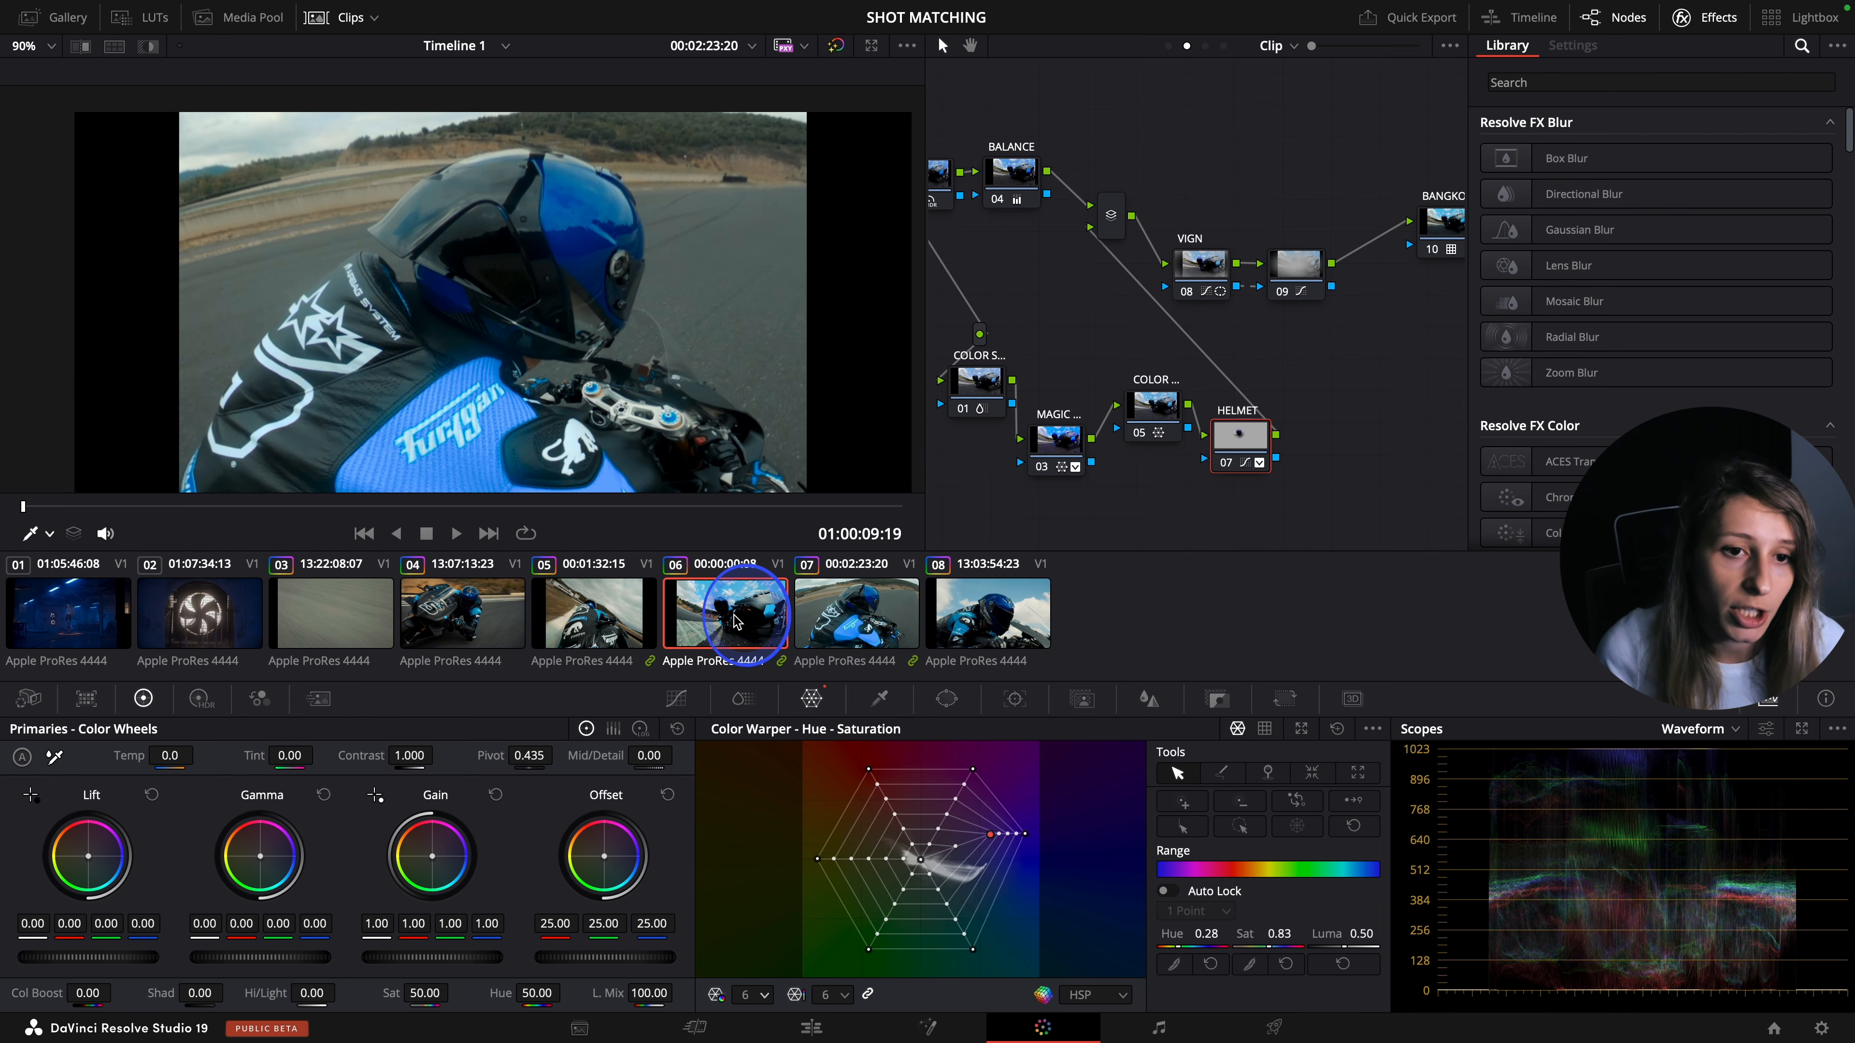
click(906, 621)
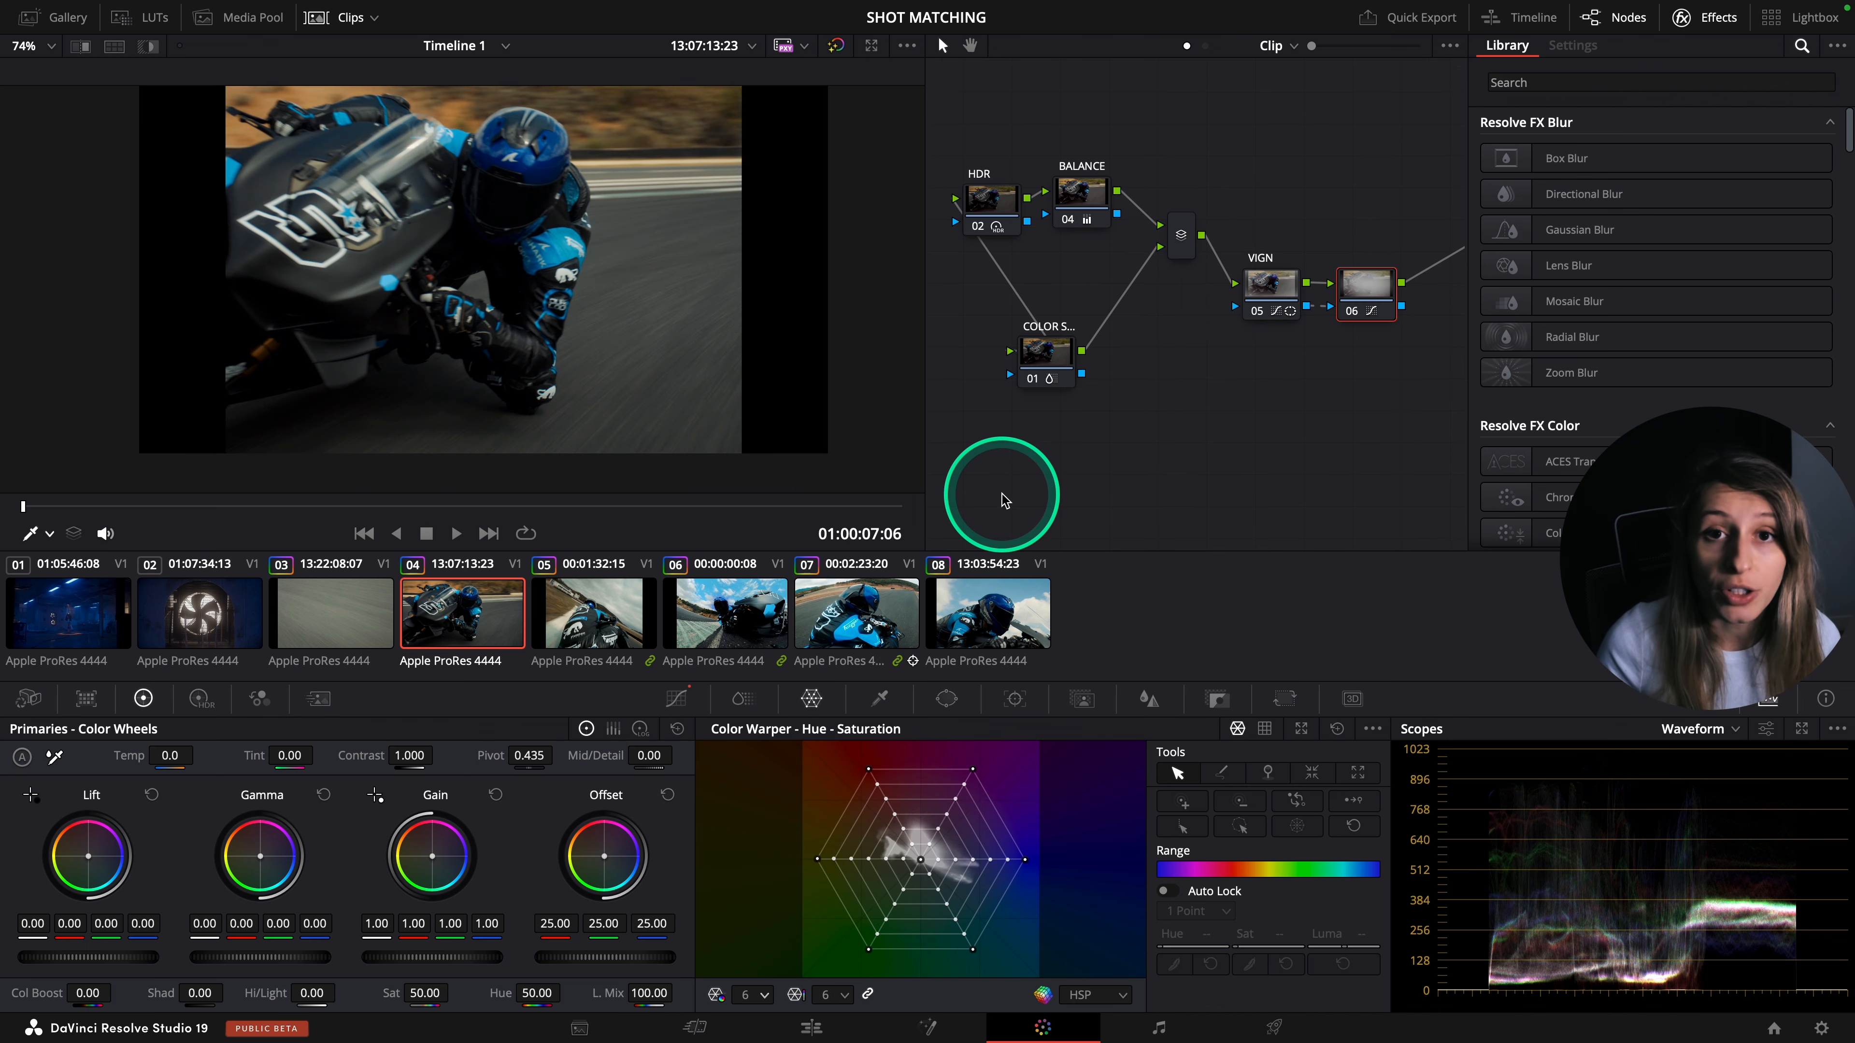
- Play the graded motorcycle sequence full screen from clip 04 and again from clip 03
key(ctrl+f)
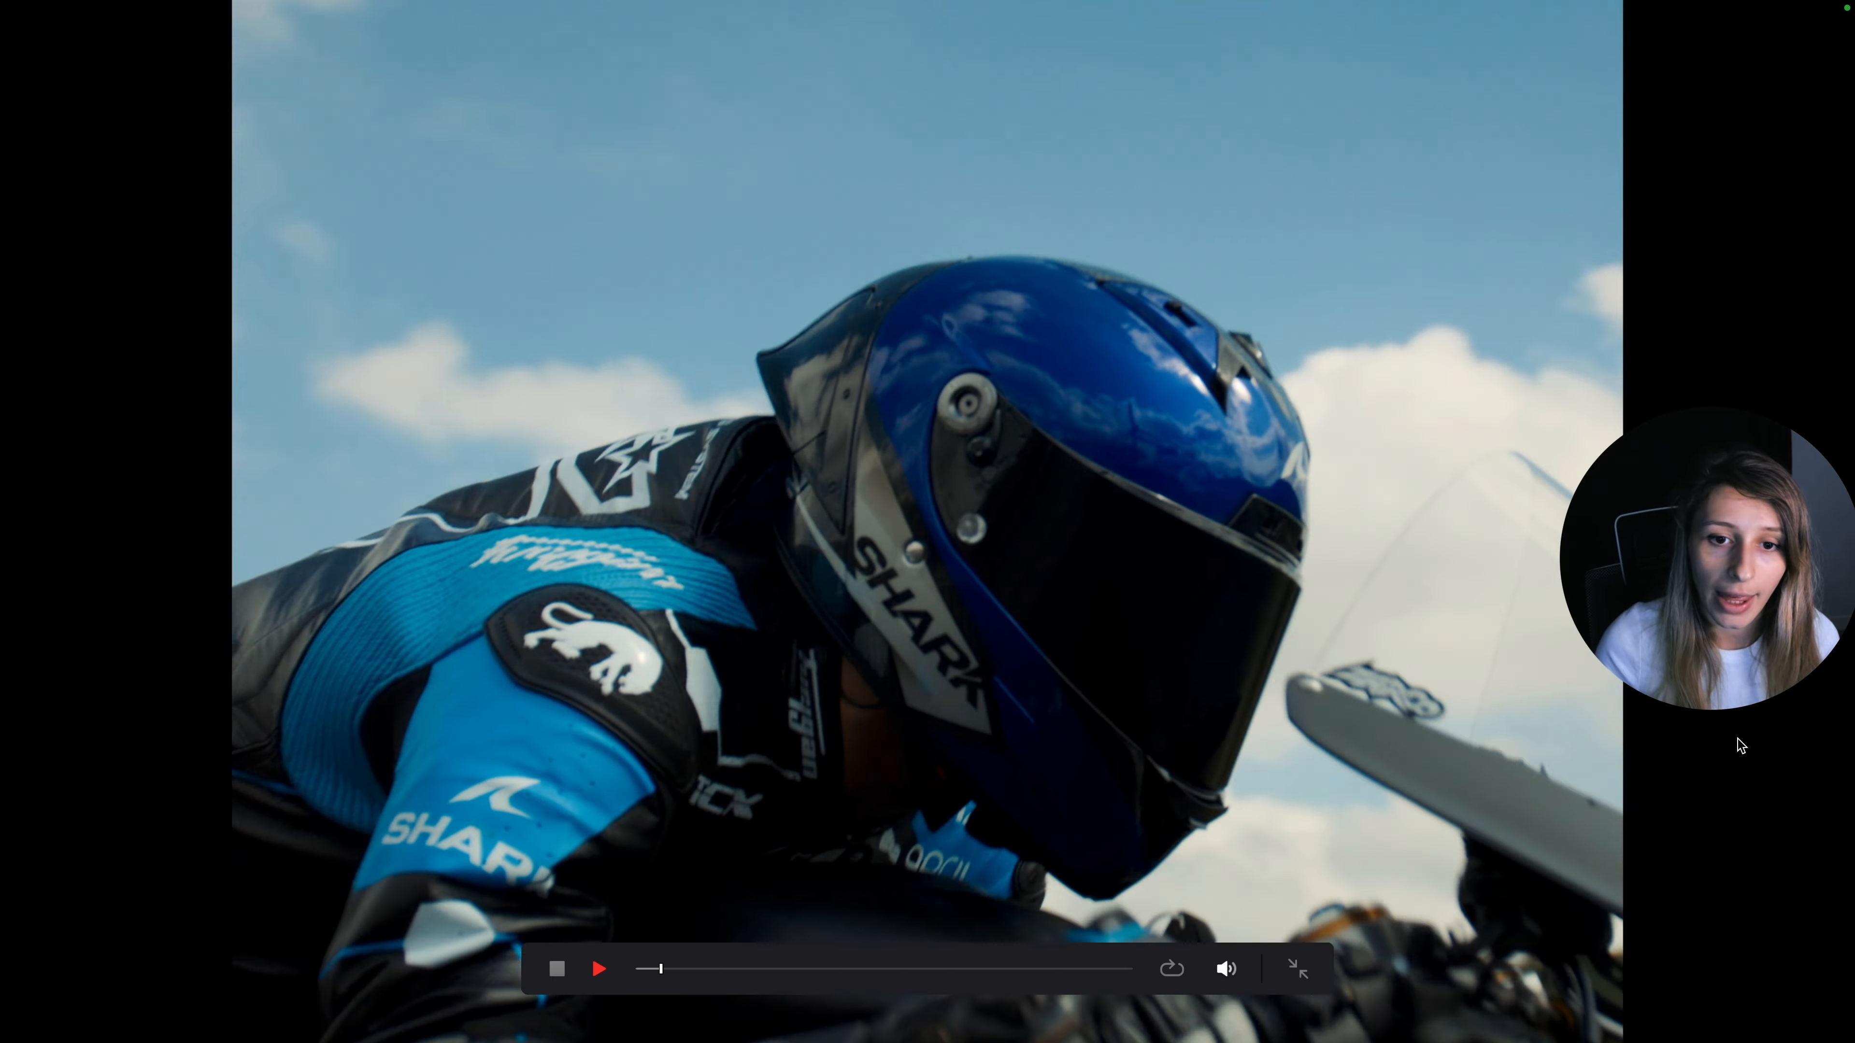
key(ctrl+f)
click(848, 614)
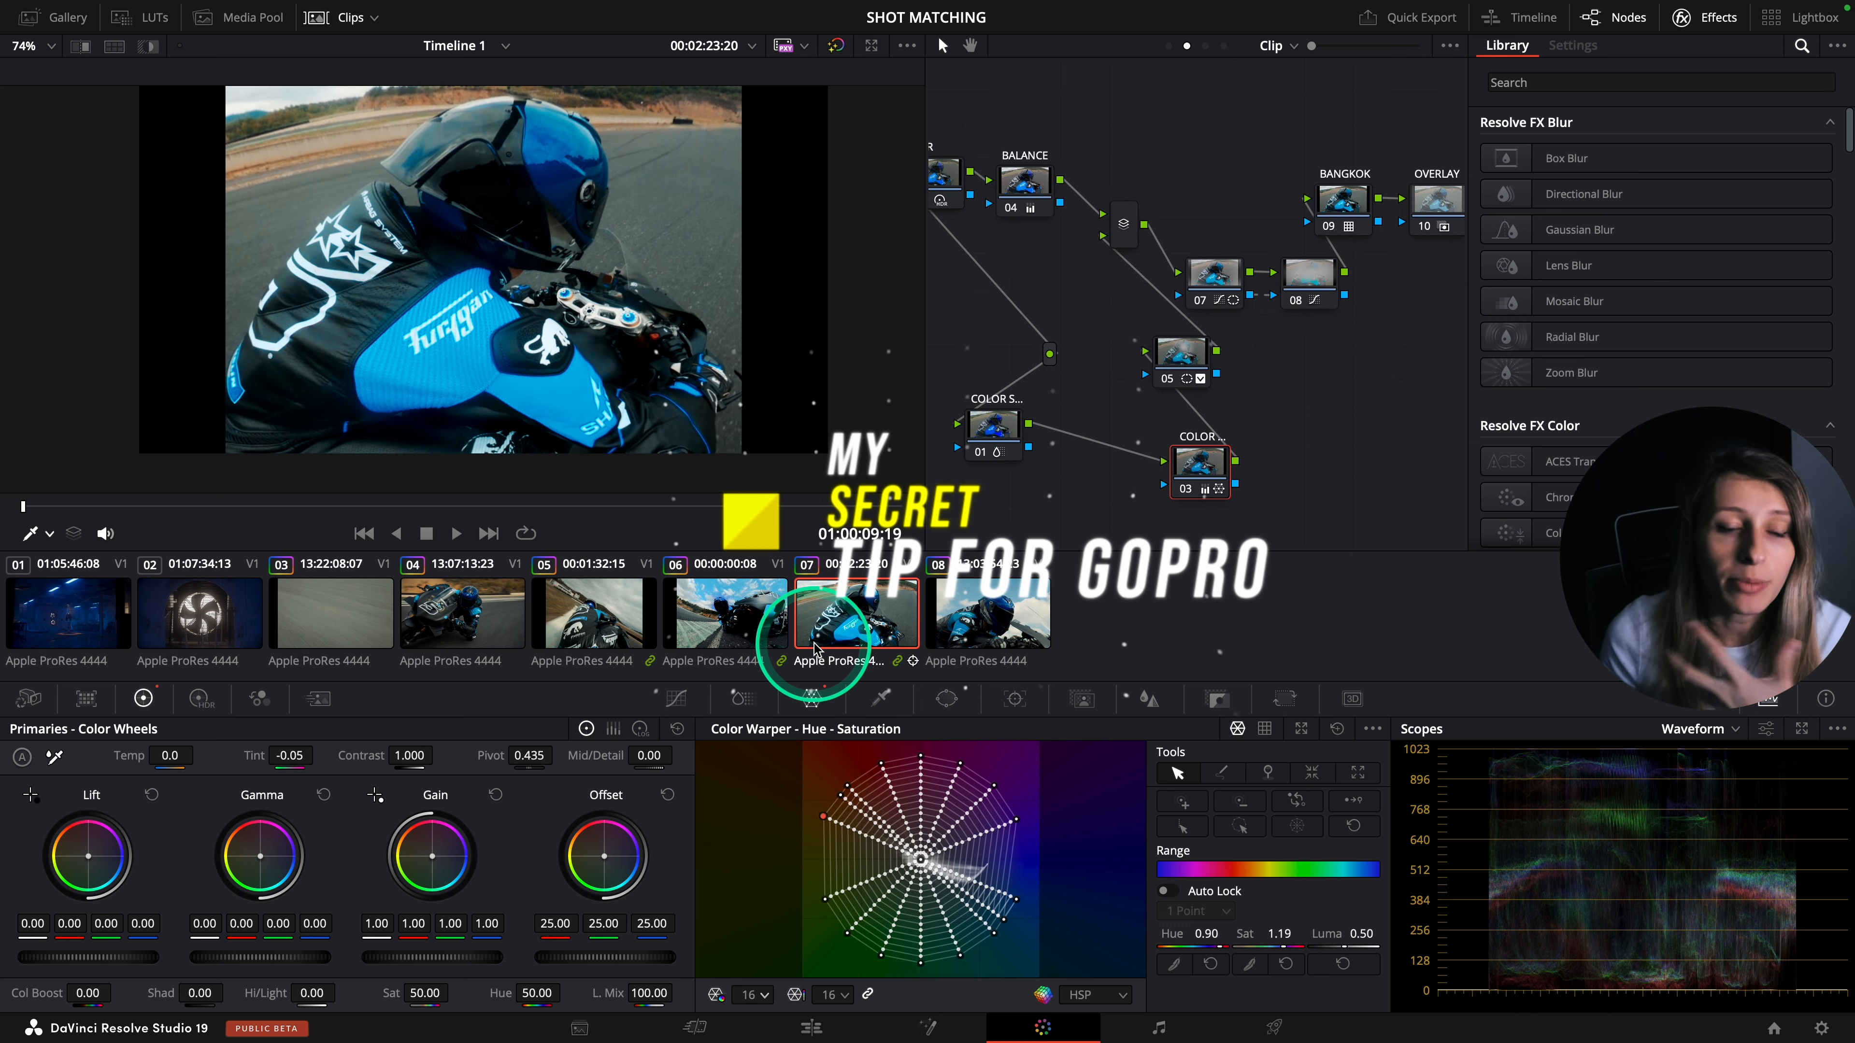
click(462, 614)
drag(527, 517, 216, 527)
click(331, 601)
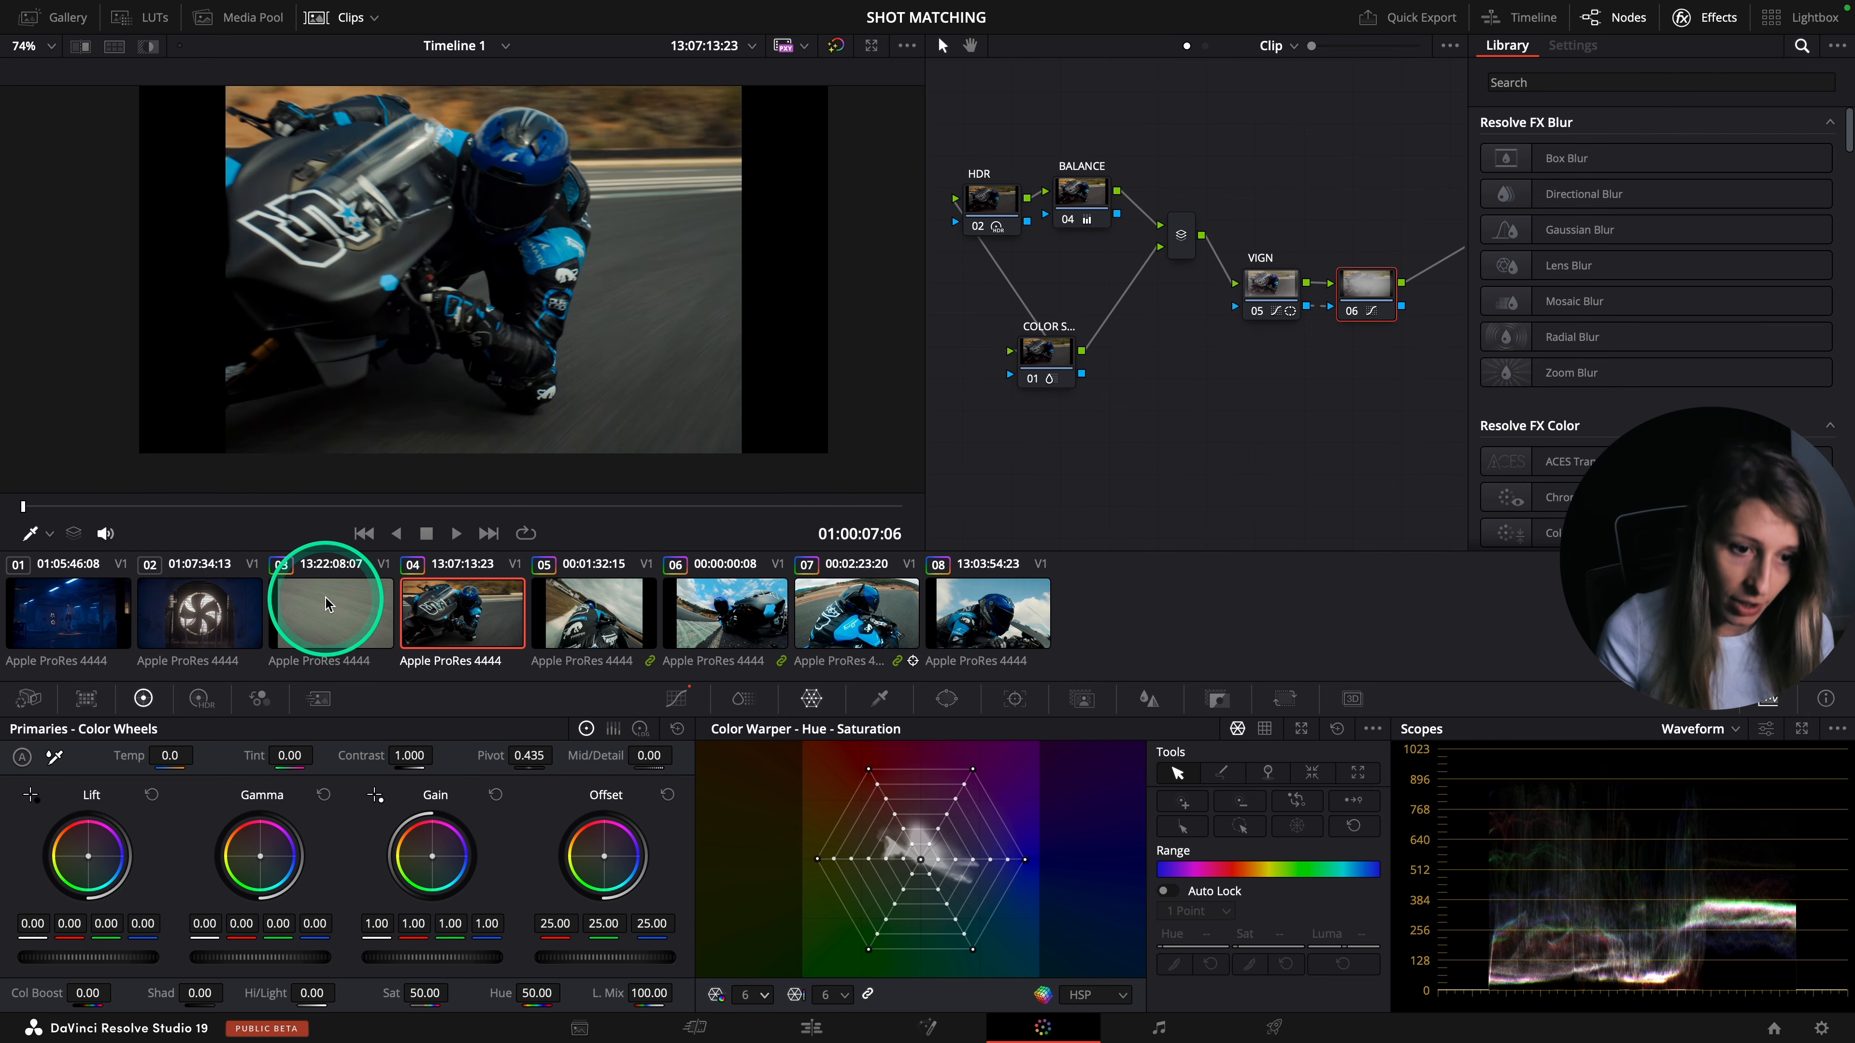
key(ctrl+f)
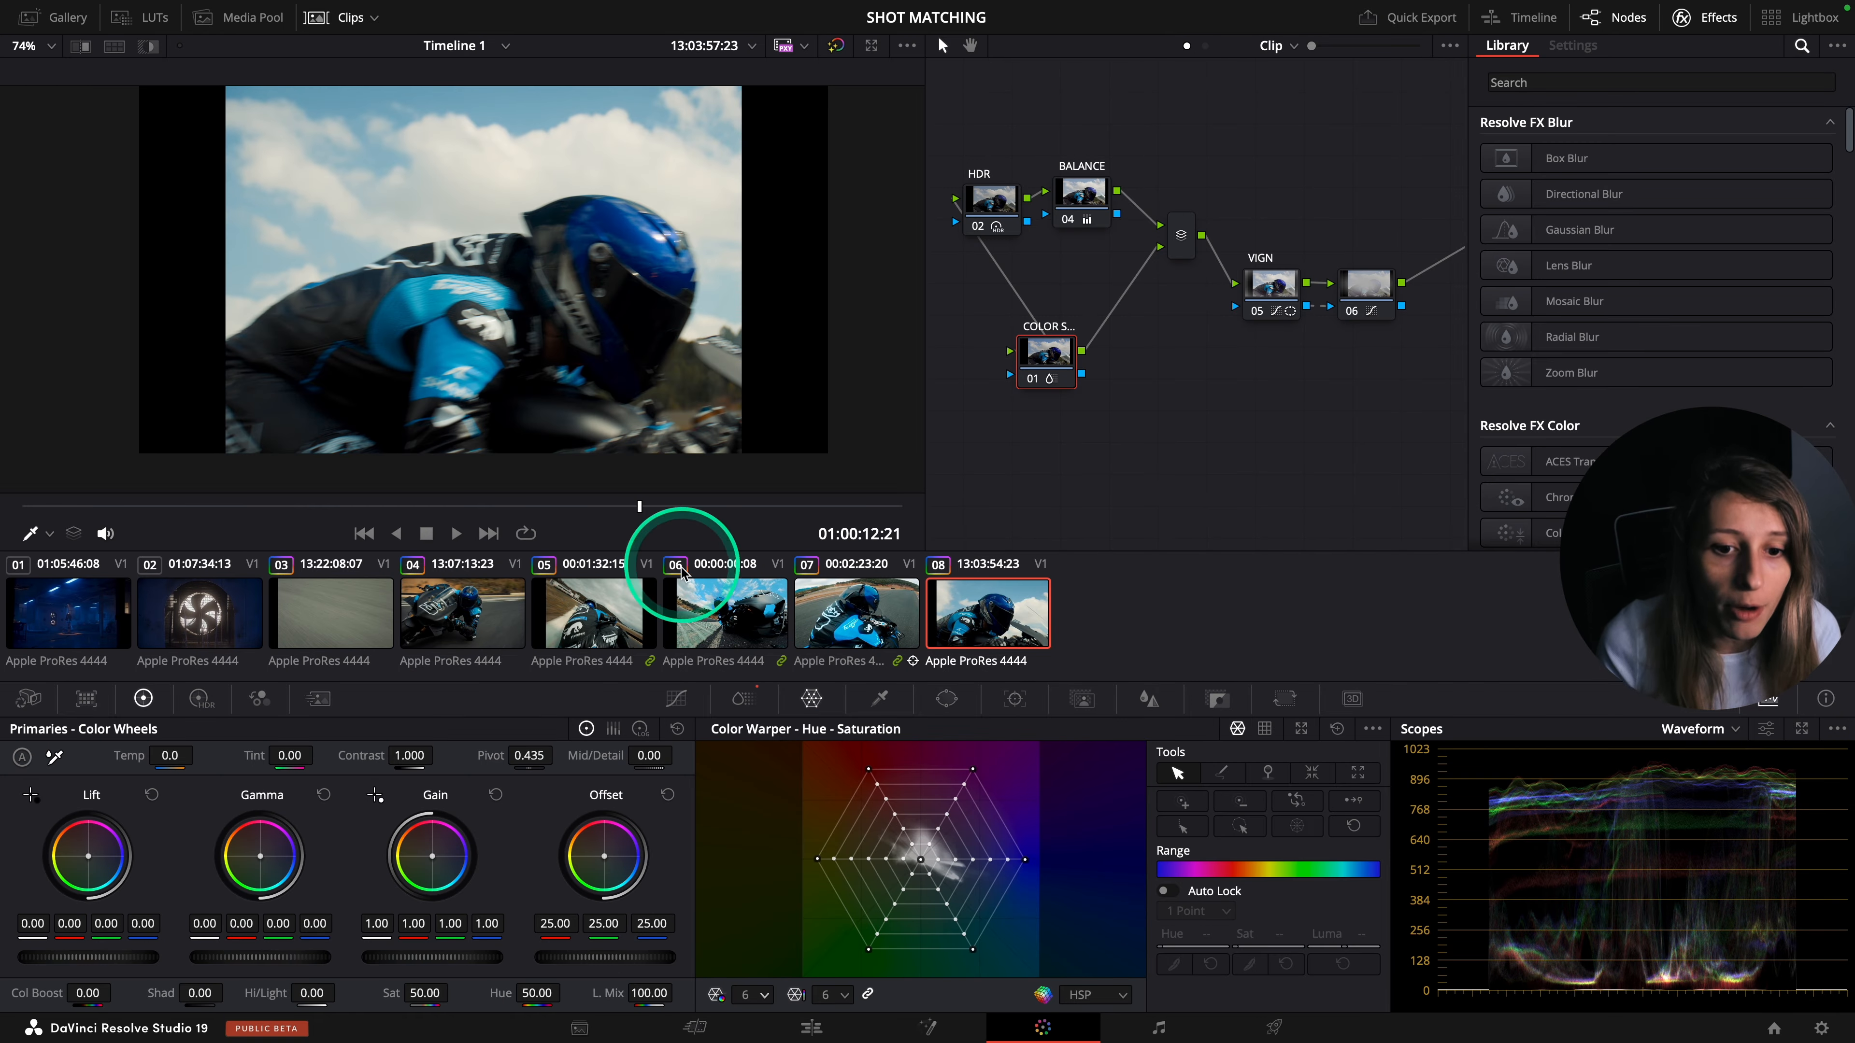
- Open the Group Pre-Clip node graph for clip 05 and hide the Effects library
click(681, 570)
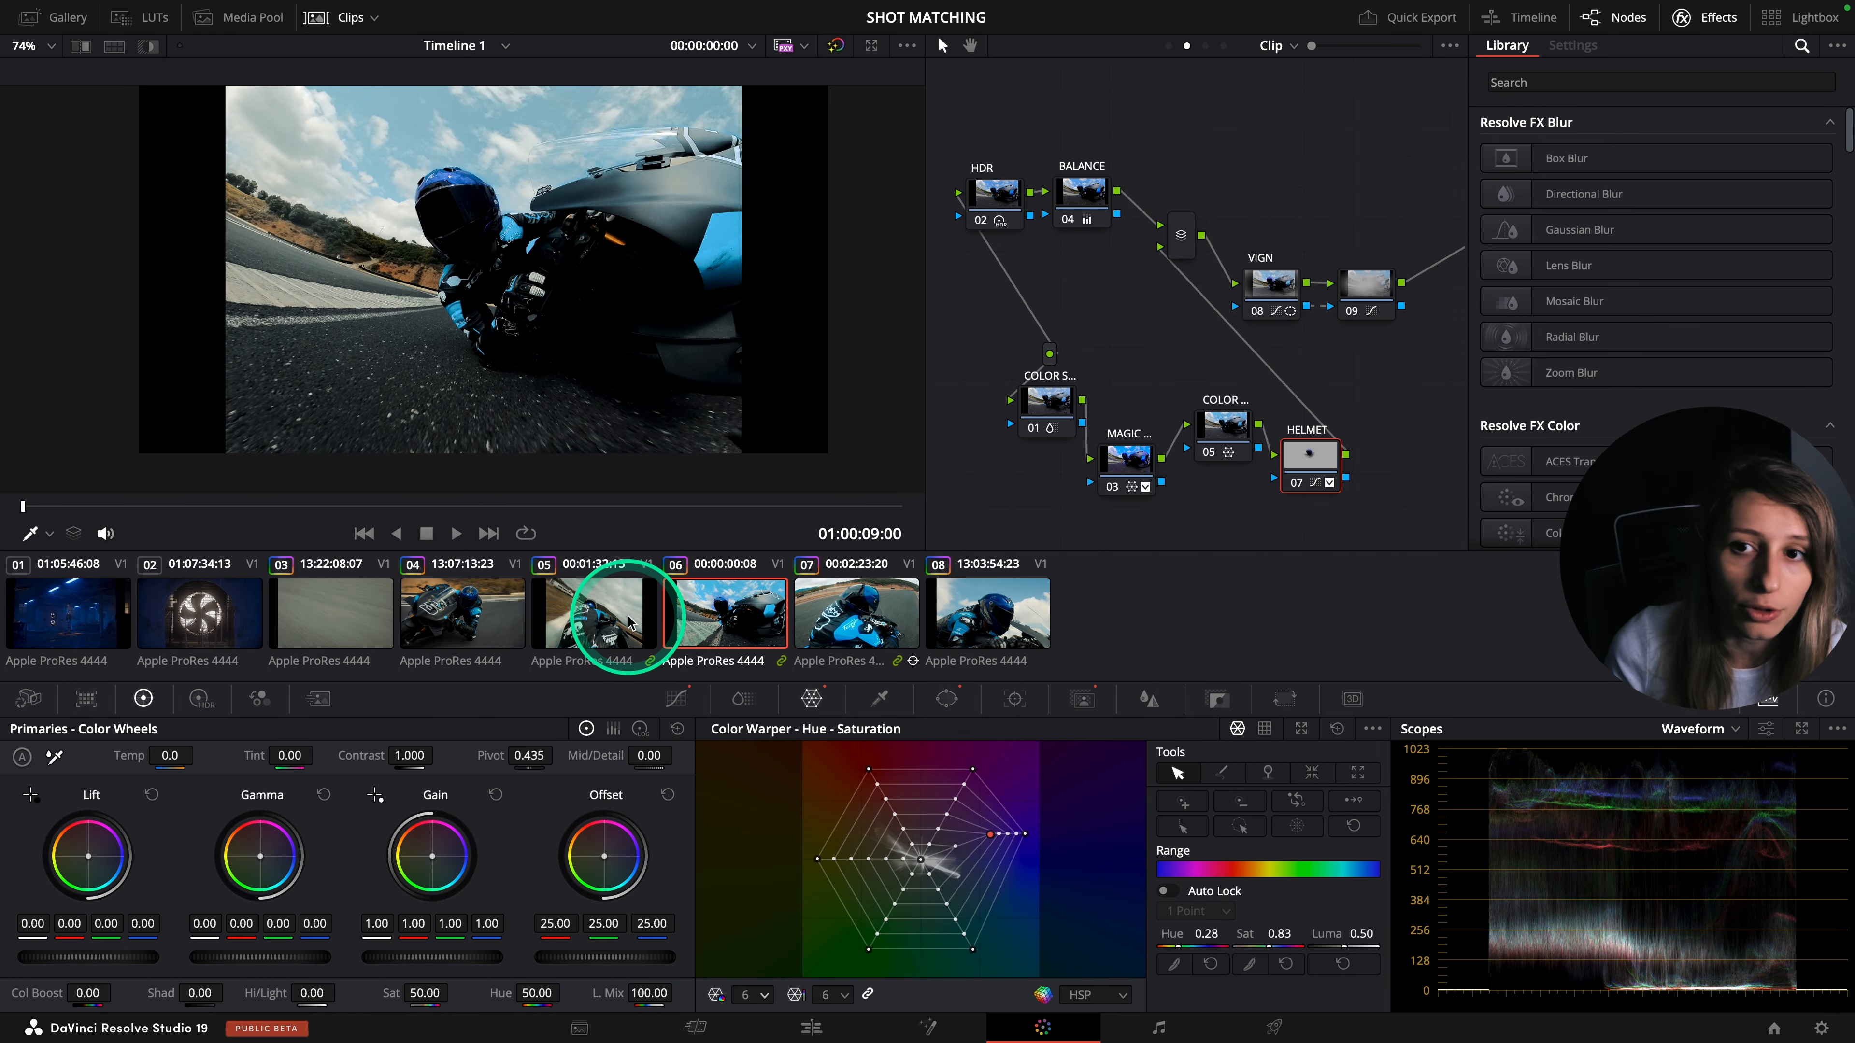
click(629, 621)
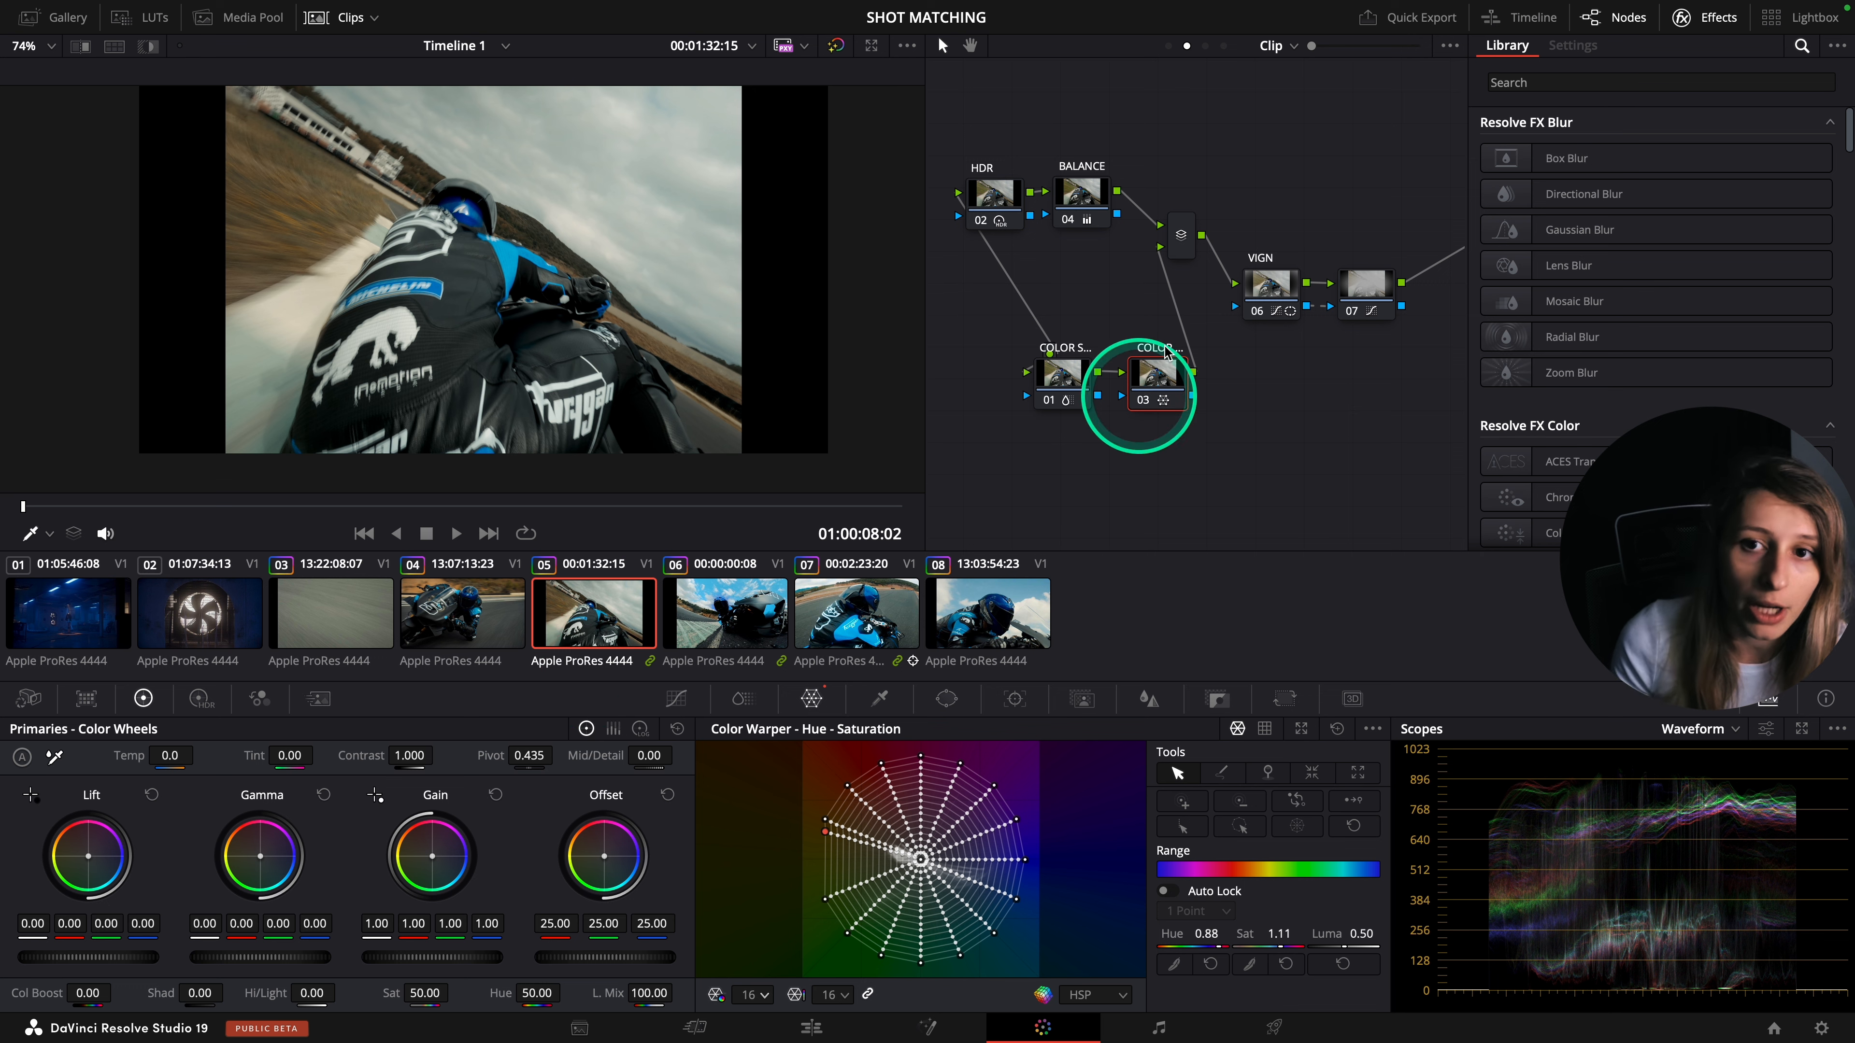
click(1252, 54)
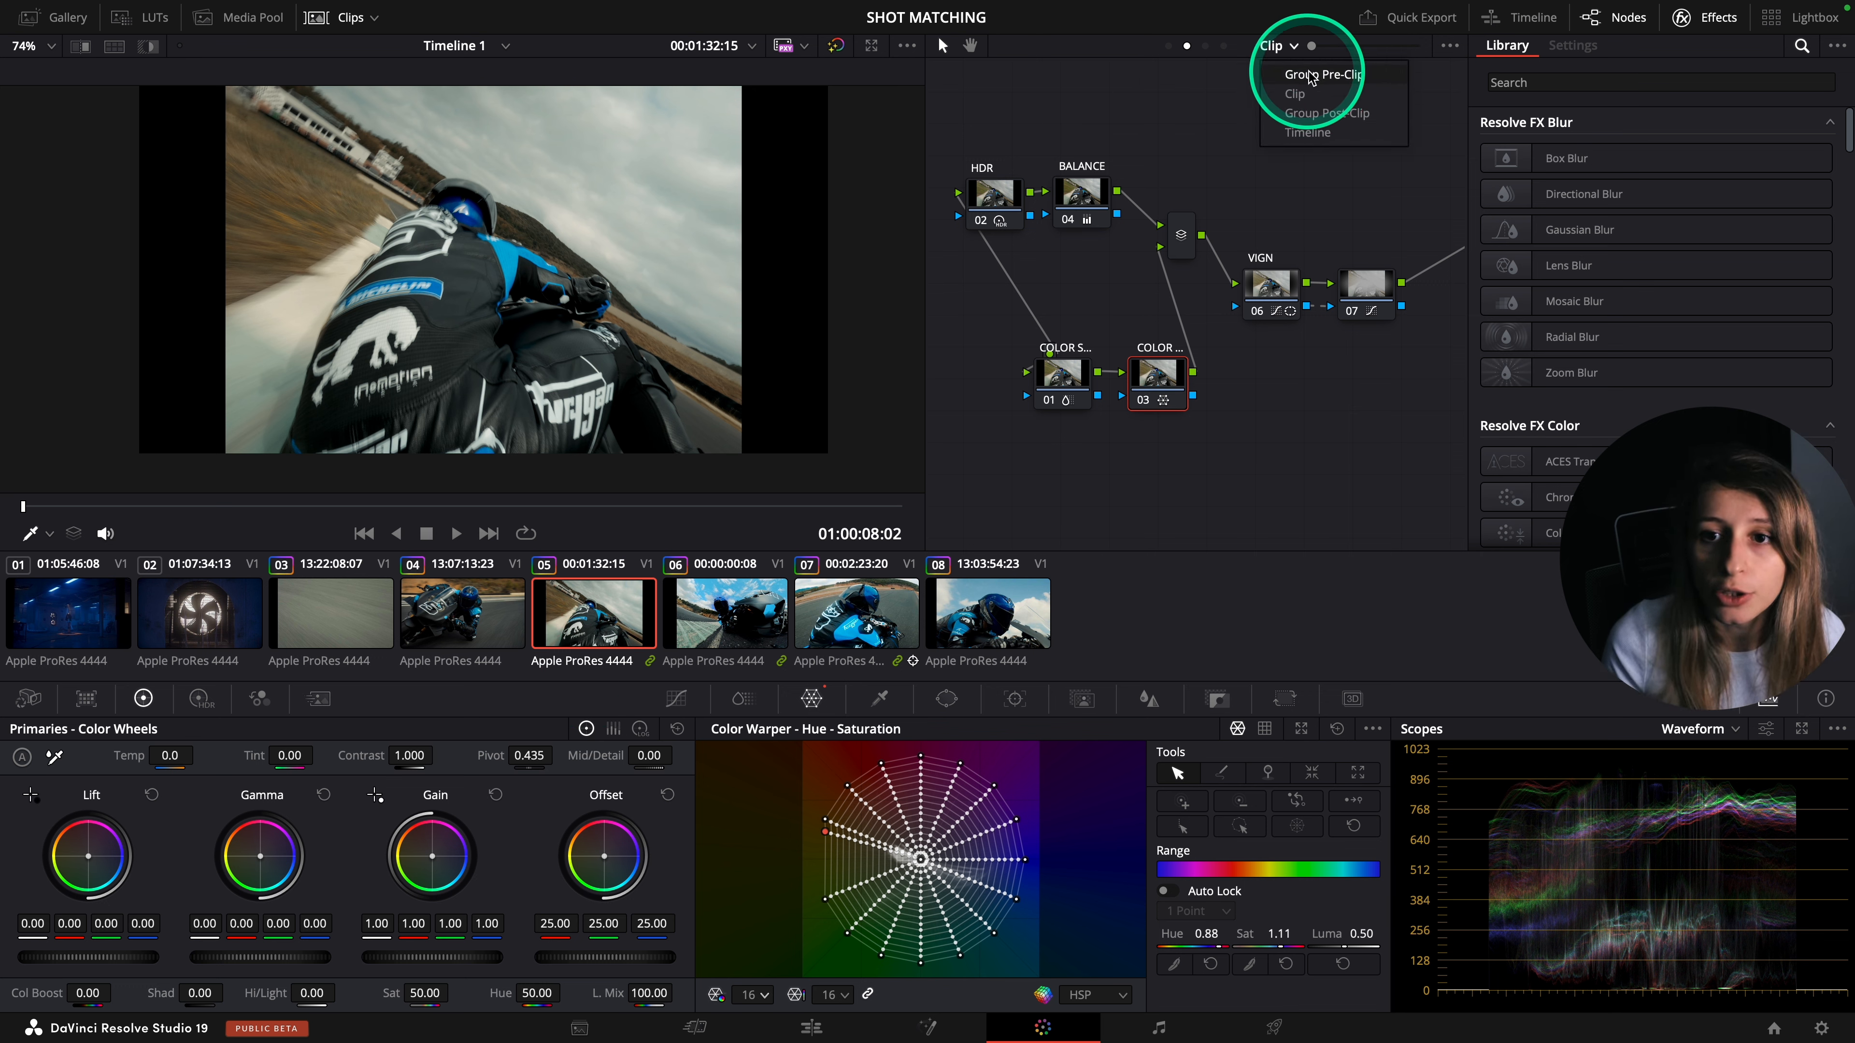
click(1327, 79)
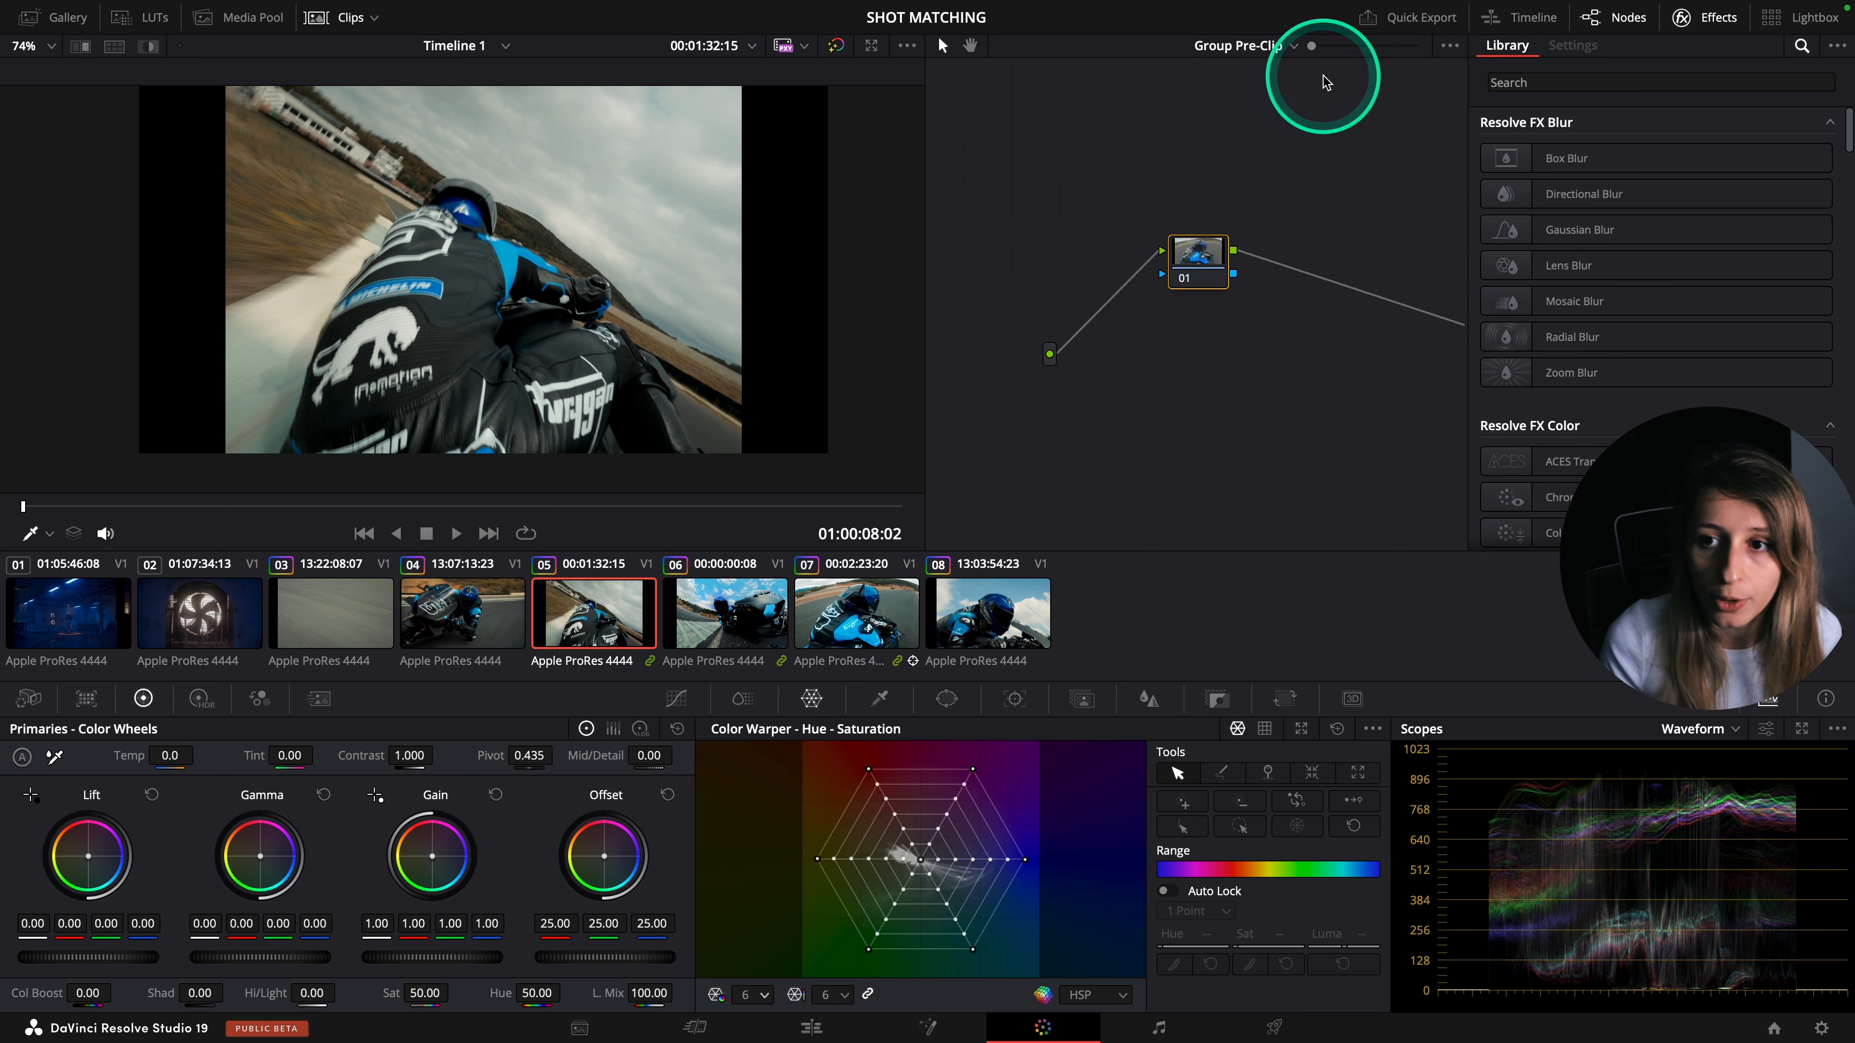
click(1719, 20)
drag(1263, 240, 958, 413)
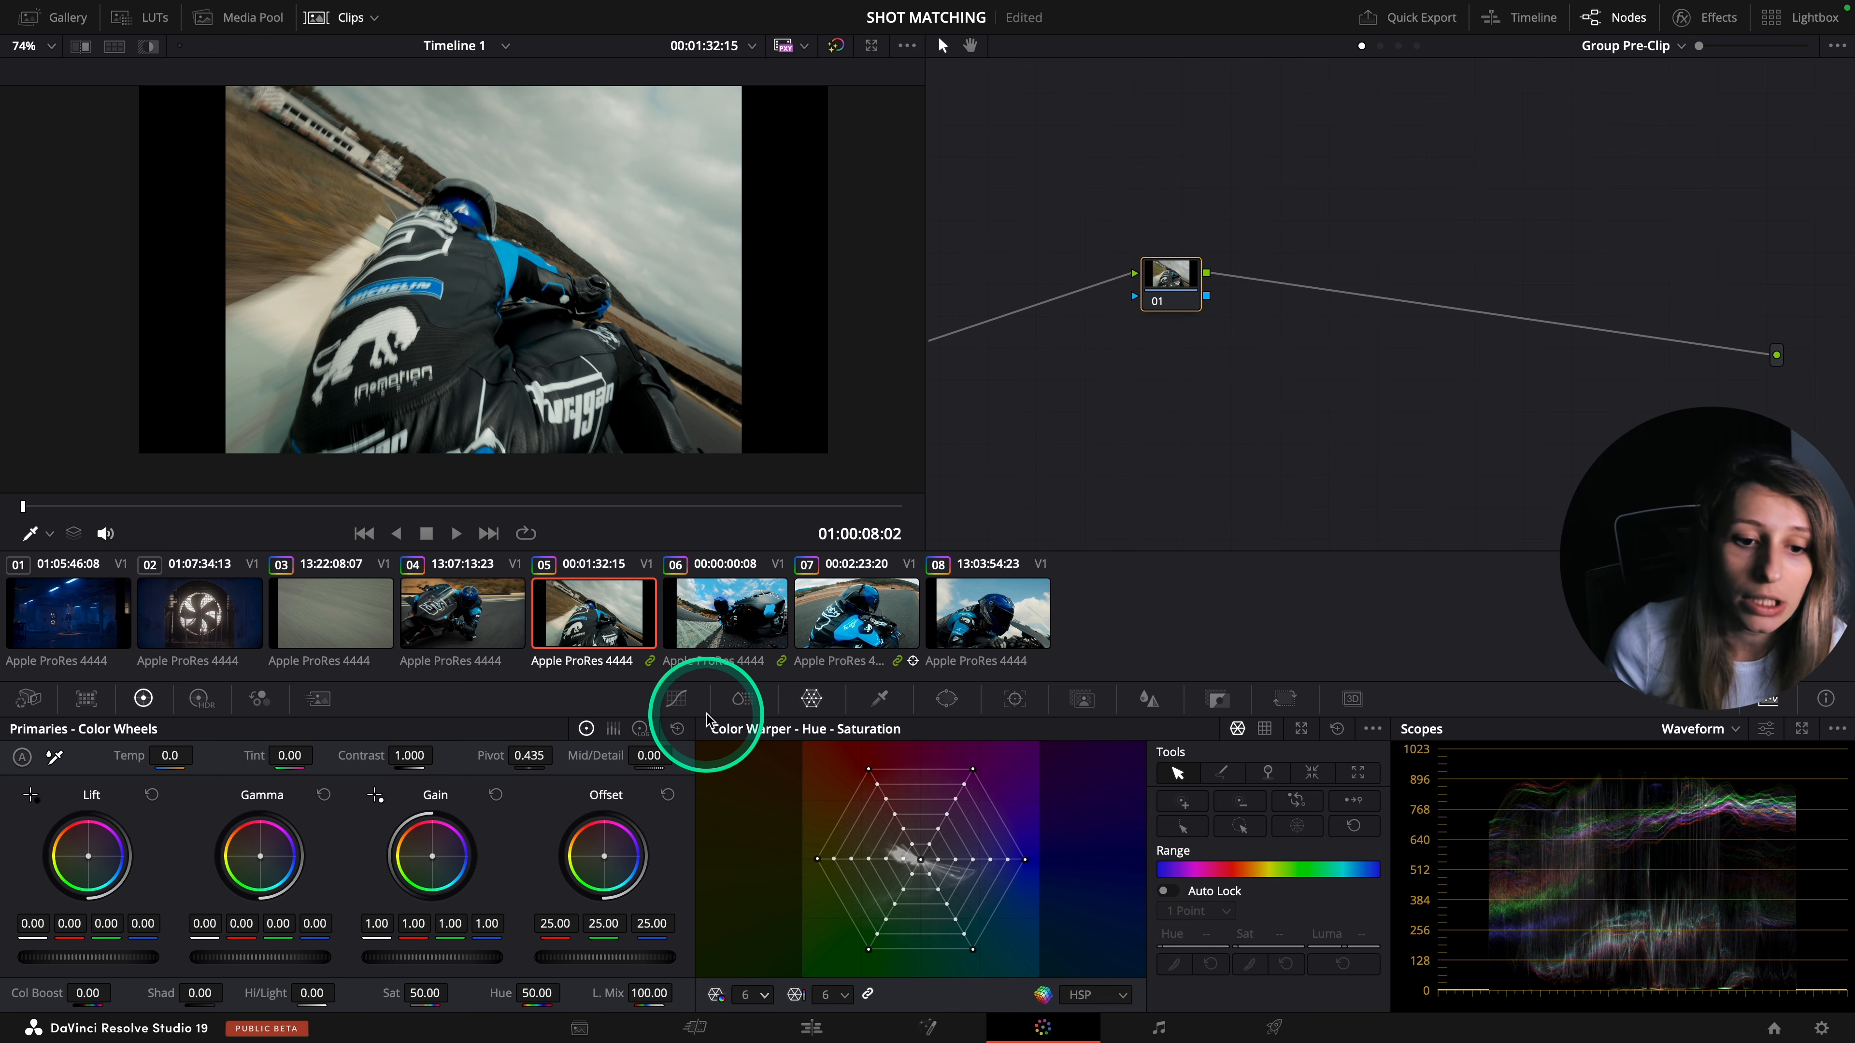
- Add motion blur to the group's pre-clip node with estimation type Better and a Motion Blur amount of 20.2
click(317, 700)
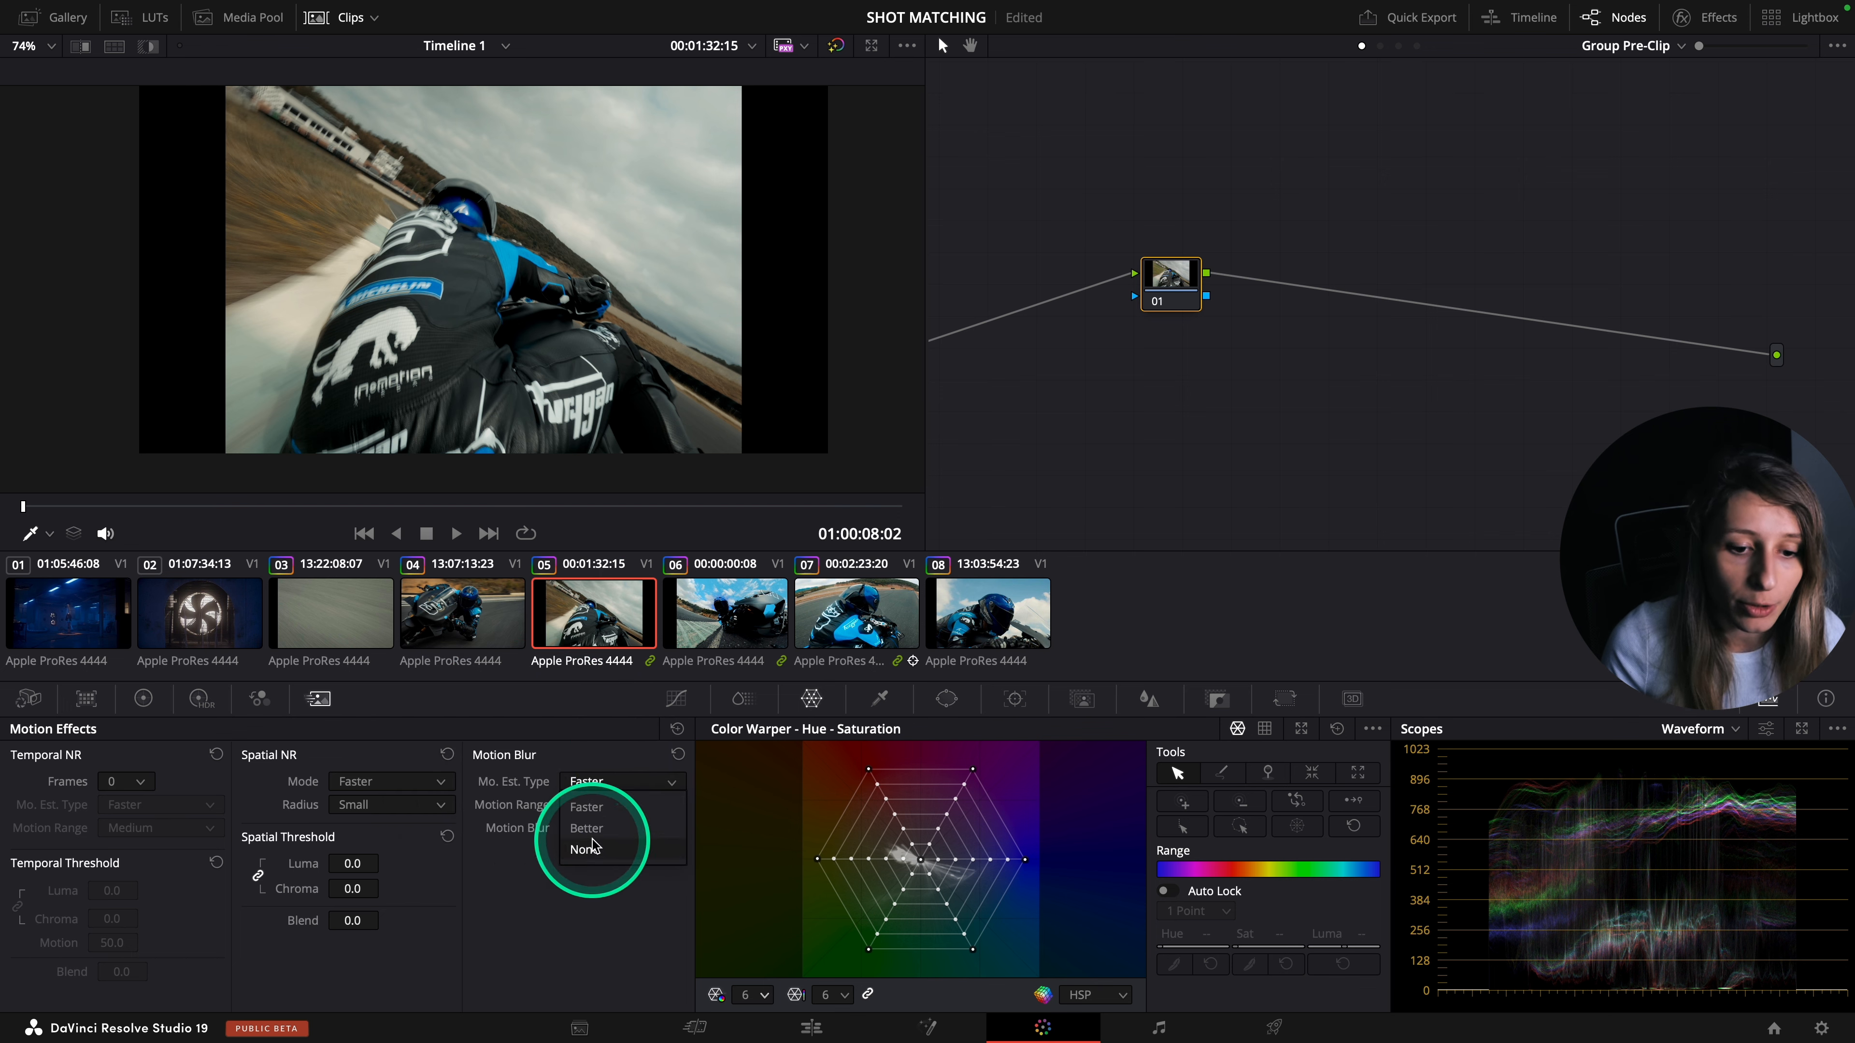
click(596, 833)
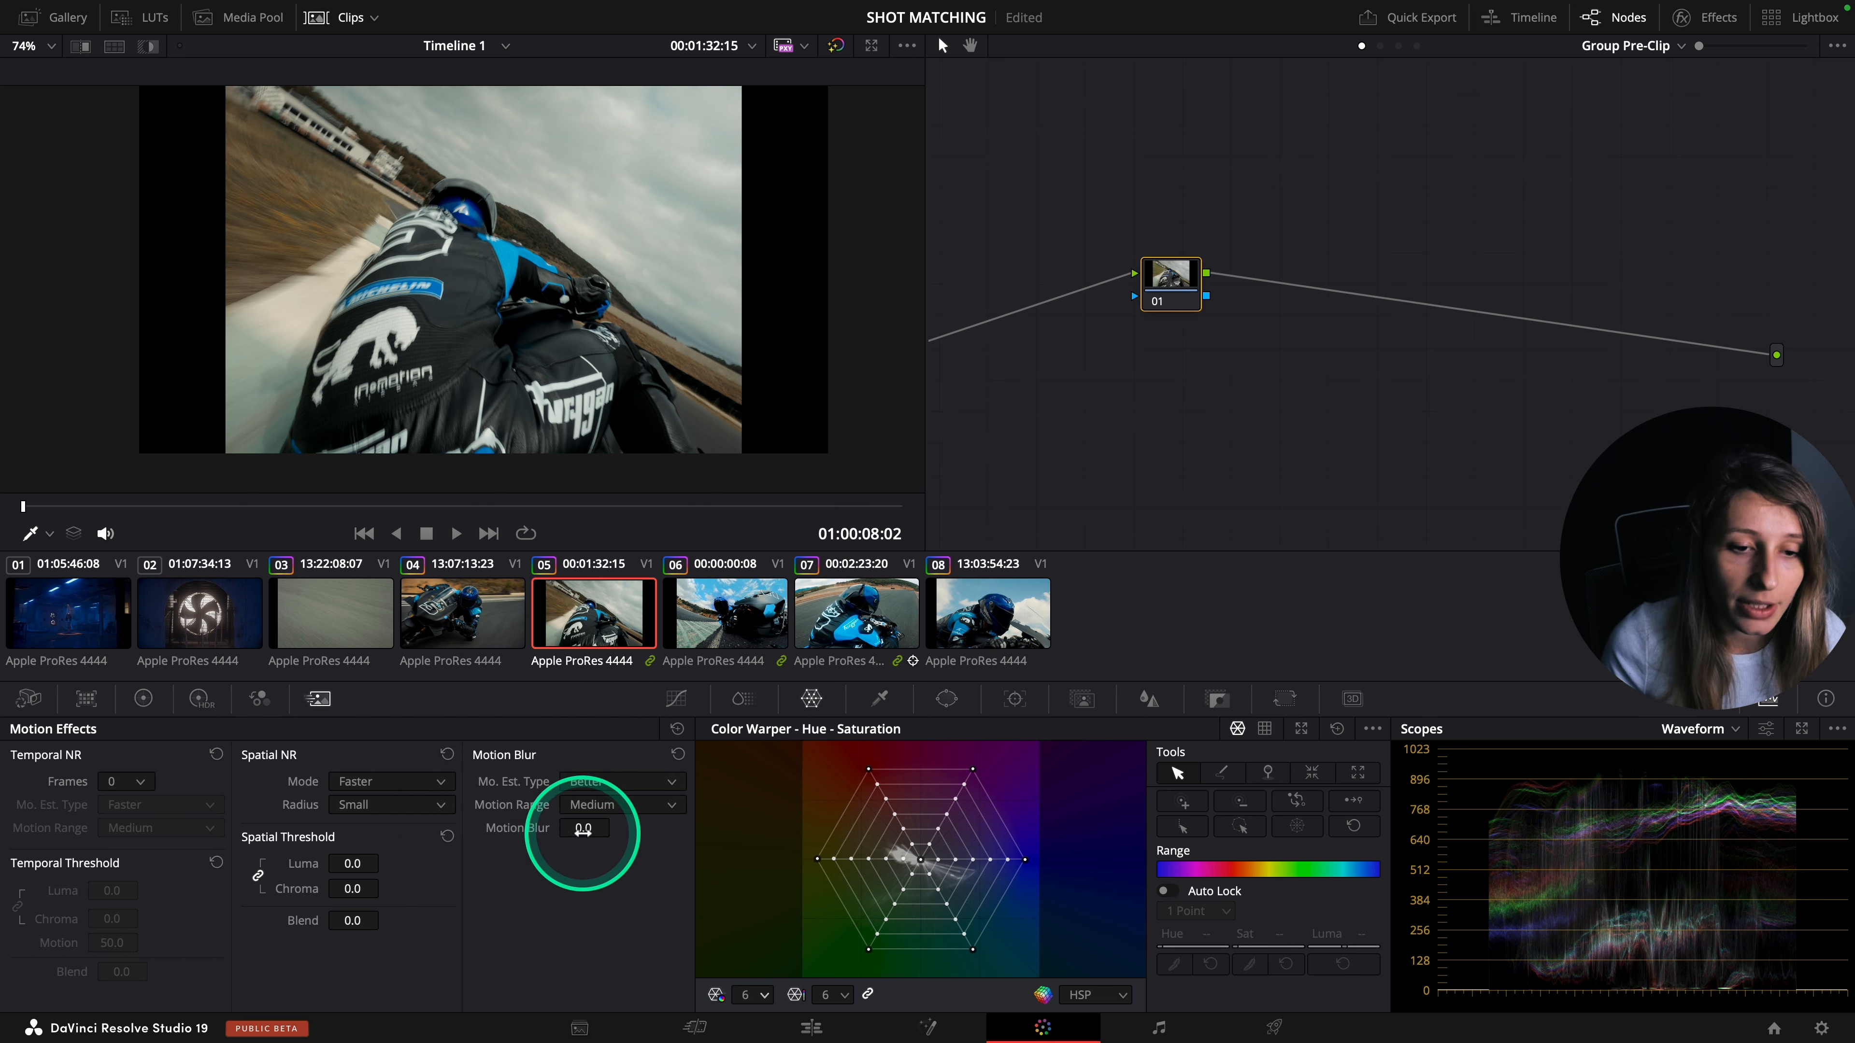
scroll(656, 413, up, 3)
scroll(701, 453, up, 3)
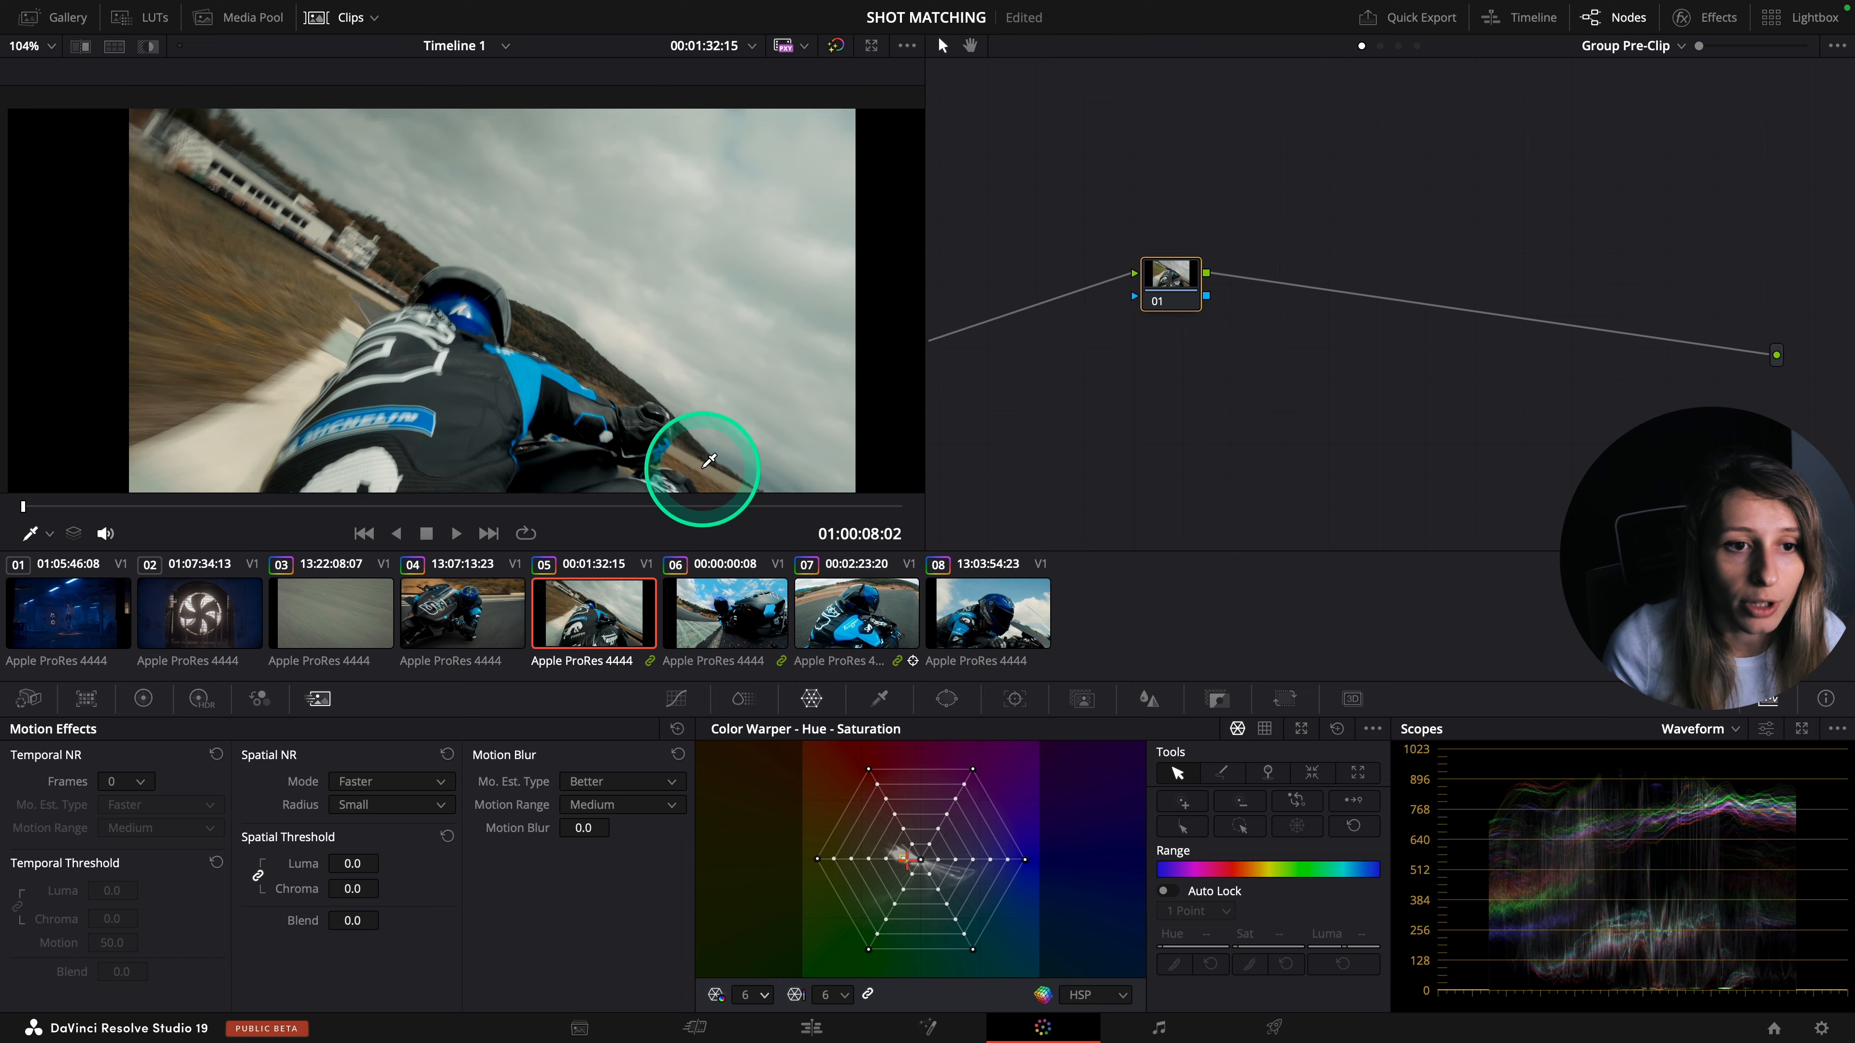
scroll(724, 241, up, 4)
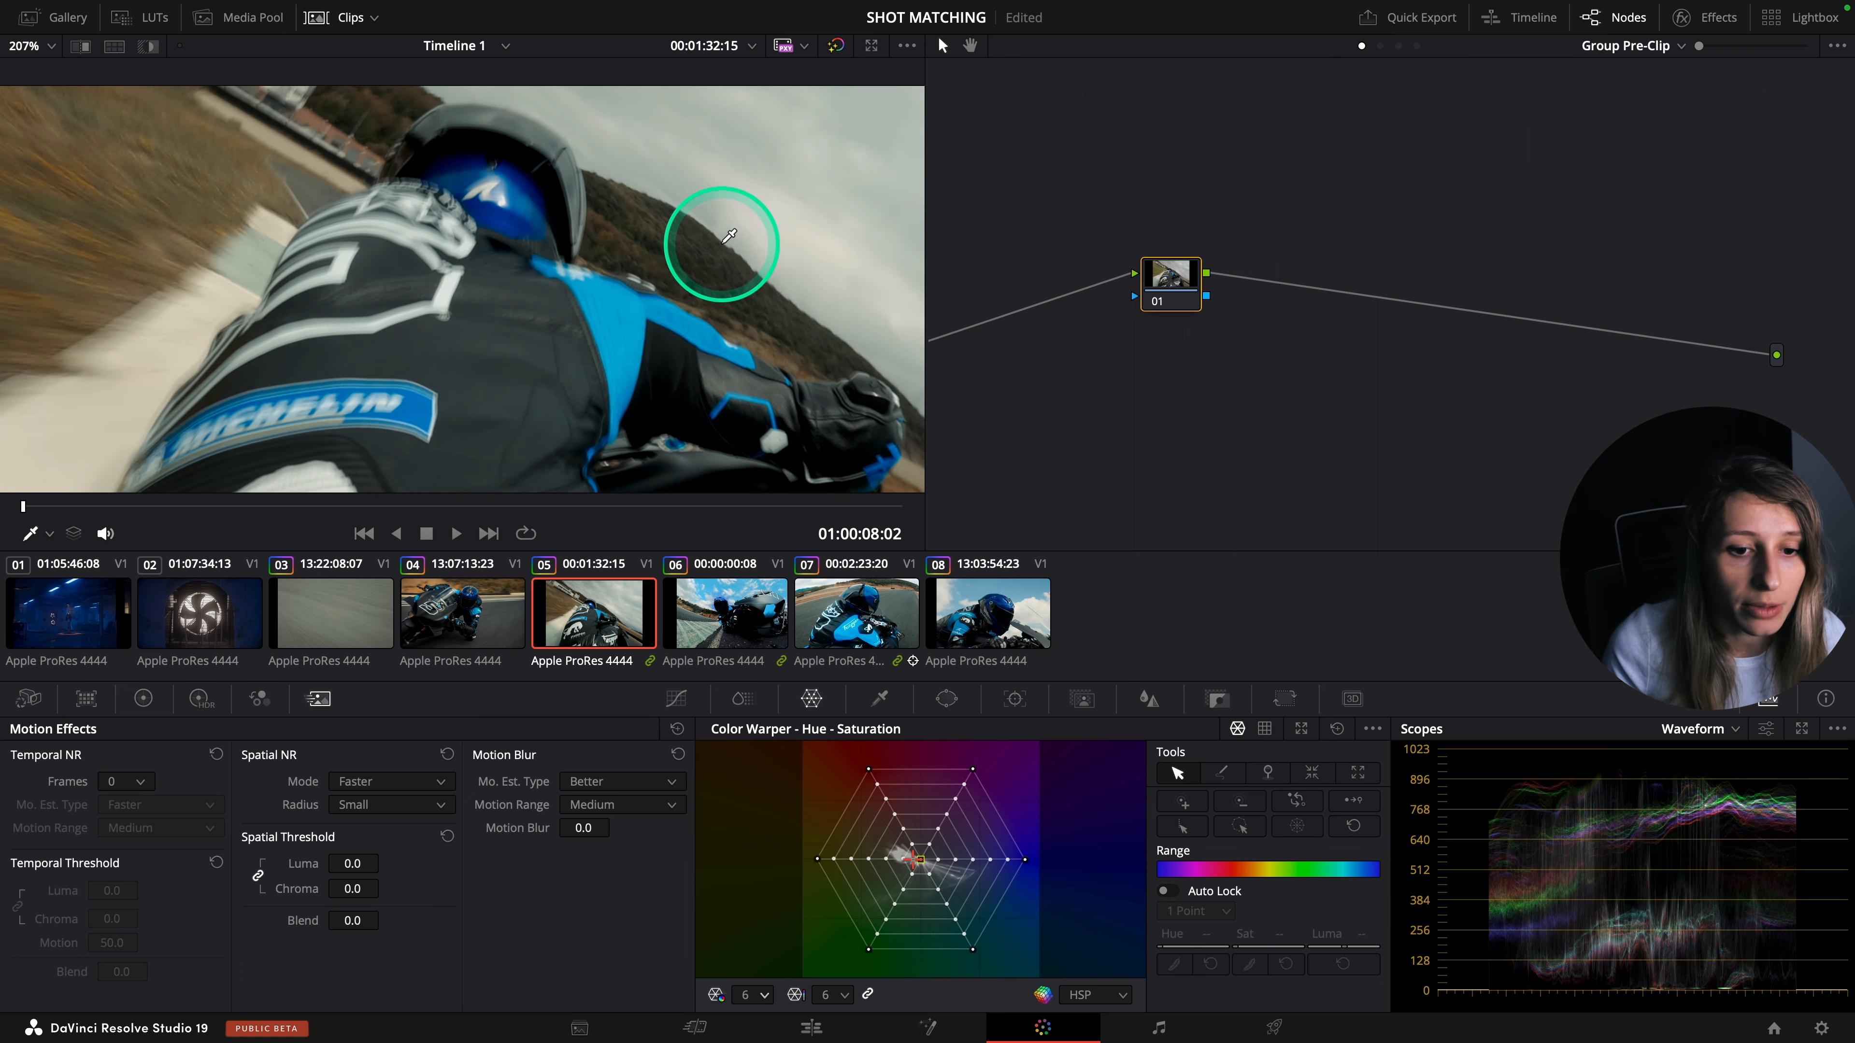
scroll(723, 468, up, 2)
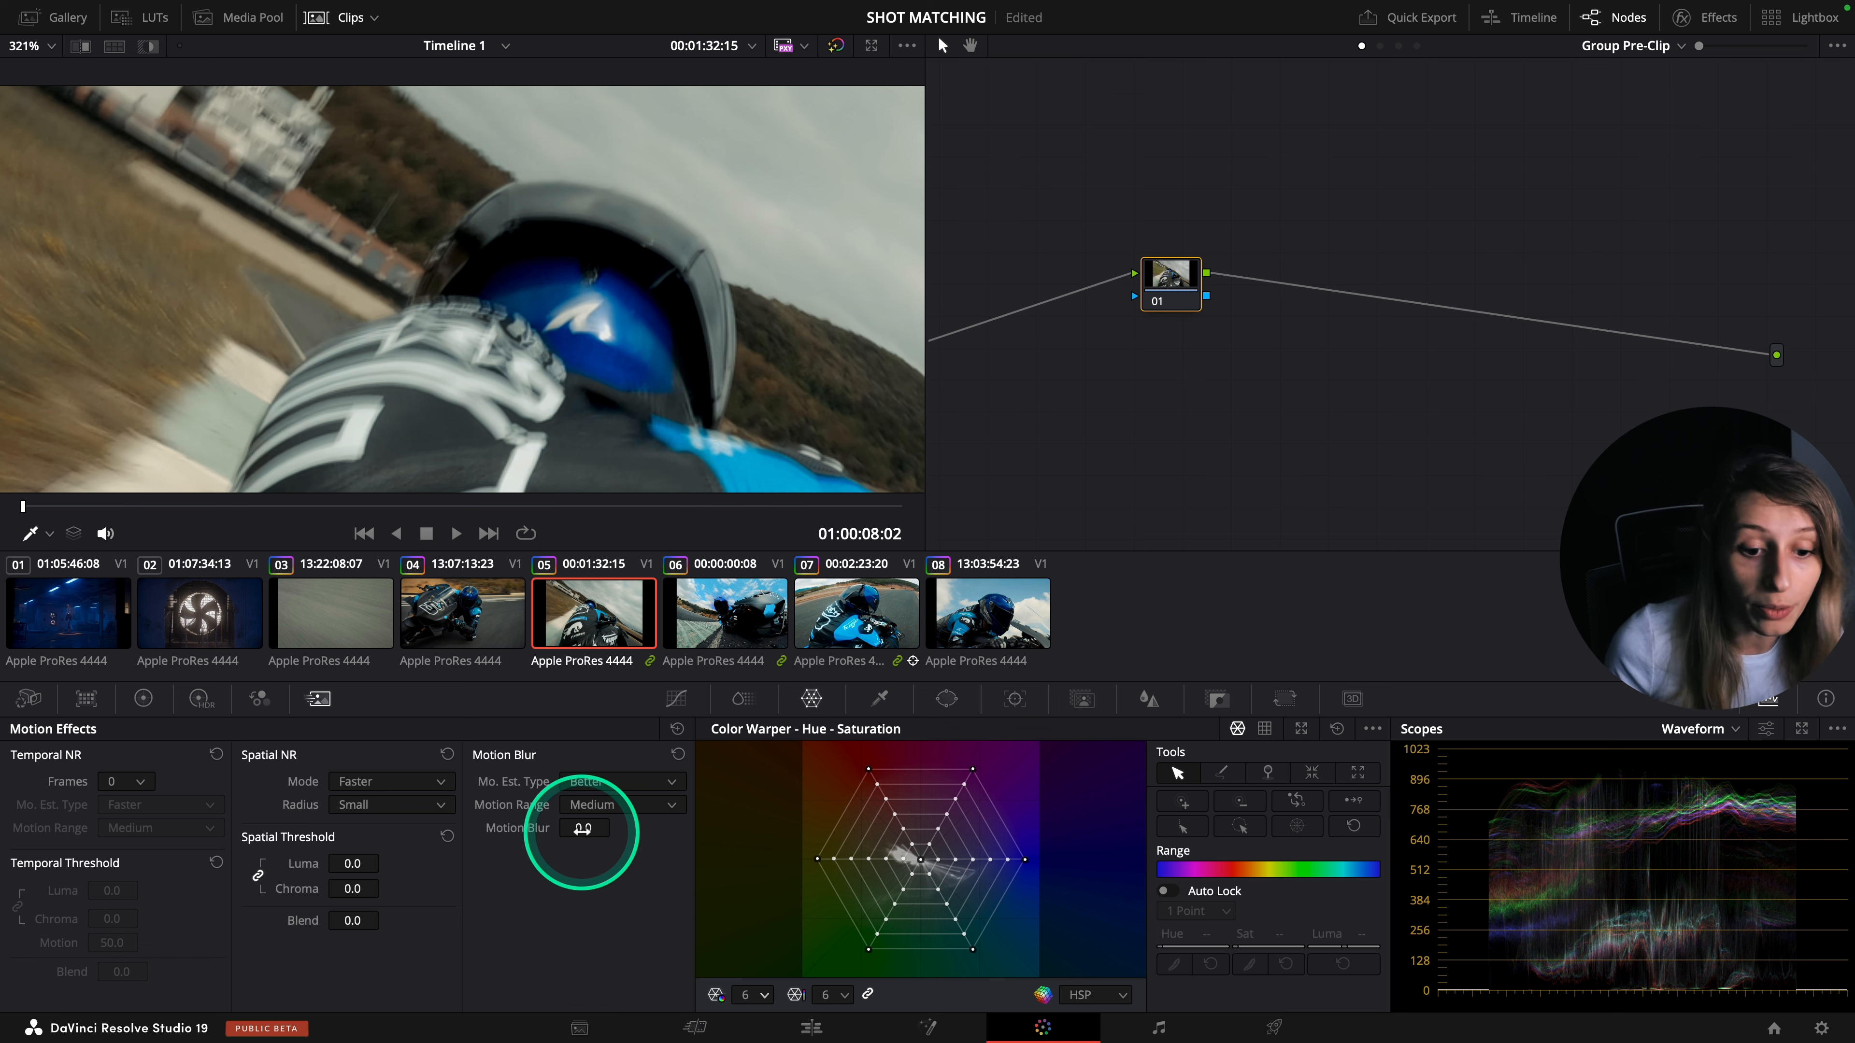
drag(582, 828, 856, 858)
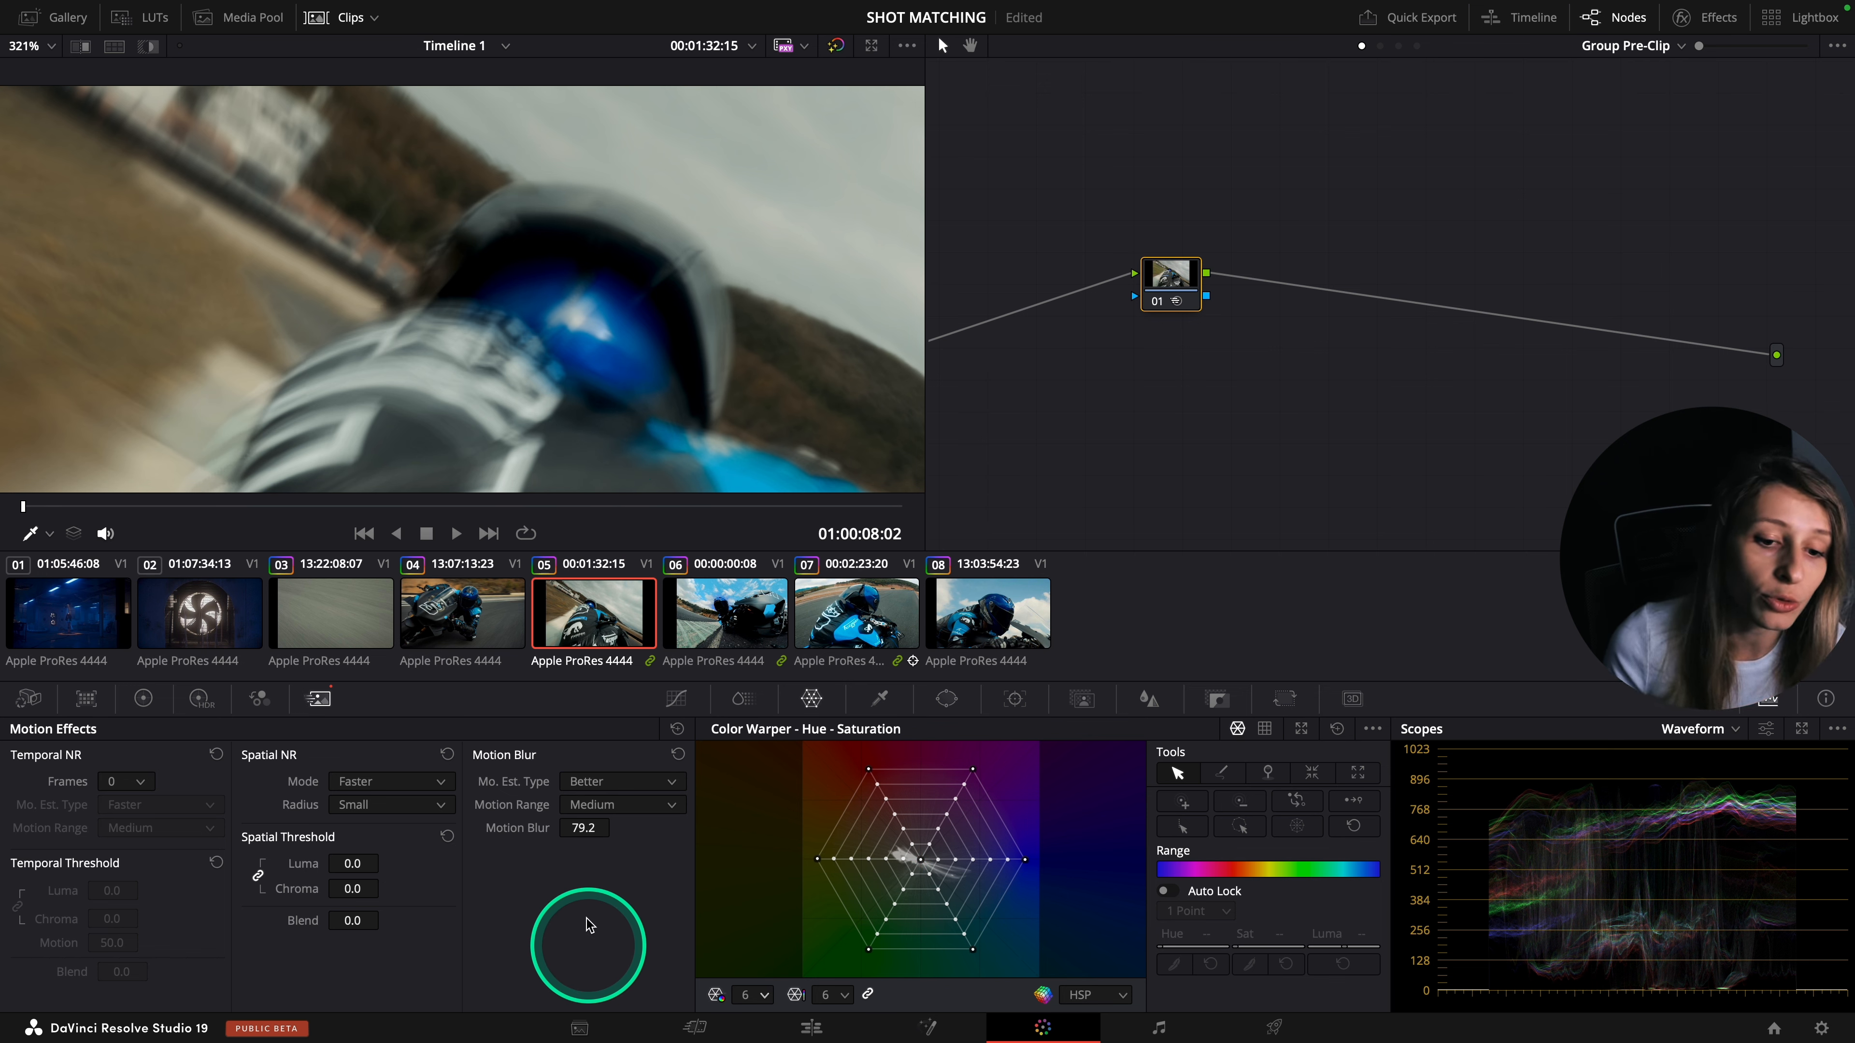
drag(596, 832, 289, 899)
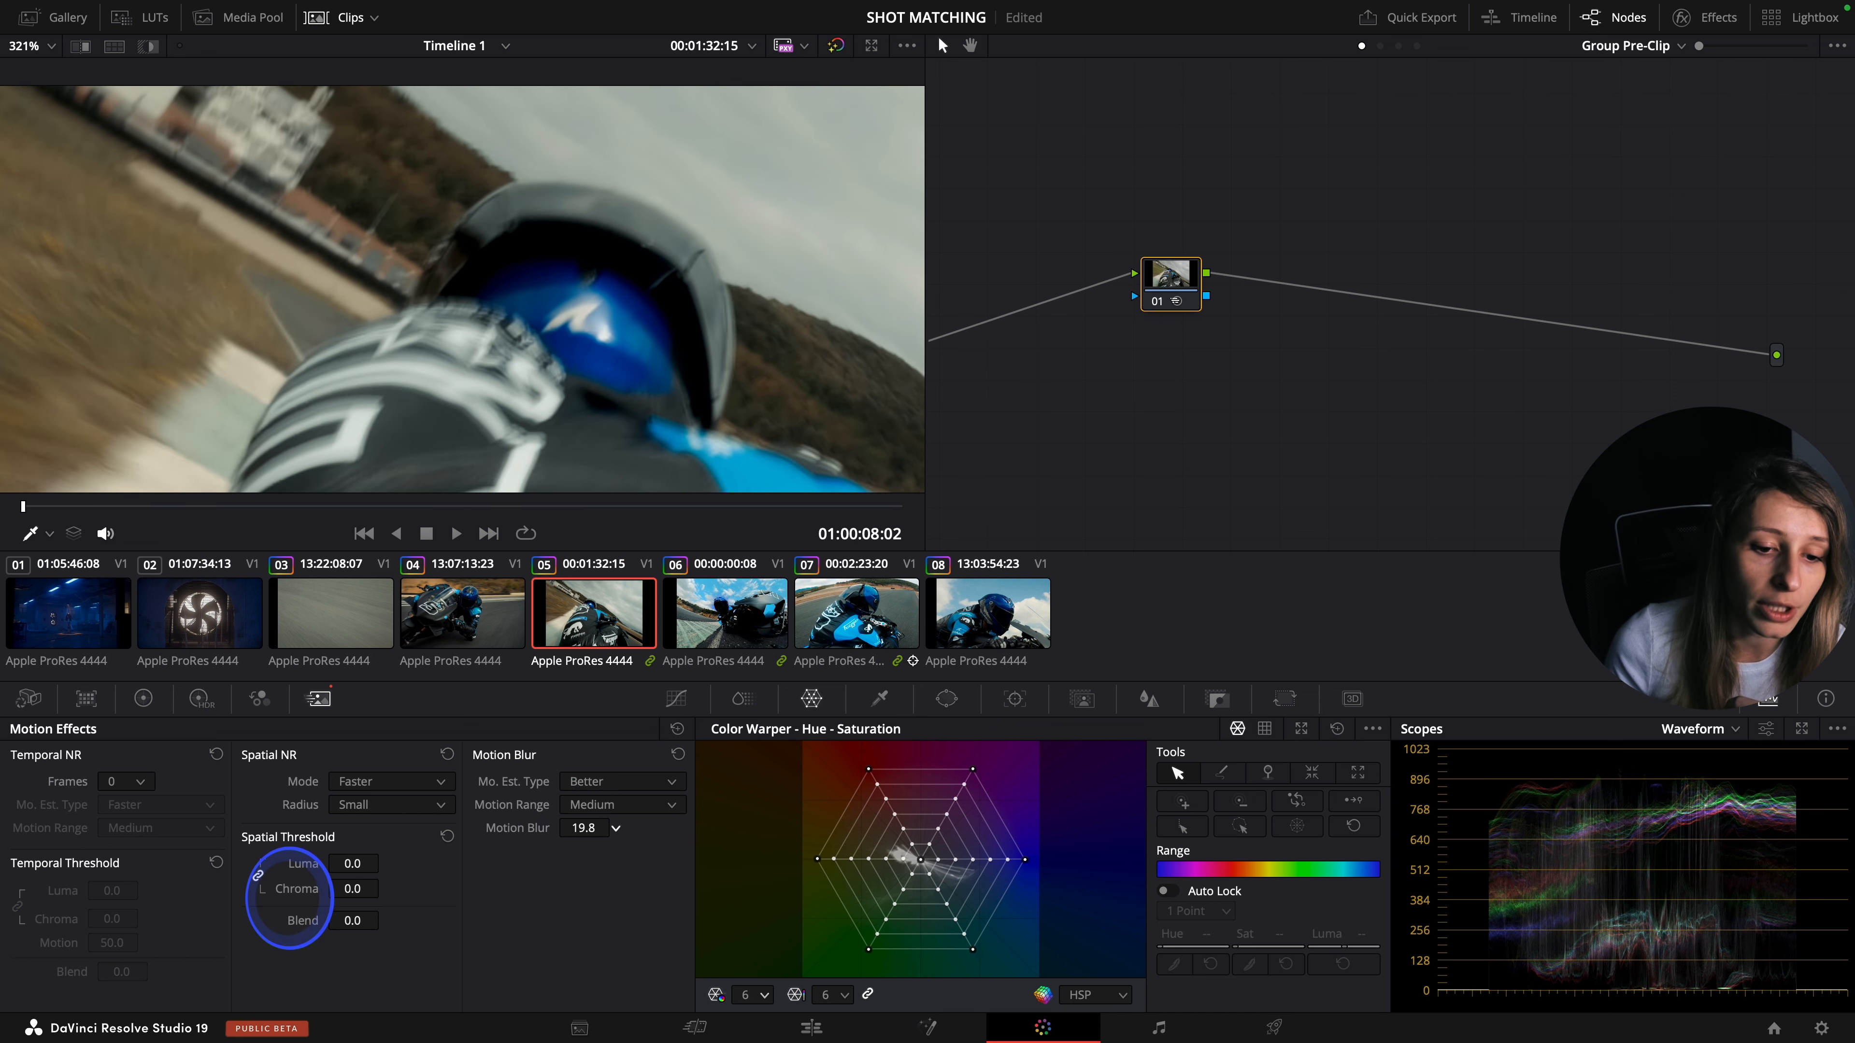
- Turn on loop playback and review clip 05 with the added motion blur
scroll(601, 257, down, 10)
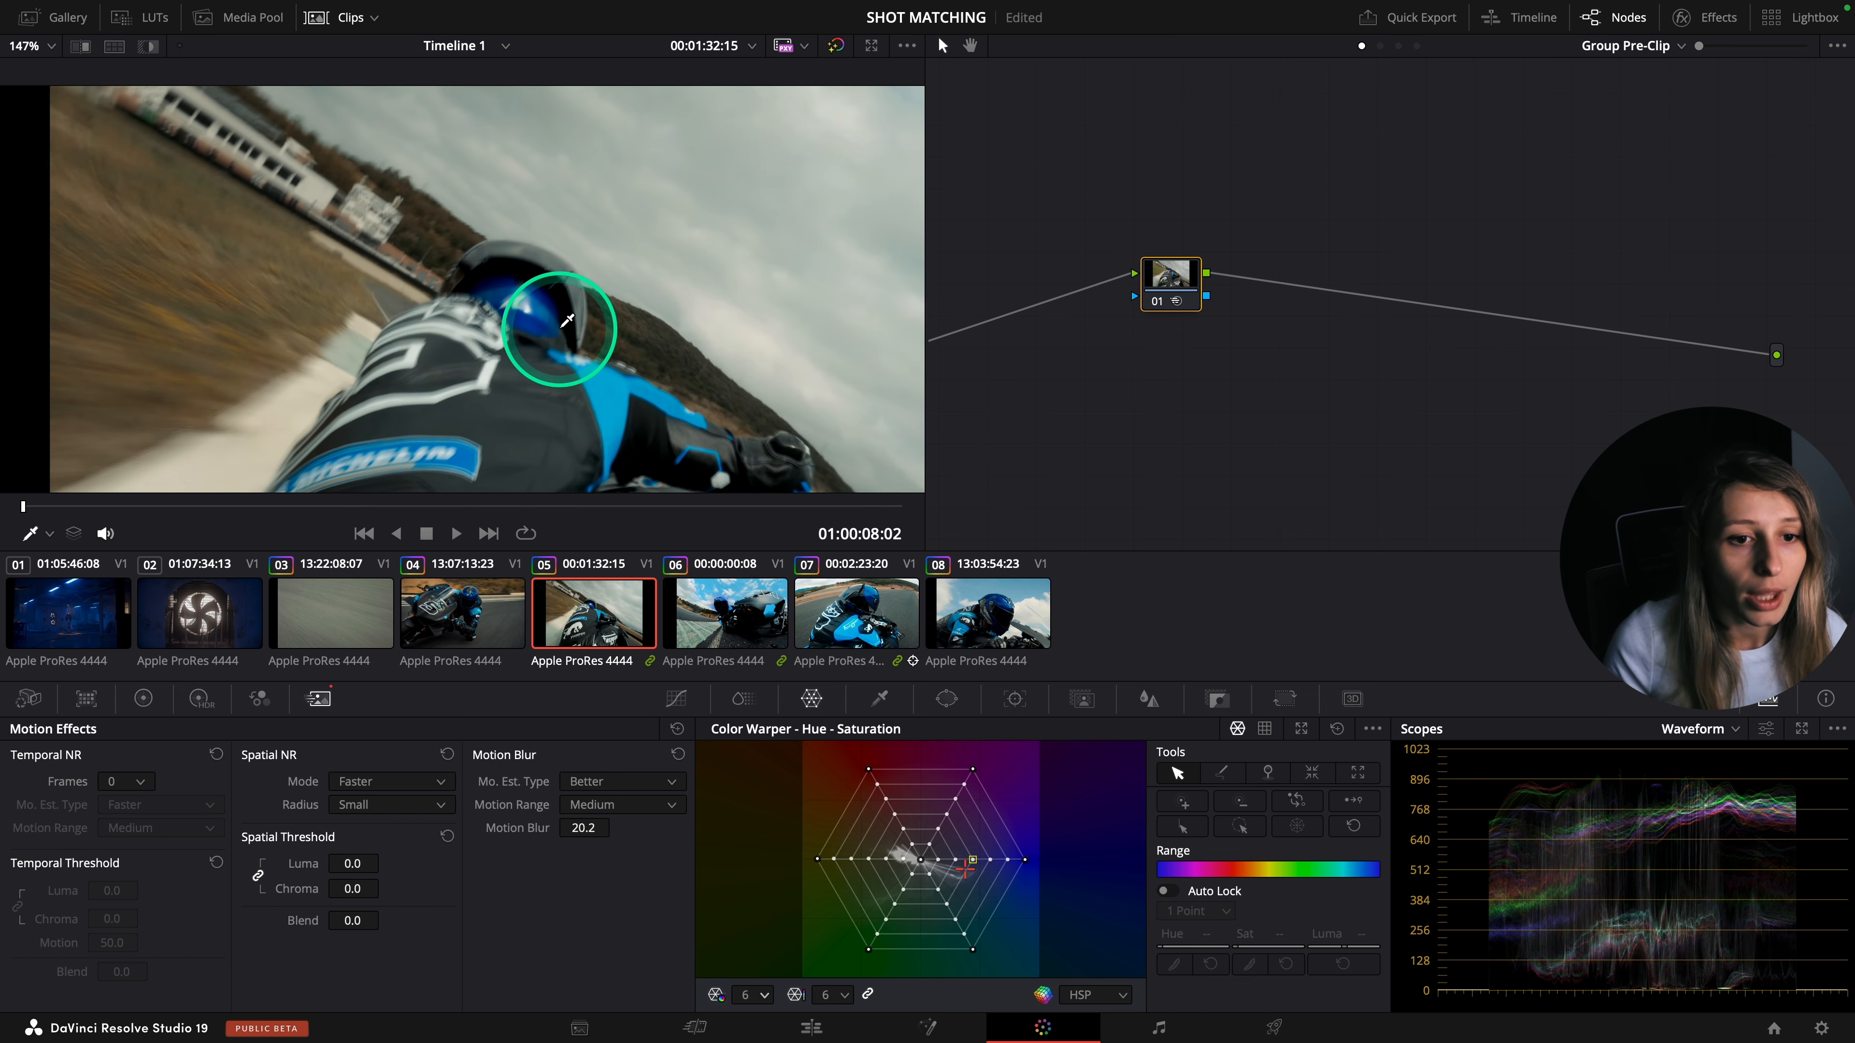
scroll(553, 359, down, 4)
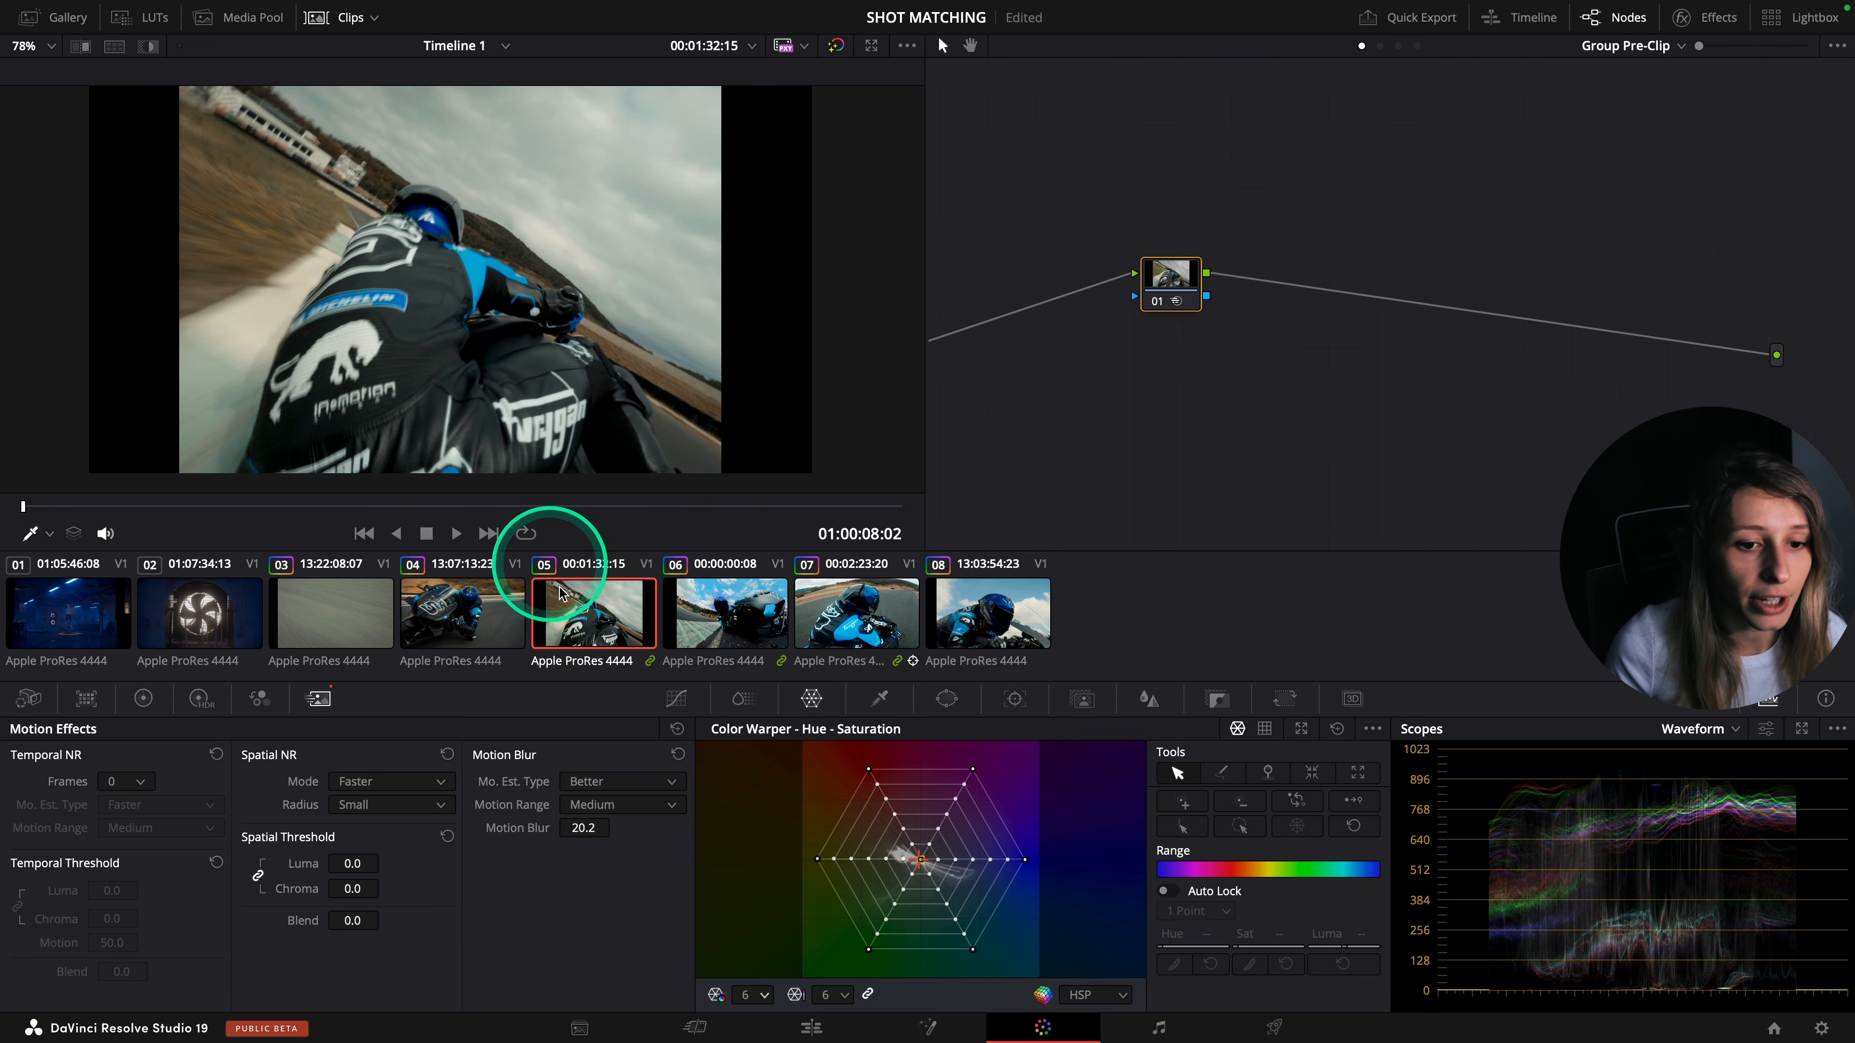
click(524, 533)
click(1260, 263)
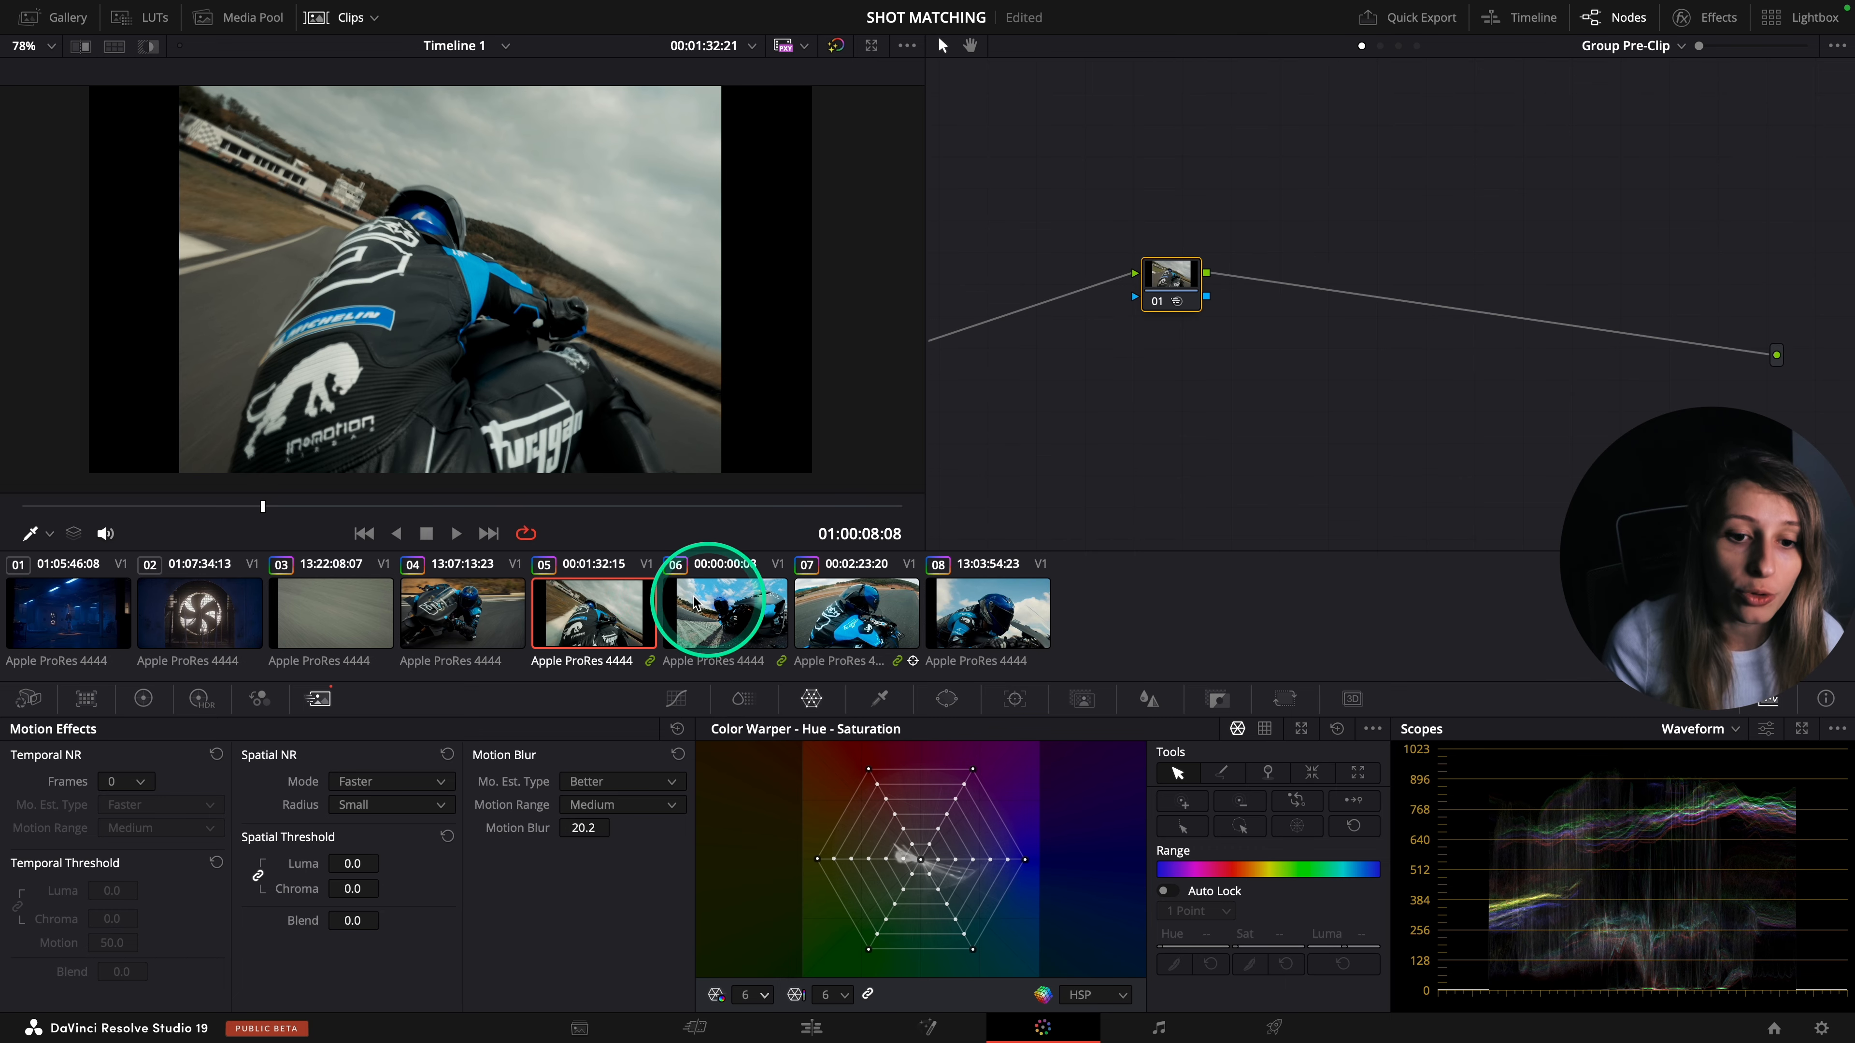
- Check the group motion blur on clips 06 and 07 in full-screen view
click(765, 604)
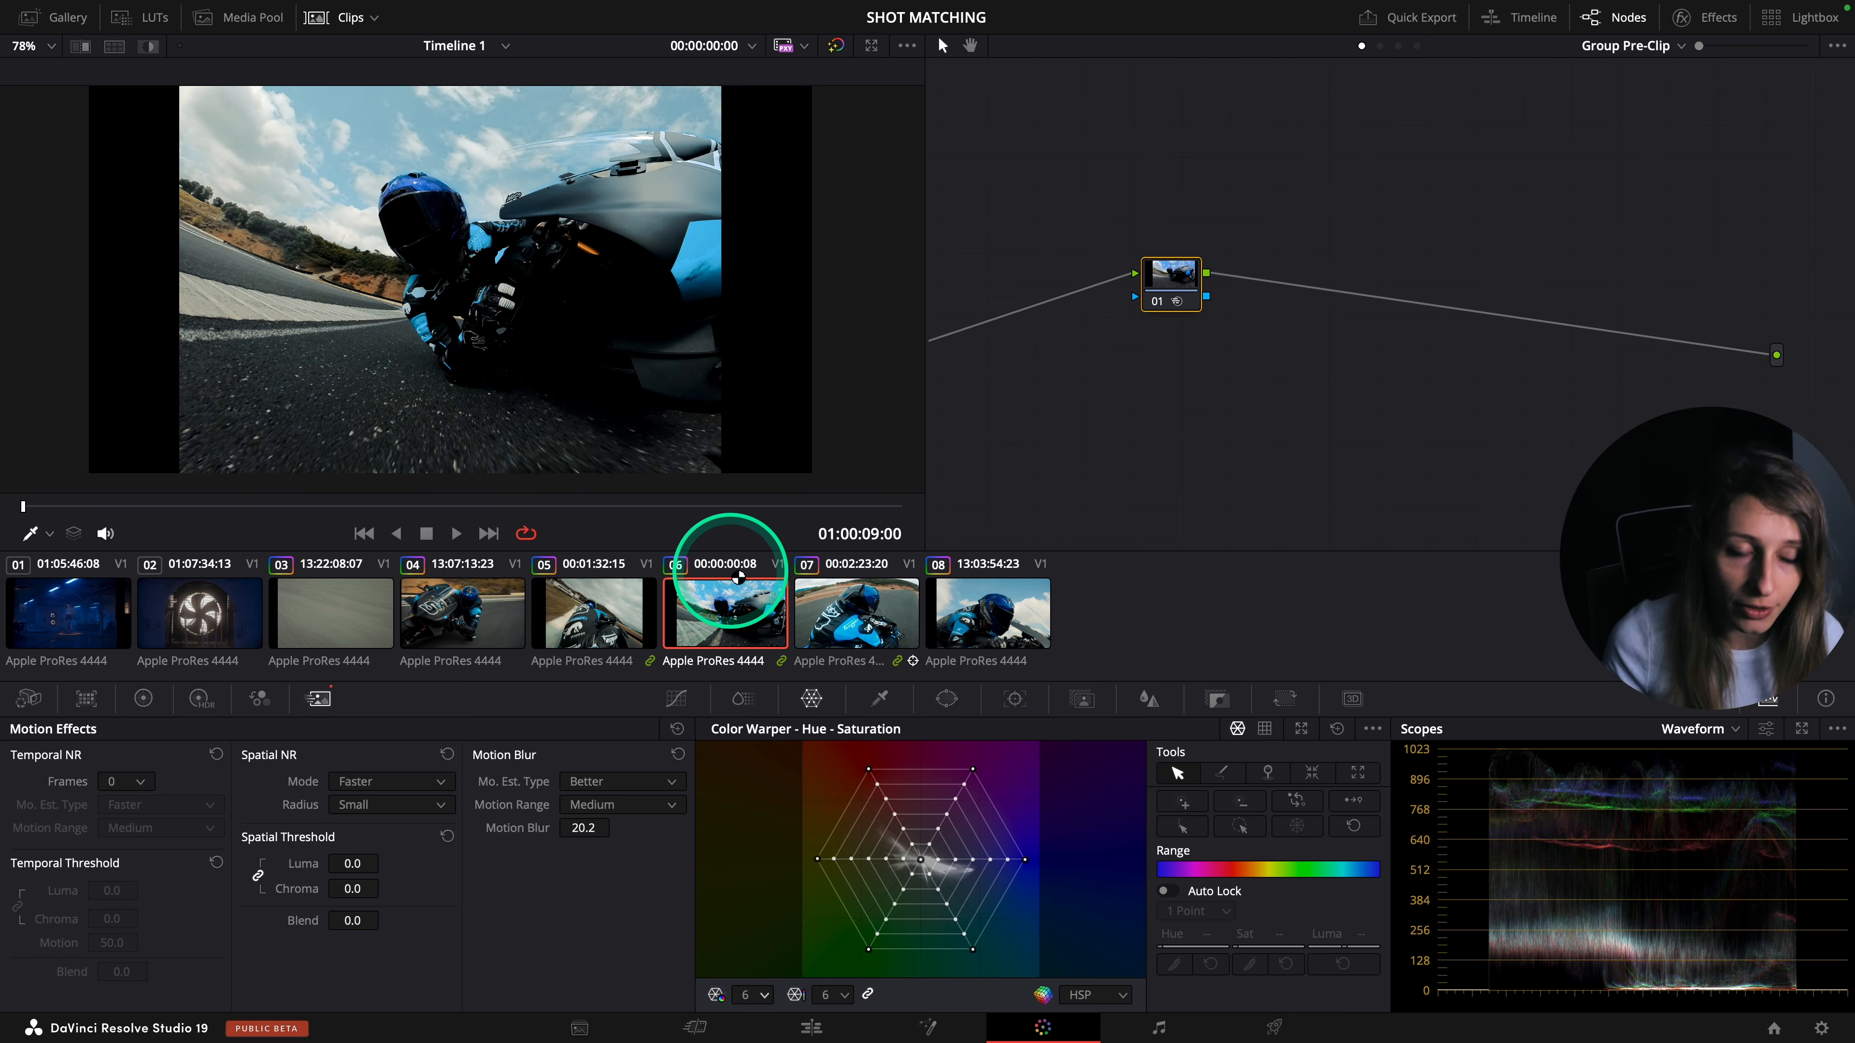
key(ctrl+f)
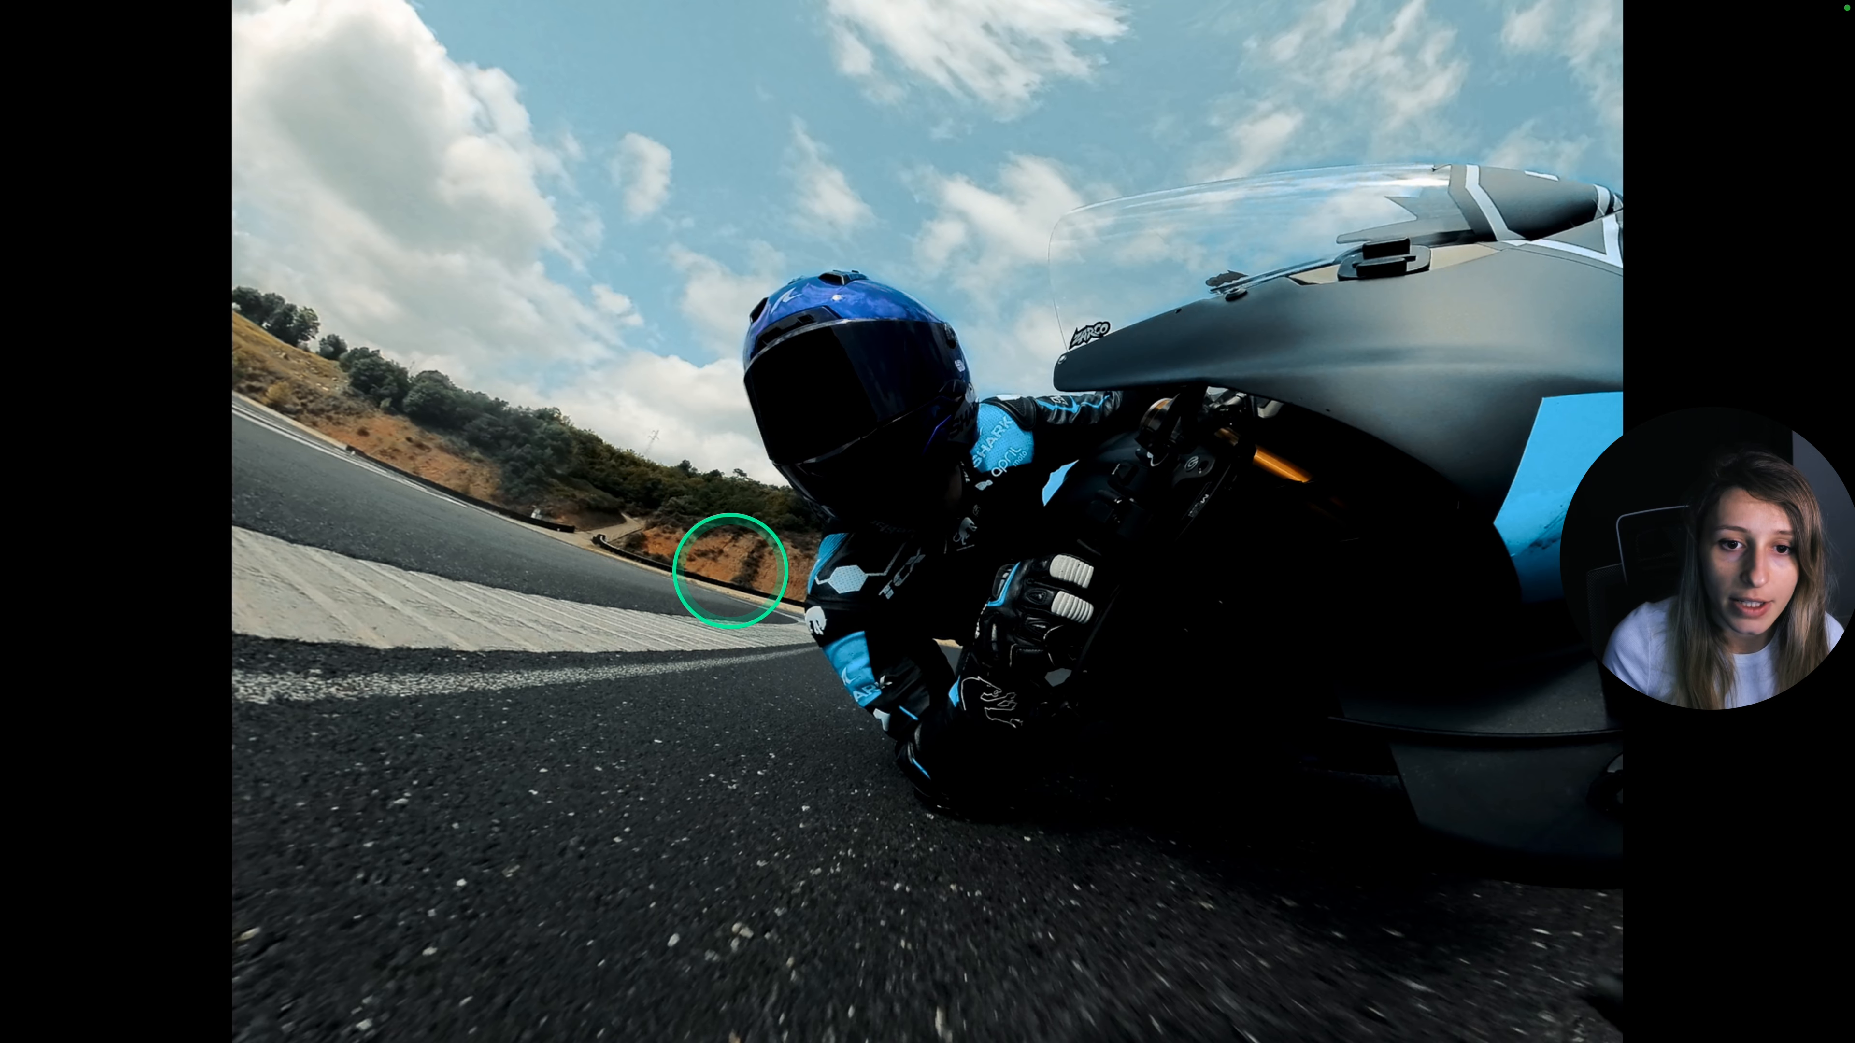
key(ctrl+f)
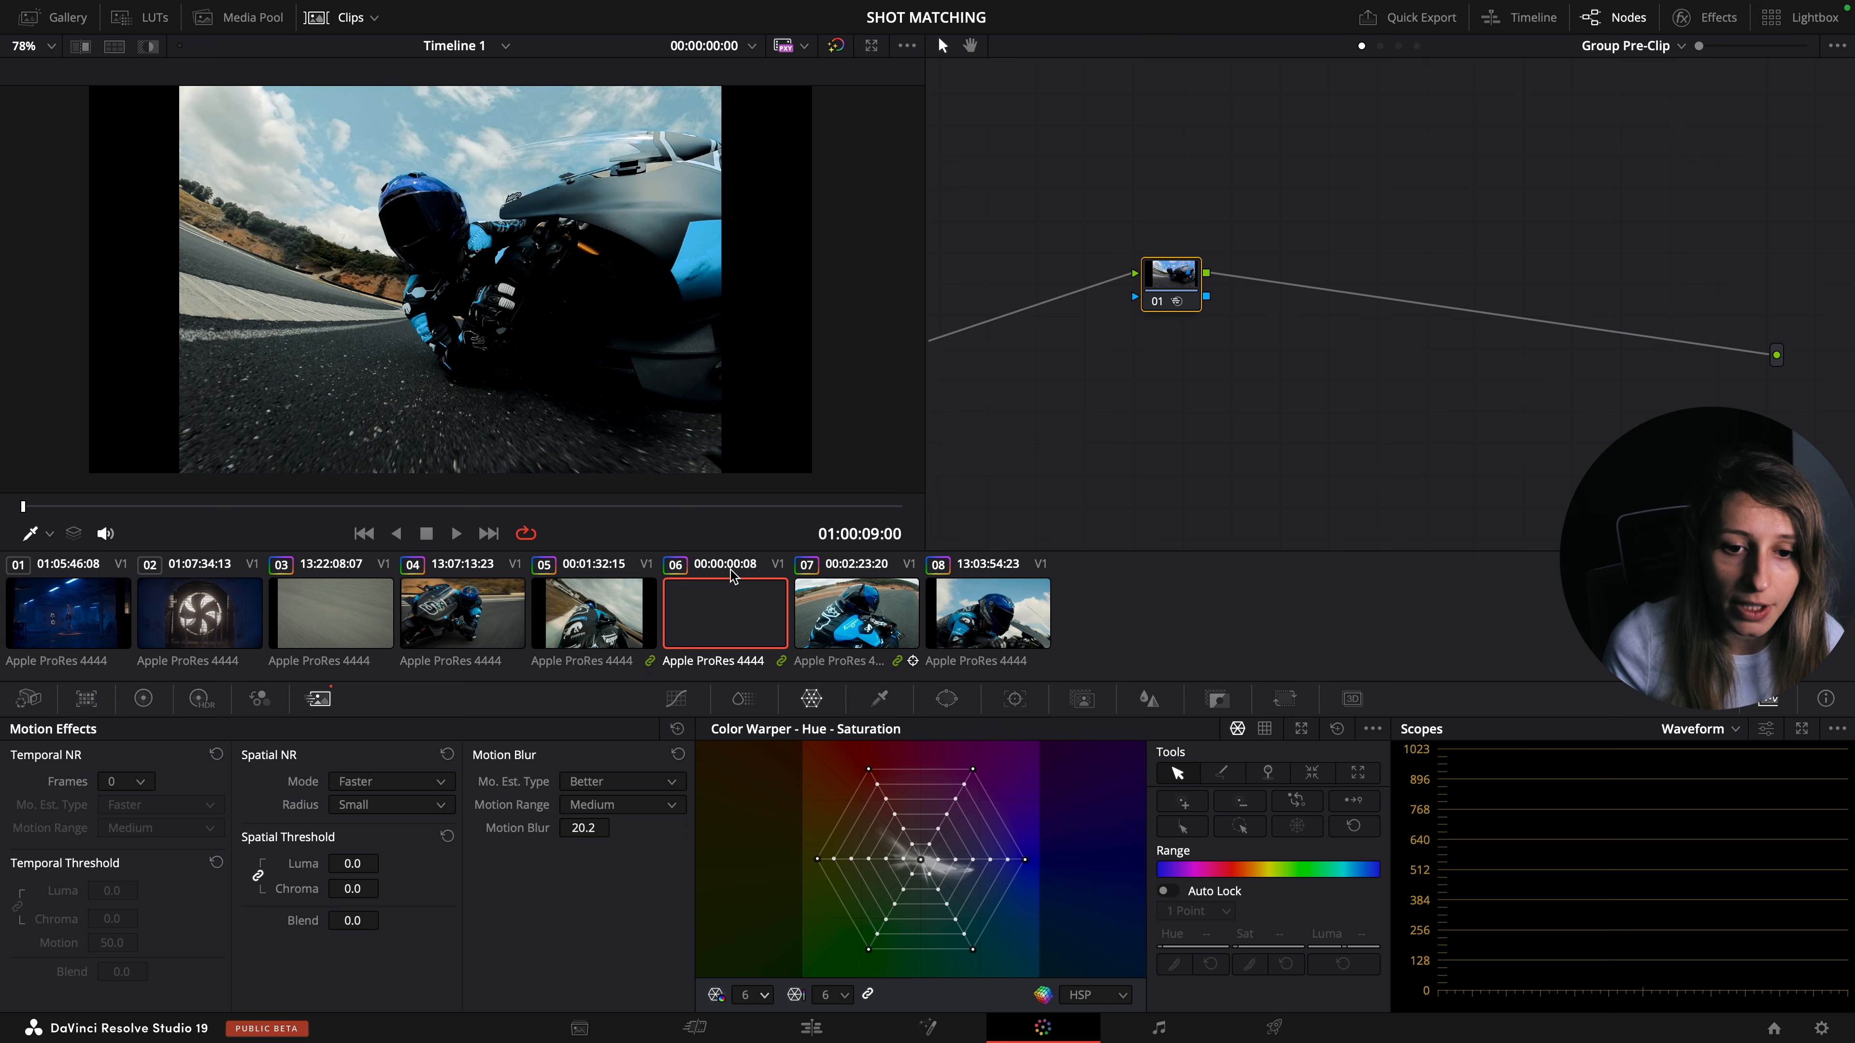
click(849, 609)
key(ctrl+f)
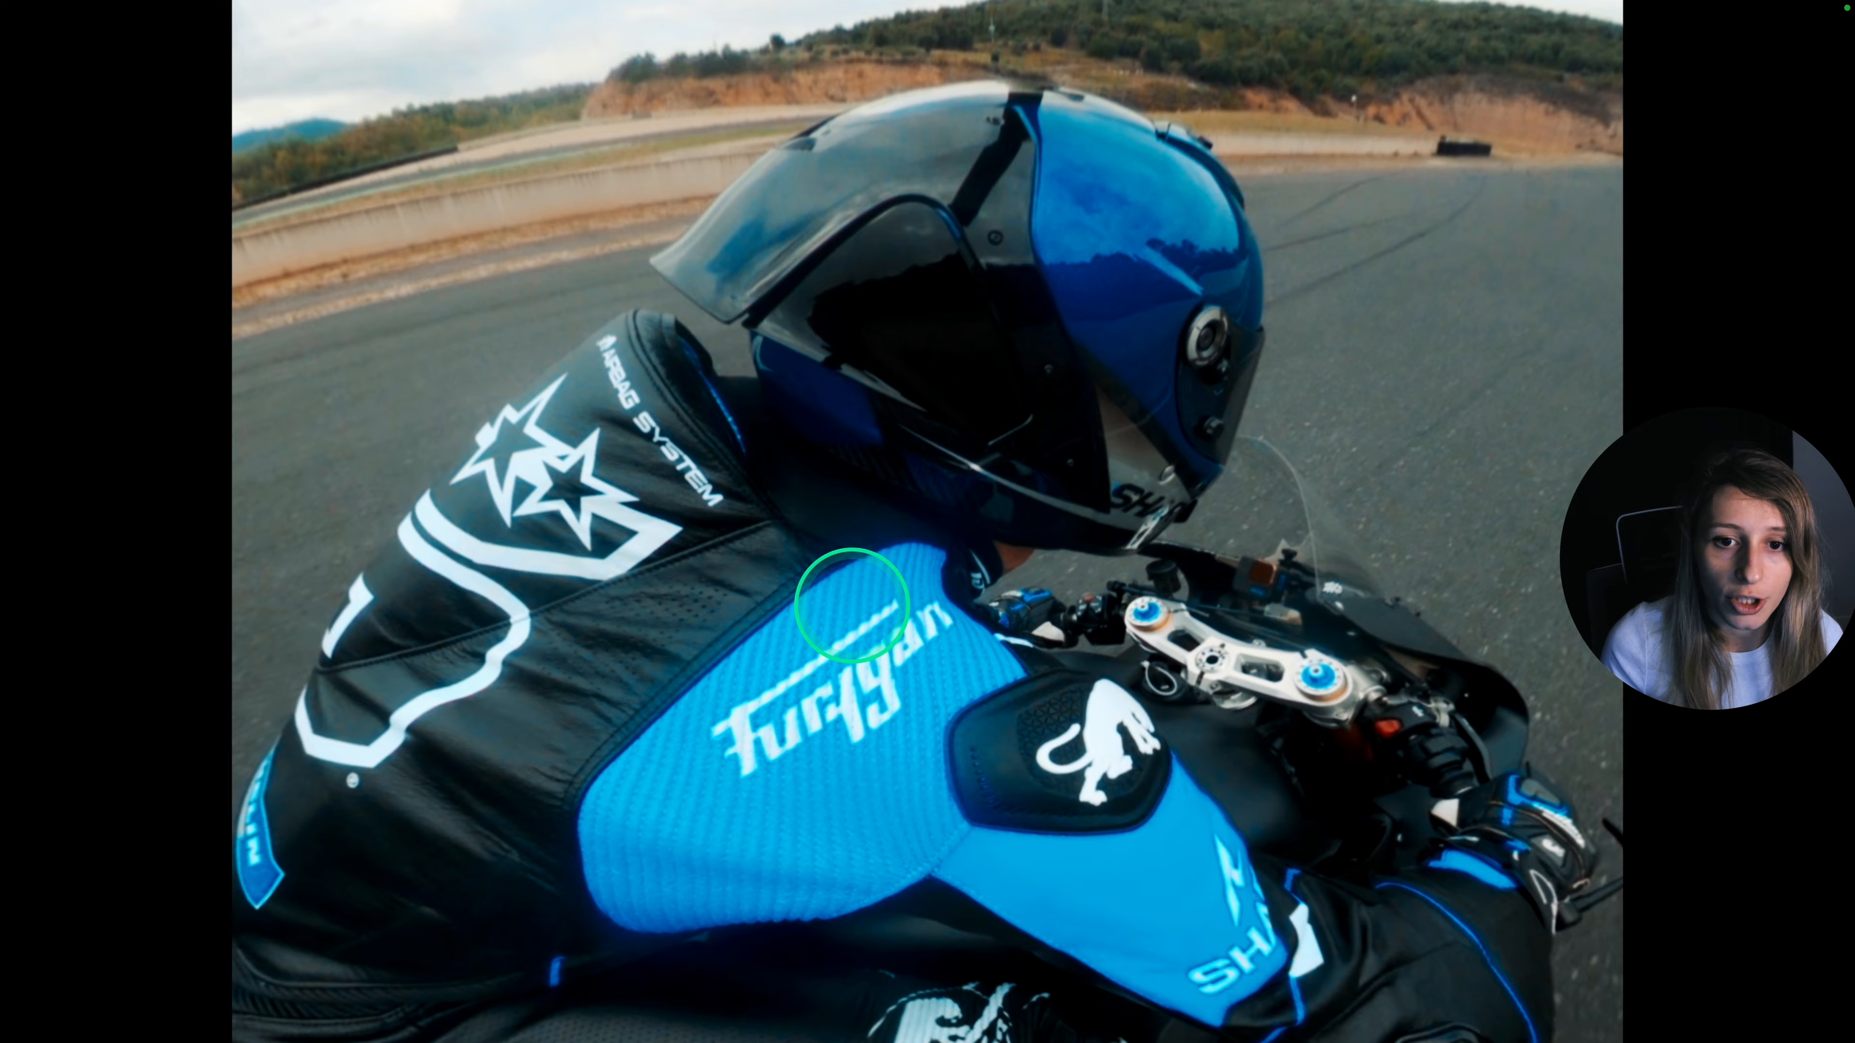
key(ctrl+f)
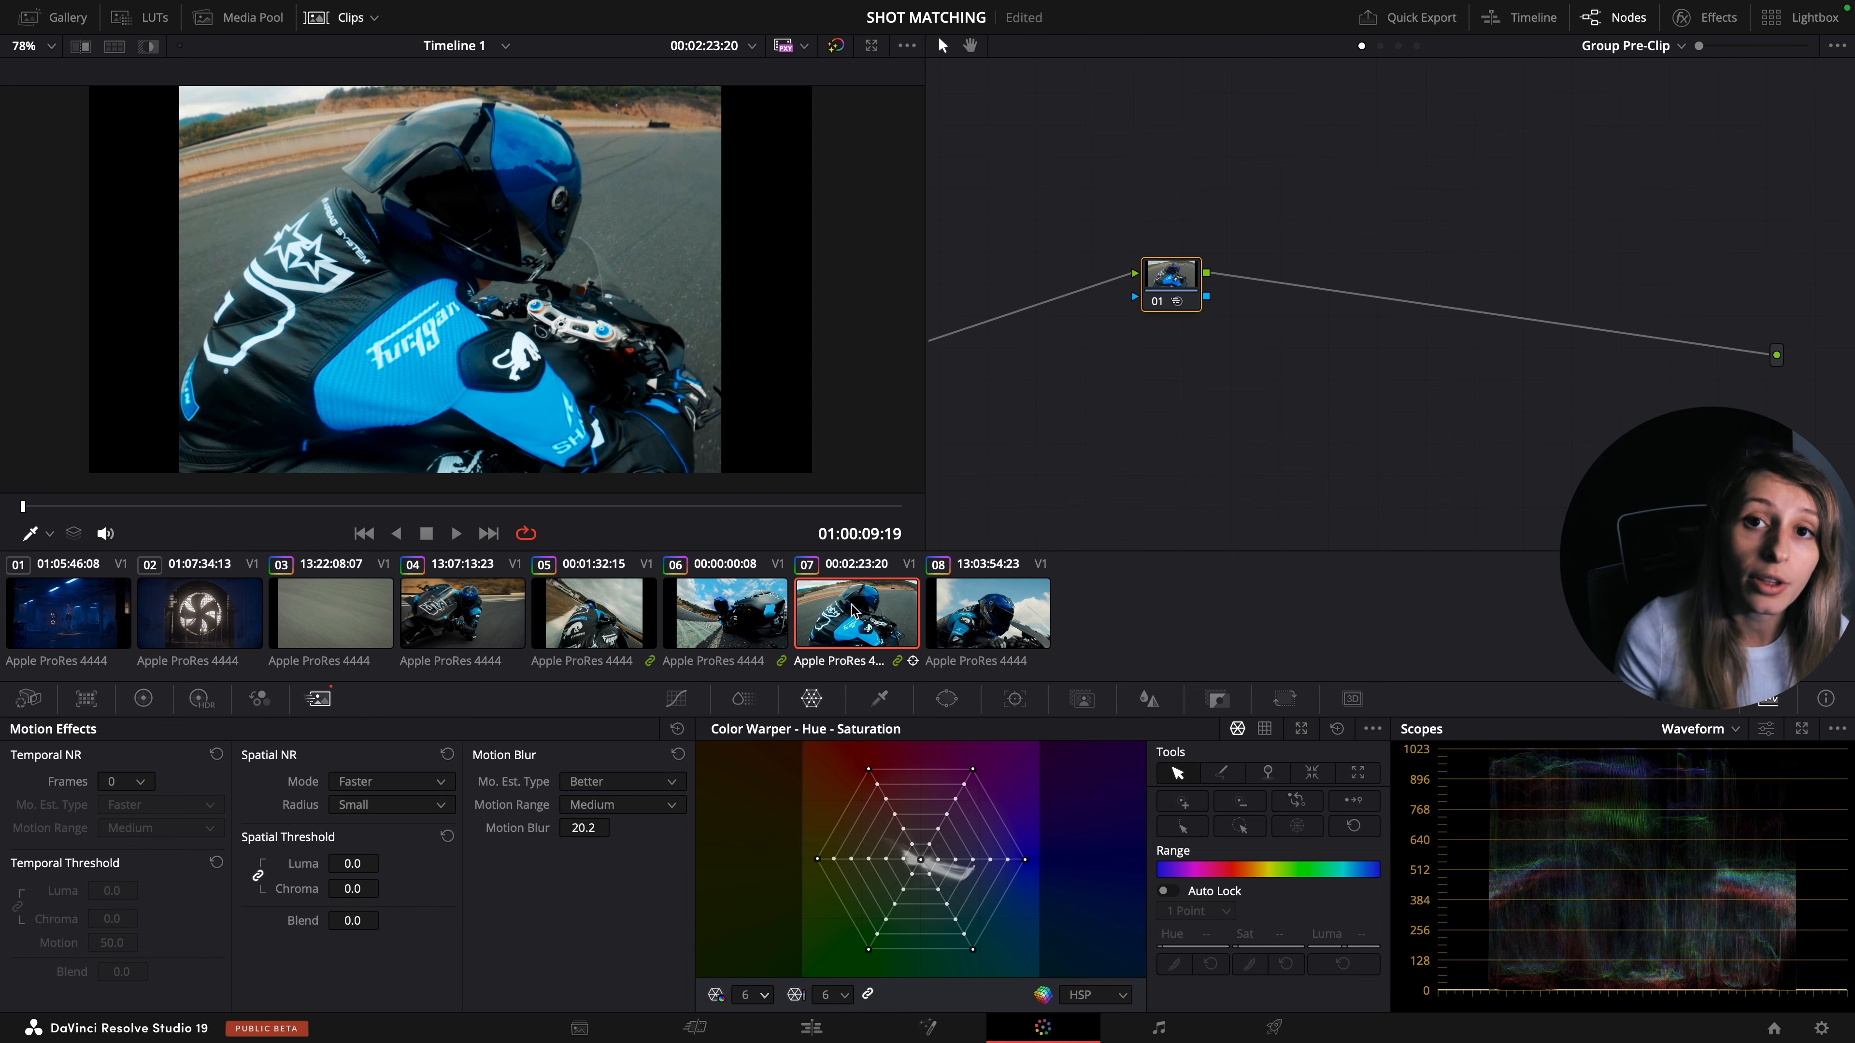
- Play the finished sequence full screen from clip 03 and return to clip 04
click(339, 614)
key(ctrl+f)
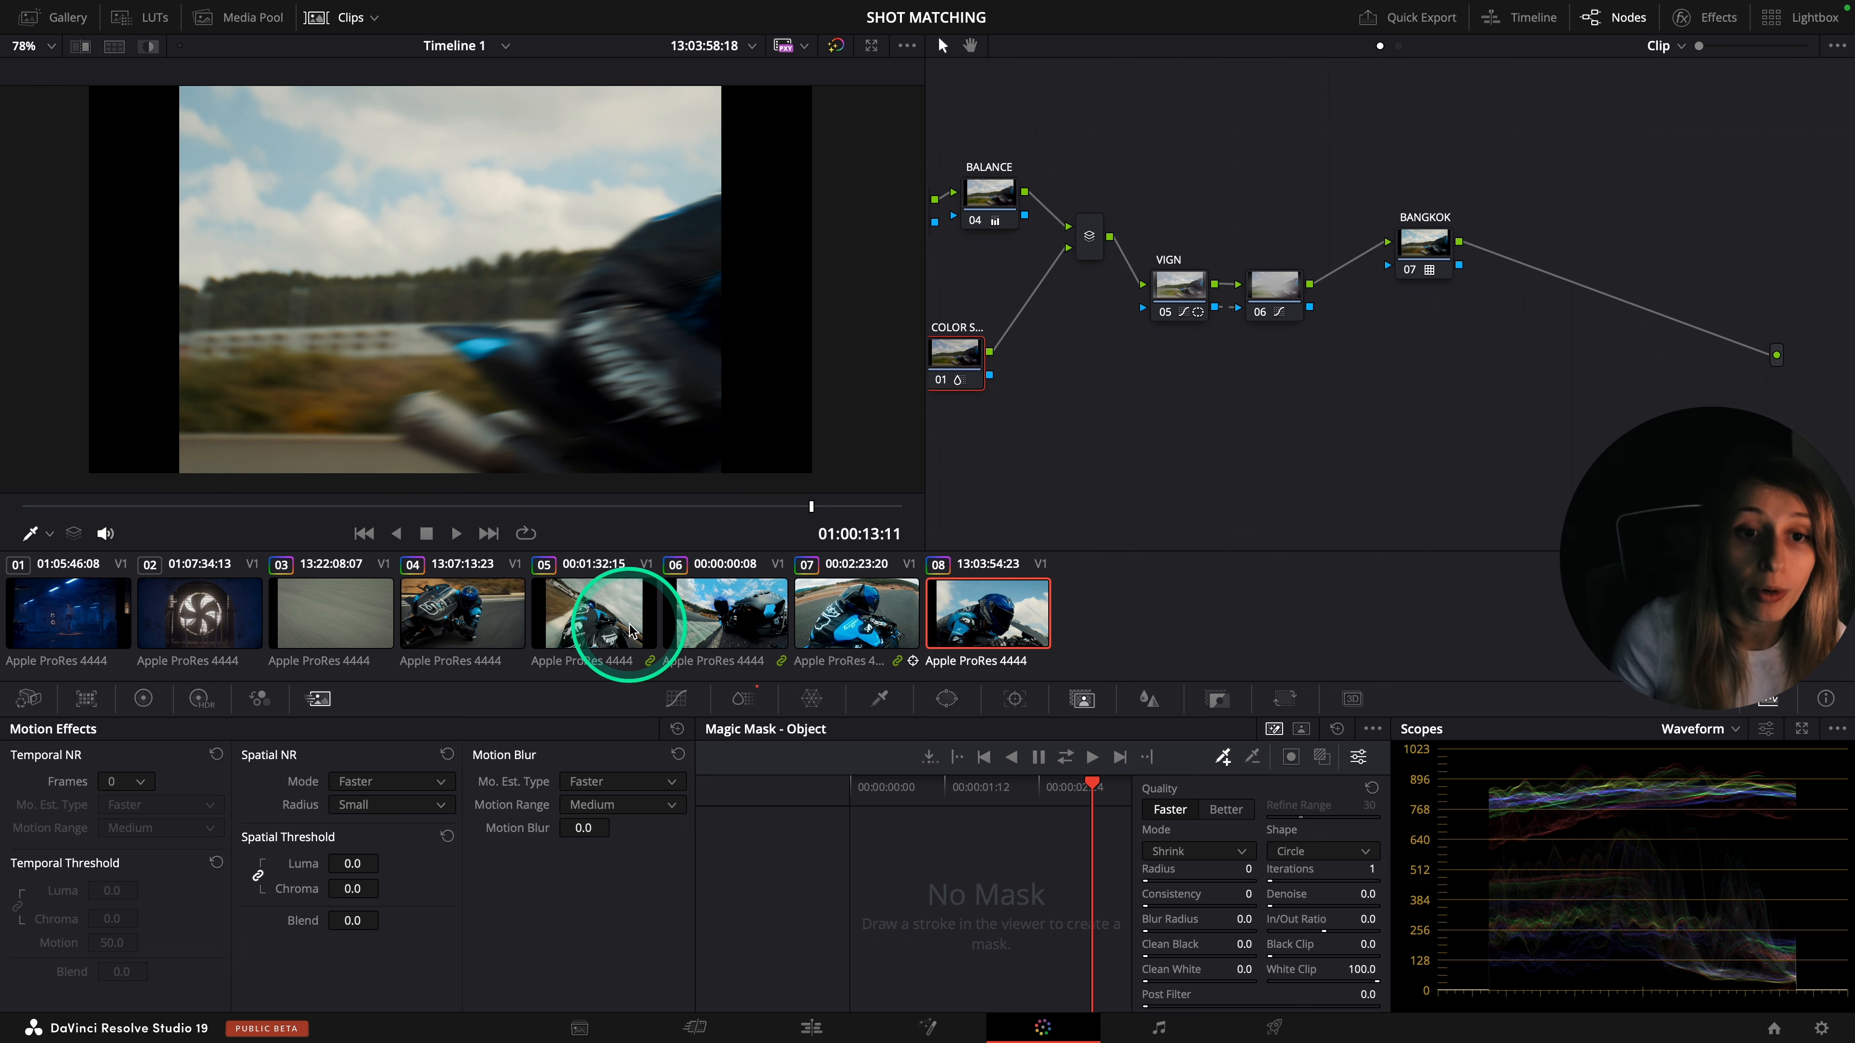
click(606, 621)
click(488, 618)
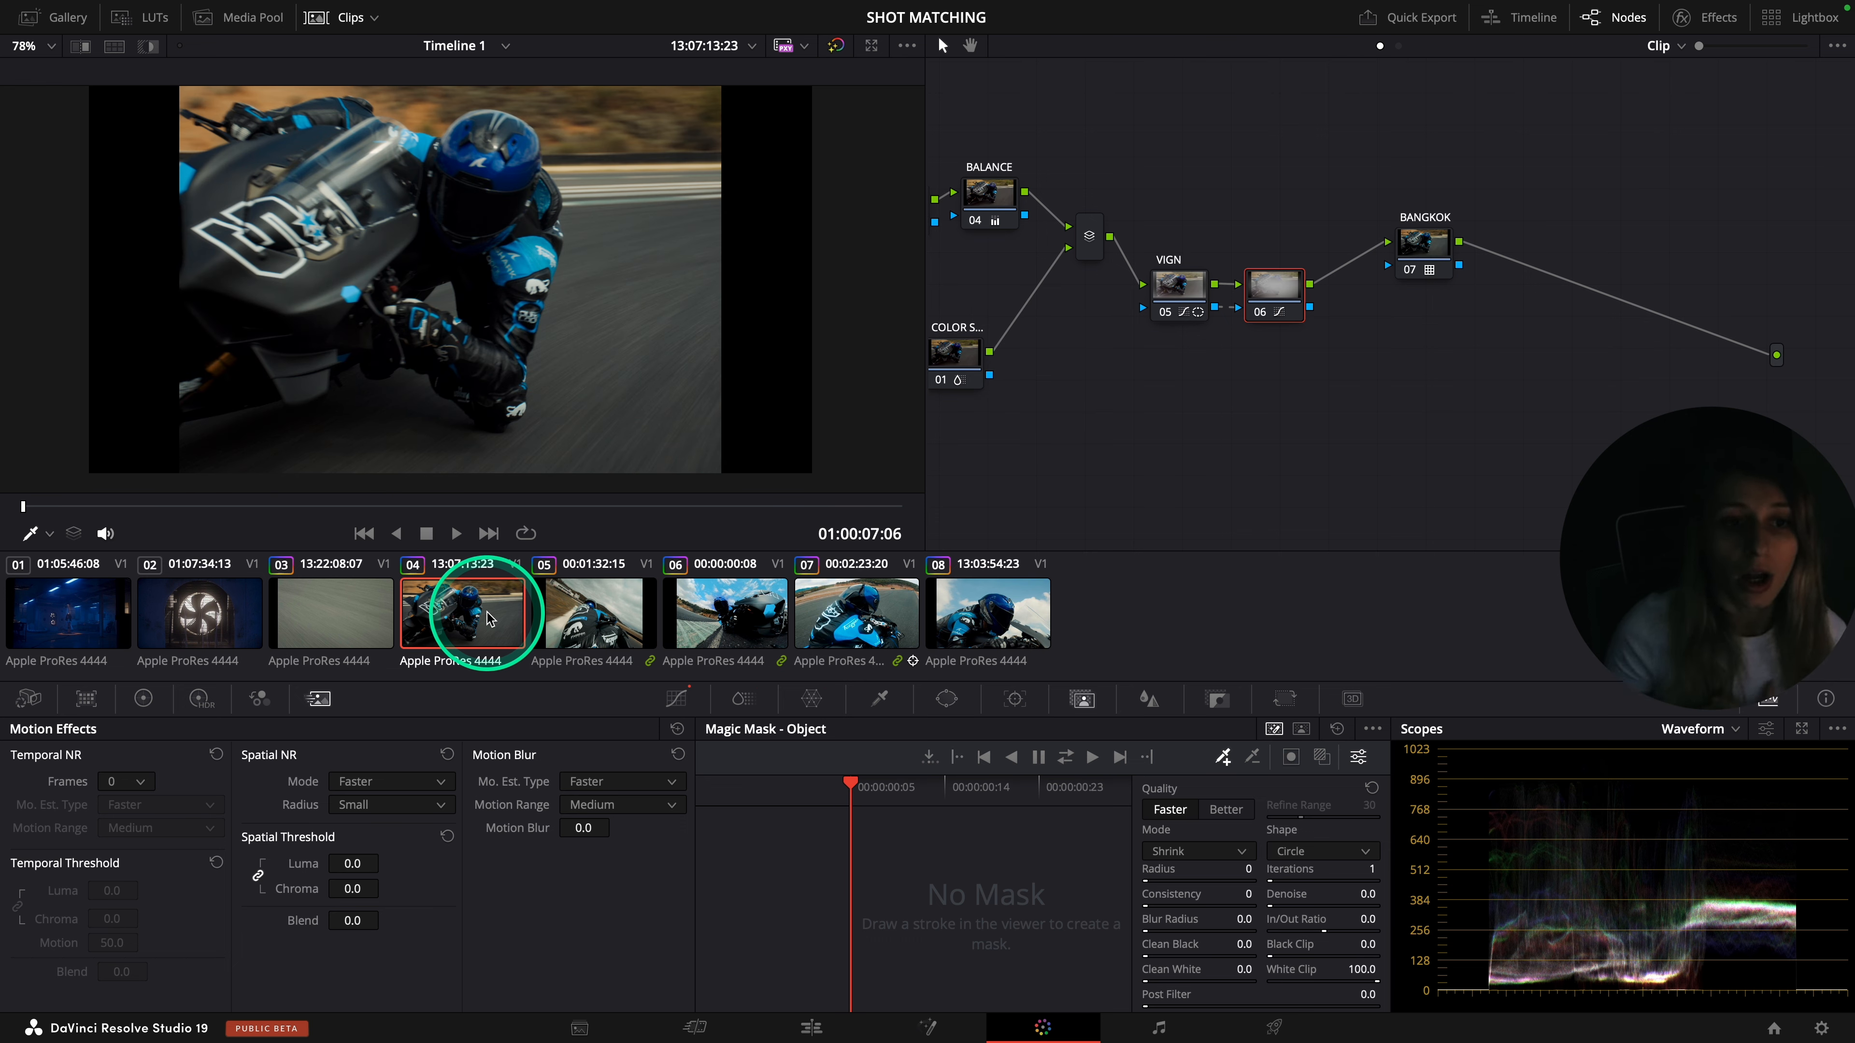